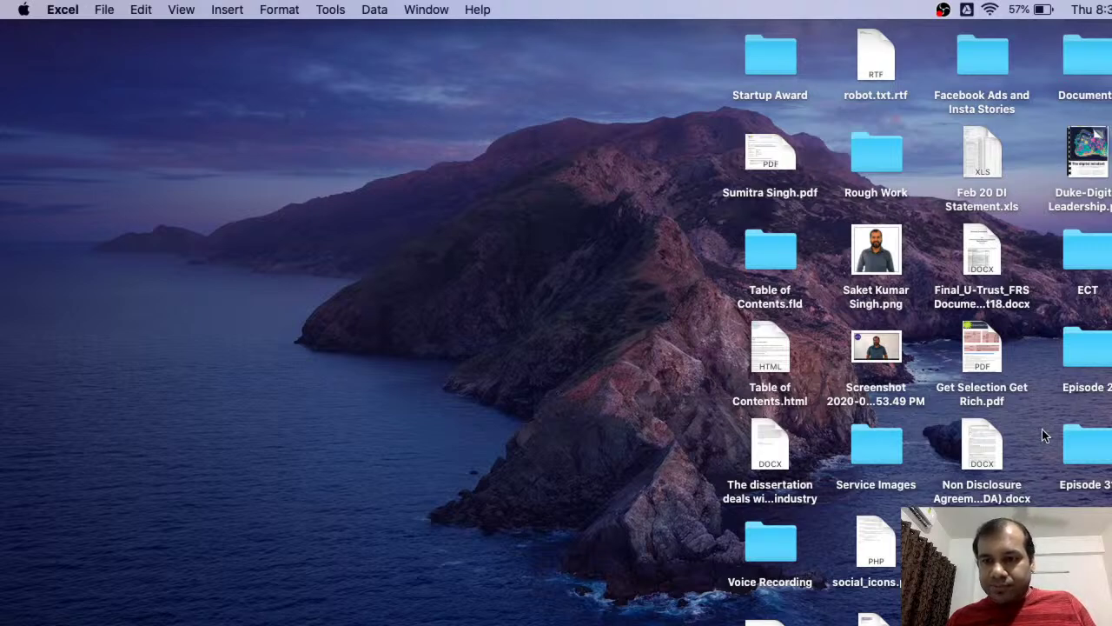
- In Finder, open the Live Training Examples .xlsx workbook from the Episode 36 - Excel desktop folder
key("super+q")
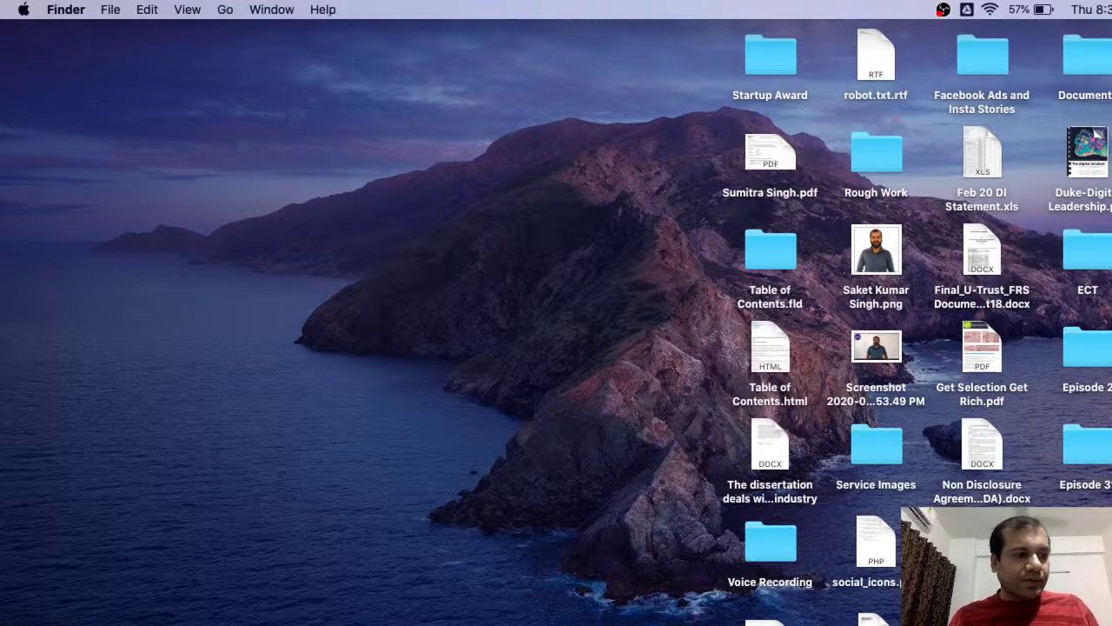
double_click(1088, 625)
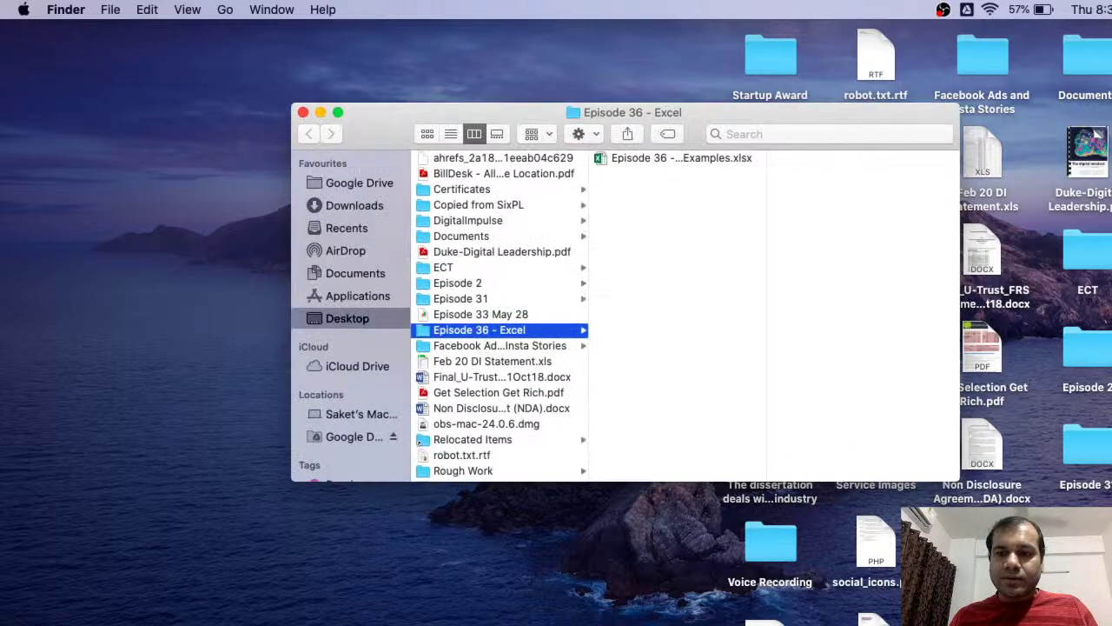
double_click(671, 161)
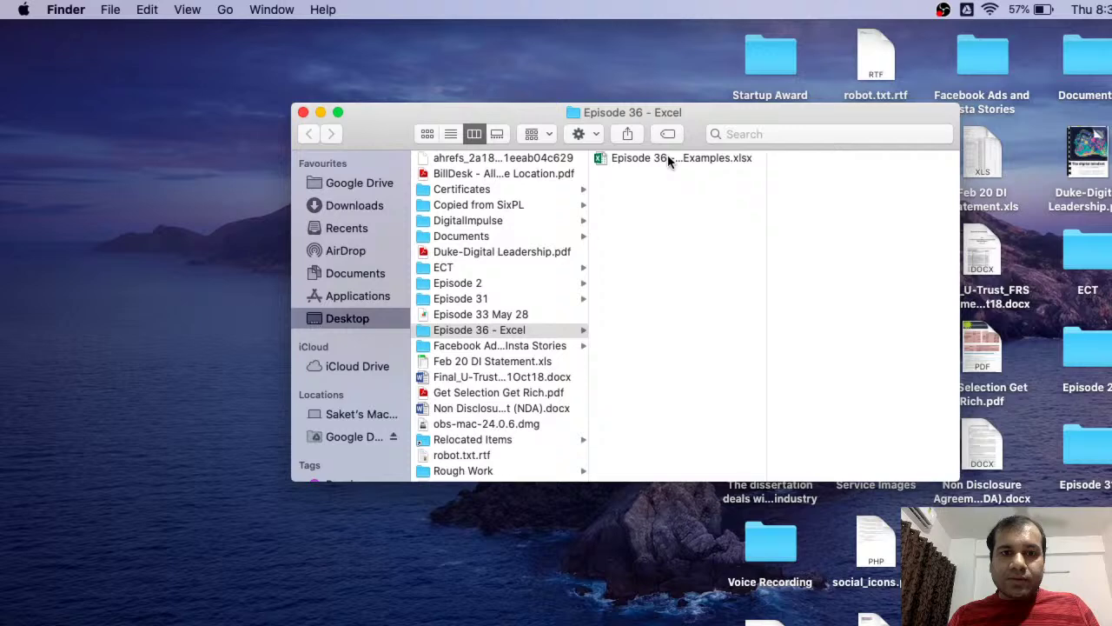
left_click(669, 160)
left_click_drag(717, 115, 553, 68)
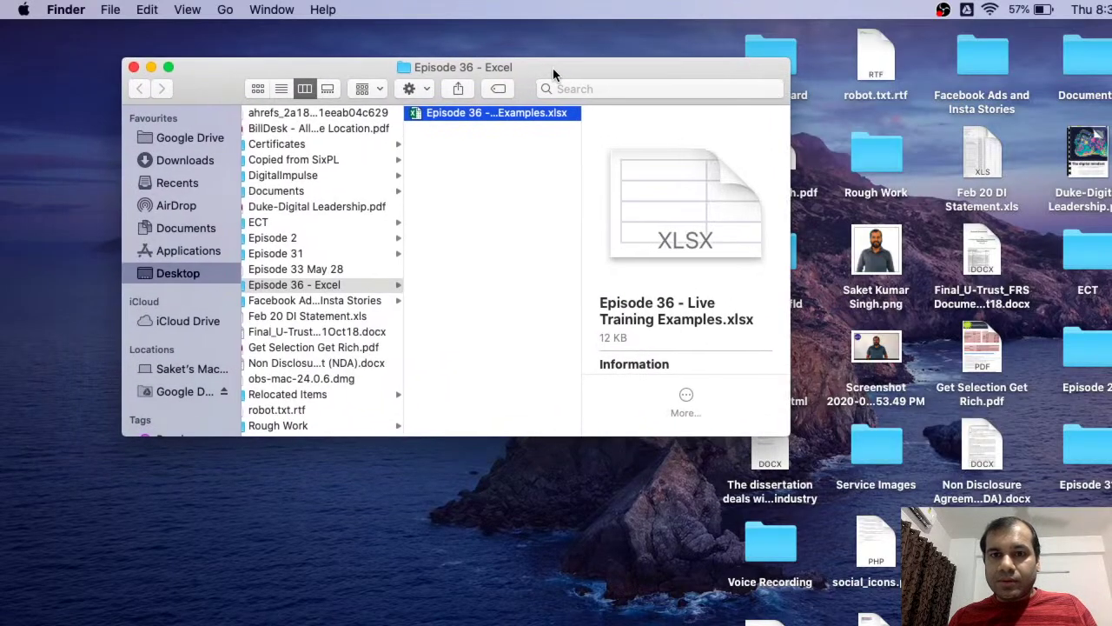
double_click(504, 117)
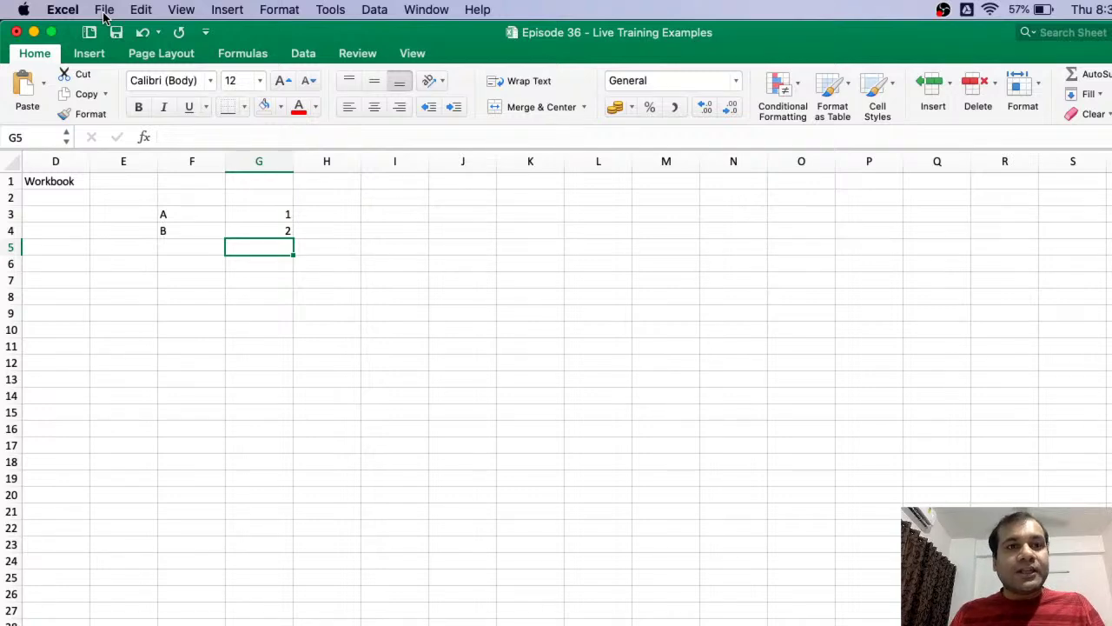
- Reopen Workbook1 via File > Open Recent, then move to the Cell Properties slide deck
left_click(103, 12)
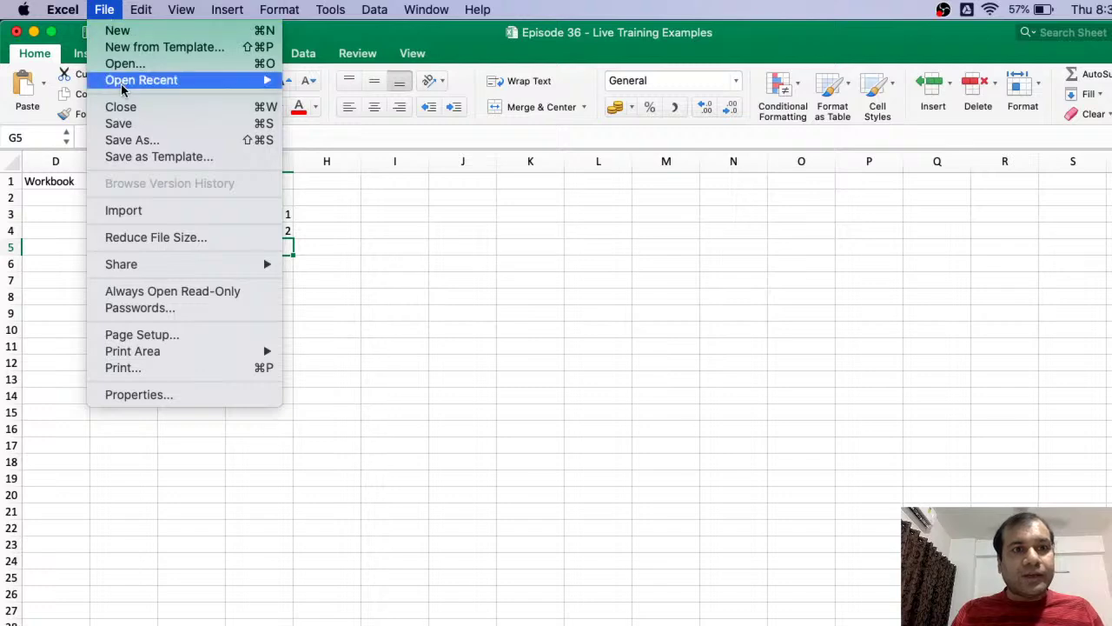
mouse_move(123, 87)
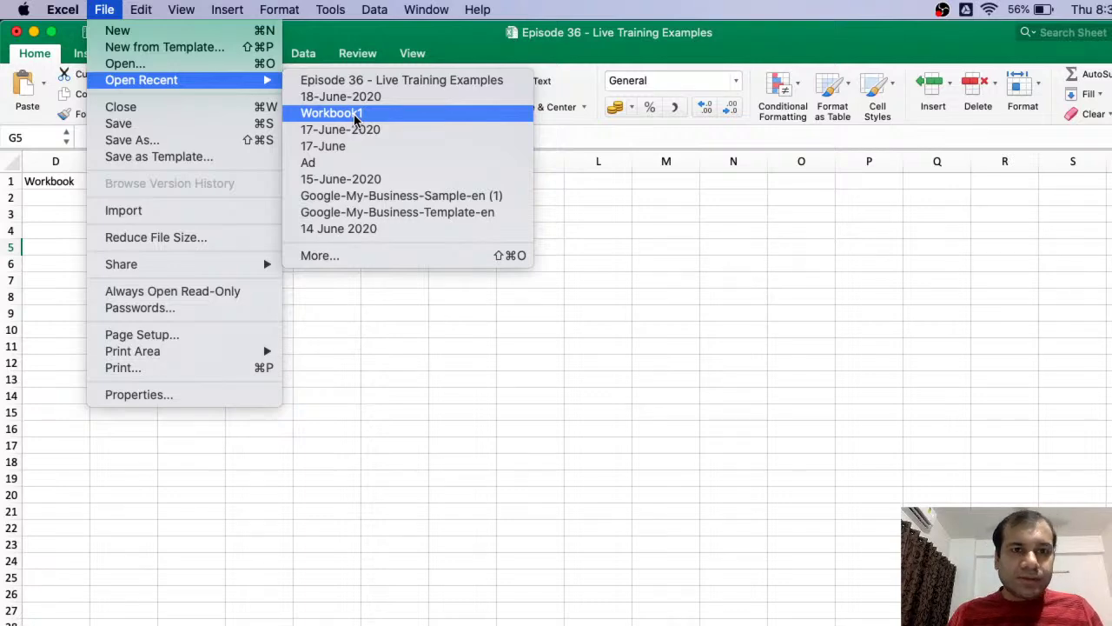
left_click(354, 113)
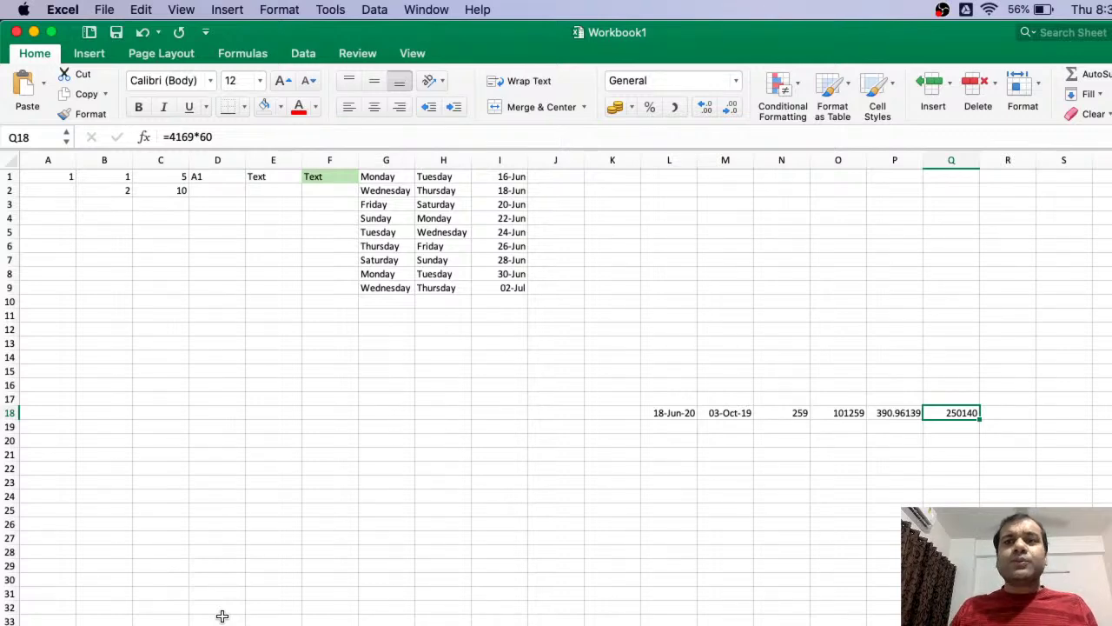
key("ctrl+Right")
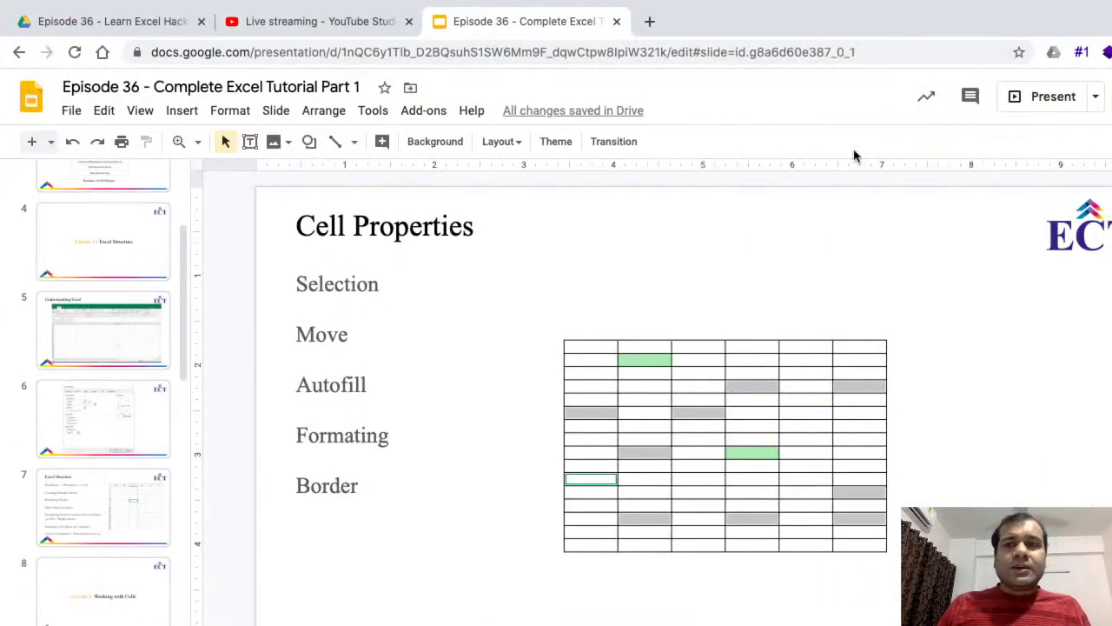
- Present the Cell Properties slide full screen, then go back to Excel's Workbook1
left_click(1047, 102)
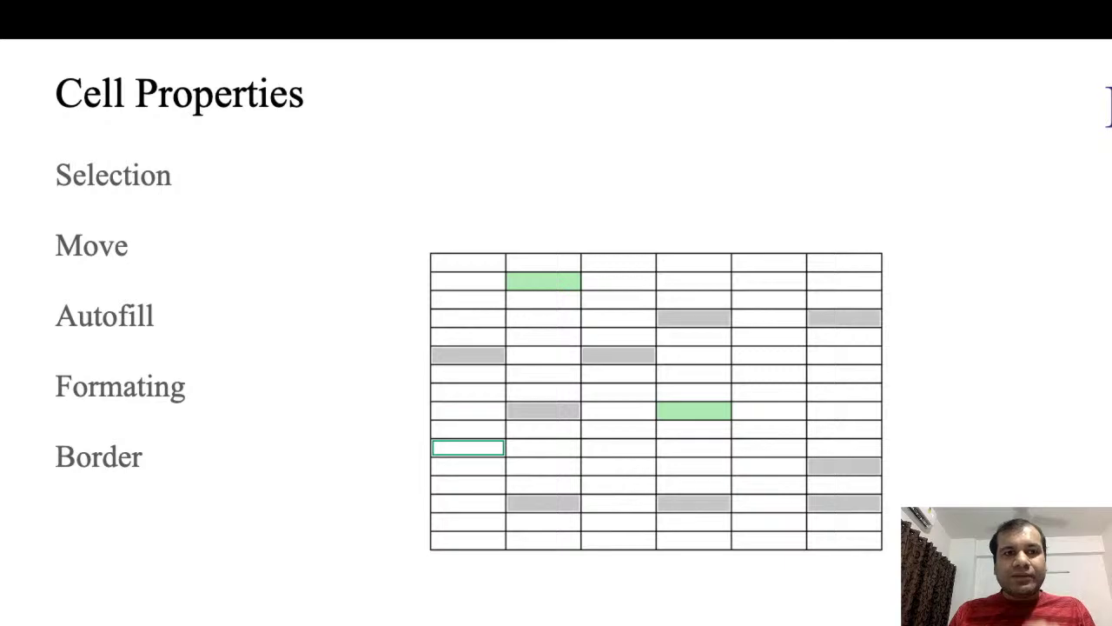
key("ctrl+Left")
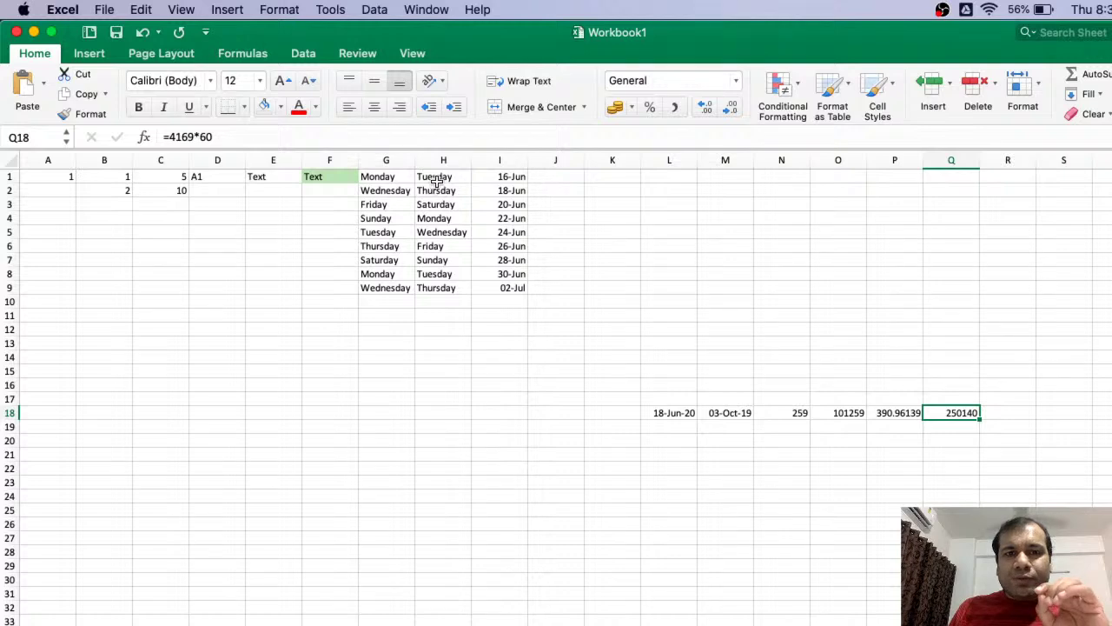
- Zoom into the Workbook1 grid and scroll right so weekday columns G and H are visible
left_click(259, 275)
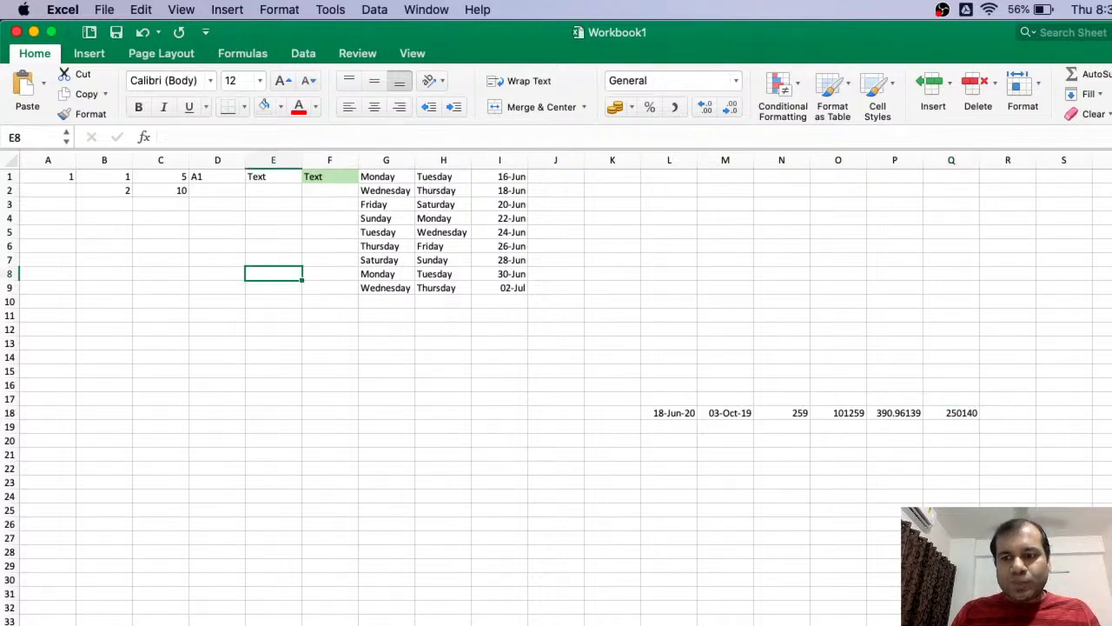
left_click_drag(1043, 621, 1078, 621)
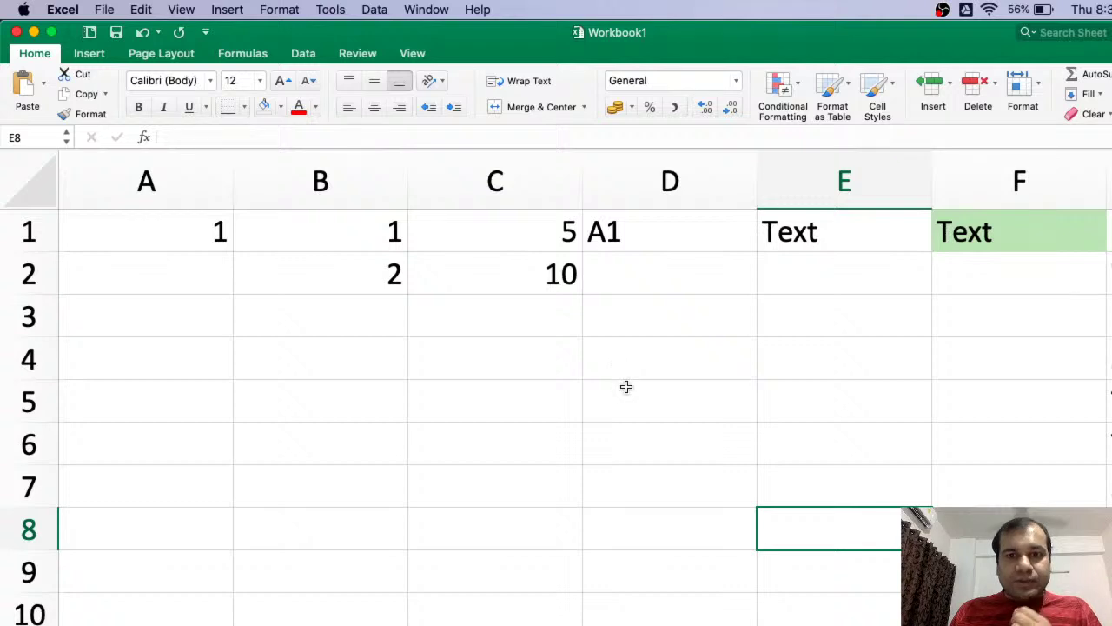
left_click(626, 362)
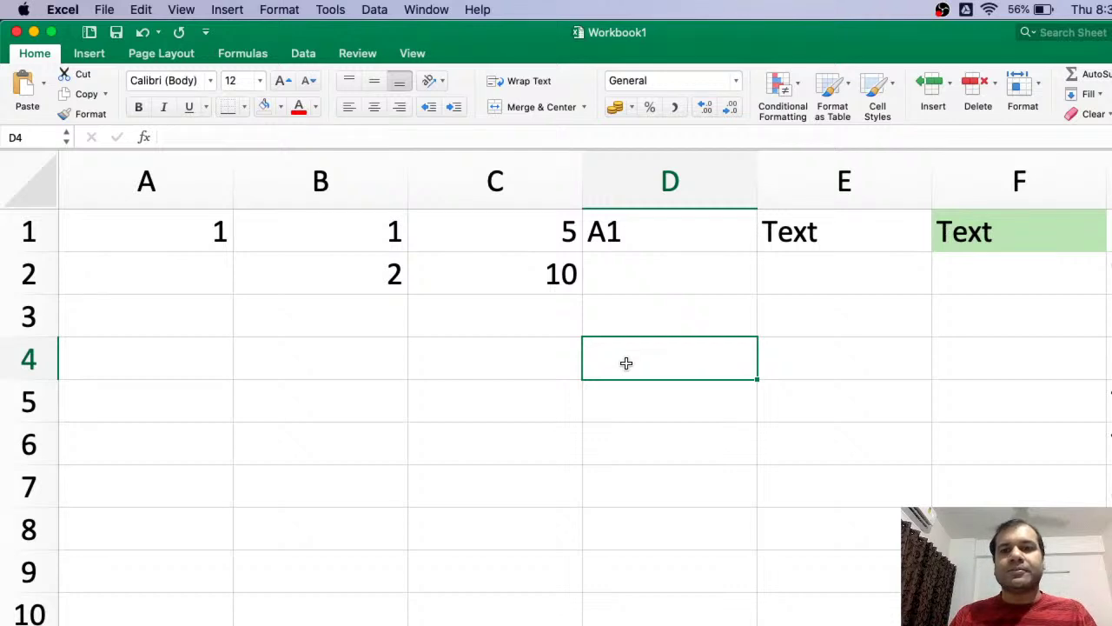
scroll(627, 363, "right", 5)
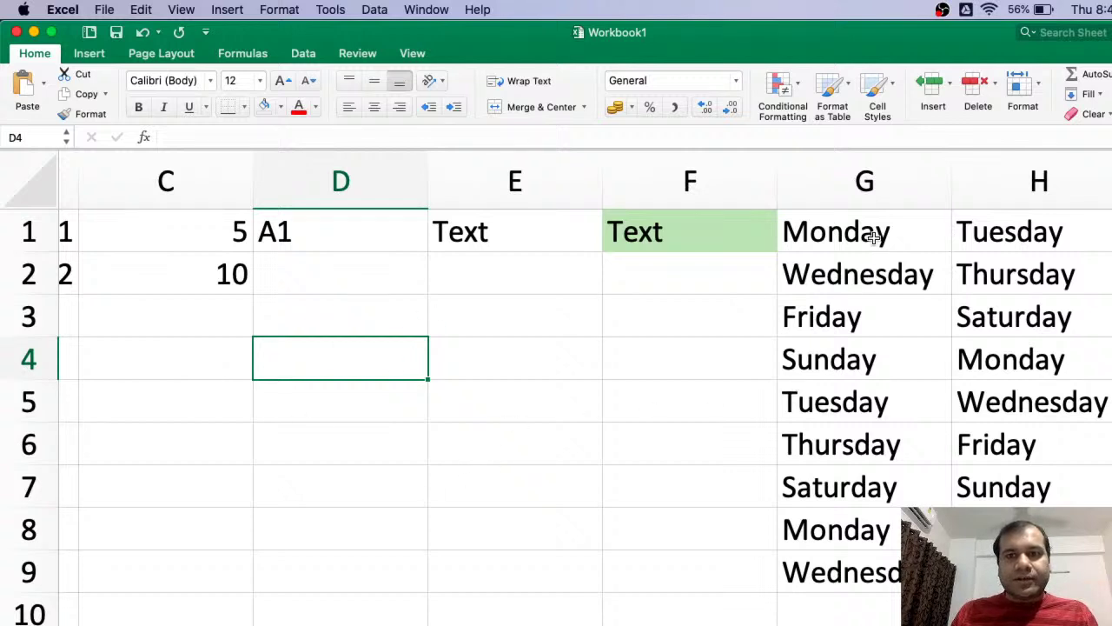
scroll(862, 282, "left", 1)
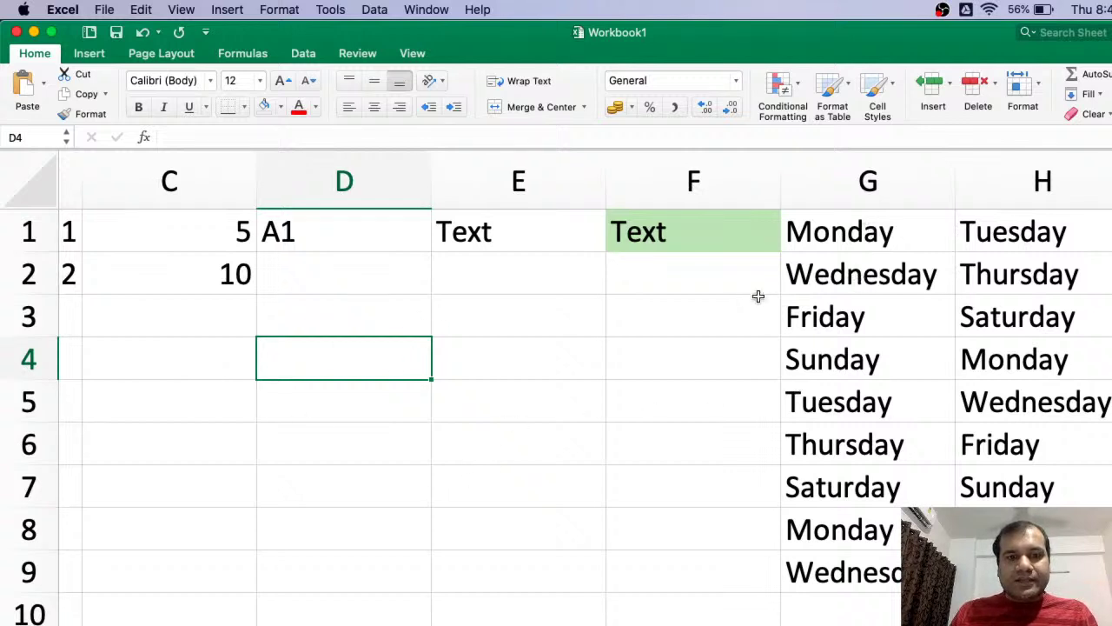
scroll(759, 297, "right", 3)
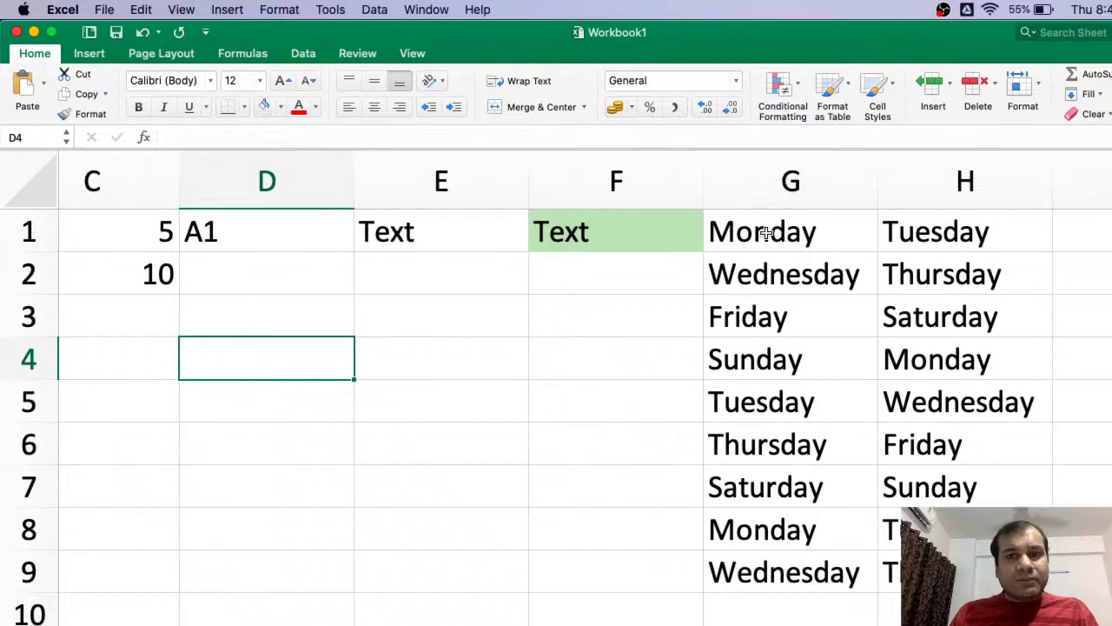
- Select the weekday and date block G1:I9 using Shift+arrow keys
left_click(767, 233)
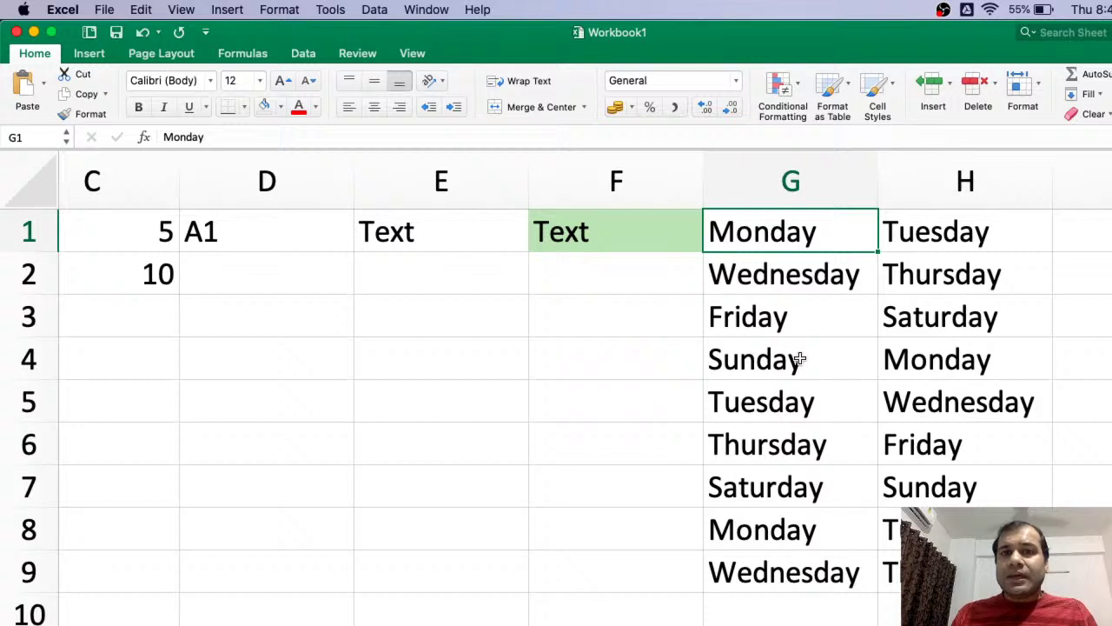
key("shift+Down")
key("shift+Down")
key("shift+Down")
key("shift+Down")
key("shift+Down")
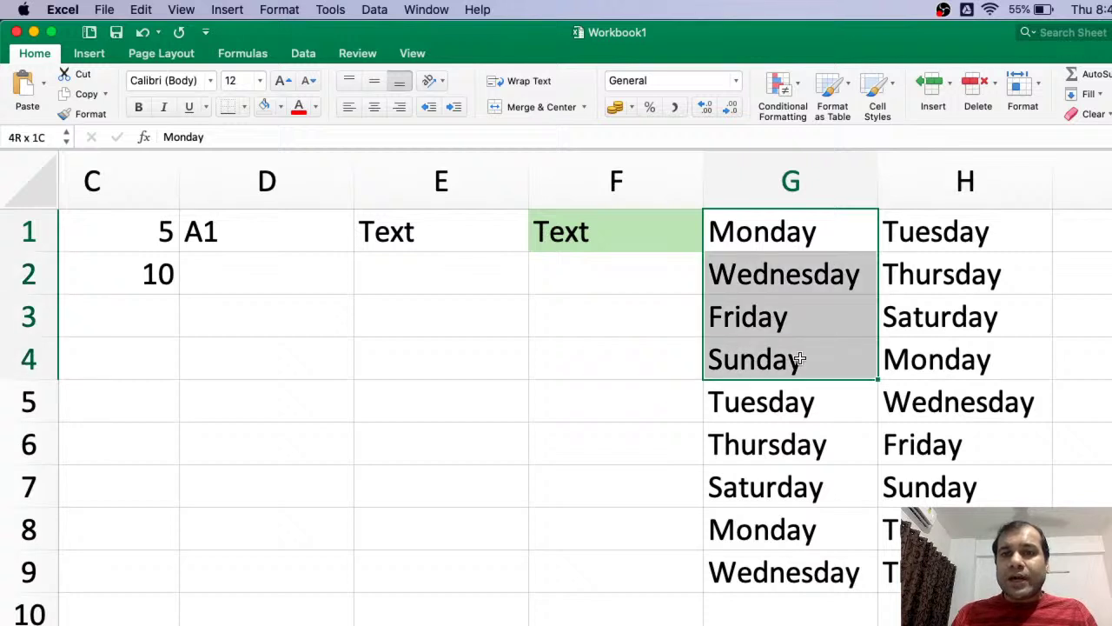
key("shift+Down")
key("shift+Down")
key("shift+Down")
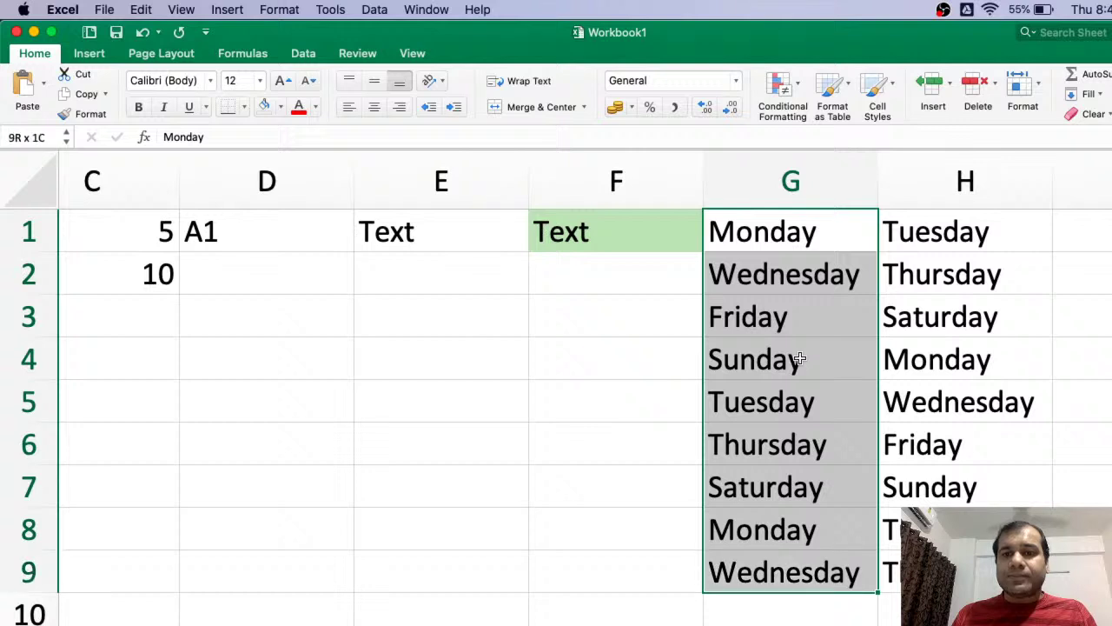
key("shift+Up")
key("shift+Up")
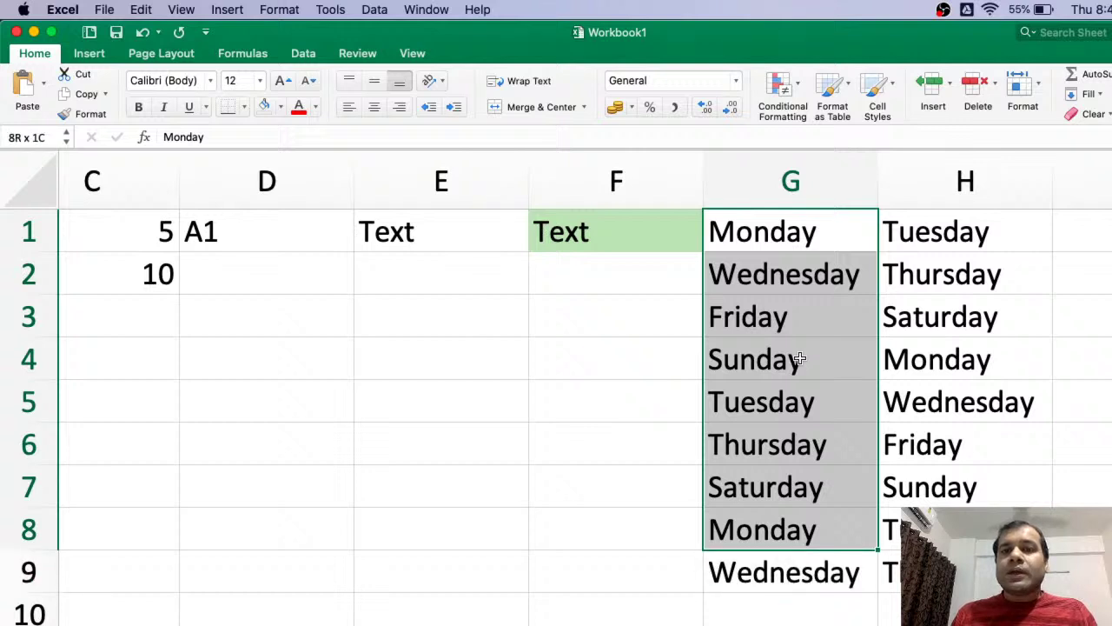
key("shift+Up")
key("shift+Up")
key("shift+Up")
key("shift+Up")
key("shift+Up")
key("shift+Up")
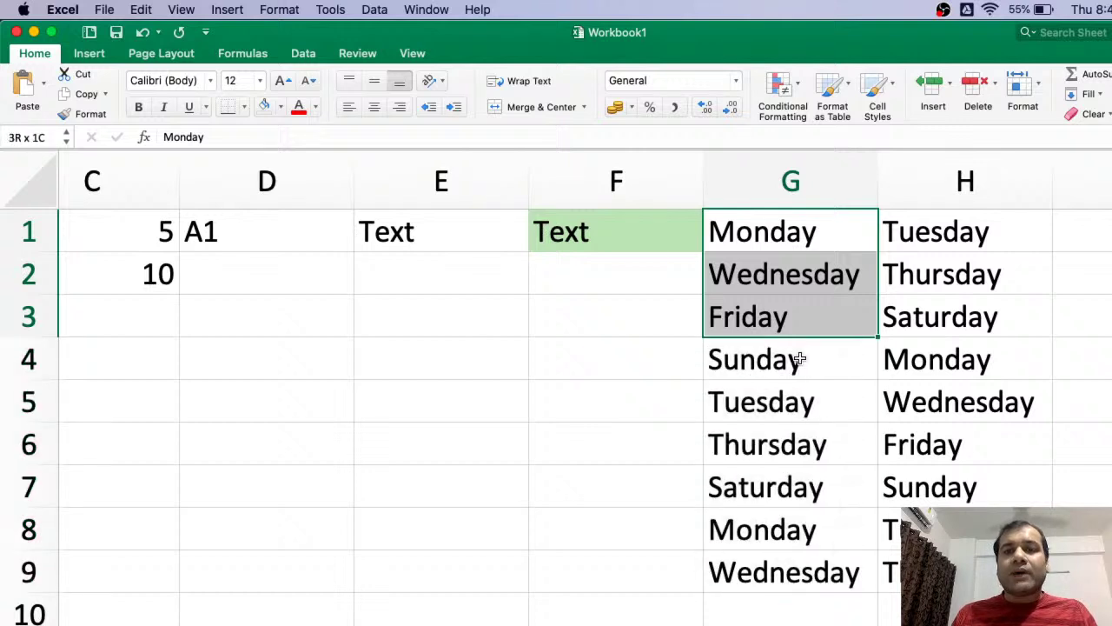
key("shift+Down")
key("shift+Down")
key("shift+Down")
key("shift+Down")
key("shift+Down")
key("shift+Down")
key("shift+Down")
key("shift+Down")
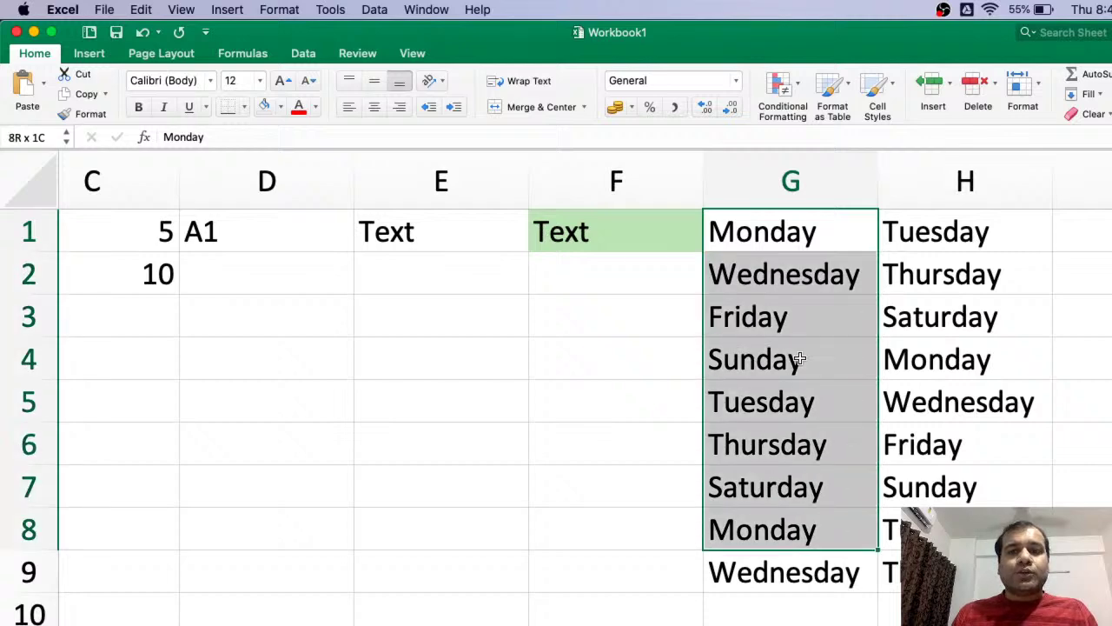
key("shift+Right")
key("shift+Right")
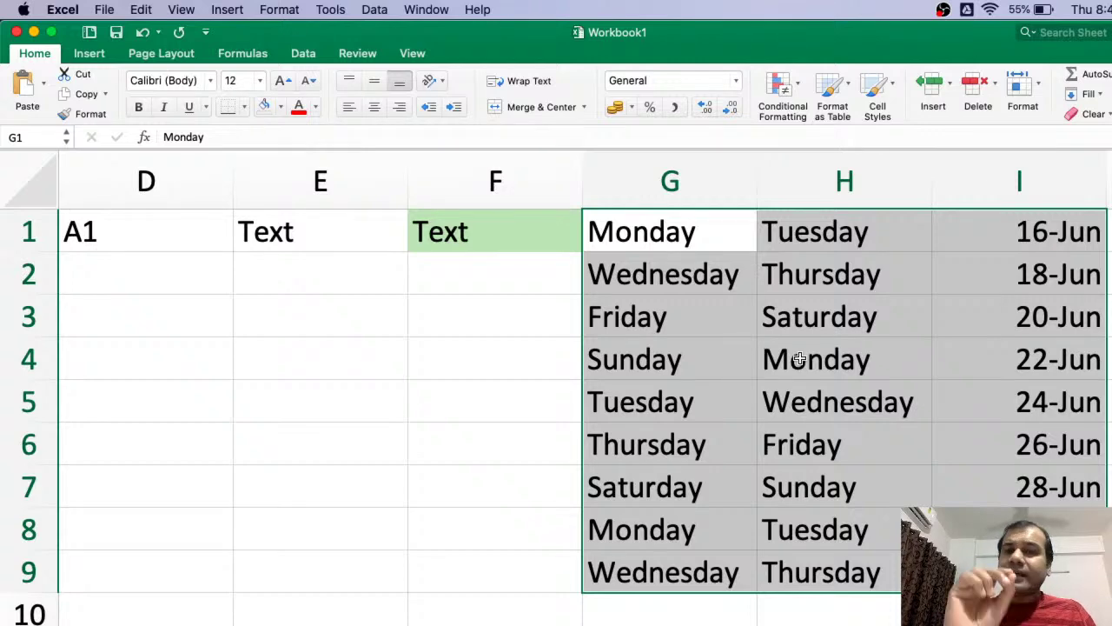
- Practice selecting ranges from column F, ending with the range F1:G4
left_click(691, 225)
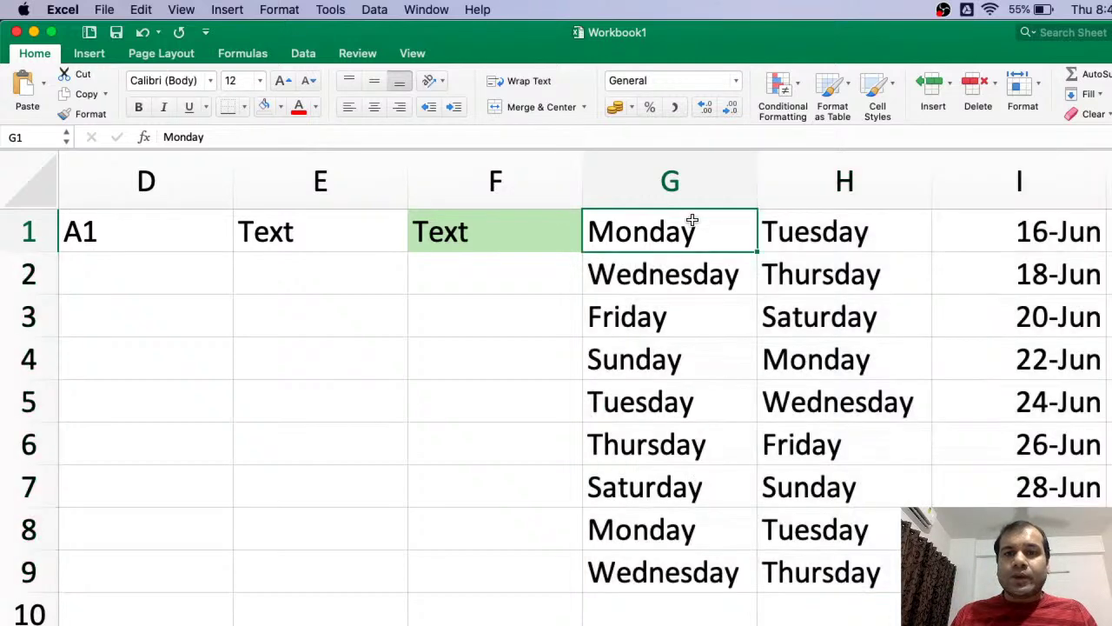
double_click(449, 273)
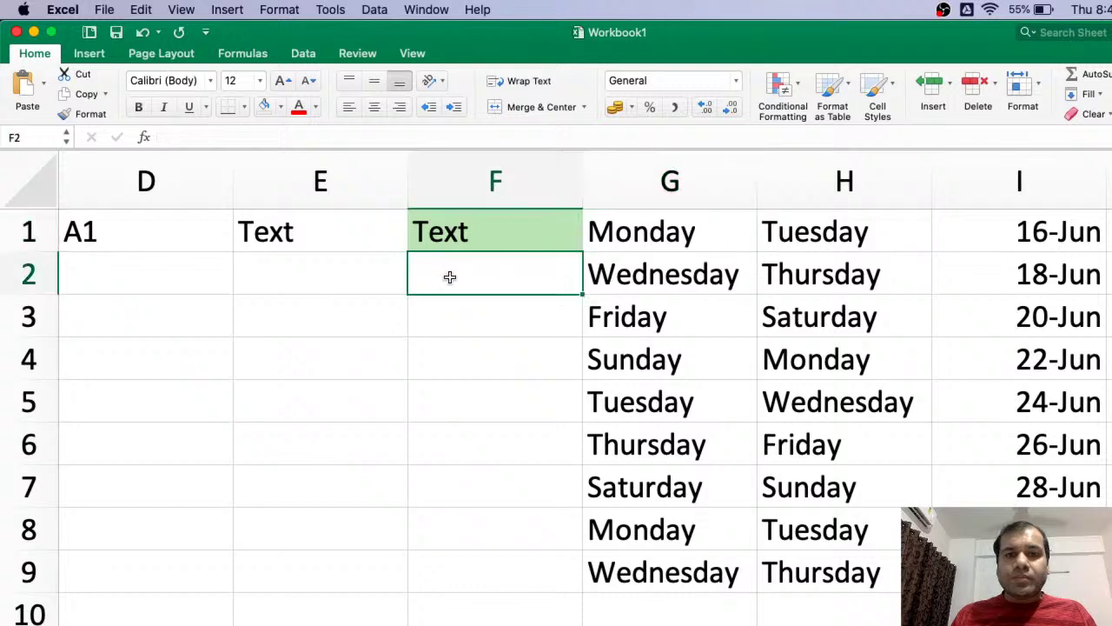
left_click(435, 308)
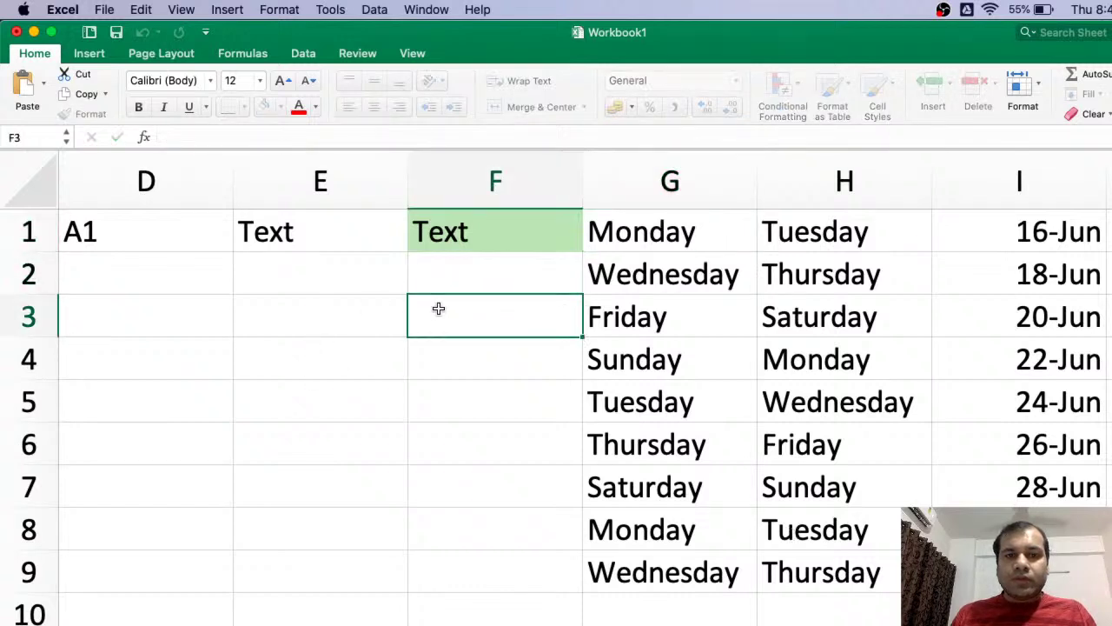
left_click_drag(499, 234, 999, 569)
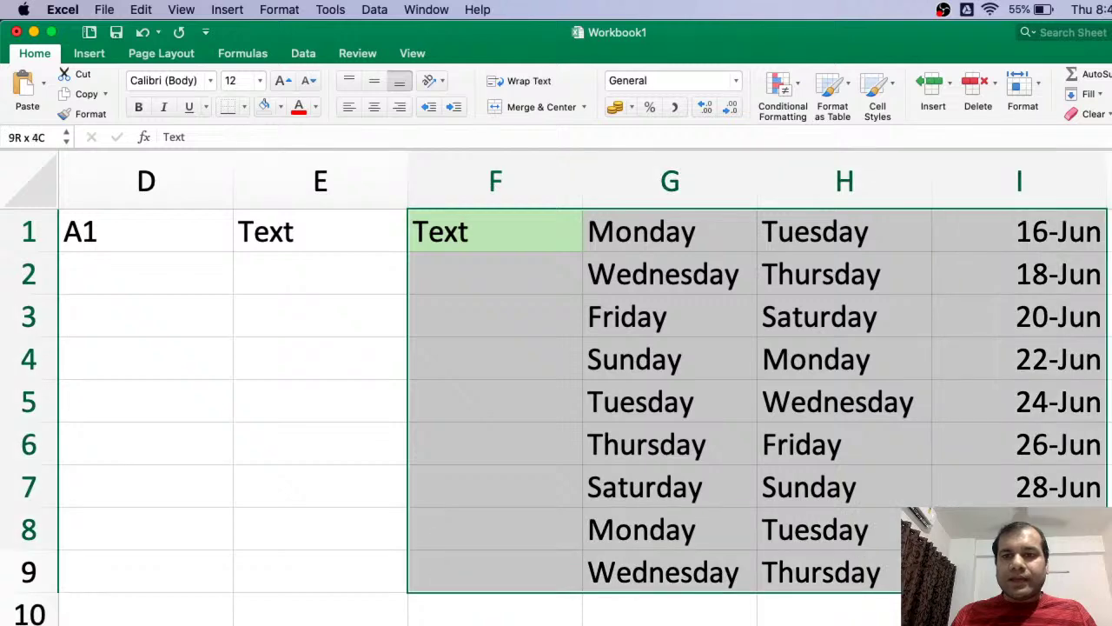
left_click(417, 326)
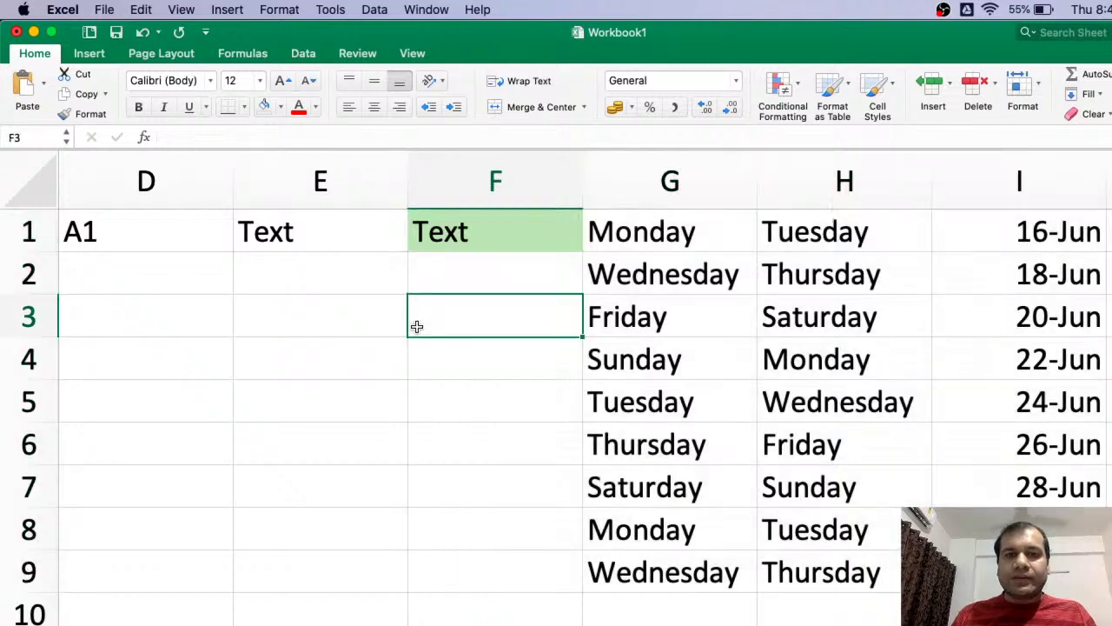
left_click(482, 233)
left_click_drag(482, 233, 956, 569)
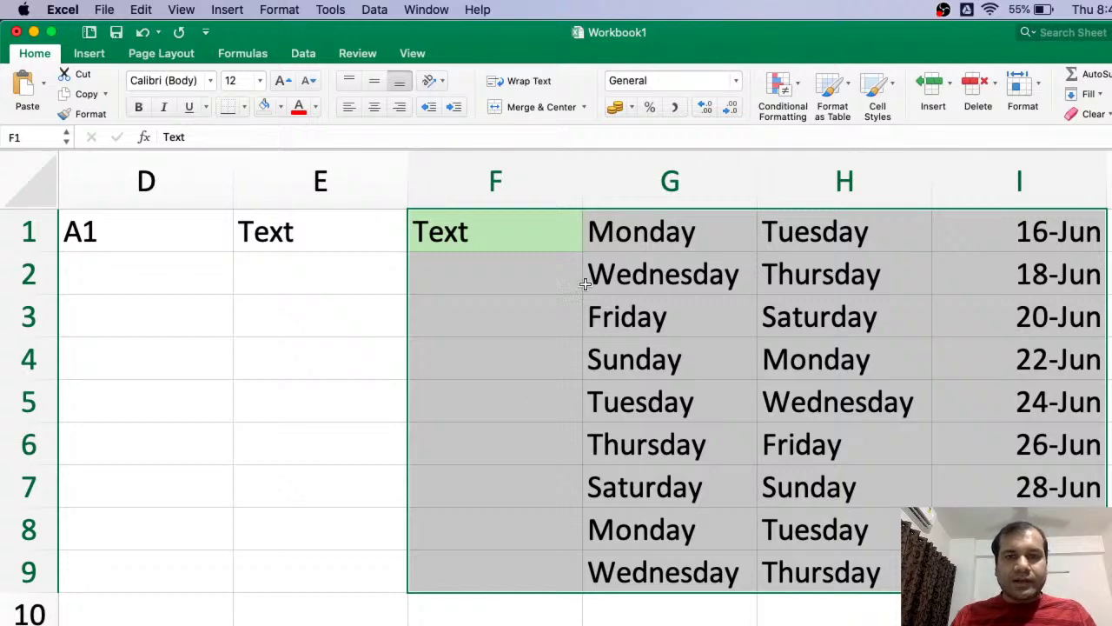
- Select the weekday list G1:G9 and switch to the Cell Properties slide
left_click(641, 231)
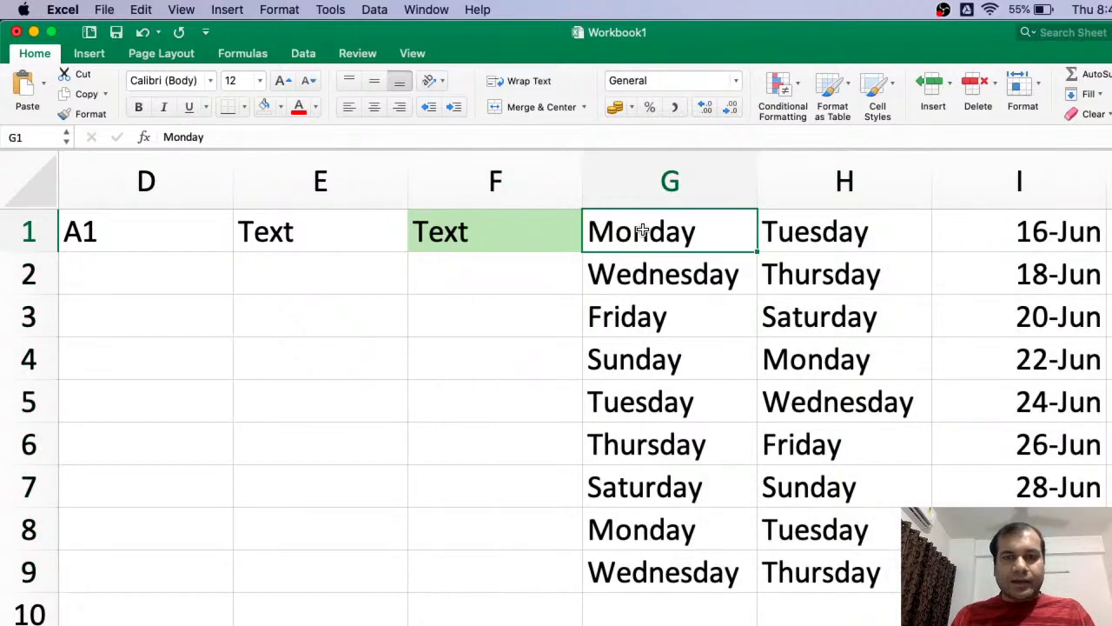
key("shift+Down")
key("shift+Down")
key("shift+Down")
key("shift+Down")
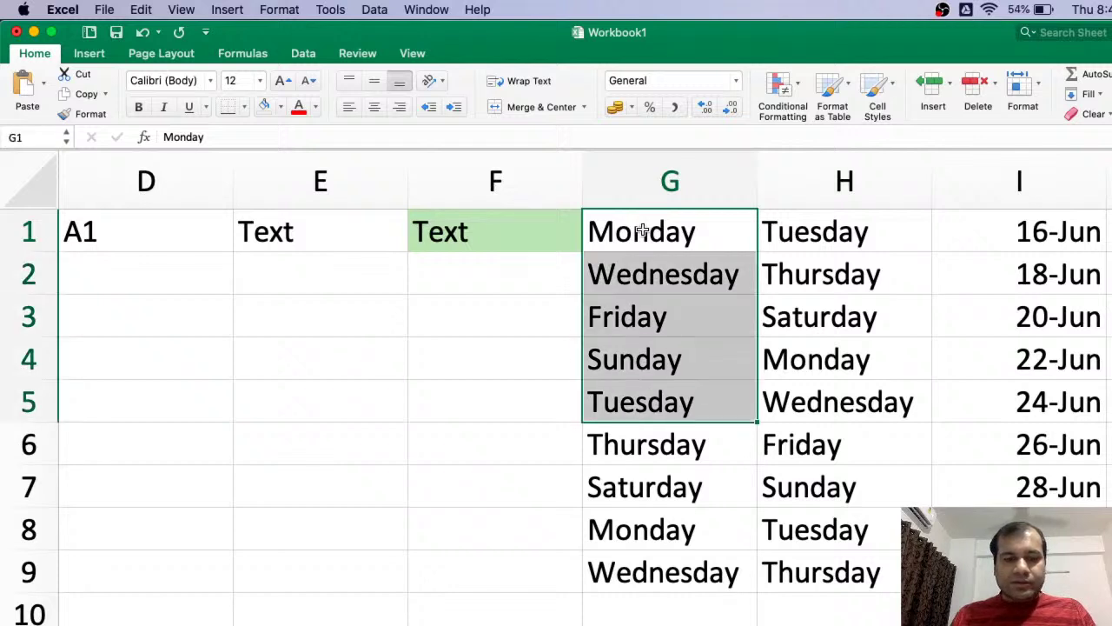
key("shift+Down")
key("shift+Down")
key("shift+Down")
key("shift+Down")
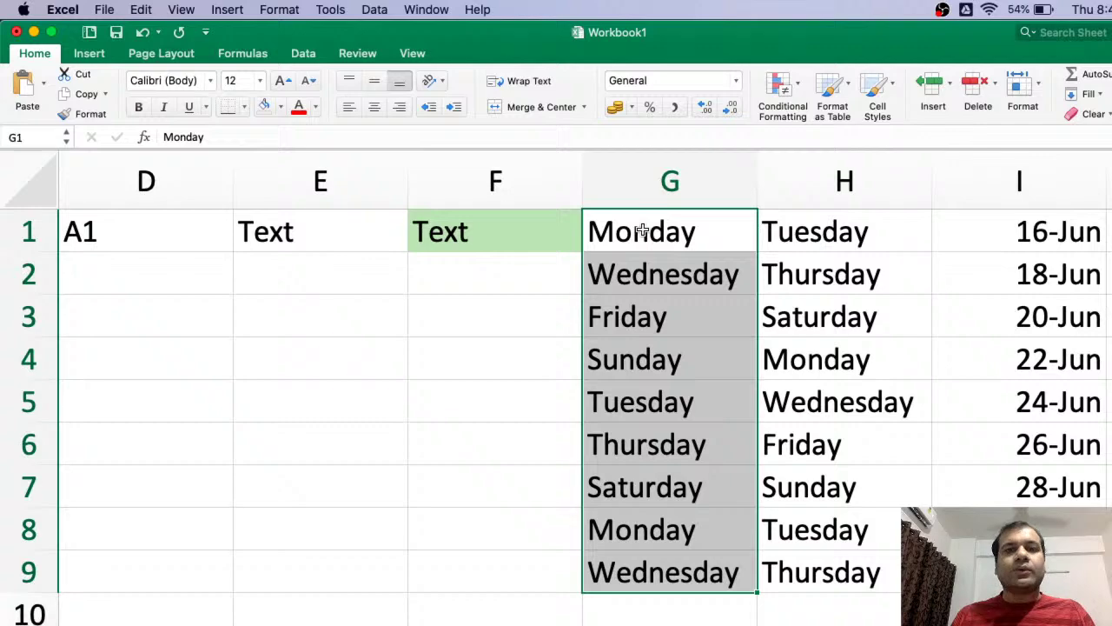
key("ctrl+Right")
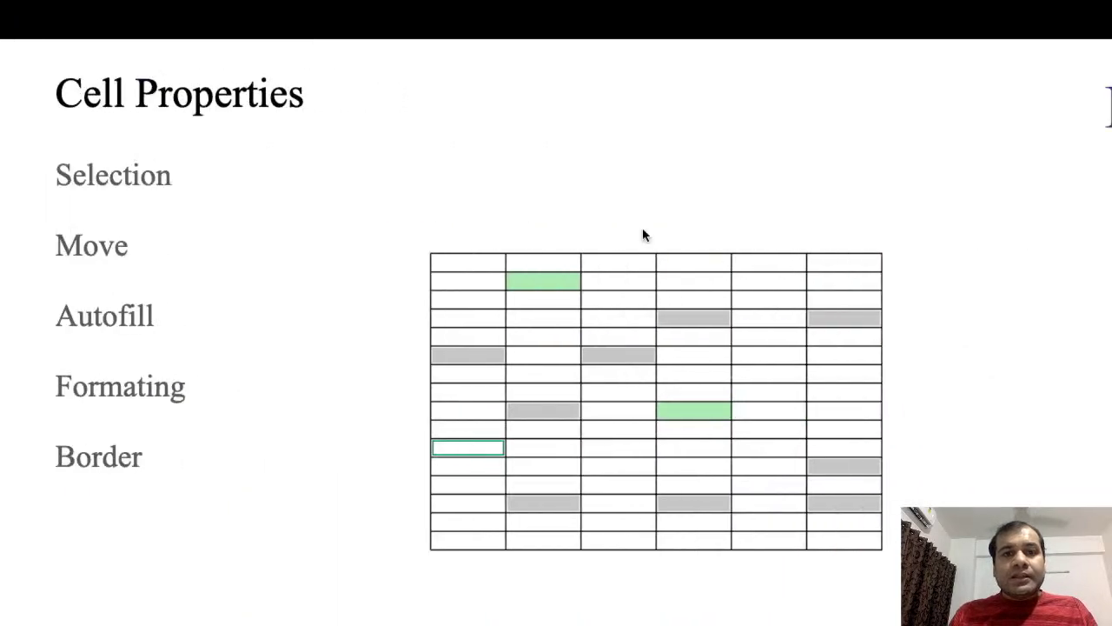
- Switch desktops with Ctrl+Left from the slide back to Excel's Workbook1
key("ctrl+Left")
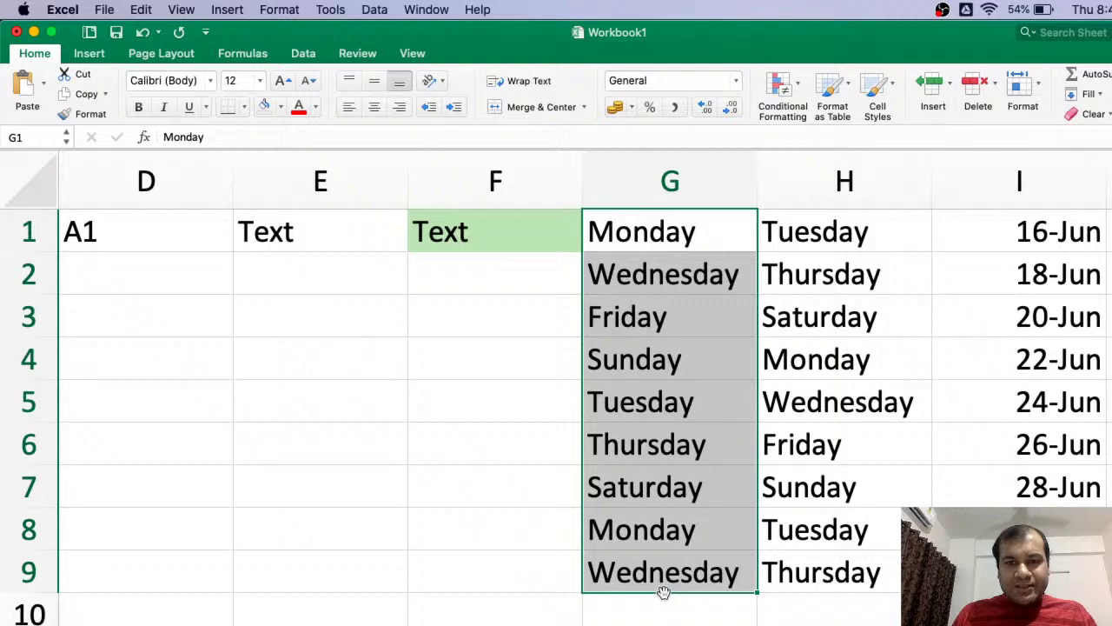
- Drag the G1:G9 weekday list down to G2:G10, then left into E2:E10
left_click_drag(664, 592, 603, 606)
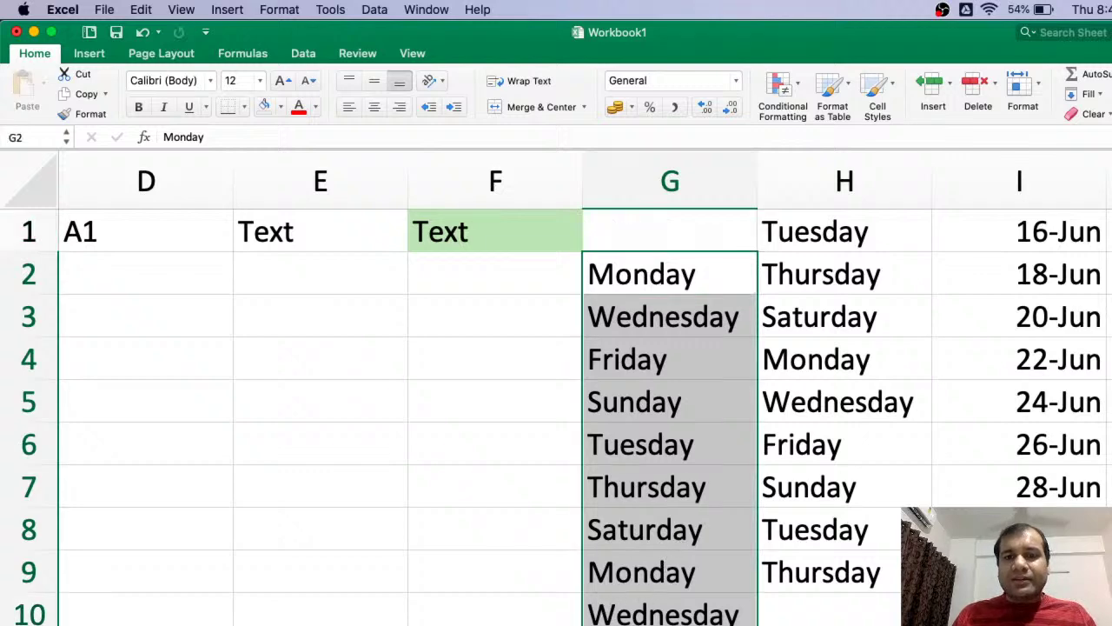
left_click_drag(603, 609, 390, 622)
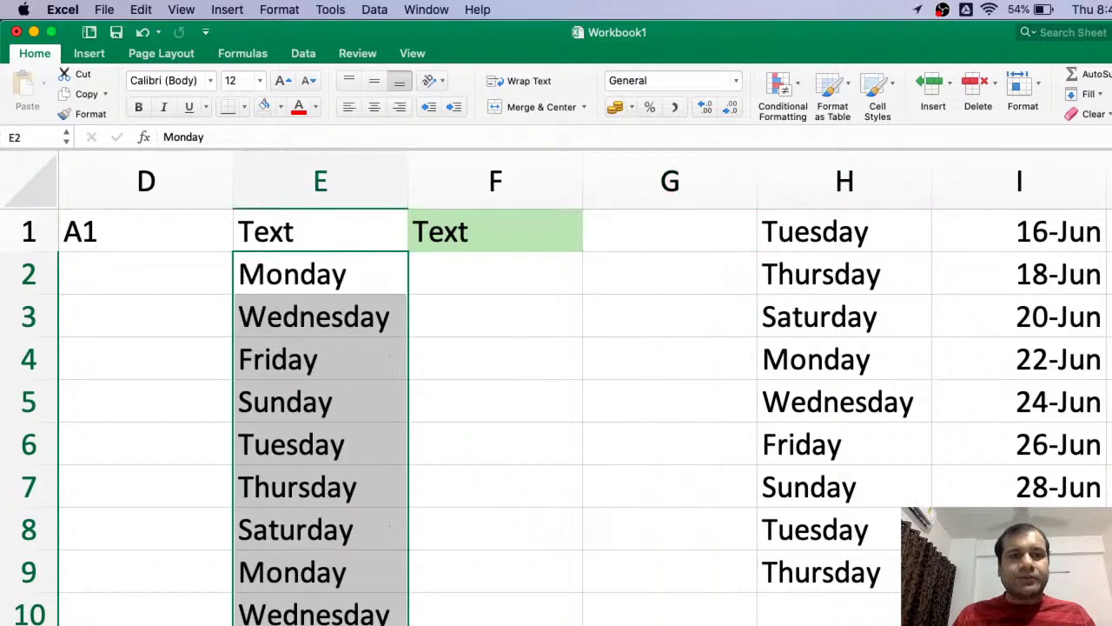
scroll(585, 506, "up", 1)
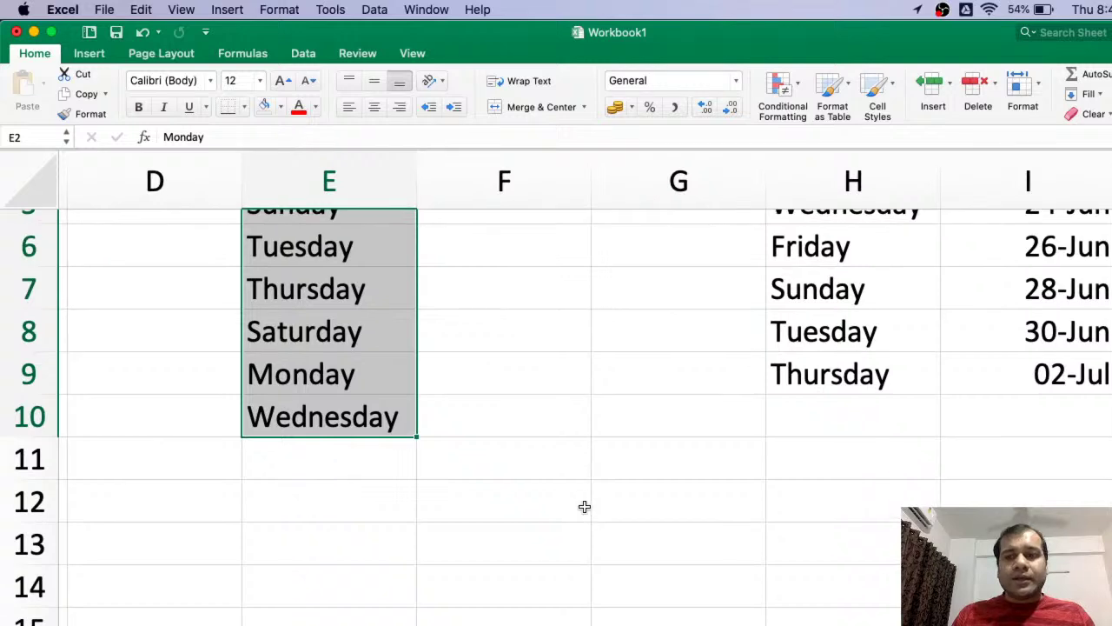
scroll(735, 483, "down", 5)
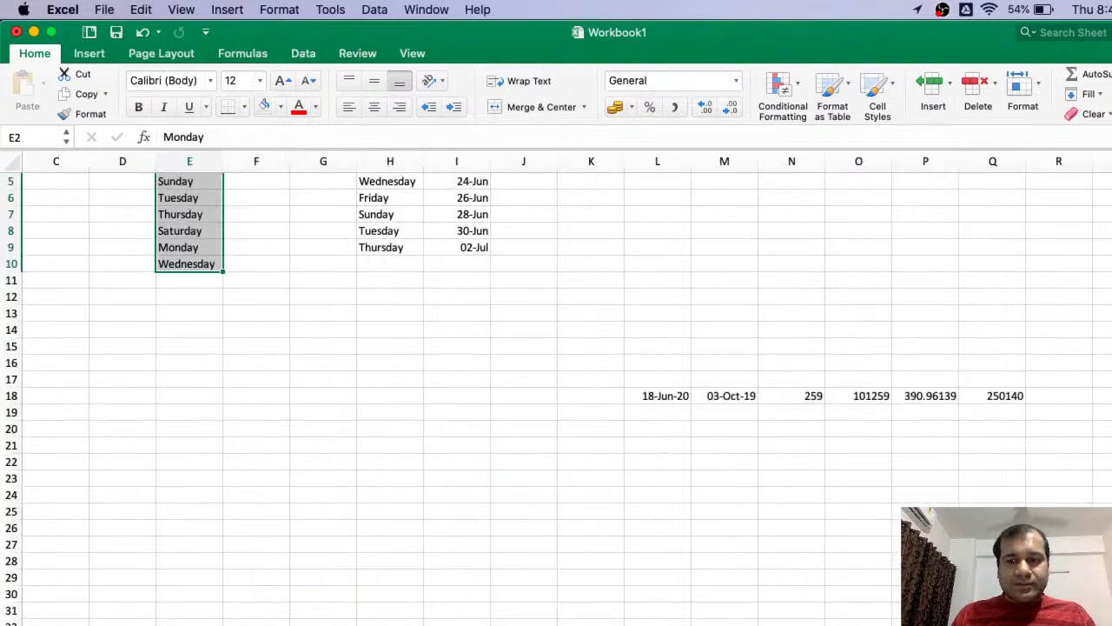
scroll(707, 470, "up", 5)
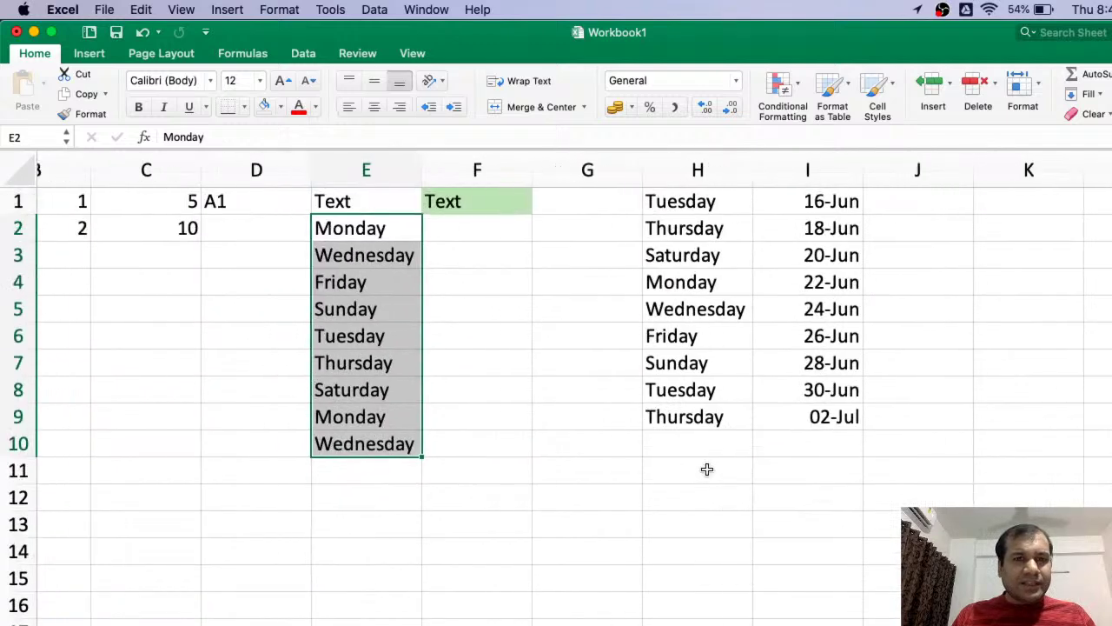
scroll(707, 469, "left", 1)
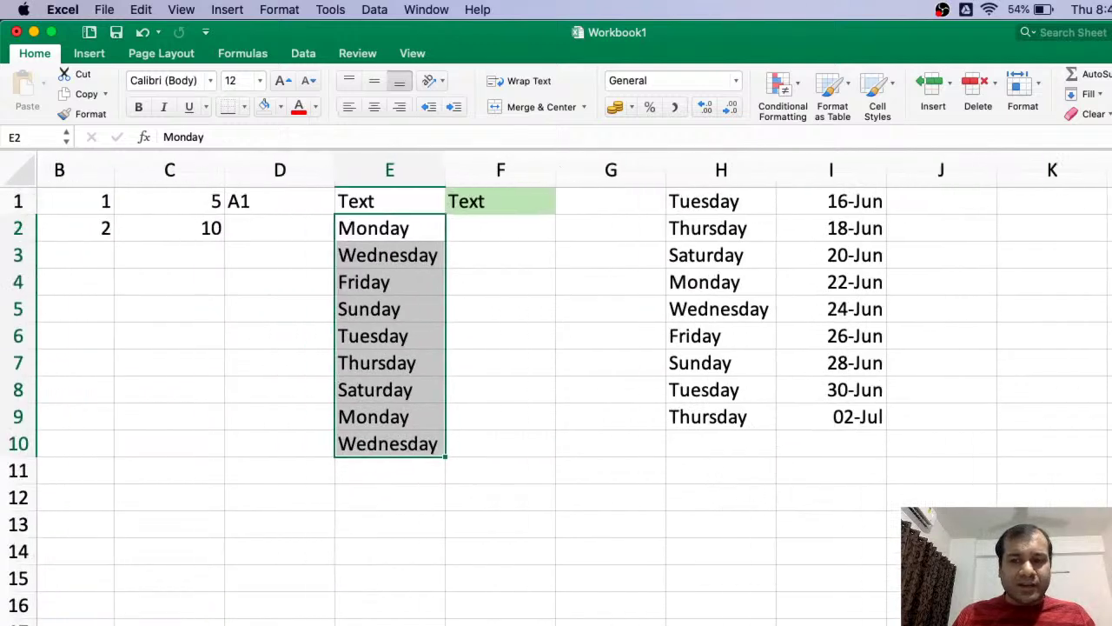
scroll(556, 388, "down", 3)
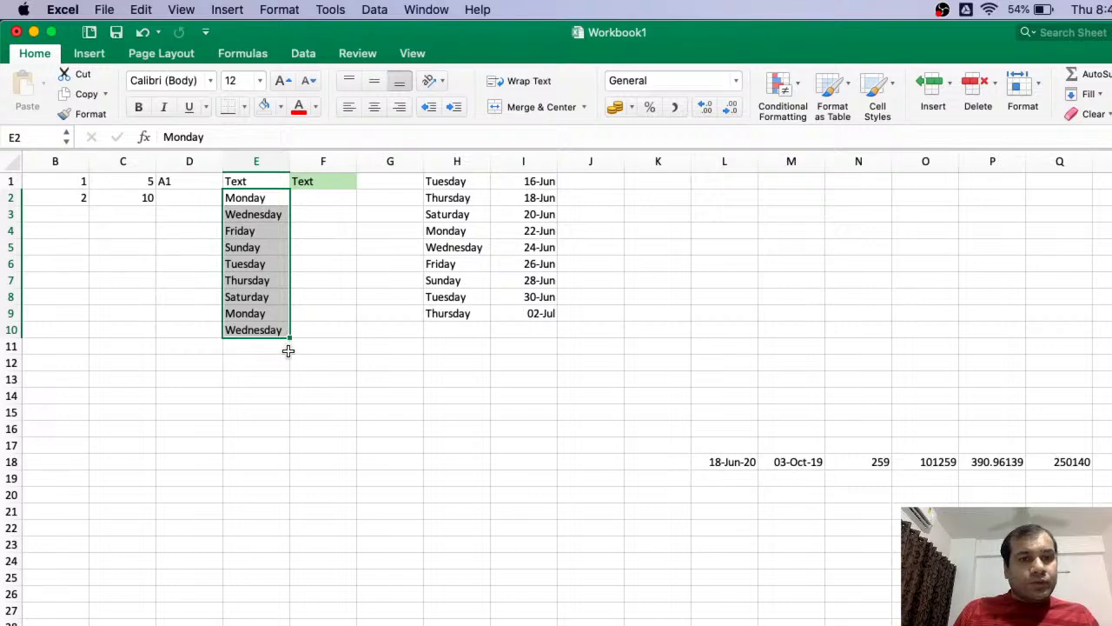
- Select the Tuesday list H1:H9, drag it to column O, then back to H1:H9
left_click(451, 183)
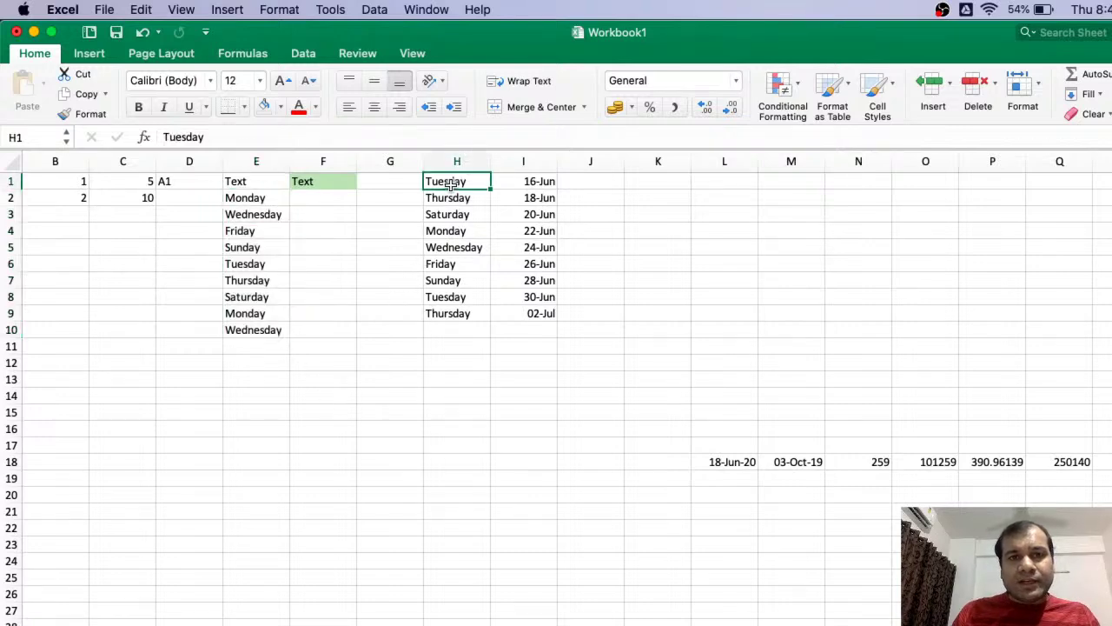
key("shift+Down")
key("shift+Down")
key("shift+Down")
key("shift+Down")
key("shift+Down")
key("shift+Down")
key("shift+Down")
key("shift+Down")
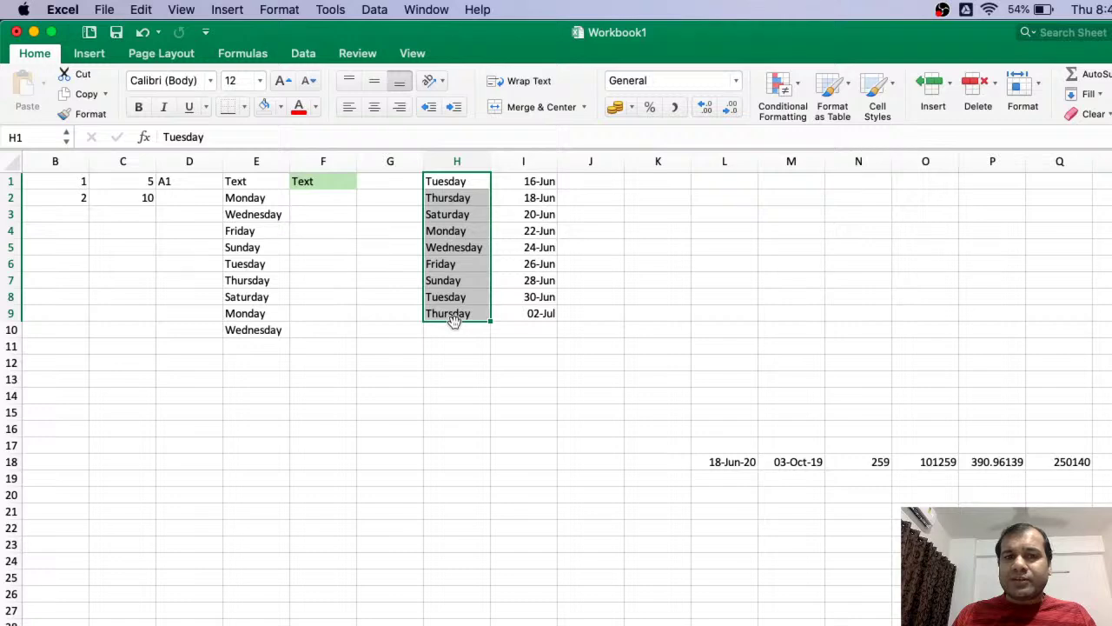
left_click_drag(454, 321, 892, 345)
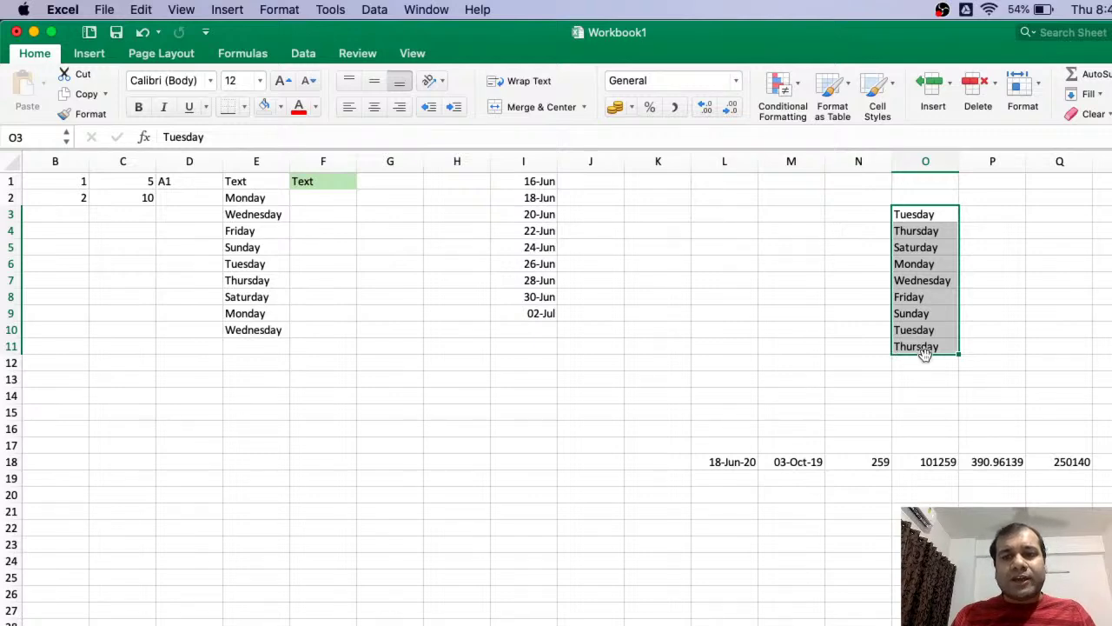
left_click_drag(923, 354, 451, 319)
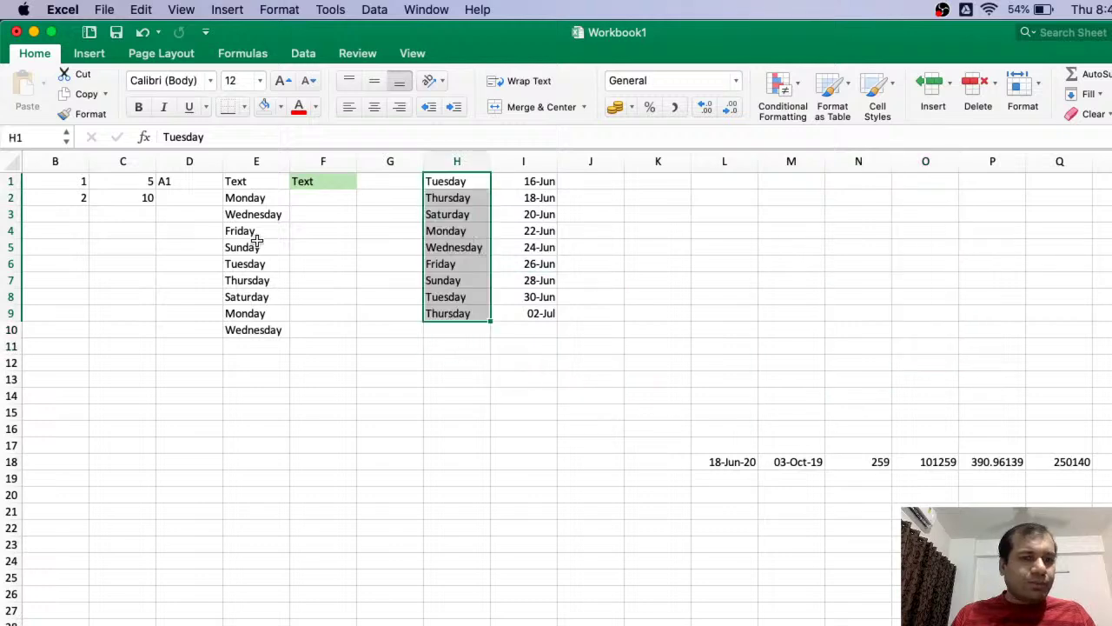
- Select E2:E10 and drag the Monday list into G1:G9
left_click(248, 198)
key("shift+Down")
key("shift+Down")
key("shift+Down")
key("shift+Down")
key("shift+Down")
key("shift+Down")
key("shift+Down")
key("shift+Down")
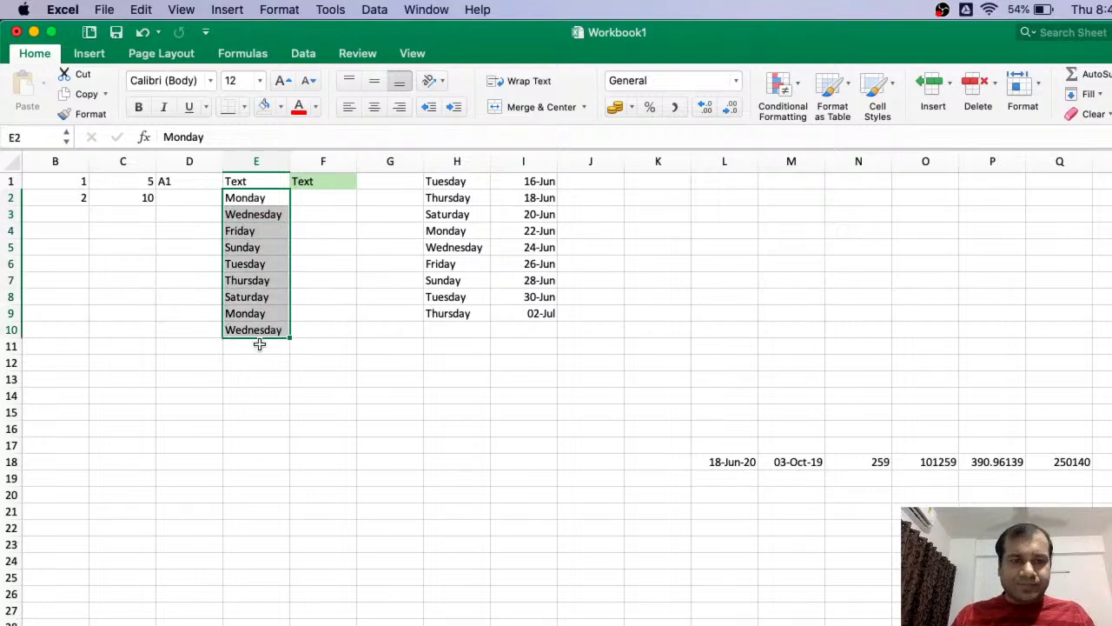
left_click_drag(258, 337, 372, 317)
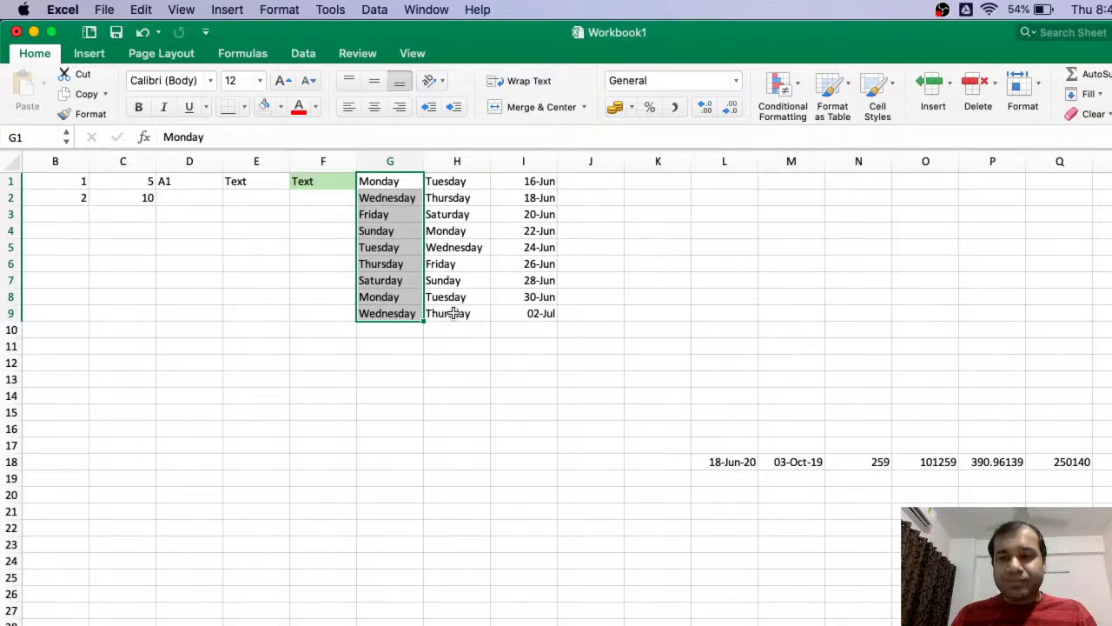
left_click(1111, 625)
left_click(1111, 625)
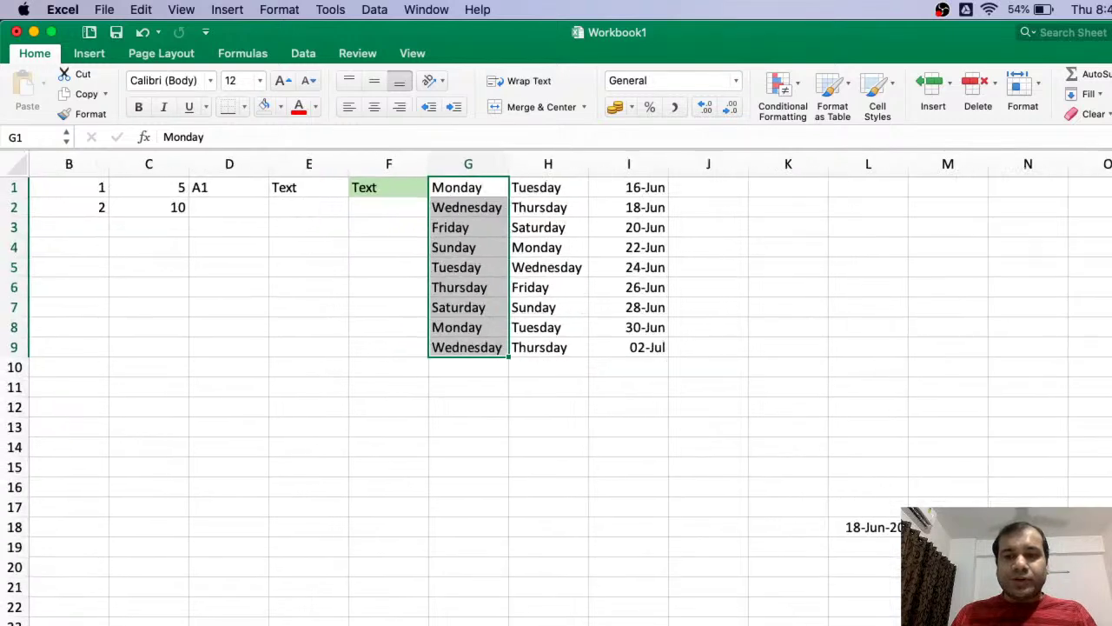
scroll(698, 406, "right", 2)
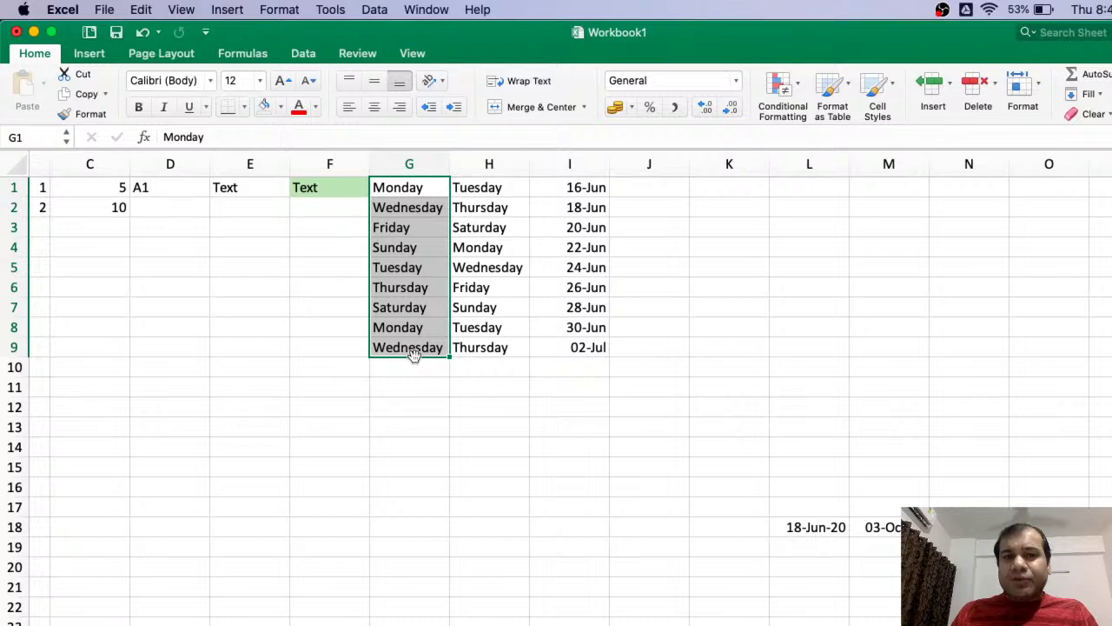
left_click(576, 187)
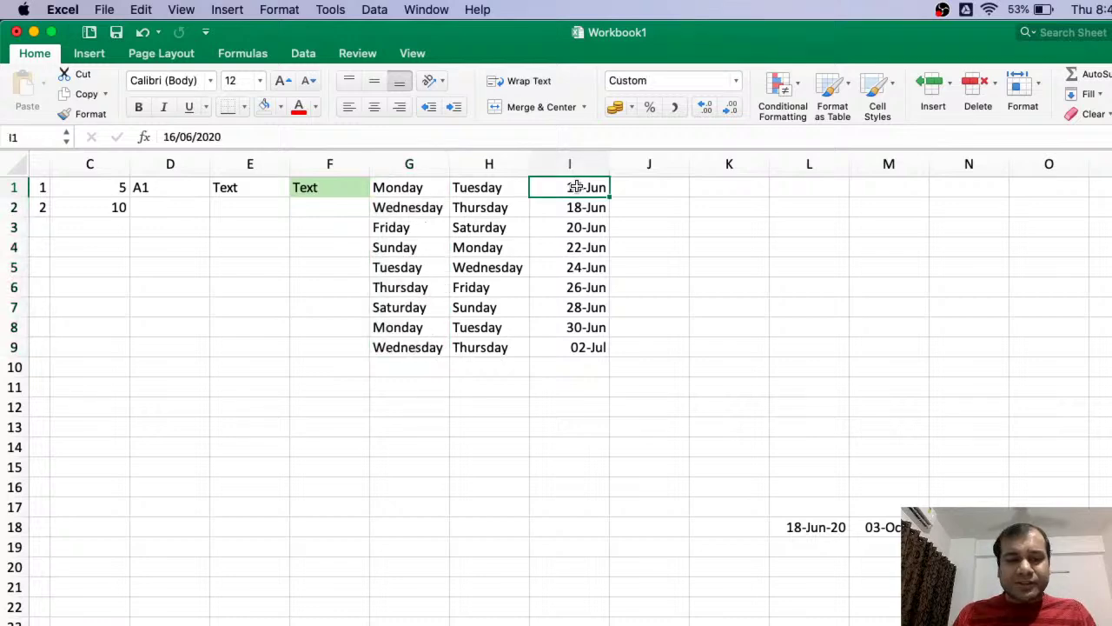
key("shift+Down")
key("shift+Down")
key("shift+Down")
key("shift+Down")
key("shift+Down")
key("shift+Down")
key("shift+Down")
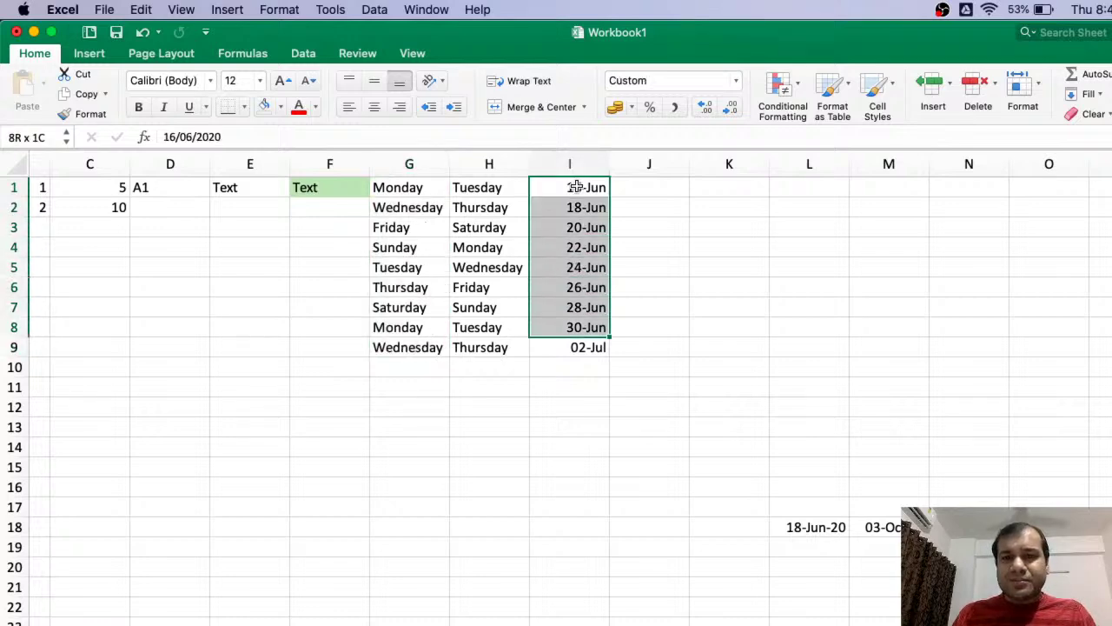
left_click(576, 348, "shift")
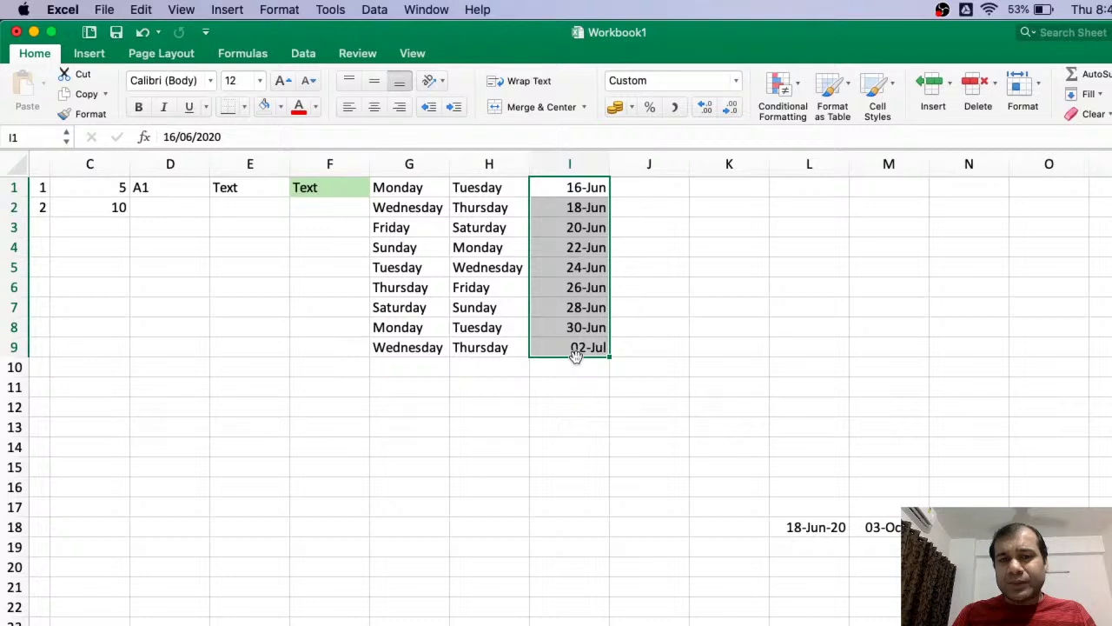
left_click_drag(575, 354, 598, 362)
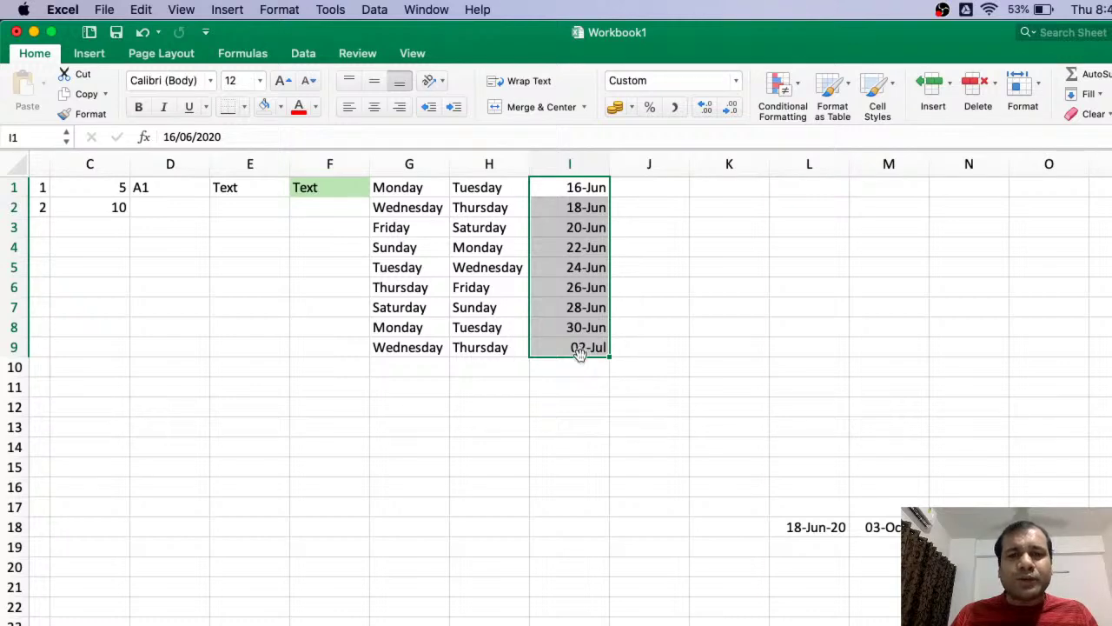
left_click(389, 249)
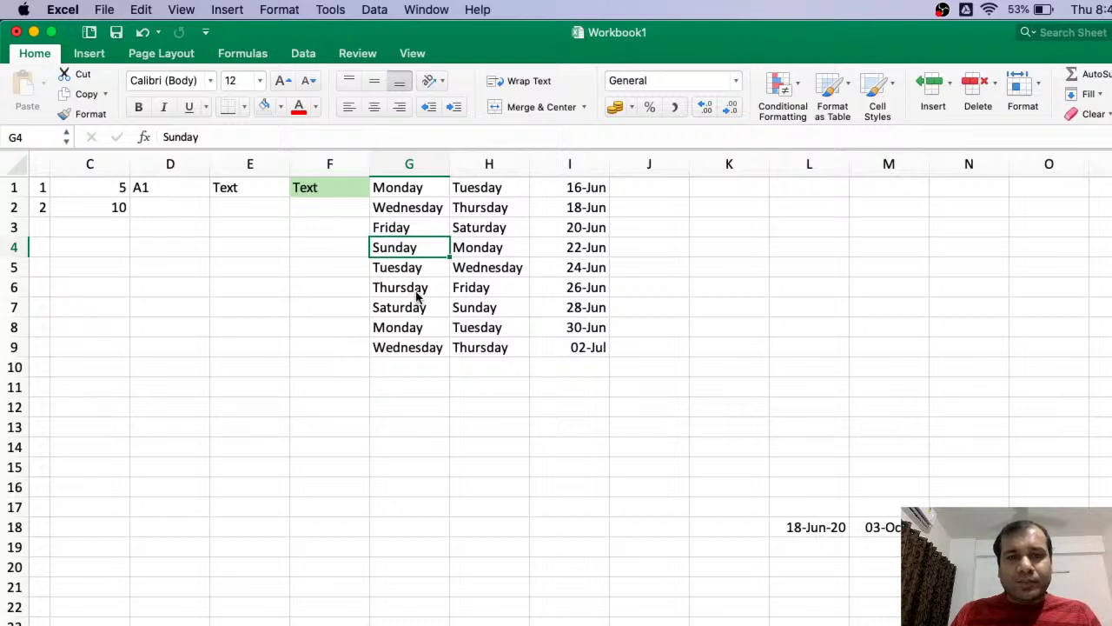
- Dismiss the G6 context menu and select the block G4:H7
right_click(416, 290)
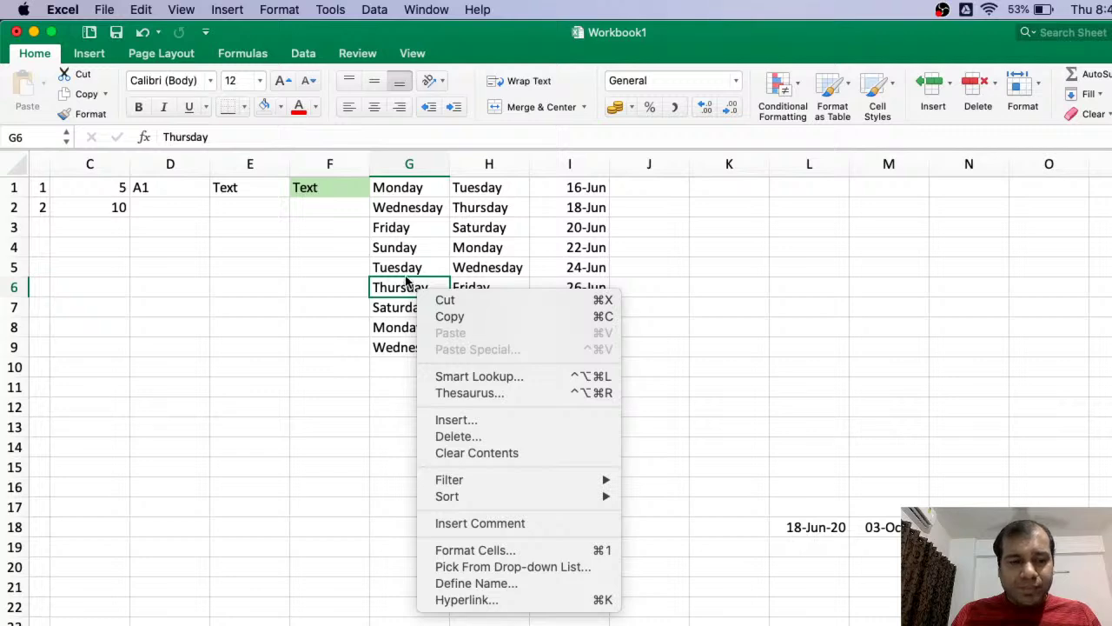
left_click(404, 248)
left_click_drag(404, 248, 593, 273)
- Build a non-adjacent selection of H9, G2, H7, F4, H4, I3, G6, I6 and I1
left_click(455, 346)
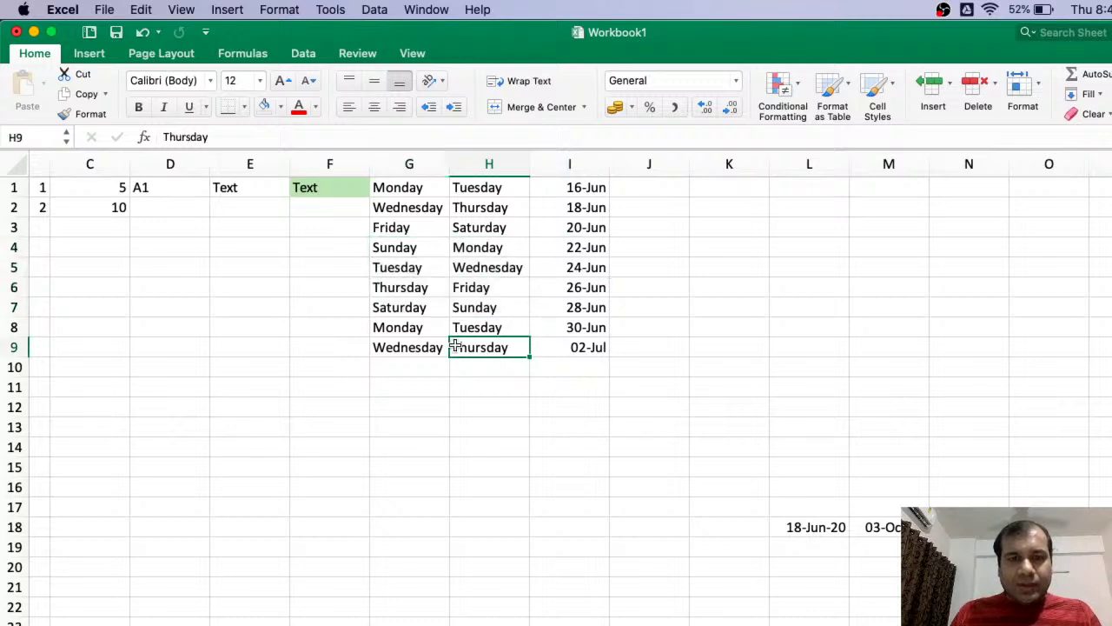
left_click(394, 211, "super")
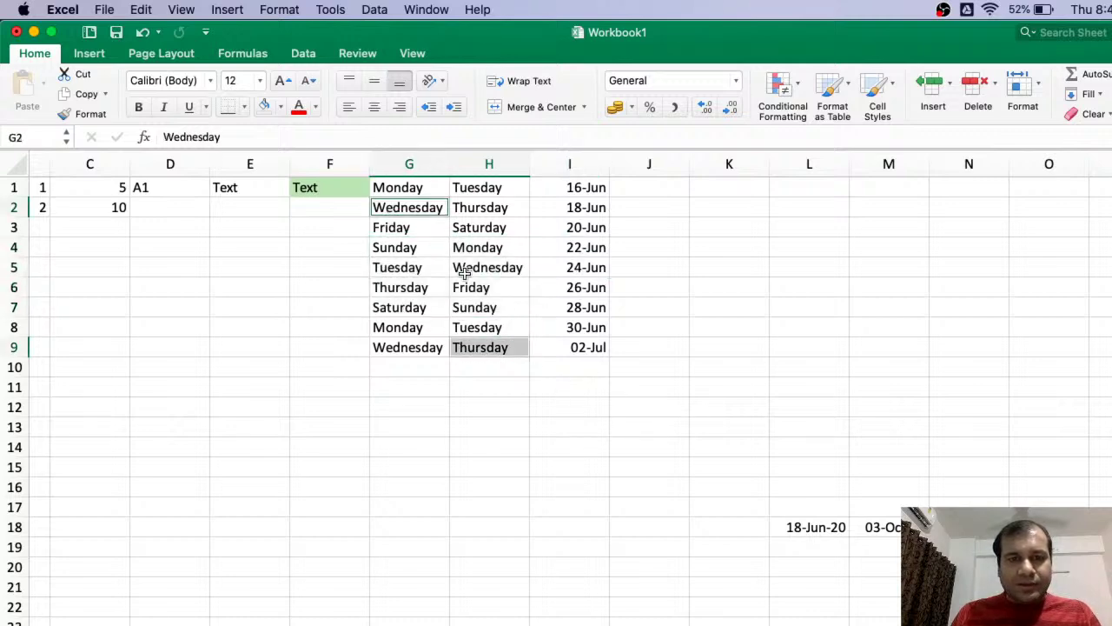
left_click(478, 304, "super")
left_click(369, 246, "super")
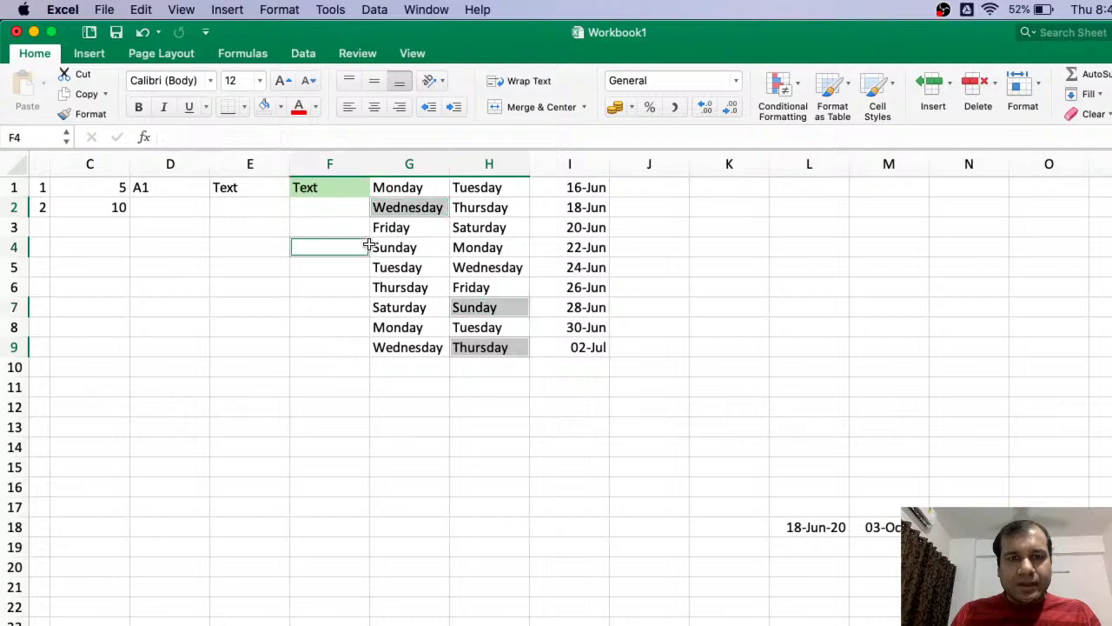
left_click(492, 241, "super")
left_click(575, 225, "super")
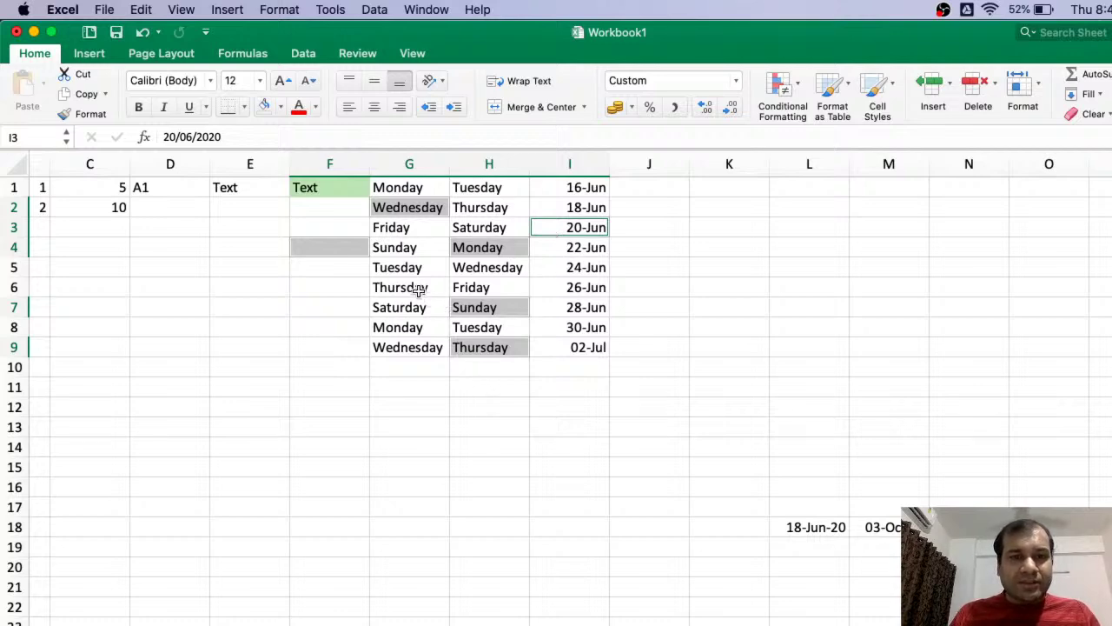
left_click(418, 289, "super")
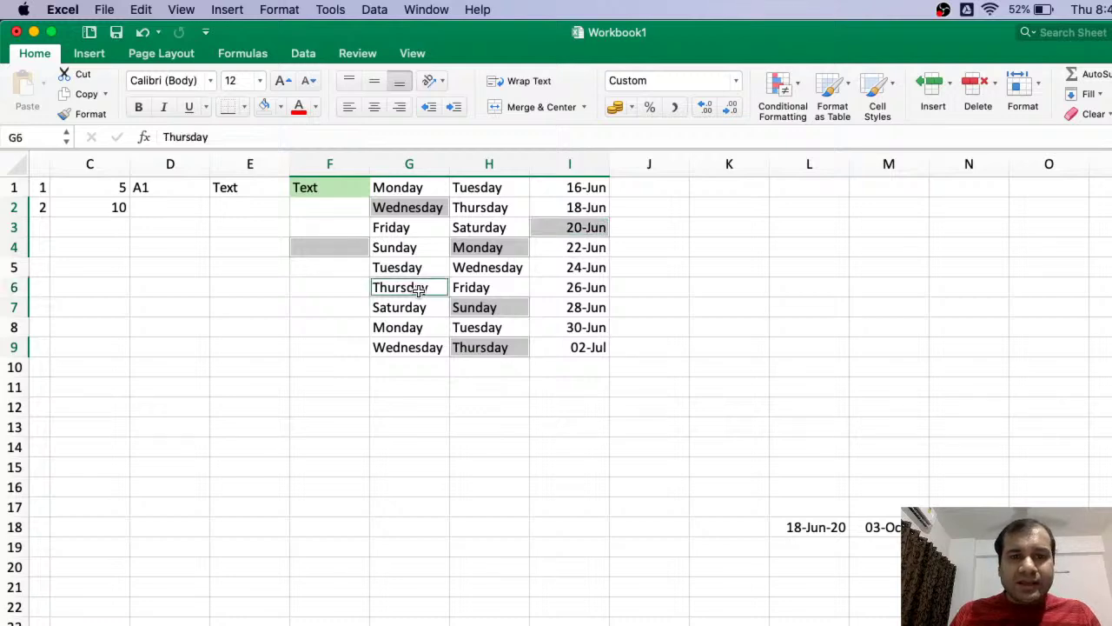
left_click(574, 287, "super")
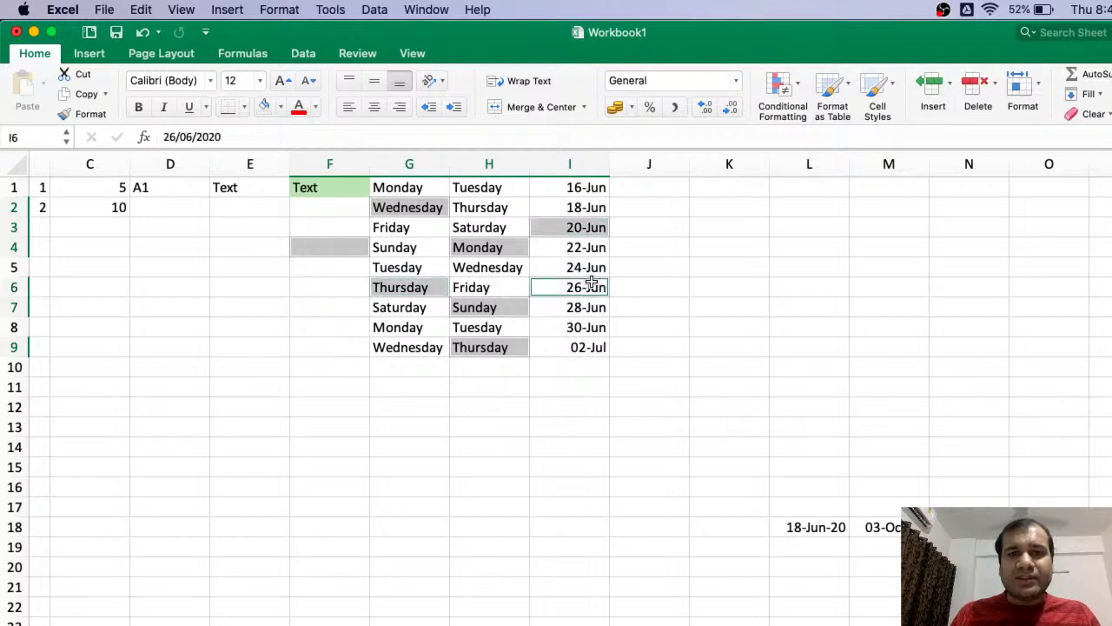
left_click(594, 187, "super")
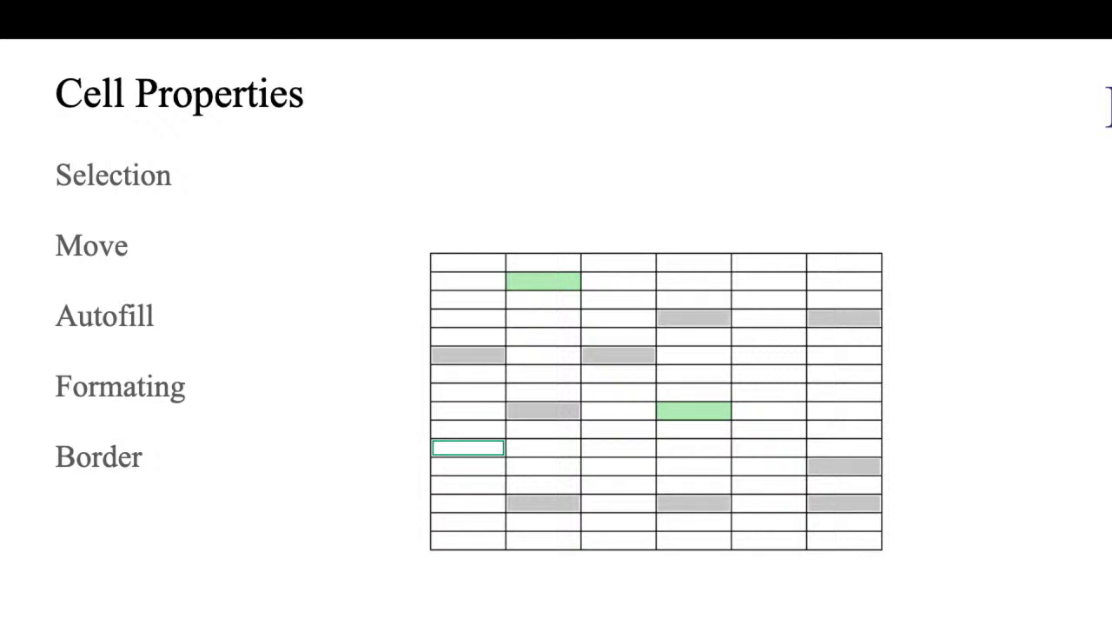
- Leave the full-screen slideshow and switch between desktop spaces to the Excel workbook
key("Escape")
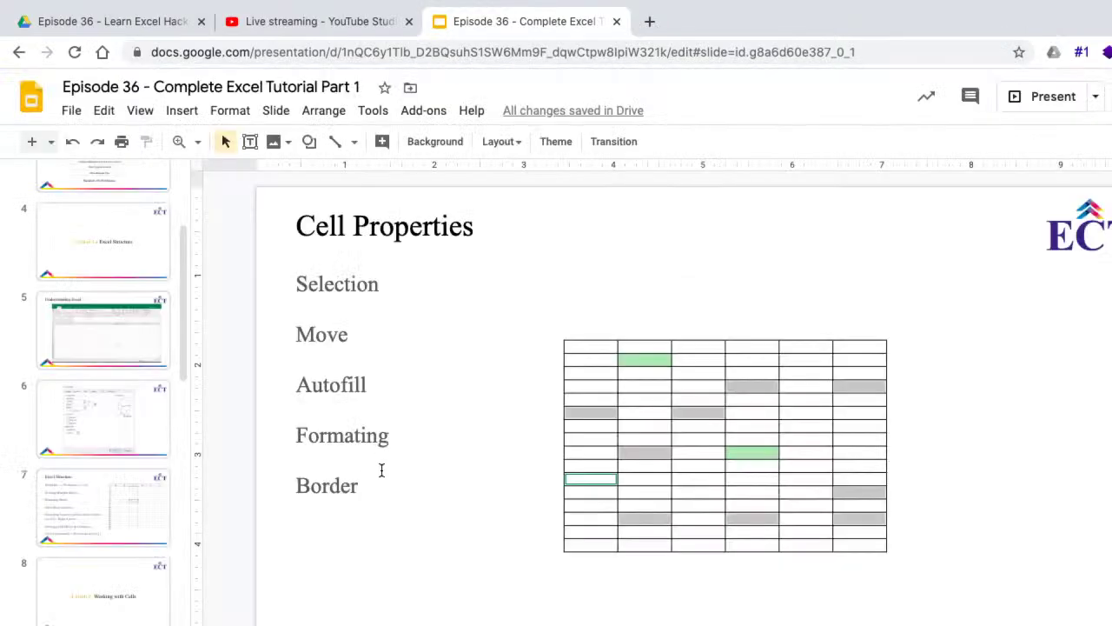
key("ctrl+Left")
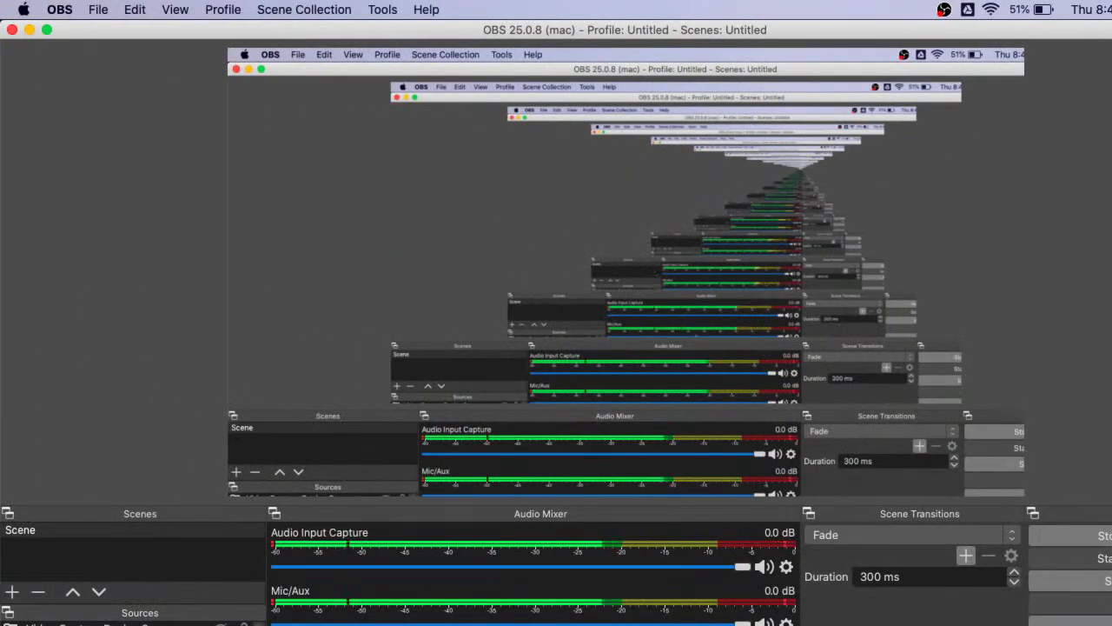
key("ctrl+Right")
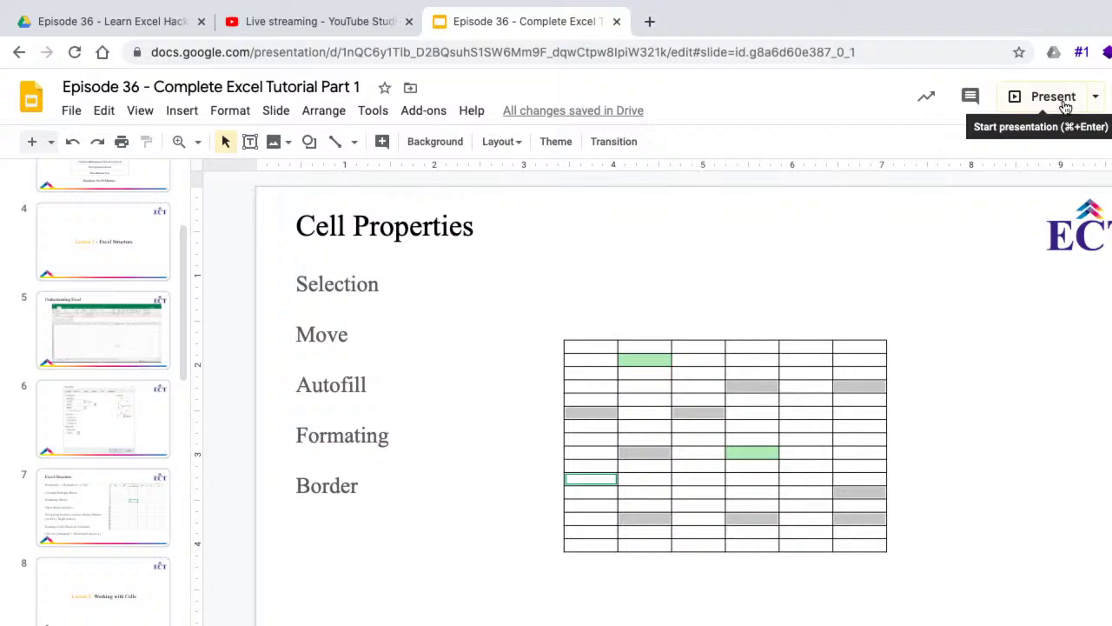
- Present the Cell Properties slide full screen, then exit it and return to Excel
left_click(1054, 97)
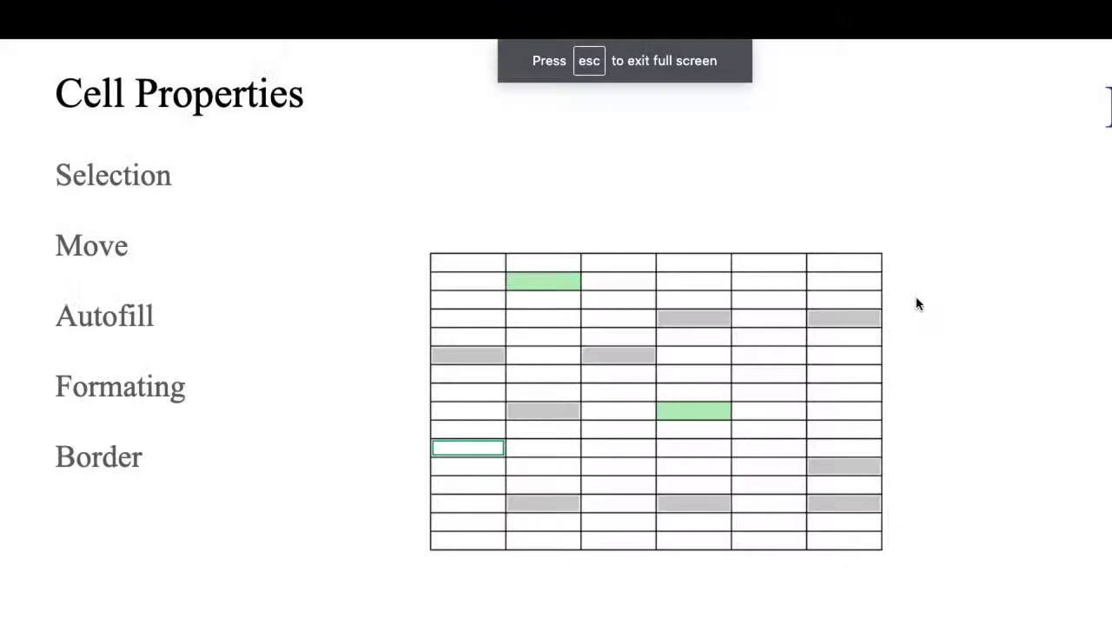
key("Escape")
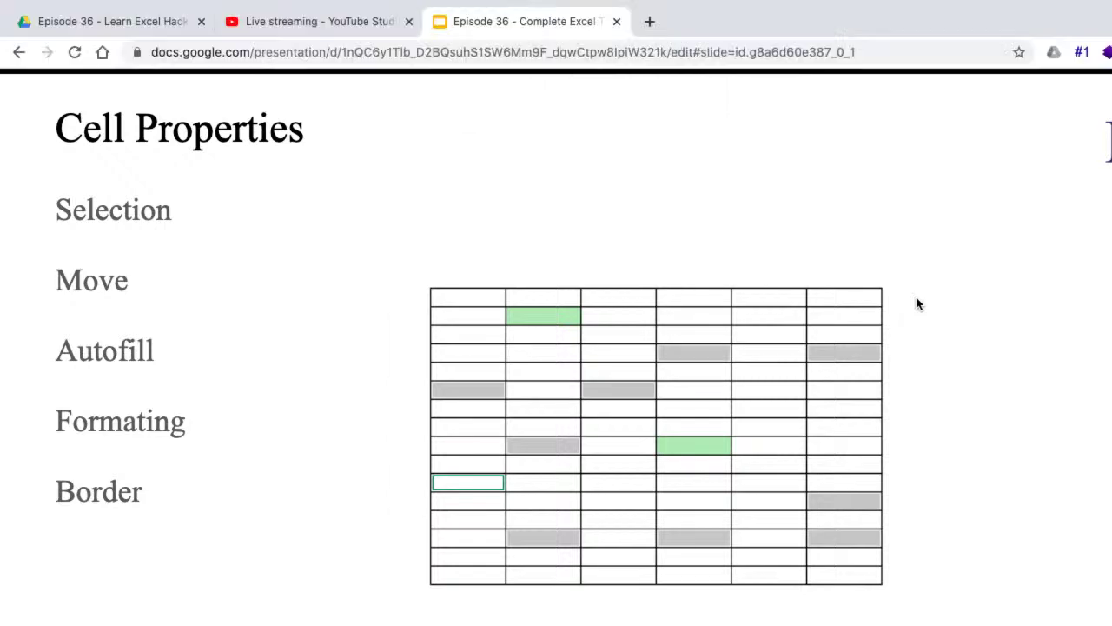
key("ctrl+Right")
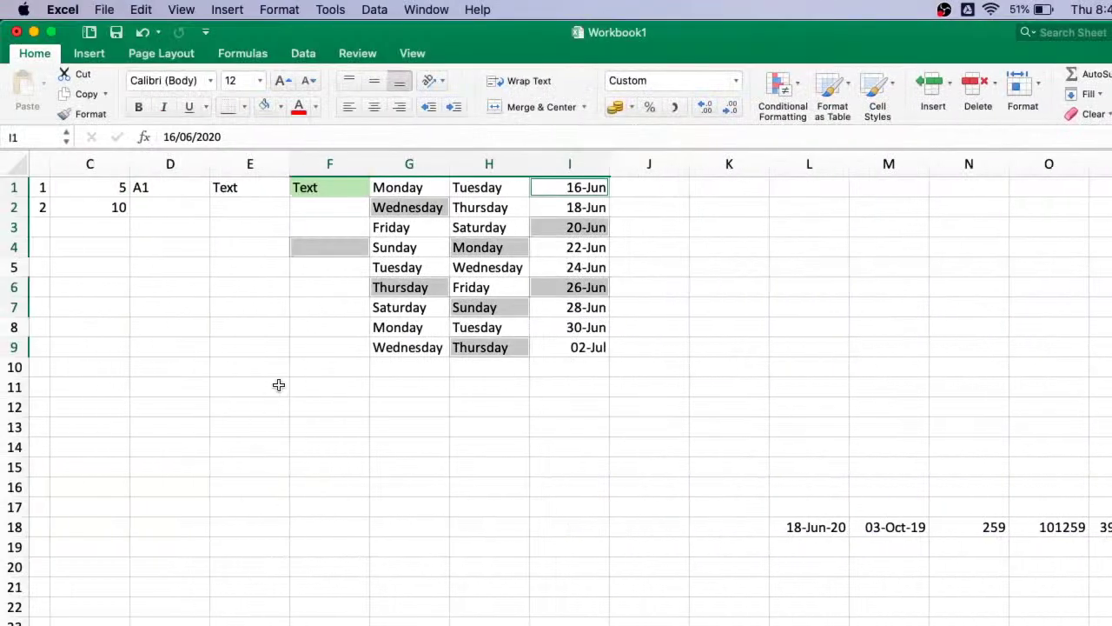
left_click(279, 385)
scroll(278, 385, "left", 2)
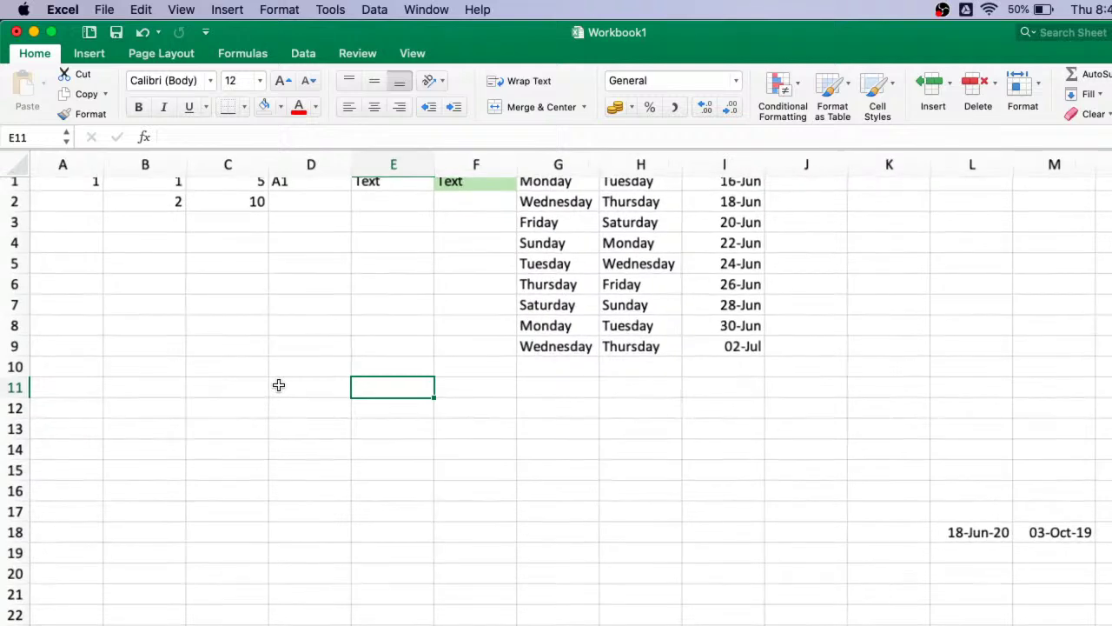
scroll(303, 337, "up", 2)
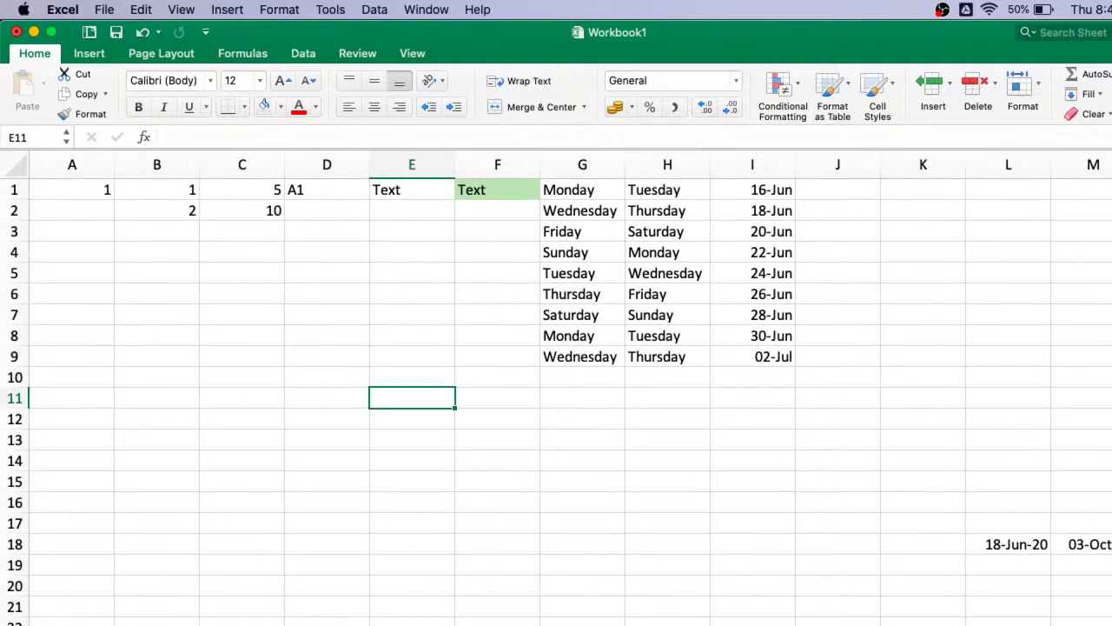
scroll(544, 427, "up", 3)
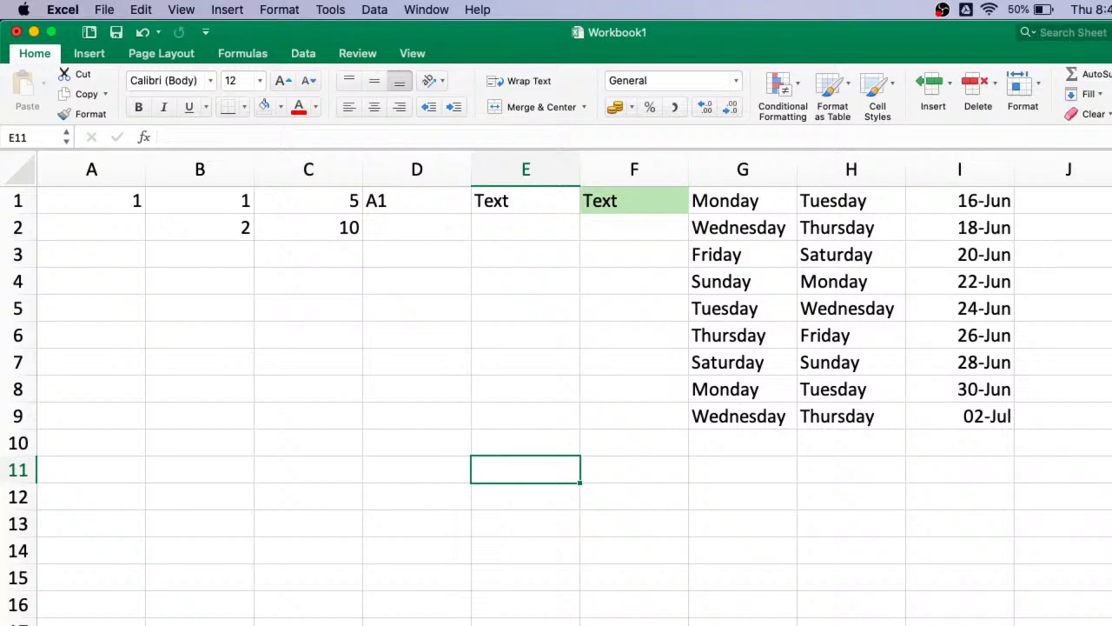
scroll(437, 472, "up", 3)
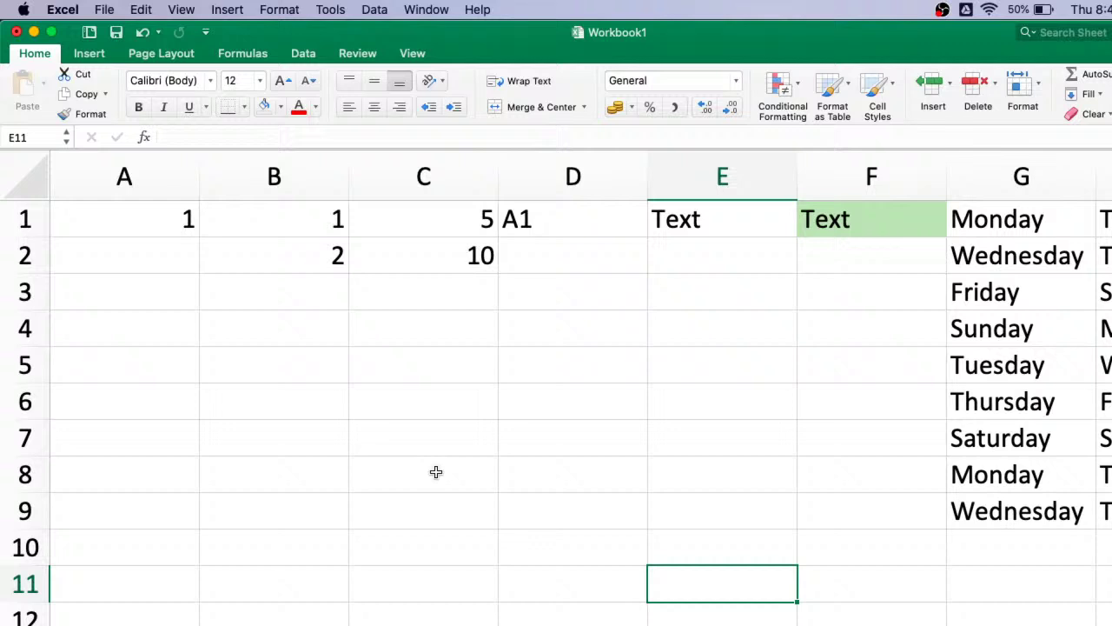
left_click(170, 220)
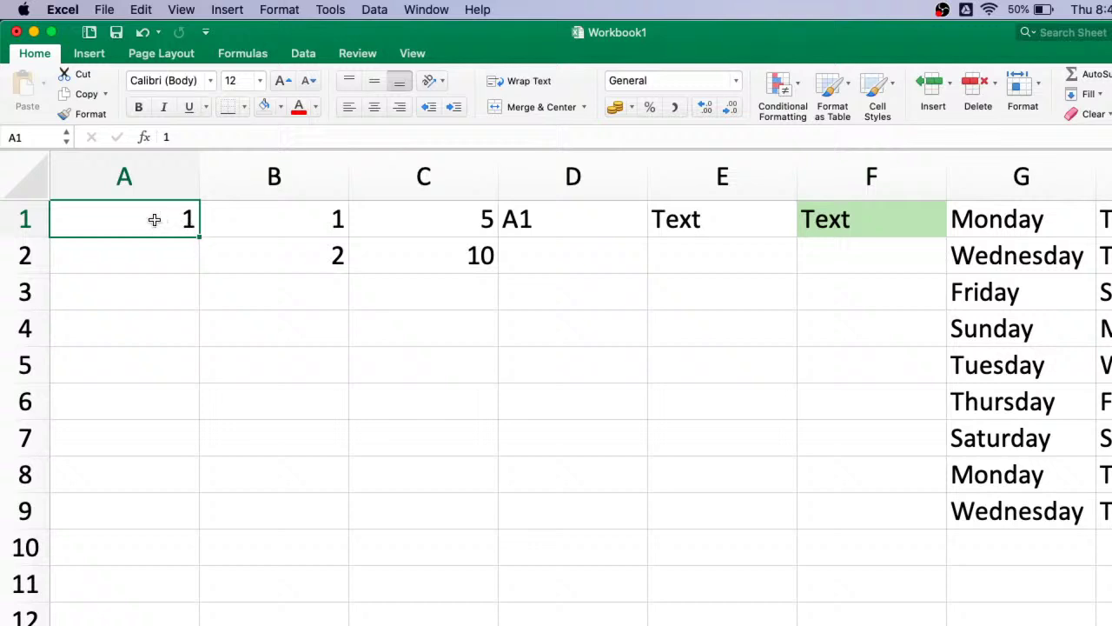
left_click(205, 351)
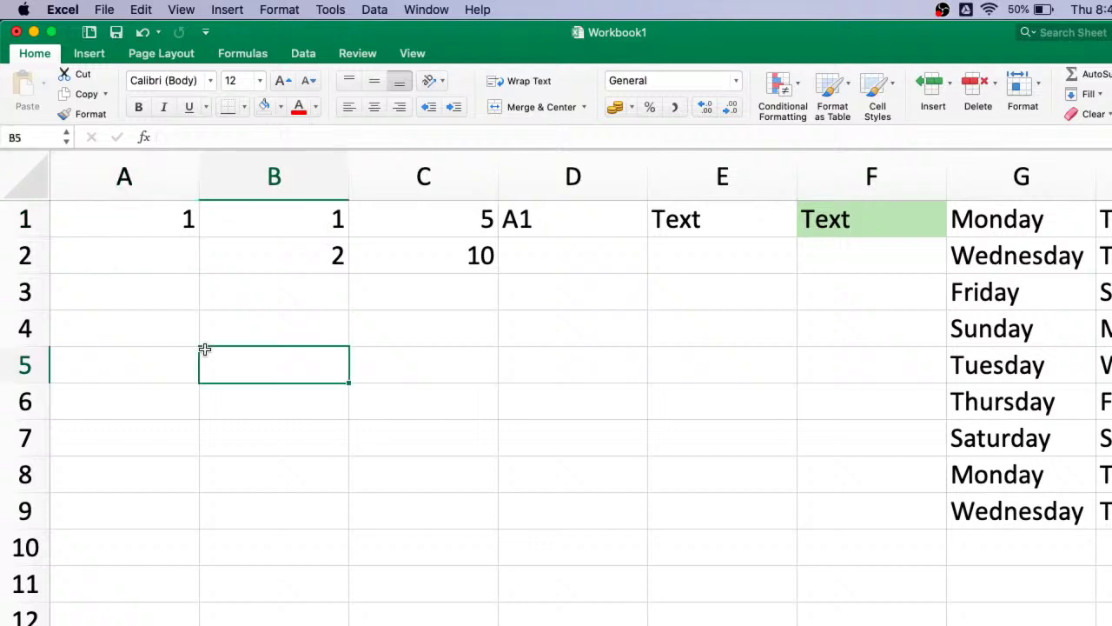
left_click(148, 217)
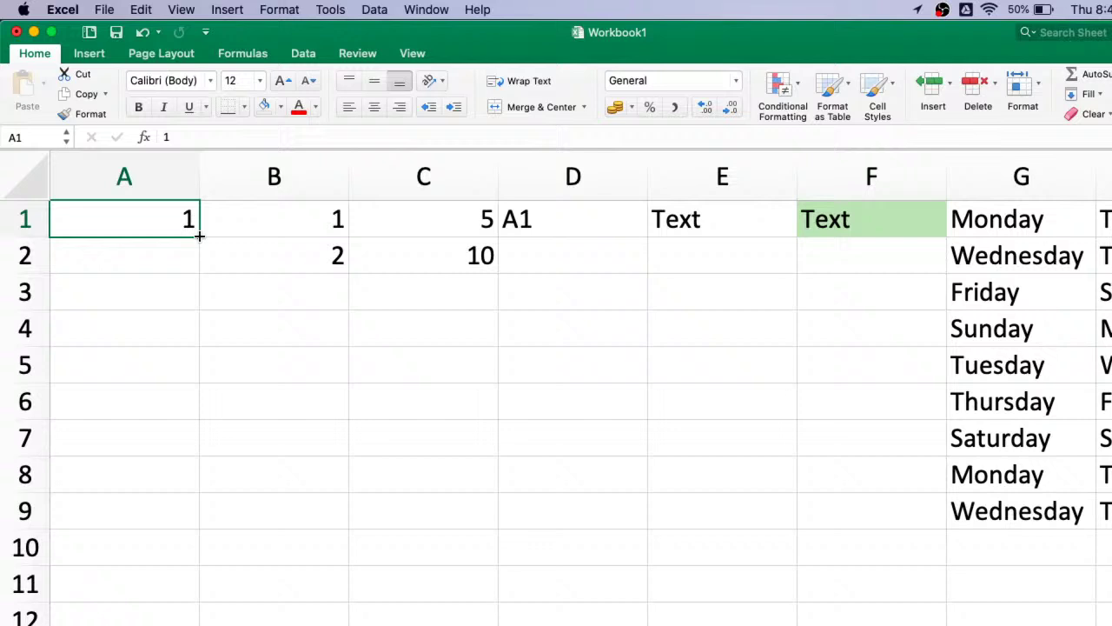
- Copy the 1 in A1 down through A18, leaving the Auto Fill choice unchanged
left_click_drag(199, 235, 174, 618)
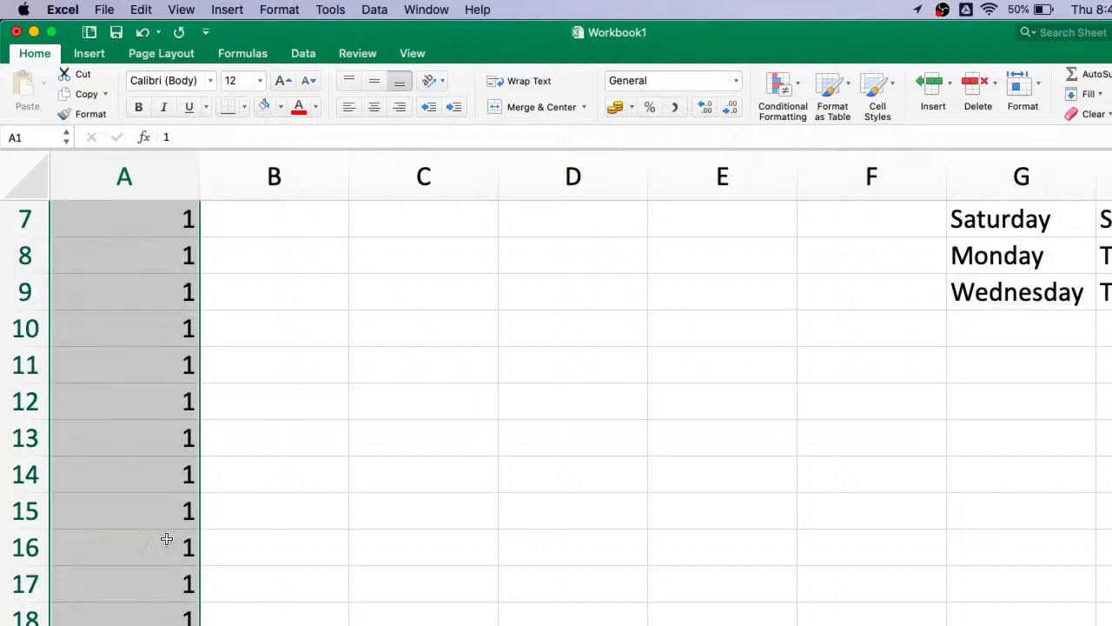
scroll(159, 392, "down", 3)
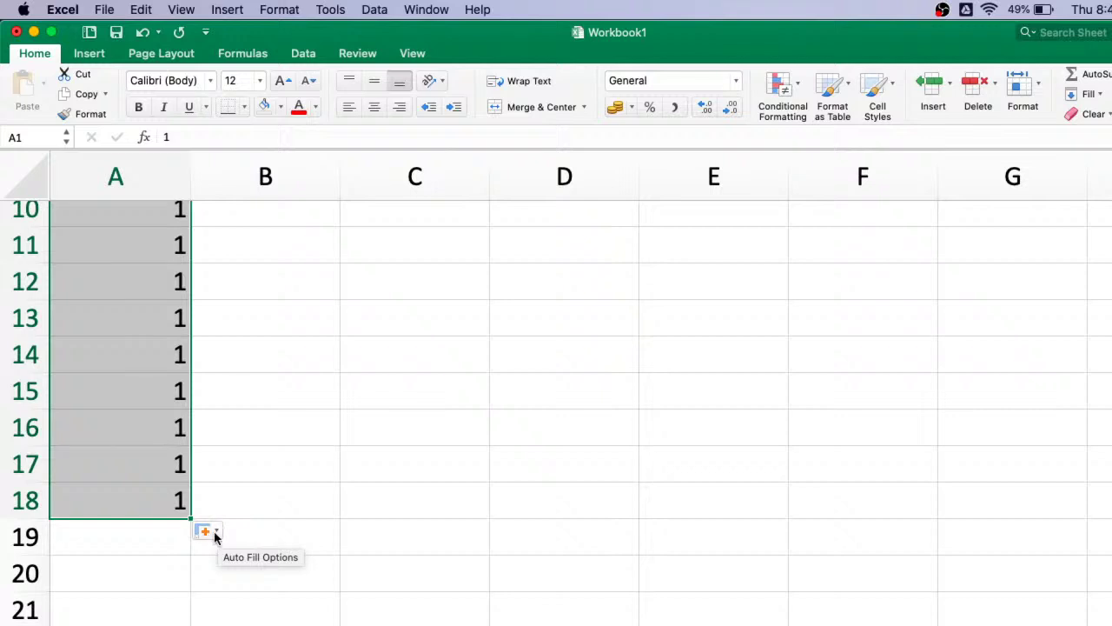
left_click(217, 532)
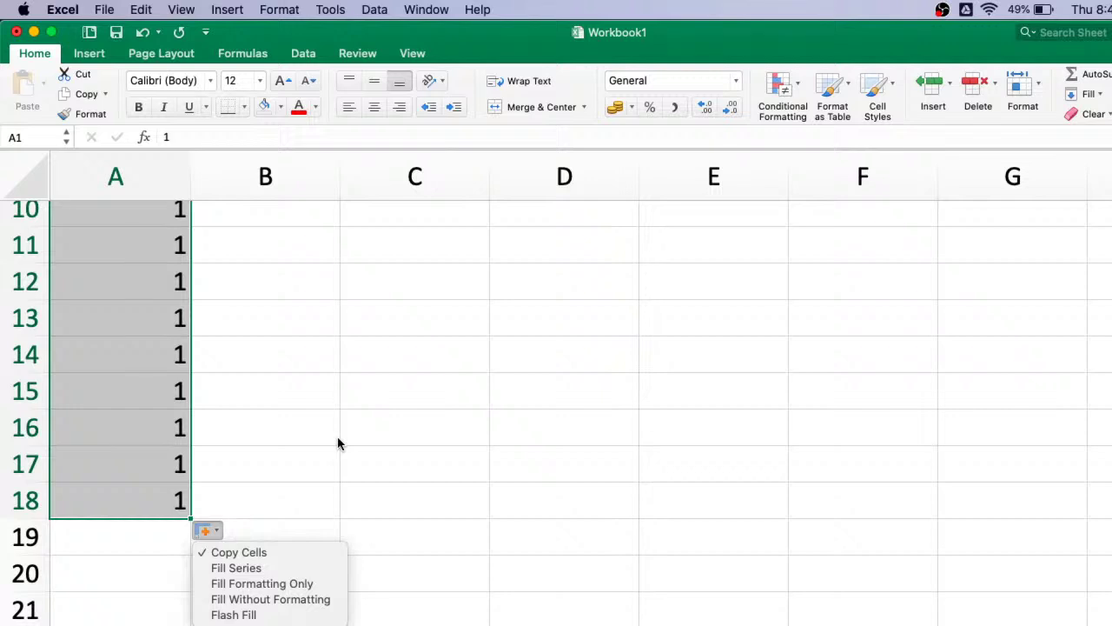
left_click(351, 377)
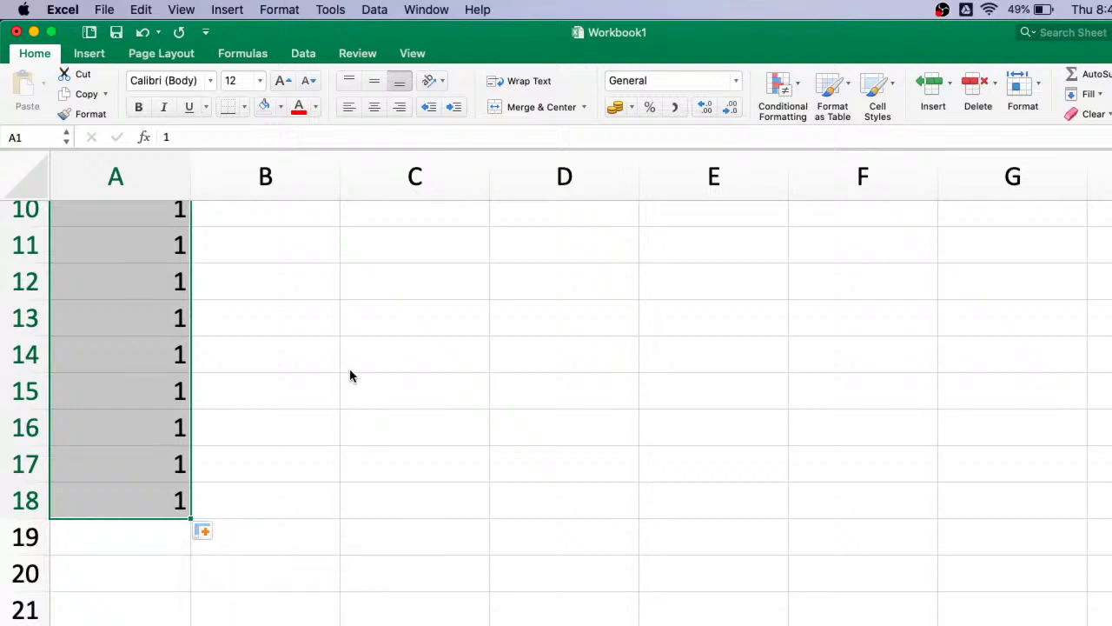
scroll(192, 252, "up", 5)
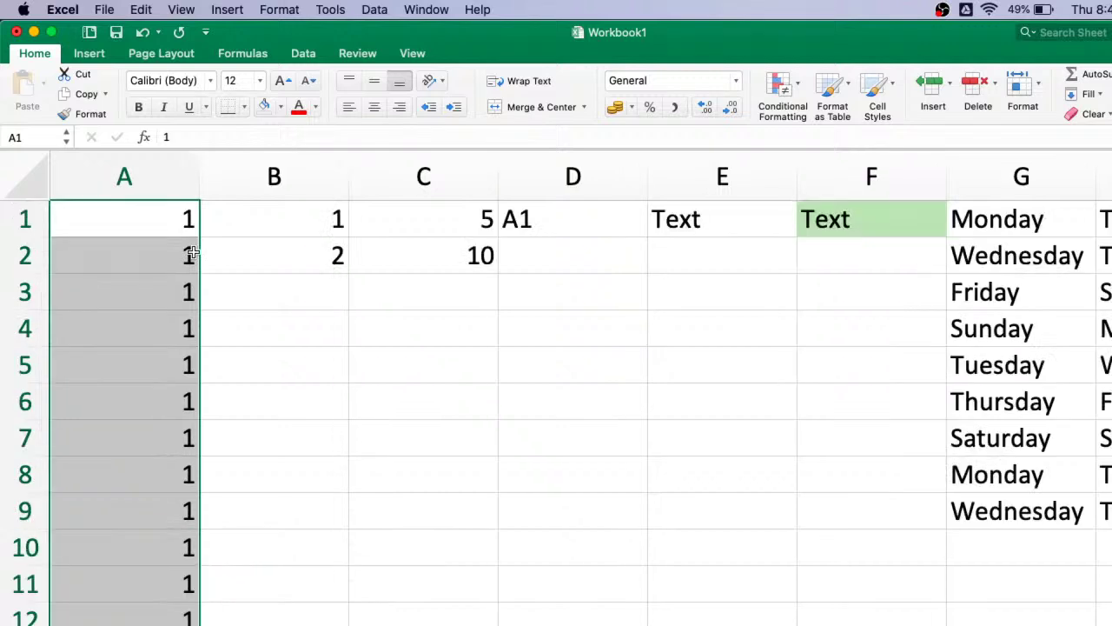
left_click(454, 226)
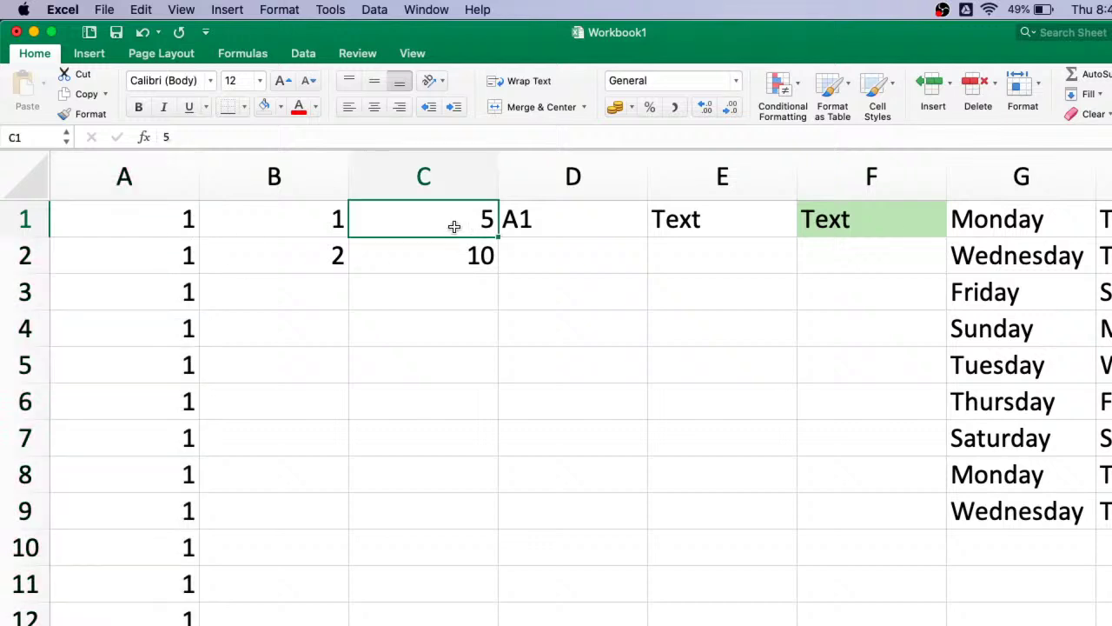
key("shift+Down")
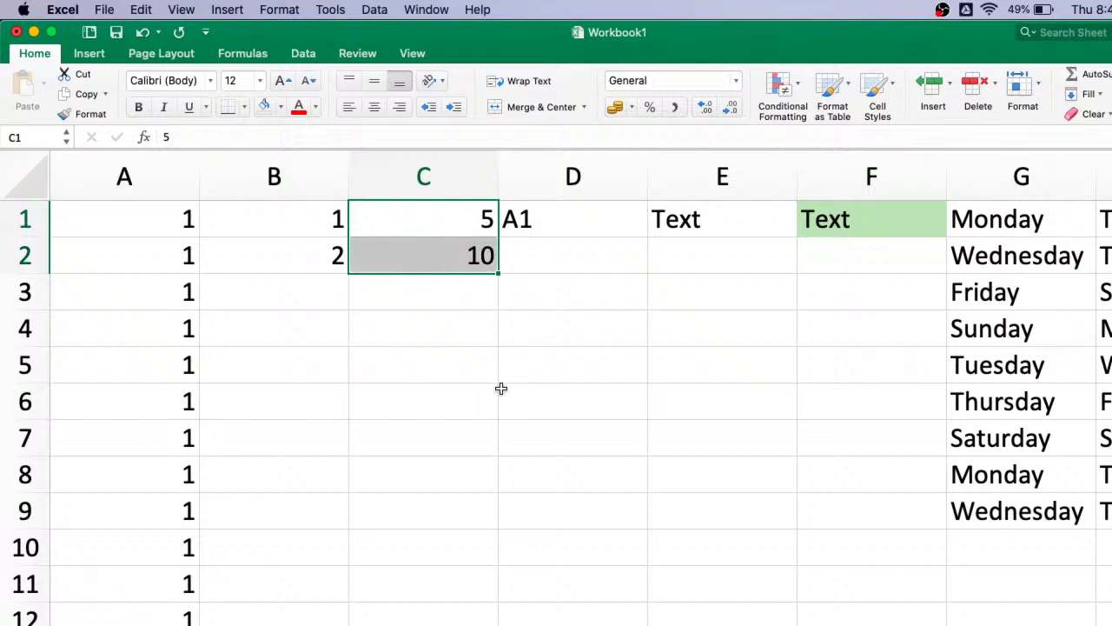
left_click(515, 412)
left_click(458, 220)
key("shift+Down")
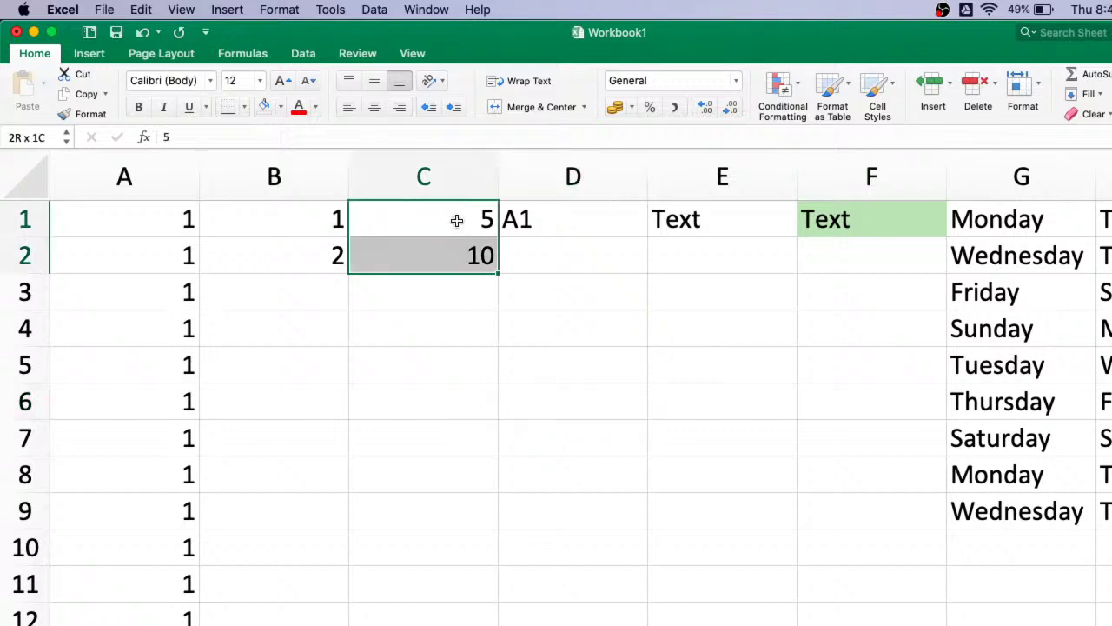
left_click(736, 539)
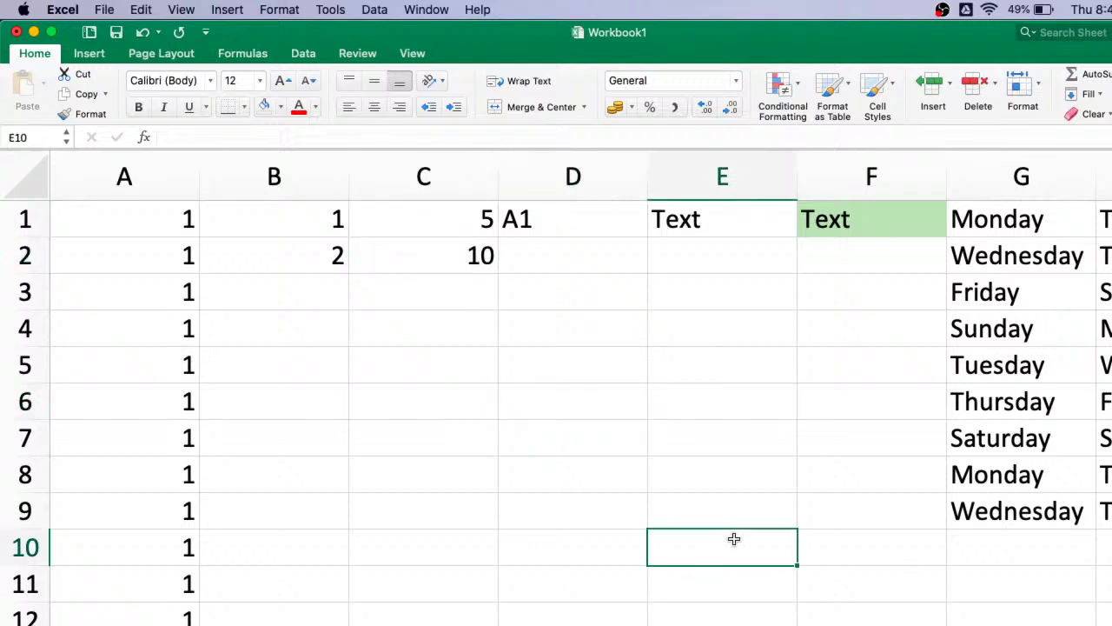
scroll(556, 388, "down", 10)
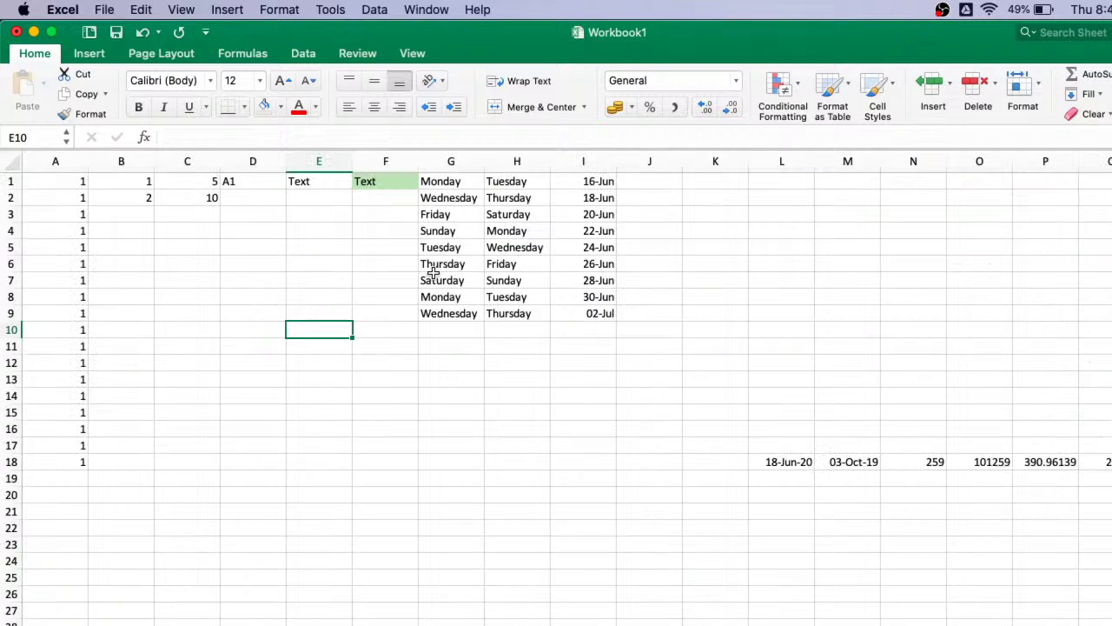
left_click(202, 180)
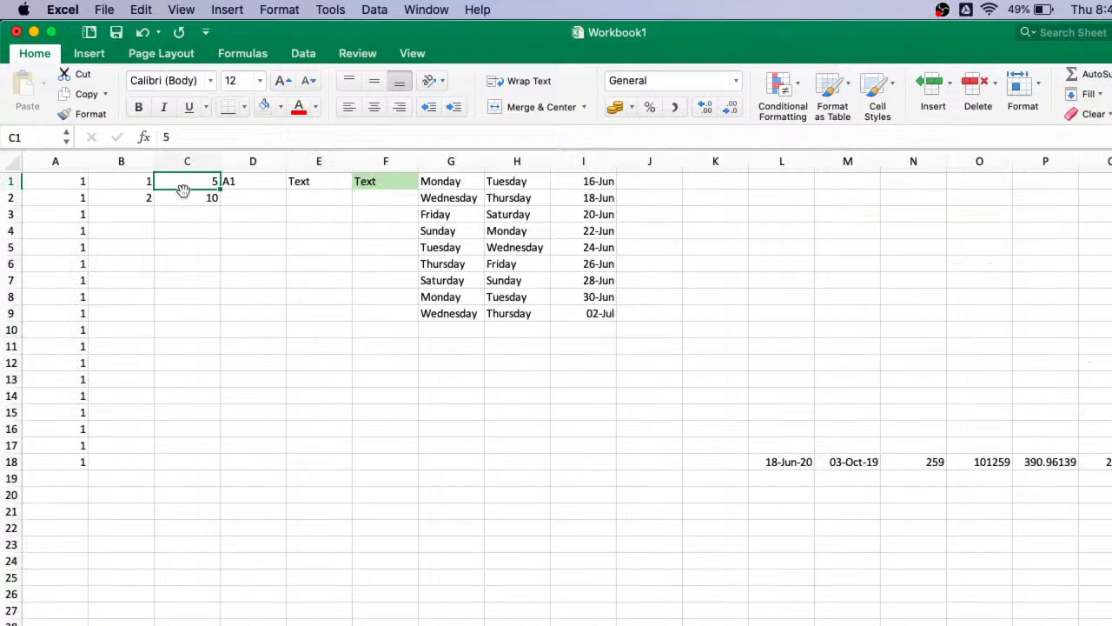
left_click(447, 181)
key("shift+Down")
key("shift+Down")
key("shift+Down")
key("shift+Down")
key("shift+Down")
key("shift+Down")
key("shift+Down")
key("shift+Down")
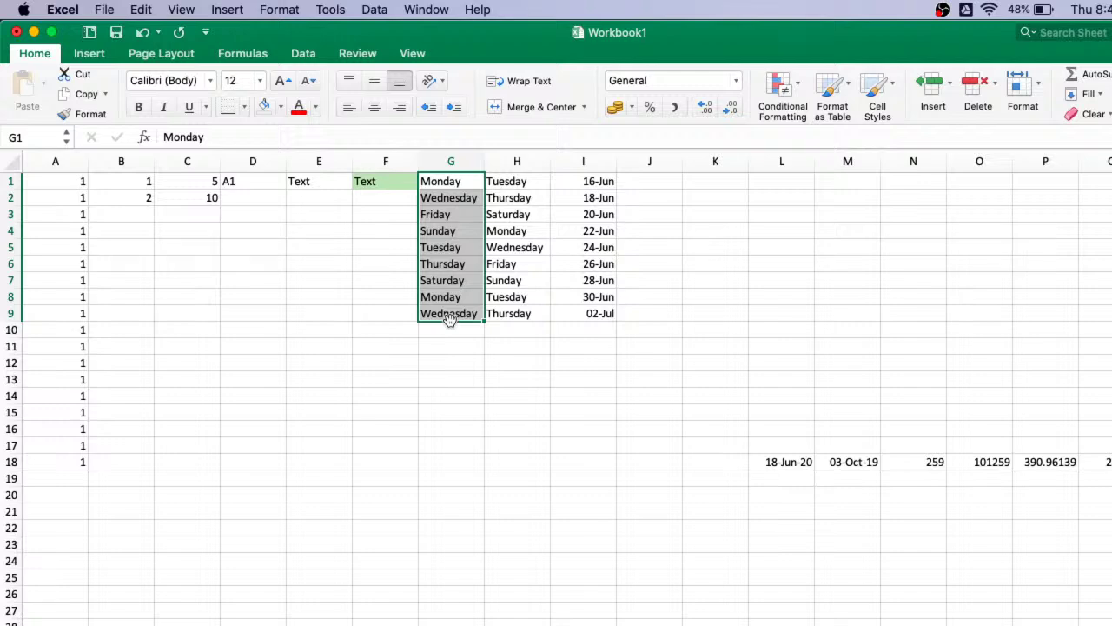
mouse_move(450, 319)
left_mouse_down()
mouse_move(440, 367)
mouse_move(455, 323)
left_mouse_up()
left_click(74, 182)
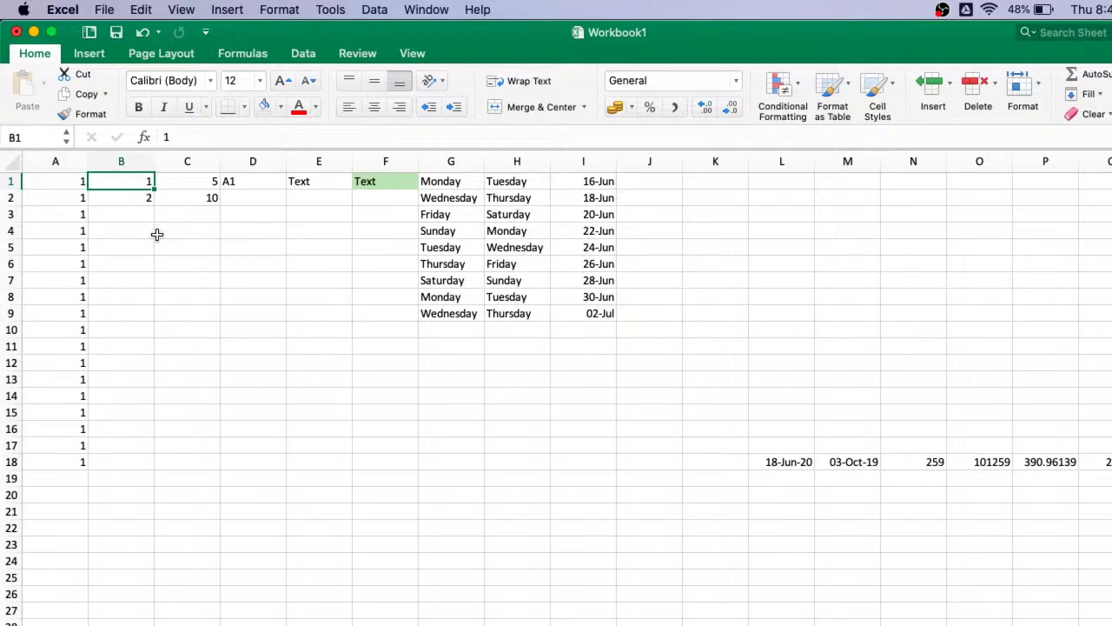
- Extend the 1, 2 series in B1:B2 down to row 18 and check its fill options
key("shift+Down")
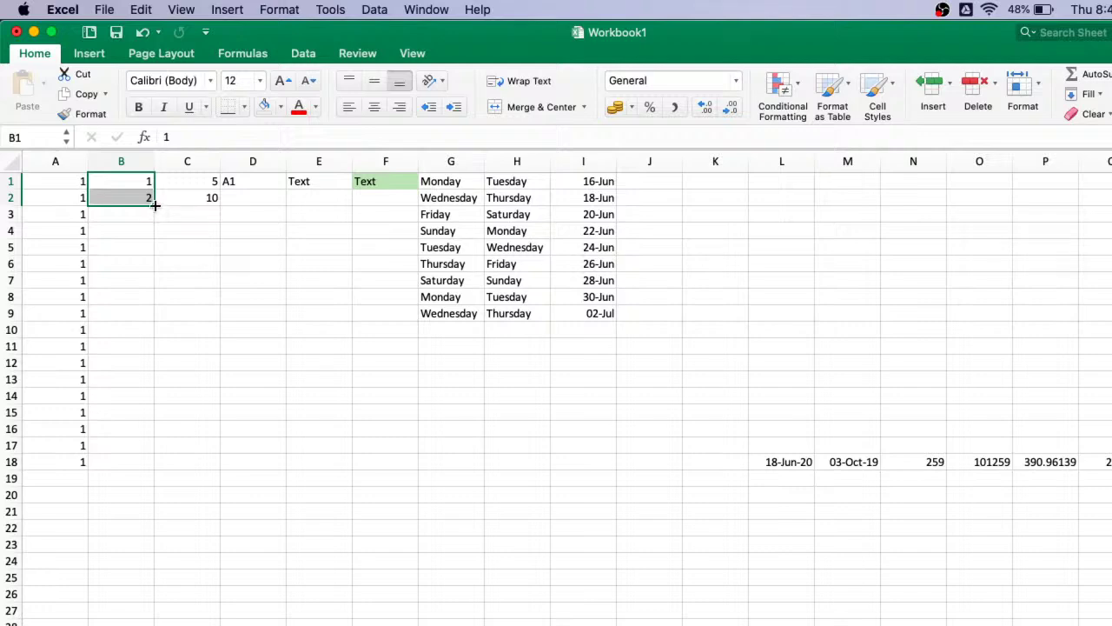
left_click_drag(154, 205, 149, 474)
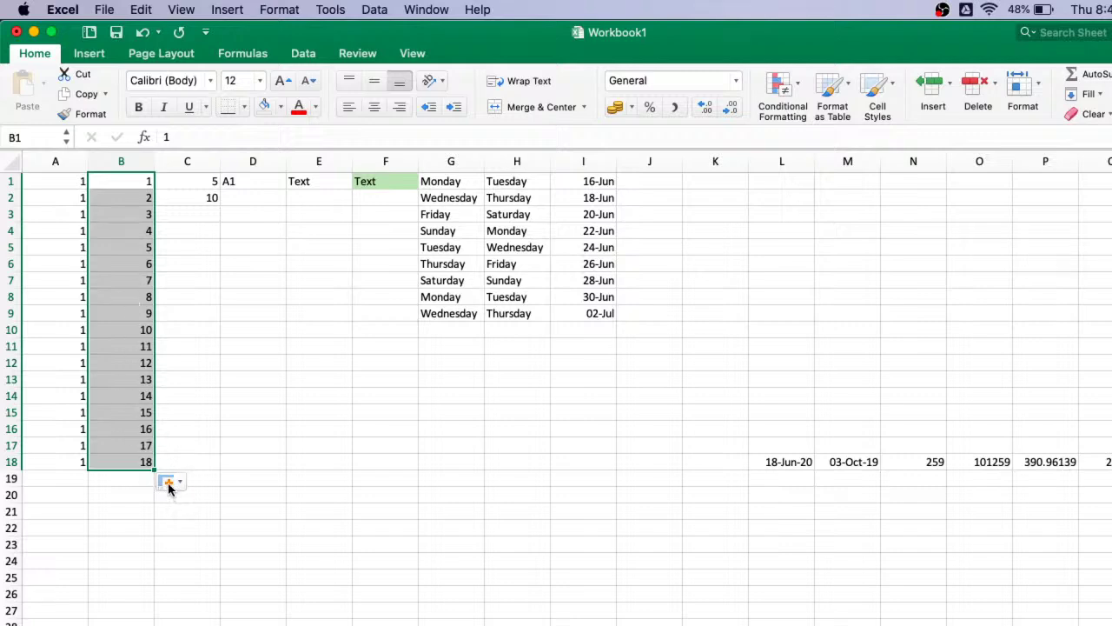
left_click(169, 485)
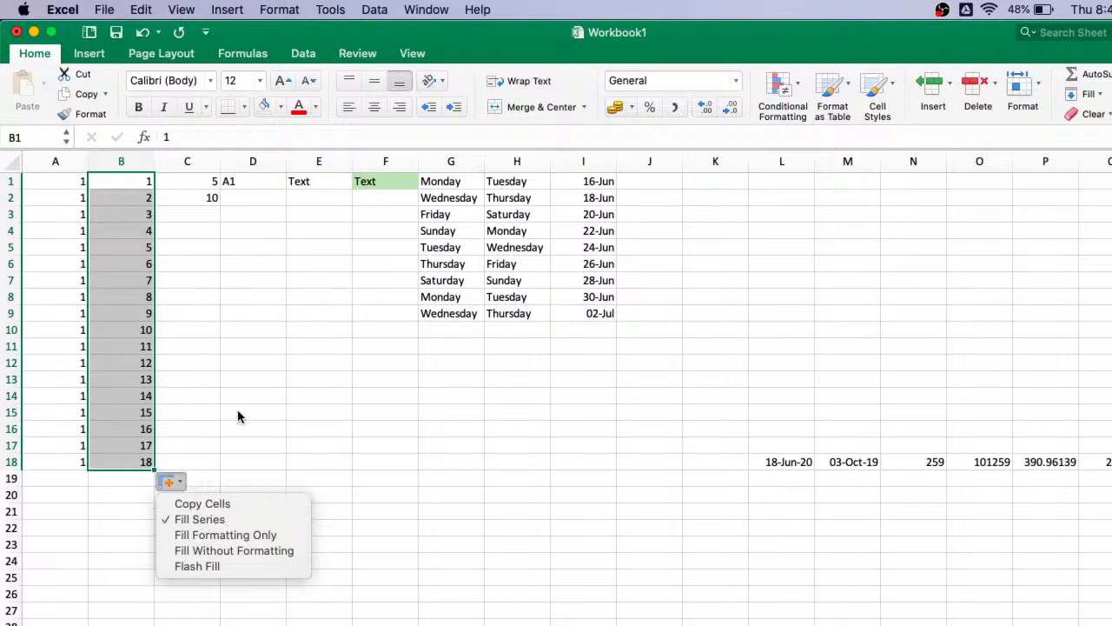
key("Escape")
- Undo the column B series and the copied 1s in column A, keeping the weekday list in G1
key("super+z")
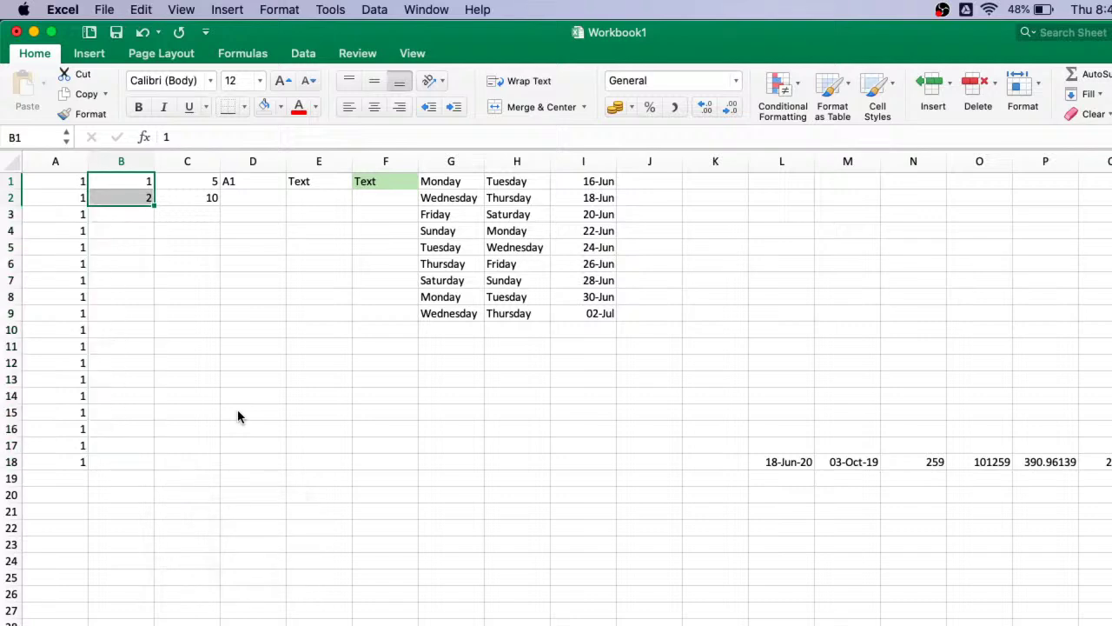
key("super+z")
key("super+y")
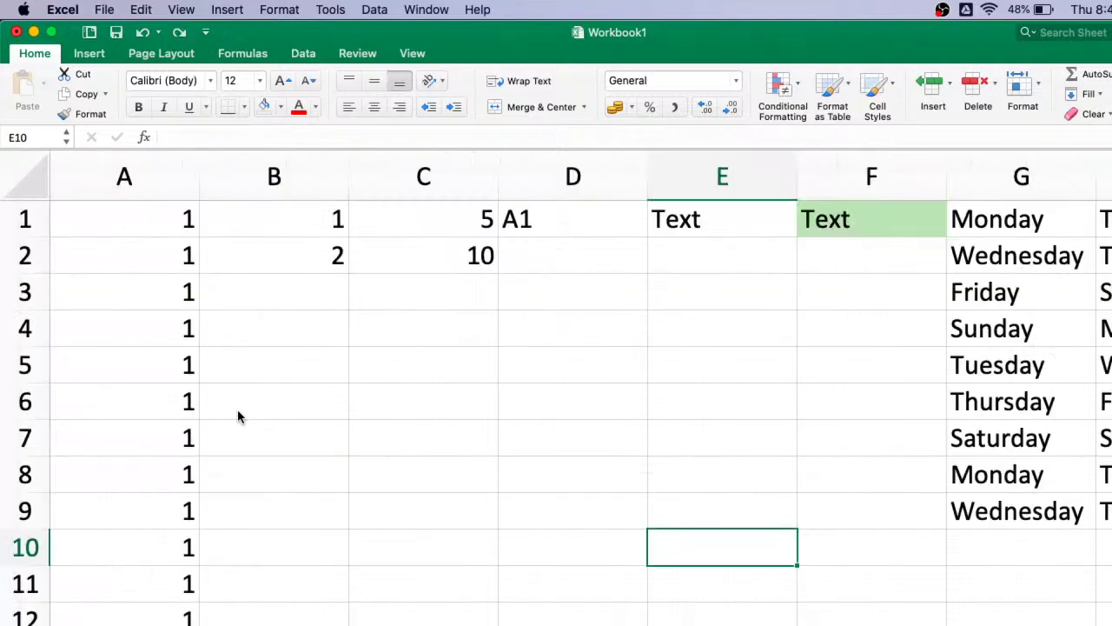
key("super+z")
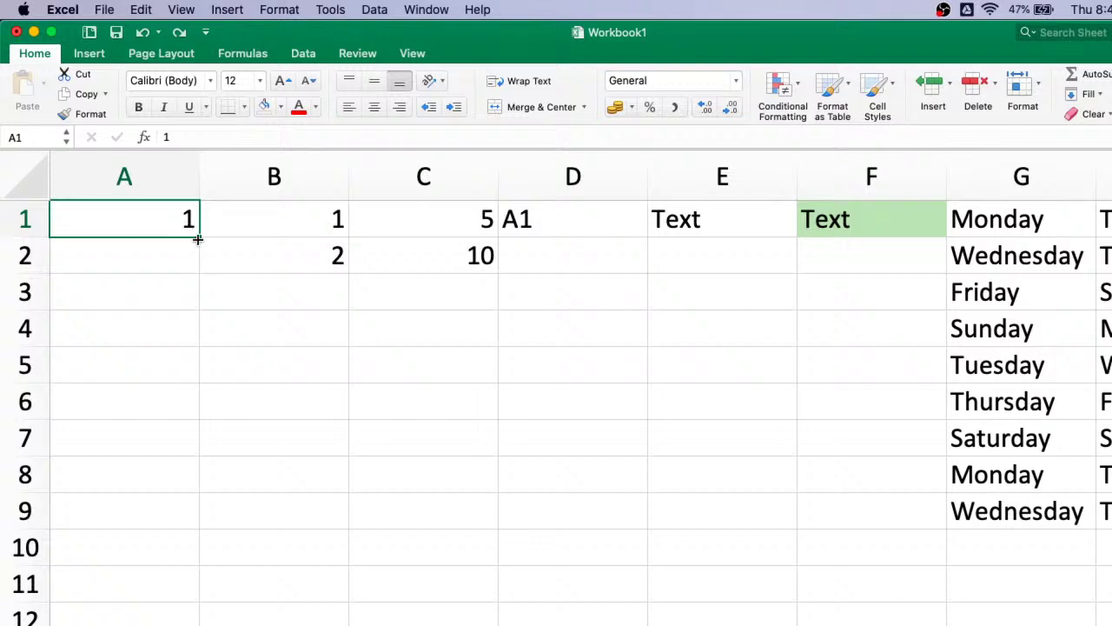
- Copy the 1 in A1 down column A, ending the run at row 11
left_click_drag(199, 237, 184, 589)
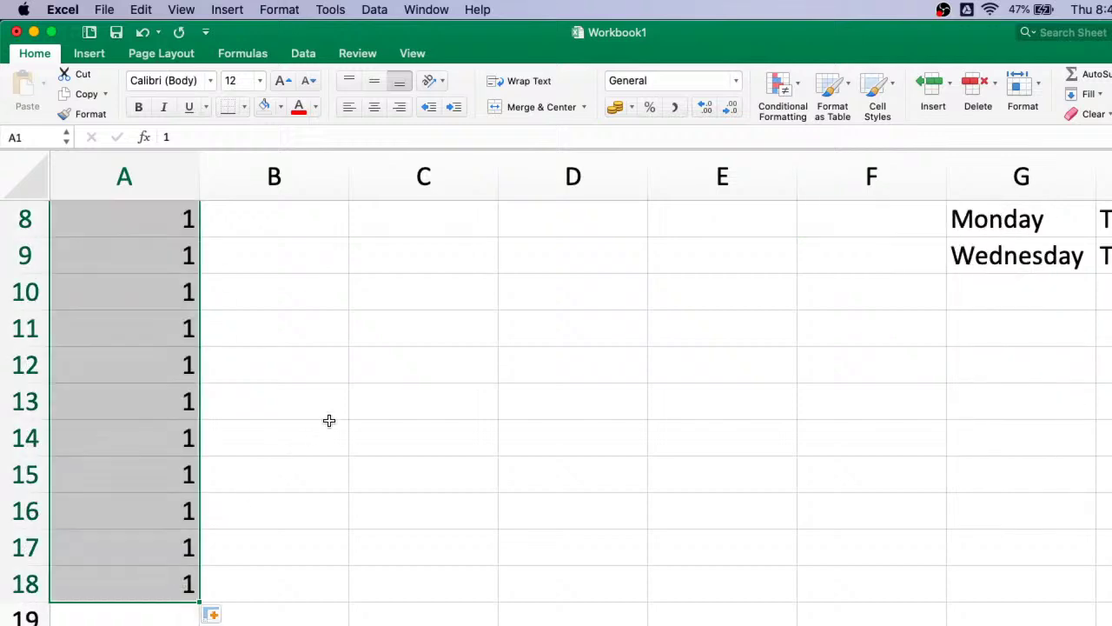
scroll(330, 421, "up", 5)
scroll(329, 421, "down", 5)
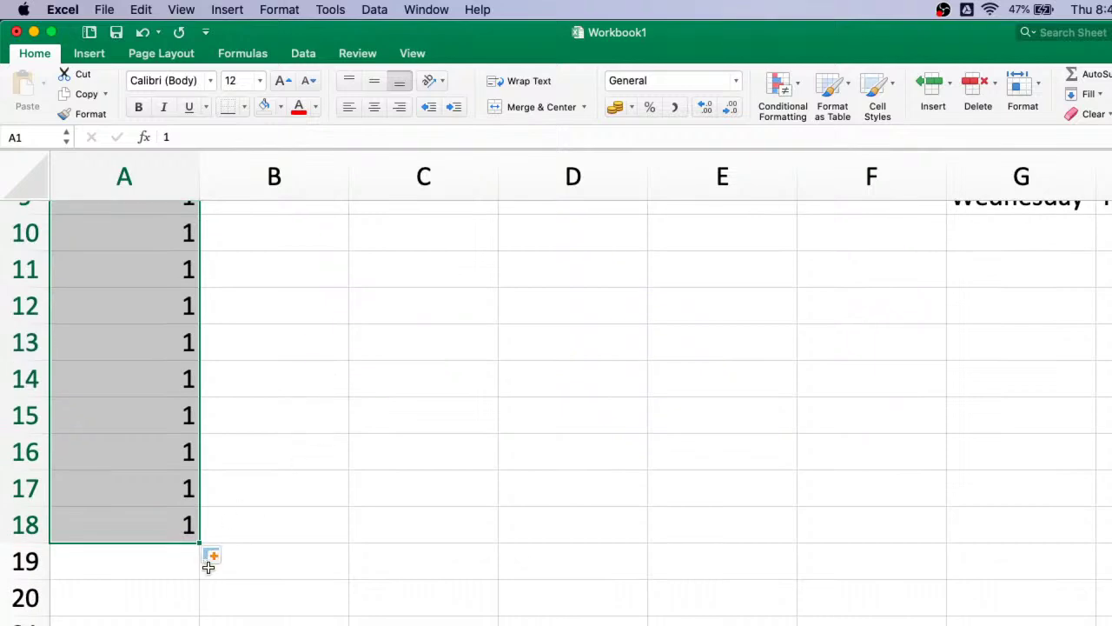
left_click_drag(201, 545, 201, 298)
scroll(203, 303, "up", 1)
scroll(202, 302, "up", 4)
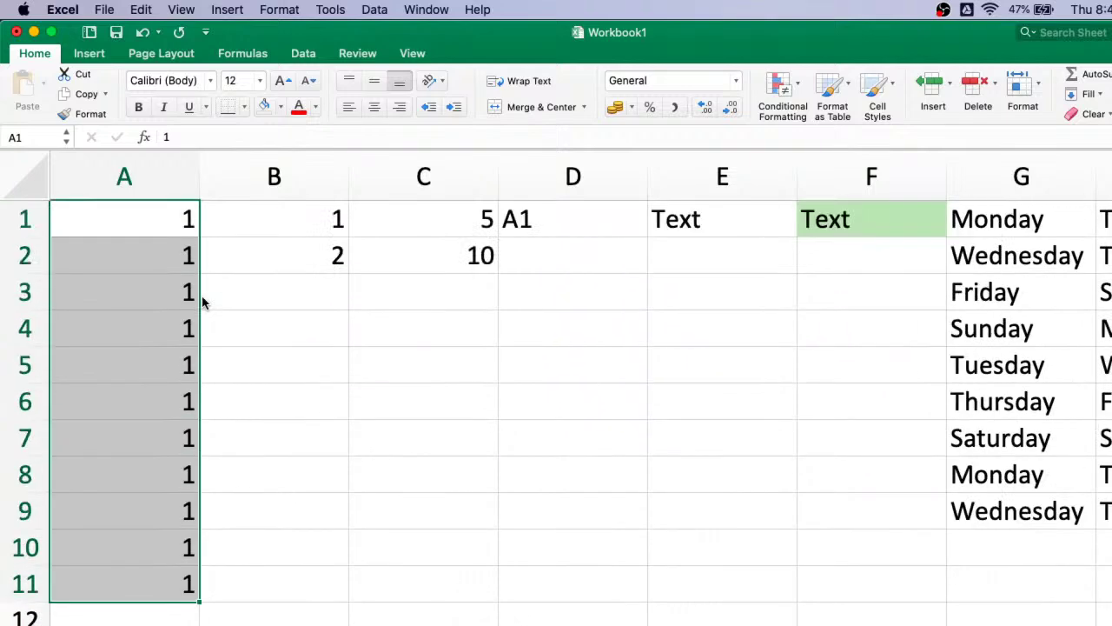
- Extend B1:B2 to row 11, try Copy Cells, then return to Fill Series for 1–11
left_click(322, 223)
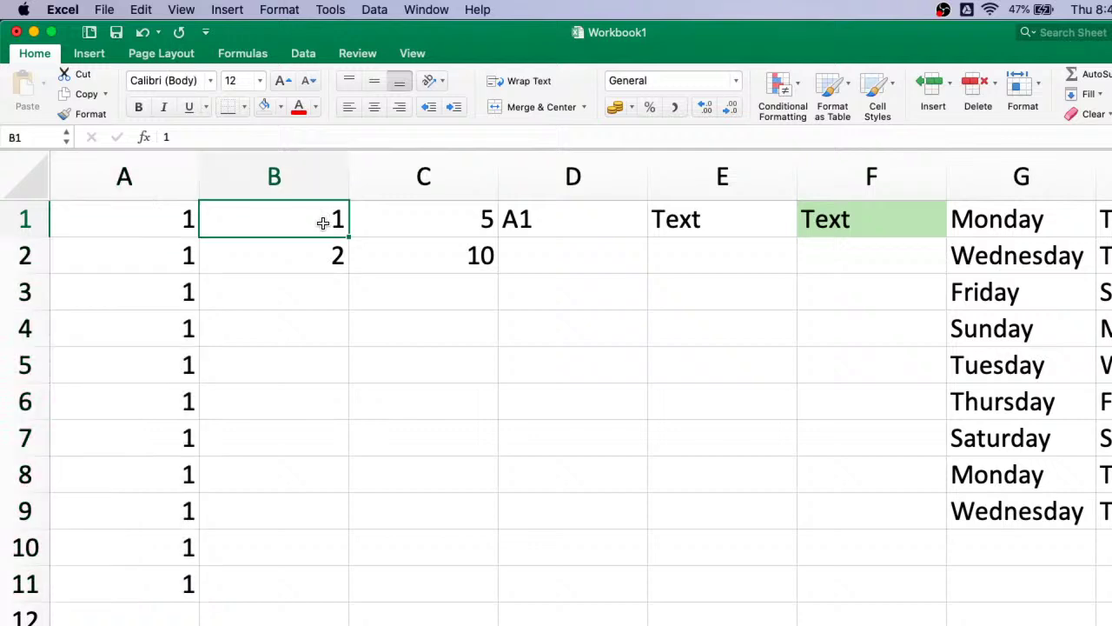
key("shift+Down")
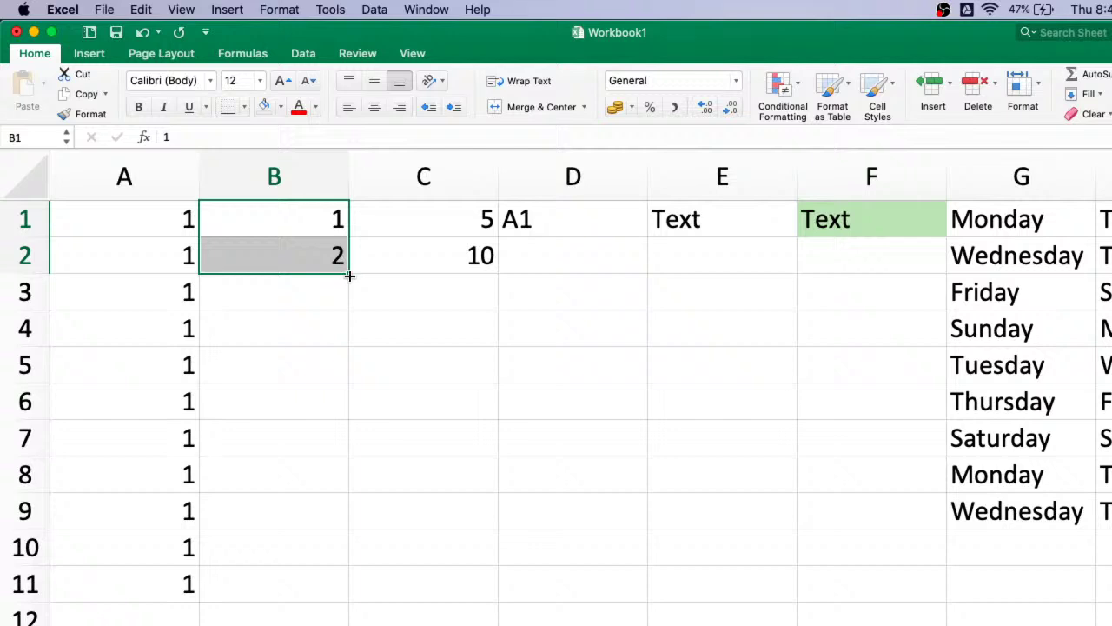
left_click_drag(349, 274, 315, 589)
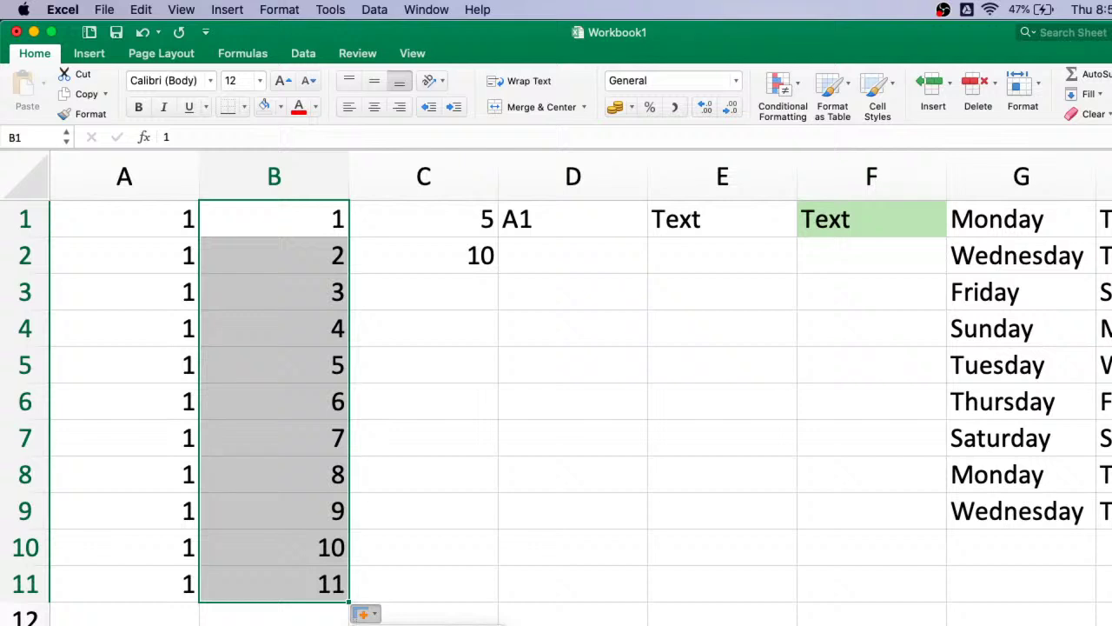
left_click(408, 625)
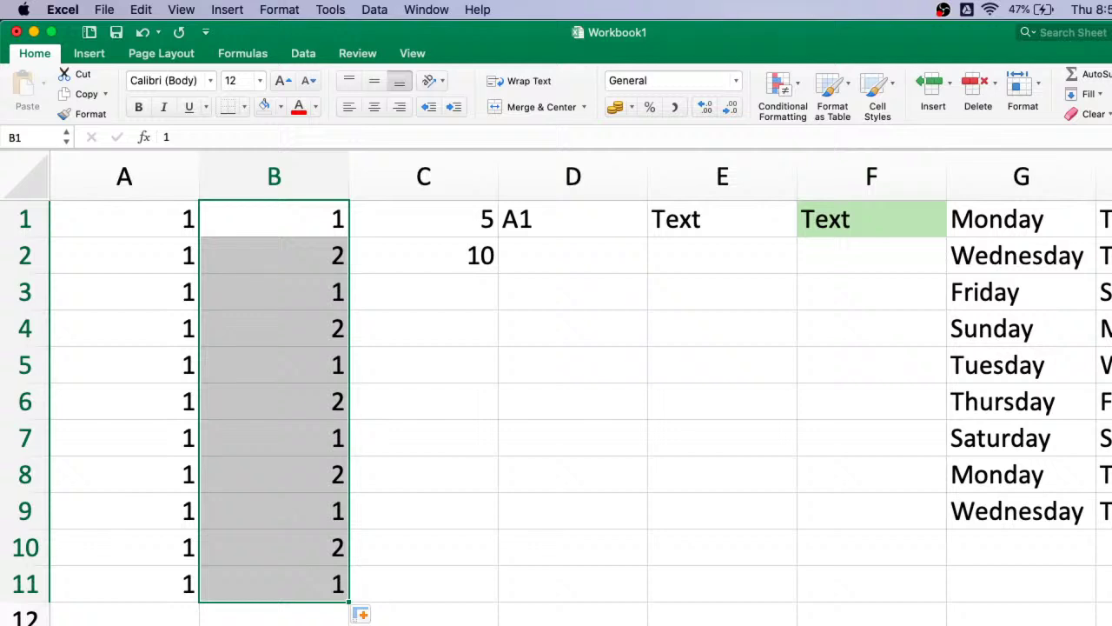
left_click(363, 617)
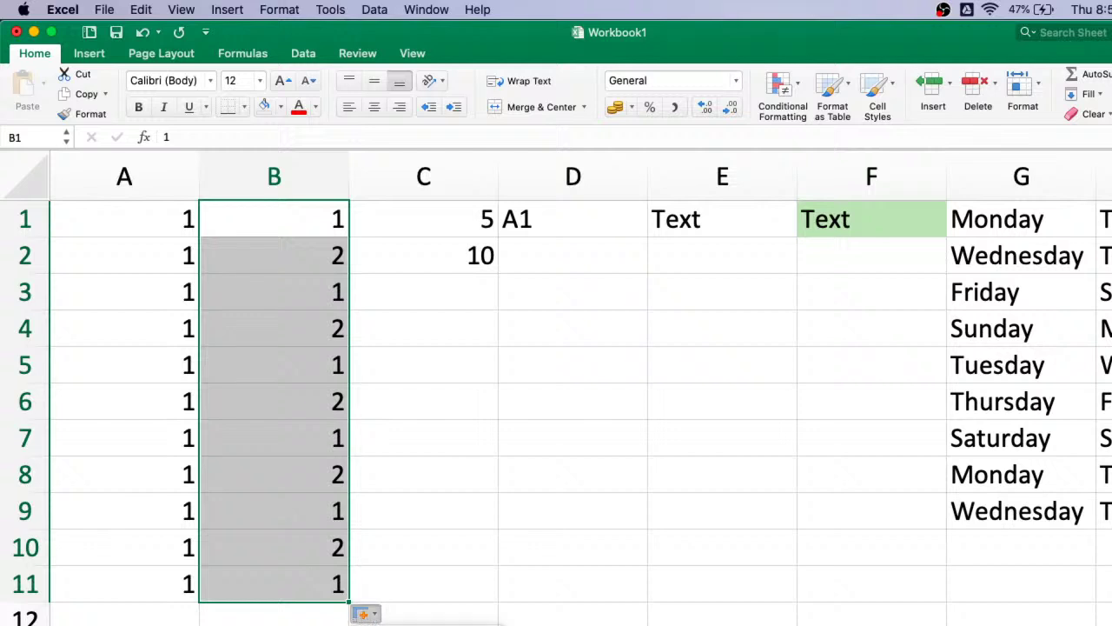
left_click(408, 625)
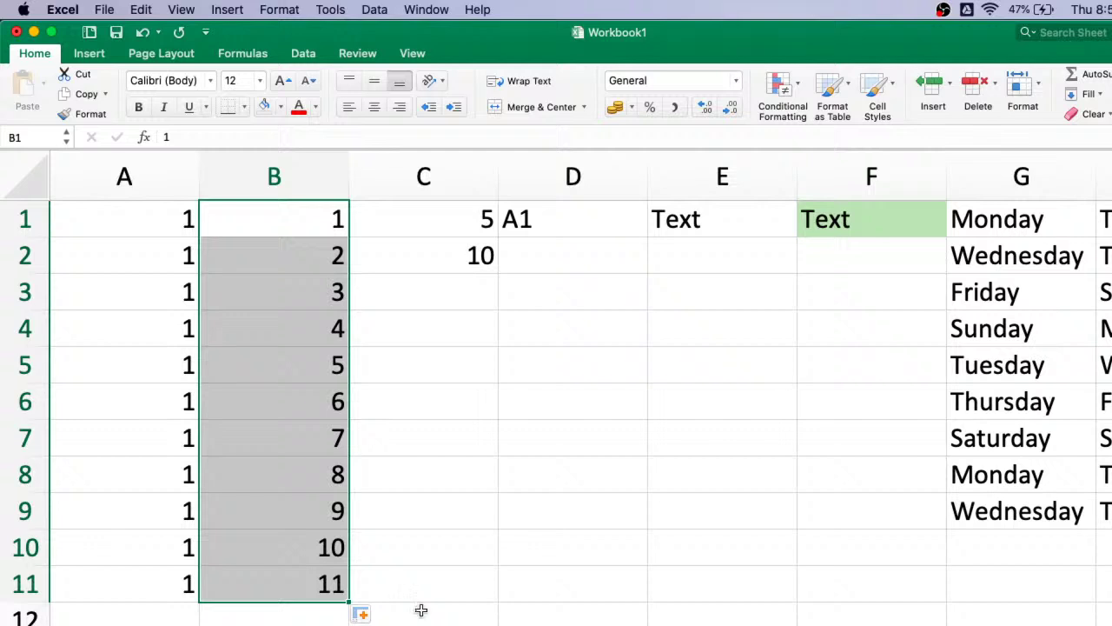
left_click(479, 219)
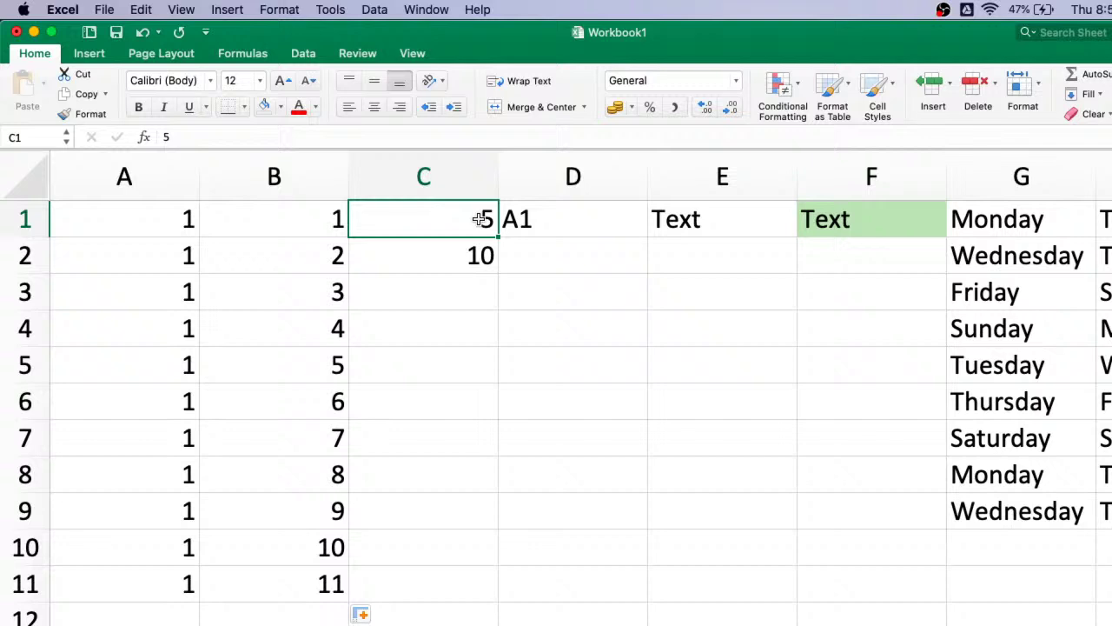
- Fill C1:C2's 5, 10 pattern down to 55 in C11, undoing and redoing it twice
key("shift+Down")
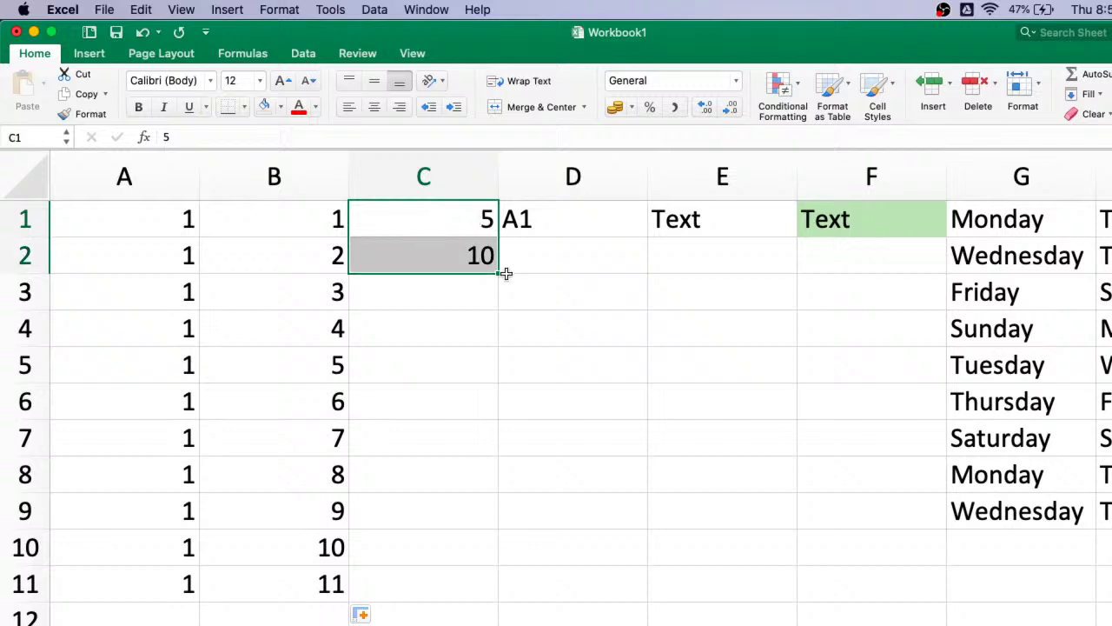
double_click(499, 273)
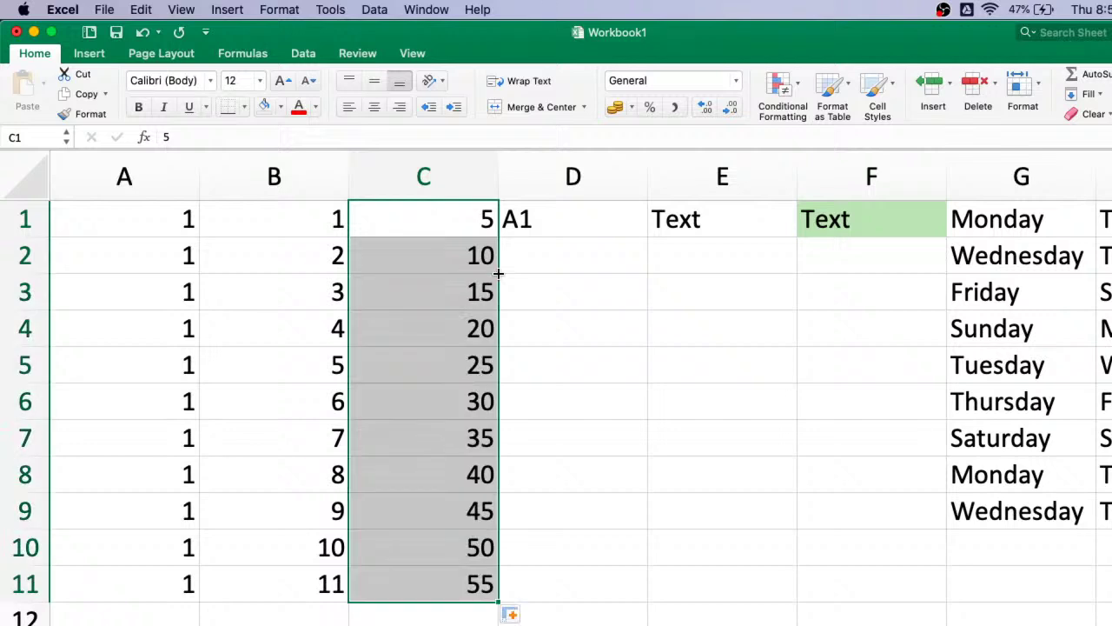
key("super+z")
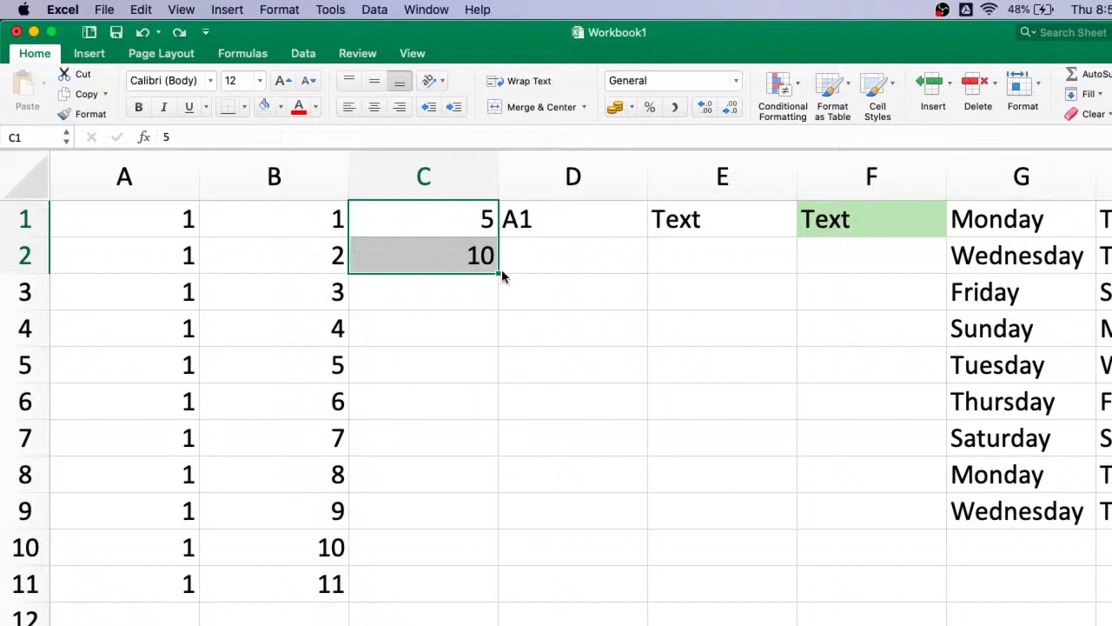
left_click(577, 360)
left_click(465, 218)
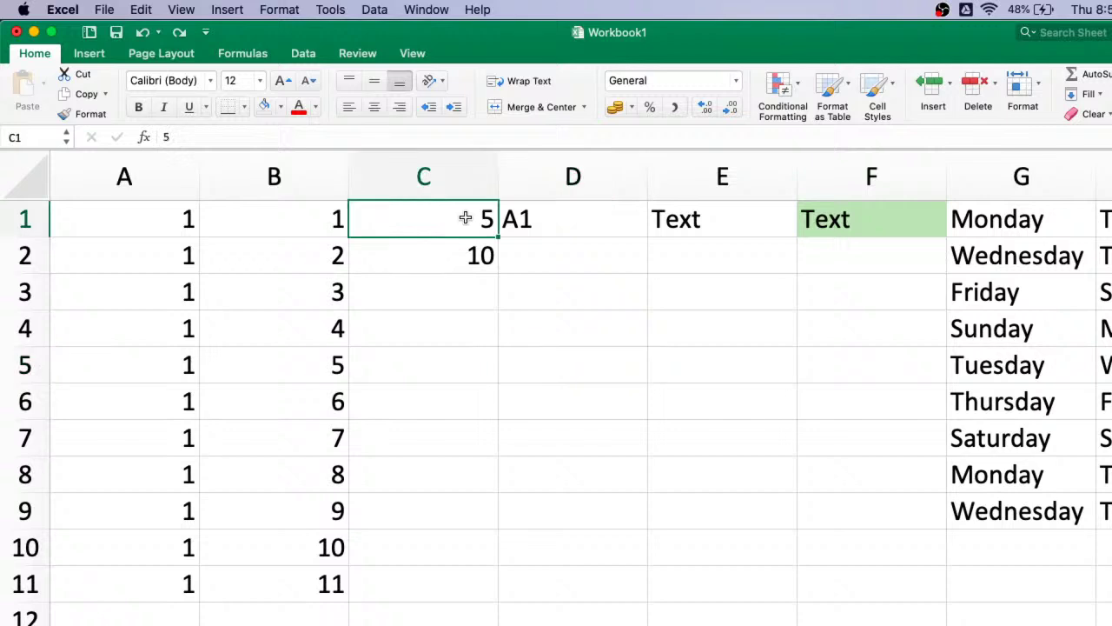
key("shift+Down")
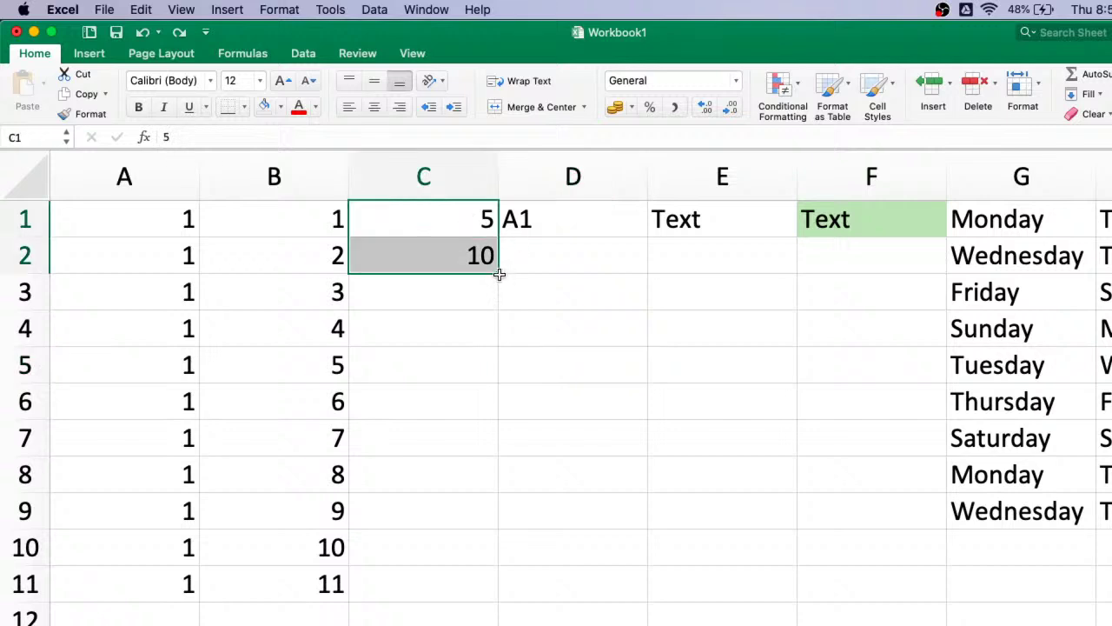
double_click(500, 274)
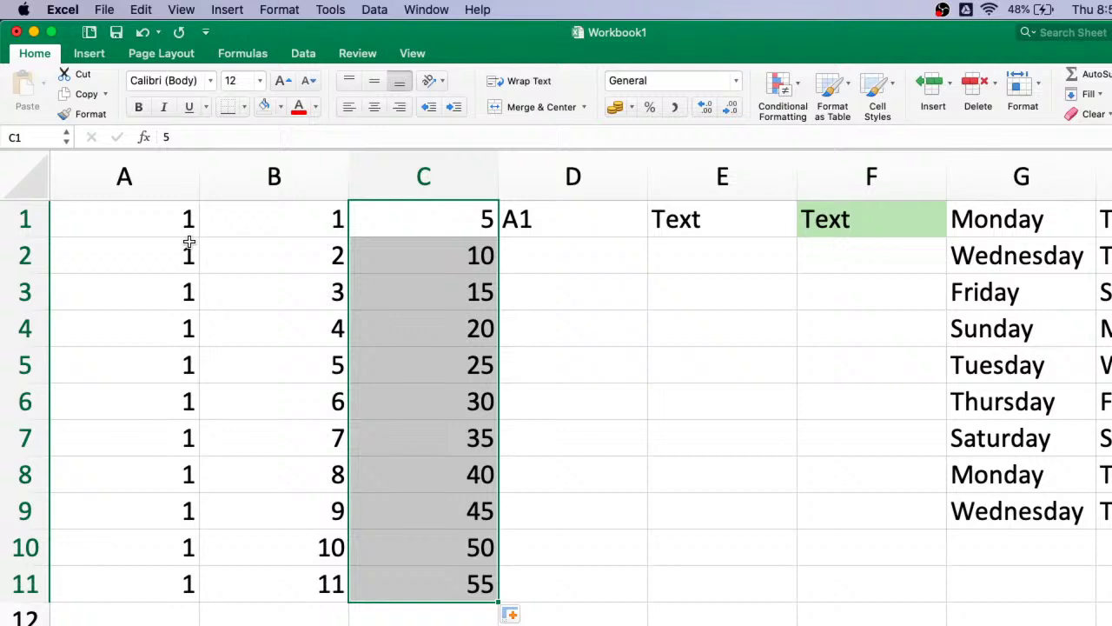
left_click(319, 585)
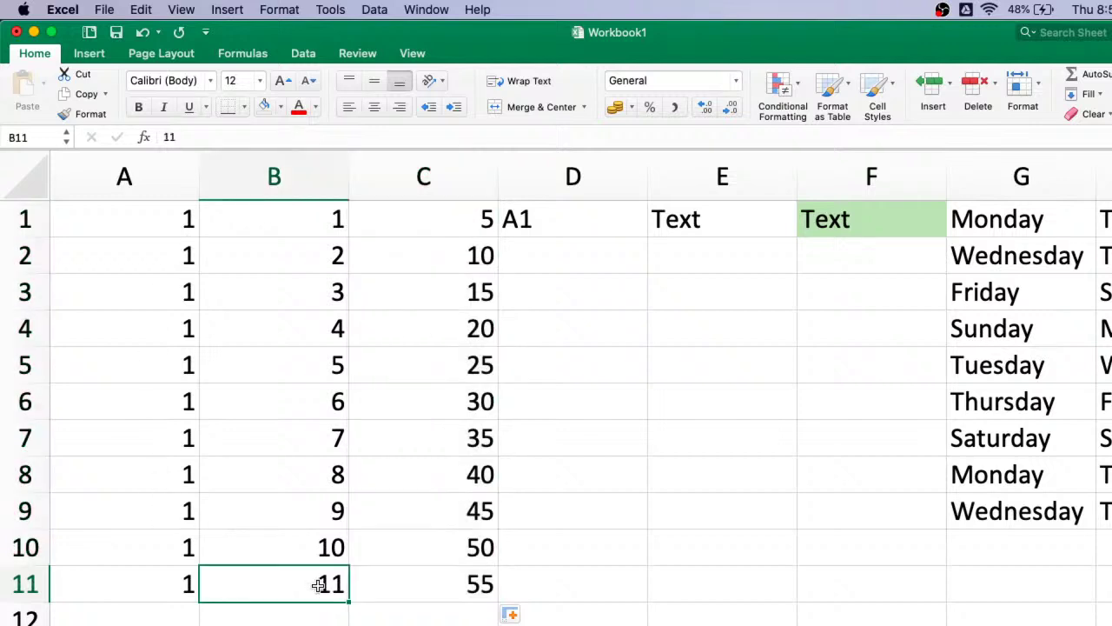
key("super+z")
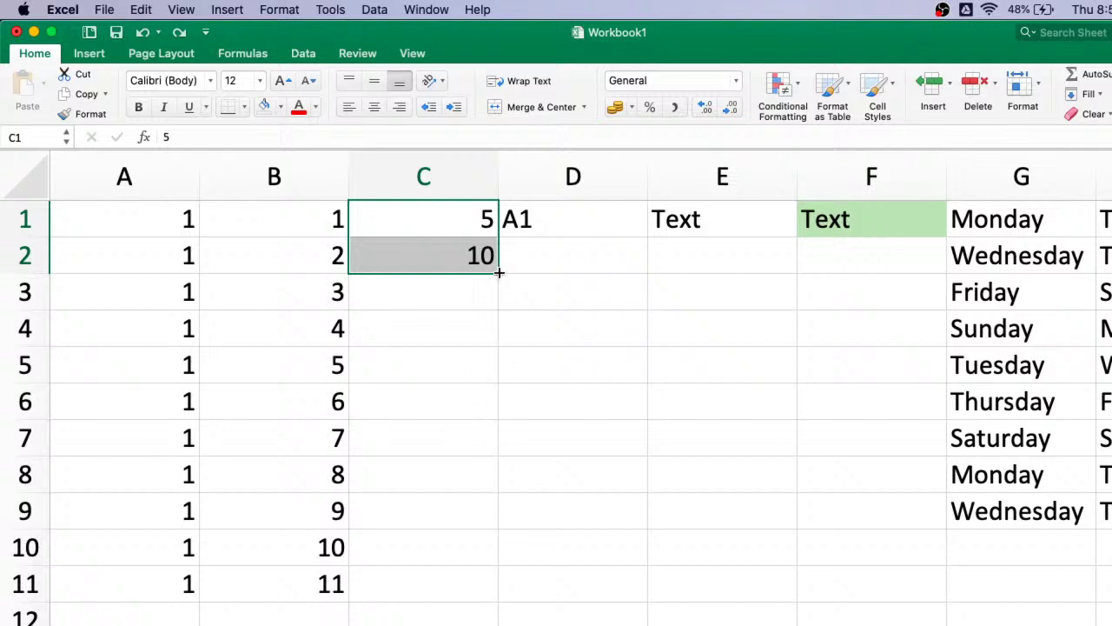
double_click(499, 272)
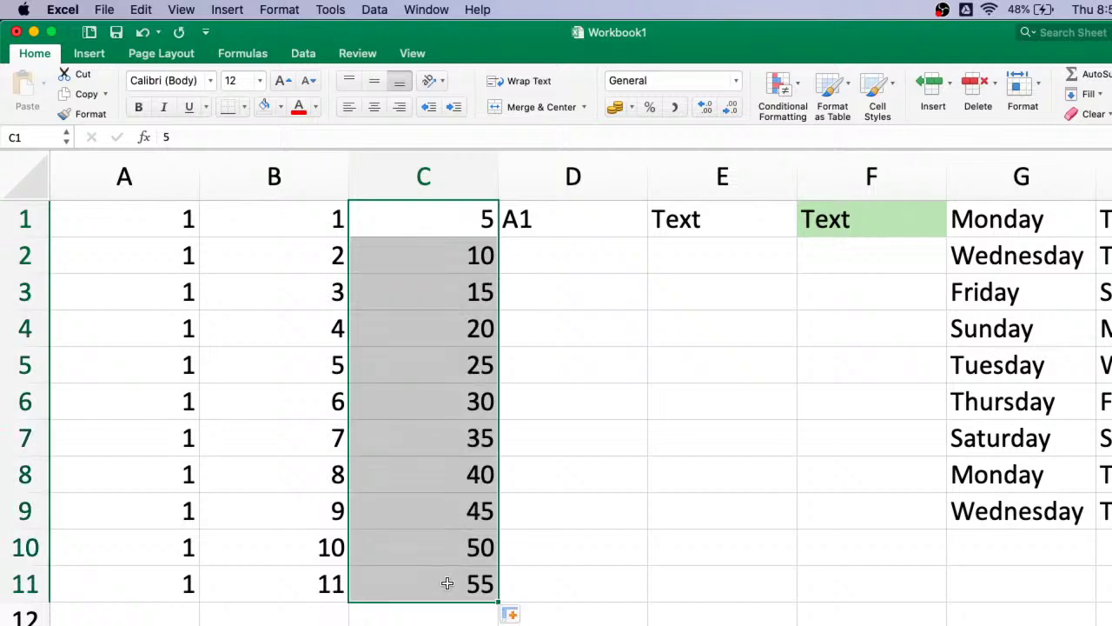
left_click(525, 617)
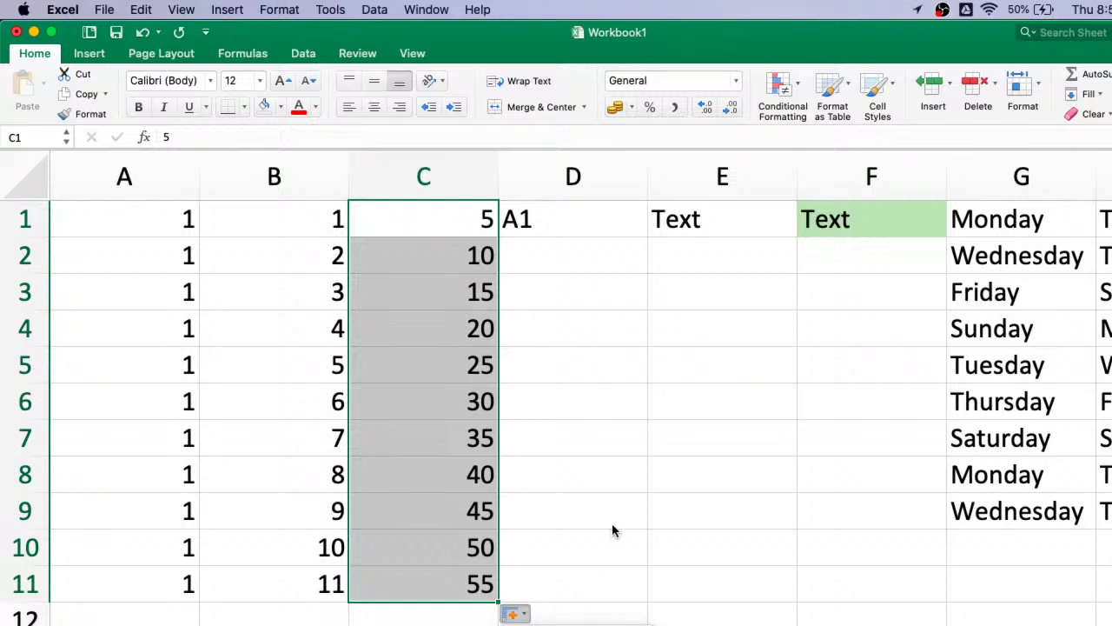
- Fill D1's A1 entry down column D to produce A2 through A11
left_click(568, 224)
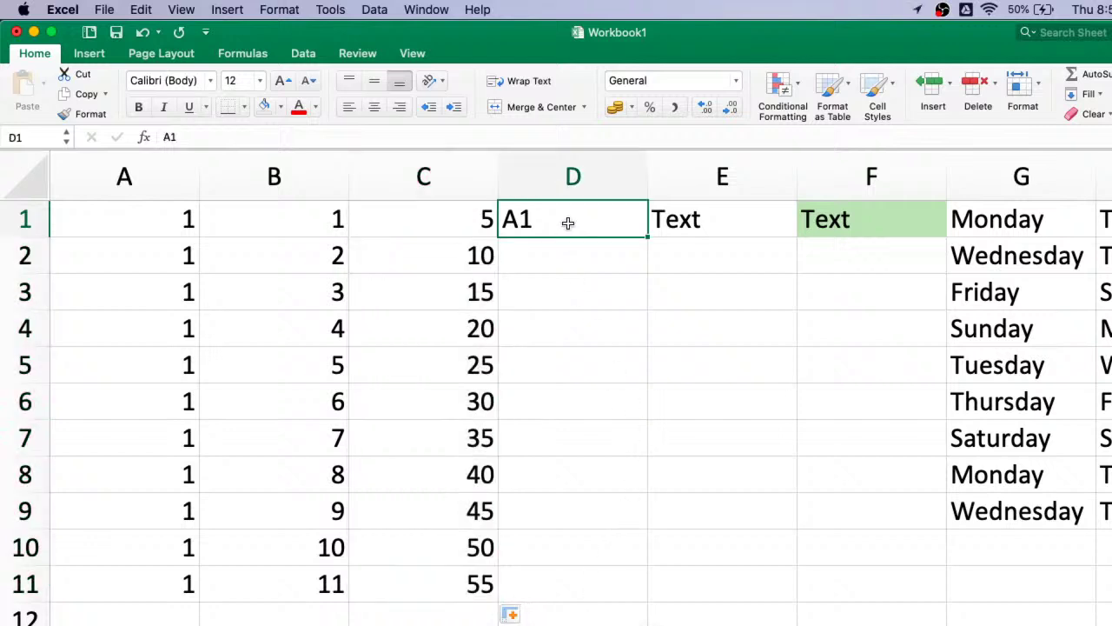
double_click(649, 234)
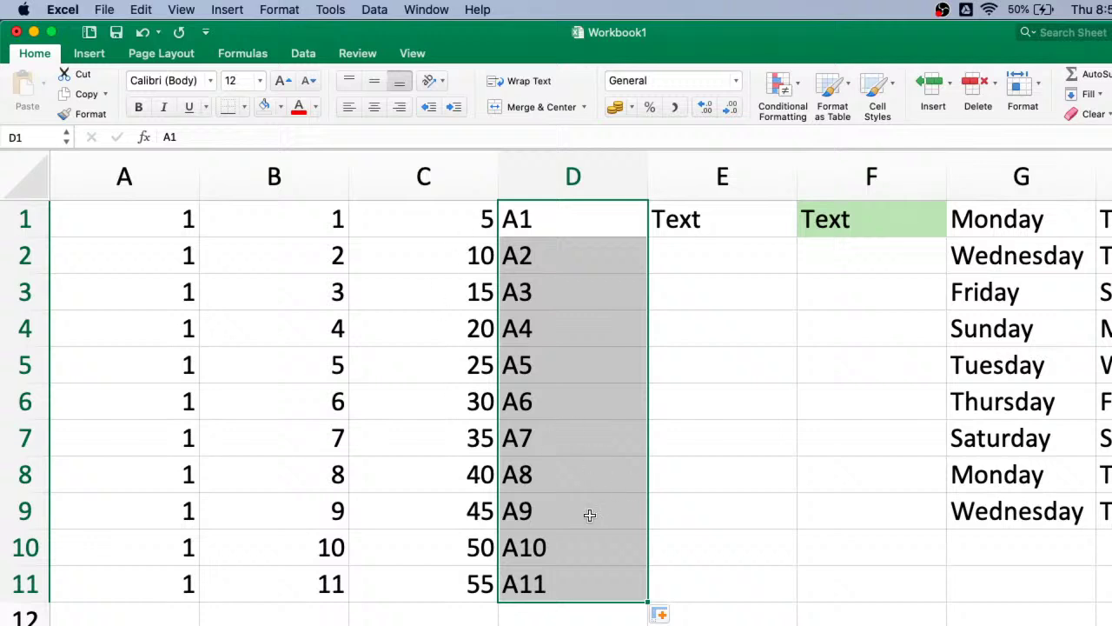
left_click(733, 224)
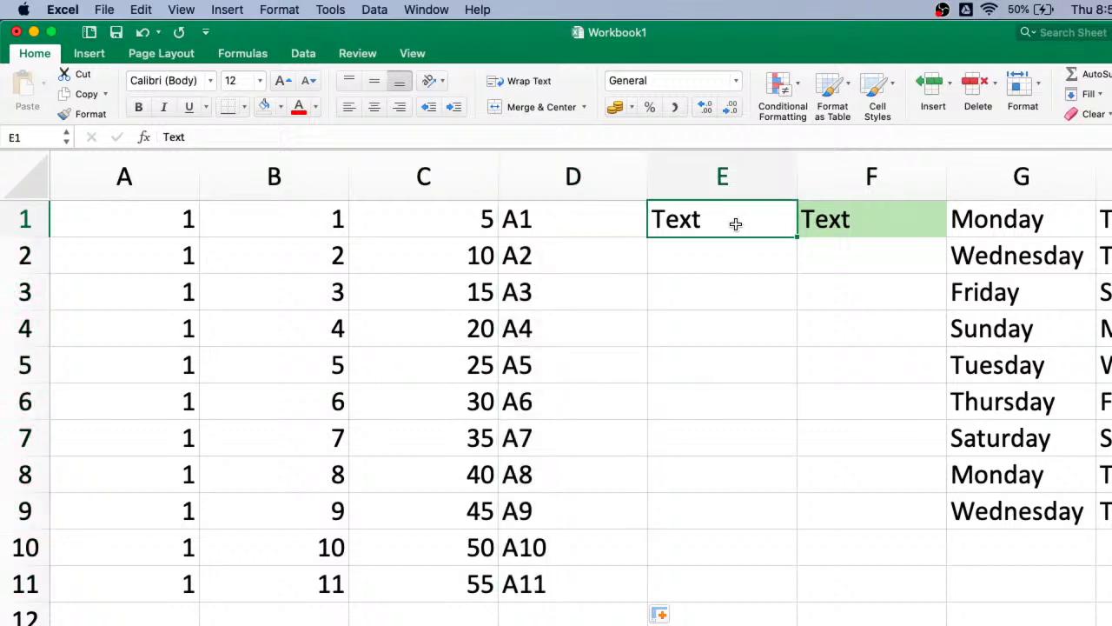
- Copy the word Text down columns E and F to row 11
double_click(797, 237)
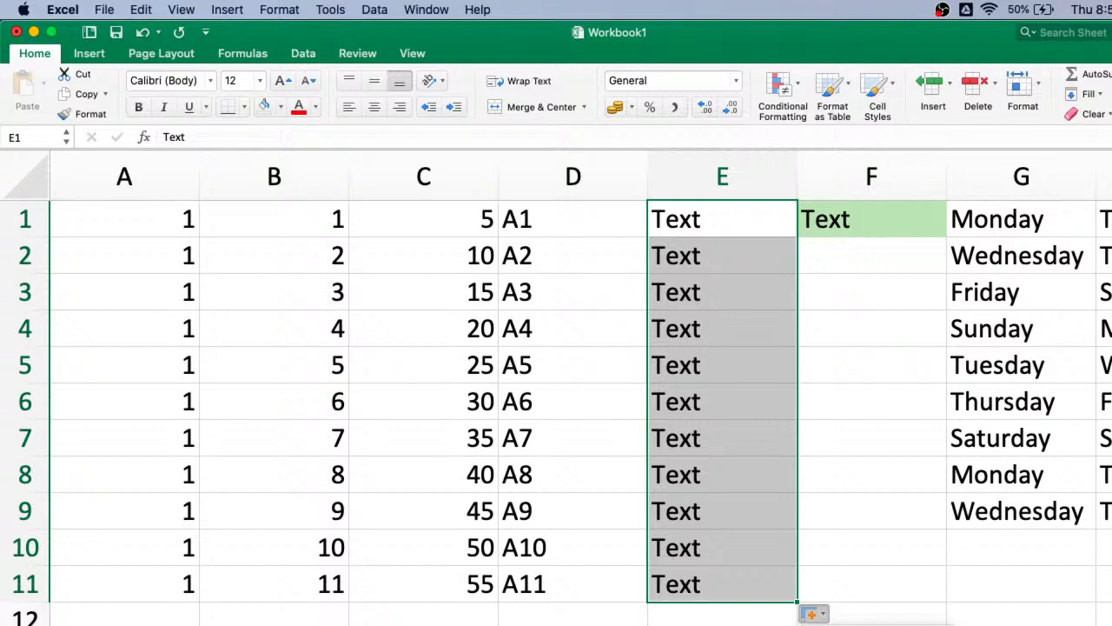
left_click(847, 224)
scroll(880, 345, "right", 2)
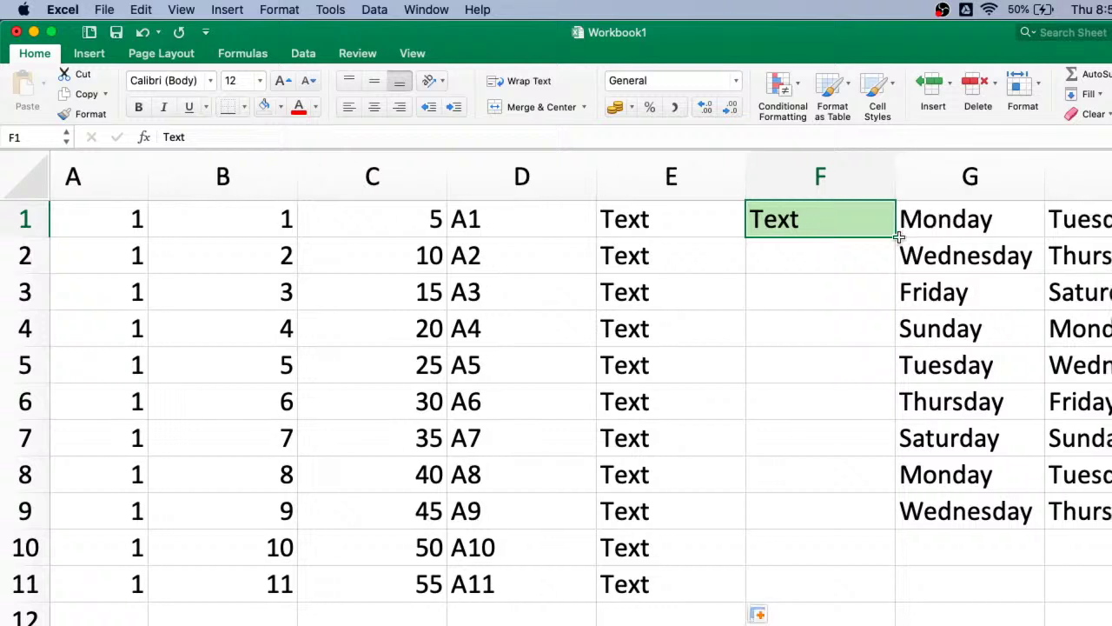
double_click(898, 235)
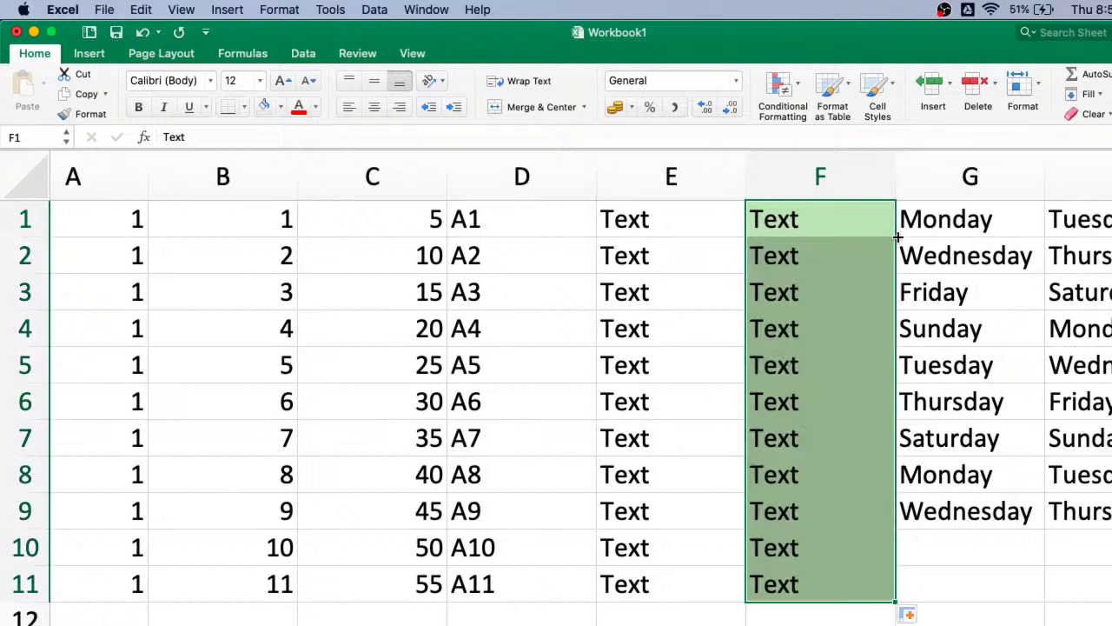
- Try Fill Formatting Only on column F, then settle on Fill Without Formatting
left_click(923, 618)
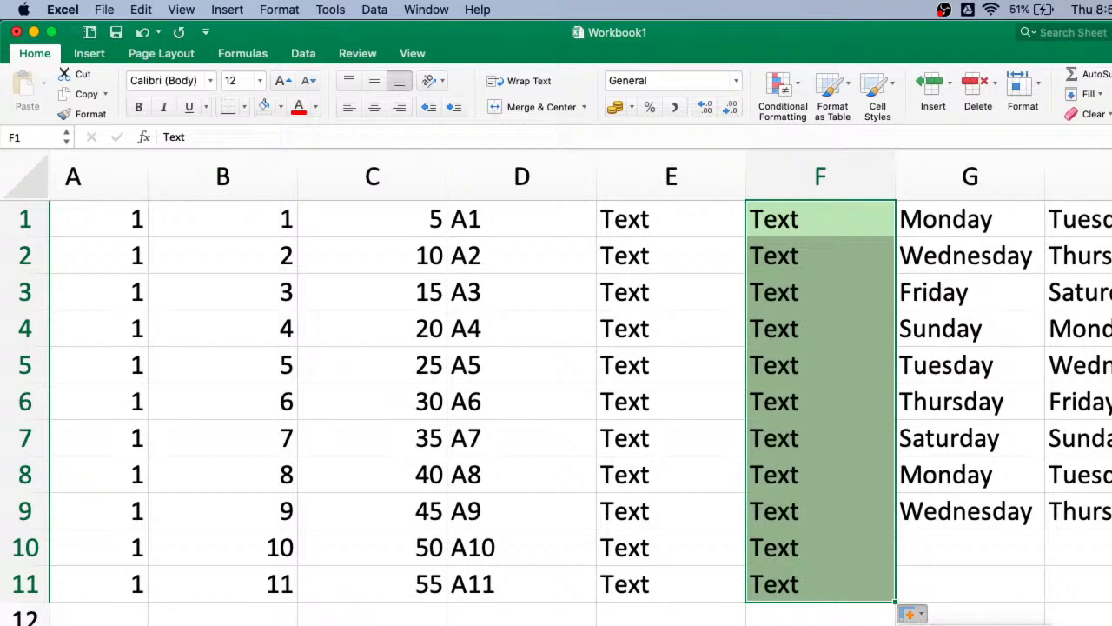
left_click(964, 625)
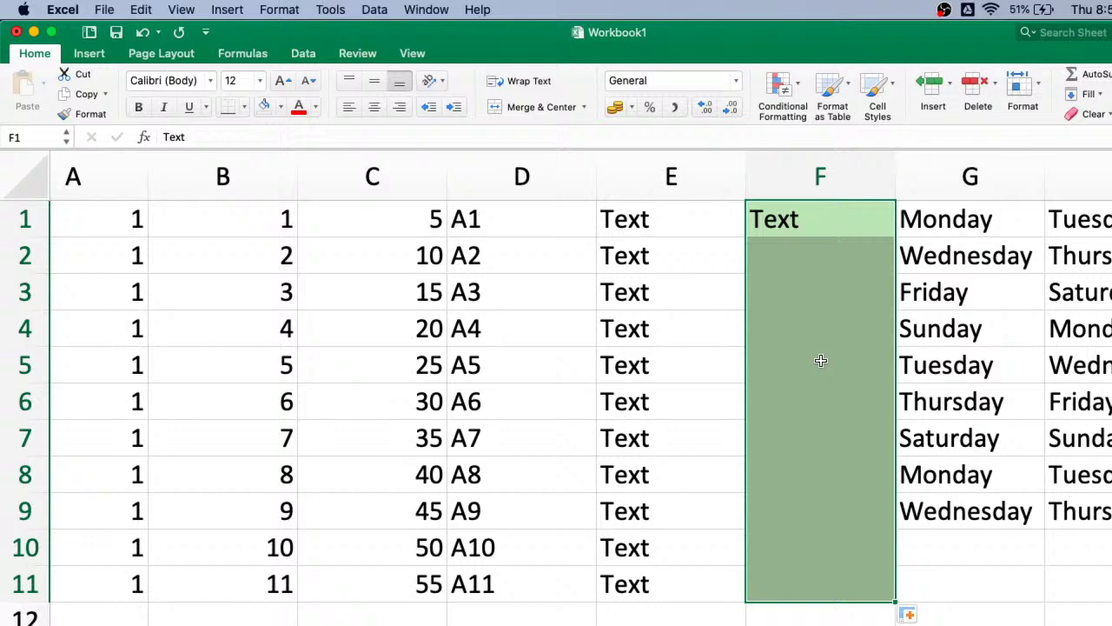
left_click(921, 616)
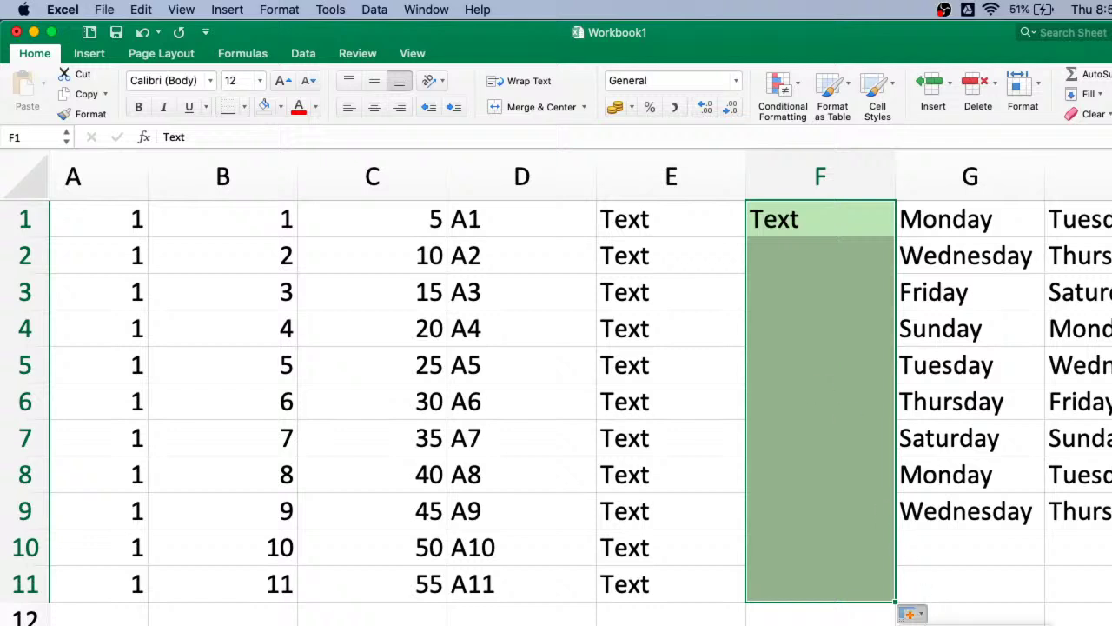
left_click(974, 625)
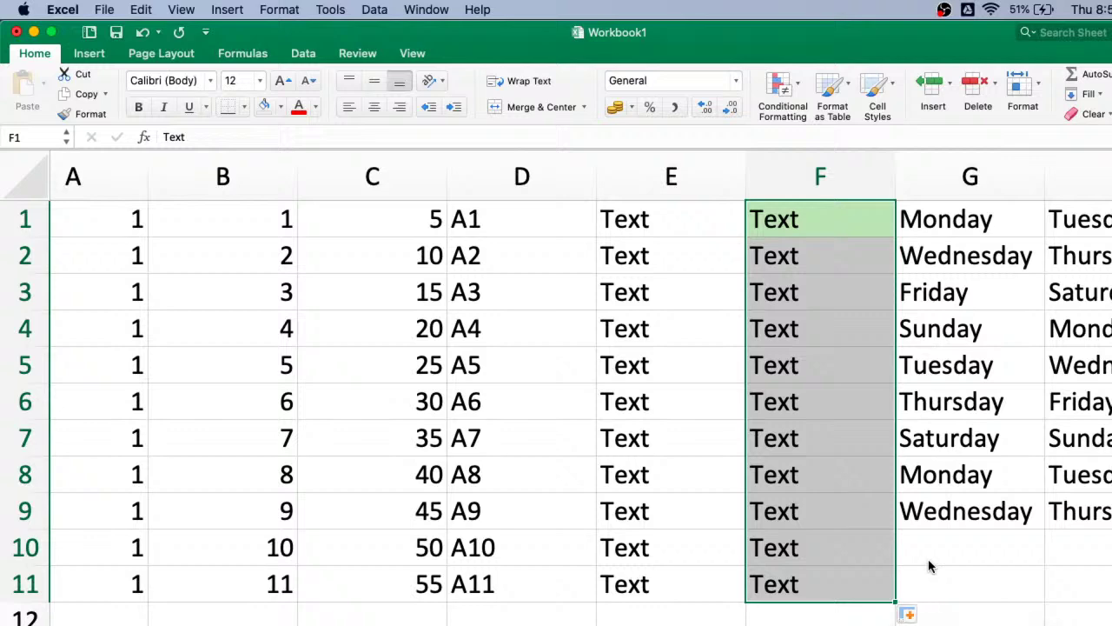
scroll(860, 403, "right", 4)
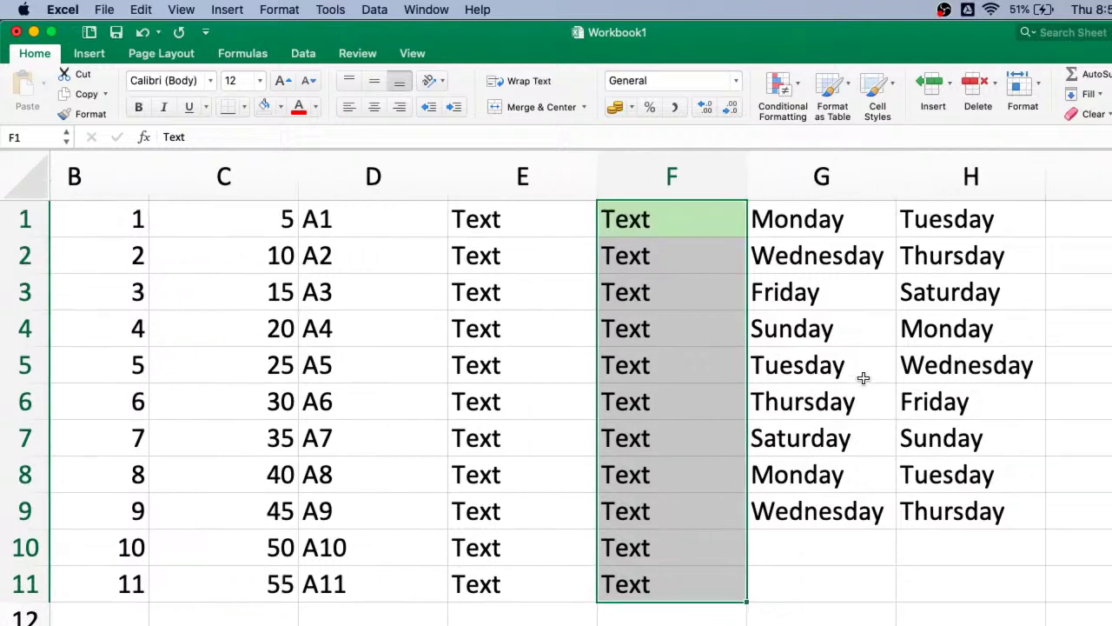
scroll(863, 377, "left", 1)
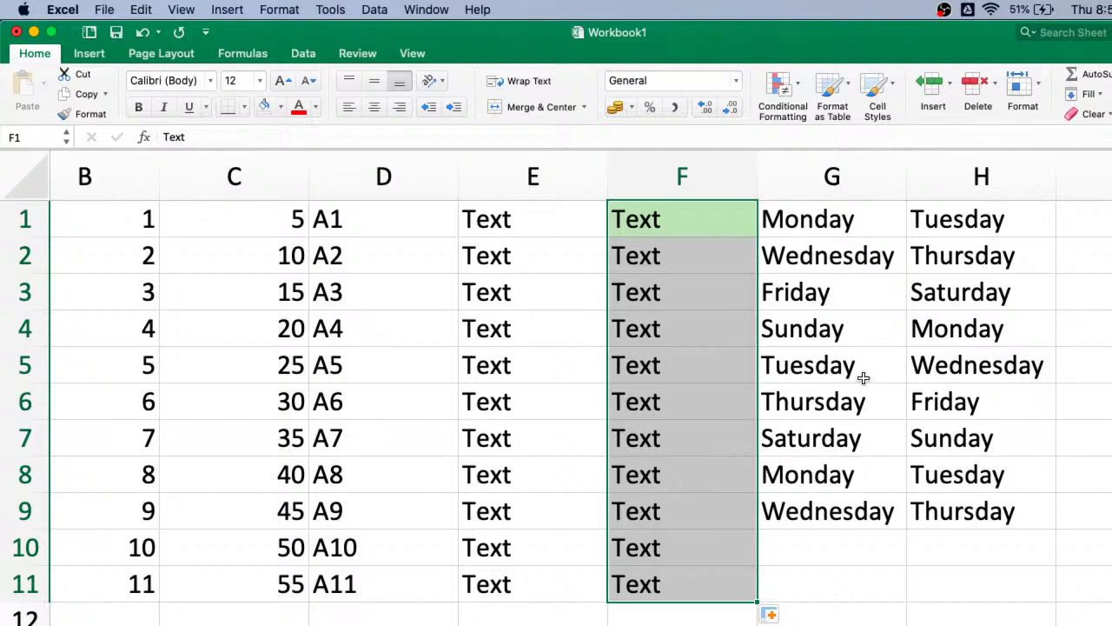
scroll(821, 293, "right", 3)
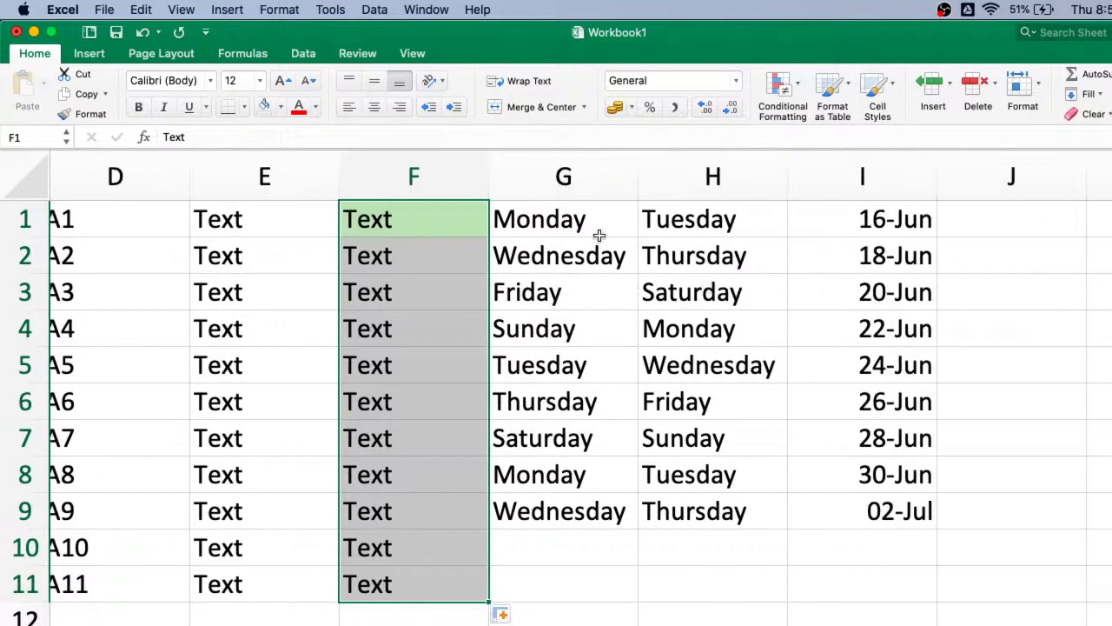
- Clear G2:G9 and refill column G with days from Monday in G1 to Thursday in G11
left_click(559, 252)
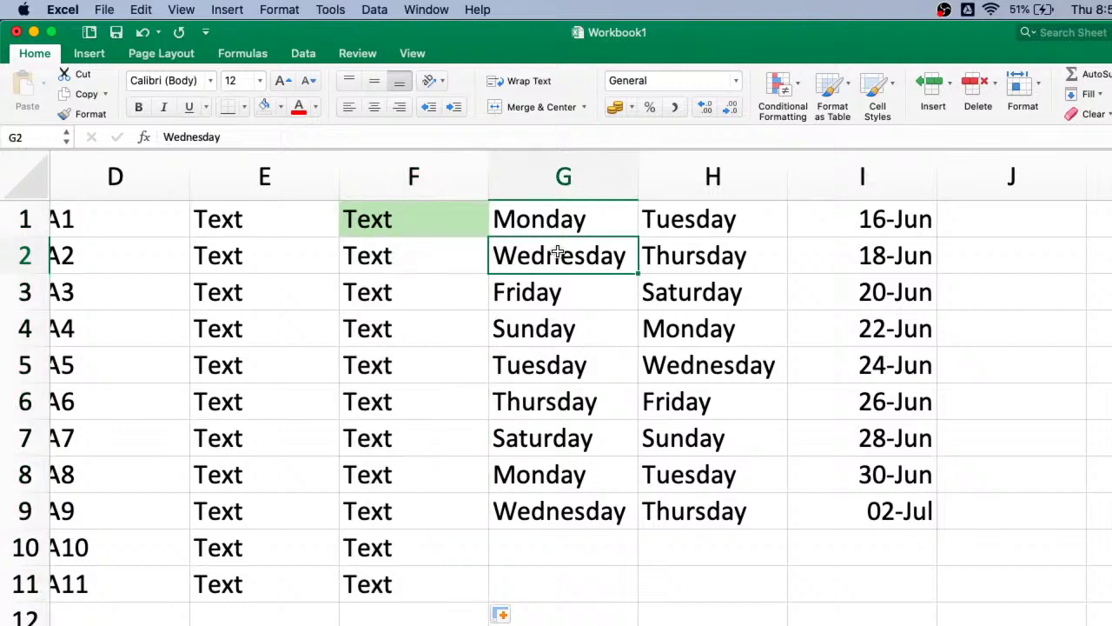
key("shift+Down")
key("shift+Down")
key("shift+Down")
key("shift+Down")
key("shift+Down")
key("shift+Down")
key("shift+Down")
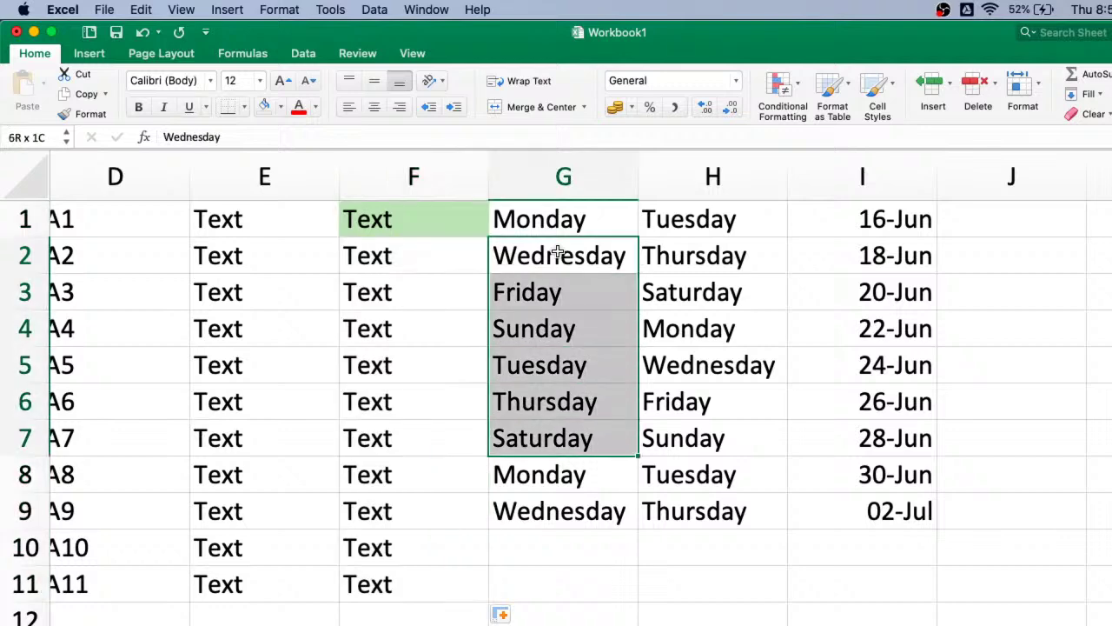
key("Delete")
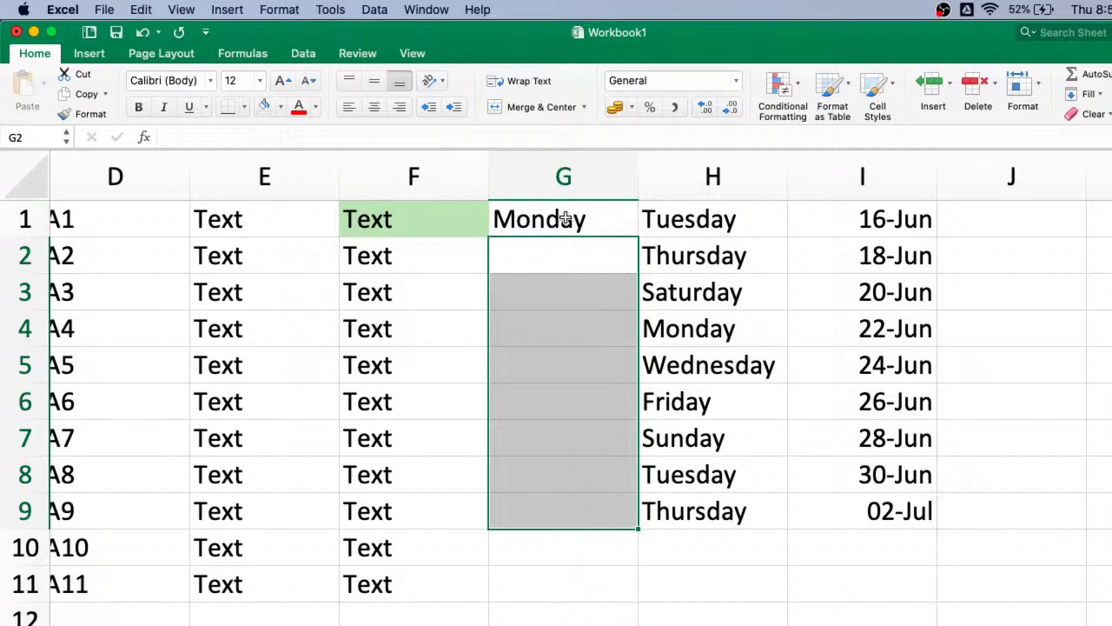
left_click(587, 224)
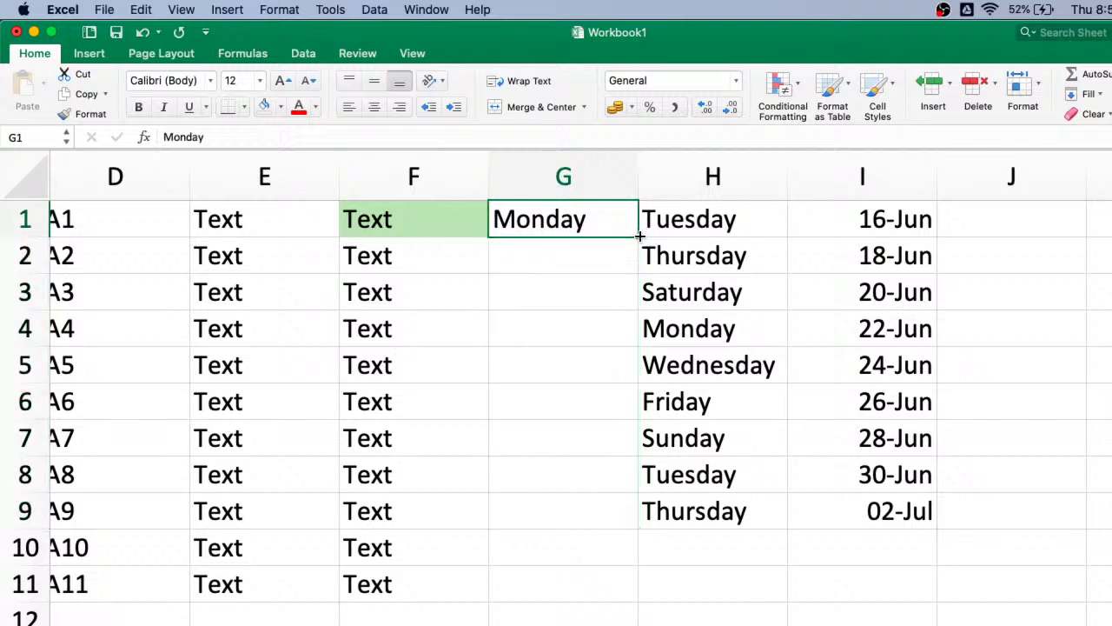
double_click(637, 236)
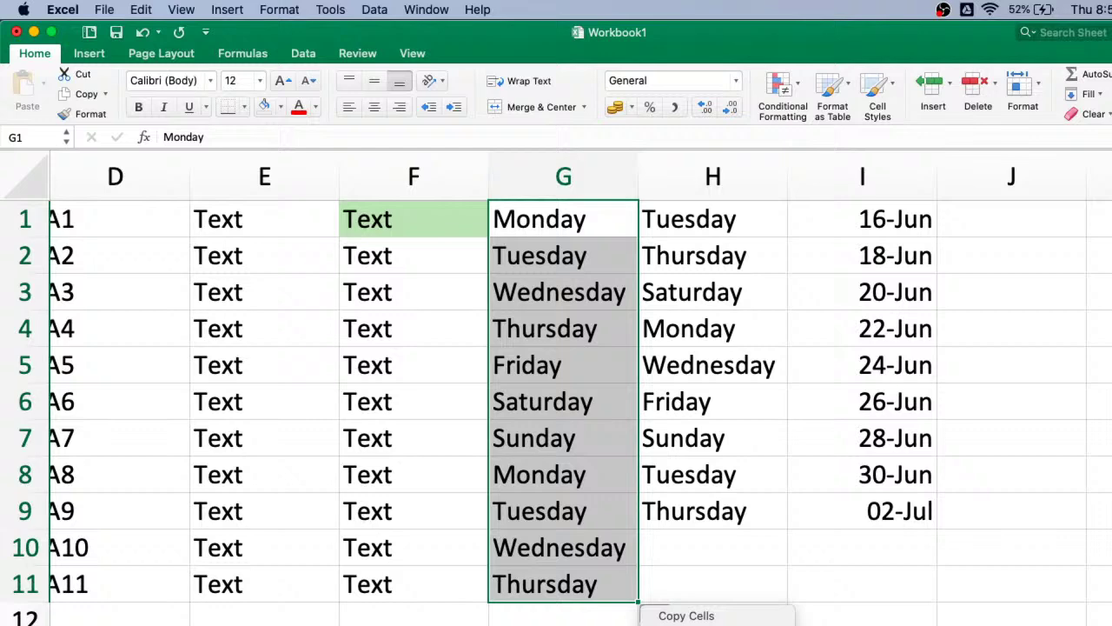
- Switch the G1:G11 day series to Fill Weekdays, ending on Monday in G11
key("Escape")
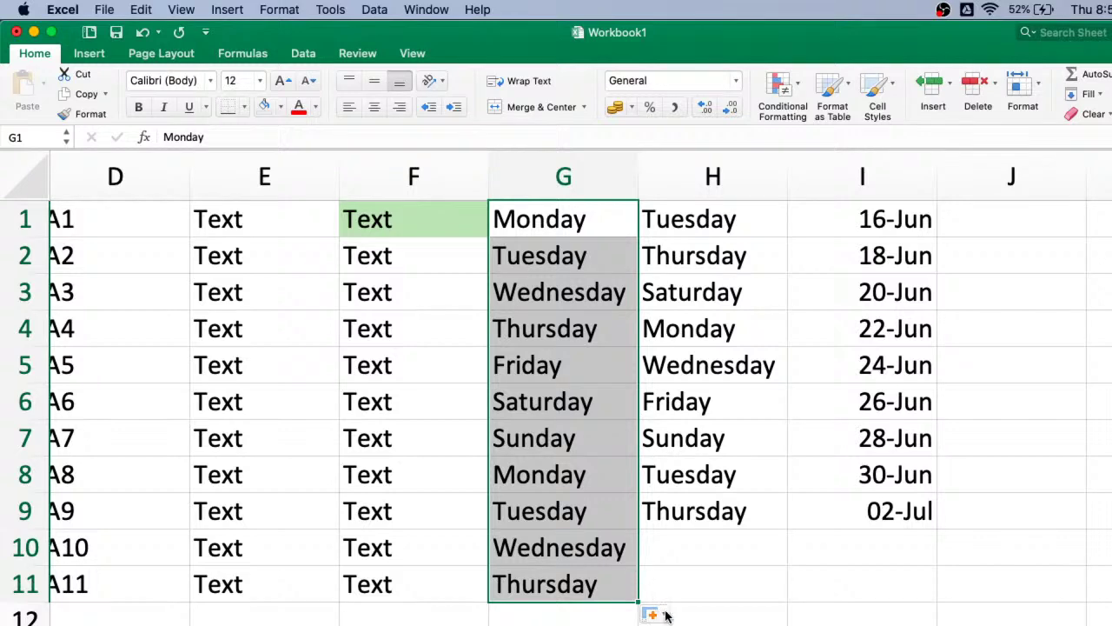
left_click(665, 615)
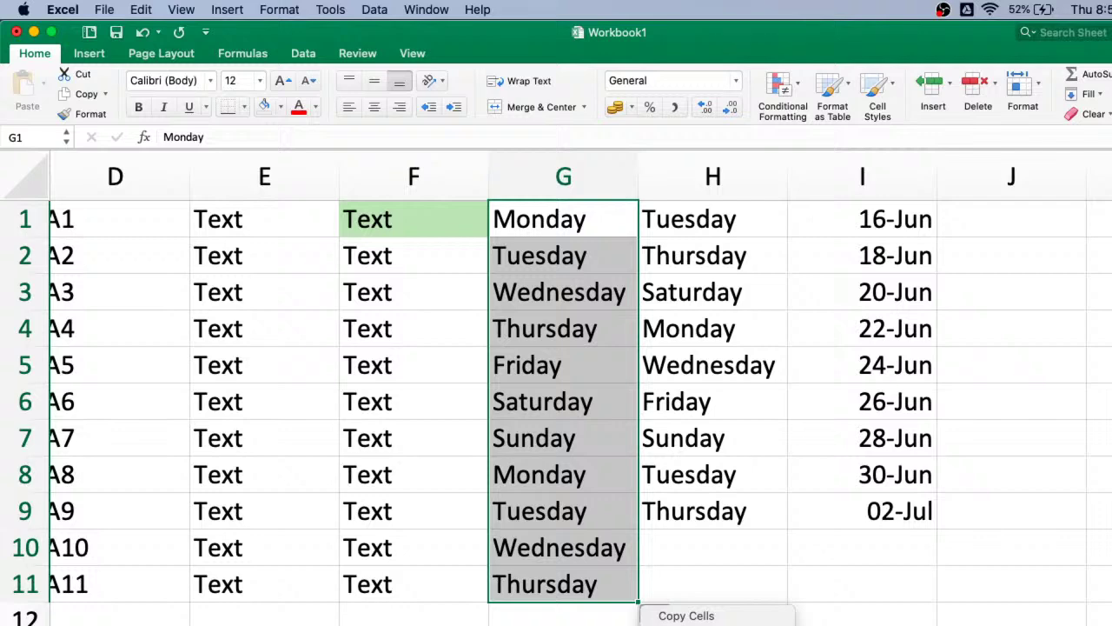
left_click(691, 624)
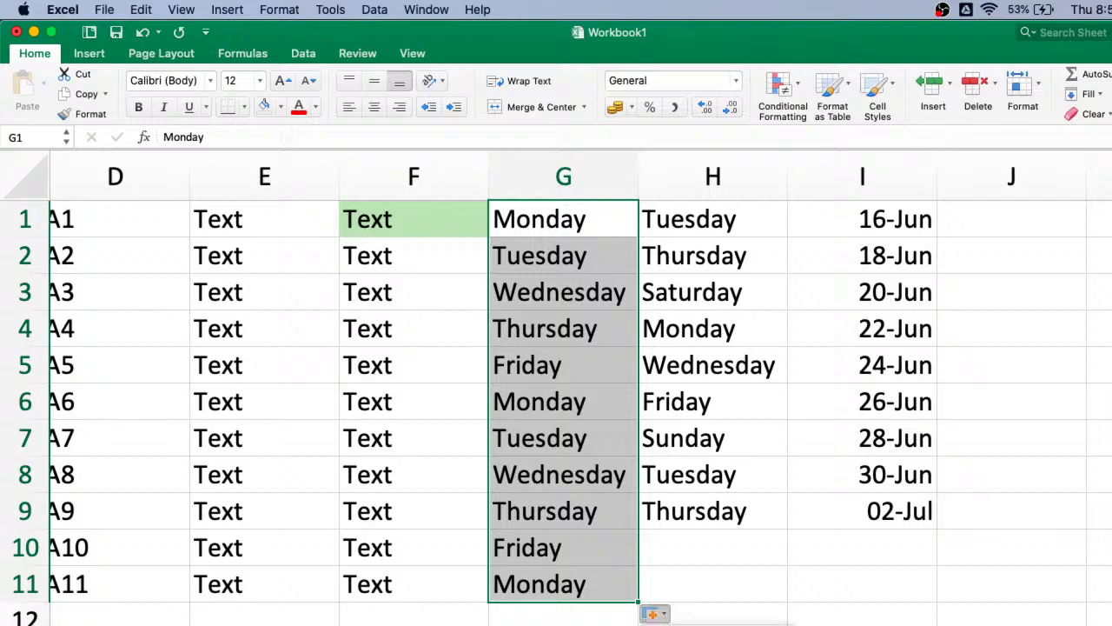
left_click(653, 614)
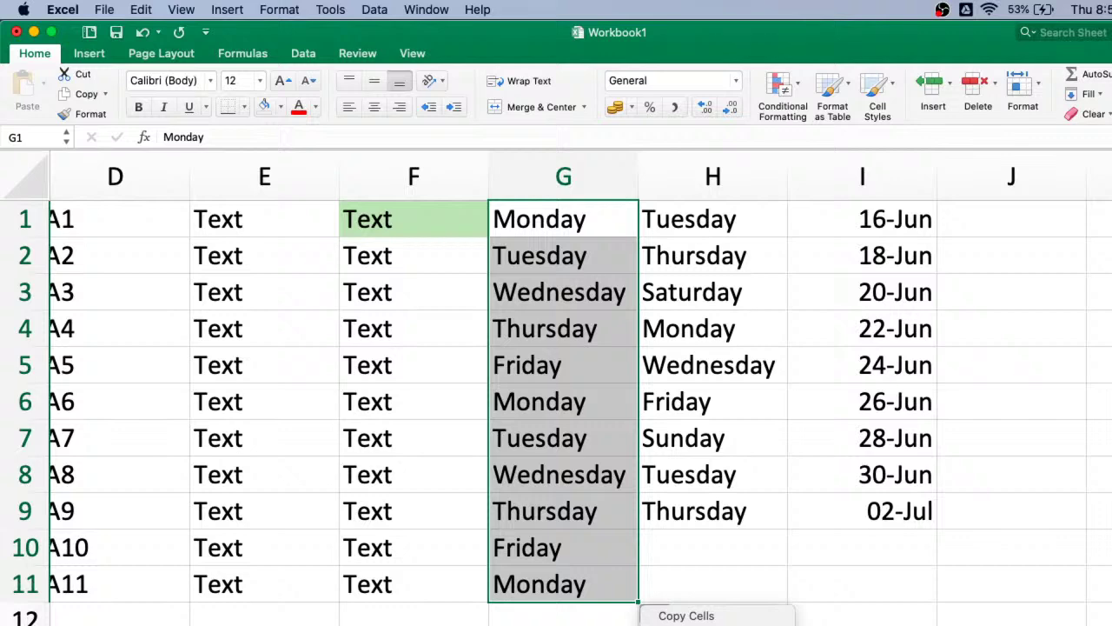
left_click(888, 218)
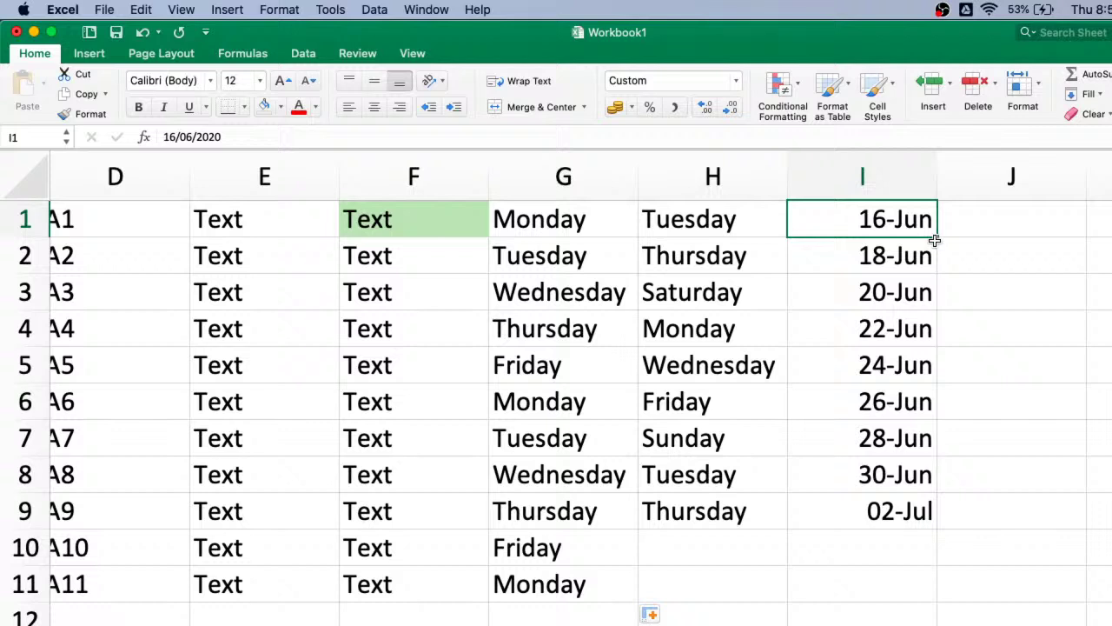
- Extend 16-Jun in I1 down to I11 as weekday-only dates ending 30-Jun
left_click_drag(938, 239, 913, 613)
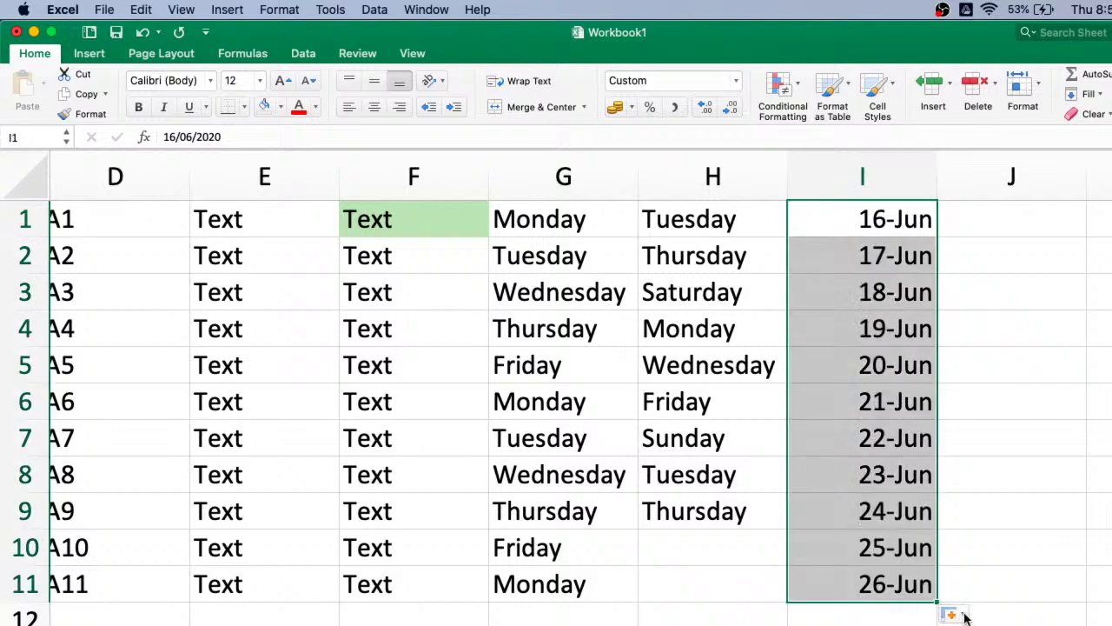
left_click(965, 616)
left_click(952, 613)
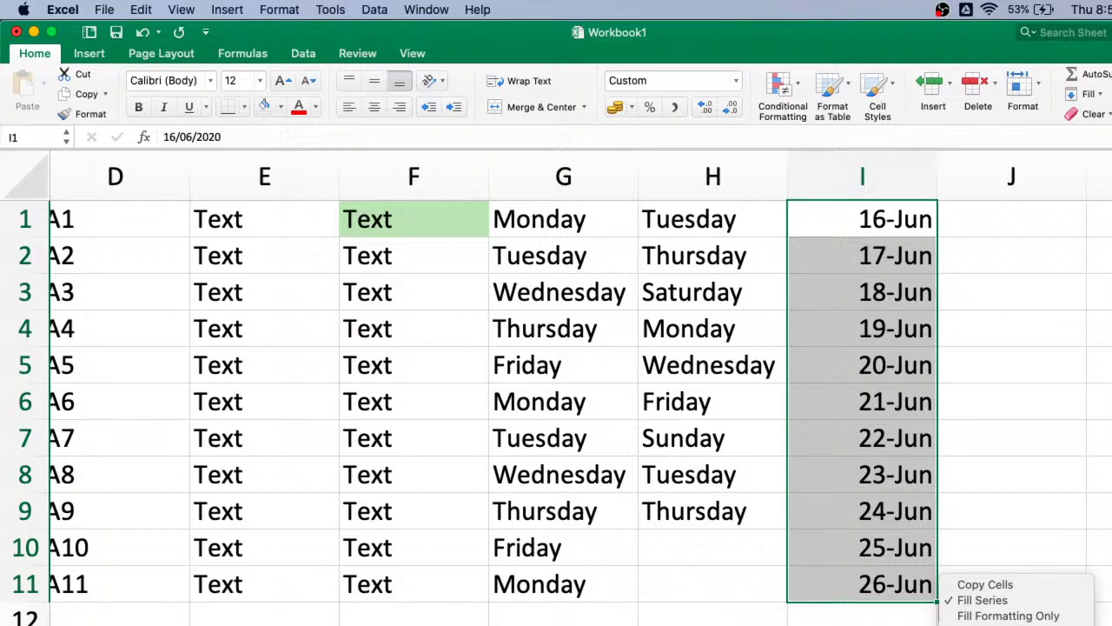
left_click(990, 625)
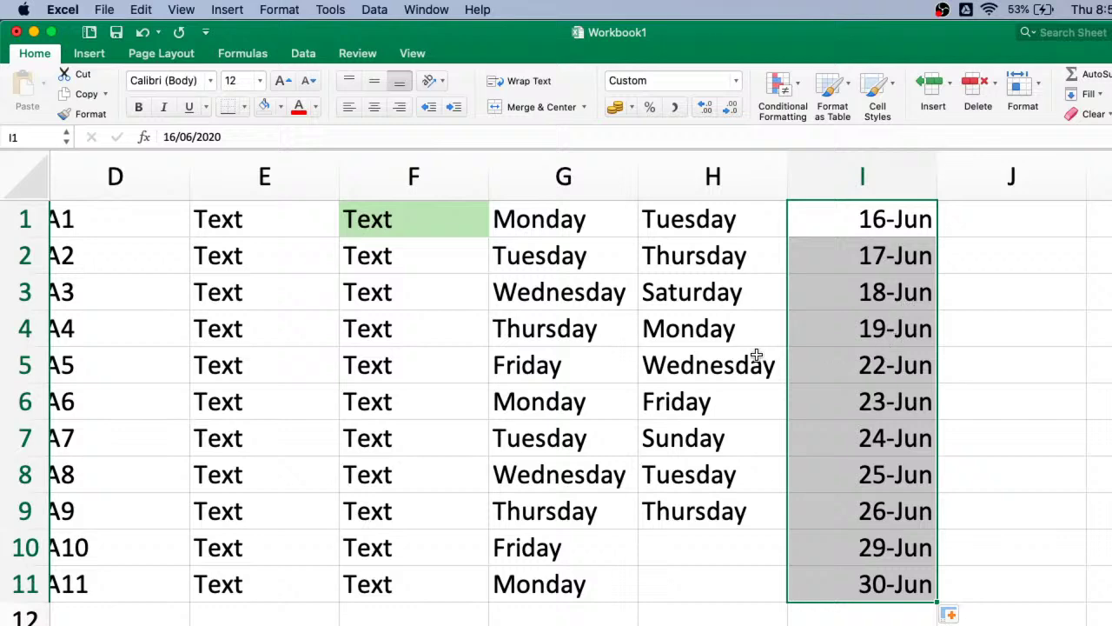
- Check the date in I5, then reselect the I1:I11 date range
left_click(539, 364)
left_click(879, 371)
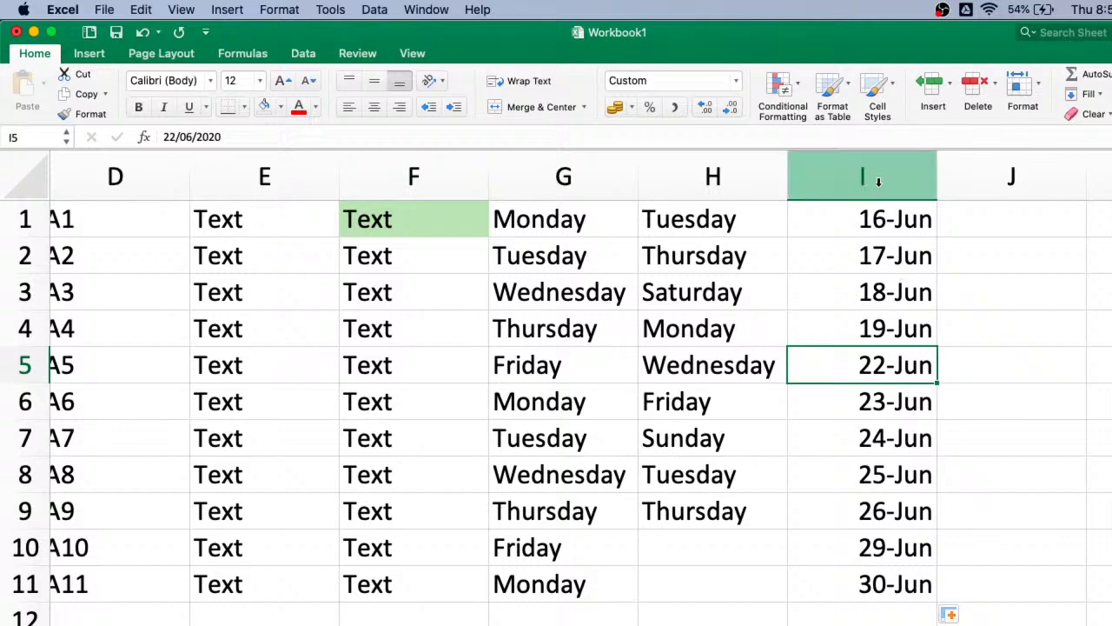
left_click(878, 215)
key("shift+Down")
key("shift+Down")
key("shift+Down")
key("shift+Down")
key("shift+Down")
key("shift+Down")
key("shift+Down")
key("shift+Down")
key("shift+Down")
key("shift+Down")
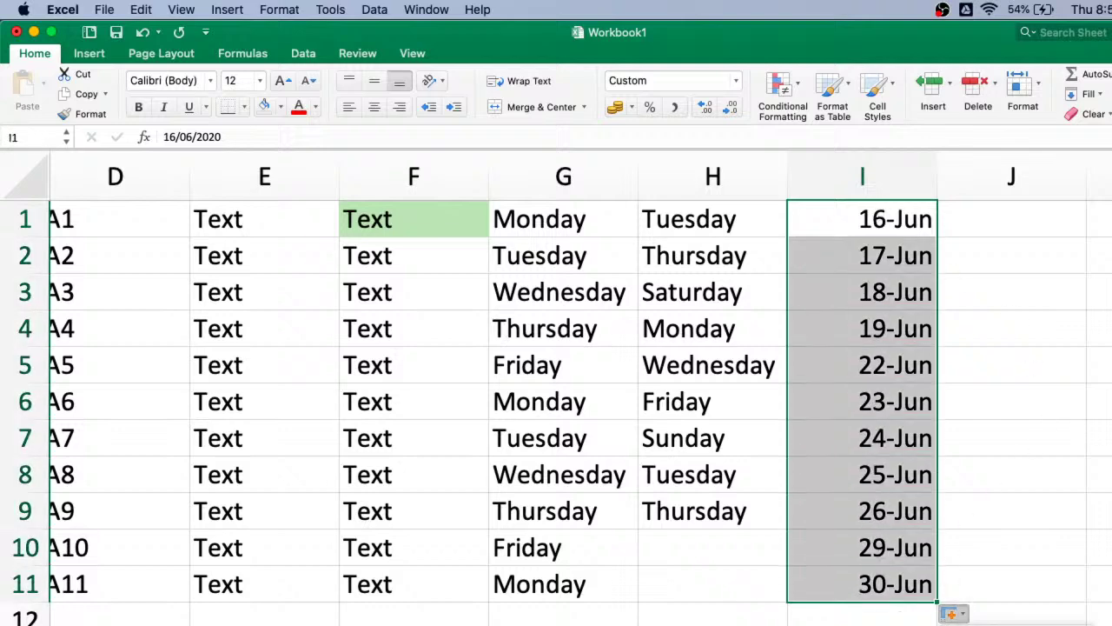
- Change the column I Auto Fill option to Fill Months, then to one that shows 16-Jun in every cell from I1 to I11
left_click(952, 614)
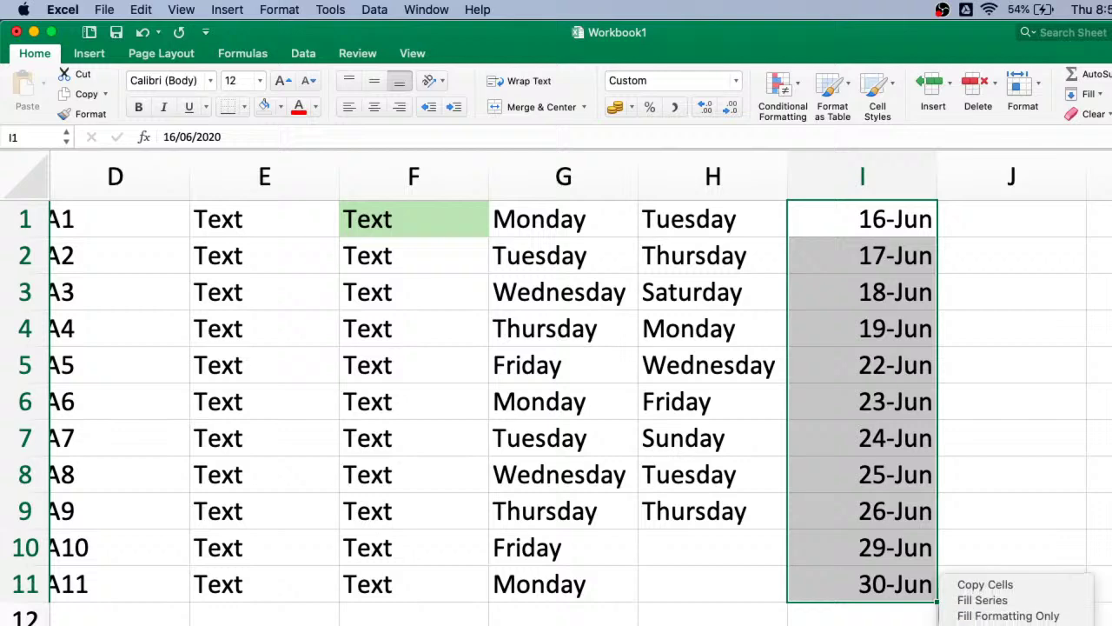
left_click(986, 625)
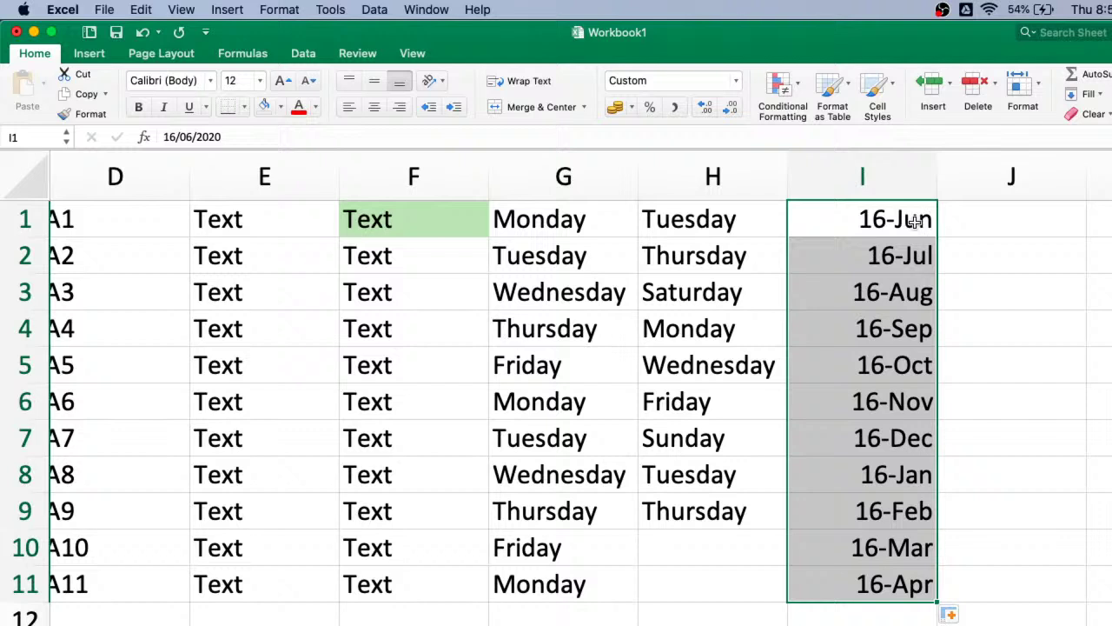
left_click(965, 616)
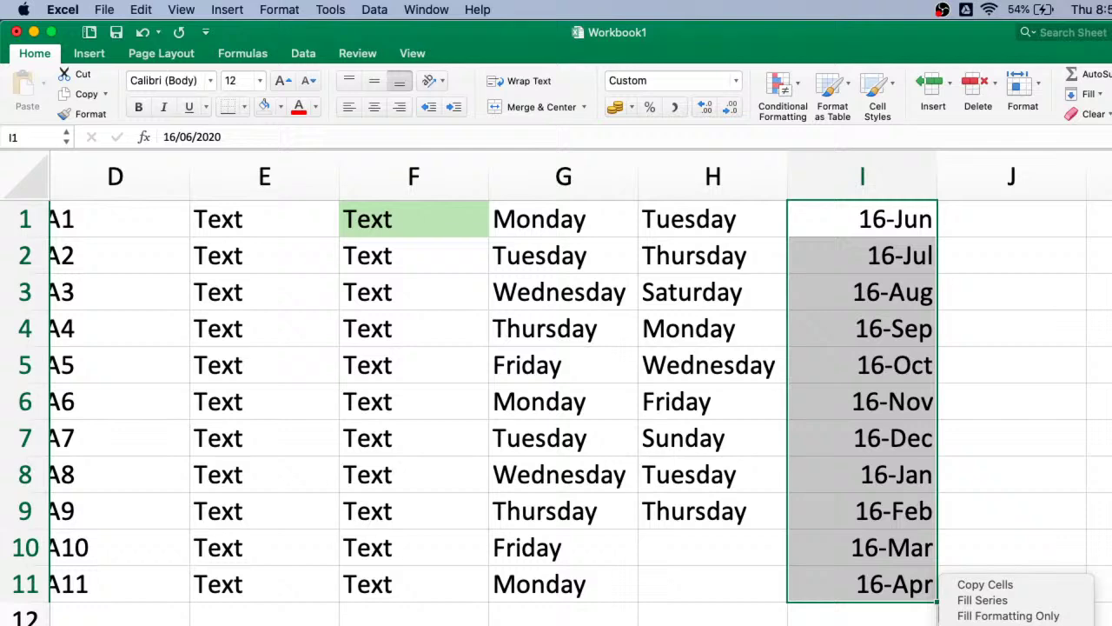
left_click(986, 584)
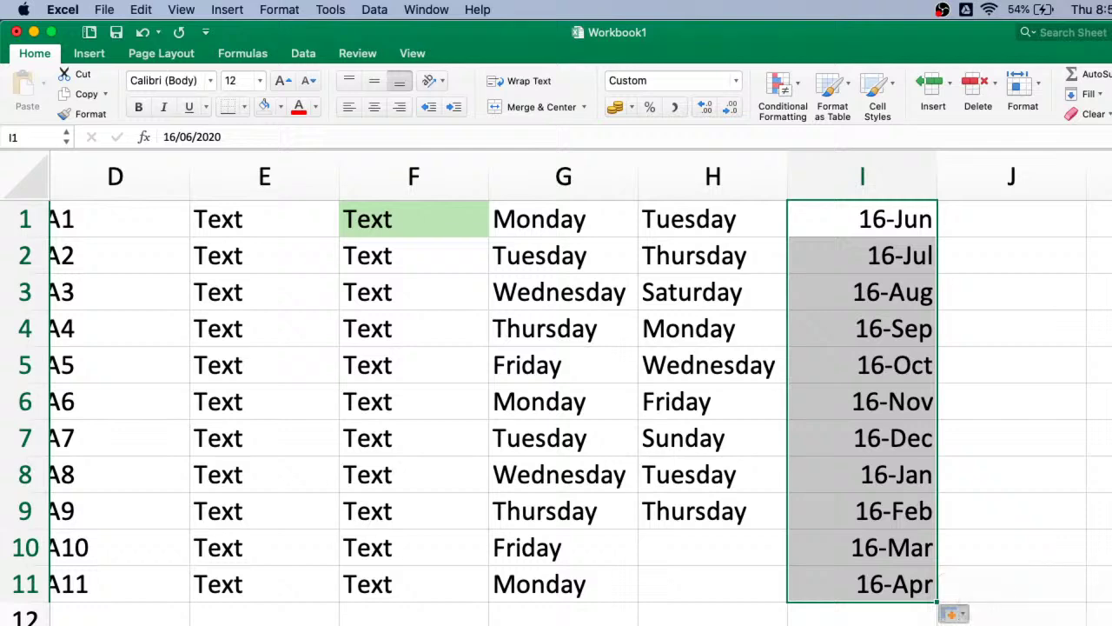
left_click(866, 256)
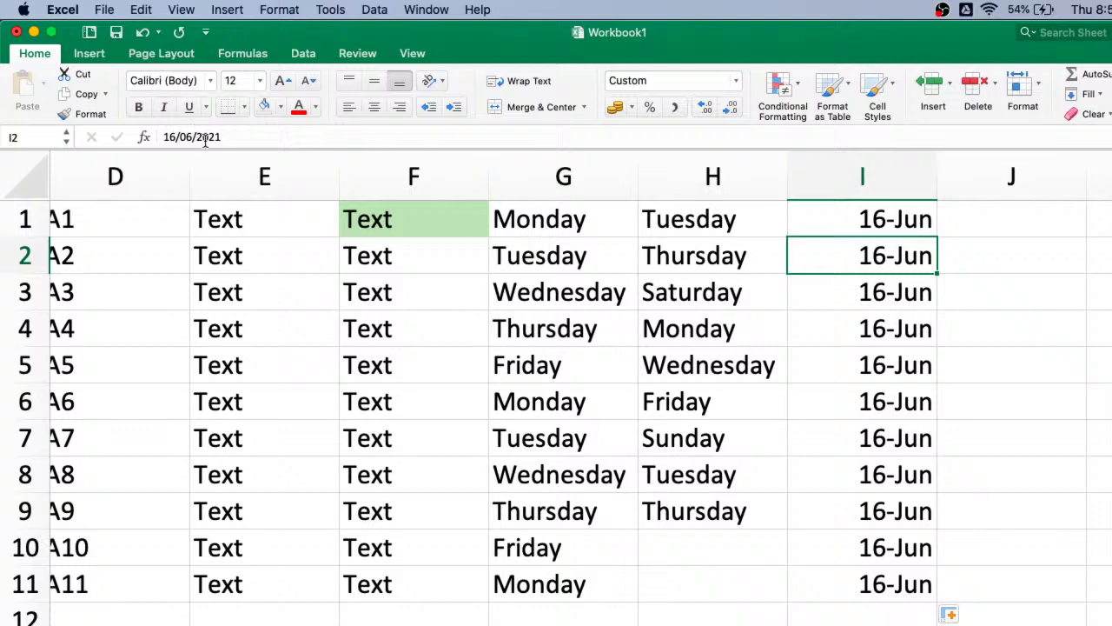
left_click(165, 138)
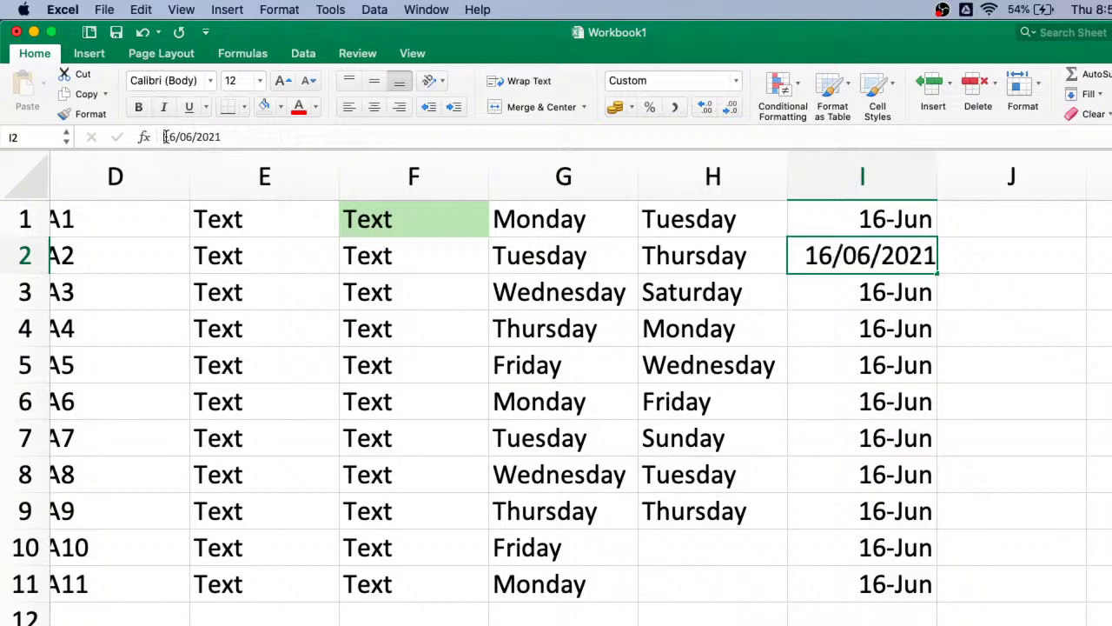
left_click_drag(165, 137, 222, 137)
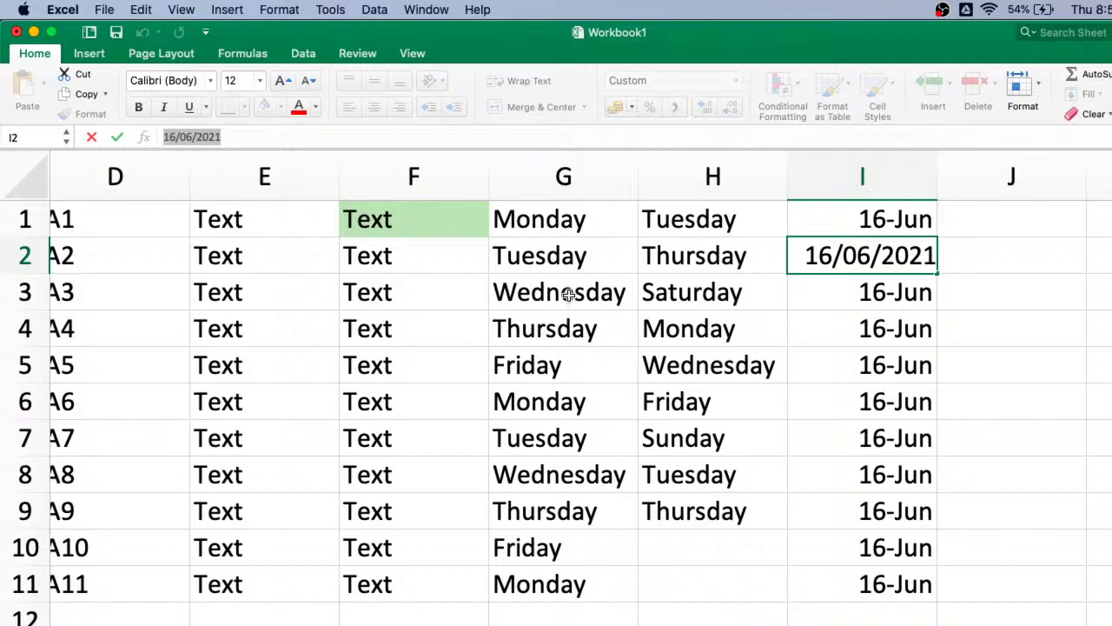
scroll(570, 294, "up", 5)
scroll(603, 427, "down", 5)
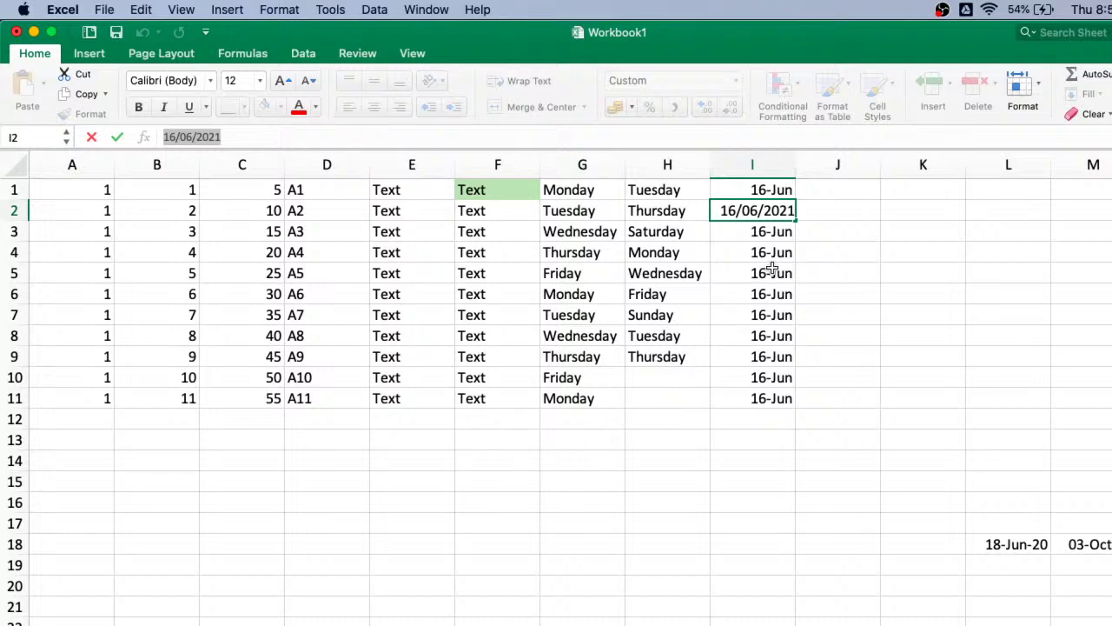
double_click(778, 231)
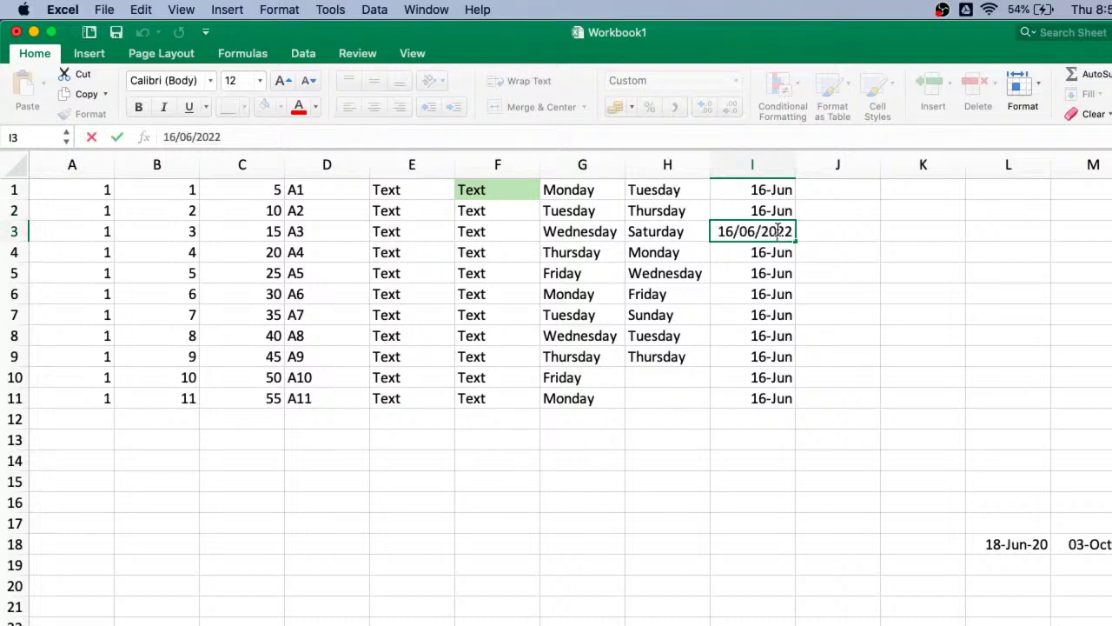
double_click(770, 252)
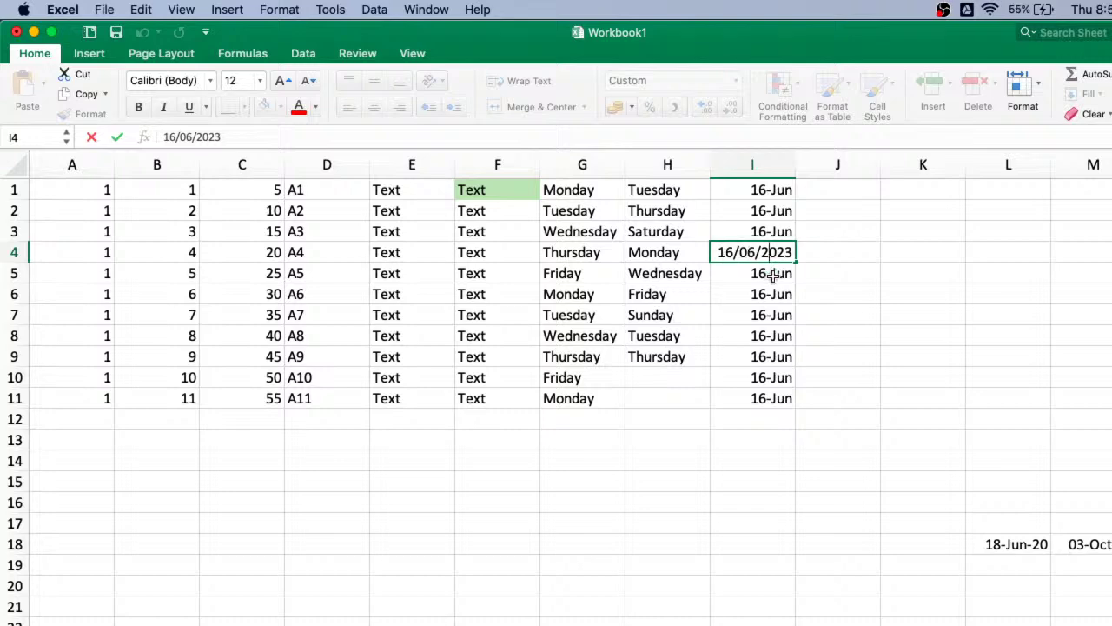
double_click(774, 273)
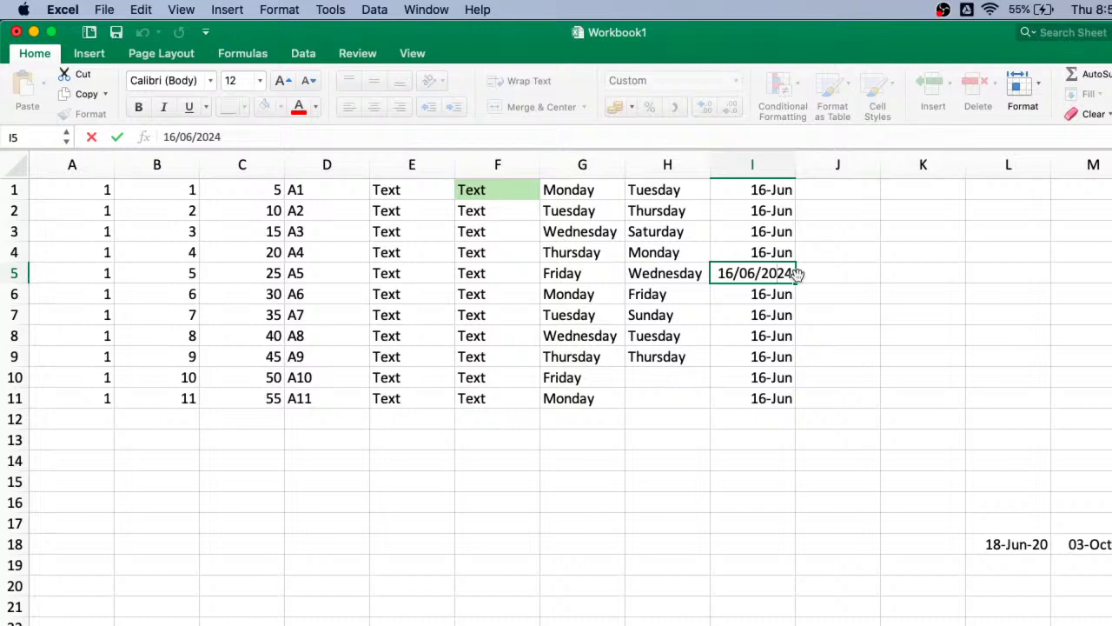
left_click(787, 381)
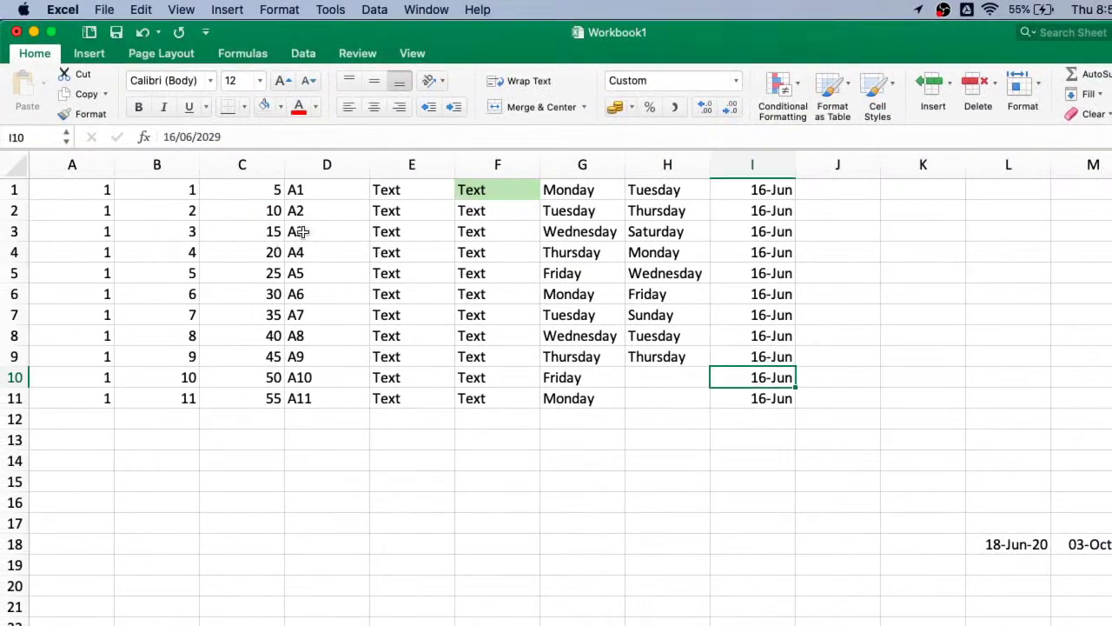
left_click(299, 231)
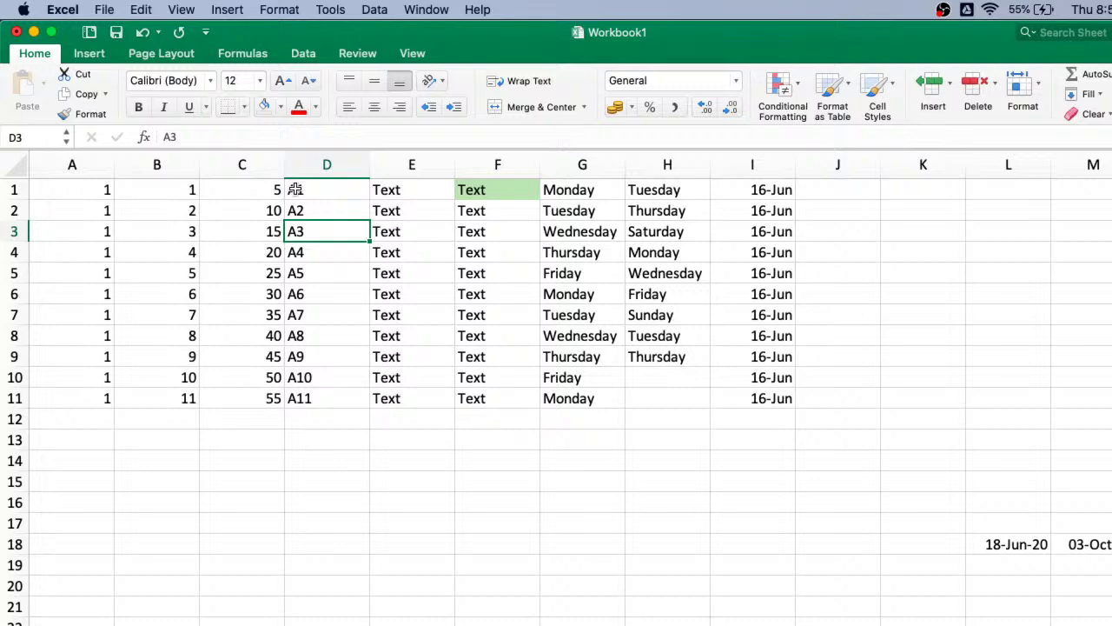
- Select cell E3 and change its font colour to blue
left_click(402, 229)
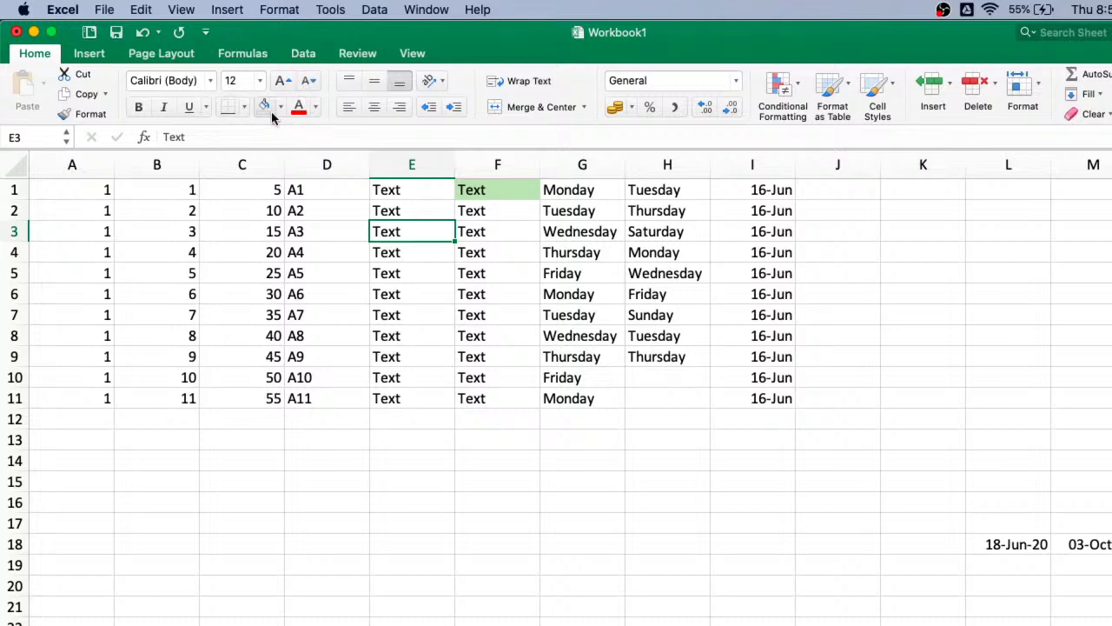
left_click(316, 107)
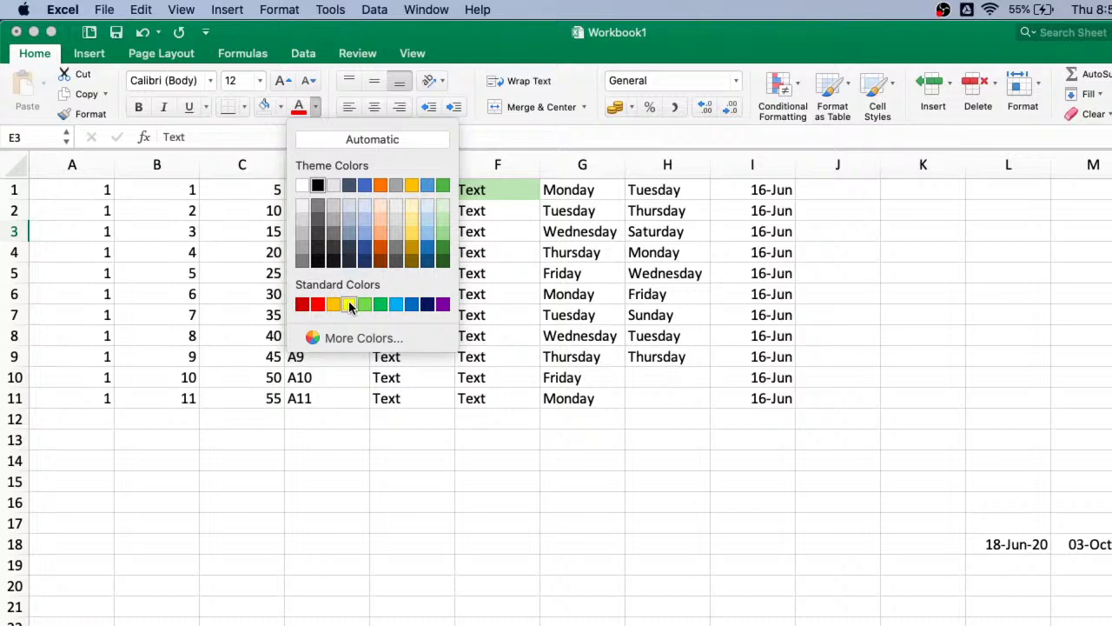
left_click(349, 304)
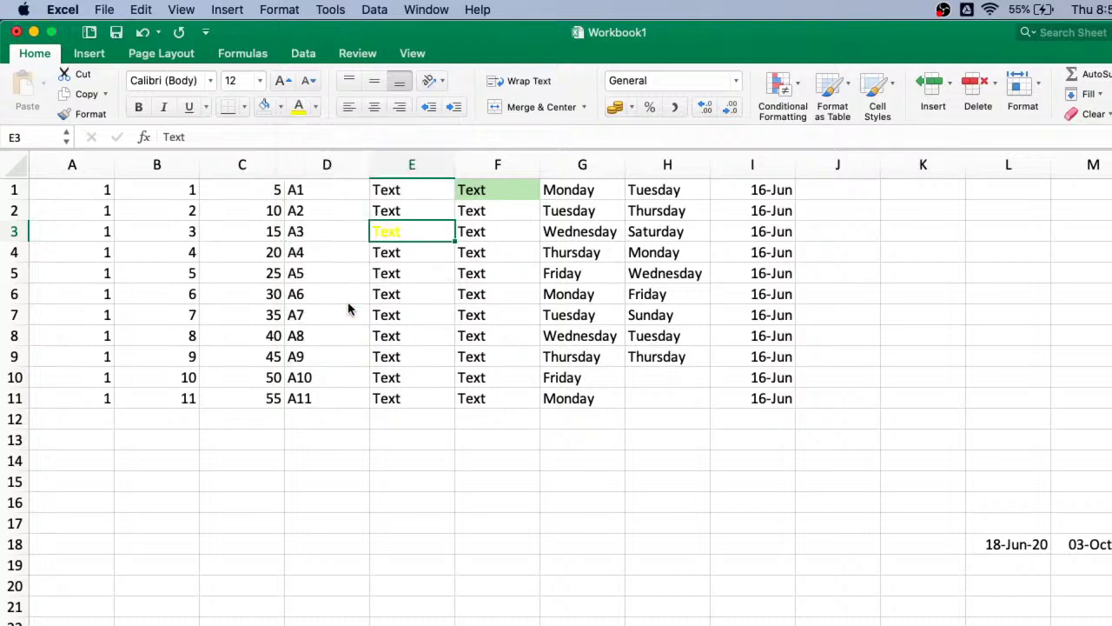
left_click(316, 108)
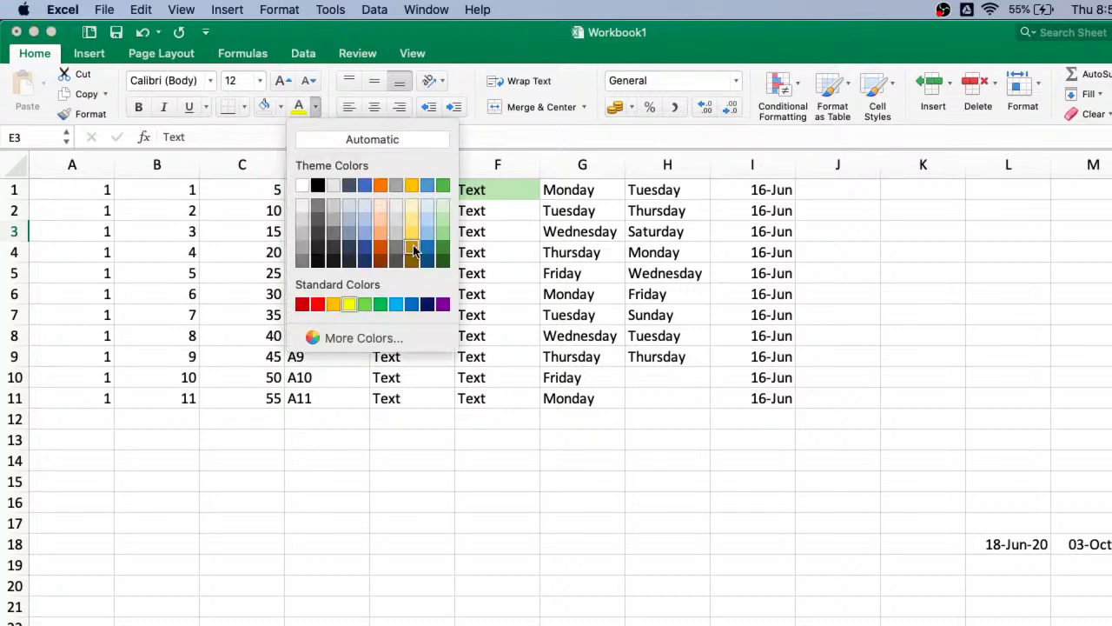
left_click(366, 250)
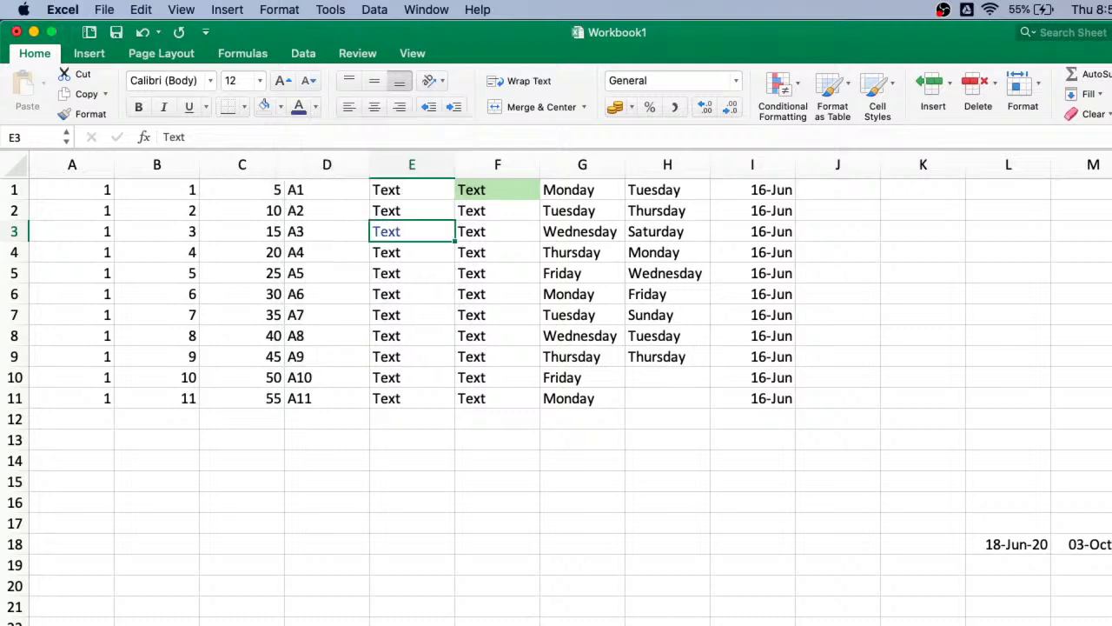
- Give cell E3 a grey fill
scroll(661, 379, "up", 4)
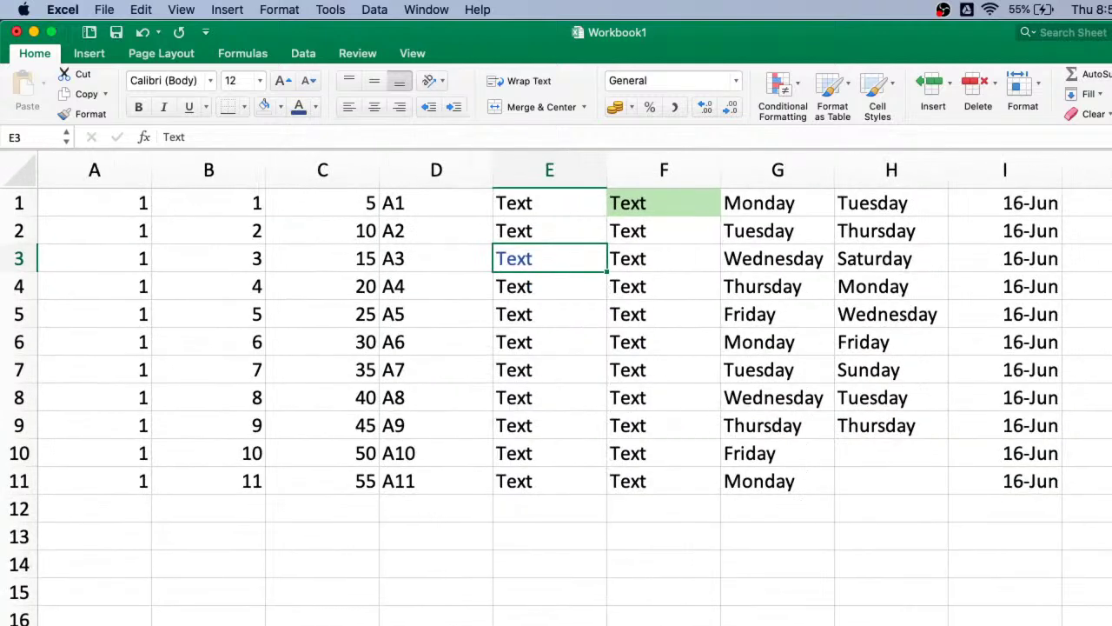
left_click(281, 108)
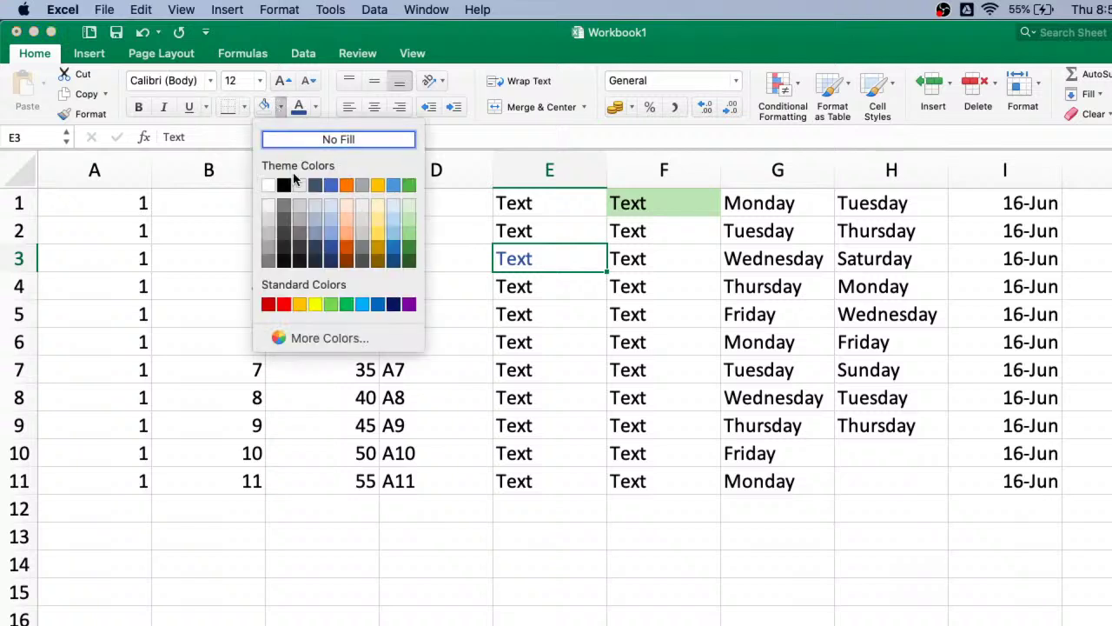
left_click(409, 212)
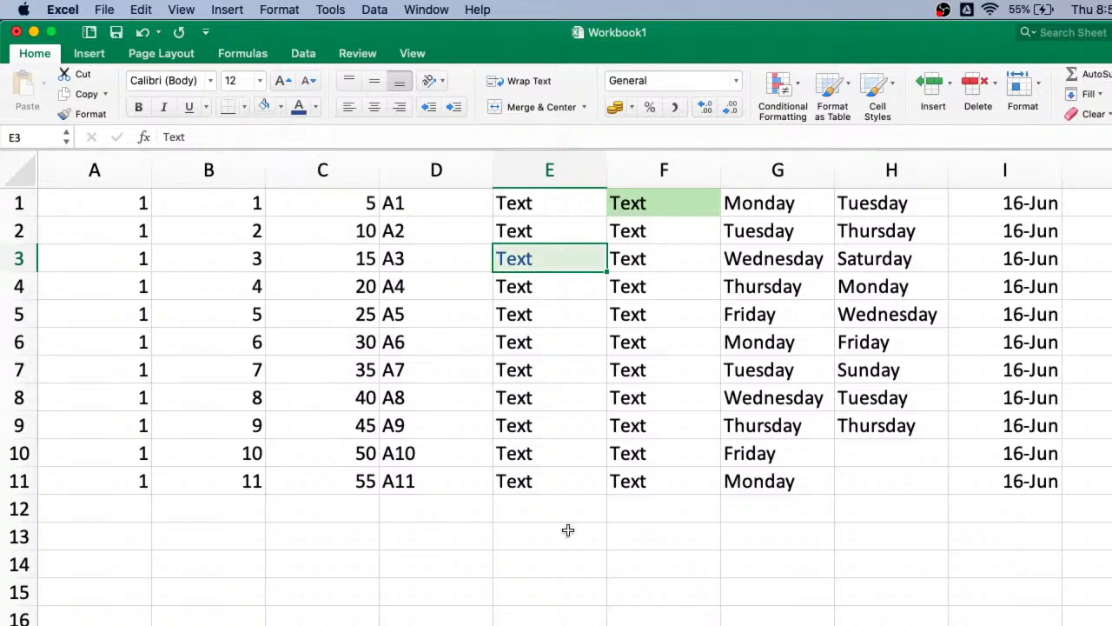
left_click(567, 530)
left_click(561, 263)
left_click(281, 108)
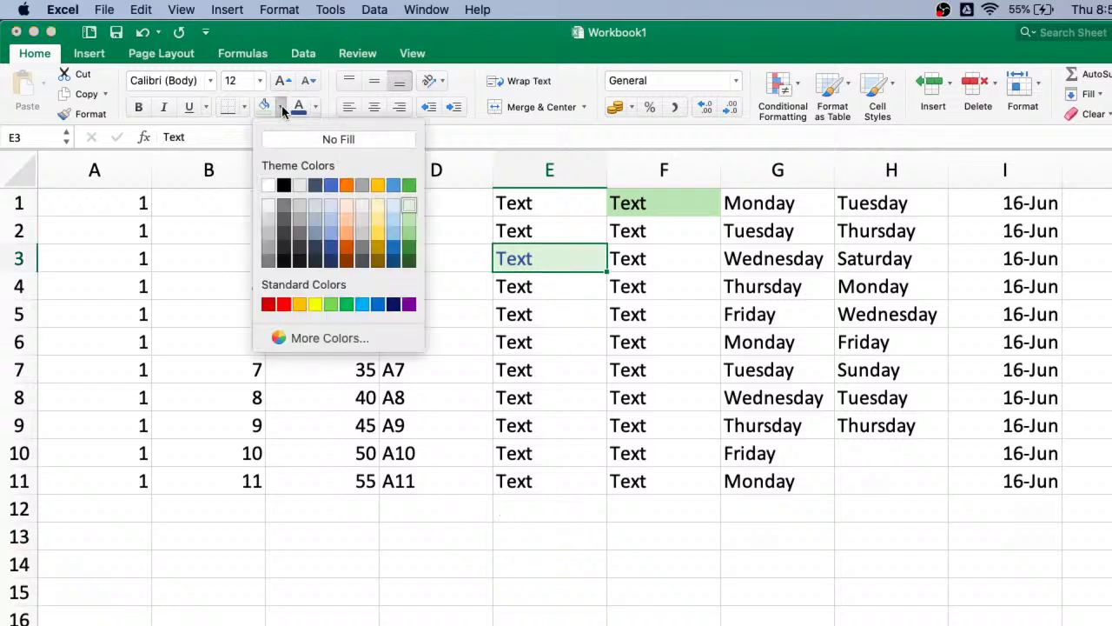
left_click(300, 220)
left_click(585, 500)
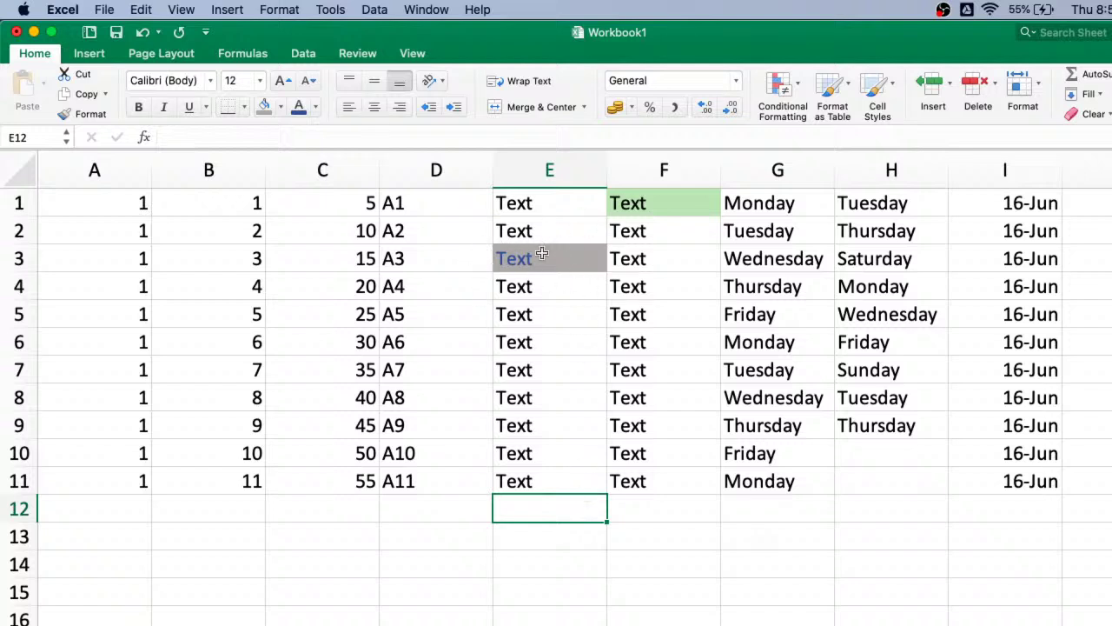
- Draw an outside border around cell E3
left_click(554, 259)
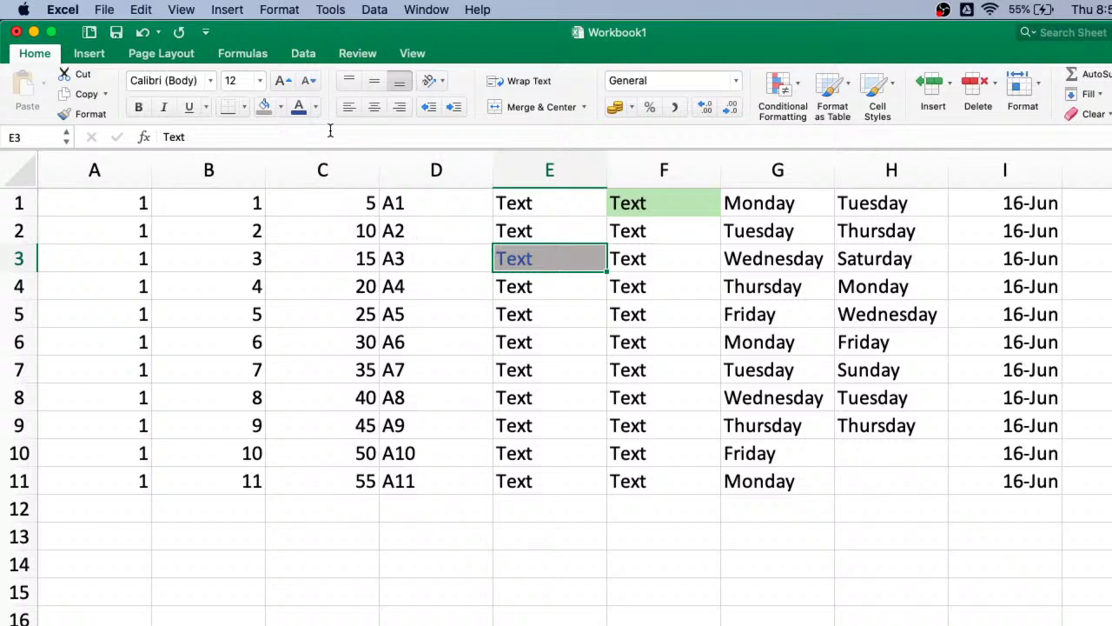
left_click(246, 110)
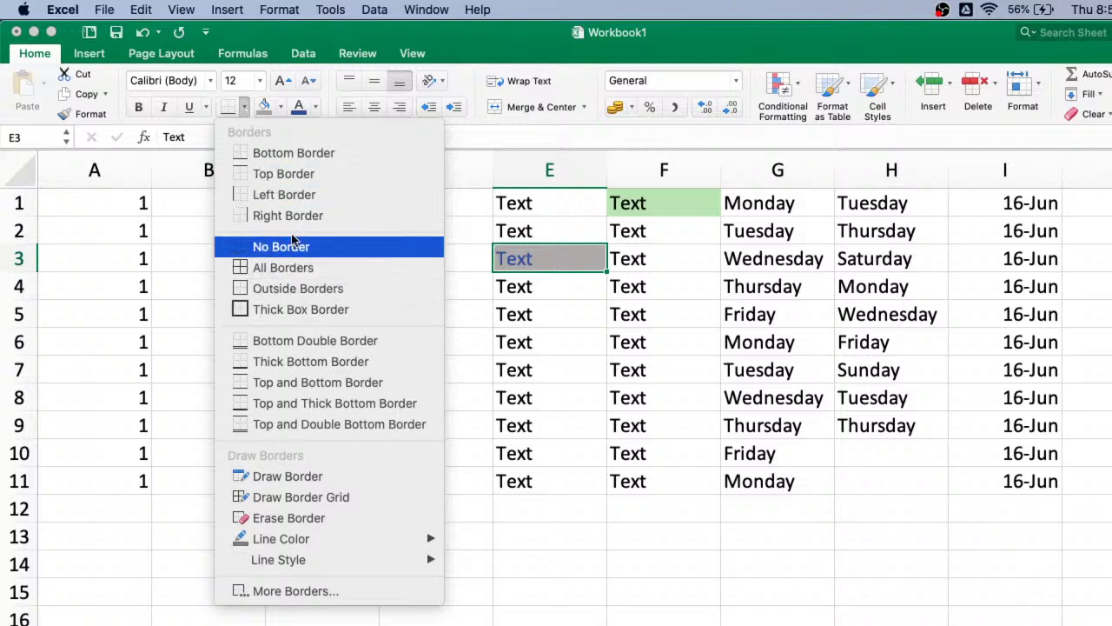
left_click(293, 288)
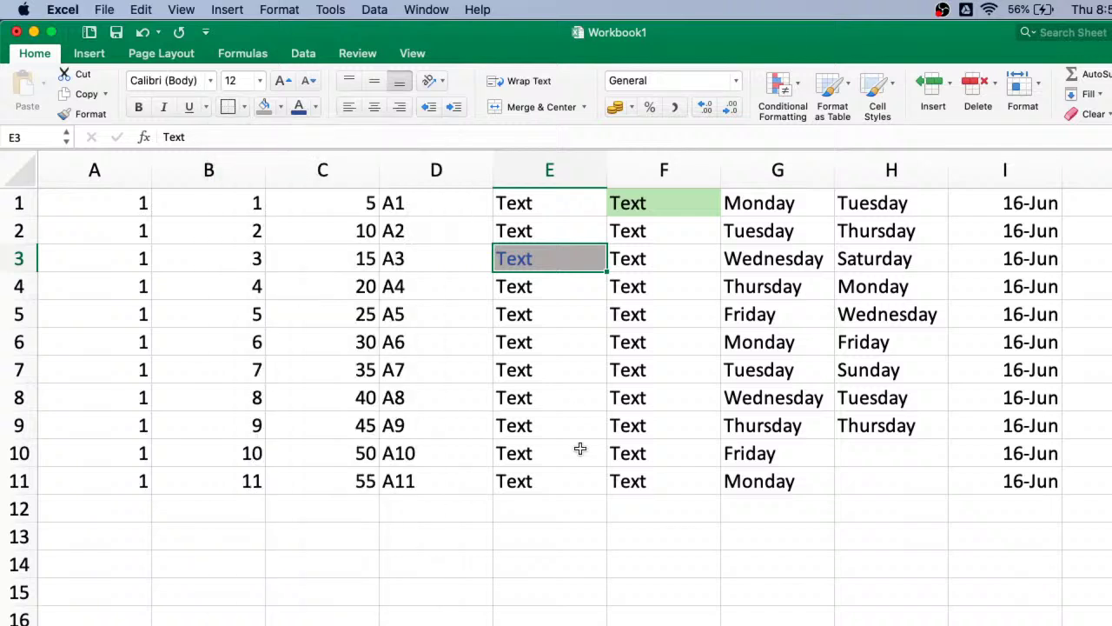
left_click(588, 486)
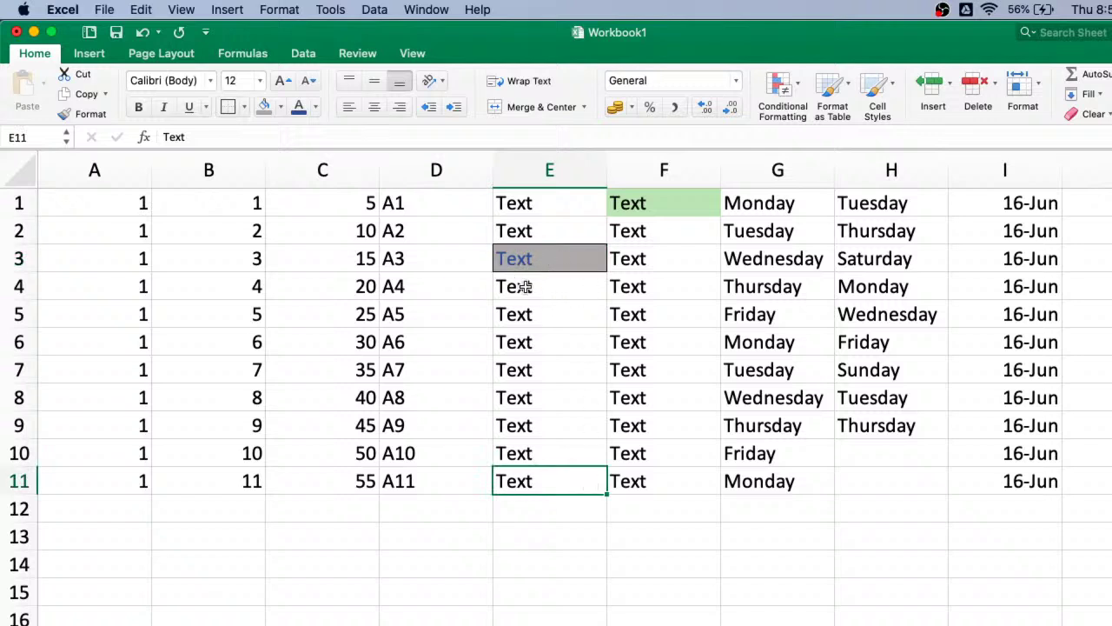
left_click(530, 258)
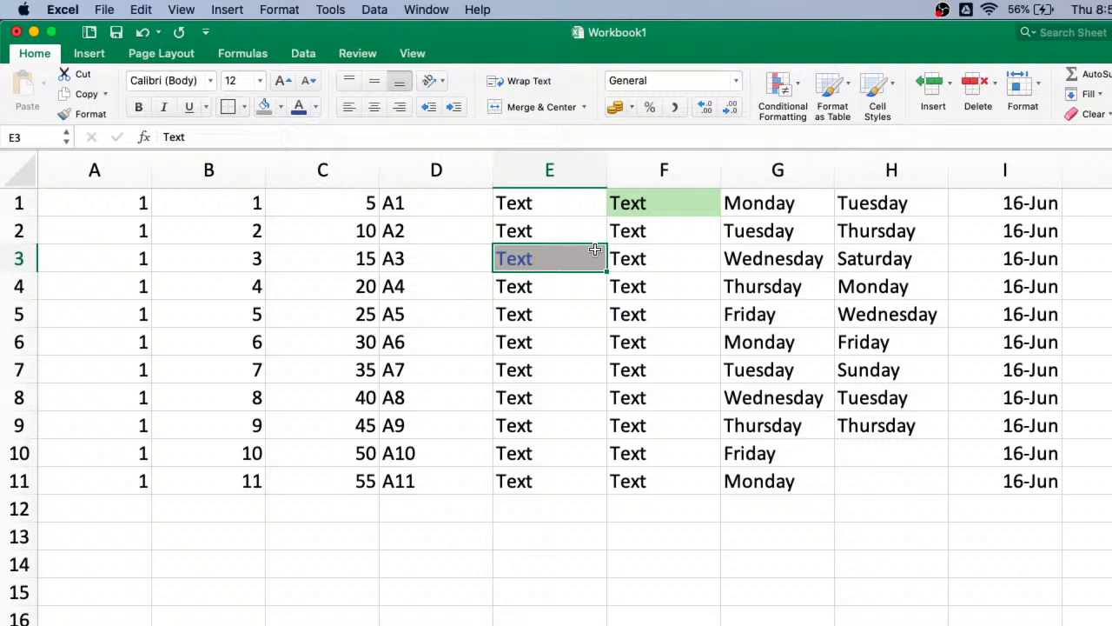
- Present the tutorial deck, advance to the Cell Autofill slide, then return to Excel
key("ctrl+Right")
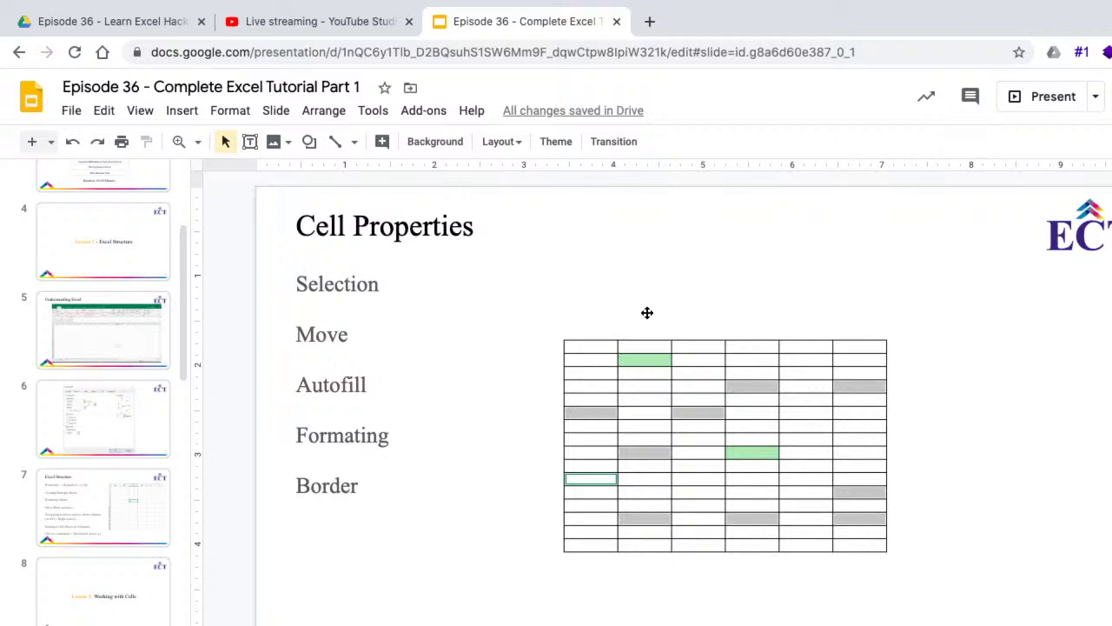
left_click(1034, 110)
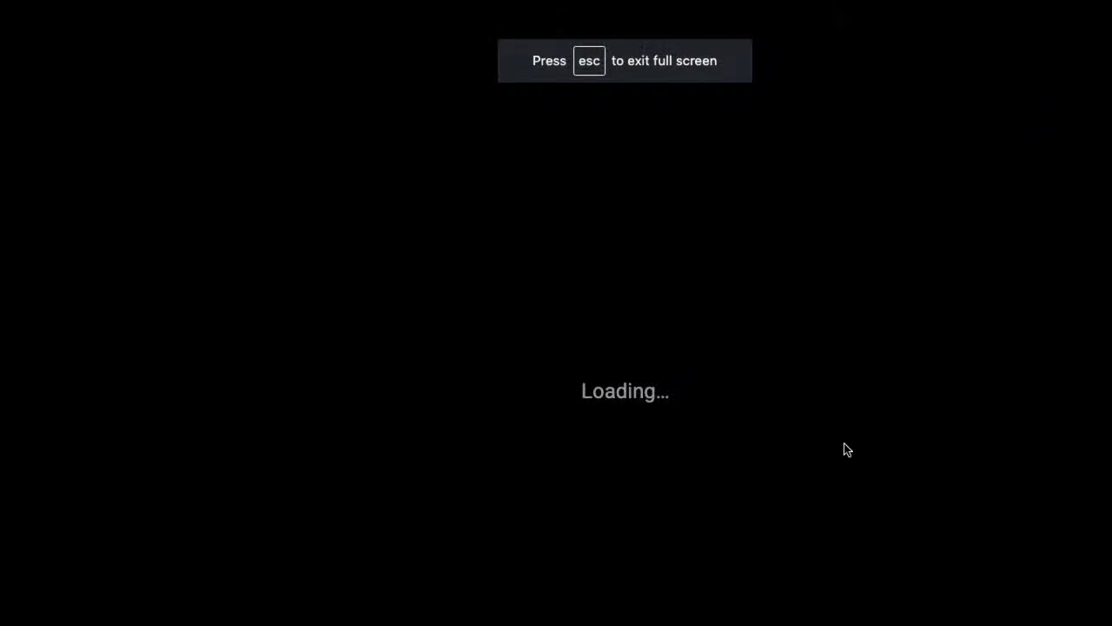
key("Right")
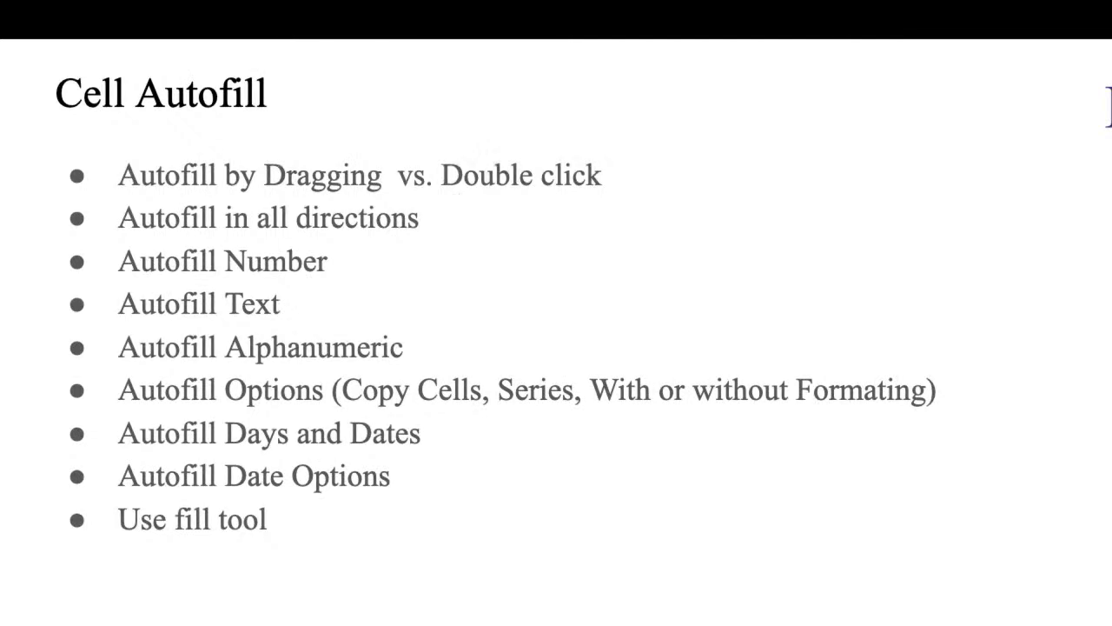
key("Escape")
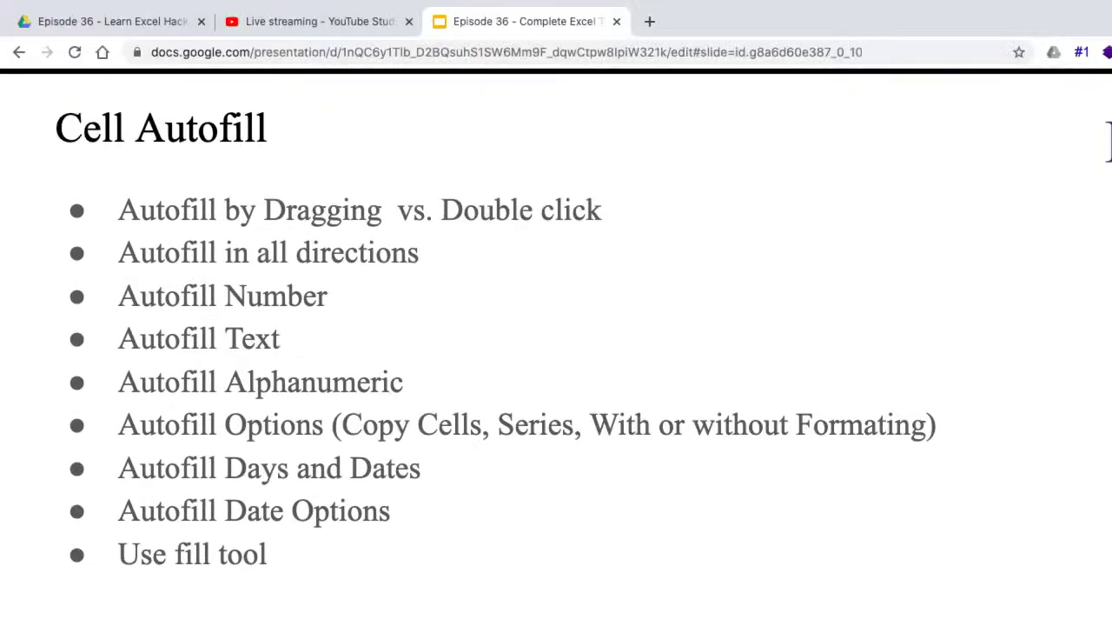
key("ctrl+Left")
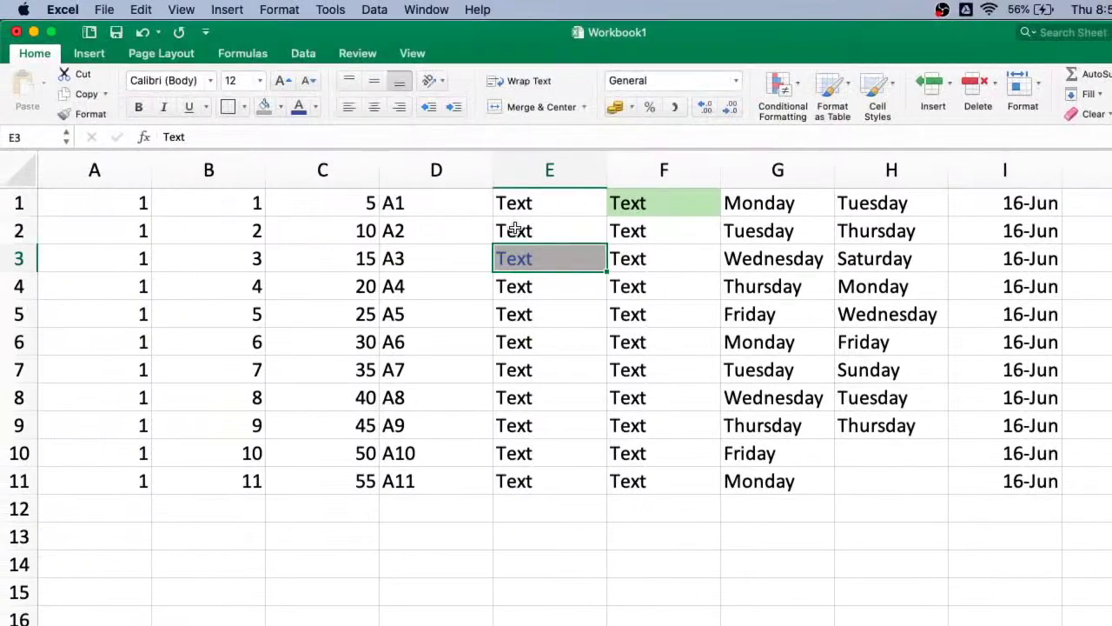
scroll(514, 228, "down", 5)
scroll(266, 322, "up", 3)
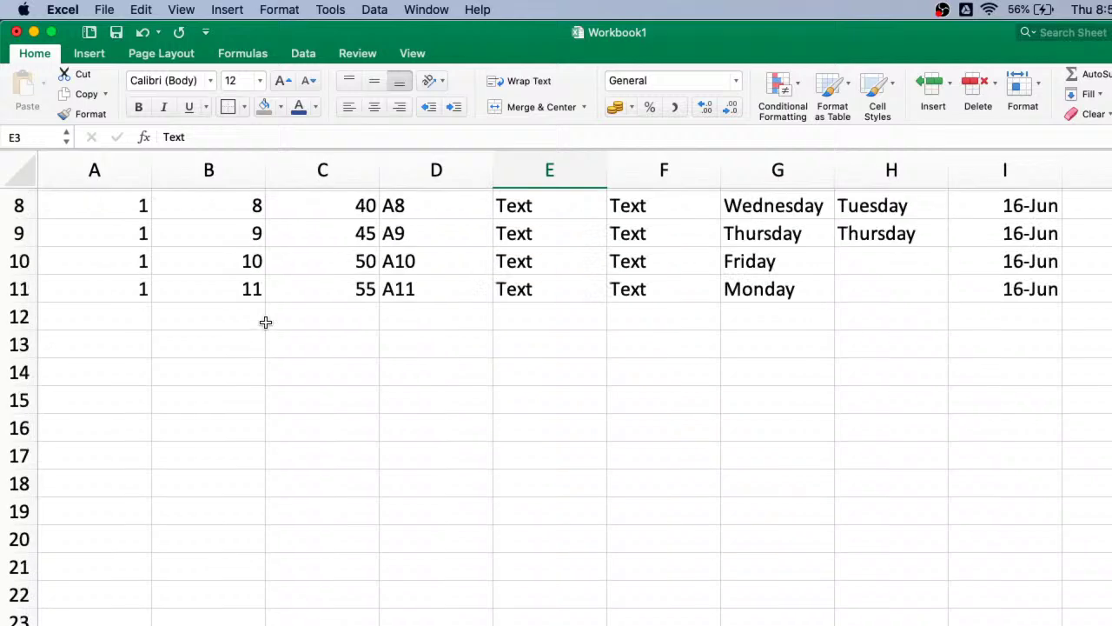
- Revisit the Cell Autofill slide in the slideshow and come back to Workbook1
key("ctrl+Right")
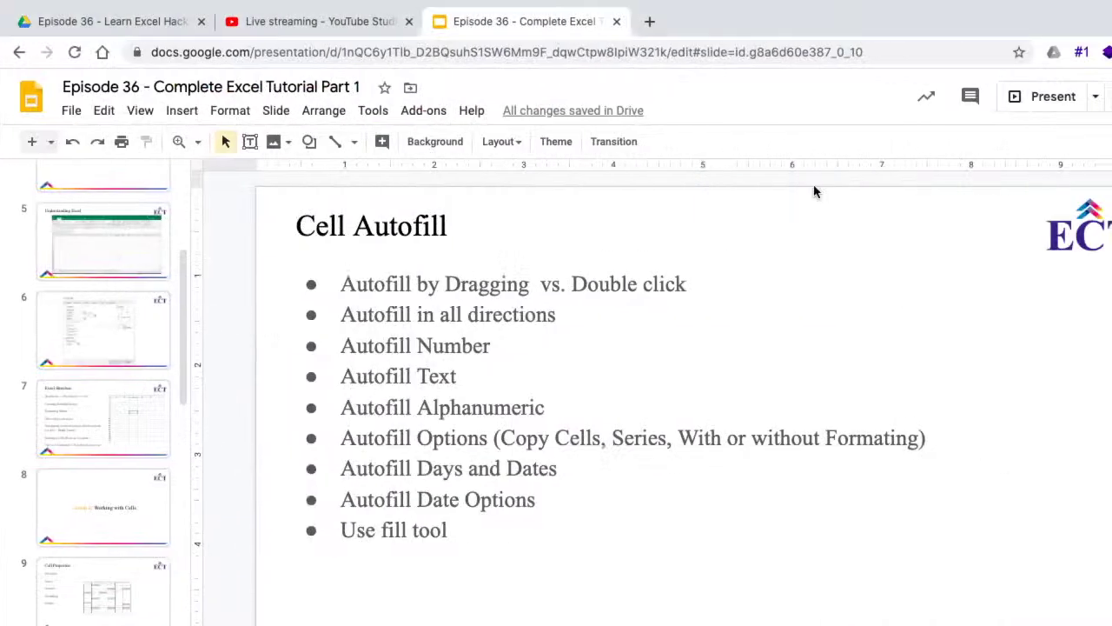
left_click(1053, 92)
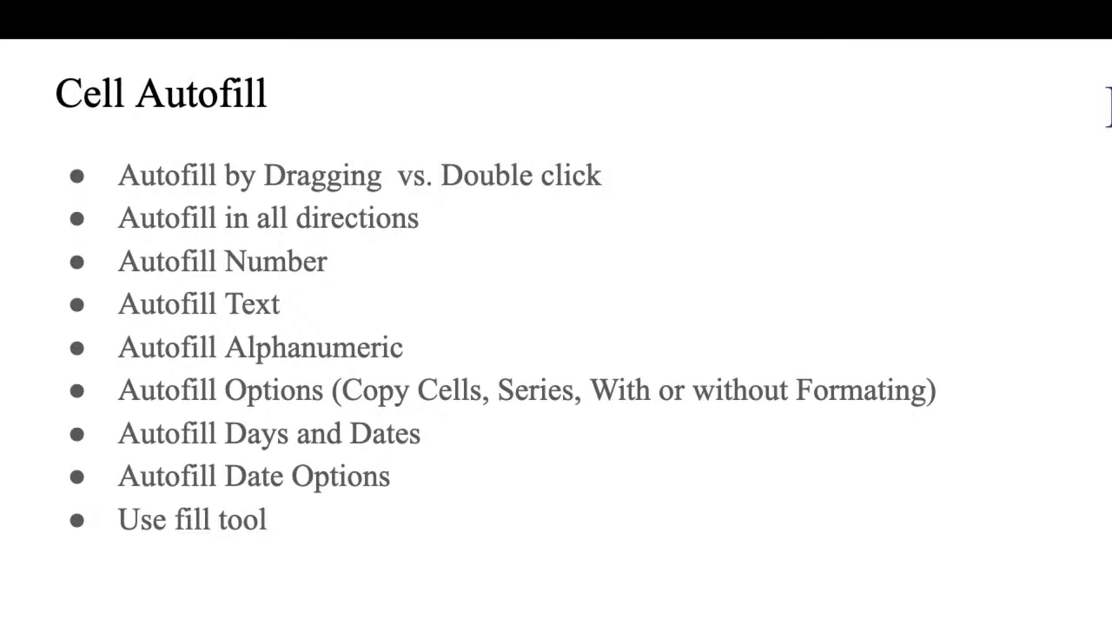
key("Escape")
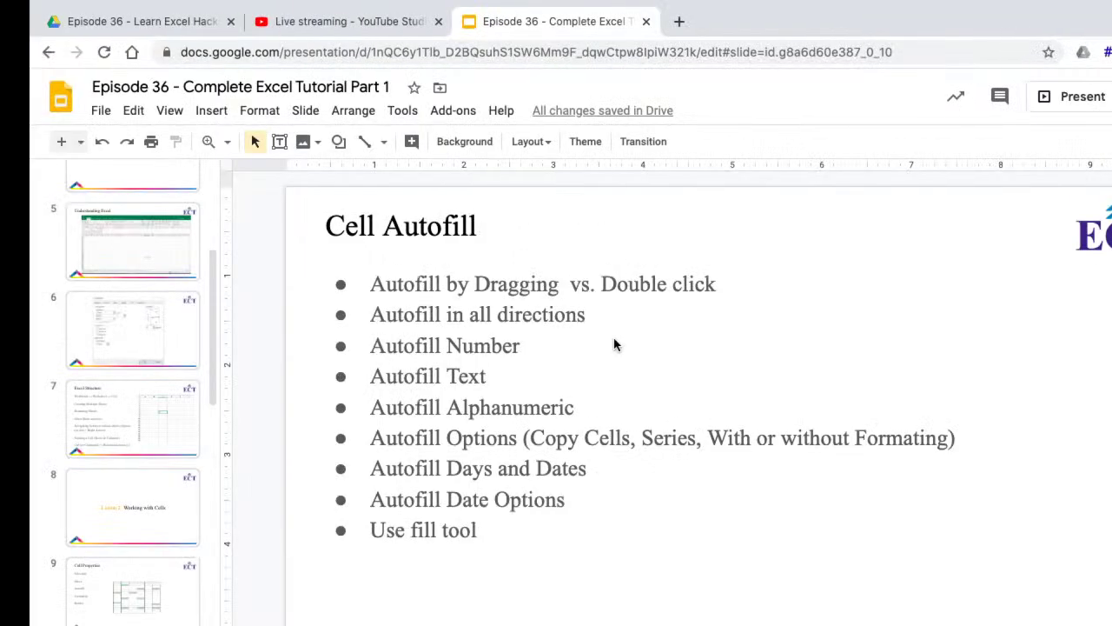
key("super+Tab")
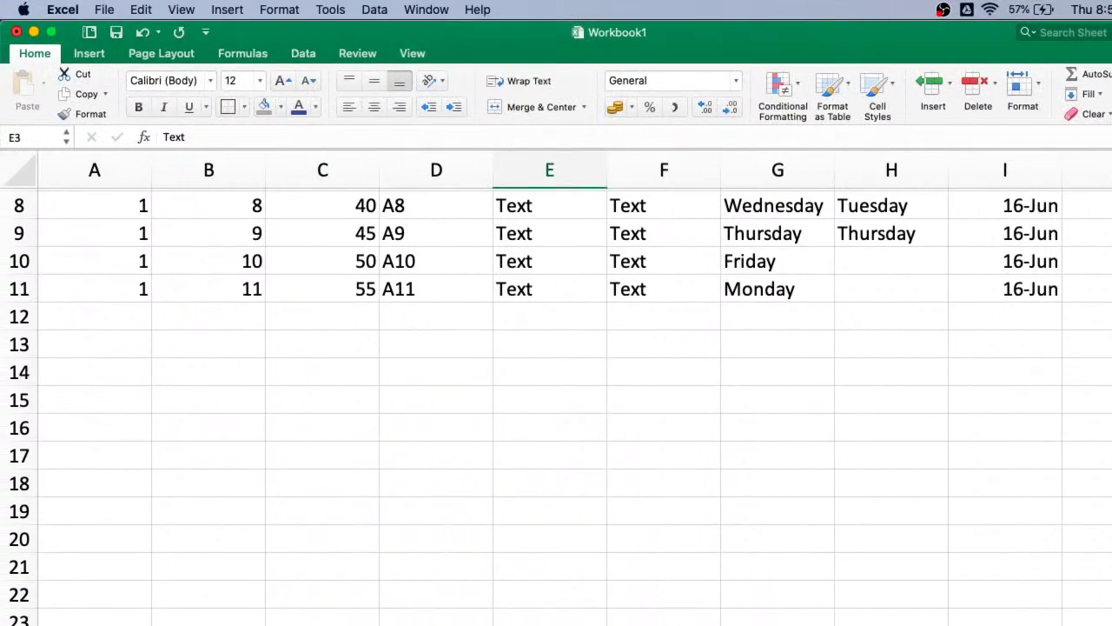
scroll(165, 529, "down", 5)
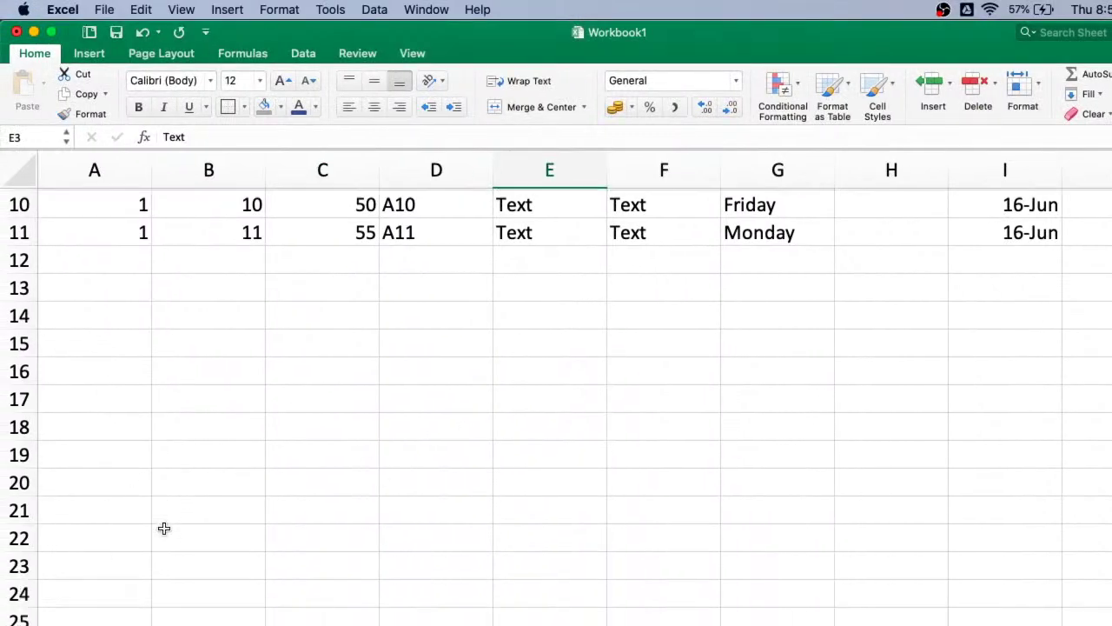
scroll(253, 338, "up", 10)
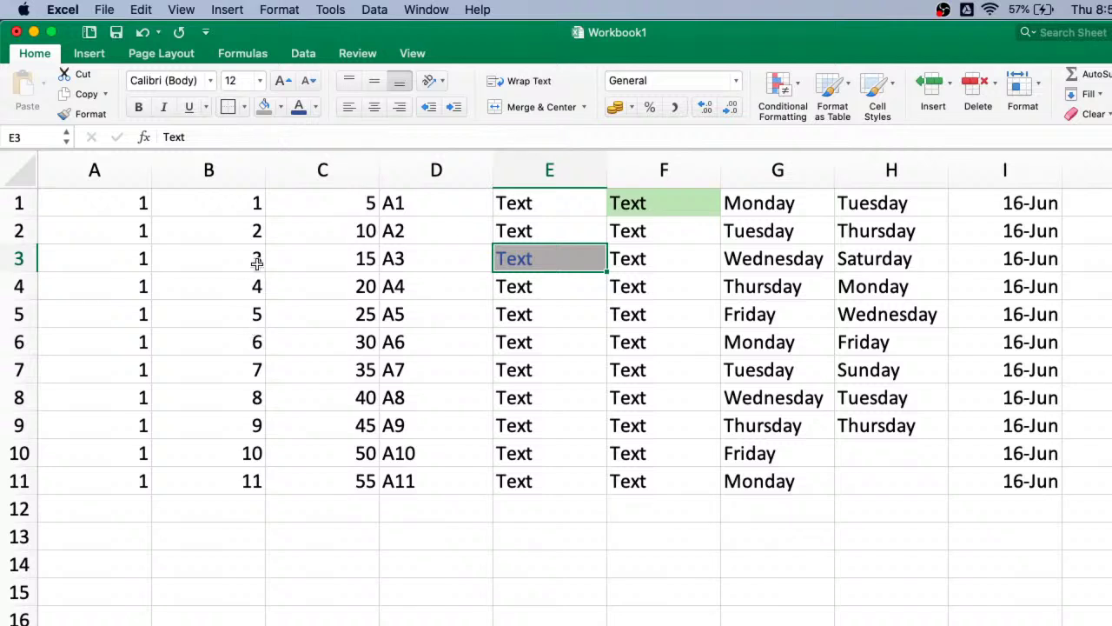
- Enter 3, 5 and 7 into B2, B3 and B4 below the 1 in B1
left_click(261, 199)
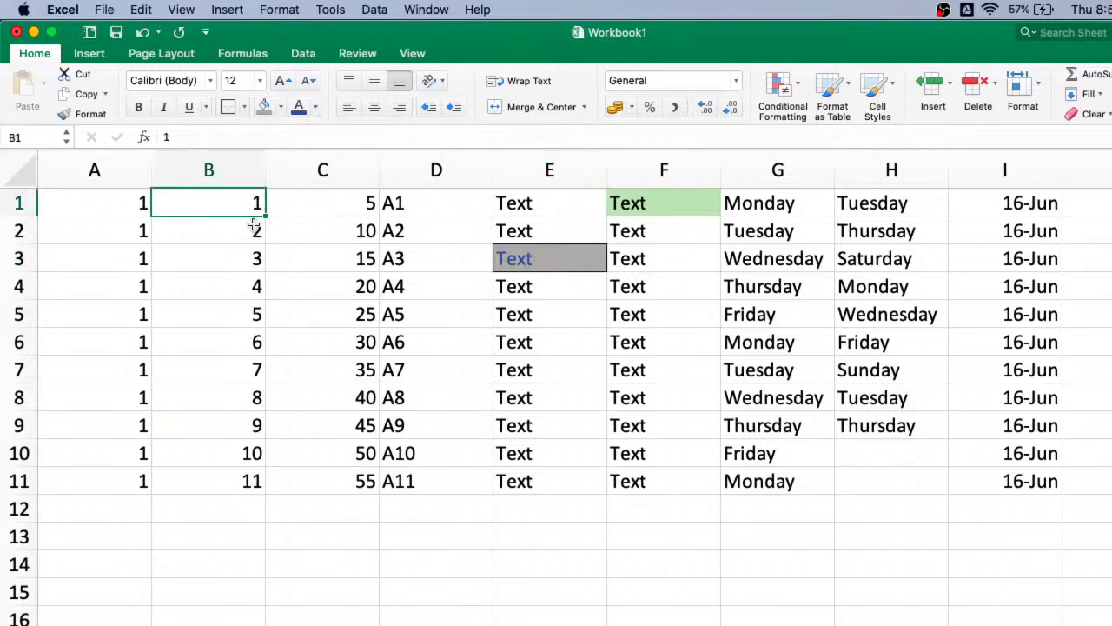
left_click(247, 481)
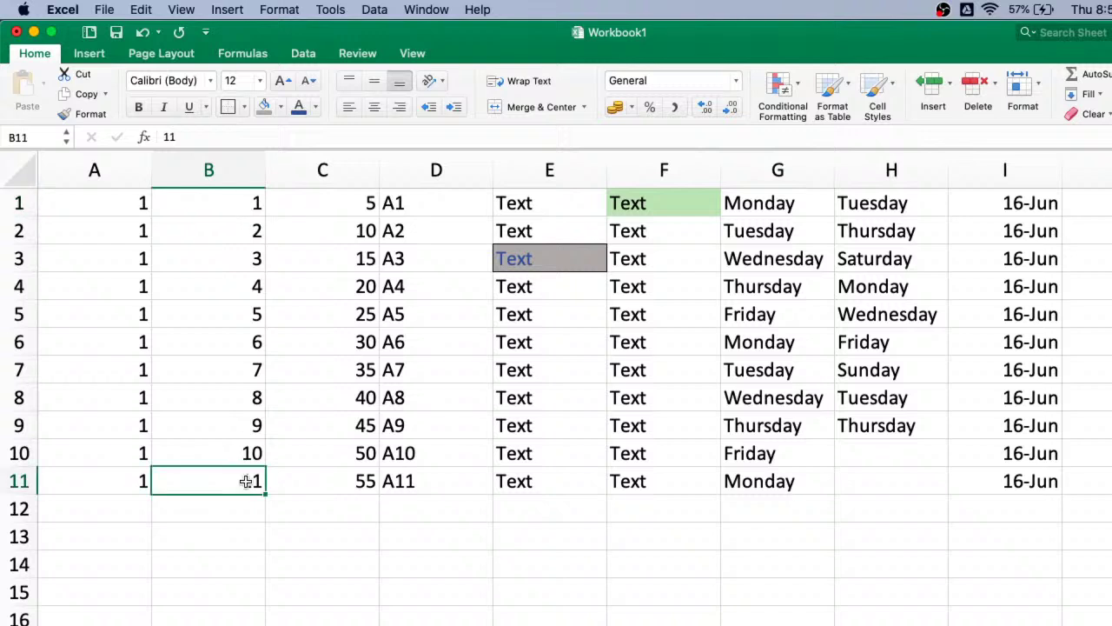
left_click(247, 210)
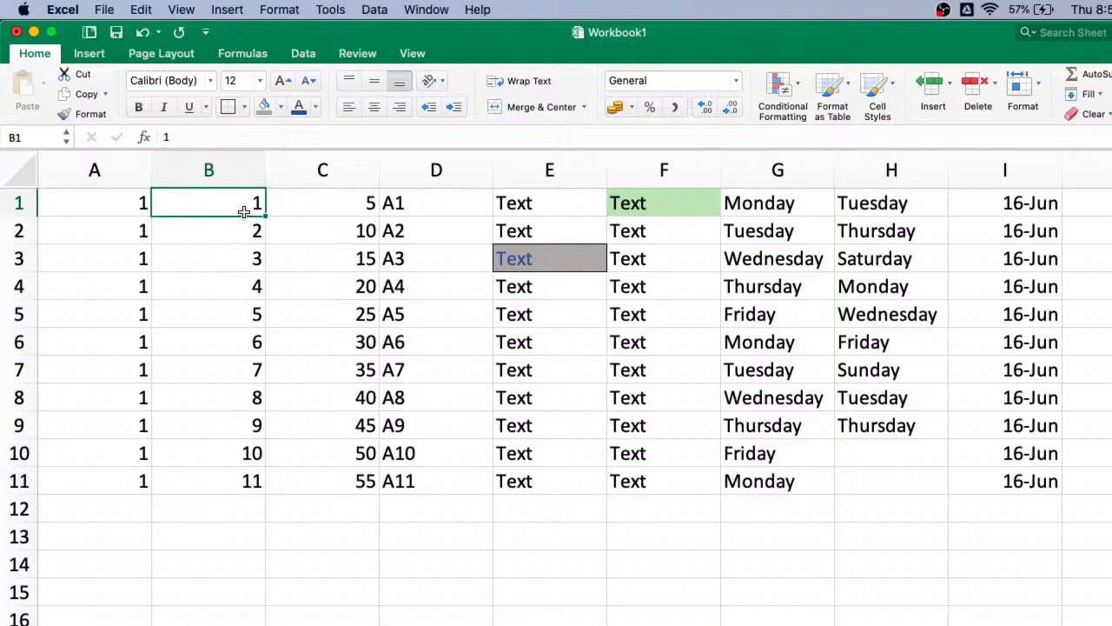
left_click(247, 235)
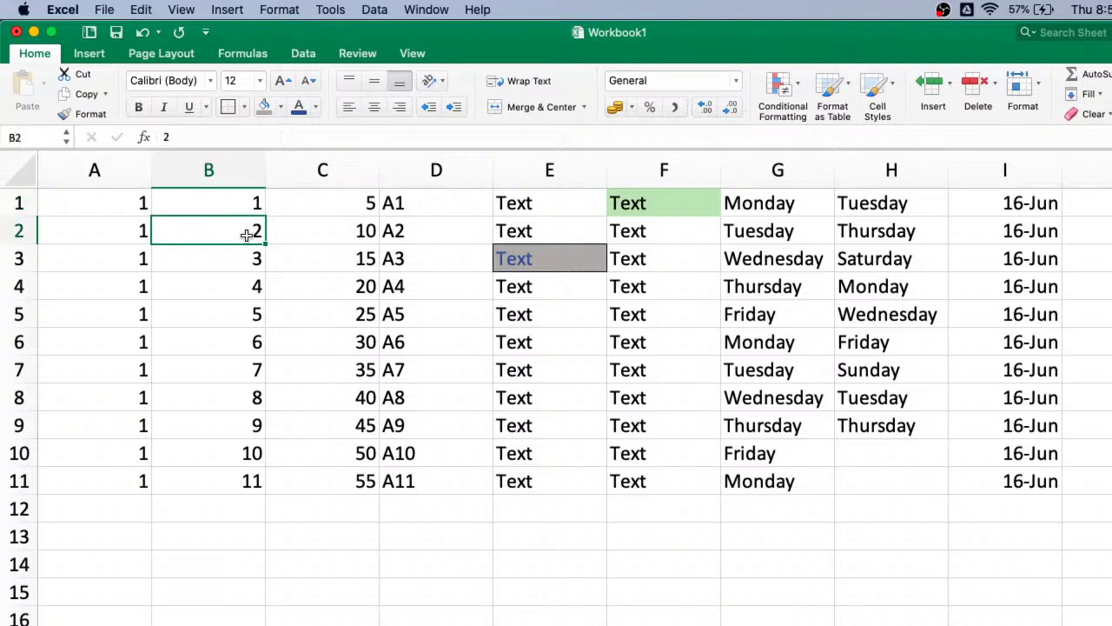
type("3")
key("Return")
type("5")
key("Return")
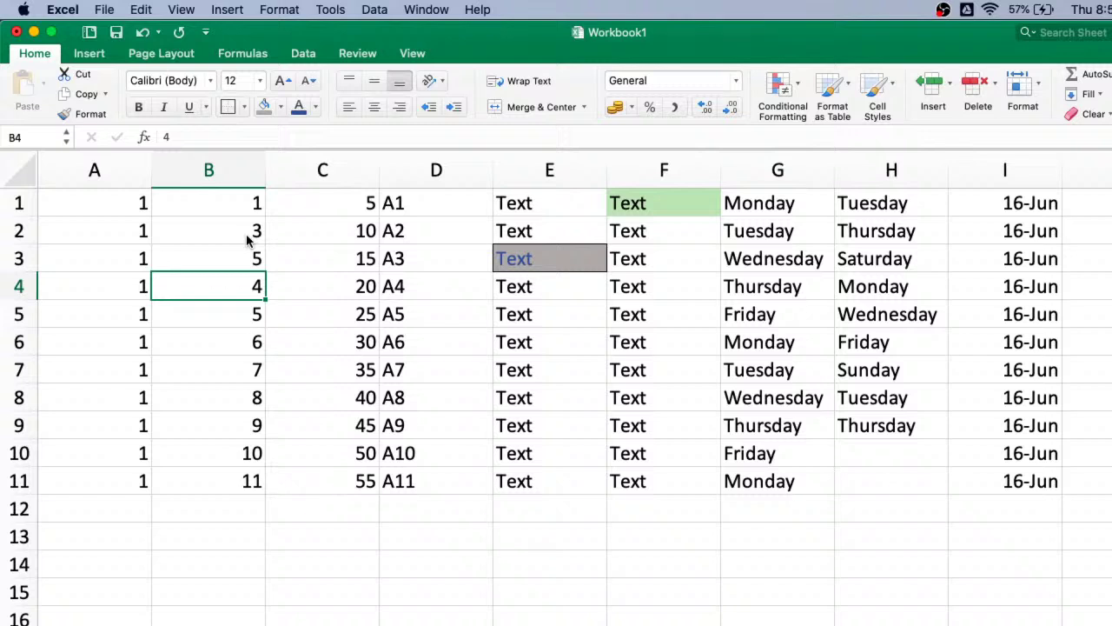
type("7")
key("Return")
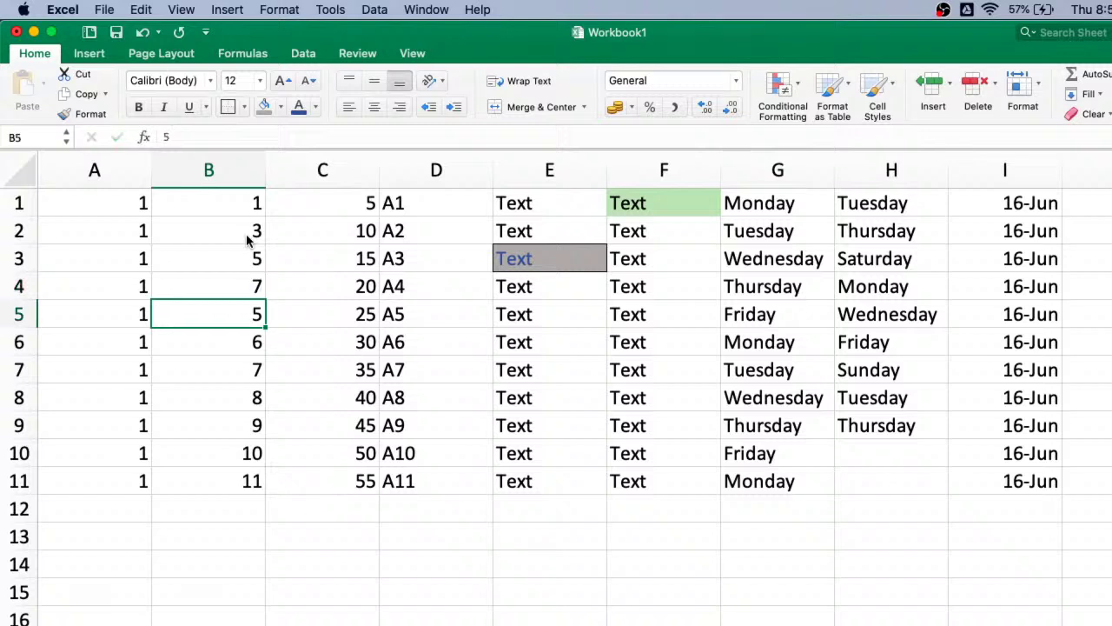
- Select B1:B4 and drag the fill handle down to extend the odd series to B11
key("Up")
key("Up")
key("Up")
key("Up")
key("shift+Down")
key("shift+Down")
key("shift+Down")
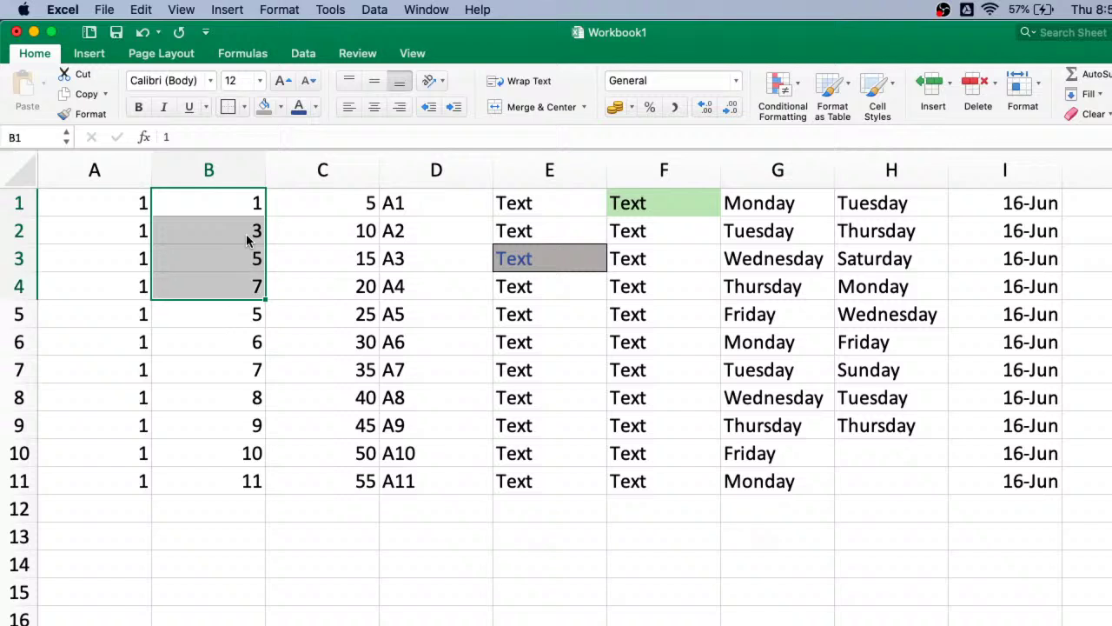
left_click_drag(264, 299, 266, 483)
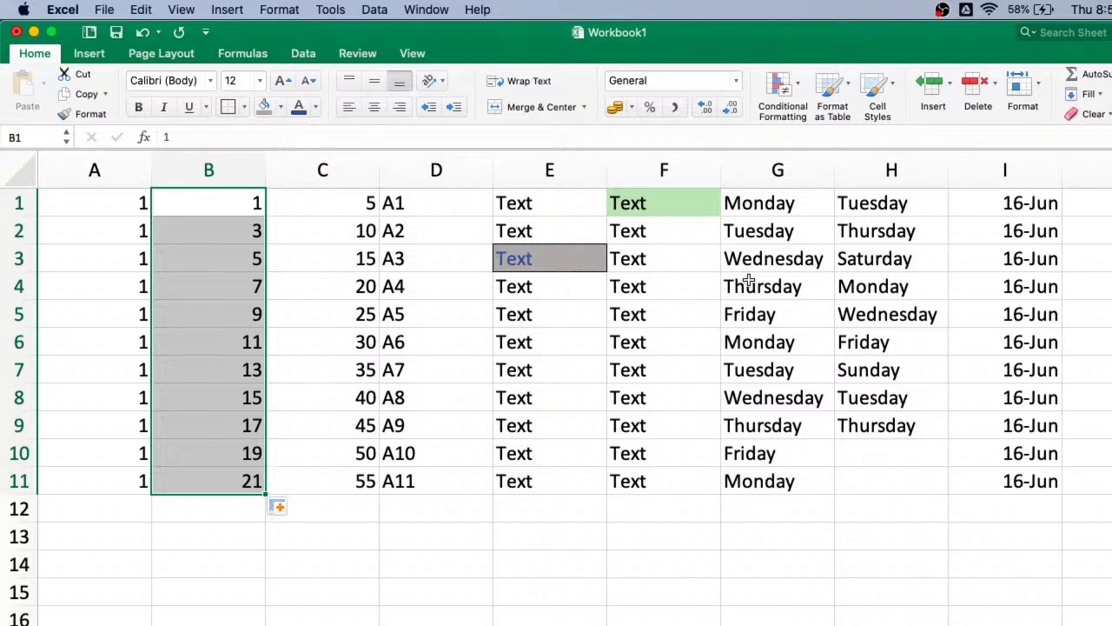
- Use Fill Down to copy B1's value of 1 through B11
left_click(1100, 95)
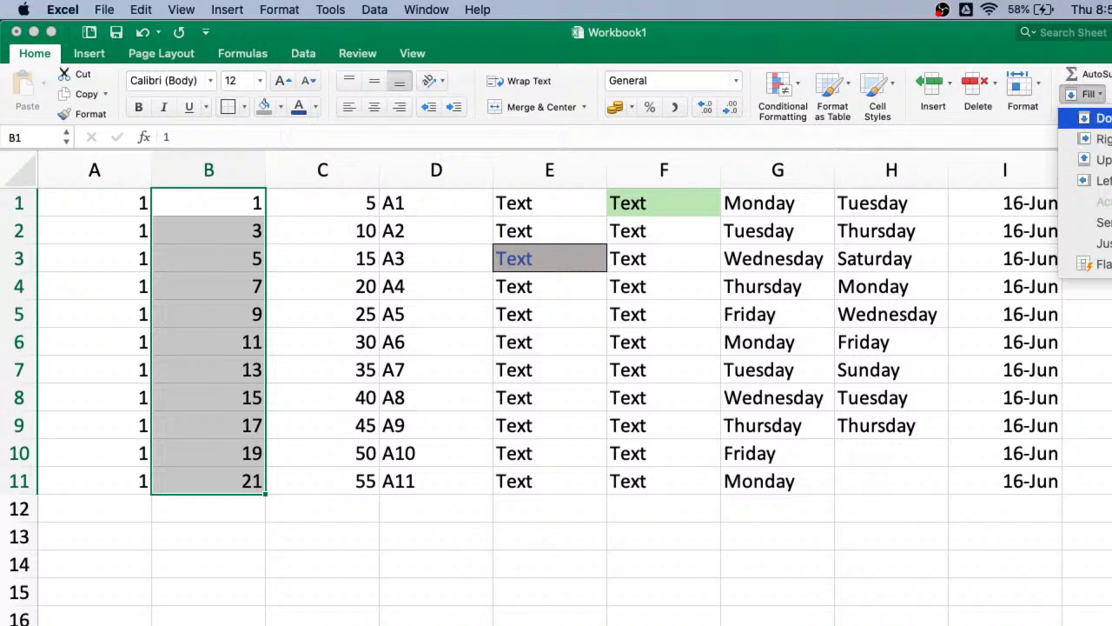
left_click(1100, 118)
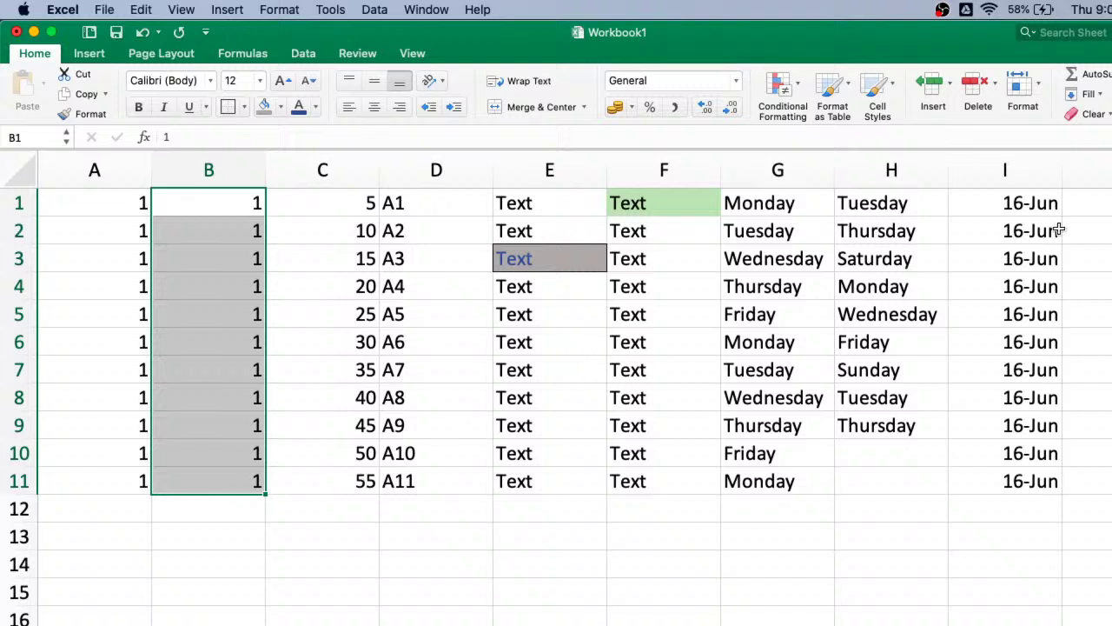
left_click(1097, 96)
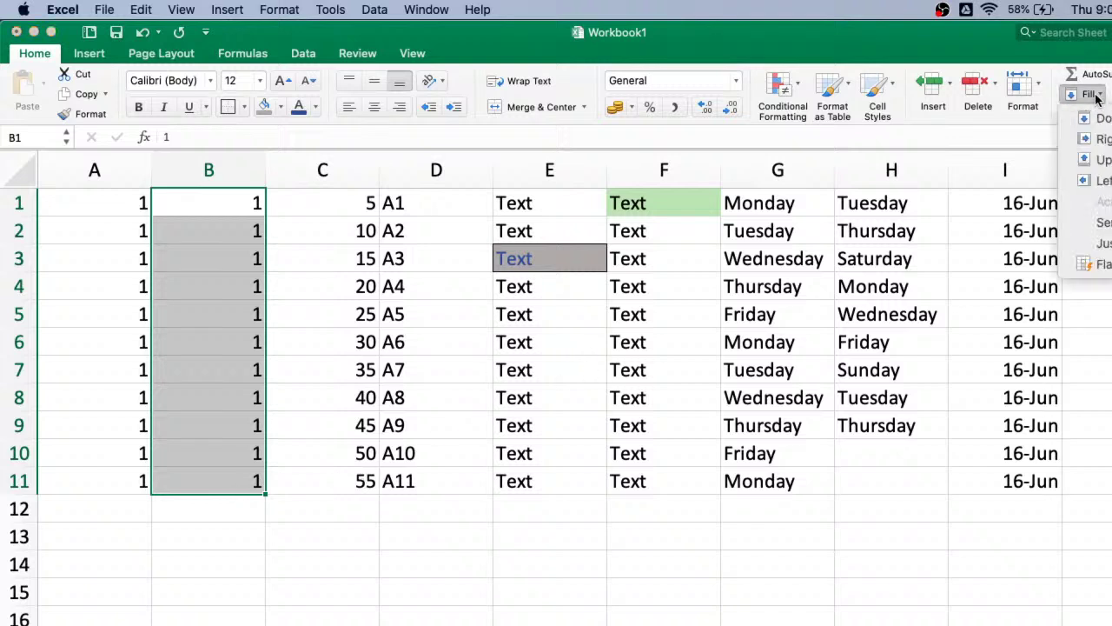
- Fill column B with a Series of step 2 and stop 100, giving odd numbers 1 to 21
left_click(1104, 223)
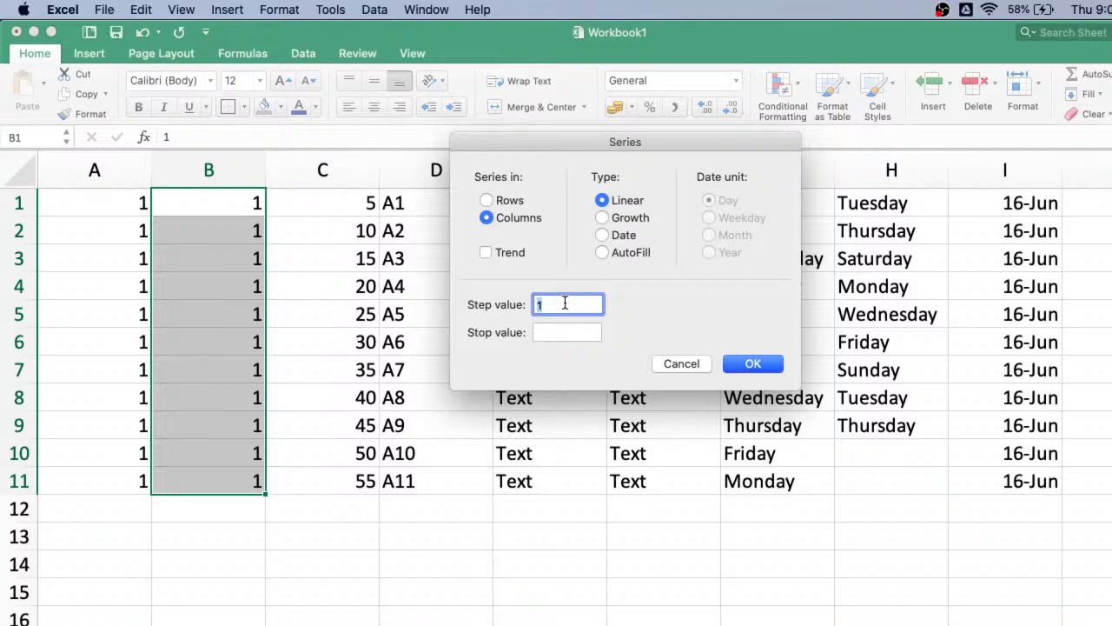
type("2")
left_click(554, 329)
type("1001")
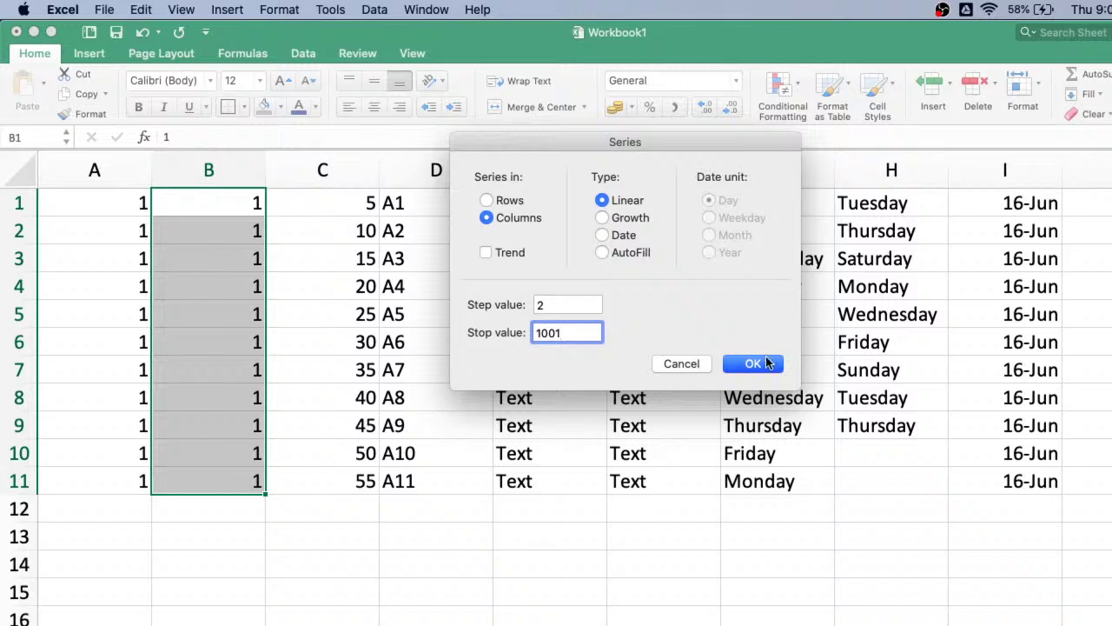
left_click(768, 363)
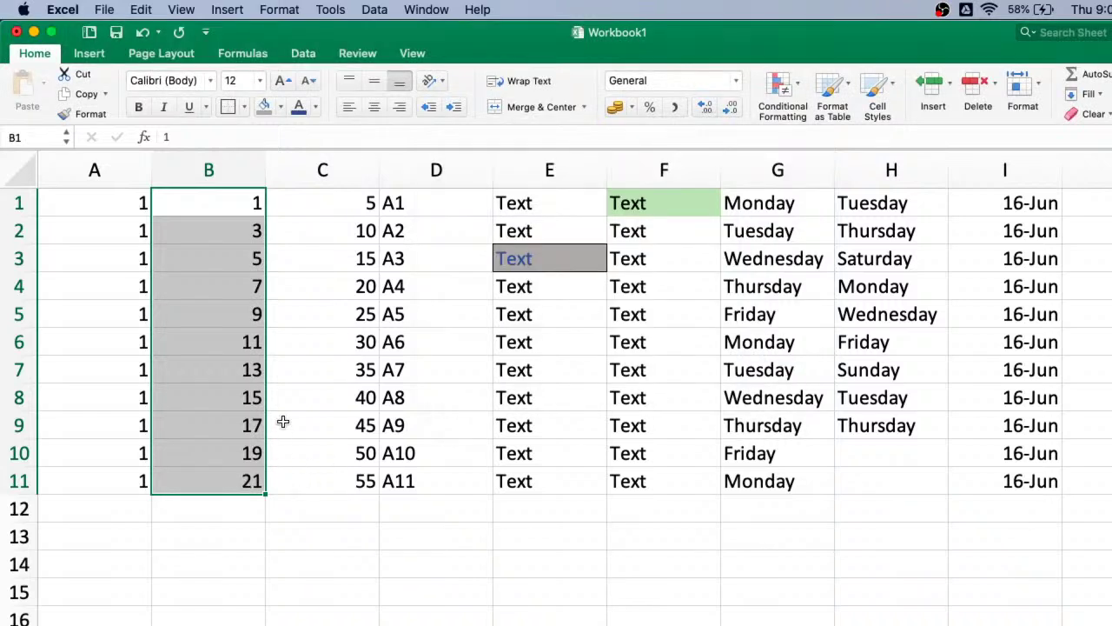
scroll(282, 422, "down", 2)
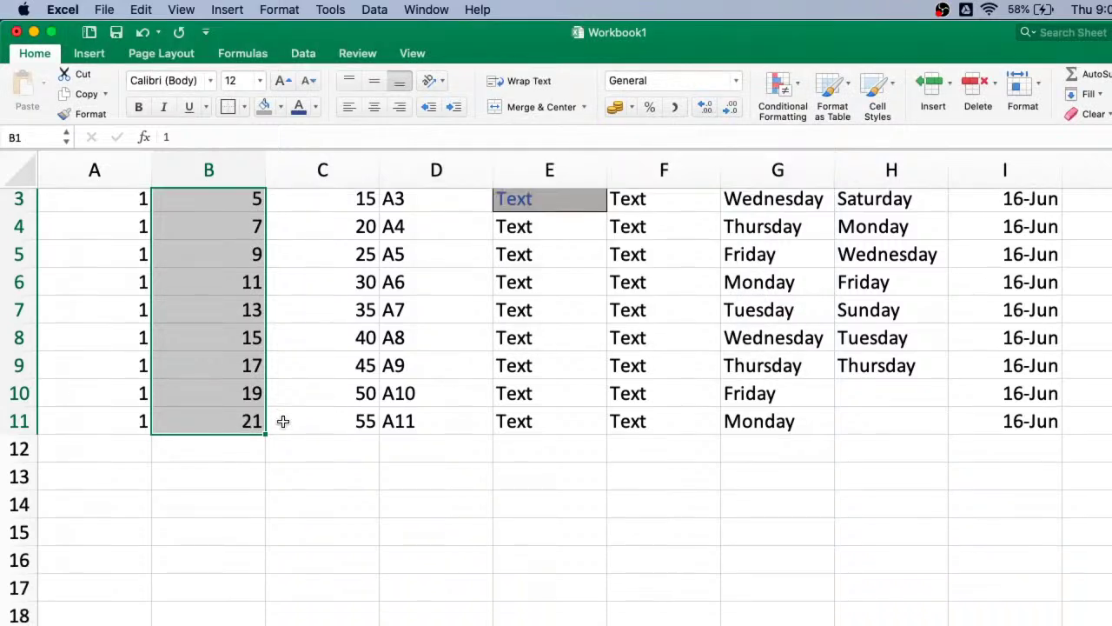
scroll(282, 422, "up", 2)
left_click(241, 203)
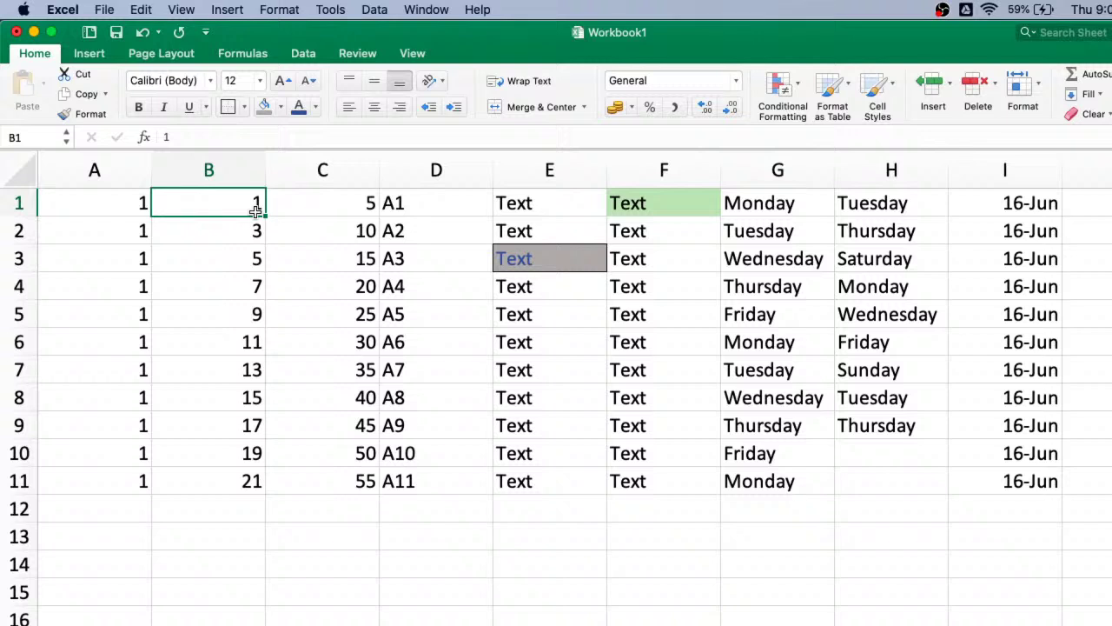
- Fill row 1 across with an odd-number Series, step 2, stop 1001
left_click(1099, 96)
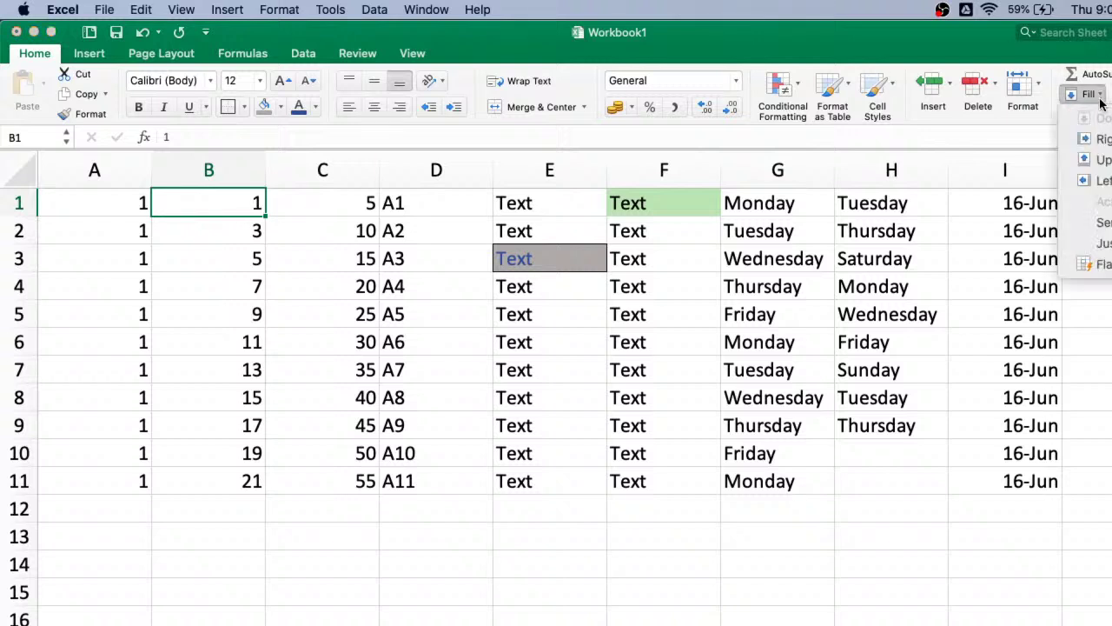
left_click(1096, 222)
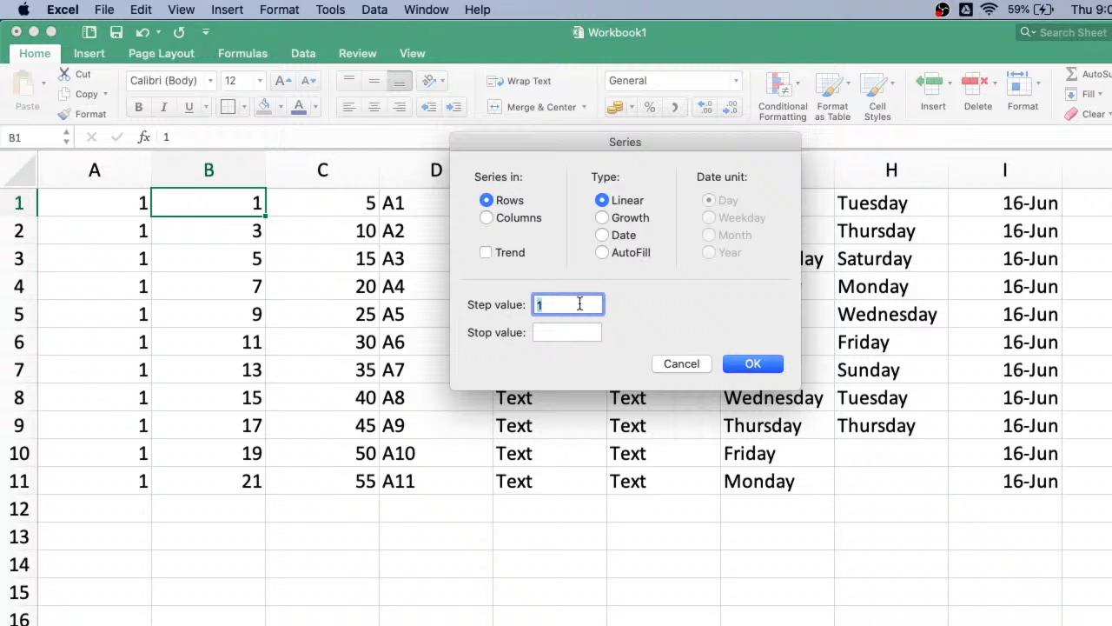
type("2")
left_click(563, 335)
type("1001")
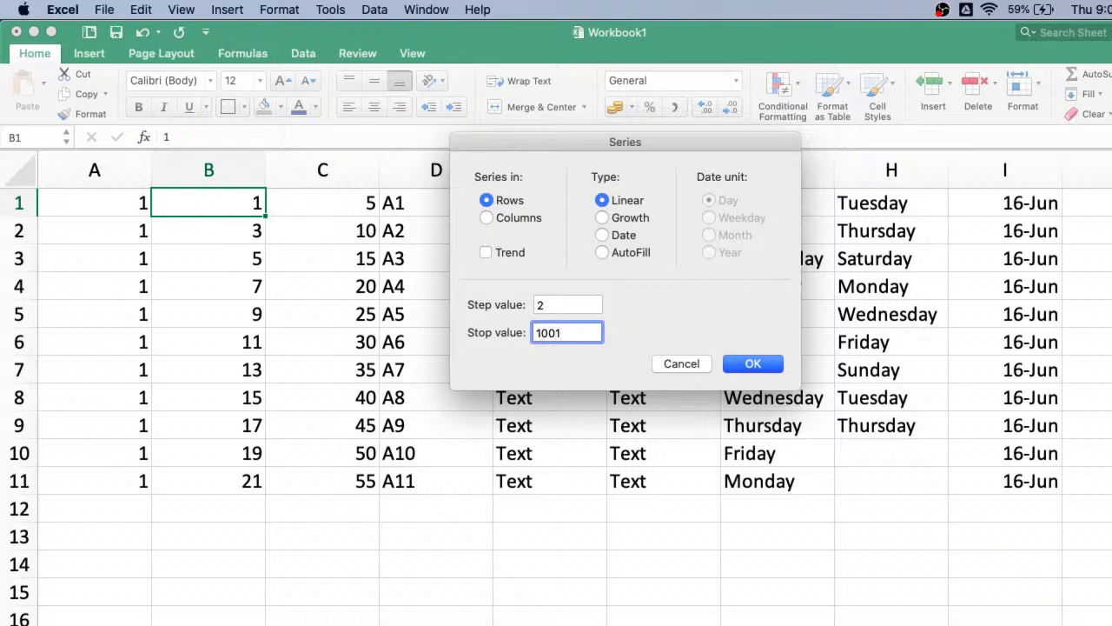
left_click(758, 365)
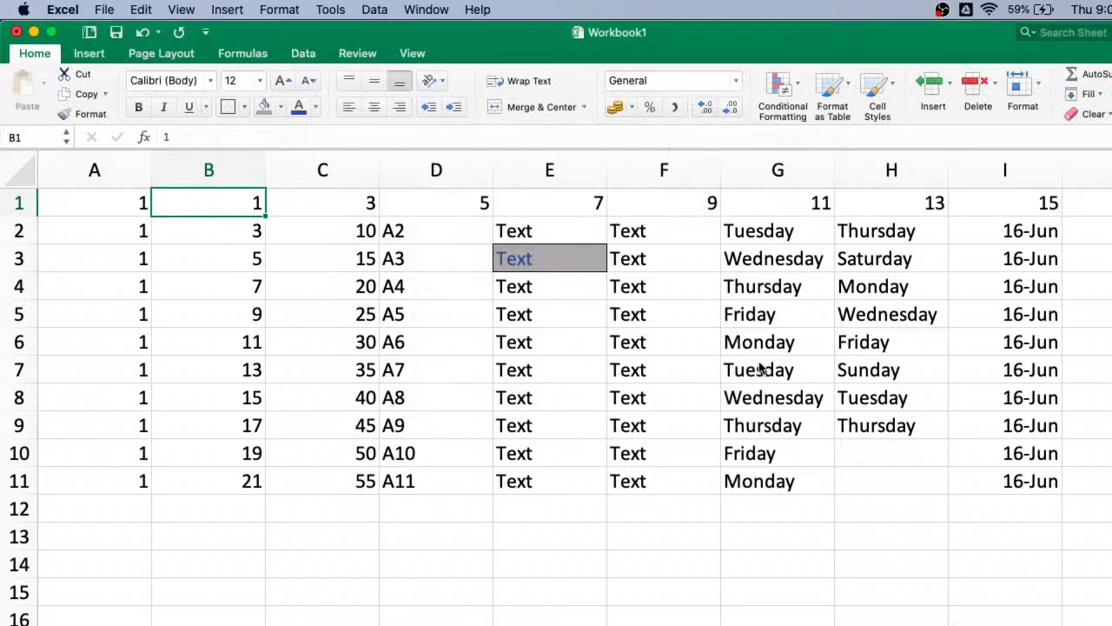
scroll(348, 385, "down", 5)
scroll(348, 385, "up", 5)
- Clear column B from B2 downward, leaving only the 1 in B1
left_click(245, 226)
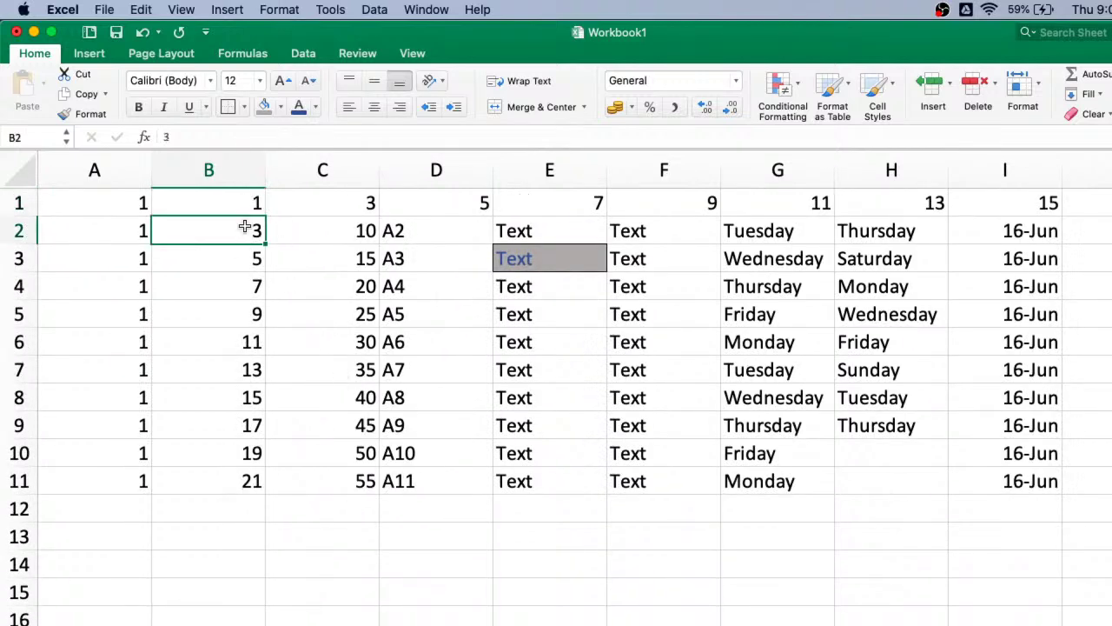
key("super+shift+Down")
key("super+shift+Down")
key("Delete")
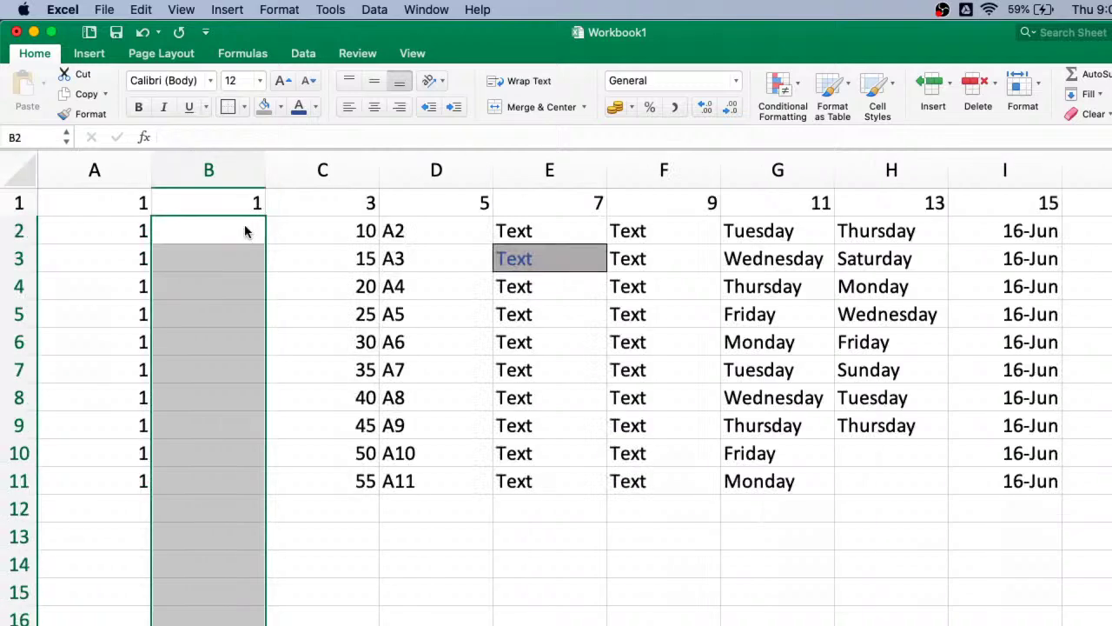
- From B1, fill a Columns Series down column B with step 2 and stop 1001
left_click(290, 390)
scroll(291, 390, "down", 1)
scroll(290, 390, "up", 1)
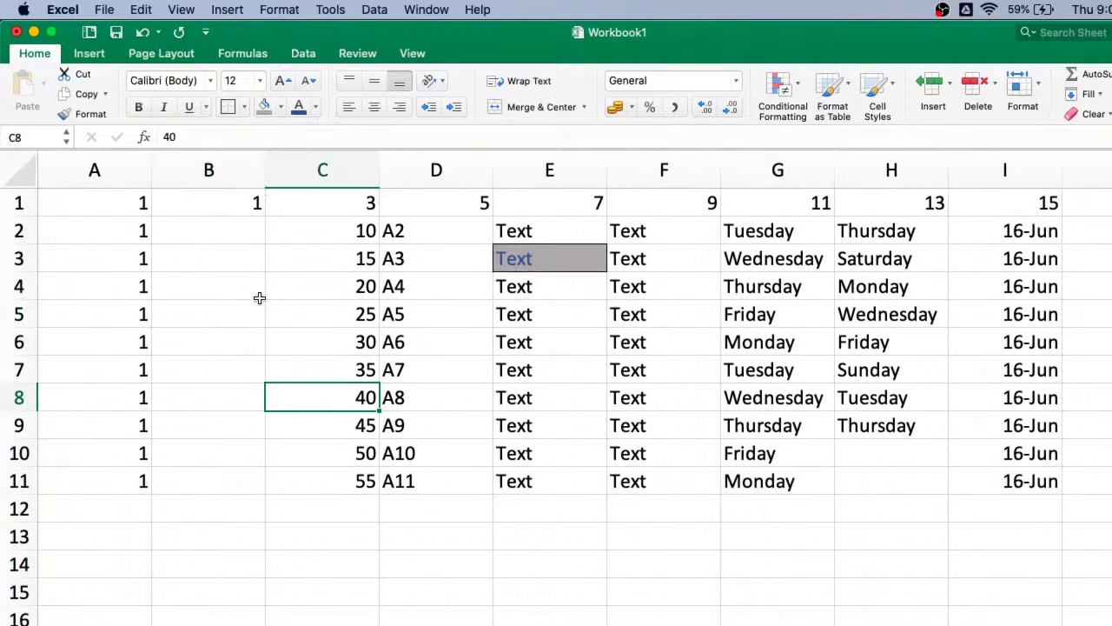
left_click(249, 208)
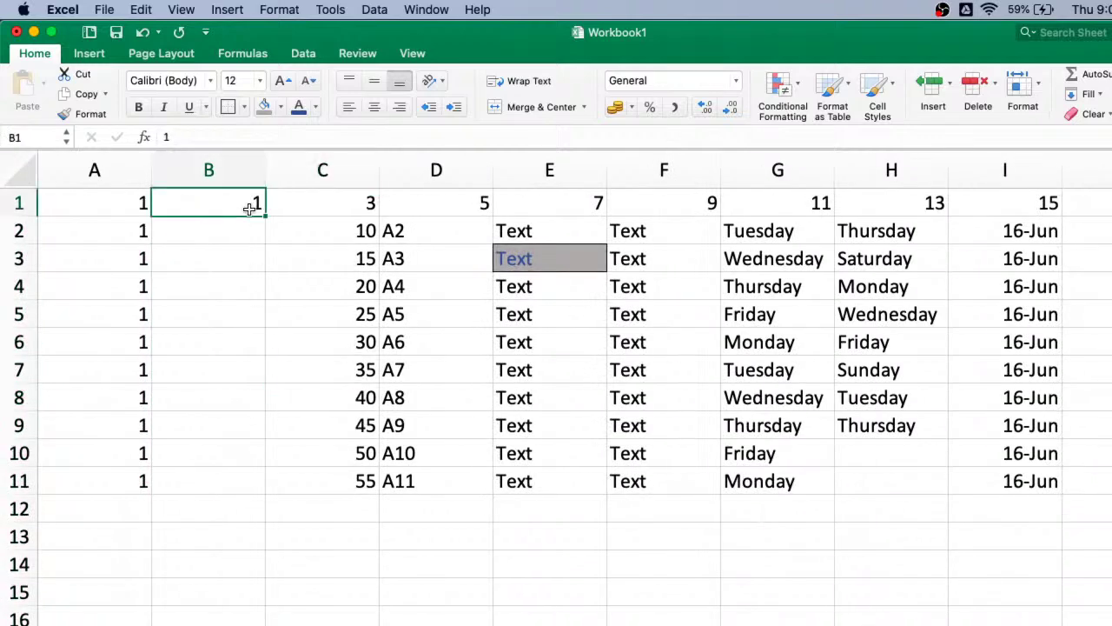
left_click(1091, 94)
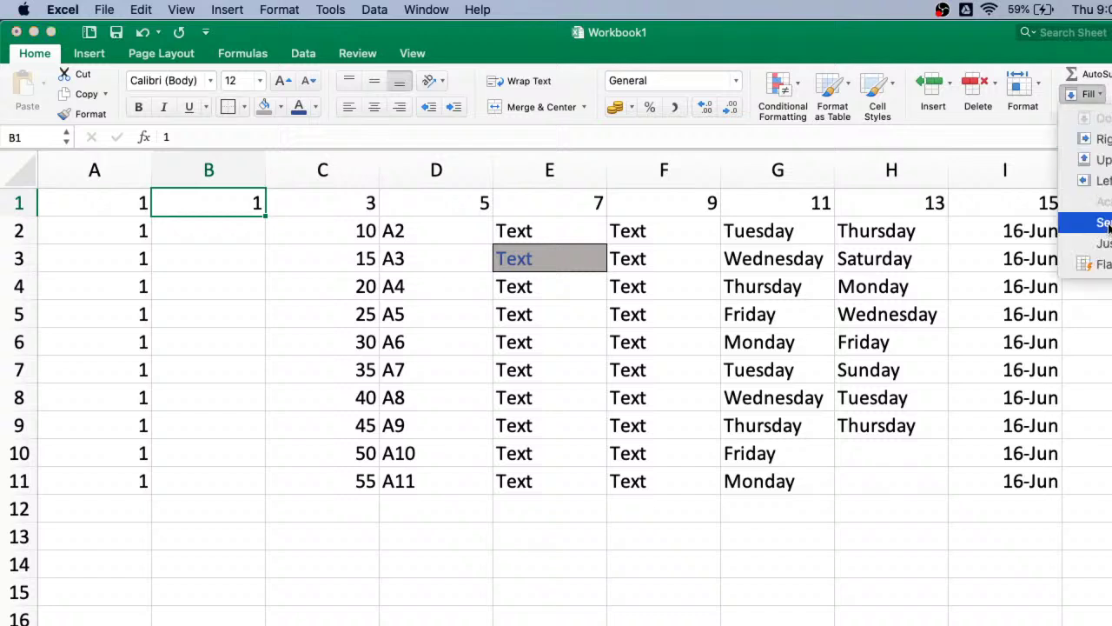
left_click(1104, 223)
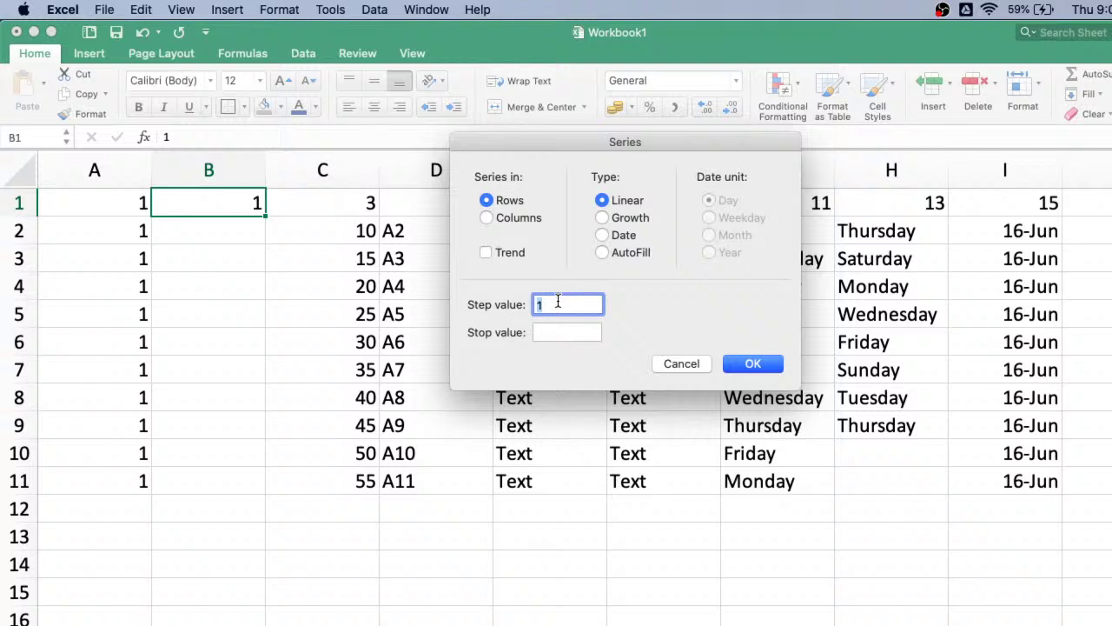
type("2")
left_click(551, 331)
type("1001")
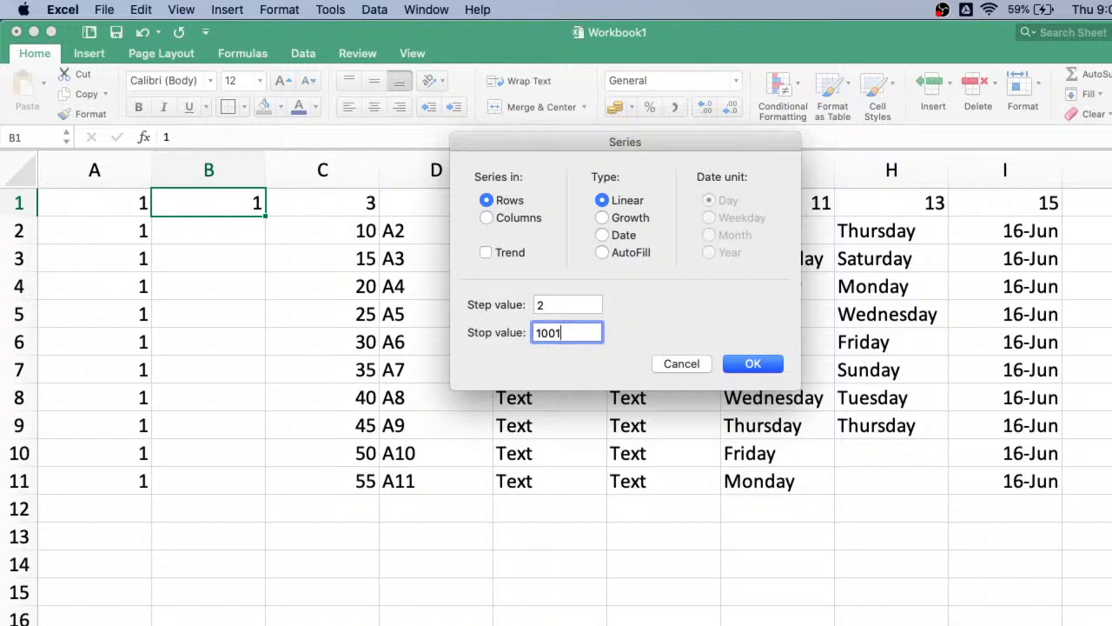
left_click(487, 218)
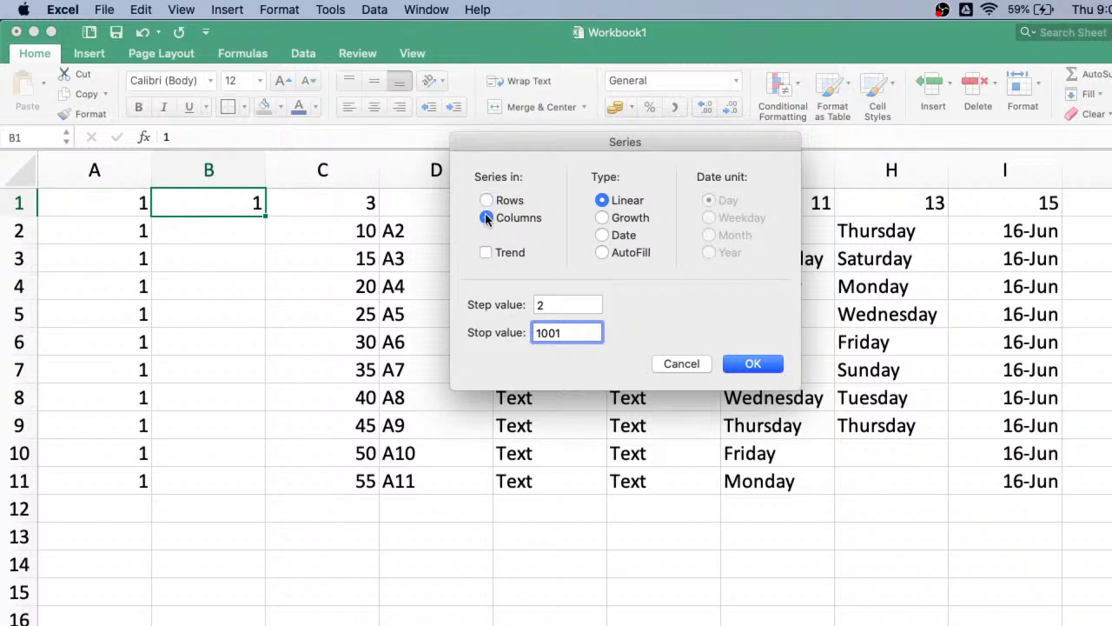
left_click(750, 365)
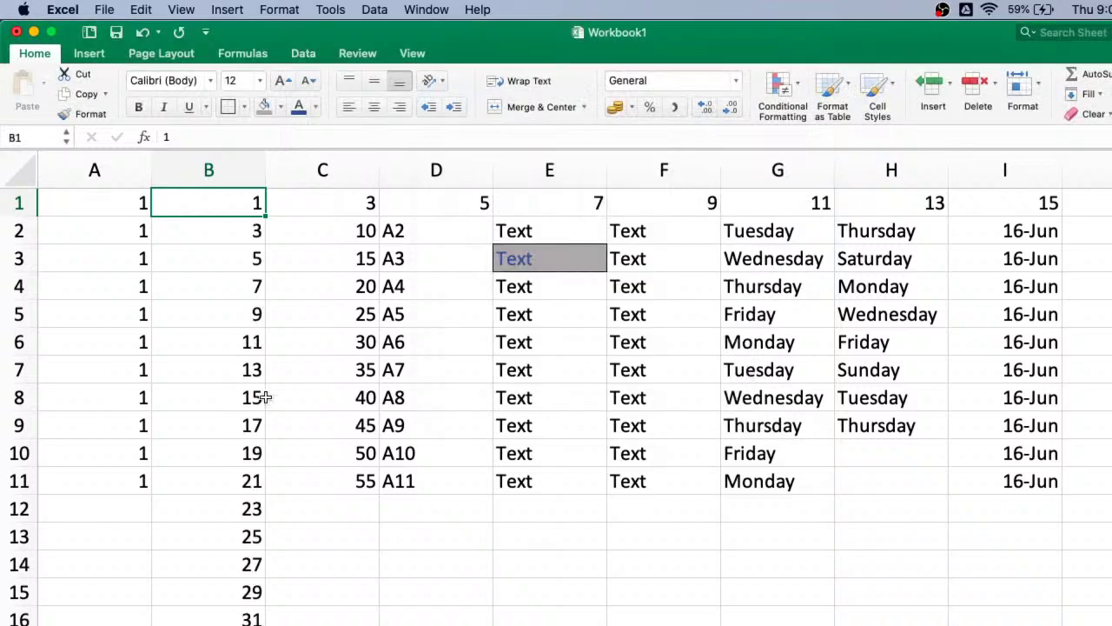
scroll(252, 398, "down", 20)
scroll(250, 402, "down", 20)
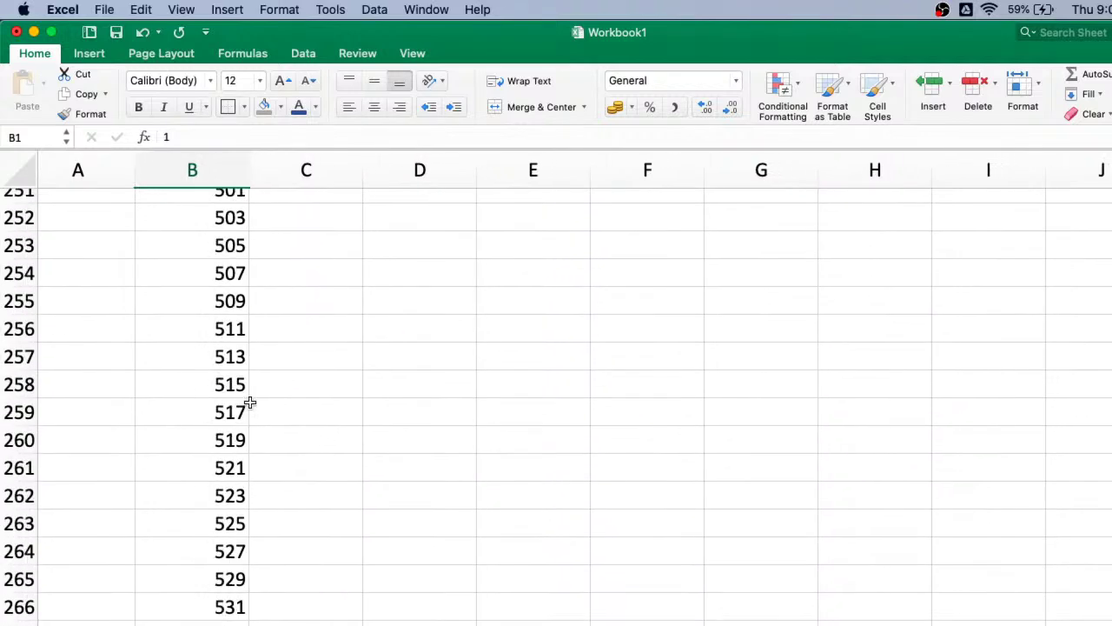
scroll(249, 402, "up", 15)
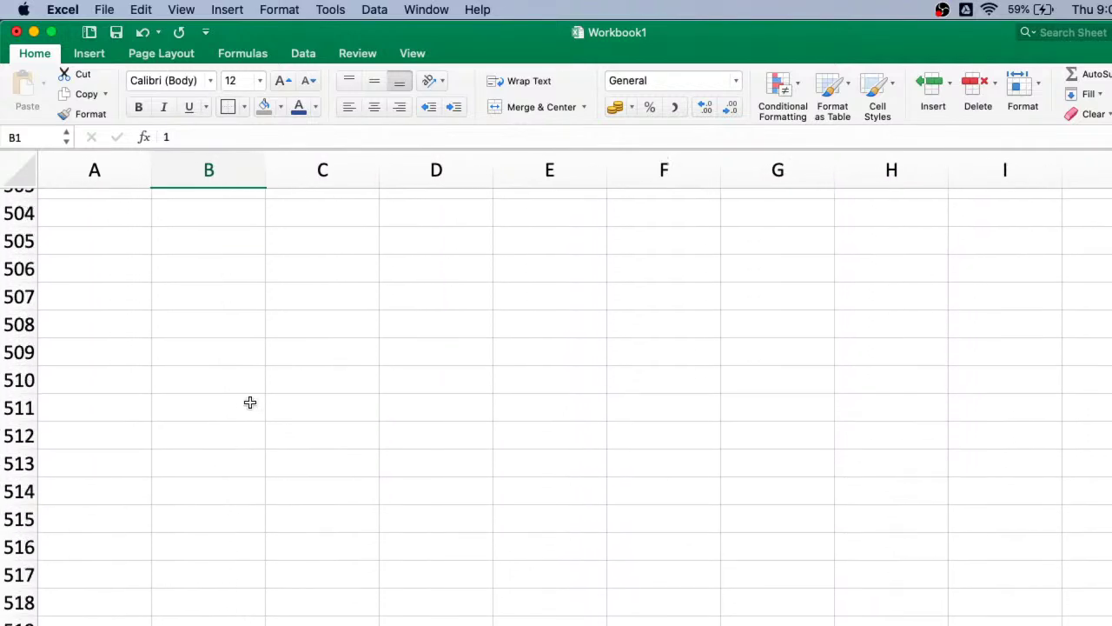
left_click(251, 504)
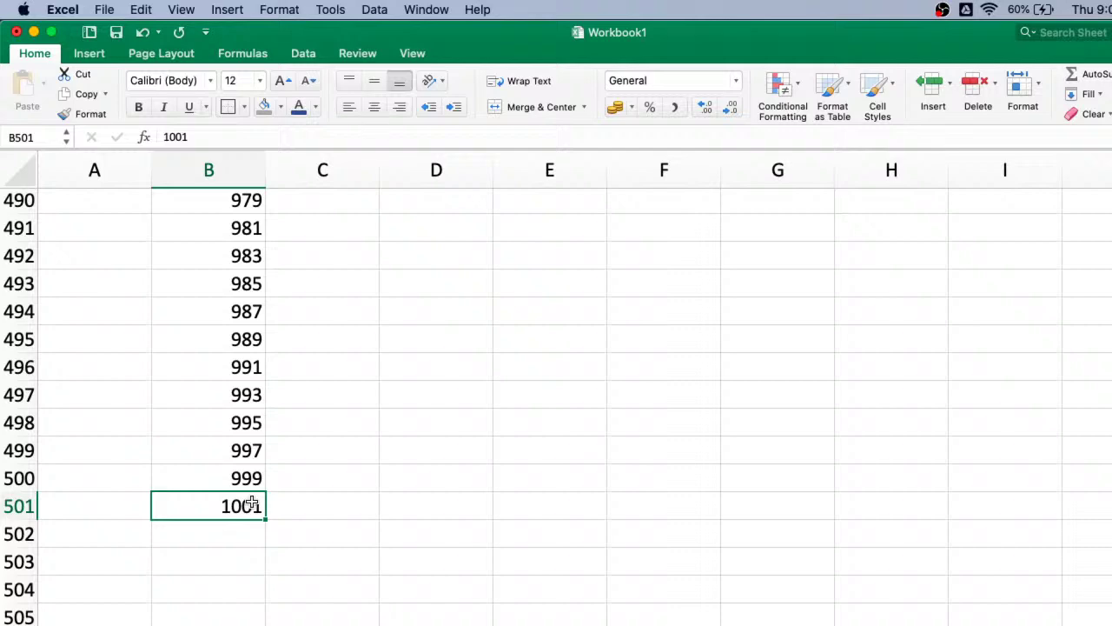
scroll(380, 418, "up", 15)
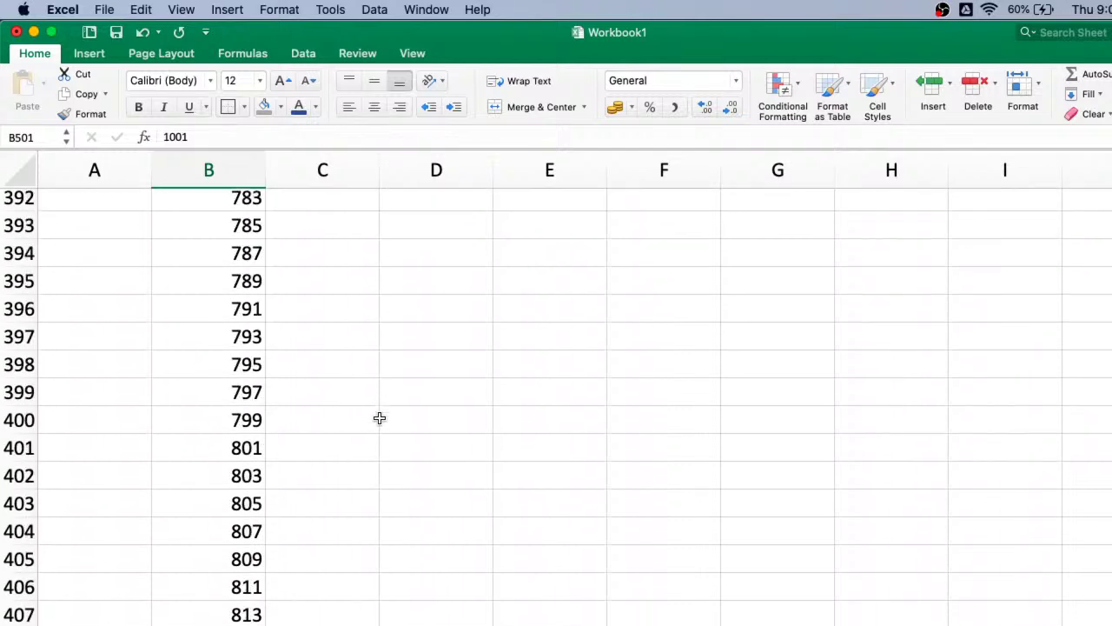
scroll(380, 418, "up", 20)
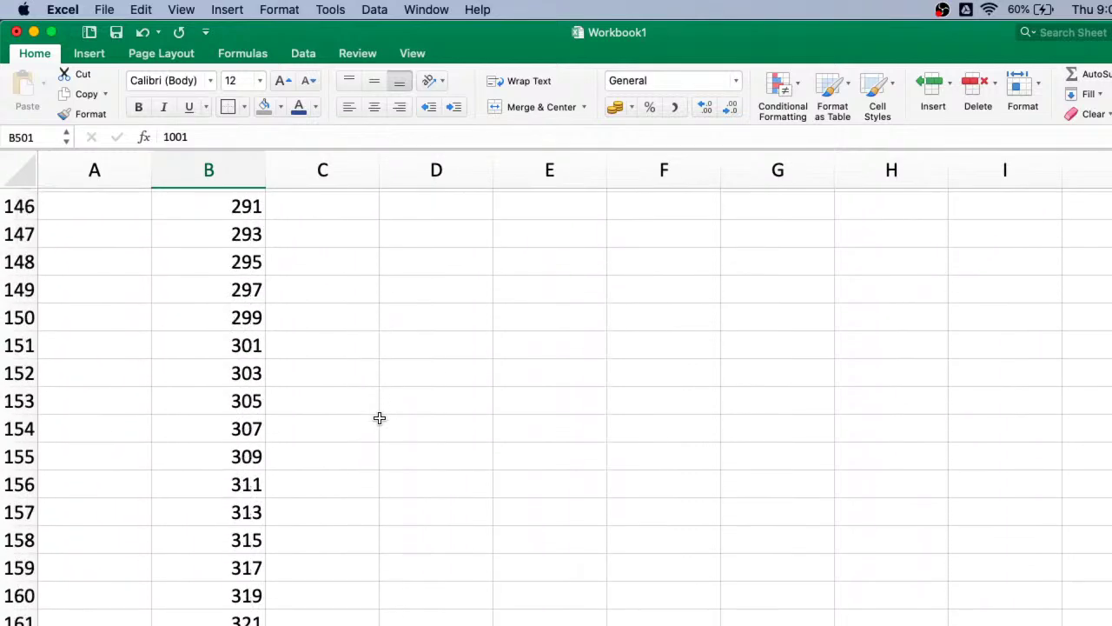
scroll(380, 418, "up", 20)
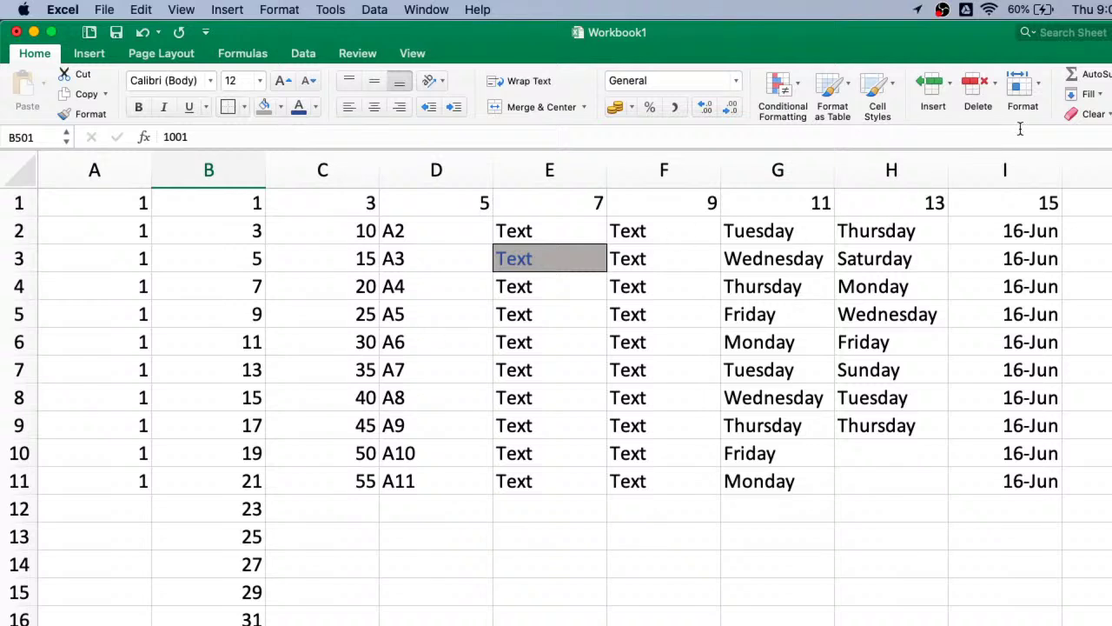
- Check the Fill menu a few times without changes, then switch to the name-list sheet
left_click(1091, 96)
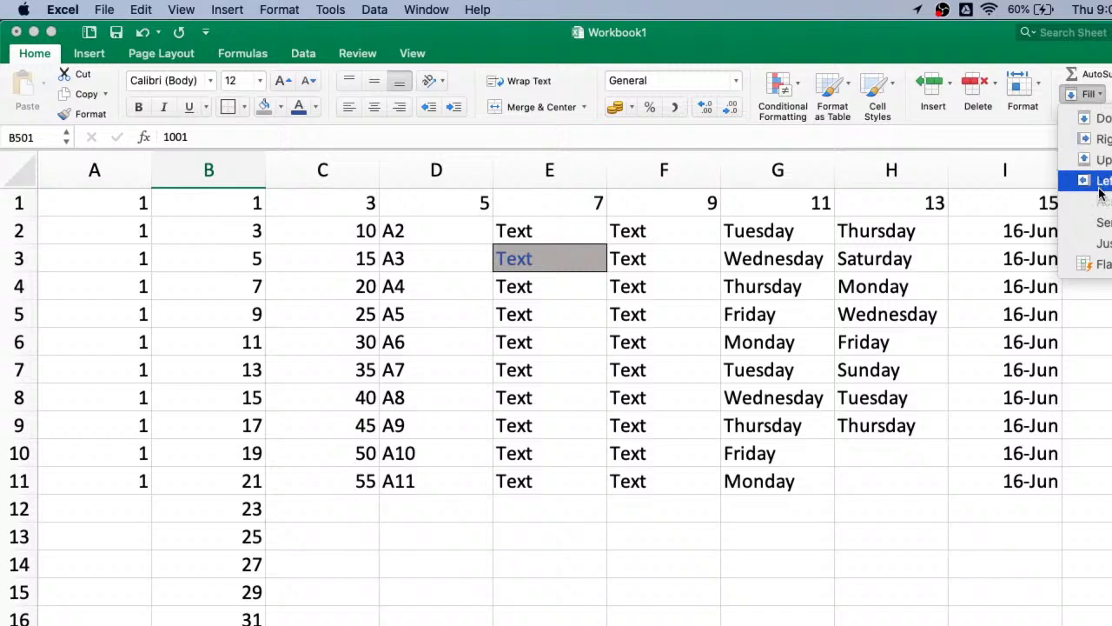
left_click(591, 409)
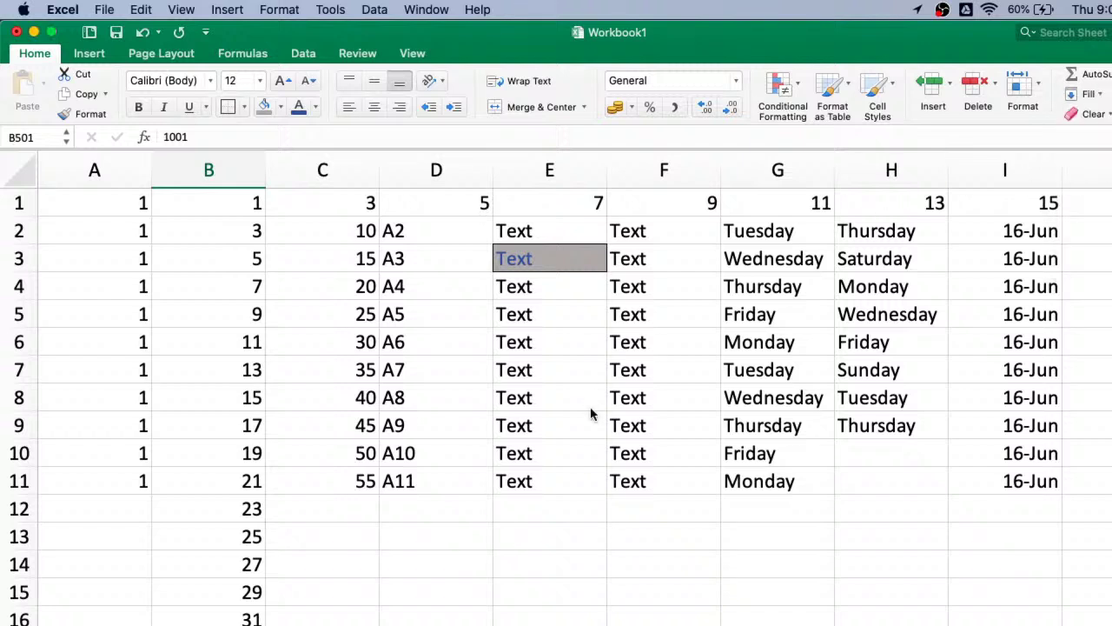
left_click(1097, 94)
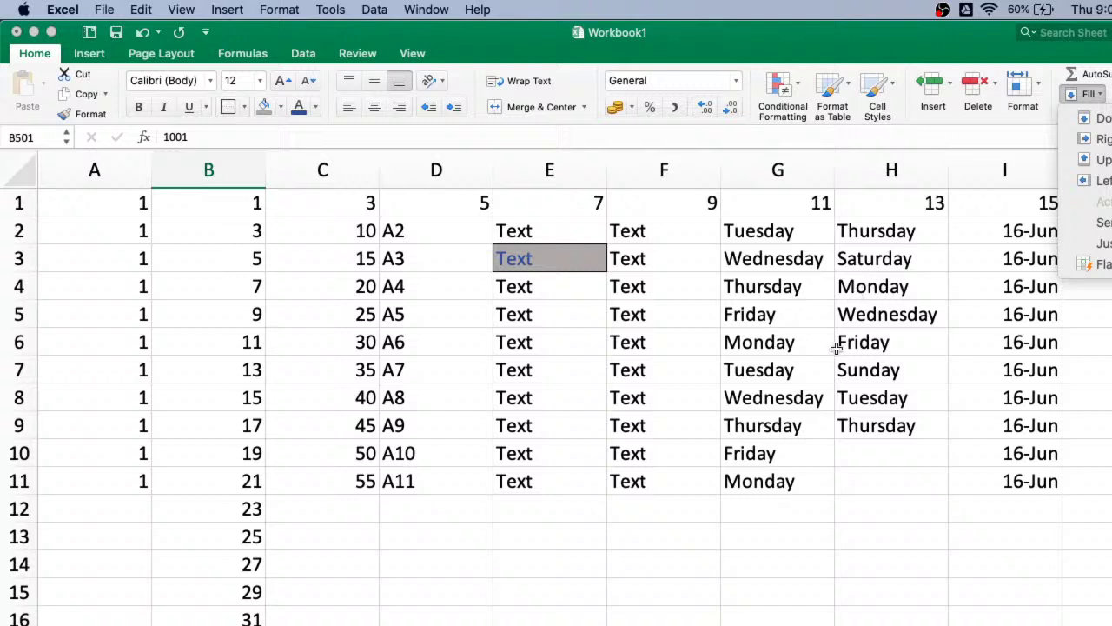
left_click(784, 377)
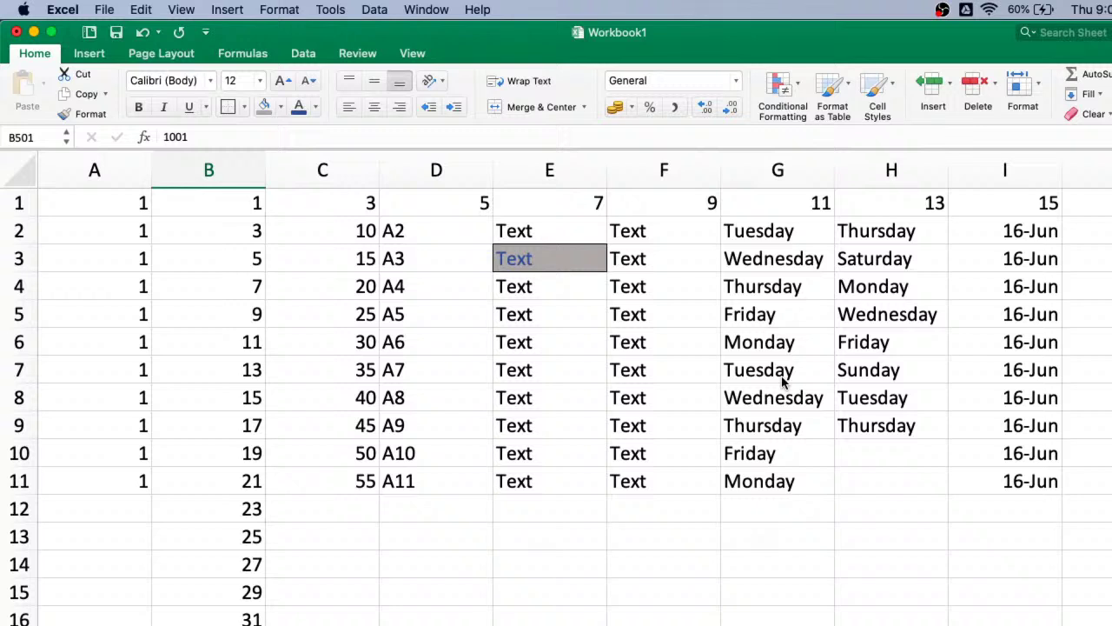
left_click(1087, 96)
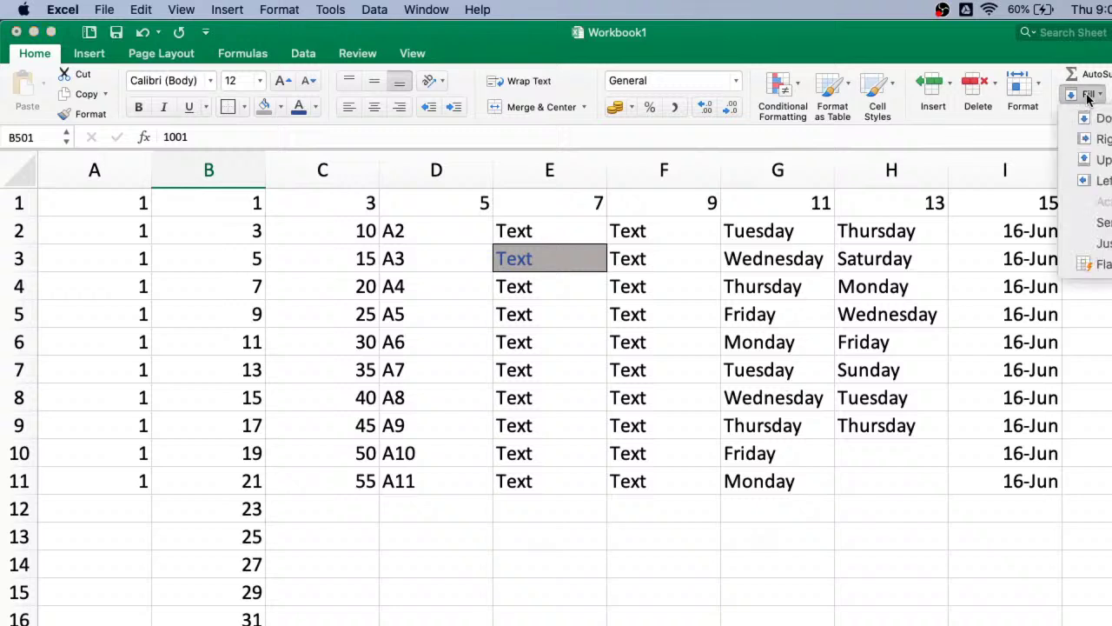
left_click(824, 383)
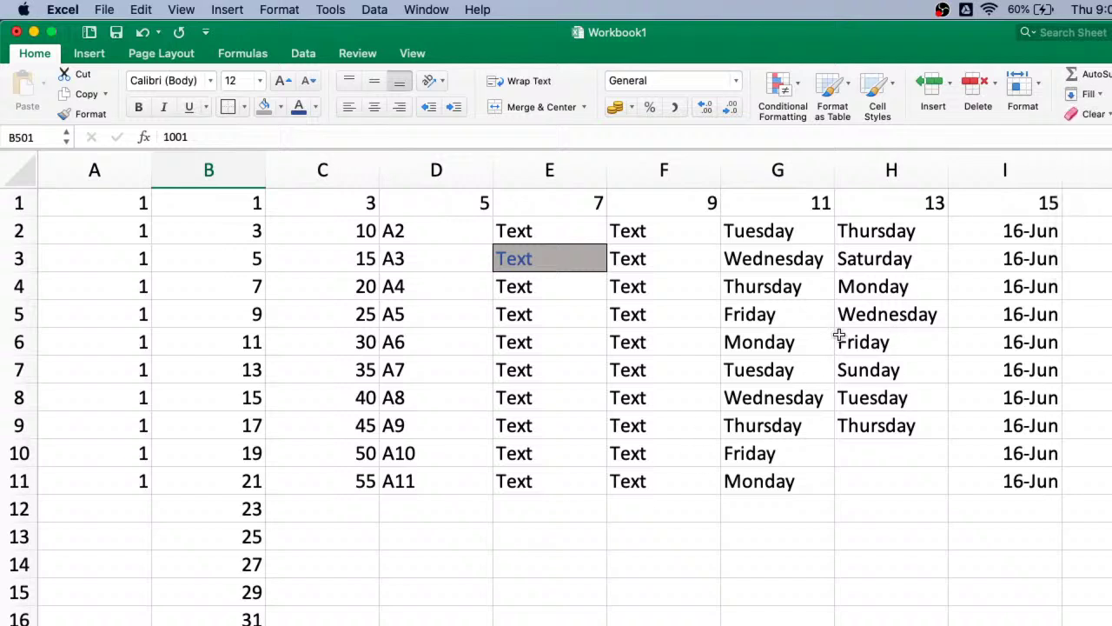
left_click(1088, 96)
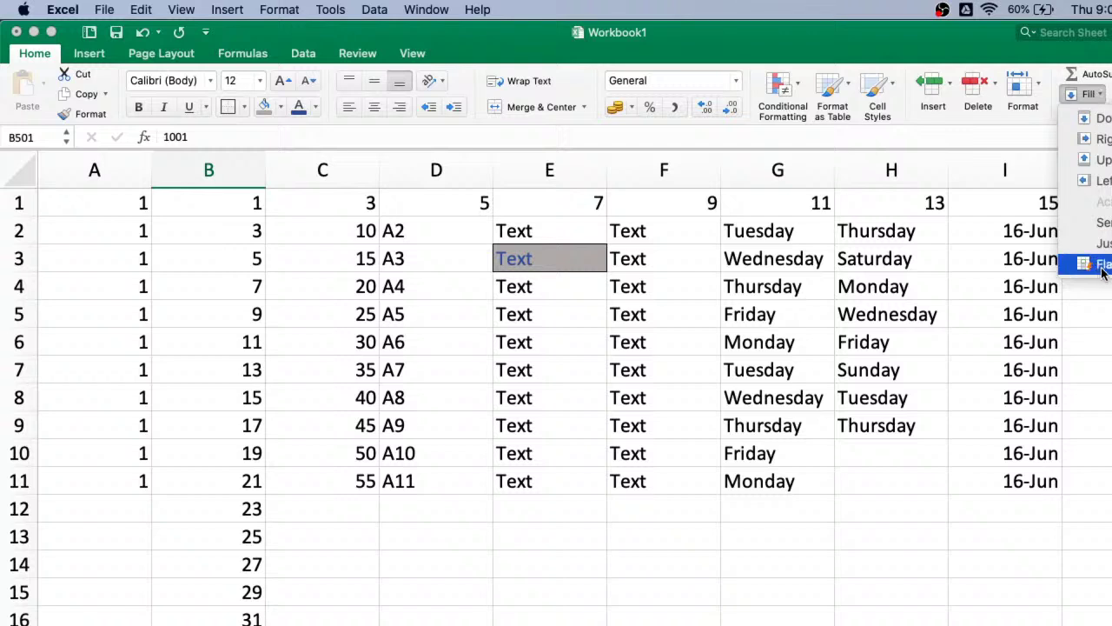
left_click(628, 430)
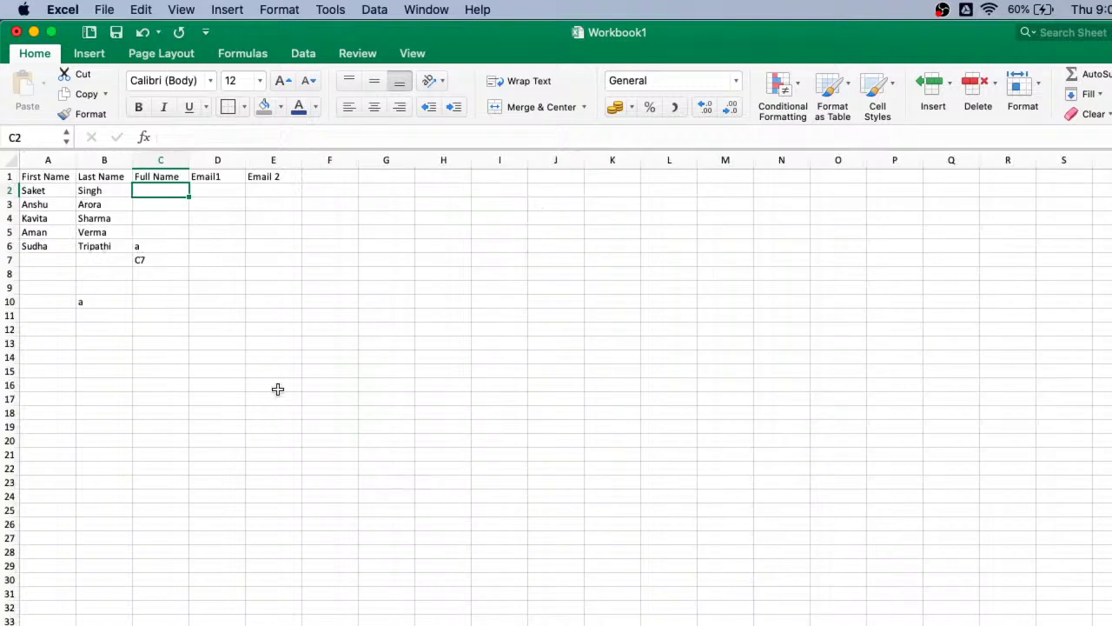
left_click(277, 387)
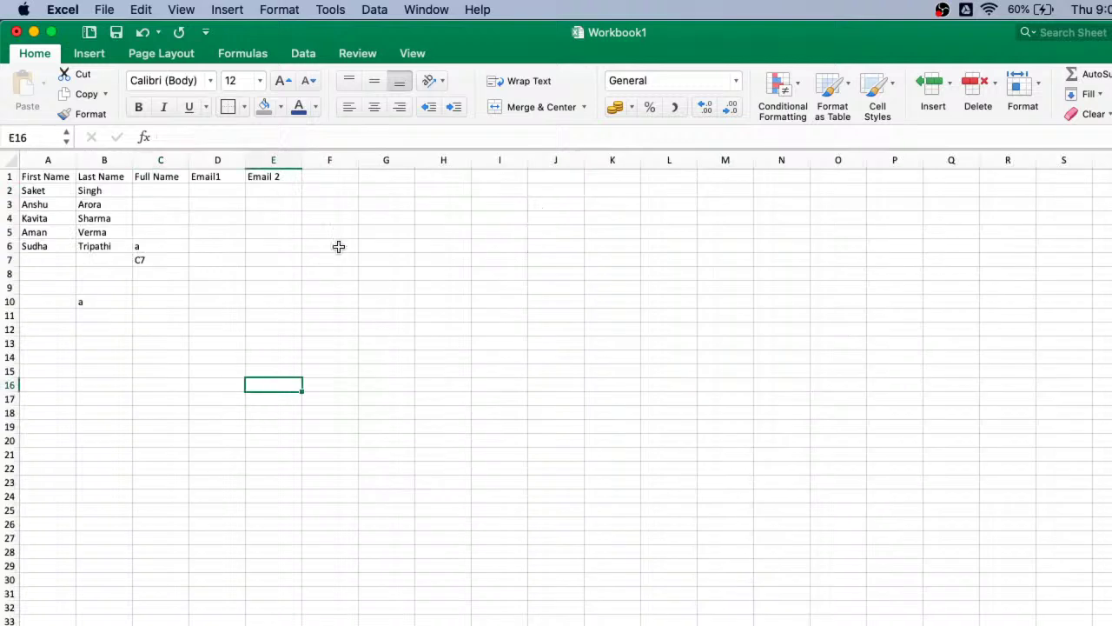
- Review the name sheet by selecting the First Name and Last Name headers, A7 and C2
left_click(45, 176)
left_click(104, 179)
left_click(39, 259)
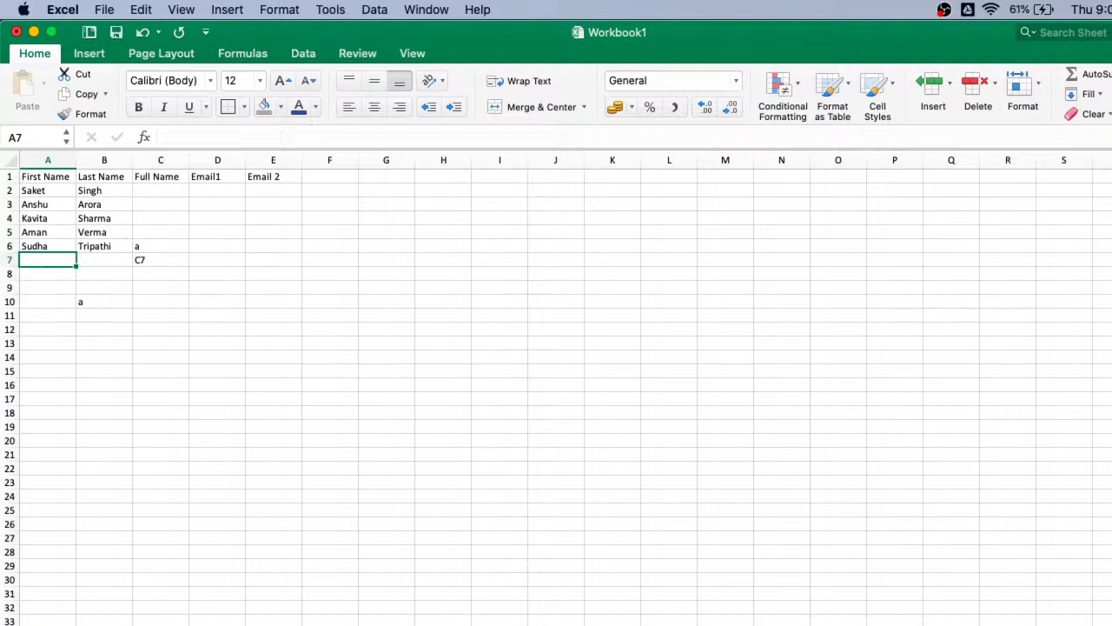
scroll(557, 388, "up", 6)
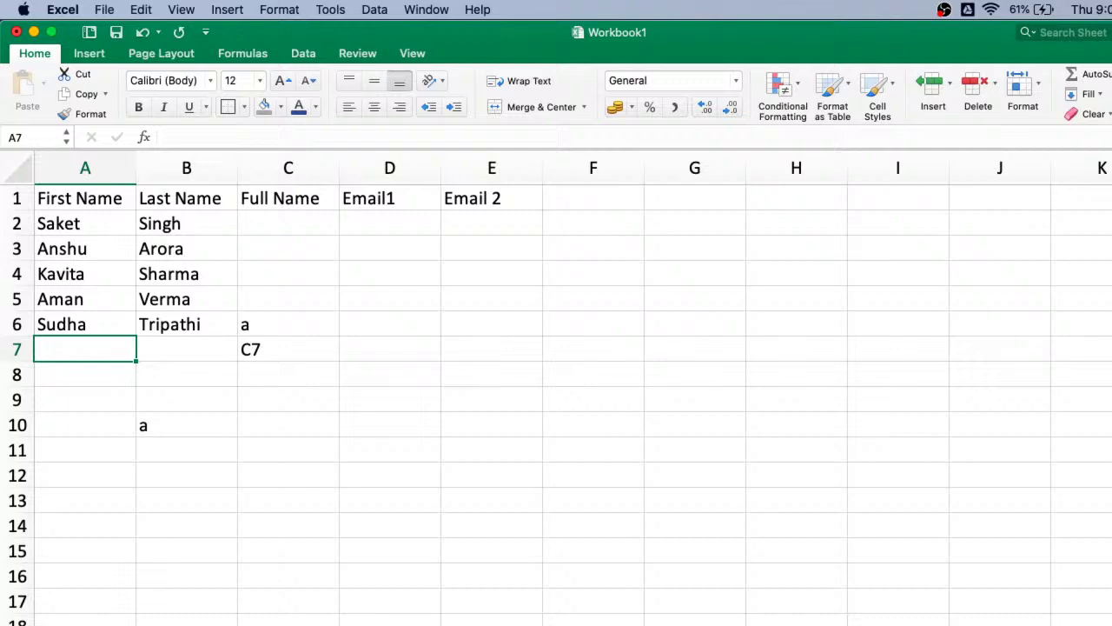
scroll(556, 388, "up", 3)
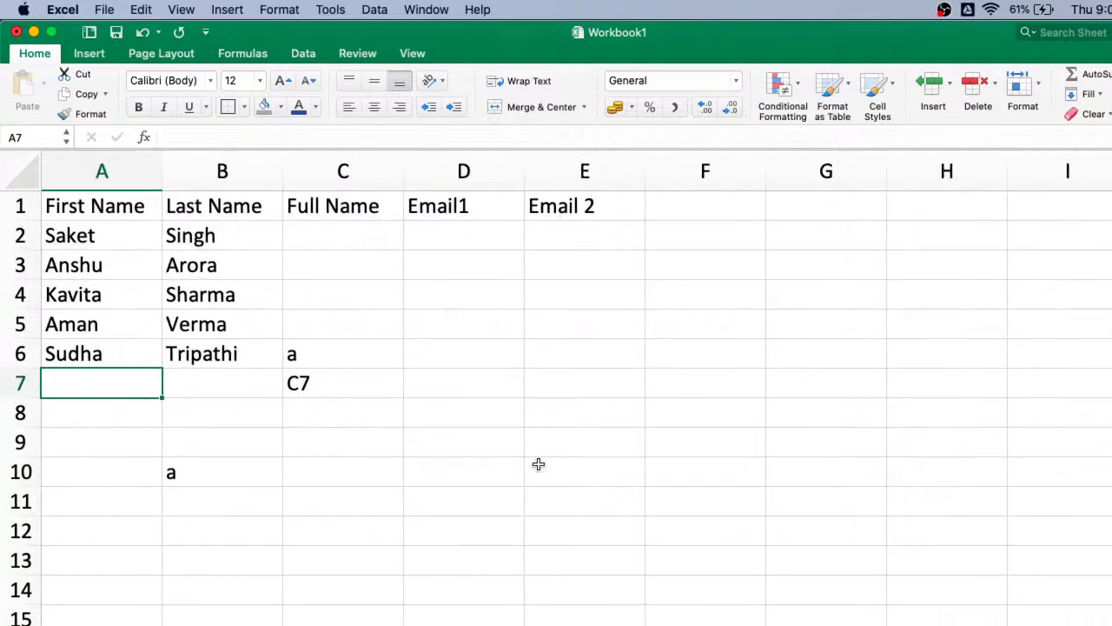
left_click(314, 238)
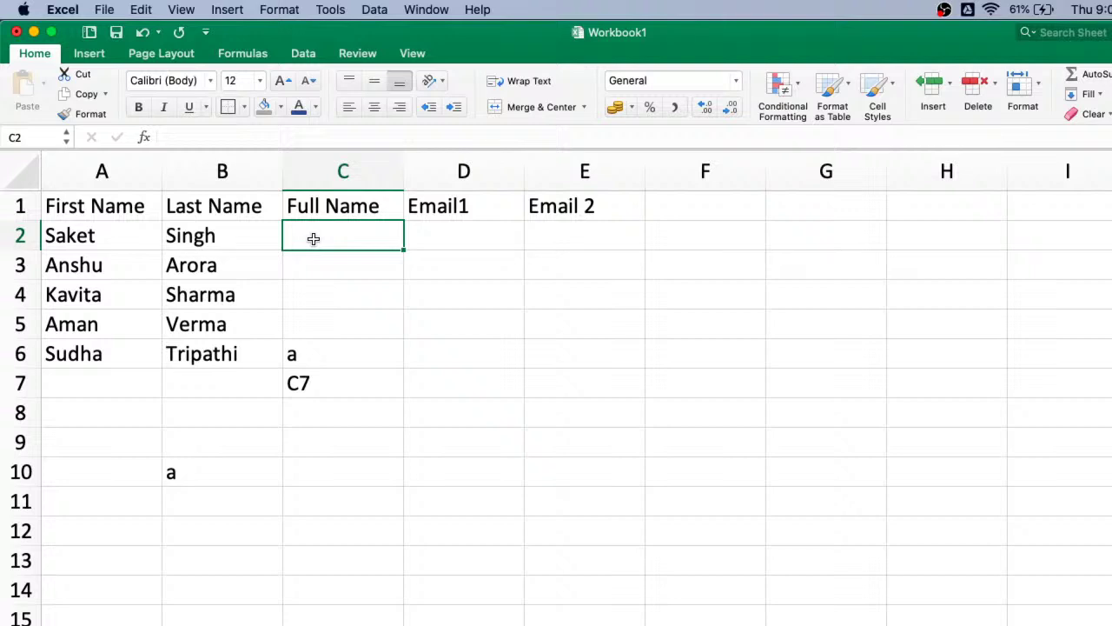
- Delete the stray entries in C6, C7 and B10
left_click(310, 361)
key("Delete")
left_click(311, 379)
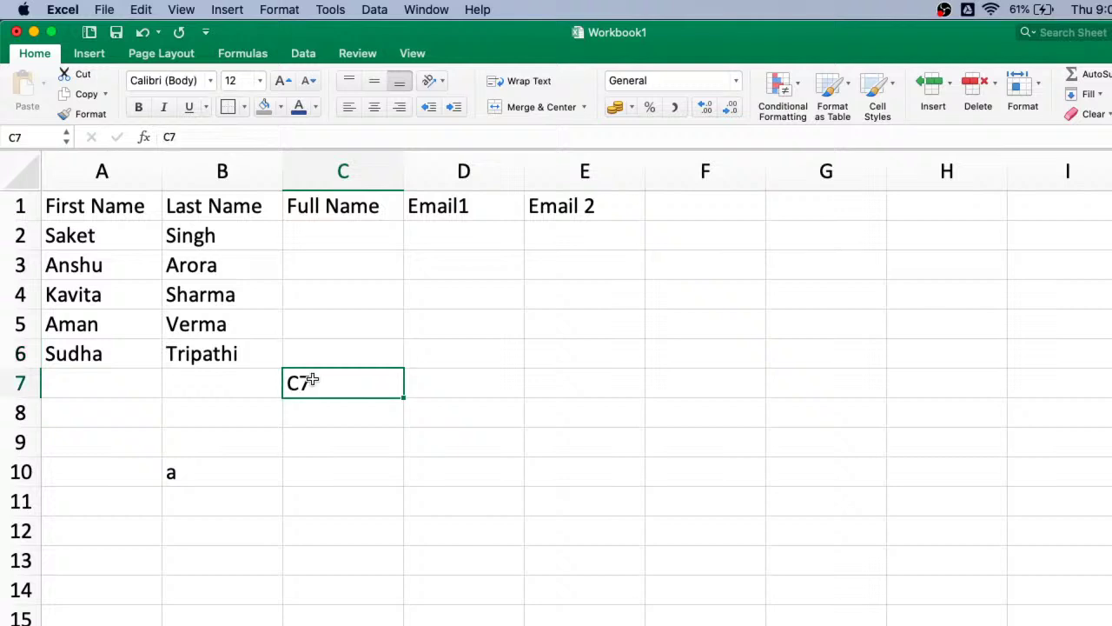
key("Delete")
left_click(189, 479)
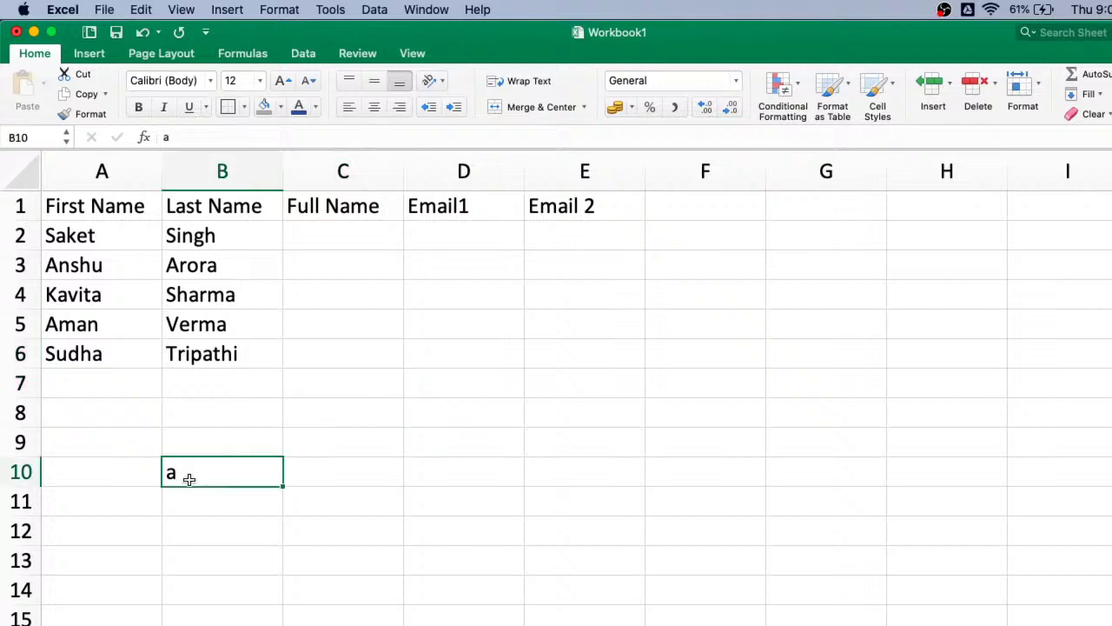
key("Delete")
- Enter the first person's full name in C2, Flash Fill the rest of Full Name, and auto-fit column C
left_click(330, 244)
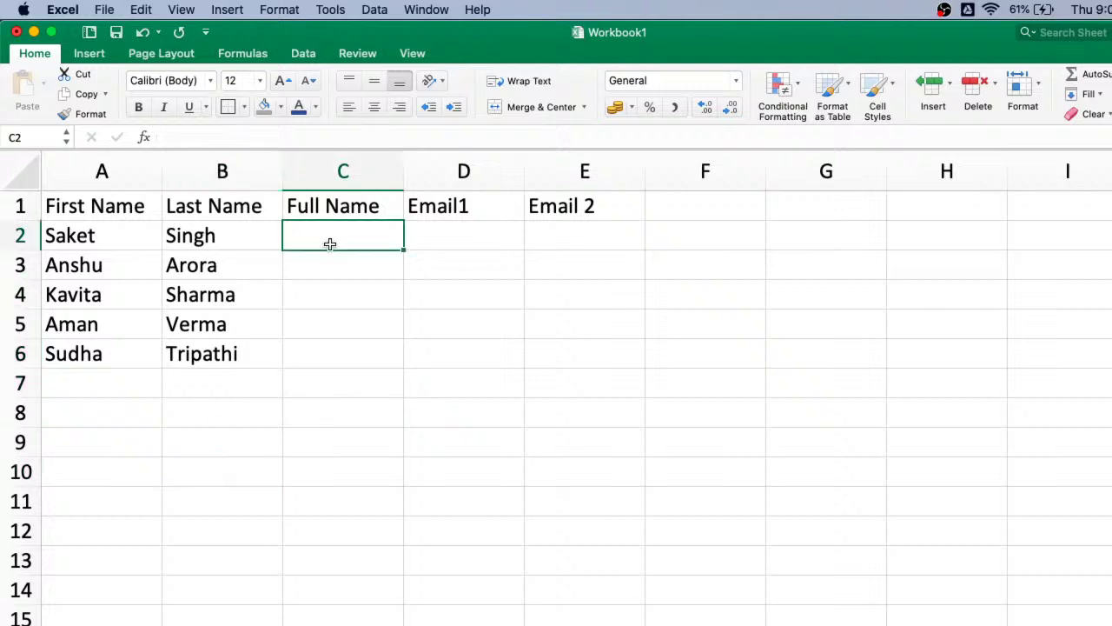
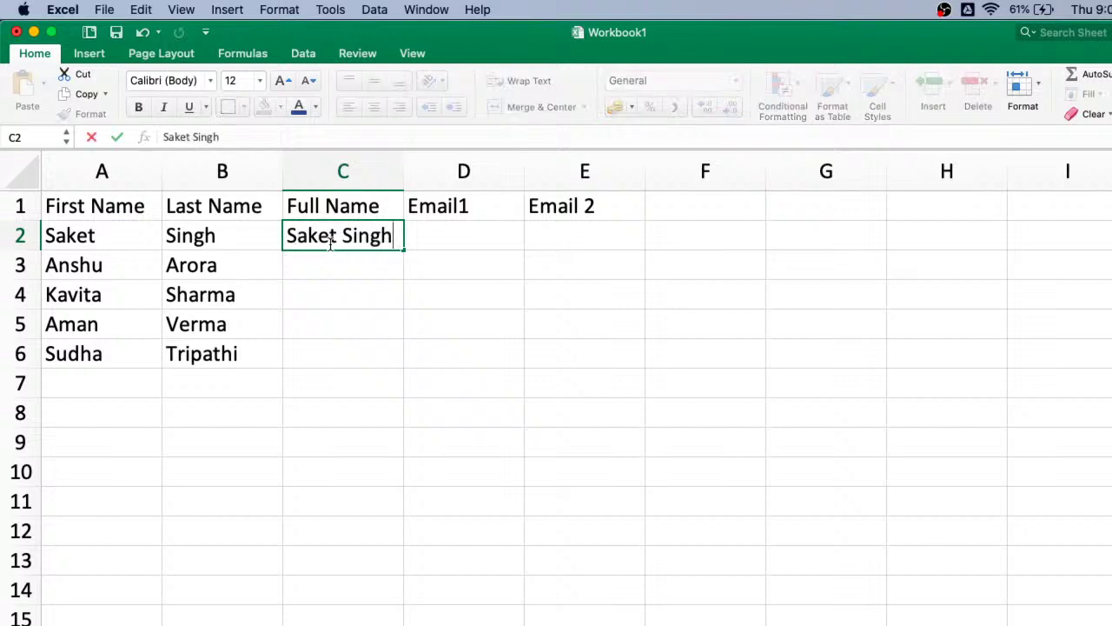
key("Return")
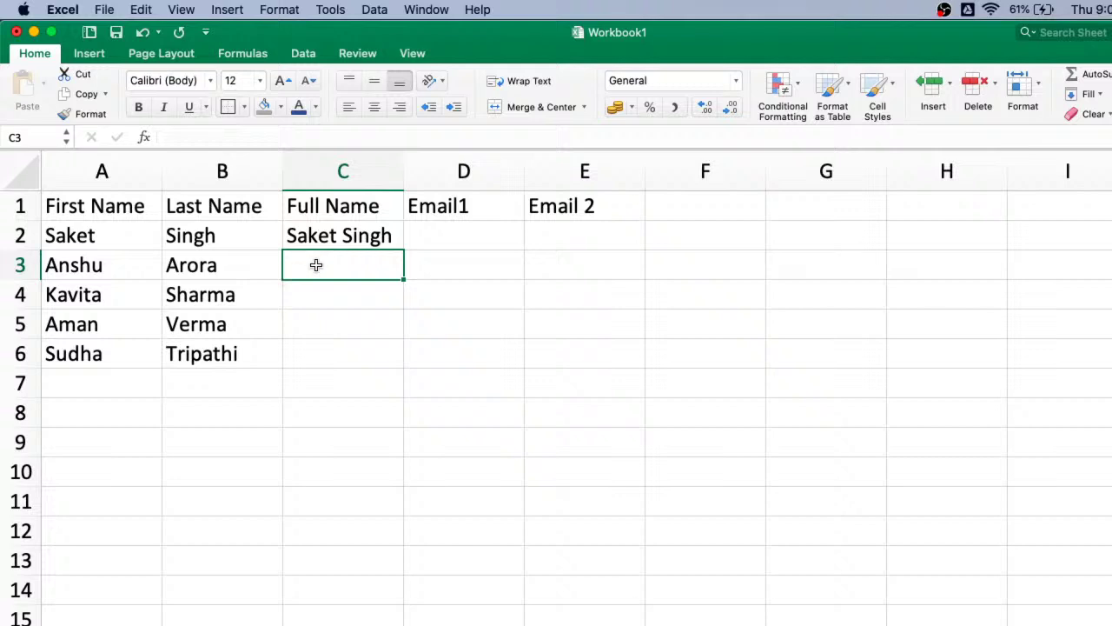
left_click(1091, 98)
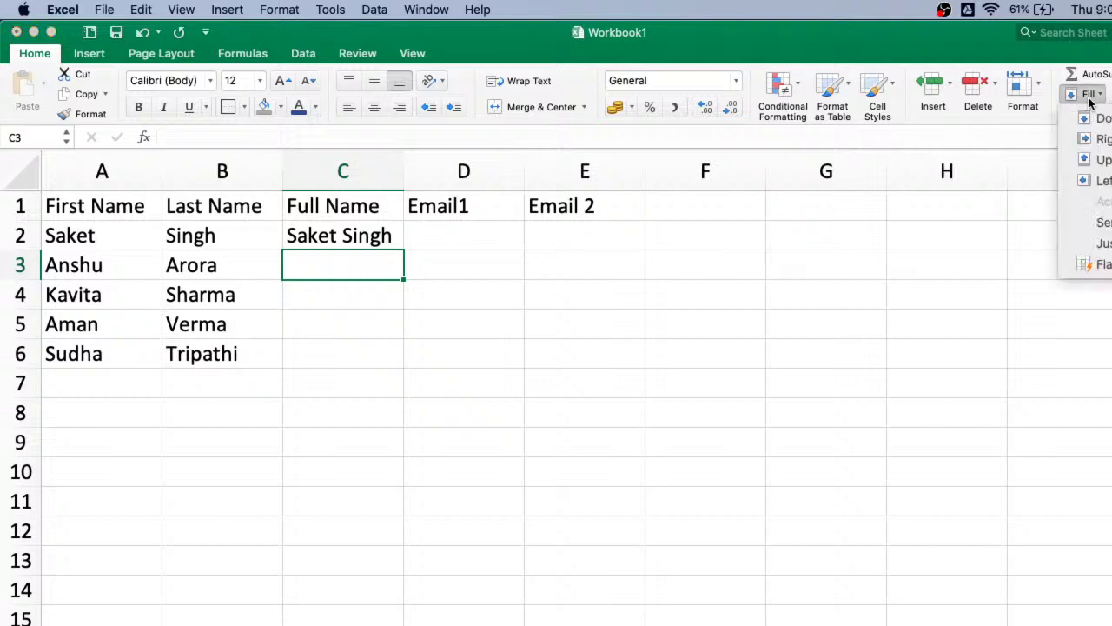
left_click(1097, 264)
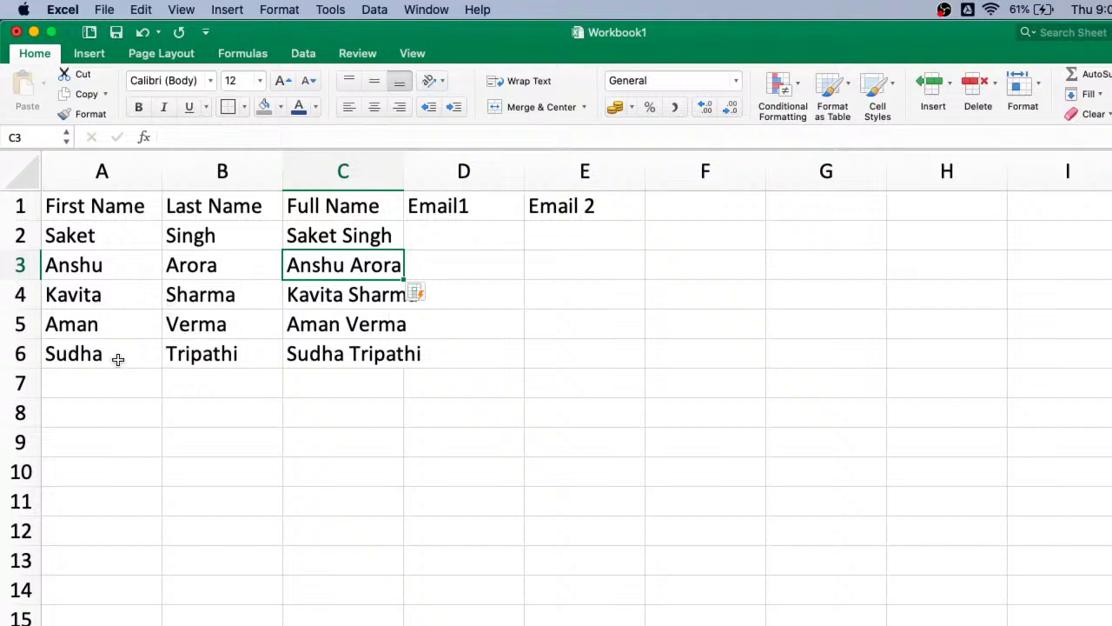
double_click(405, 171)
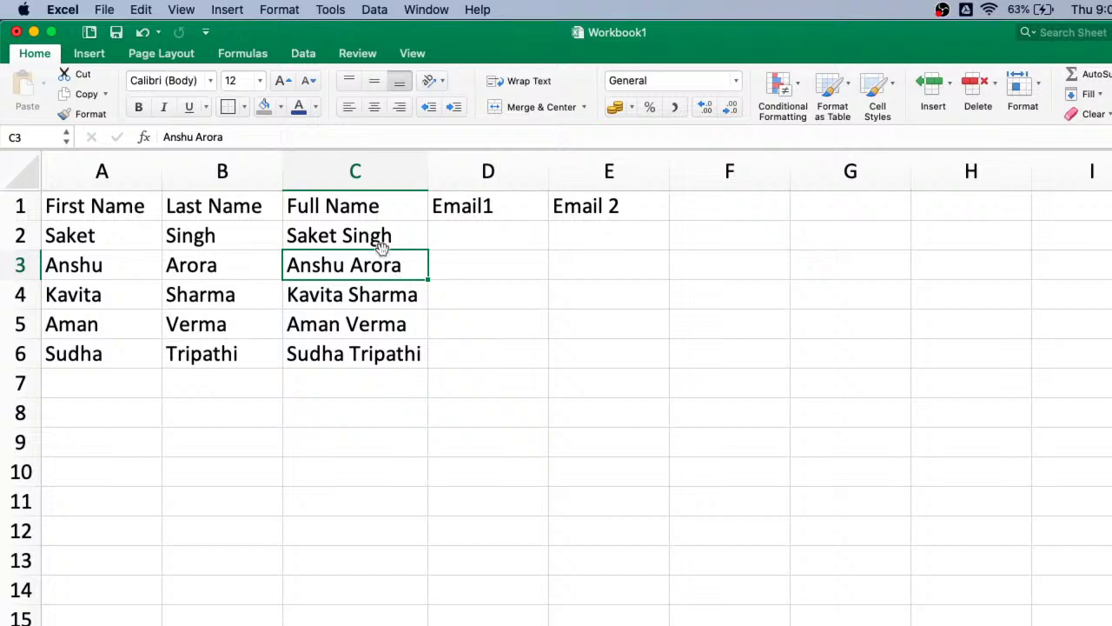
- Undo the column width change and the flash-filled names, then drag column C wider
key("super+z")
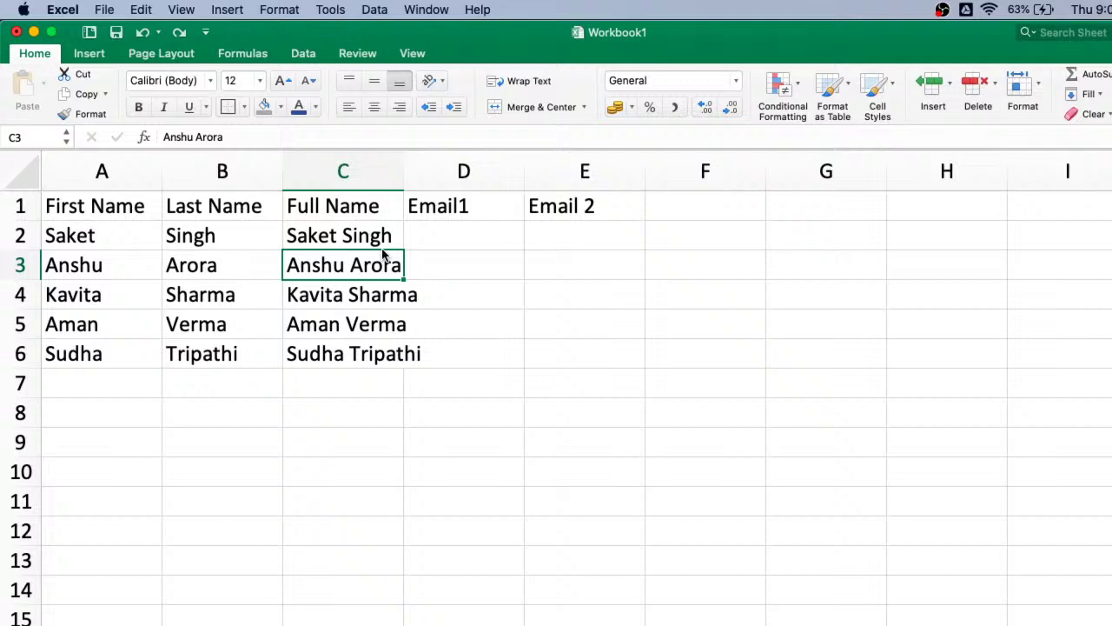
key("super+z")
left_click_drag(403, 170, 459, 170)
- Re-enter the first person's full name in C2 and Flash Fill the remaining names into C3:C6
left_click(321, 236)
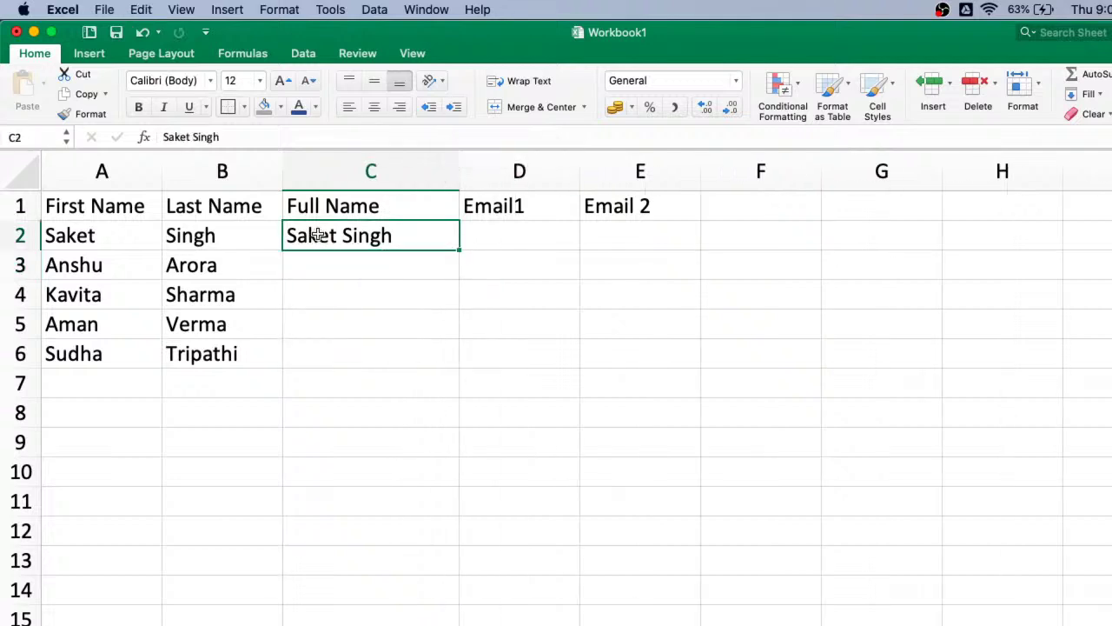
key("Delete")
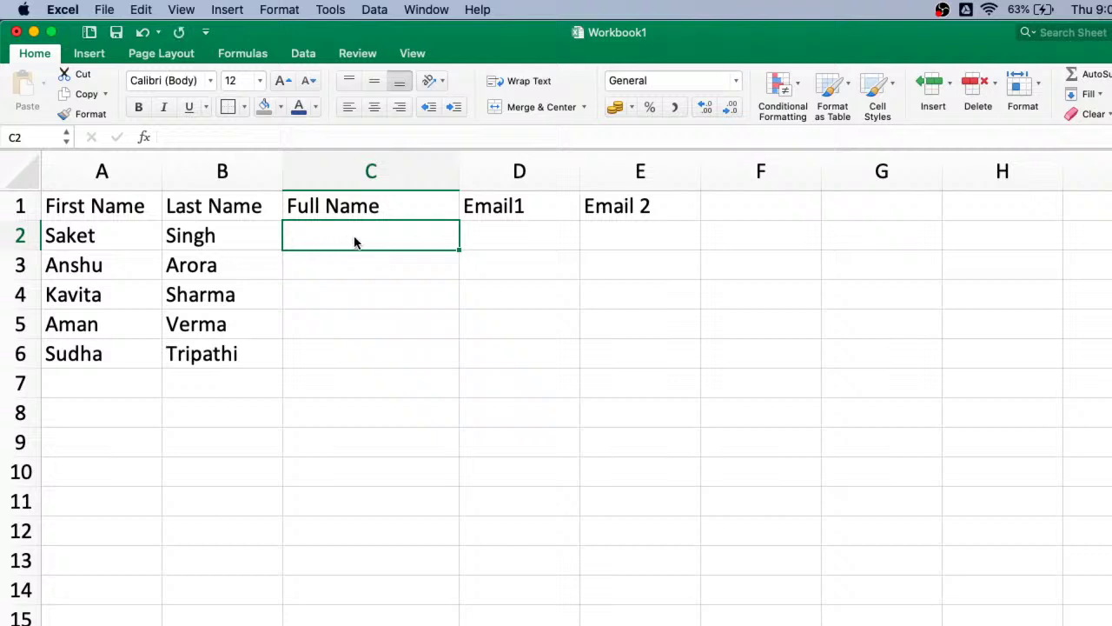
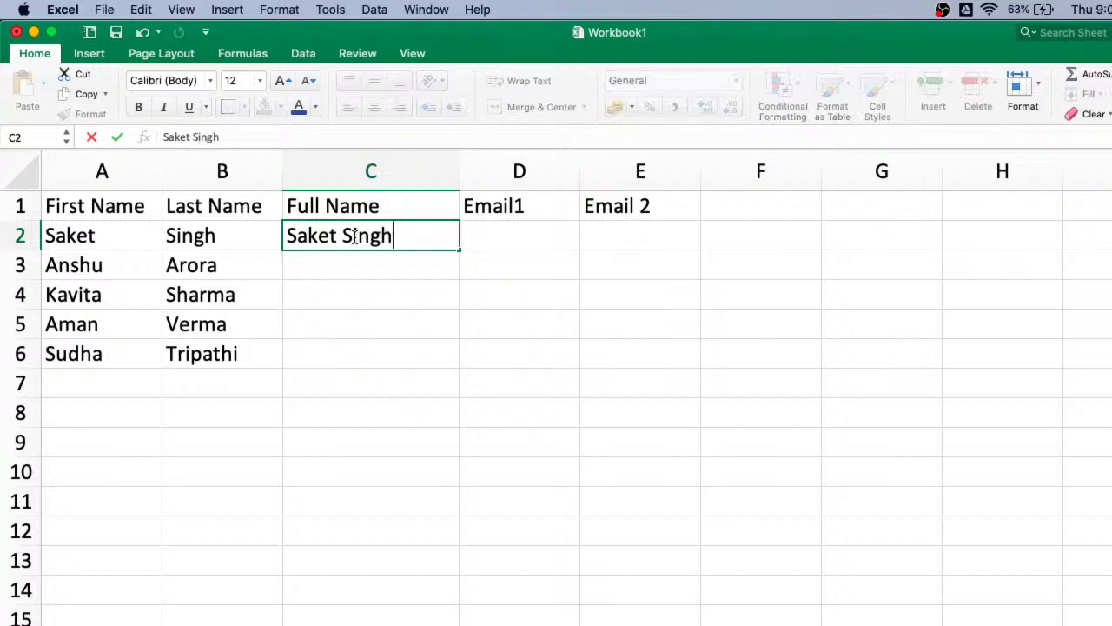
key("Return")
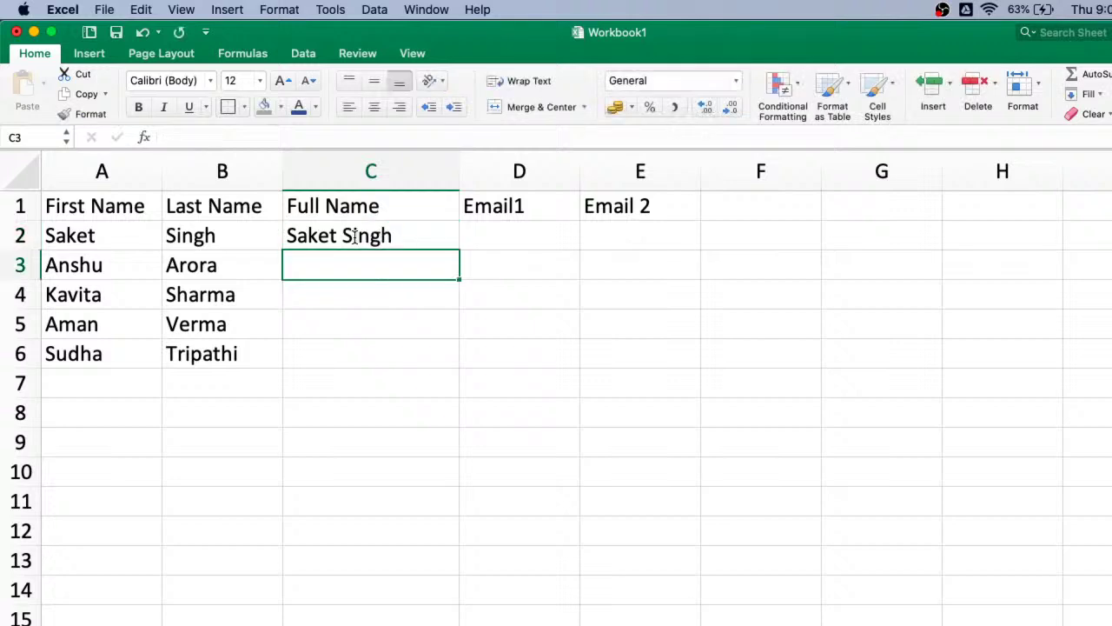
left_click(355, 238)
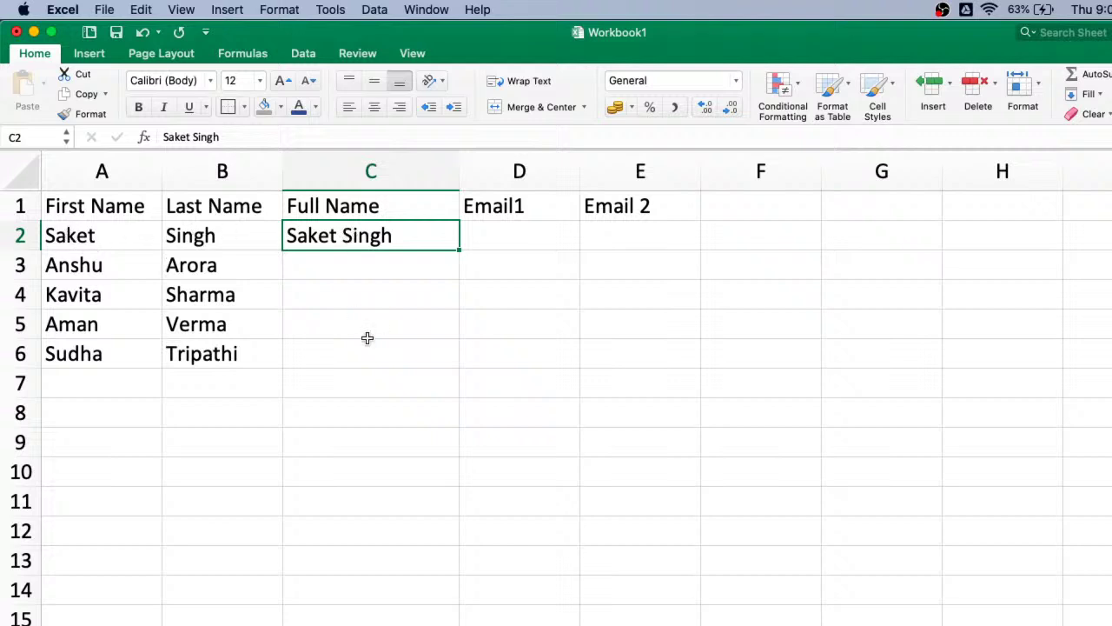
left_click(415, 271)
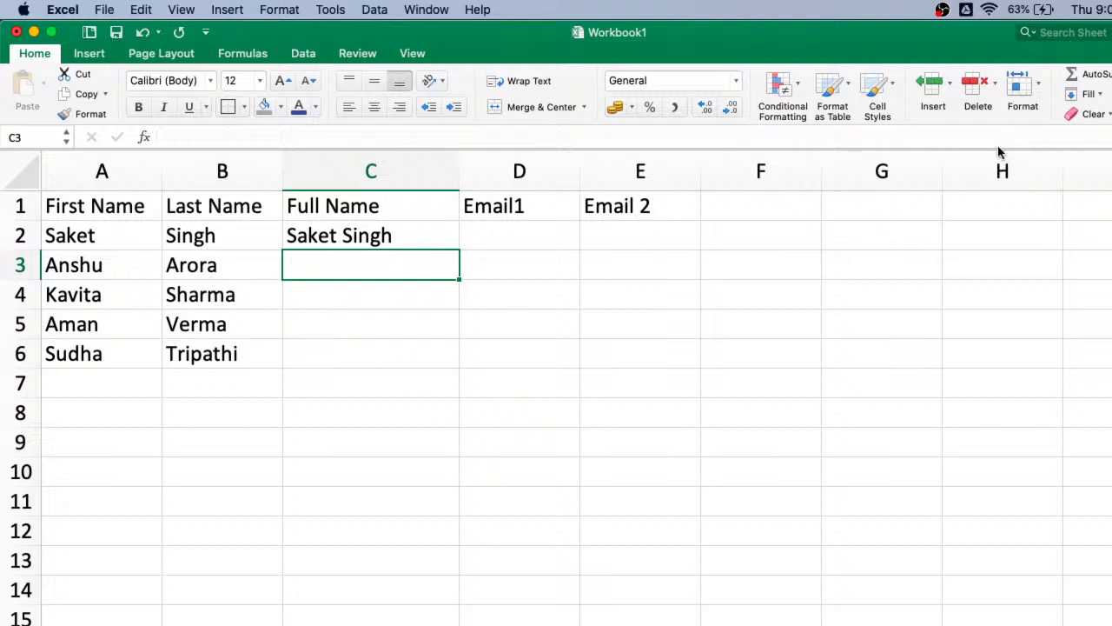
left_click(1088, 94)
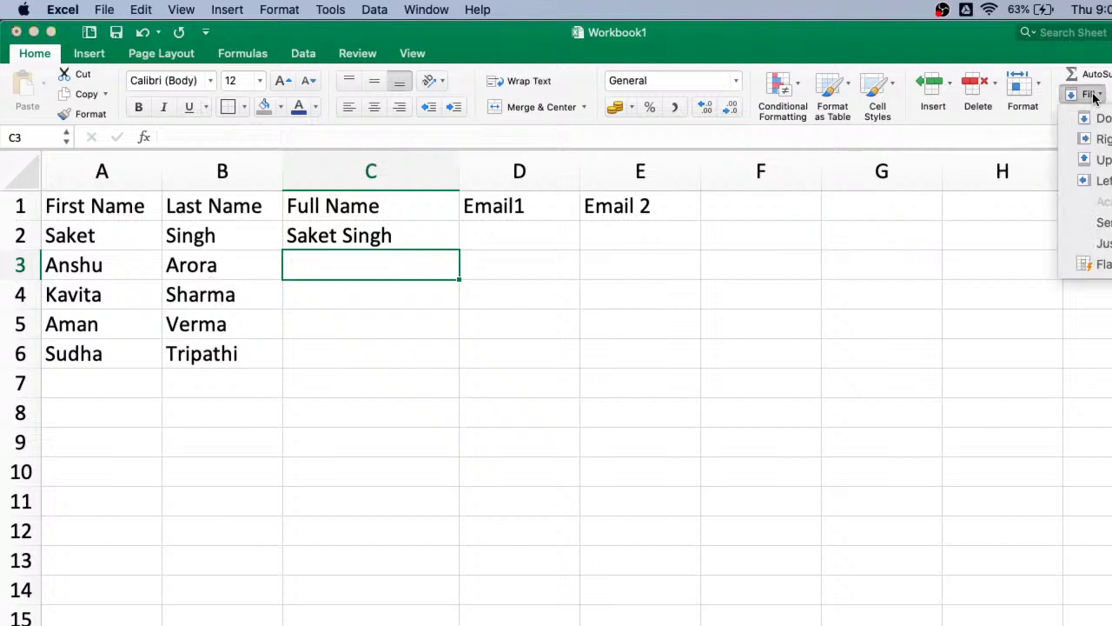
left_click(1103, 264)
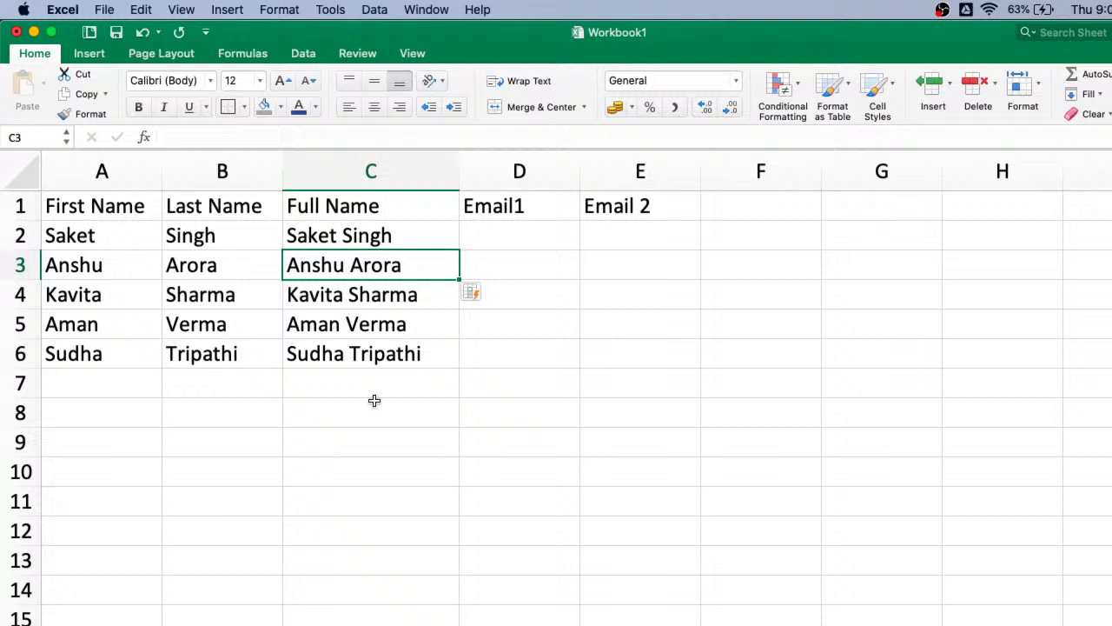
left_click(519, 233)
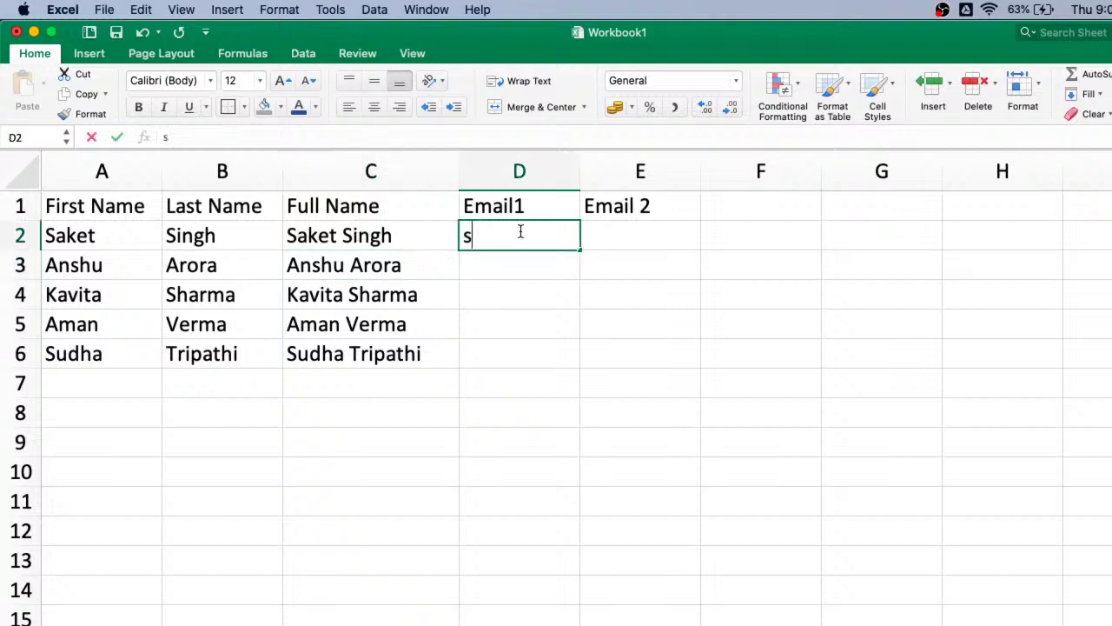
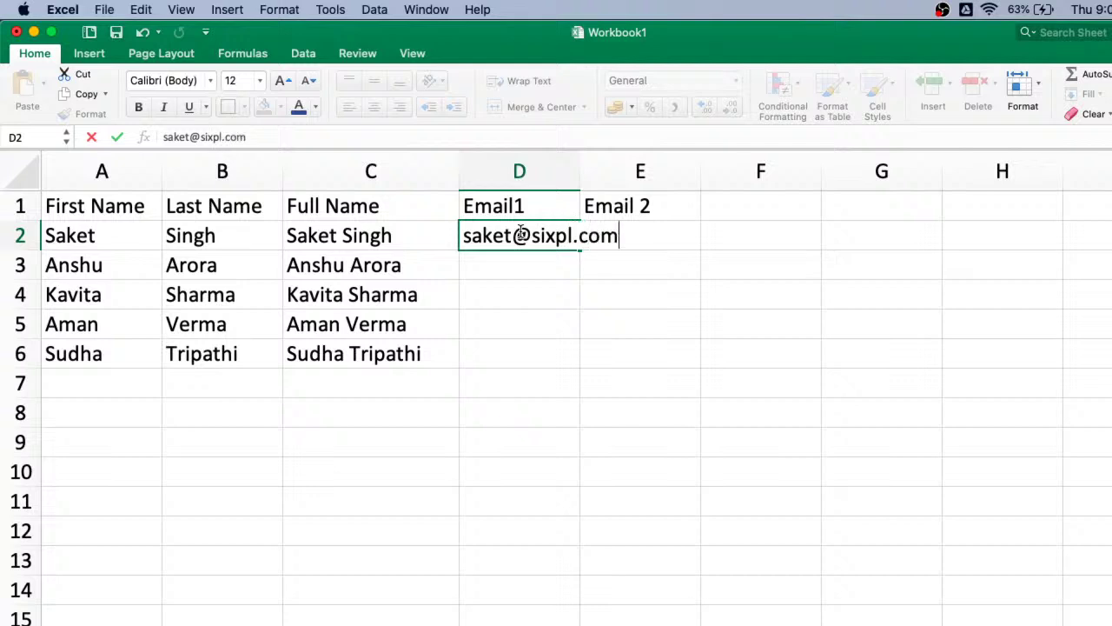
key("Return")
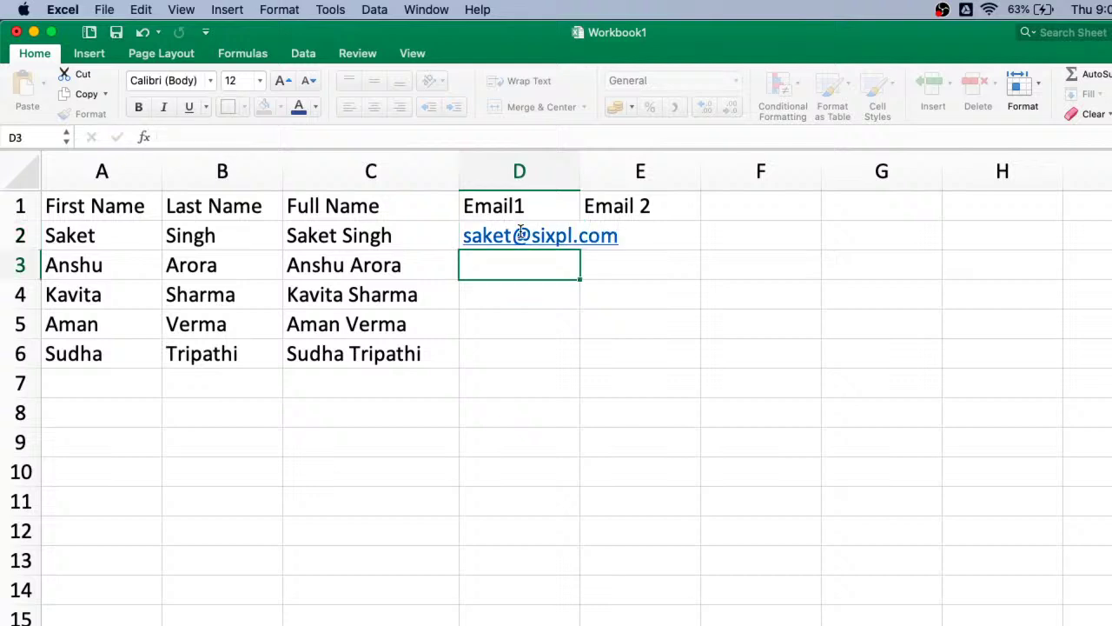
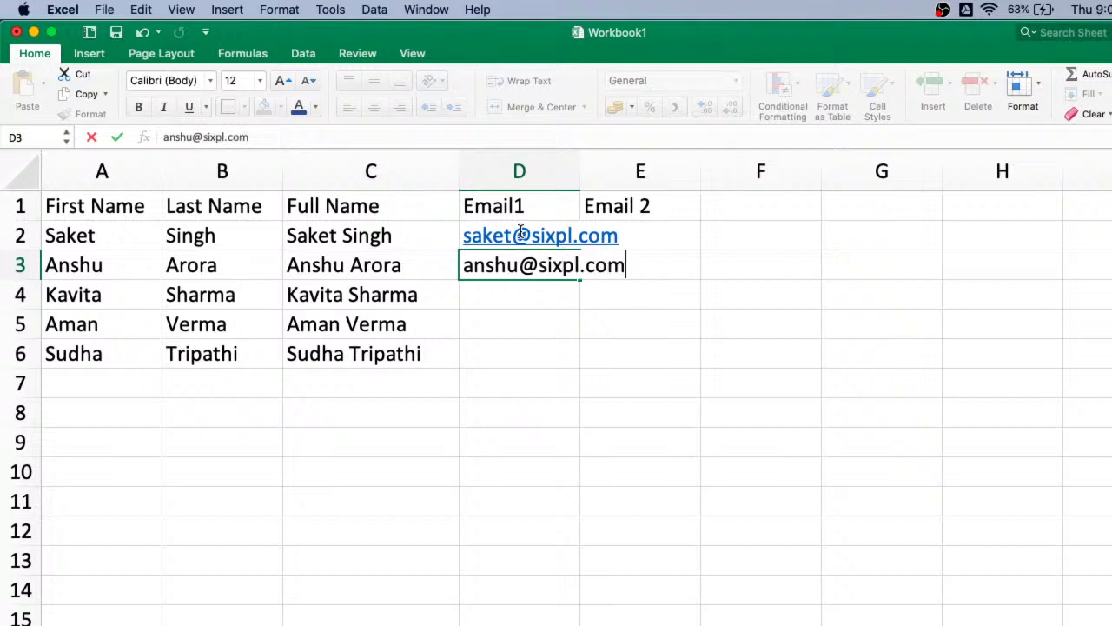
key("Return")
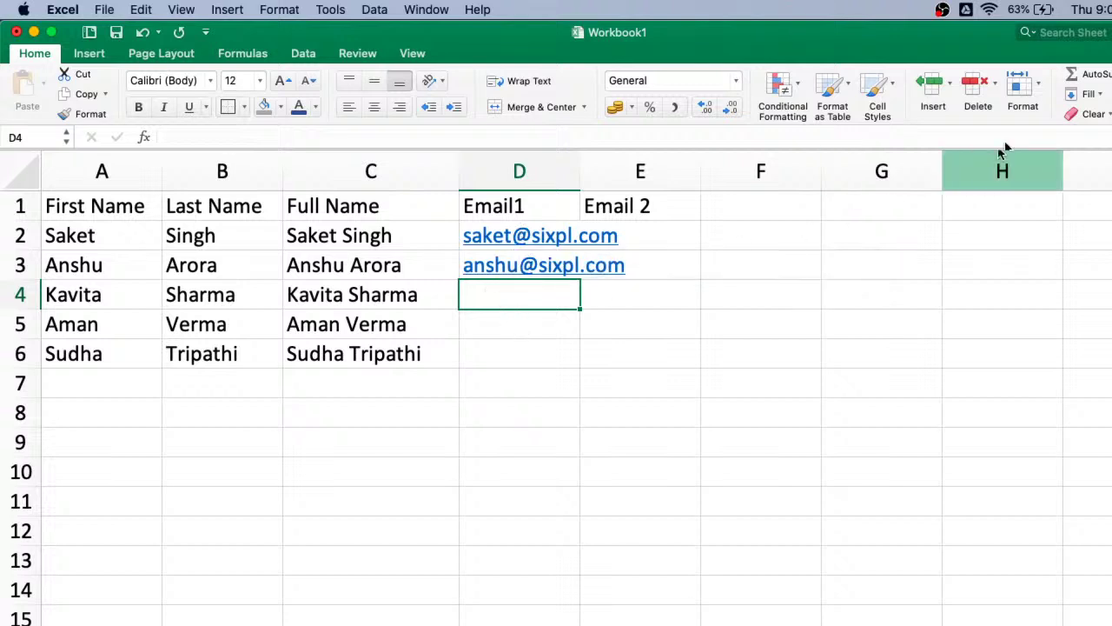
left_click(1089, 94)
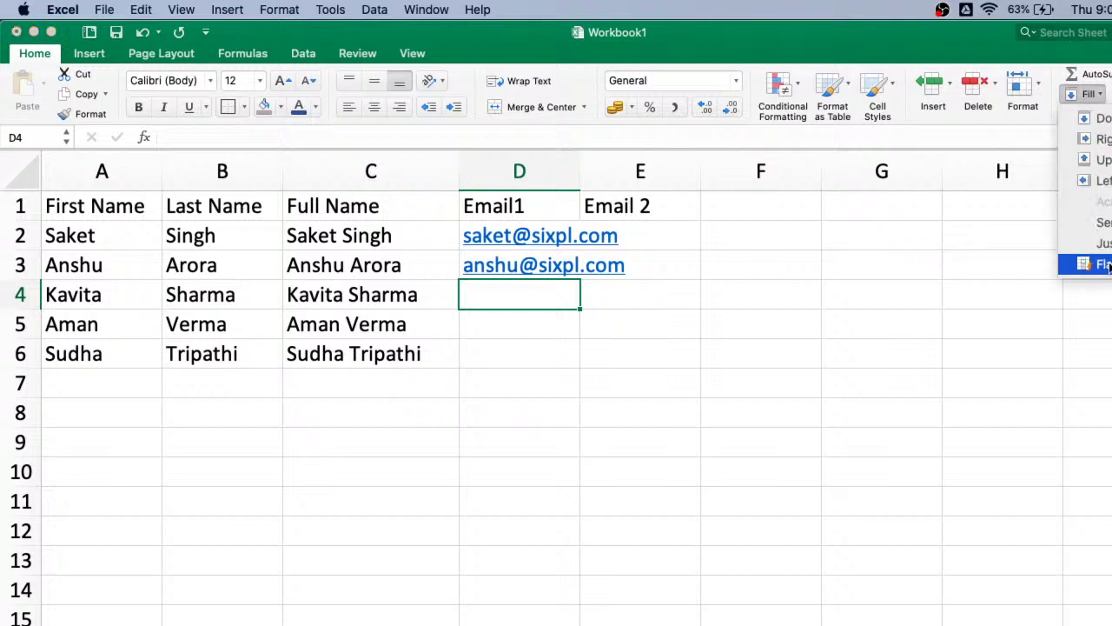
left_click(1104, 264)
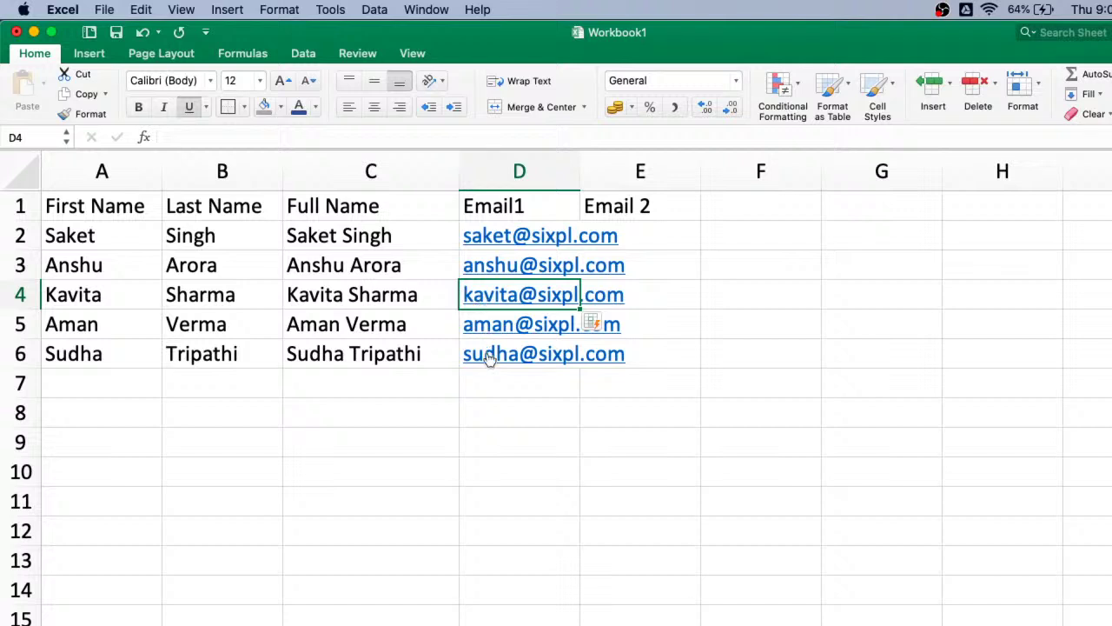
left_click(648, 240)
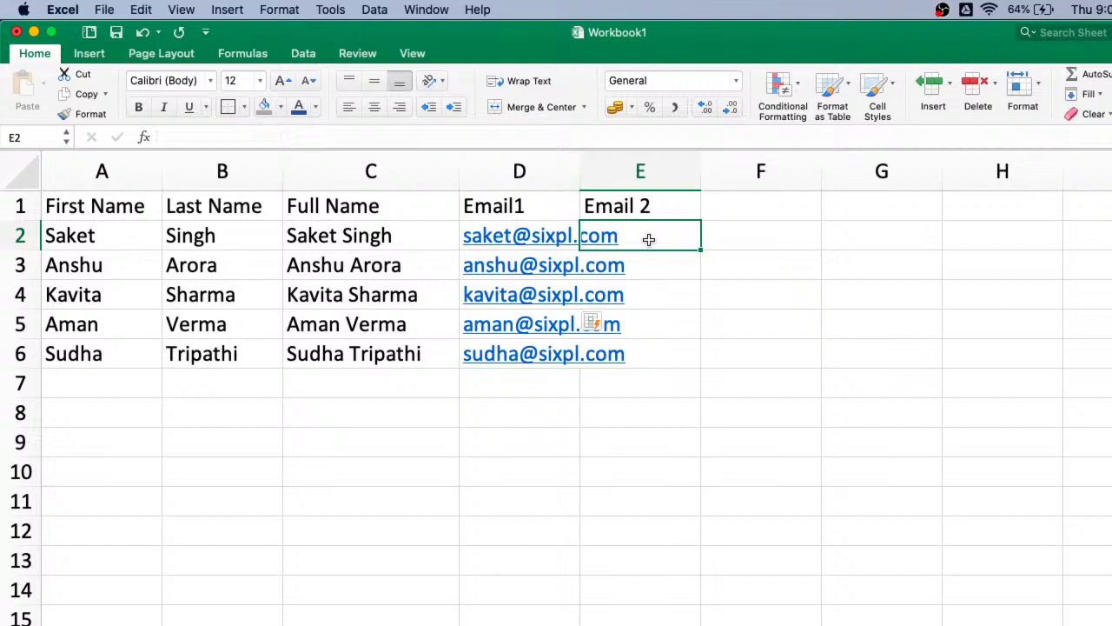
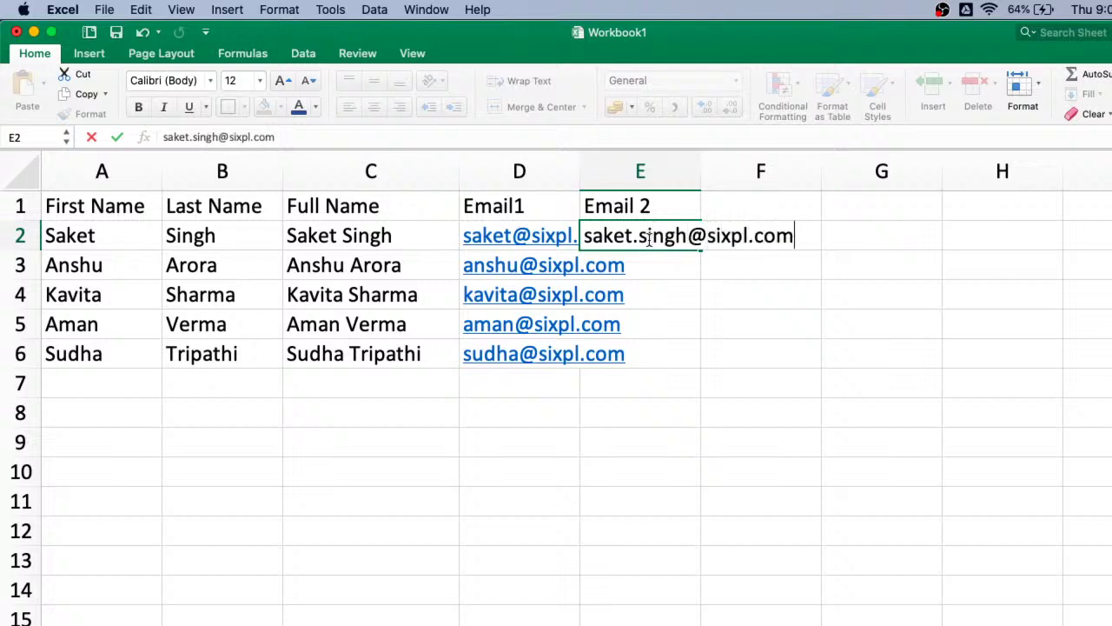
key("Return")
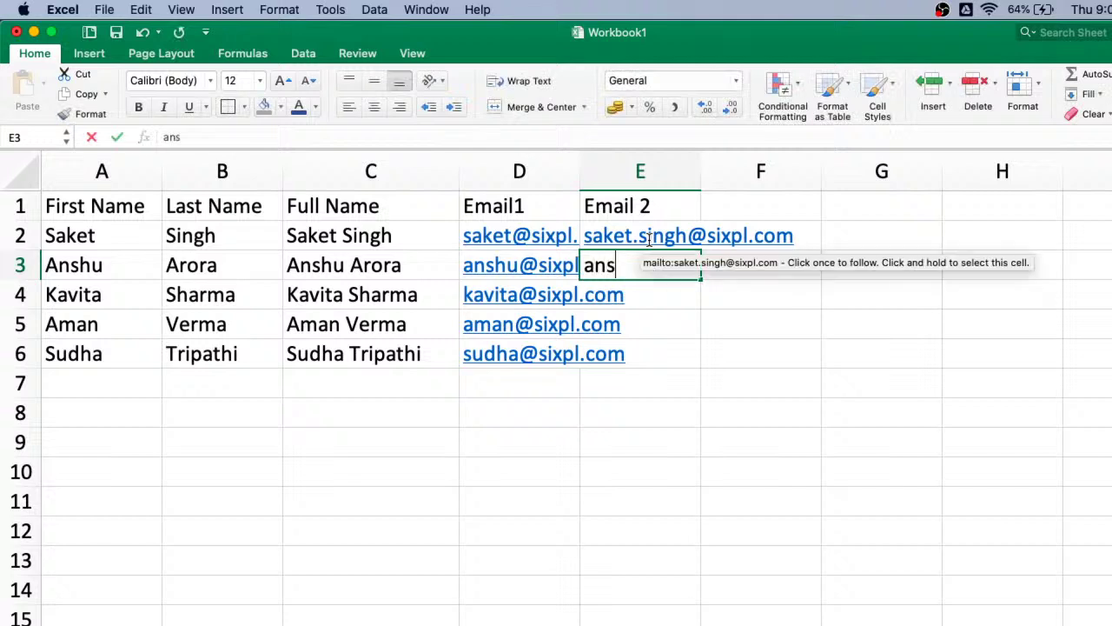
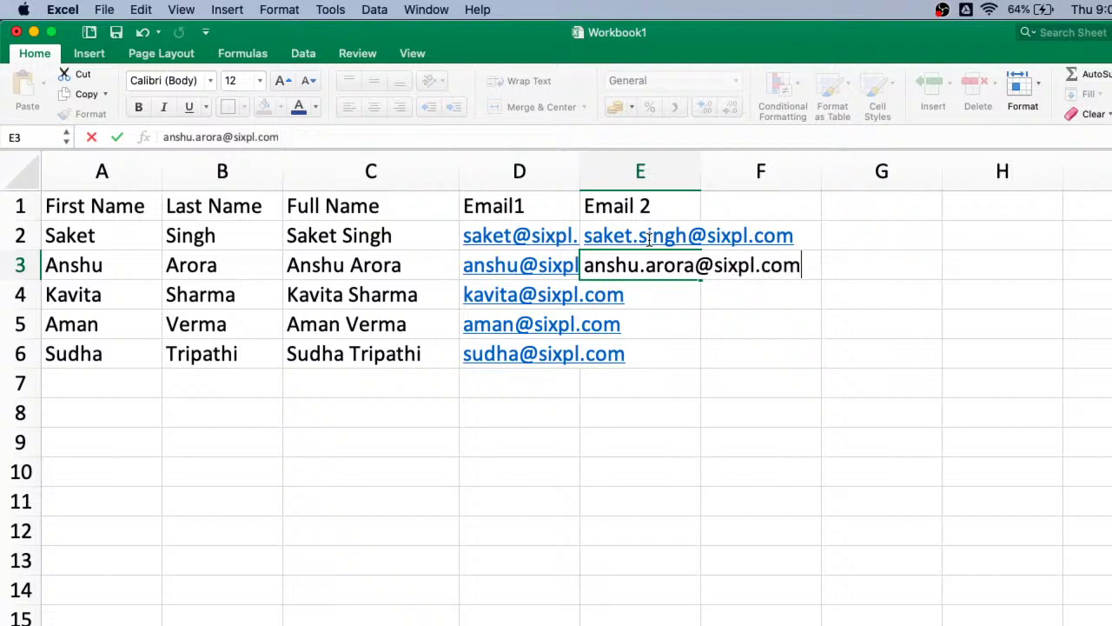
key("Return")
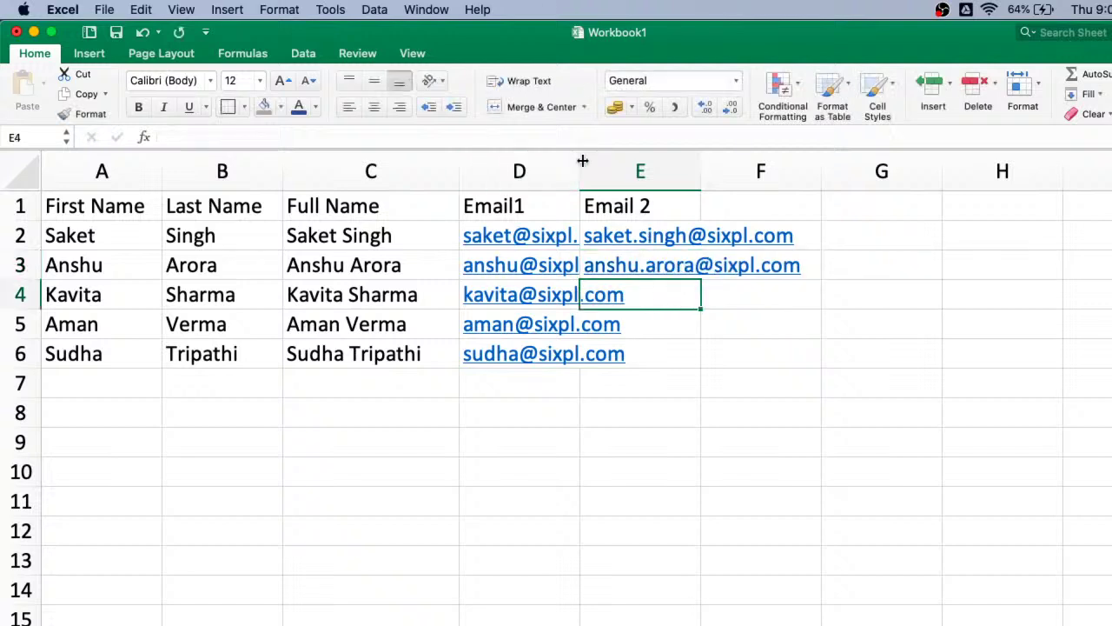
left_click_drag(582, 161, 651, 161)
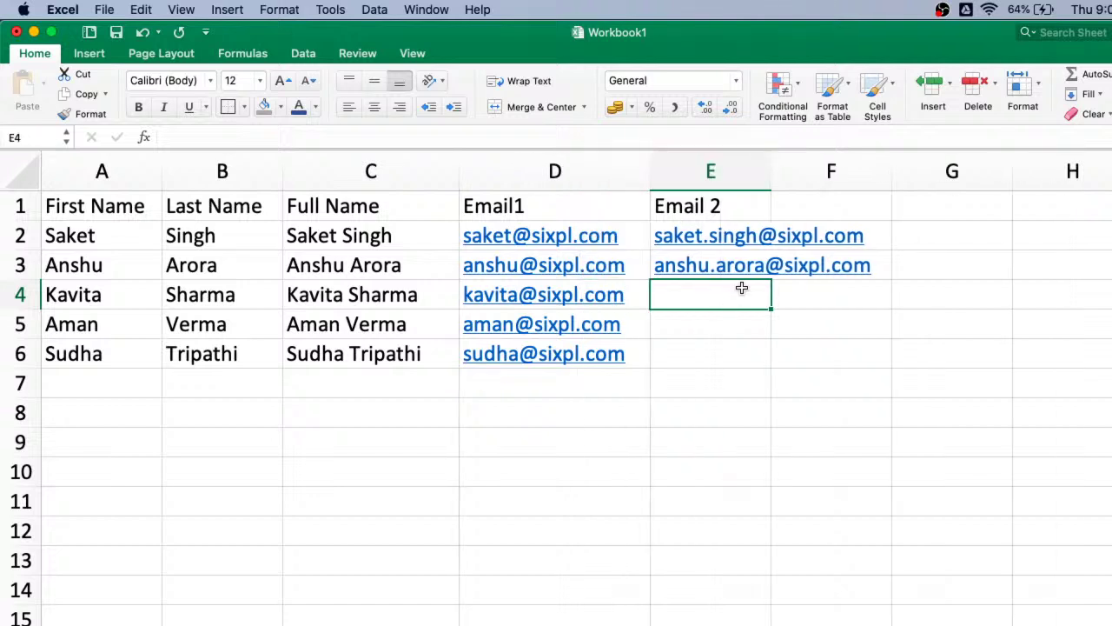
left_click(1089, 94)
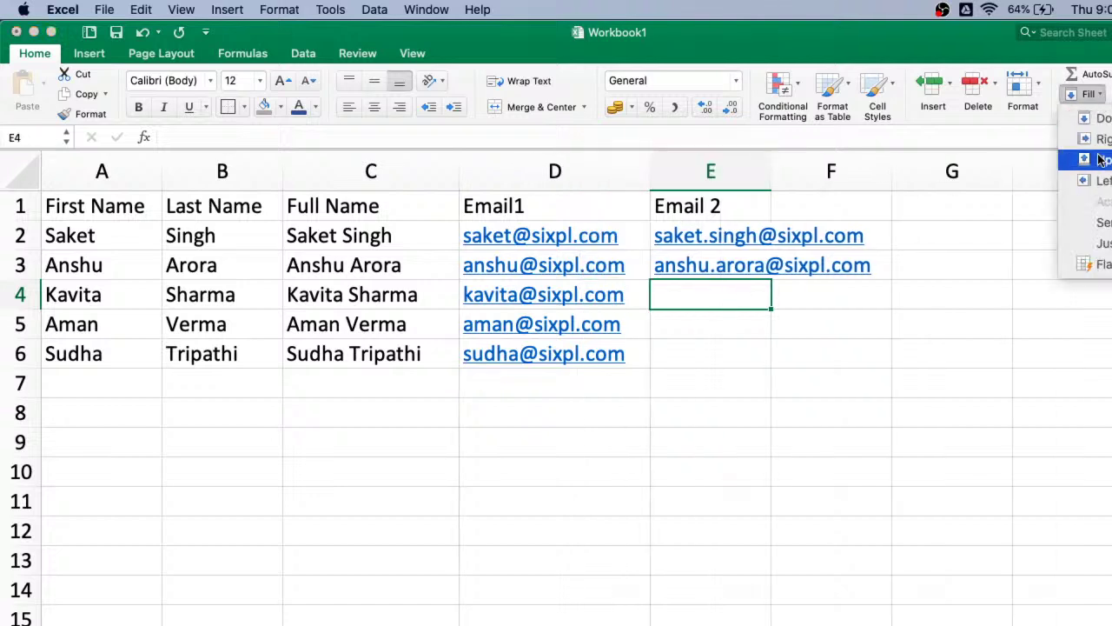
left_click(1106, 264)
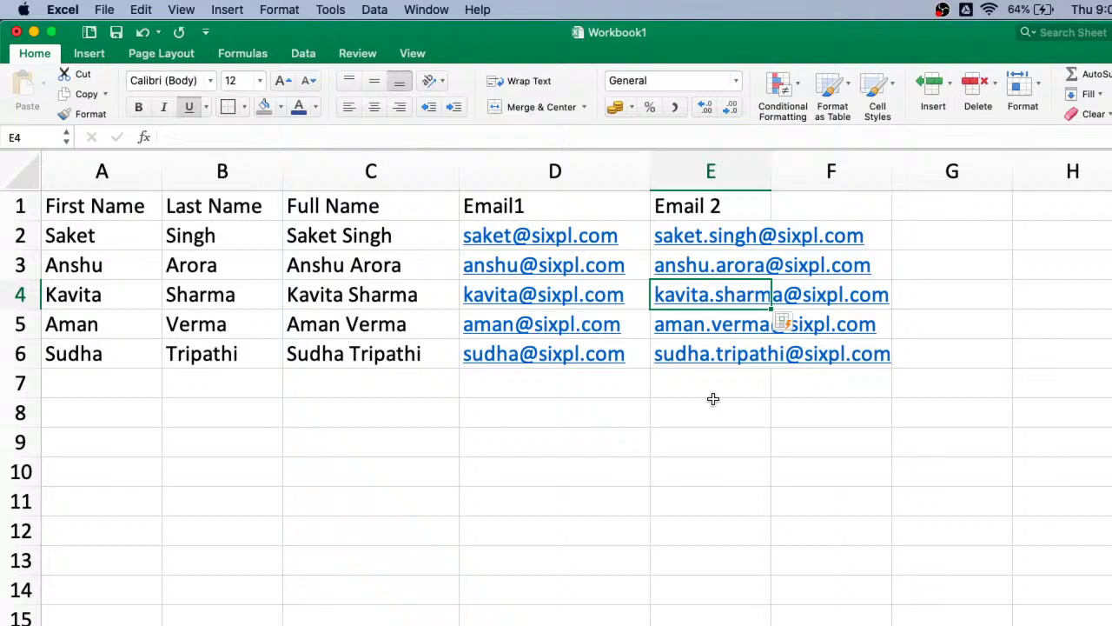
key("ctrl+Right")
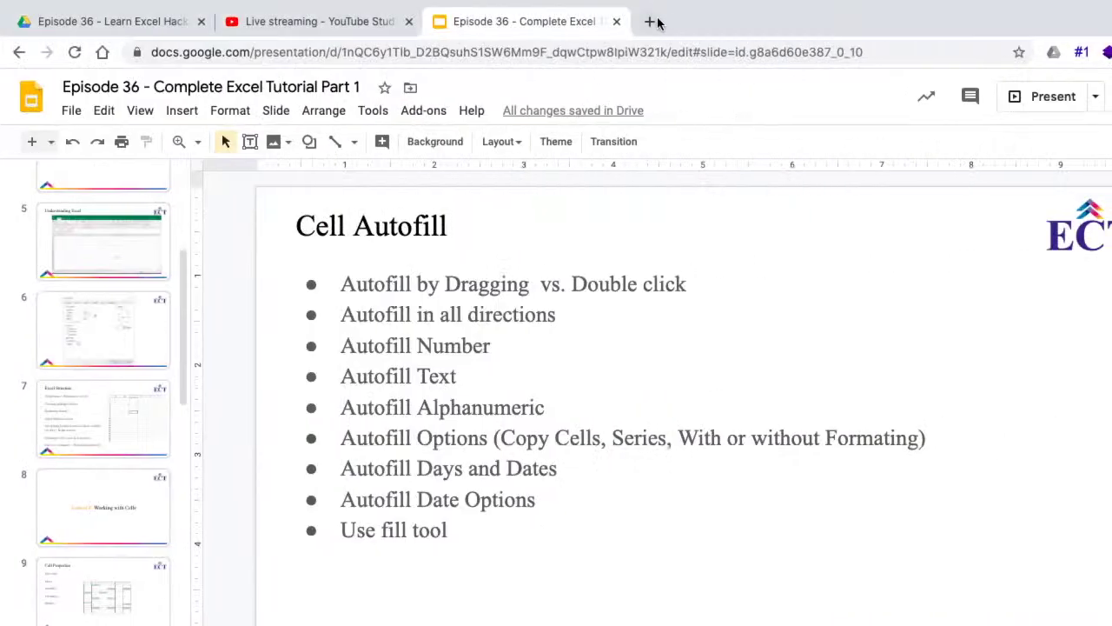
- Go to LinkedIn in a new tab, search 'sixpl', and pick the SixPL company suggestion
left_click(650, 22)
type("li")
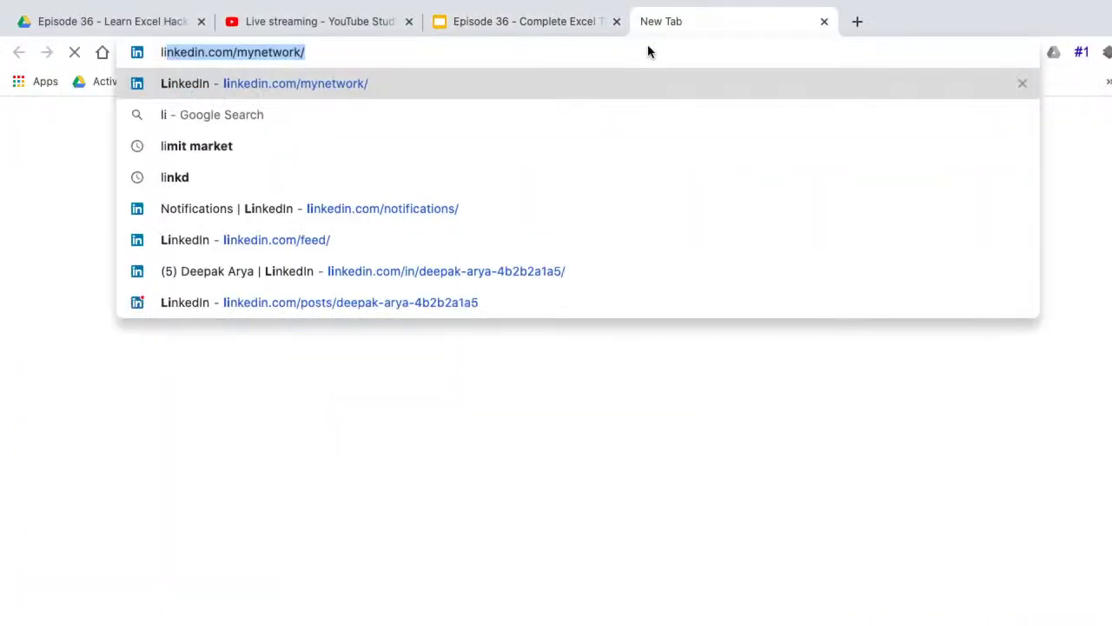
type("nked")
key("Return")
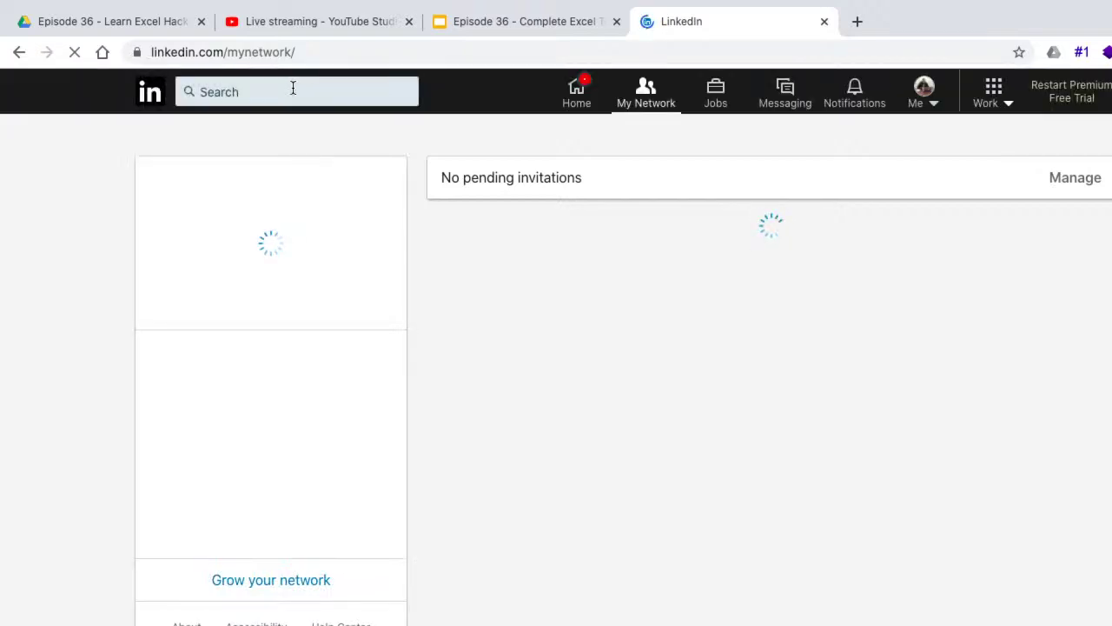
left_click(239, 90)
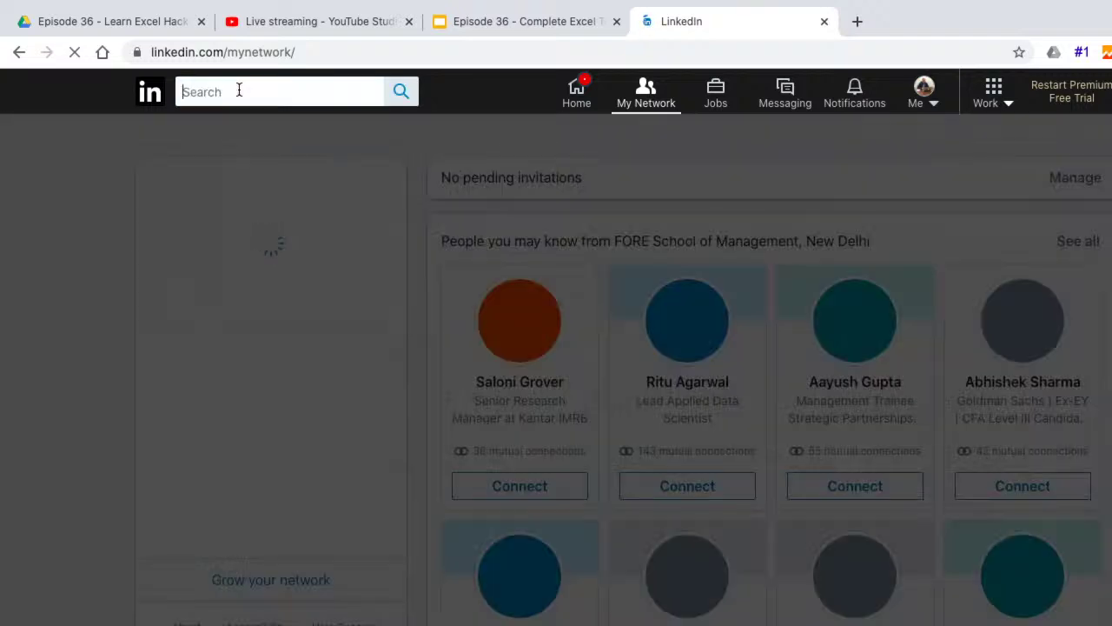
type("sixpl")
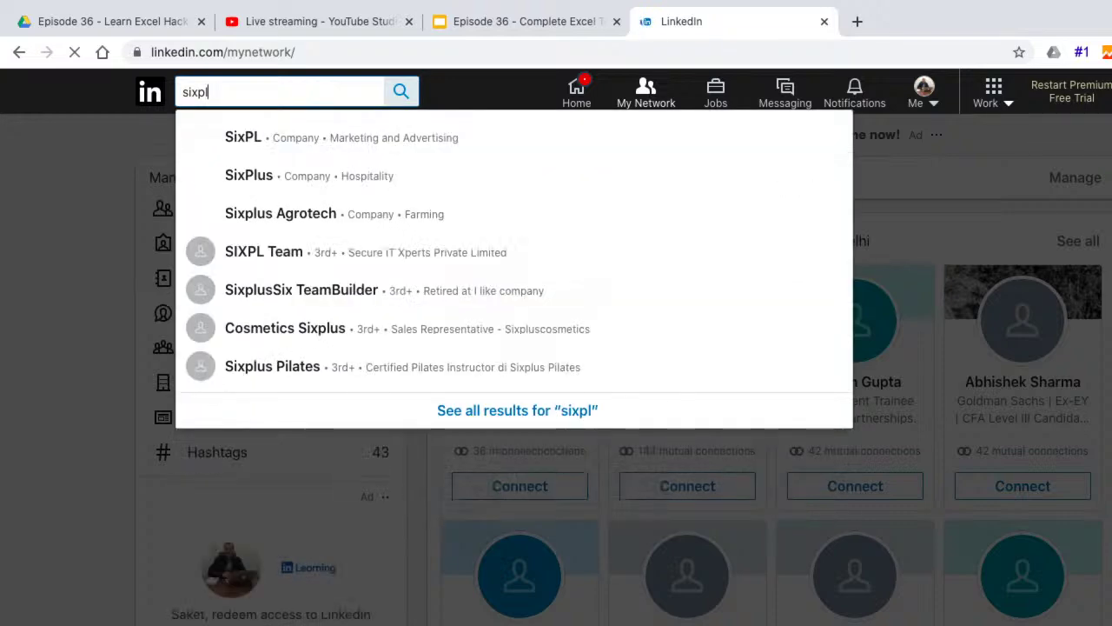
left_click(259, 139)
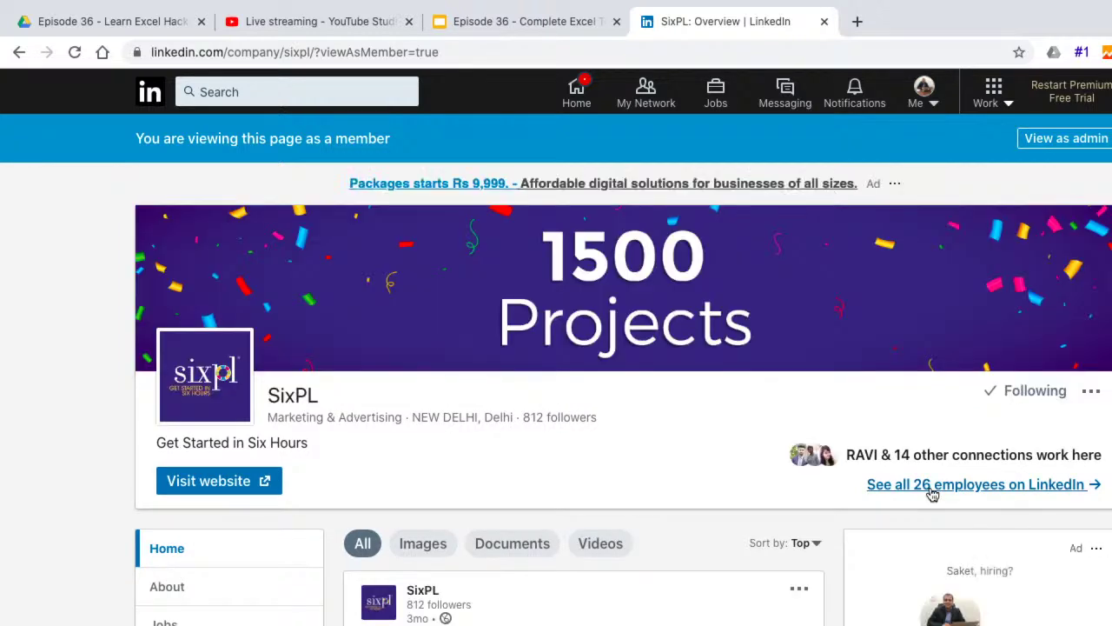
- List all 26 SixPL employees, scroll through the results, and move to page 2
left_click(944, 492)
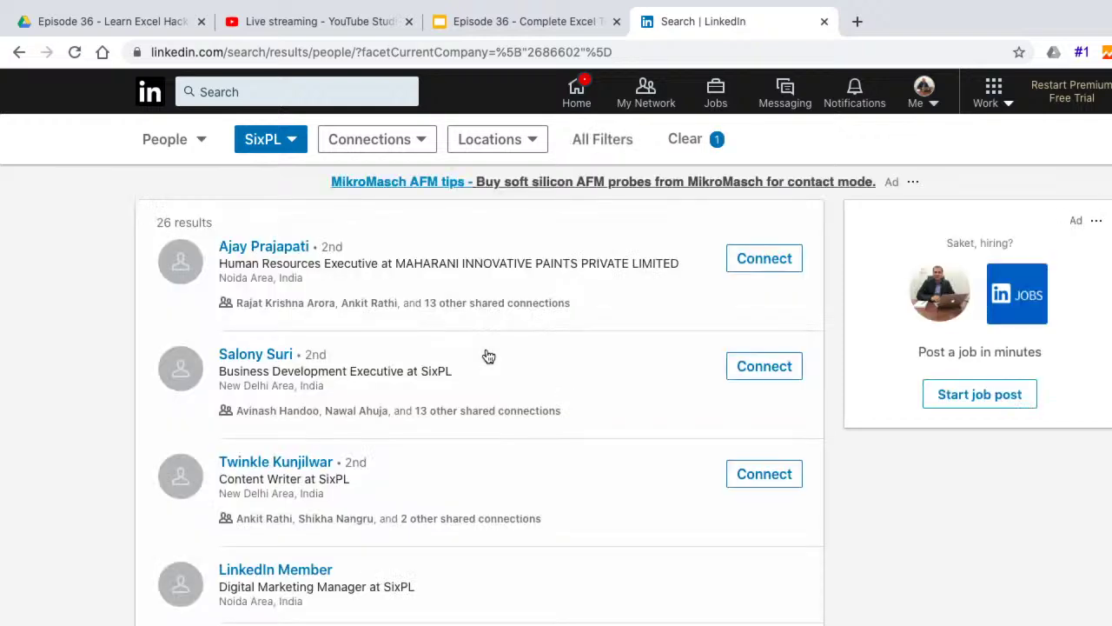
scroll(489, 356, "down", 2)
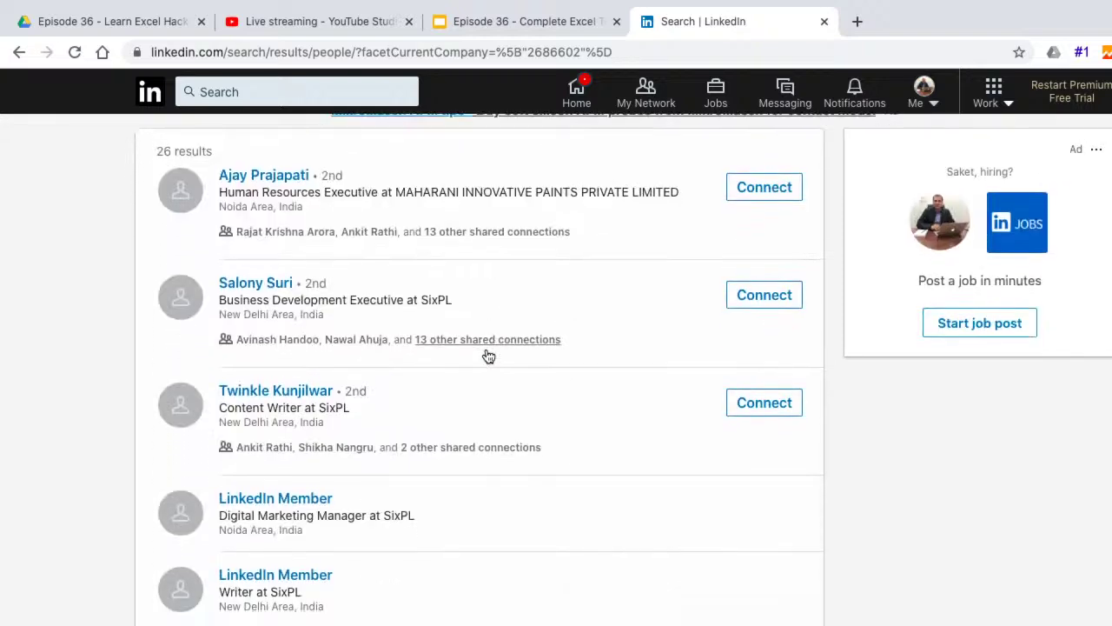
scroll(488, 356, "down", 5)
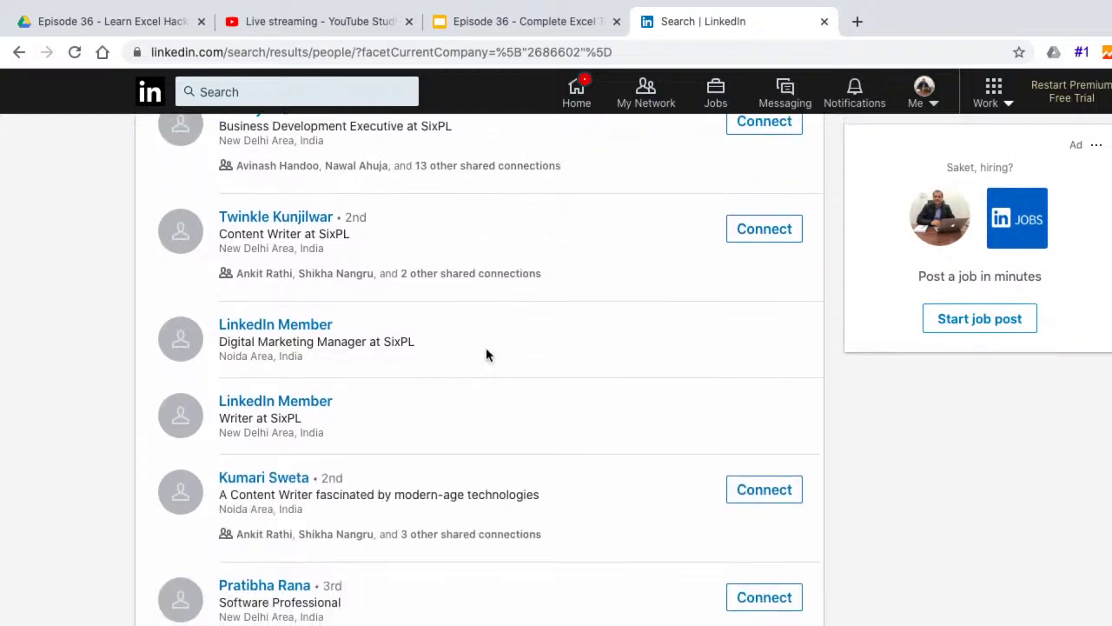
scroll(486, 354, "down", 8)
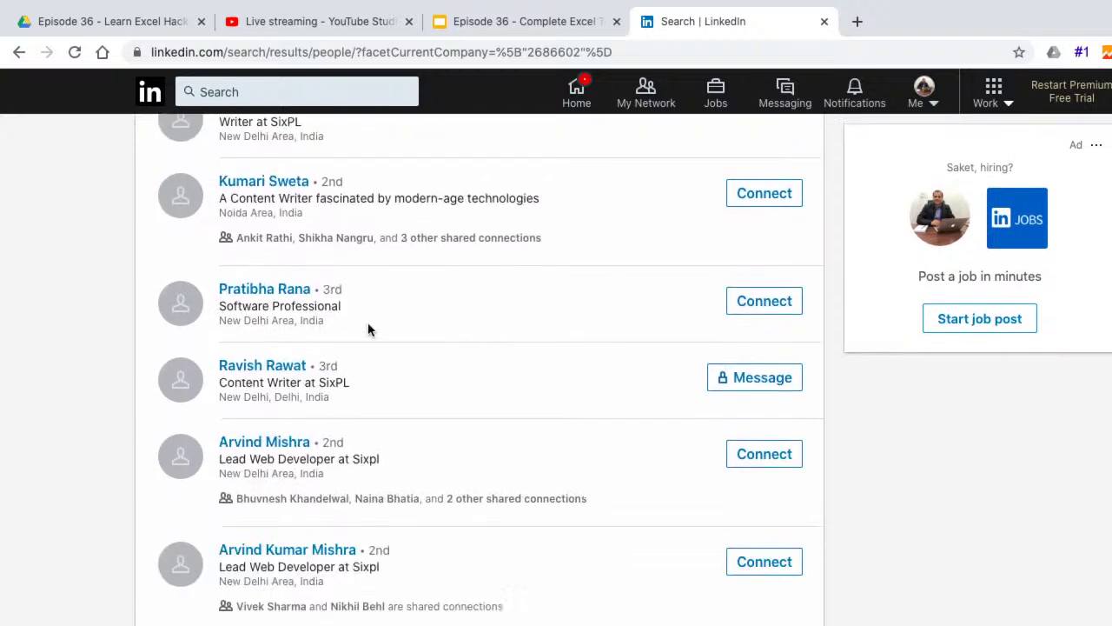
scroll(368, 327, "up", 15)
scroll(354, 521, "down", 20)
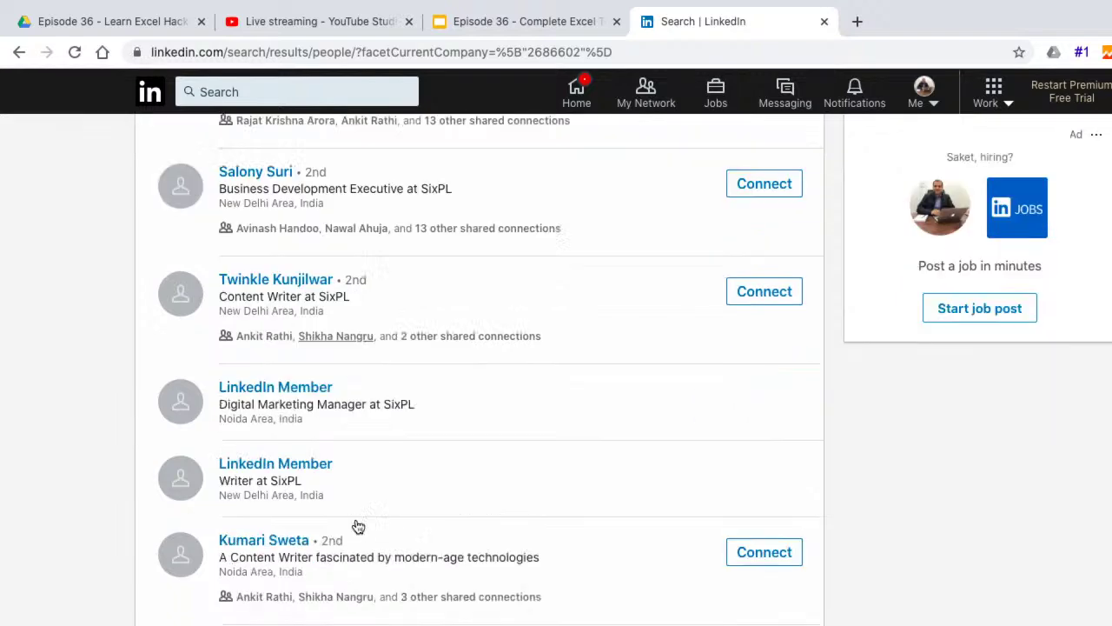
left_click(492, 577)
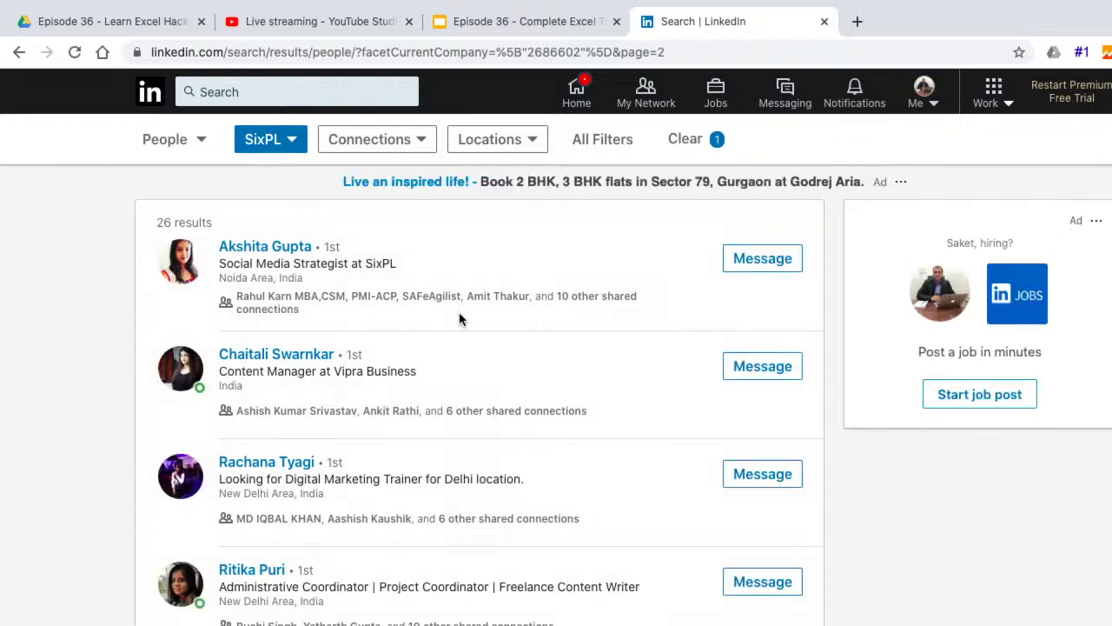
- Scroll through page 2 of the SixPL employee results and continue to page 3
scroll(534, 512, "down", 1)
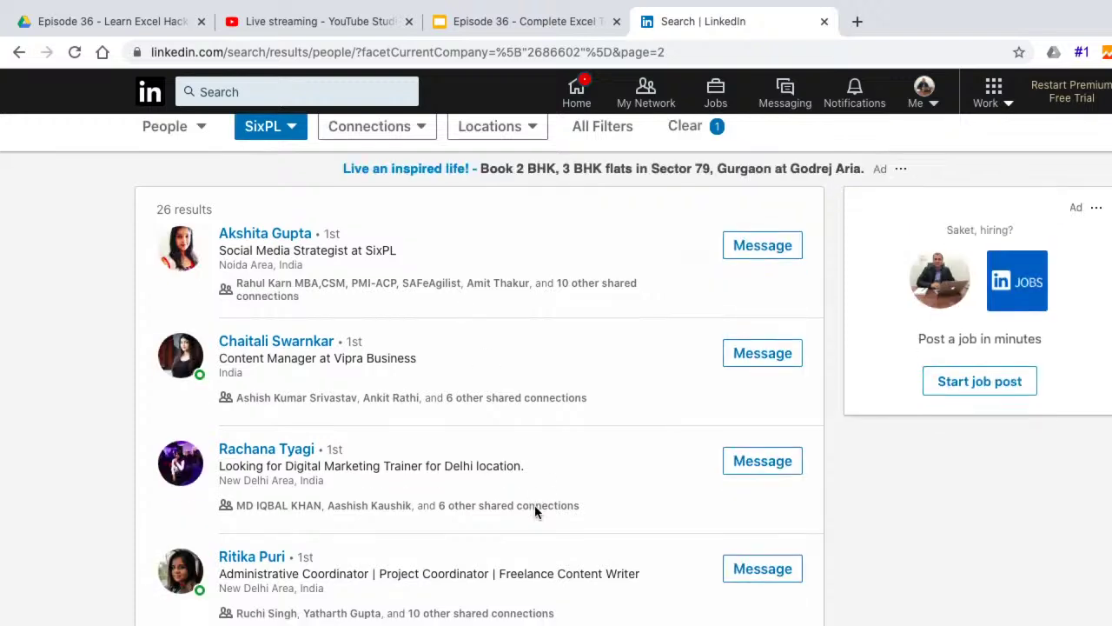
scroll(534, 506, "down", 3)
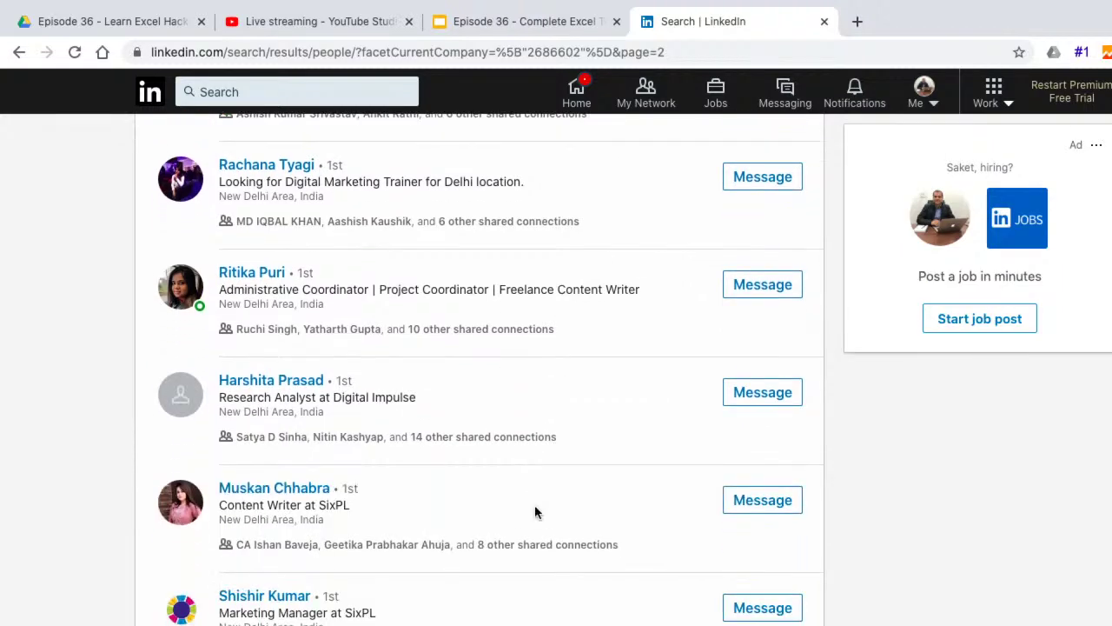
scroll(534, 512, "down", 1)
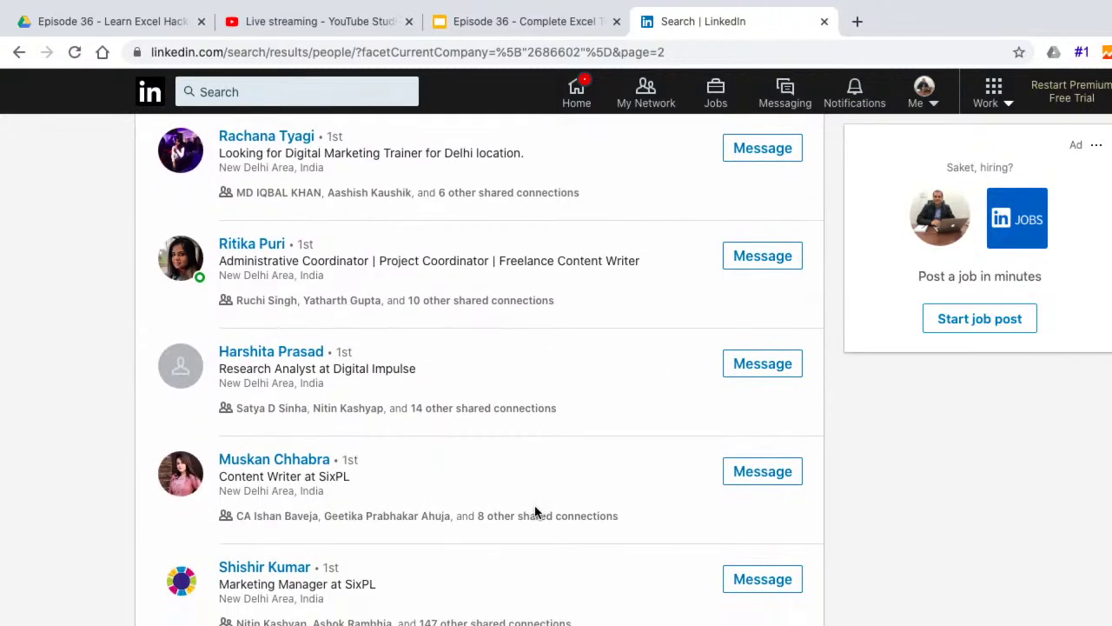
scroll(534, 511, "down", 5)
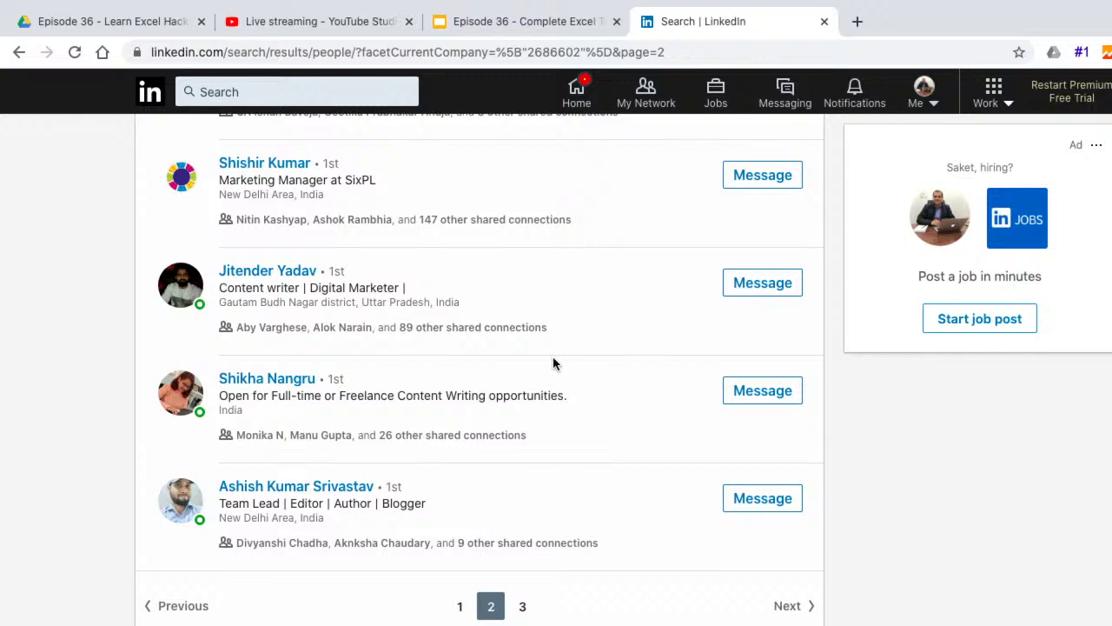
left_click(521, 606)
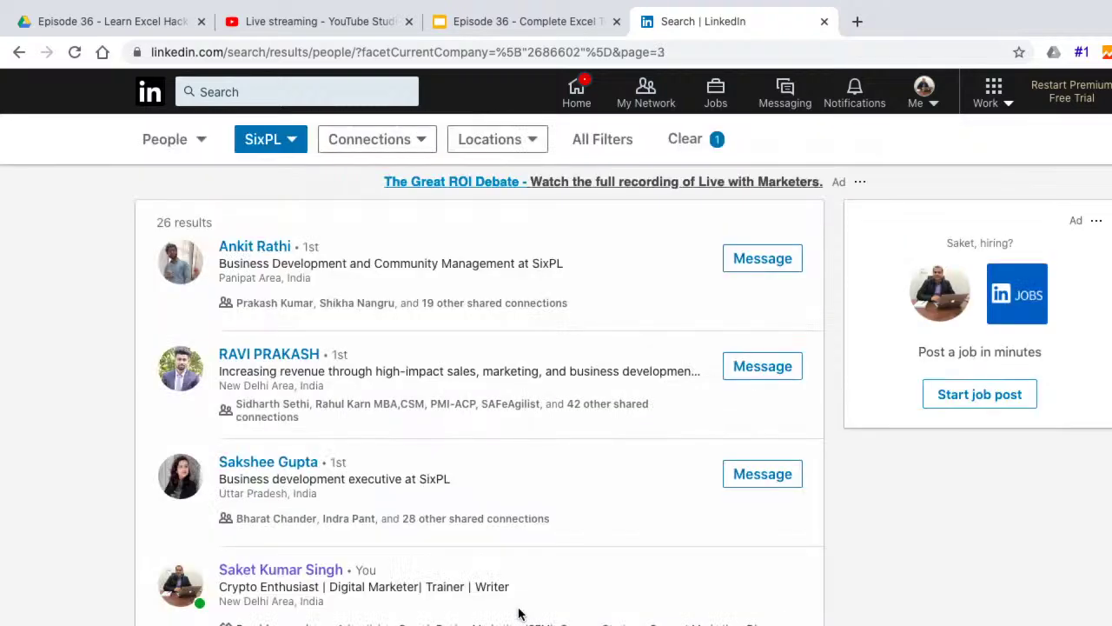
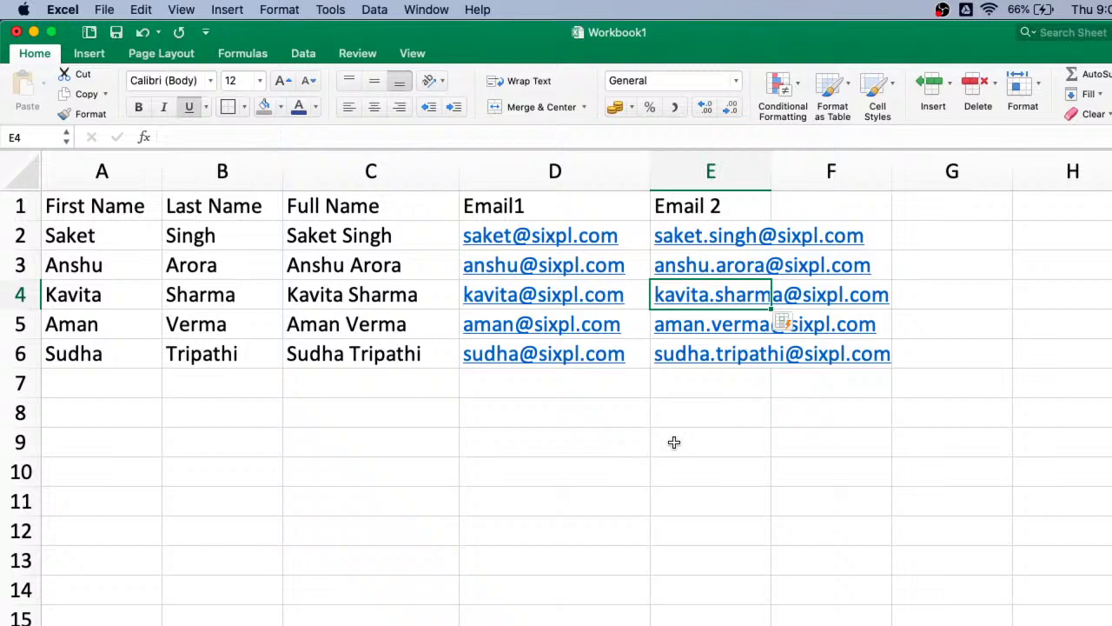
- Glance at the course slides, then return to Excel and open the Home > Fill dropdown
key("ctrl+Right")
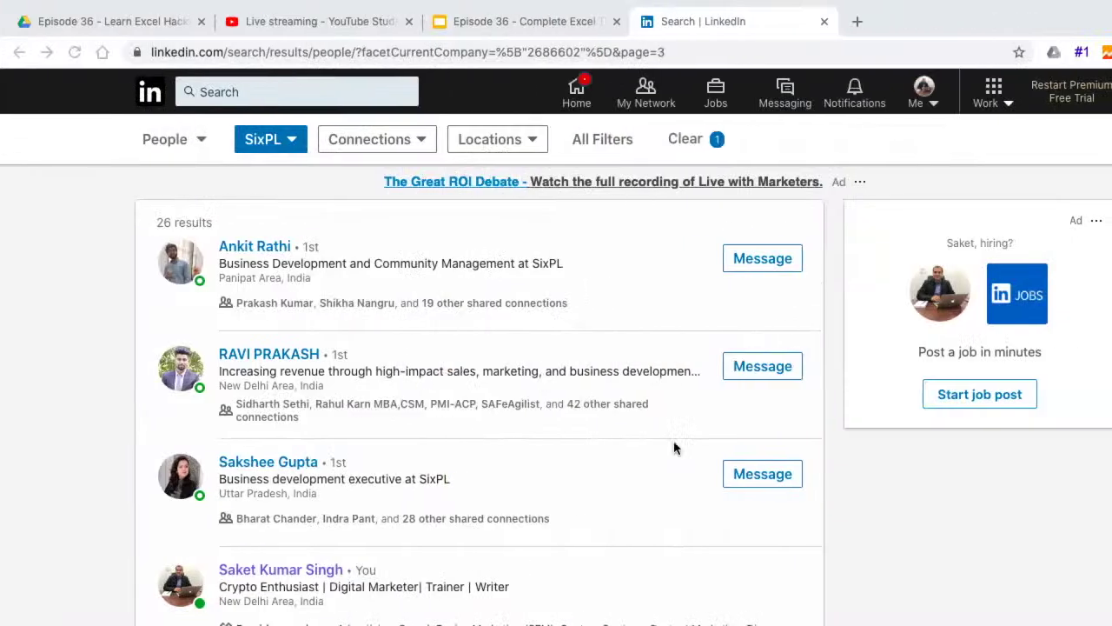
left_click(544, 23)
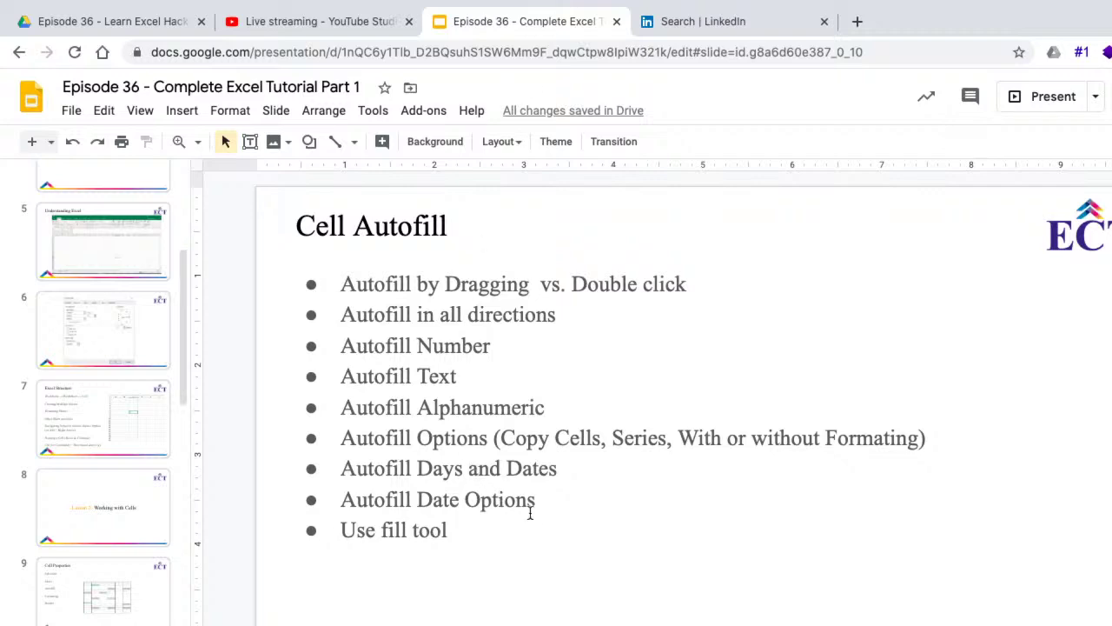
key("ctrl+Left")
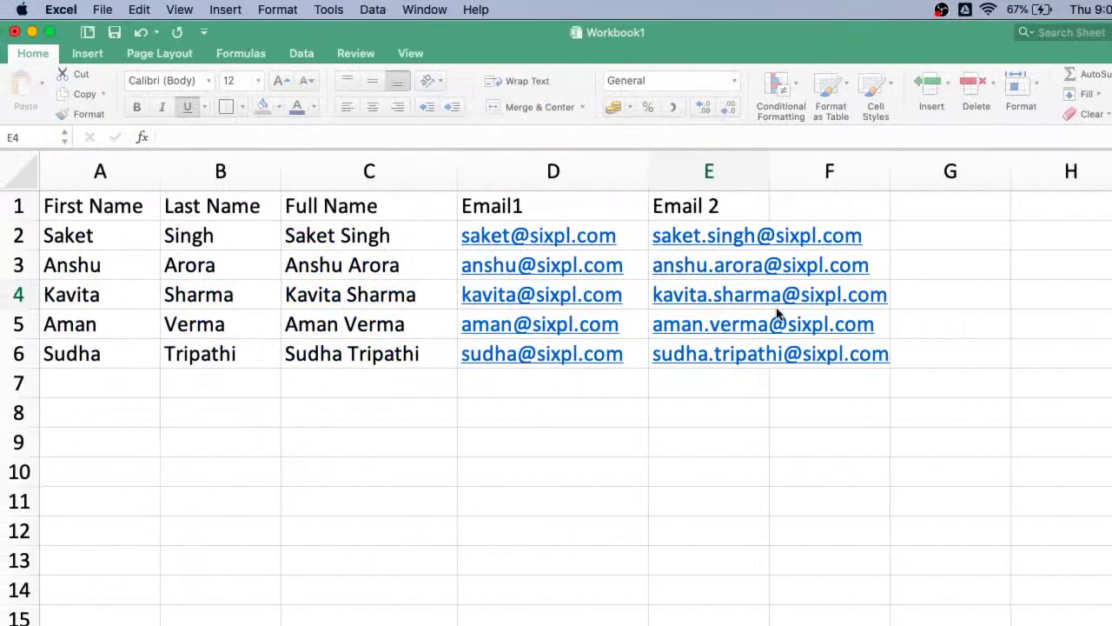
left_click(1091, 94)
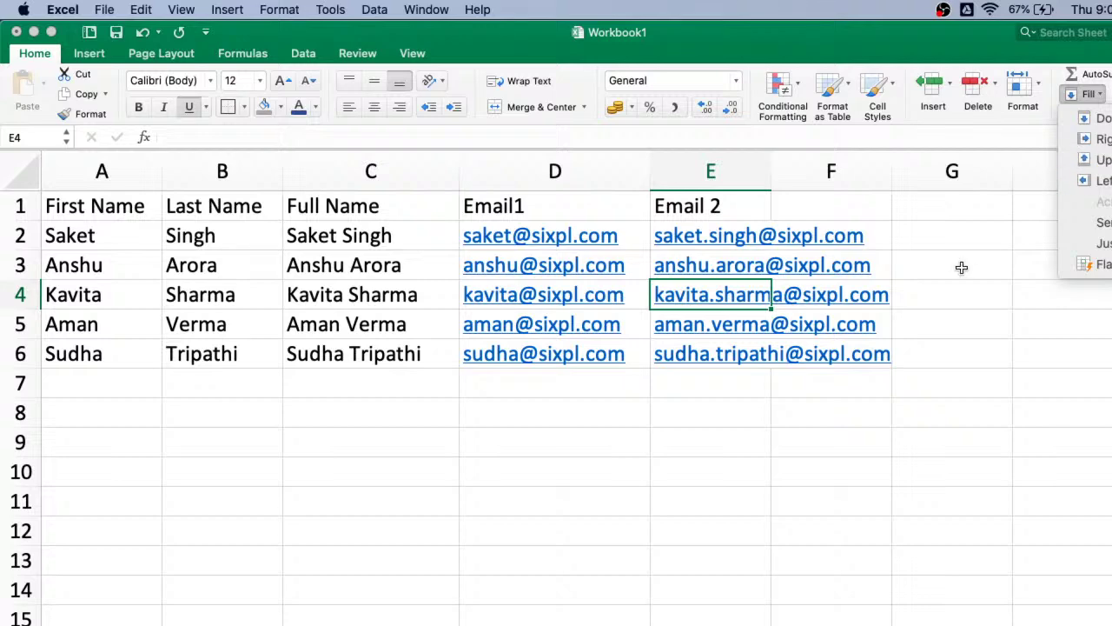
- Present the slide deck past Flash Fill Option to the Cell Reference slide, then exit the slideshow
left_click(1021, 392)
key("ctrl+Right")
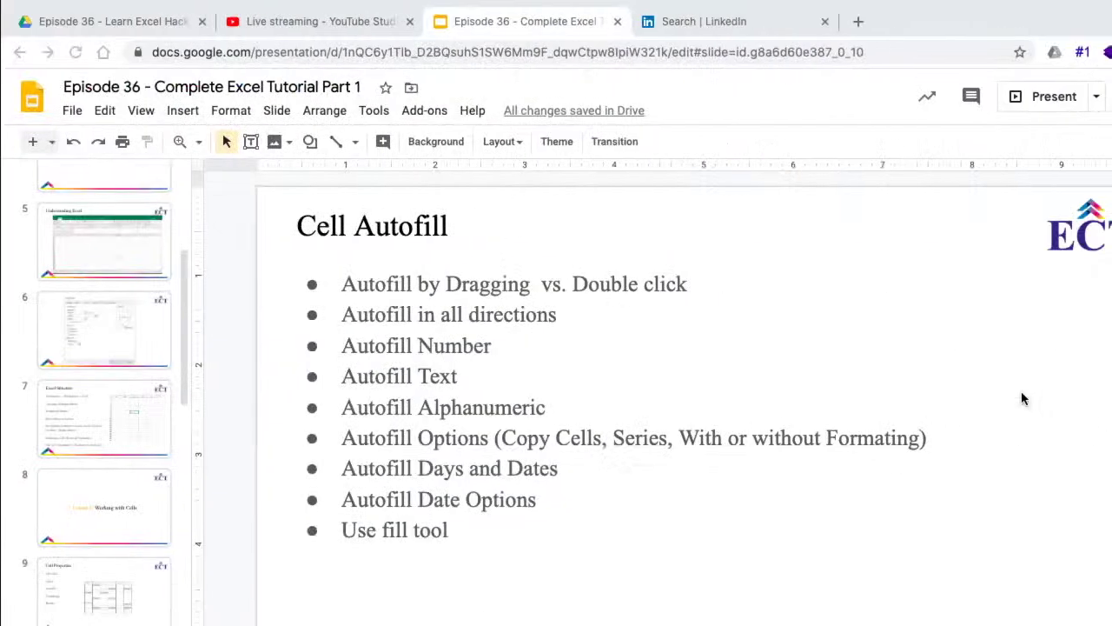
left_click(1050, 96)
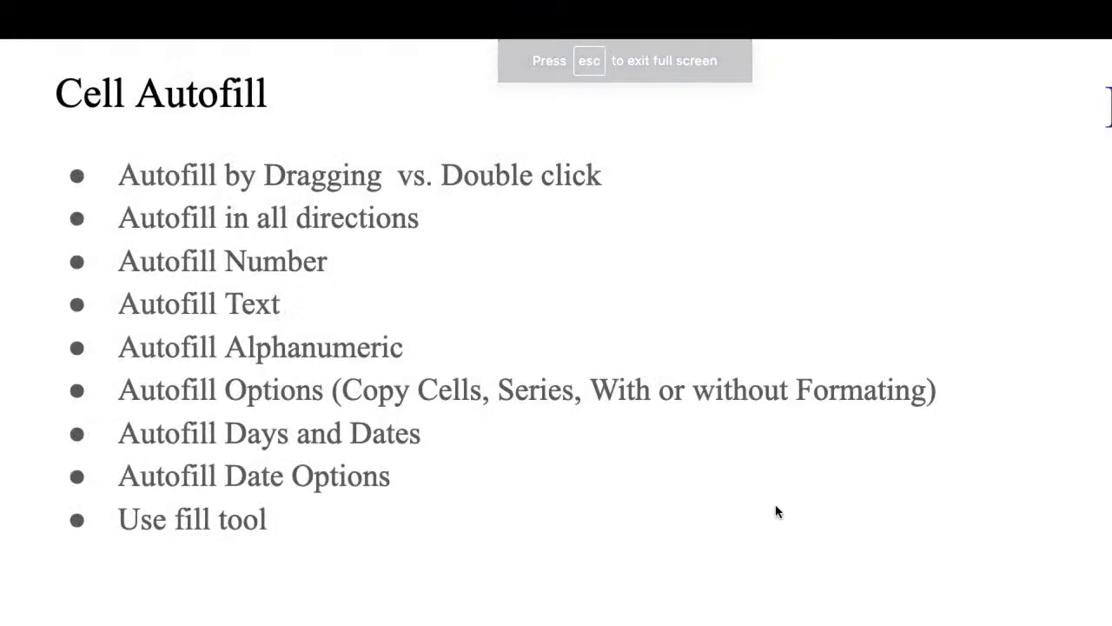
left_click(776, 506)
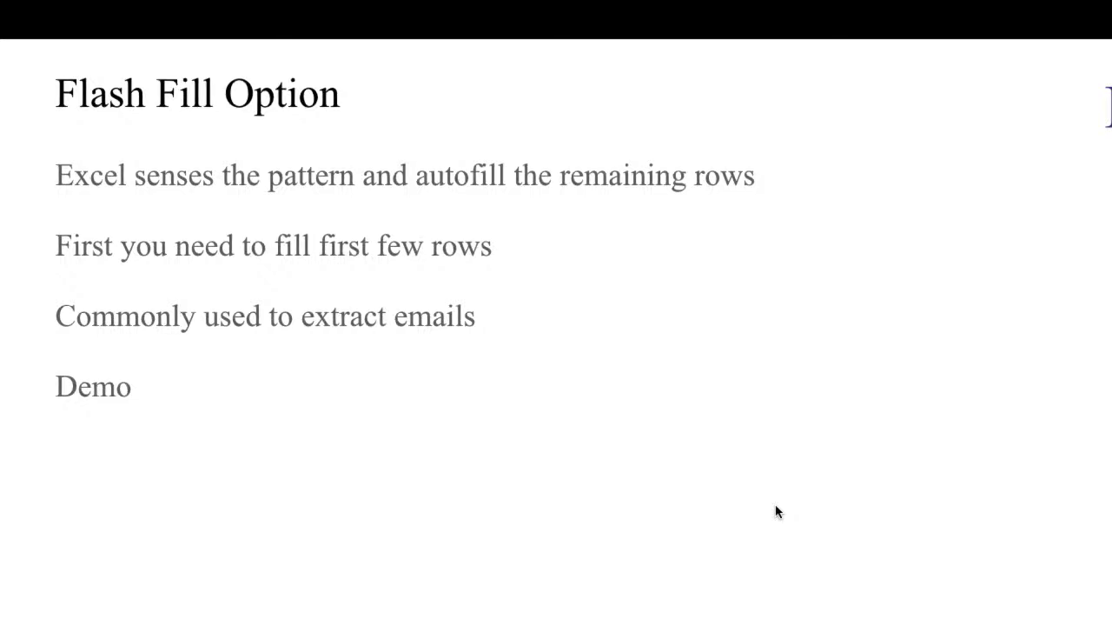
left_click(775, 504)
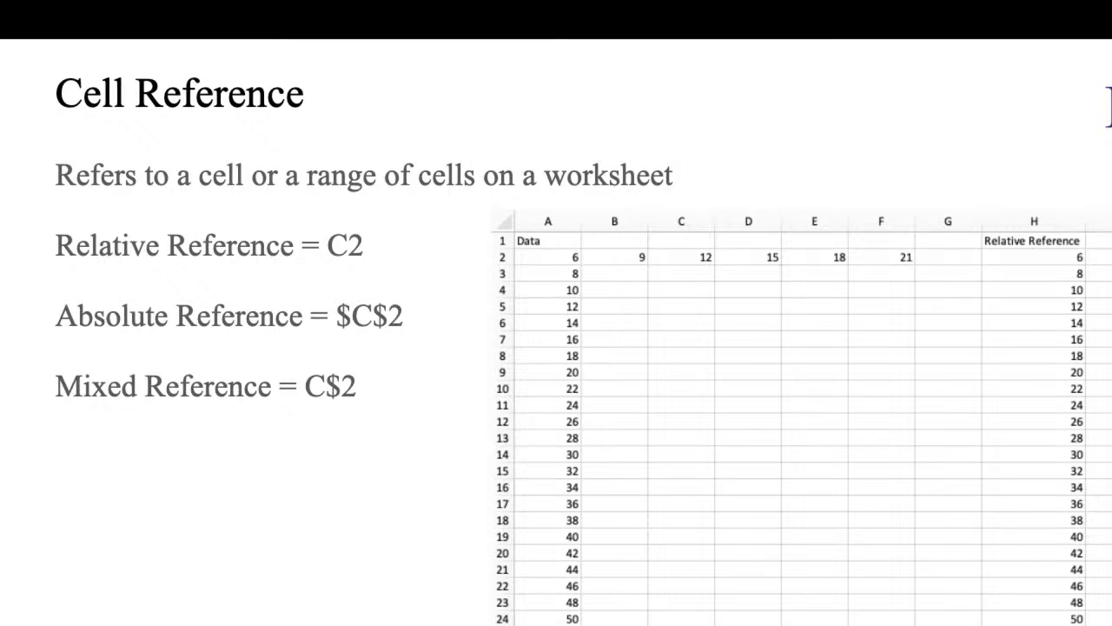
key("Escape")
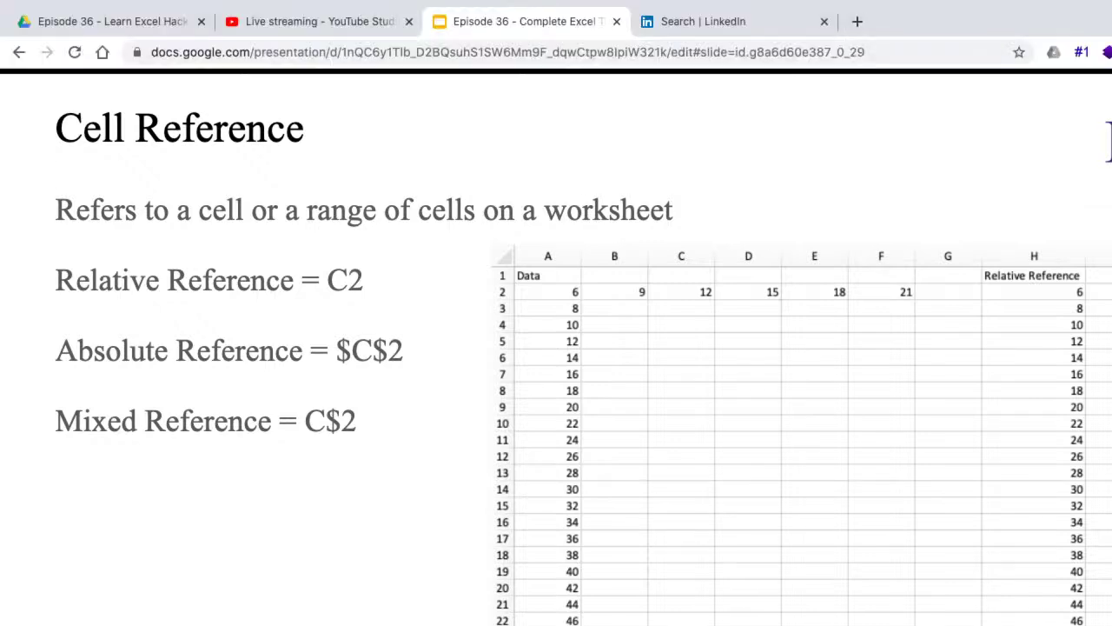
- Restart the slideshow and return to the Excel workbook
key("ctrl+Left")
key("ctrl+Right")
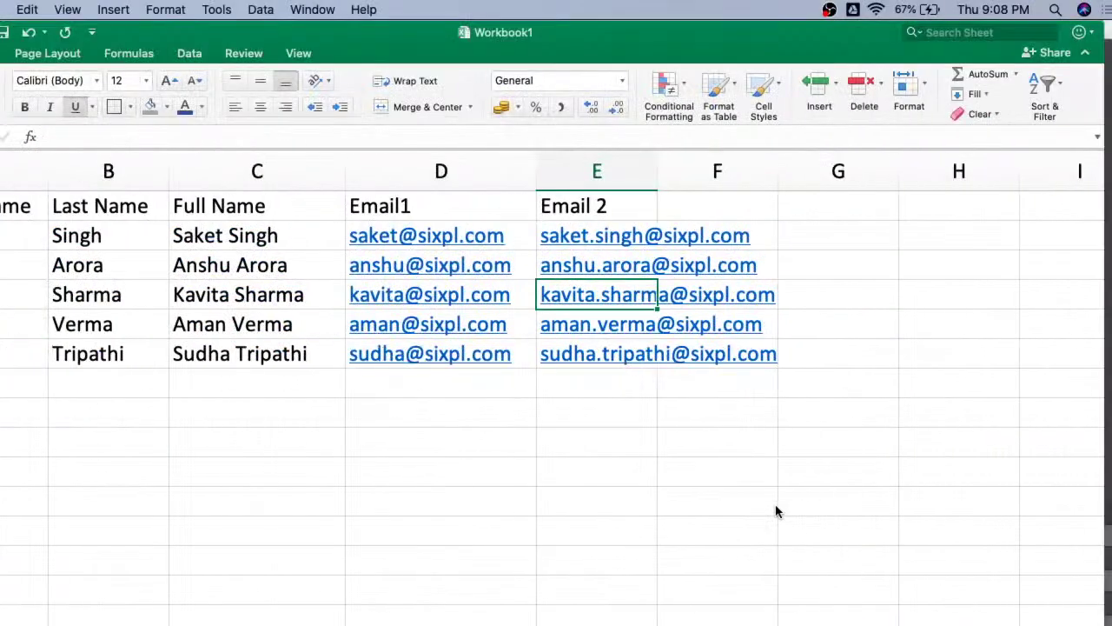
left_click(1053, 97)
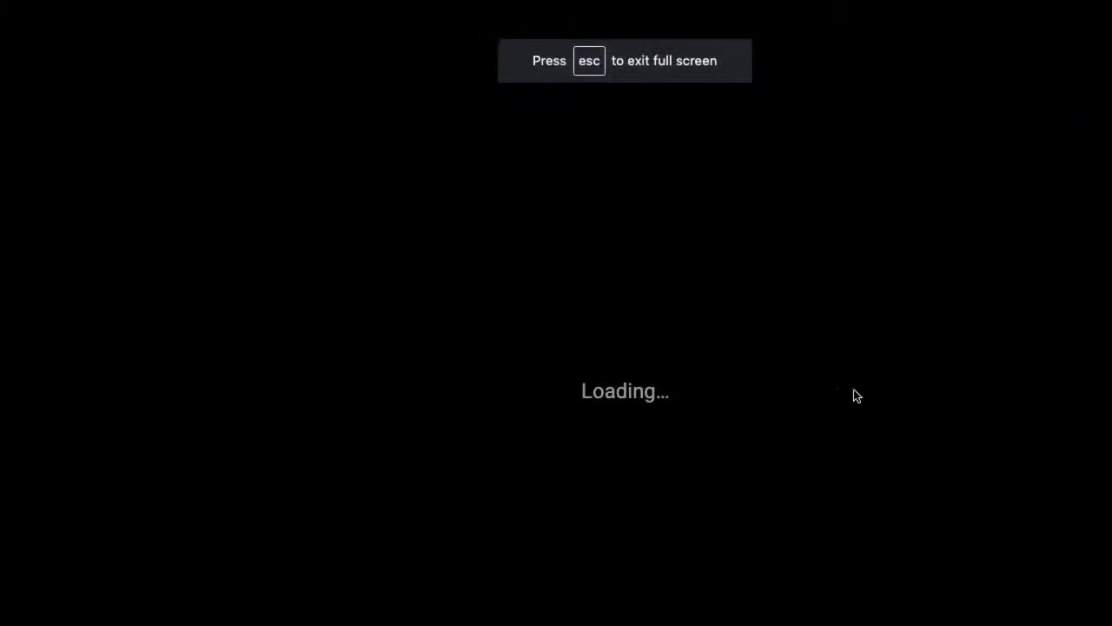
key("ctrl+Left")
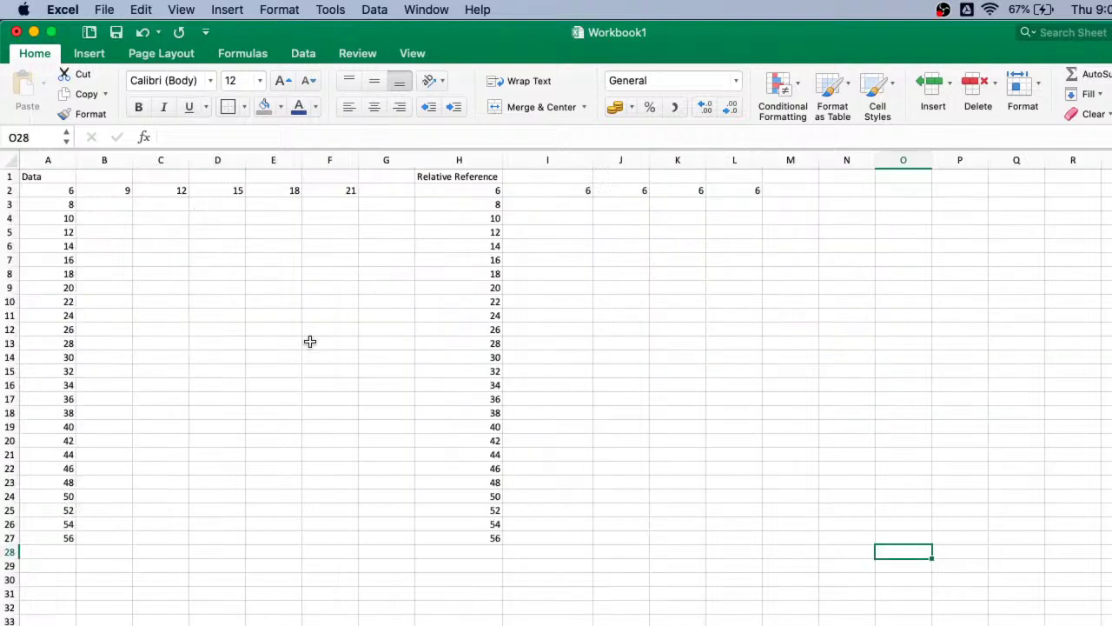
left_click(311, 341)
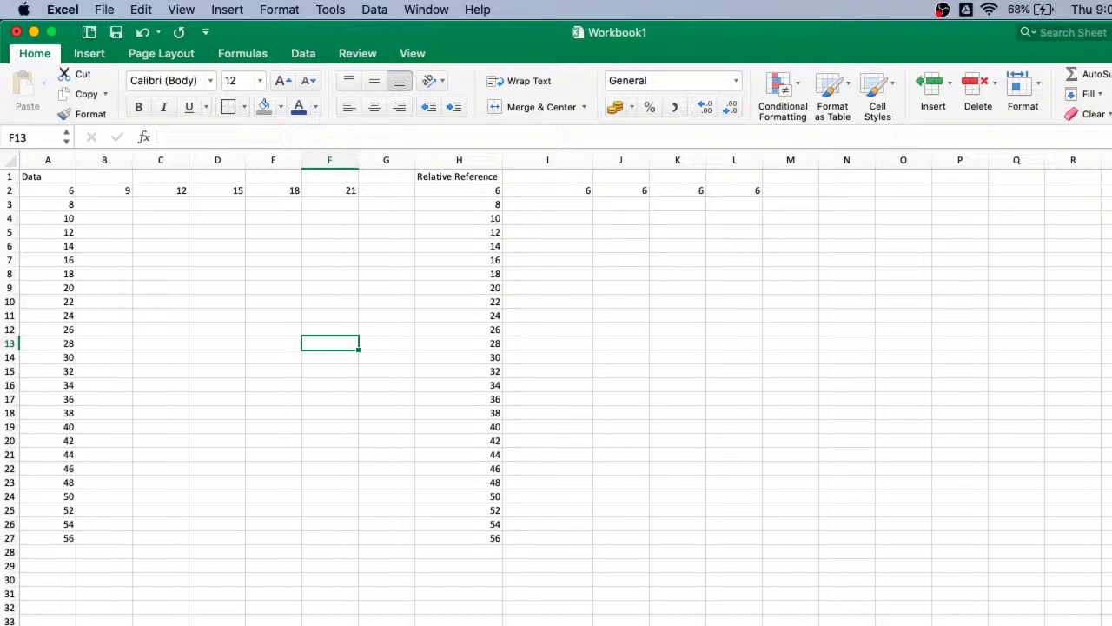
left_click_drag(1065, 625, 1082, 625)
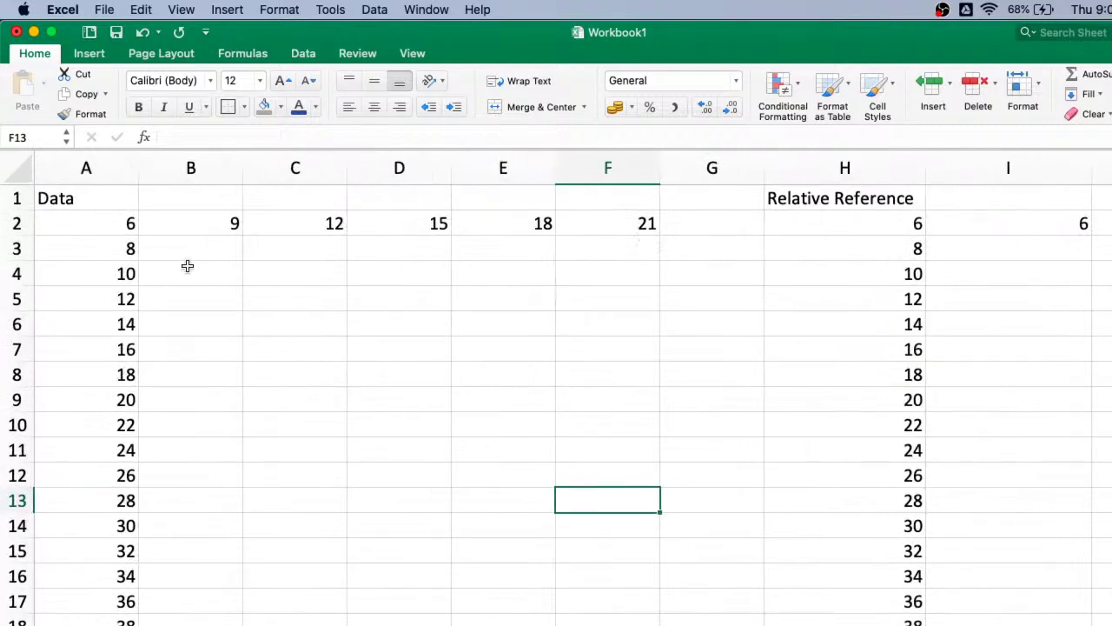
left_click(93, 207)
left_click(98, 230)
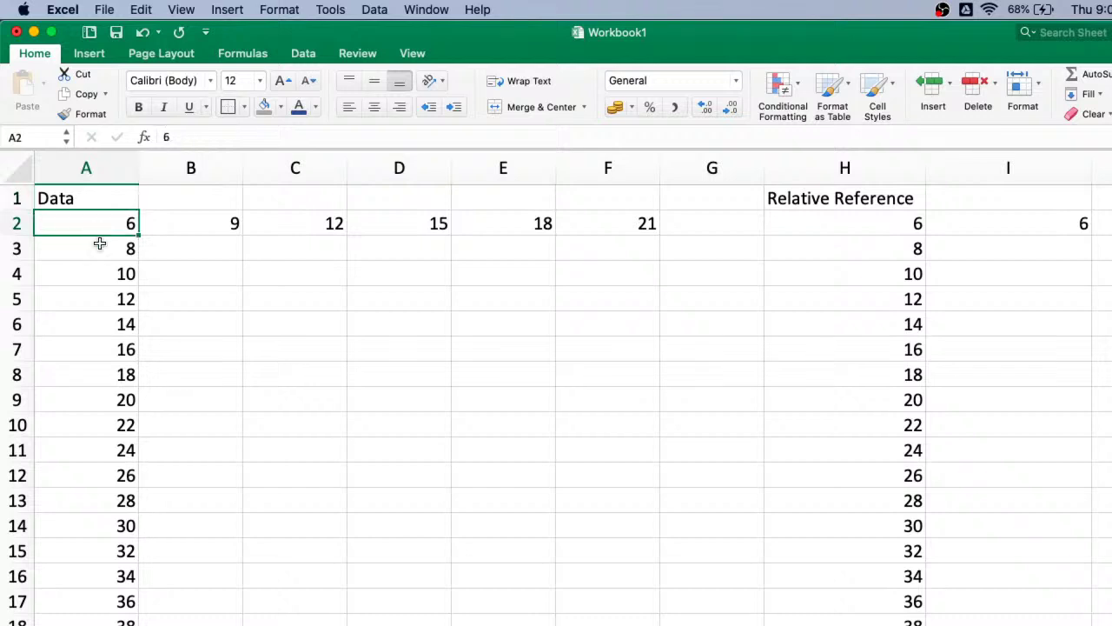
left_click(101, 248)
left_click(111, 284)
left_click(119, 321)
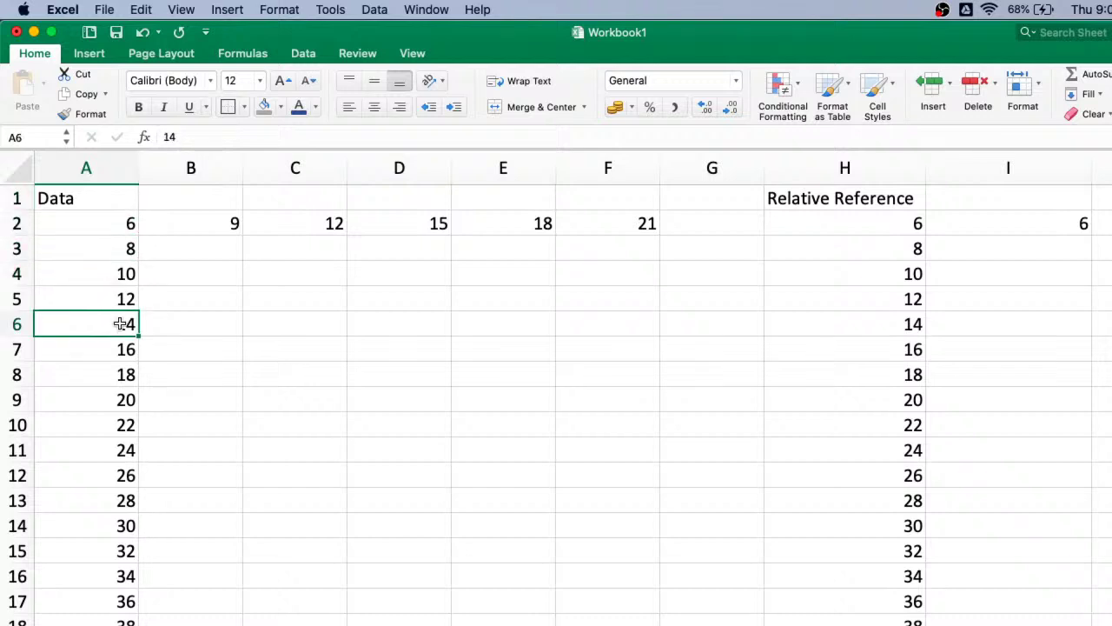
scroll(145, 411, "down", 1)
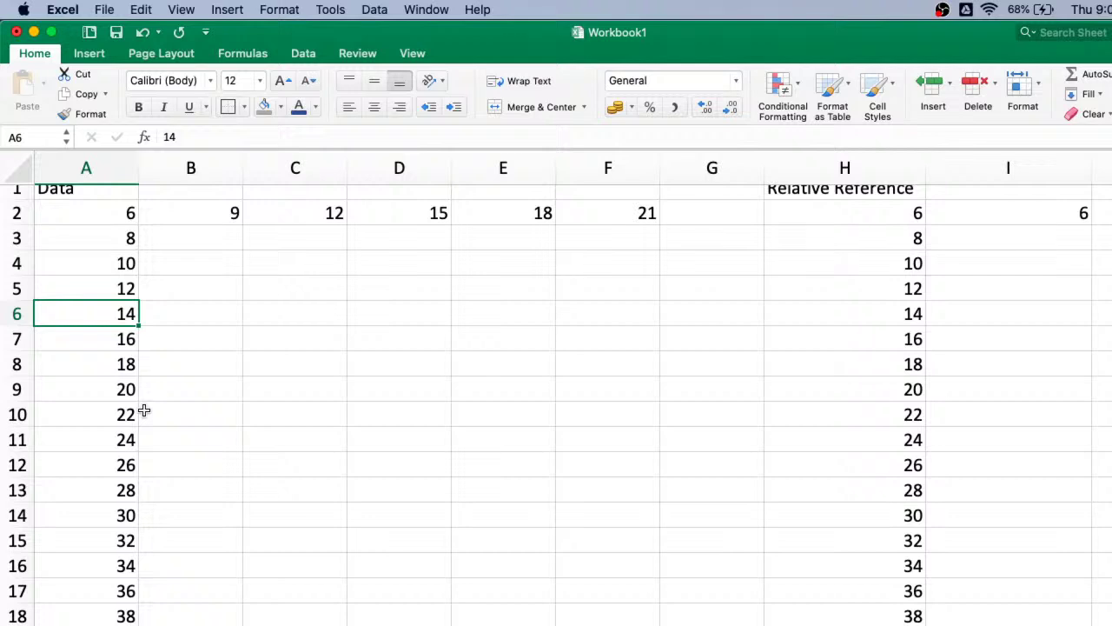
scroll(144, 410, "up", 1)
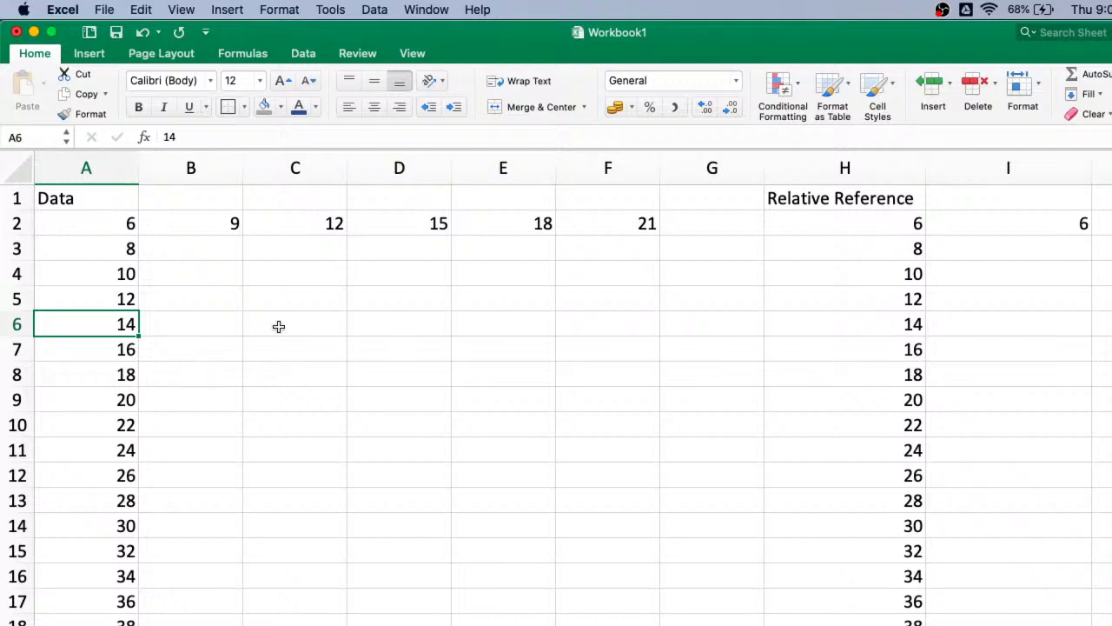
left_click(218, 218)
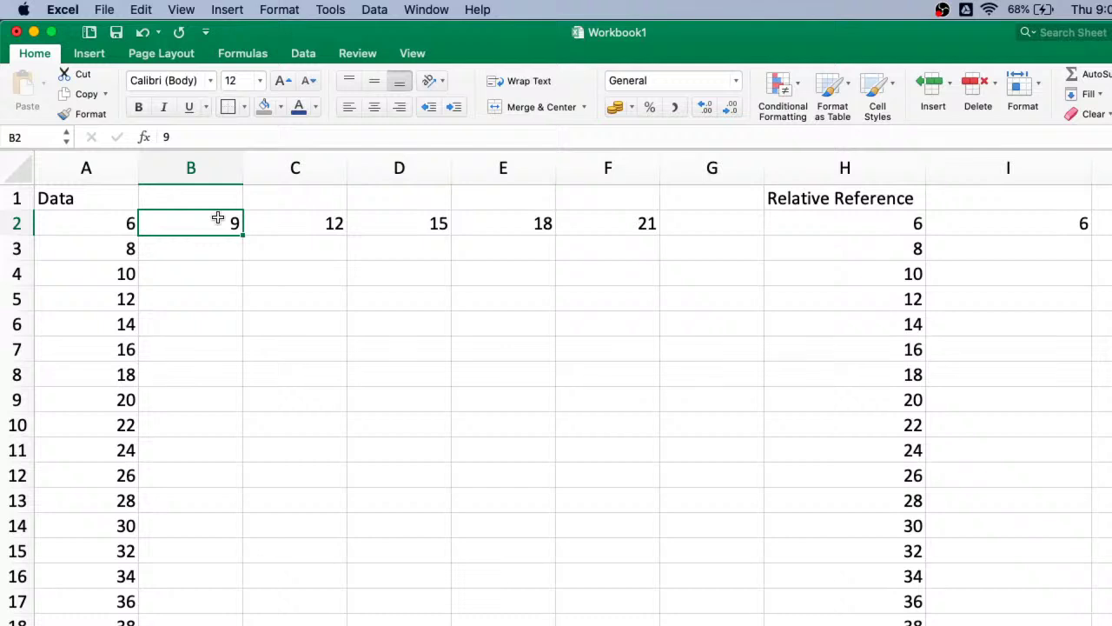
left_click(103, 222)
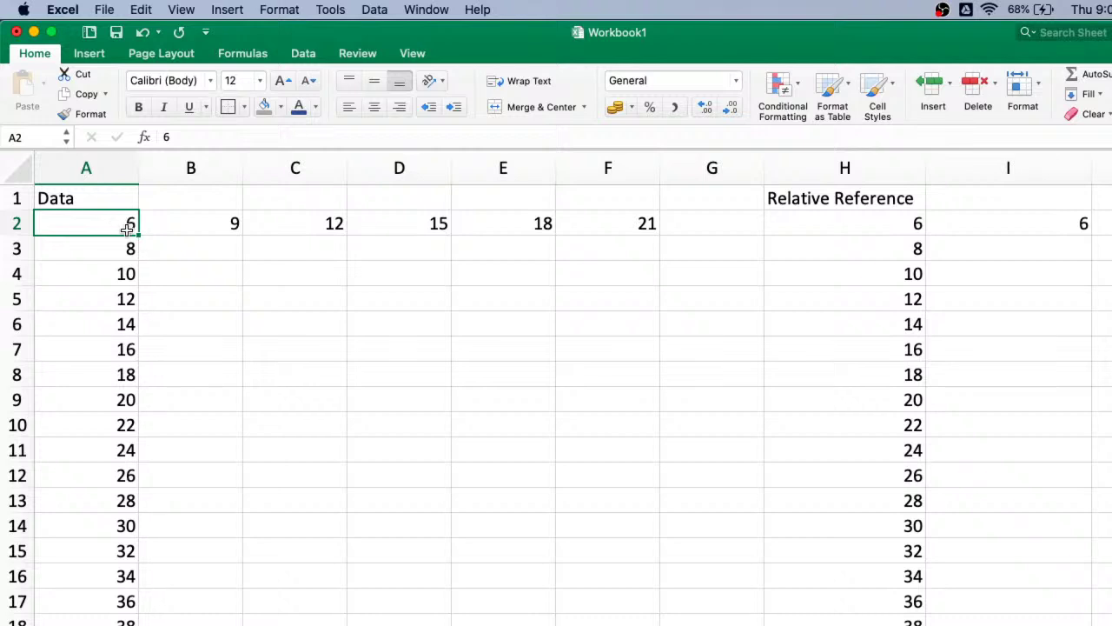
left_click(199, 224)
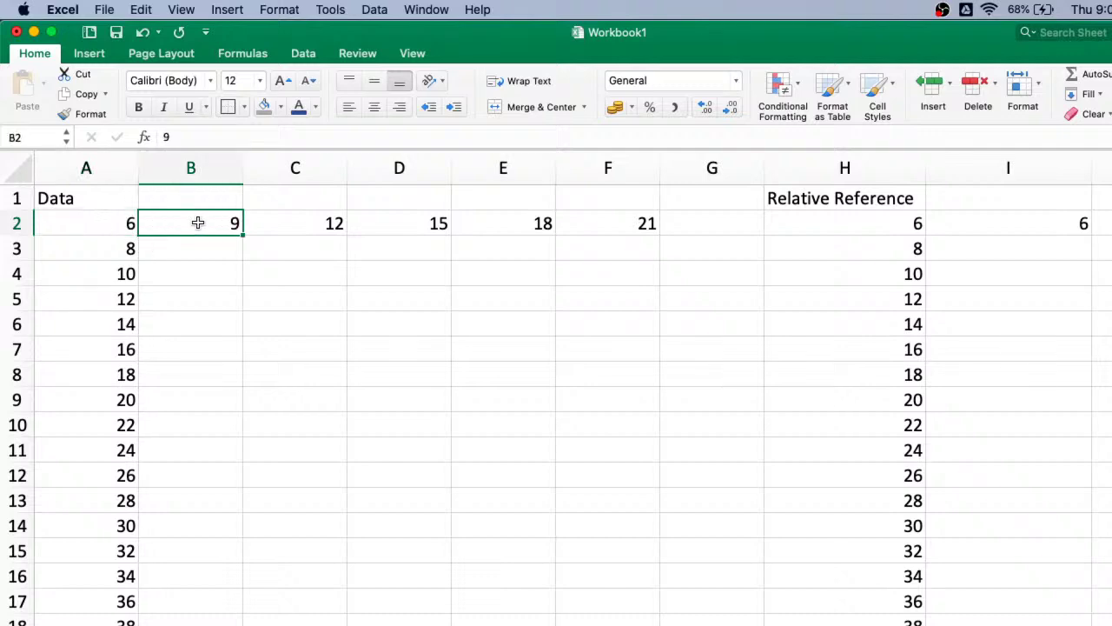
key("ctrl+Right")
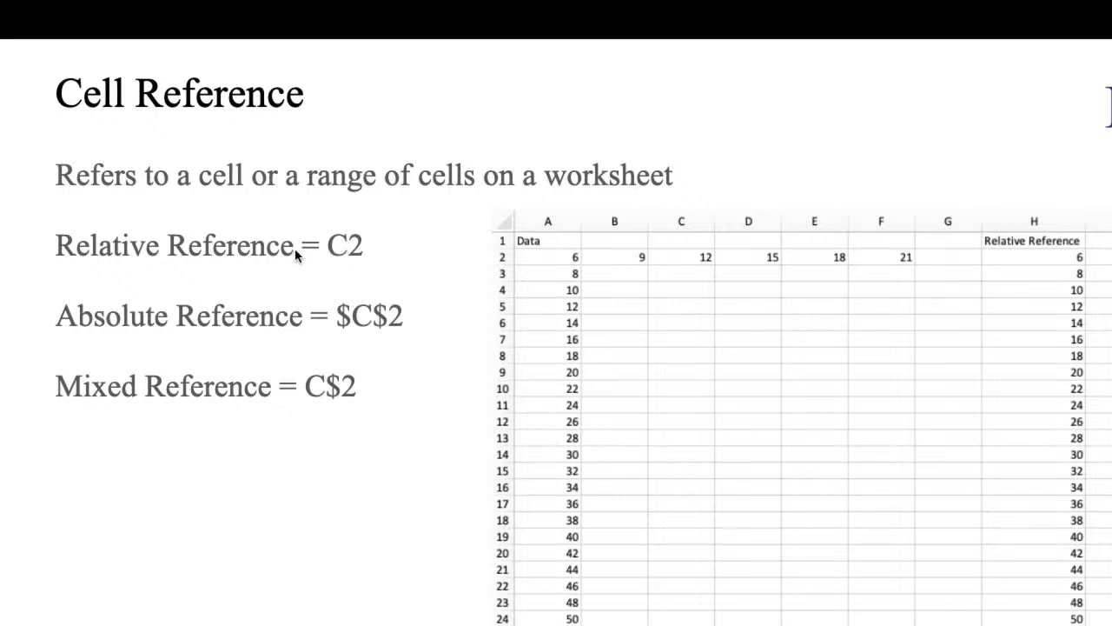
key("ctrl+Left")
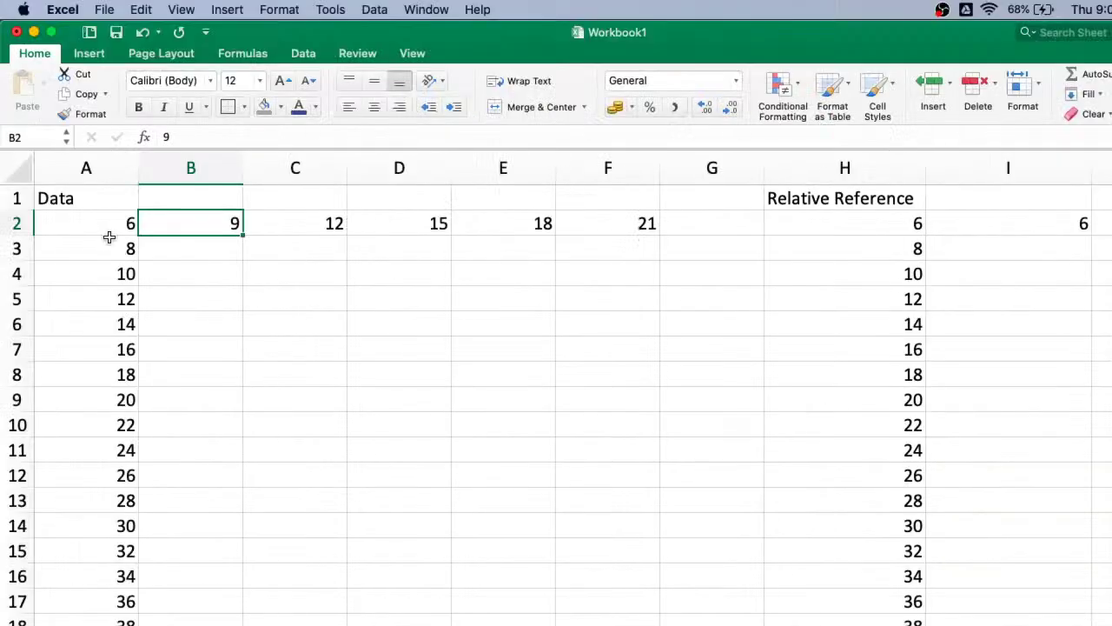
left_click(105, 226)
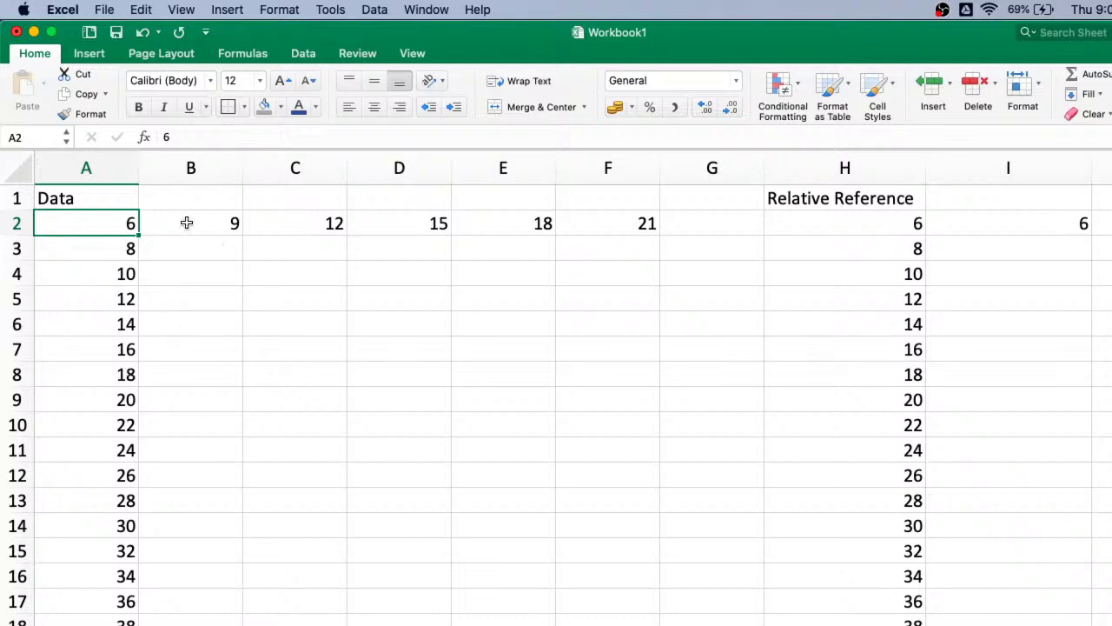
left_click(186, 223)
left_click(115, 224)
left_click(197, 223)
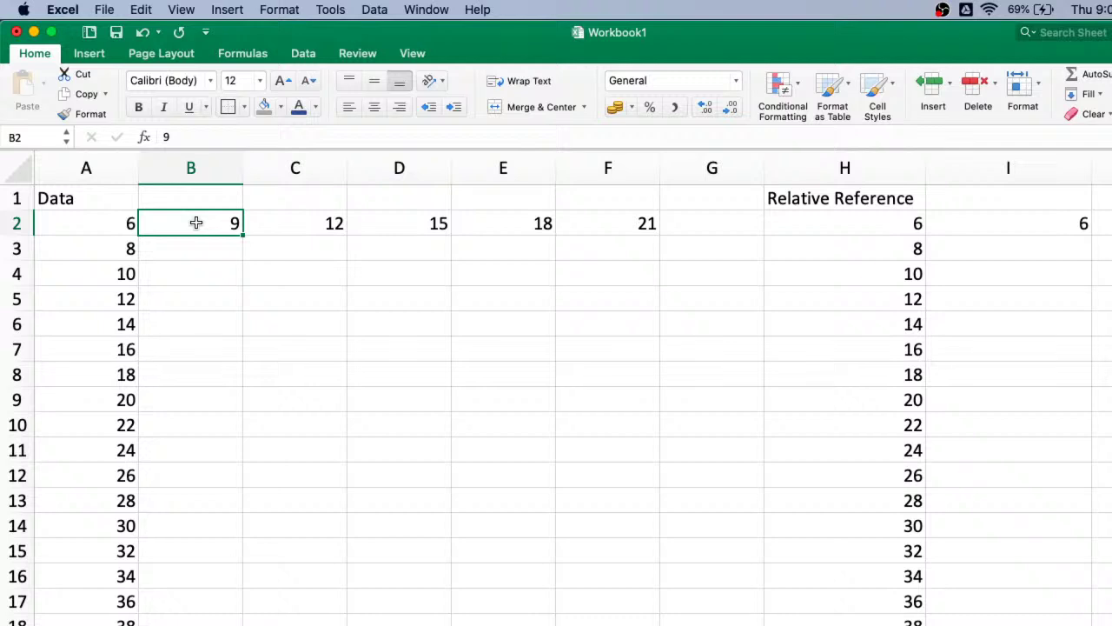
- Enter =A2 in cell B2 so it shows 6, then compare B2 with A2
type("=")
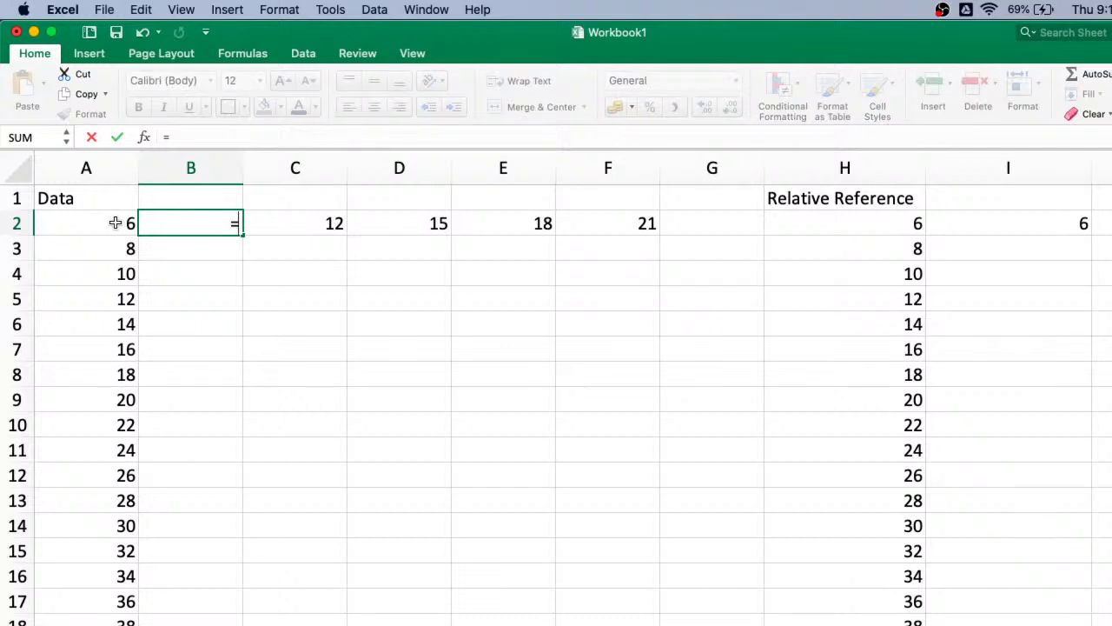
left_click(116, 224)
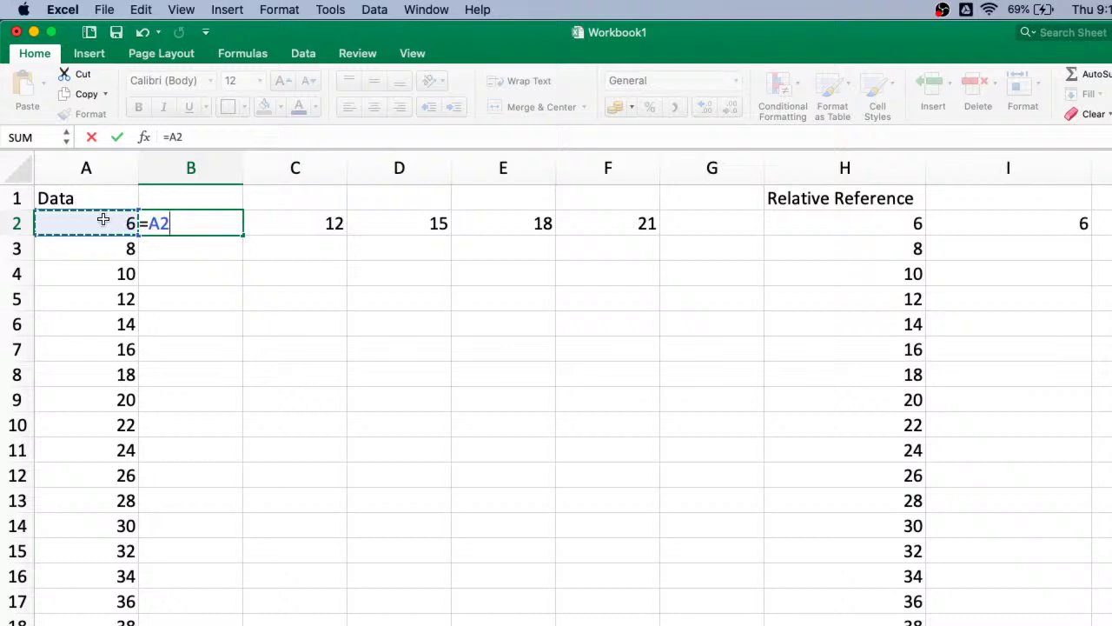
key("Return")
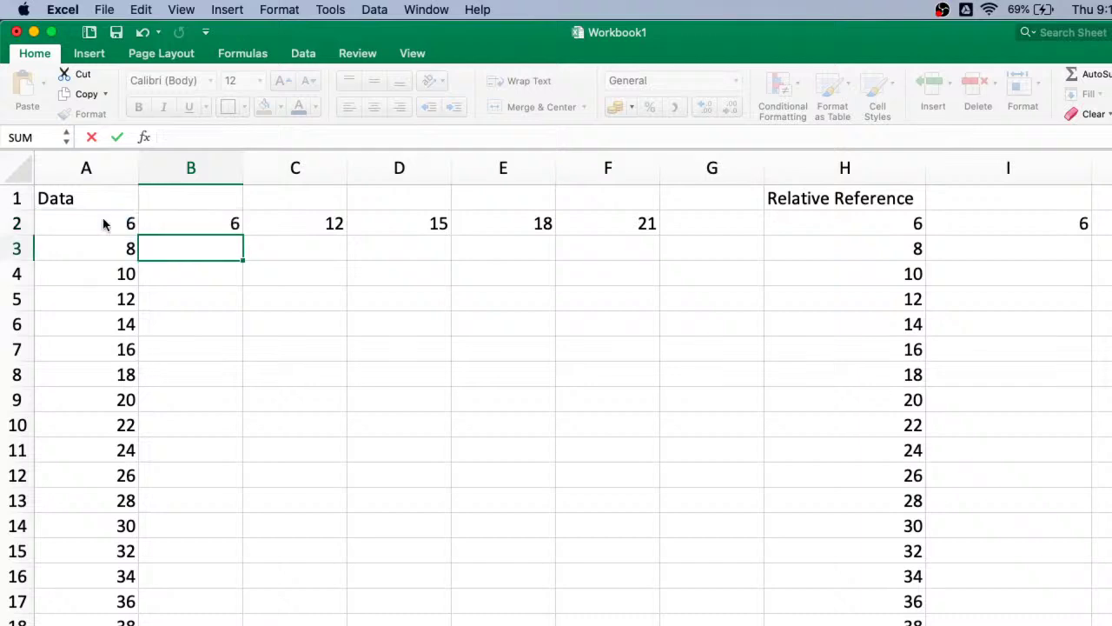
left_click(190, 225)
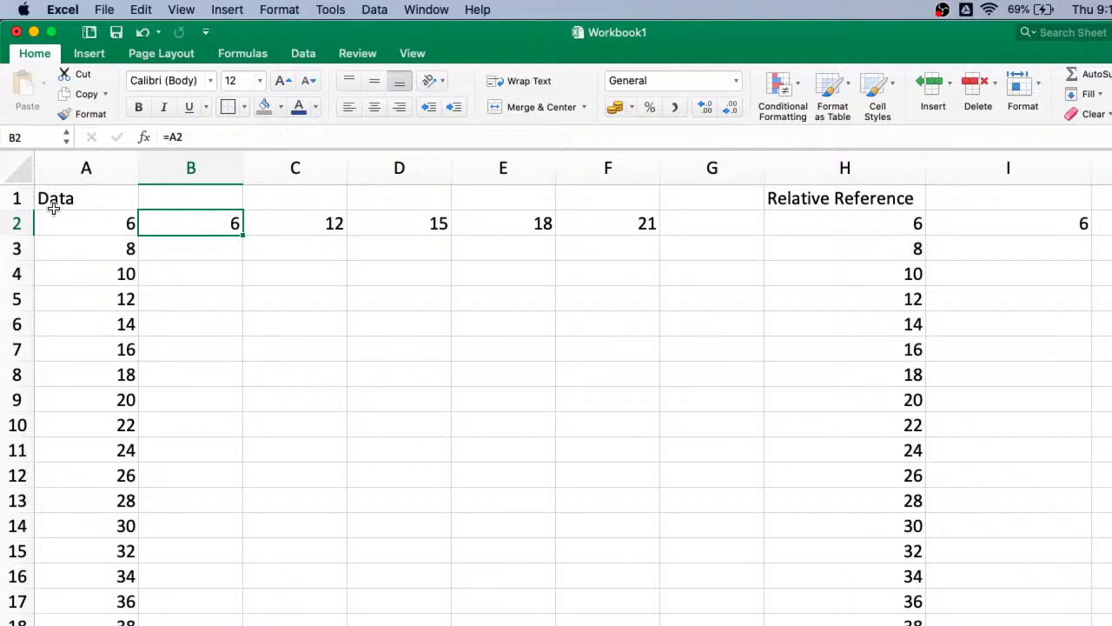
left_click(78, 222)
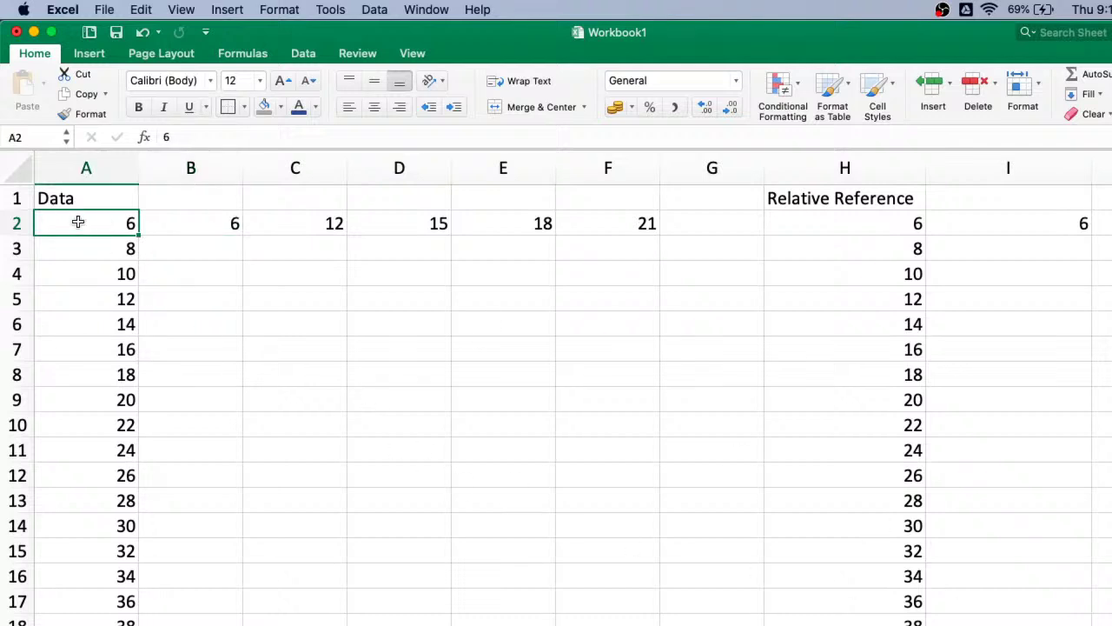
left_click(193, 218)
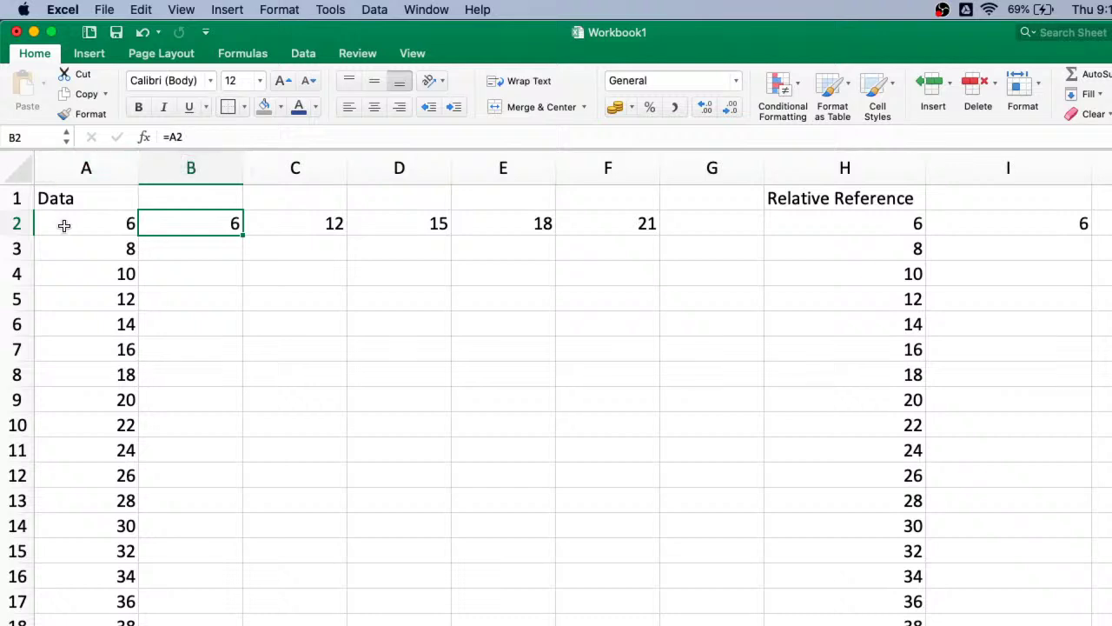
- Fill B2's =A2 down column B, compare the copied formulas with column A, then undo the fill
double_click(244, 235)
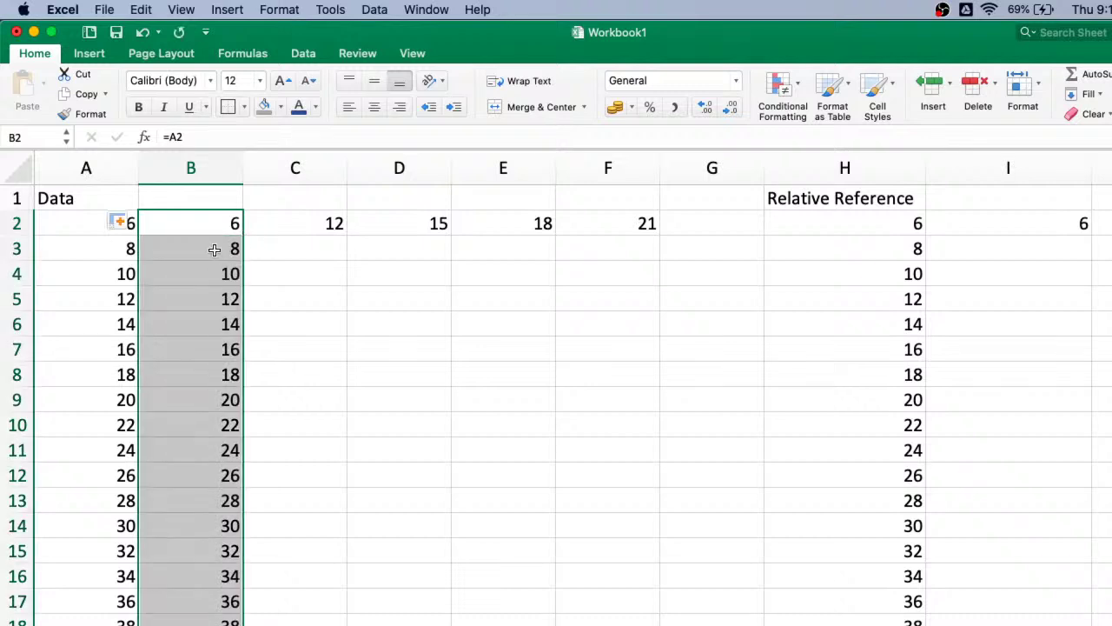
left_click(214, 249)
left_click(112, 250)
left_click(231, 269)
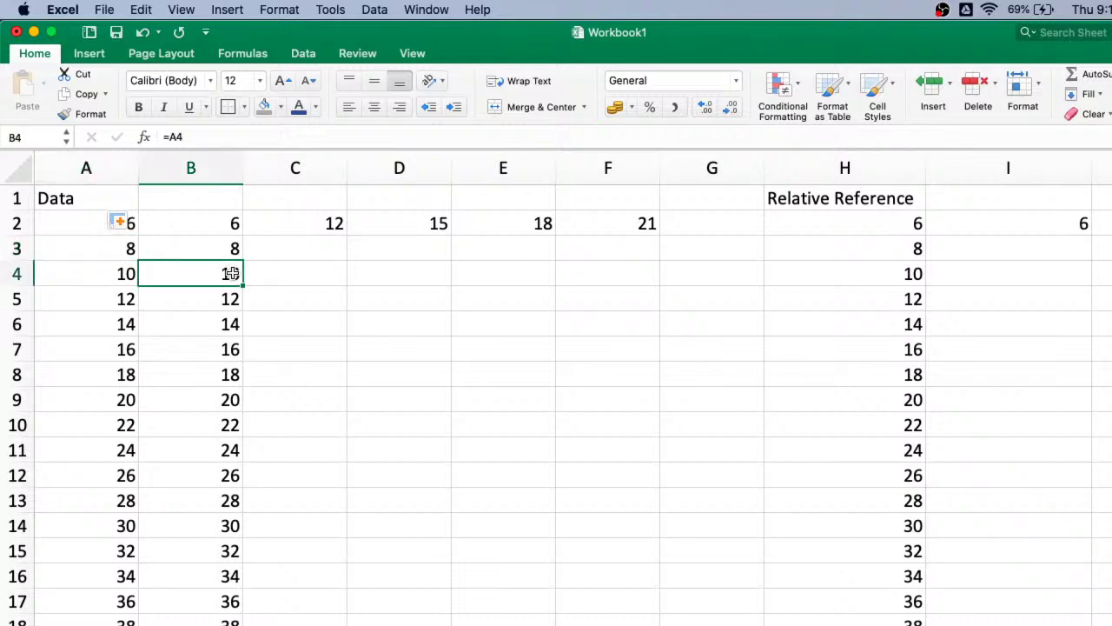
left_click(125, 280)
left_click(193, 300)
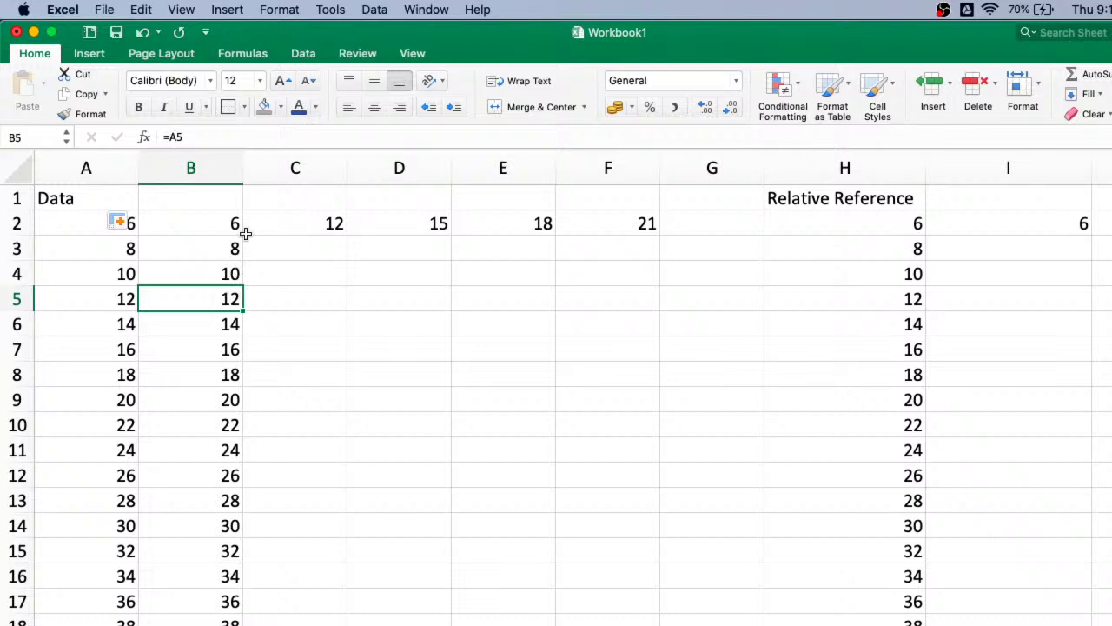
key("super+z")
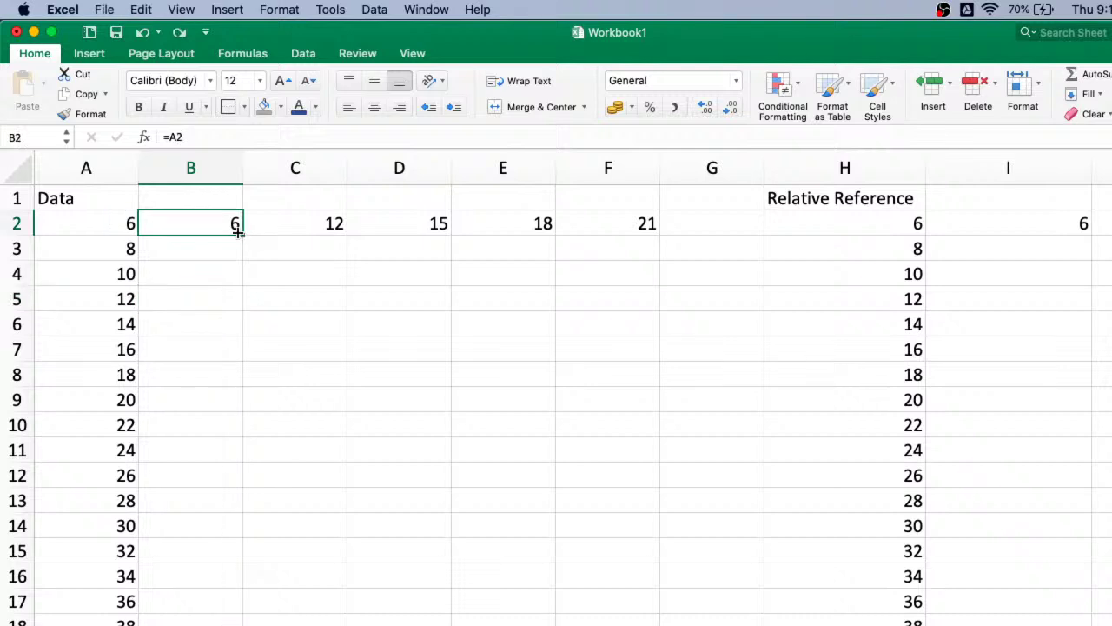
- Drag B2's =A2 formula down column B again and check the copied formulas in B3–B5
left_click_drag(243, 234, 206, 603)
scroll(206, 362, "up", 5)
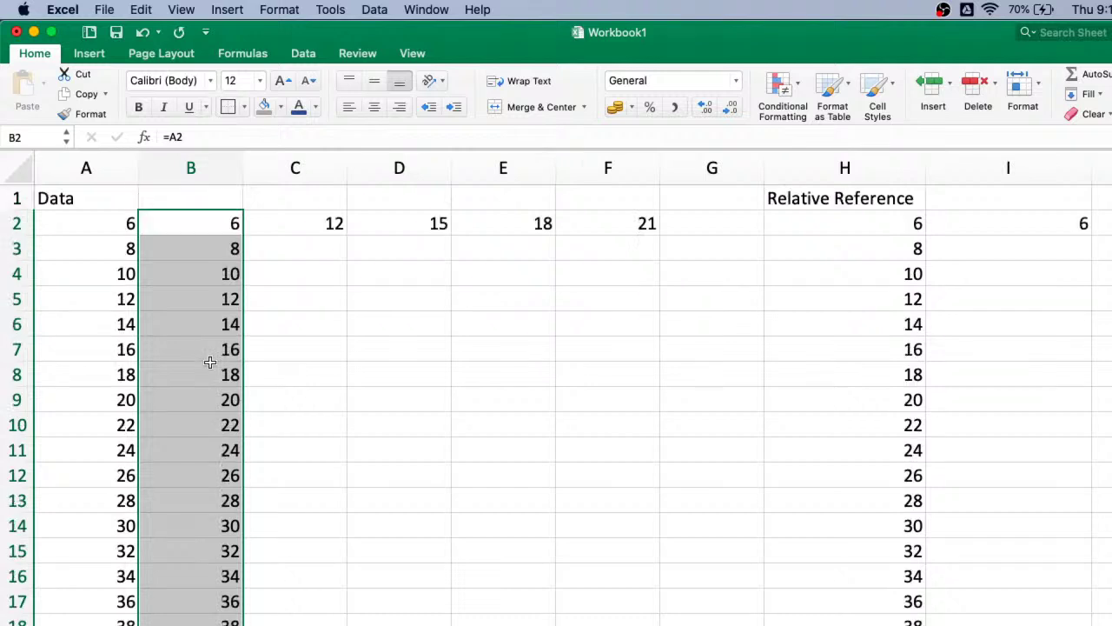
left_click(235, 247)
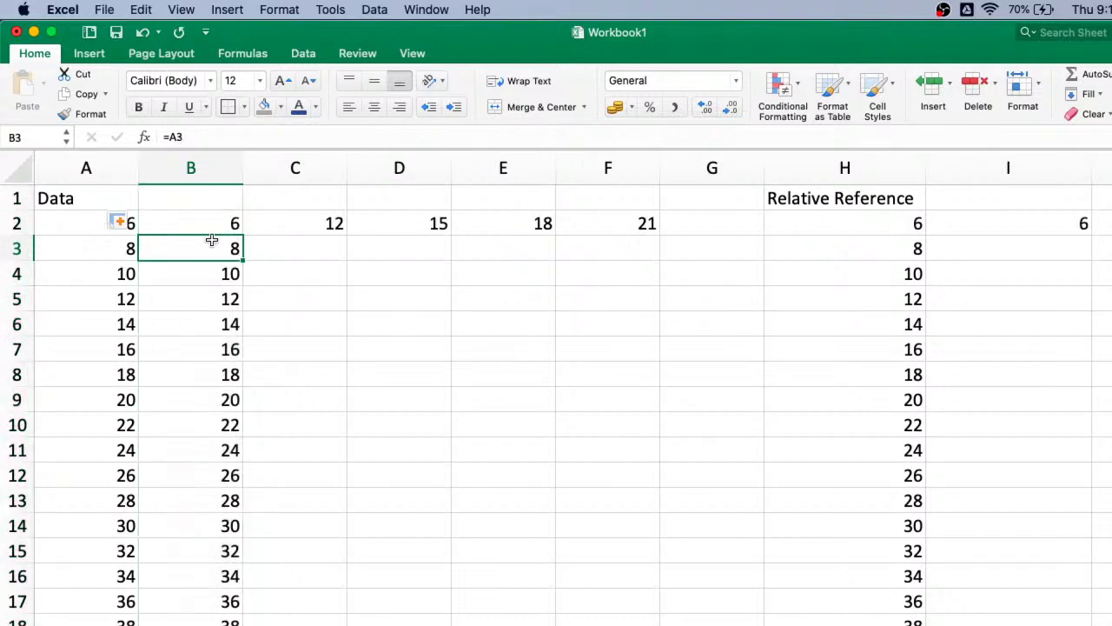
left_click(206, 284)
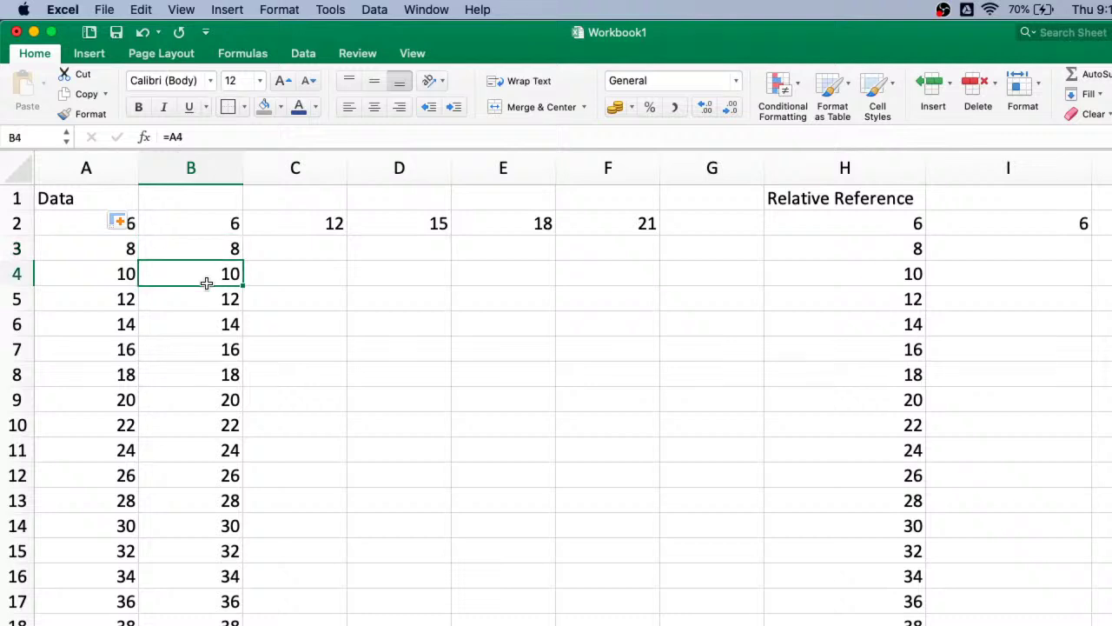
key("Down")
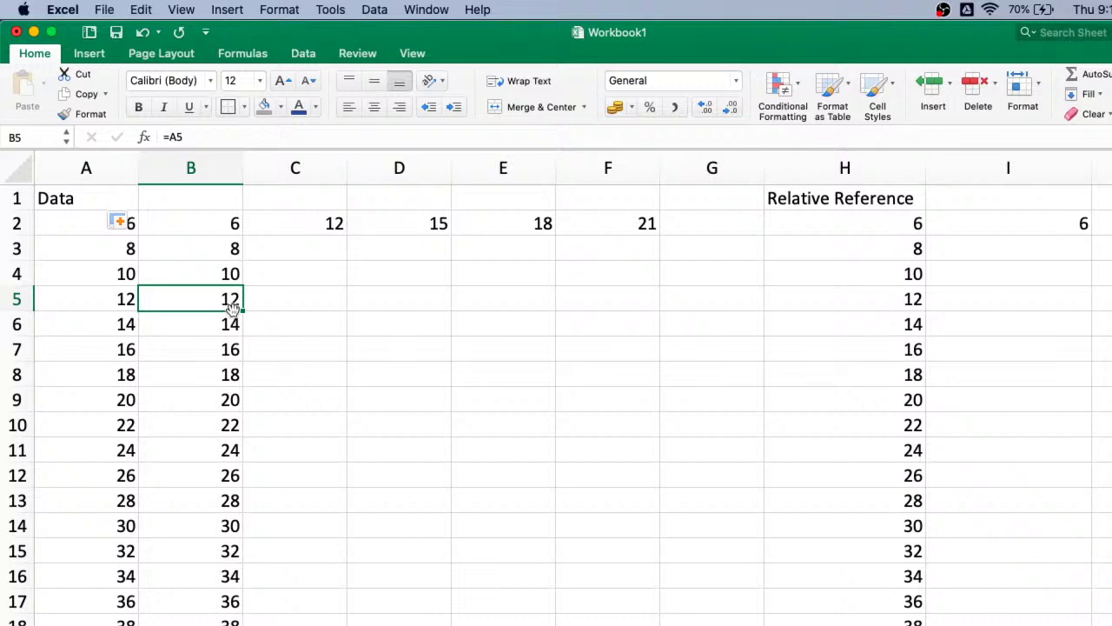
left_click(74, 231)
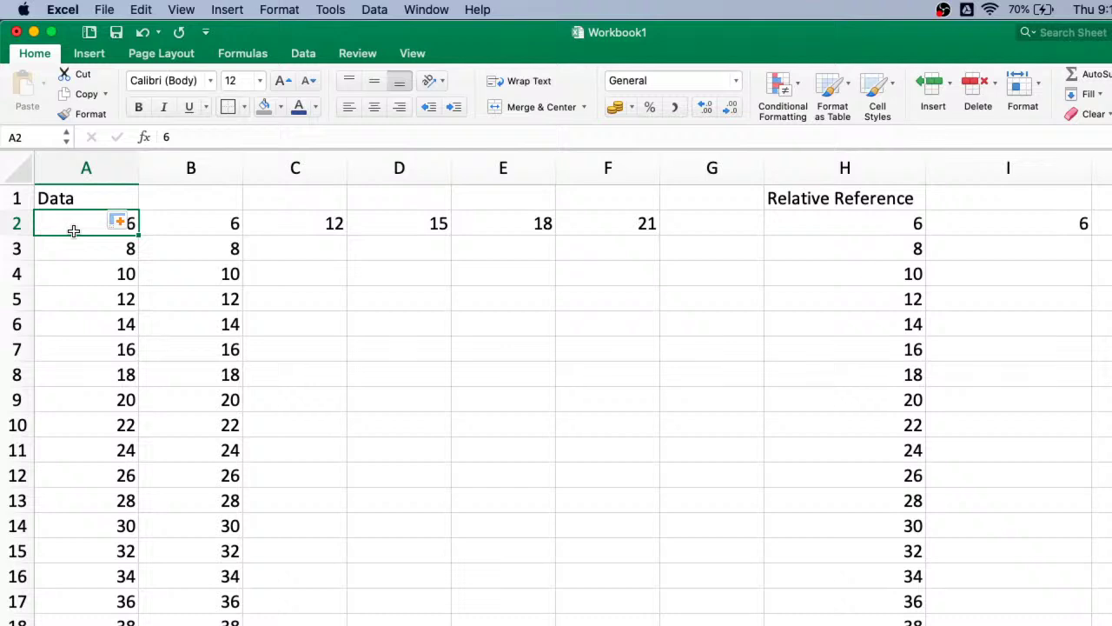
left_click(215, 222)
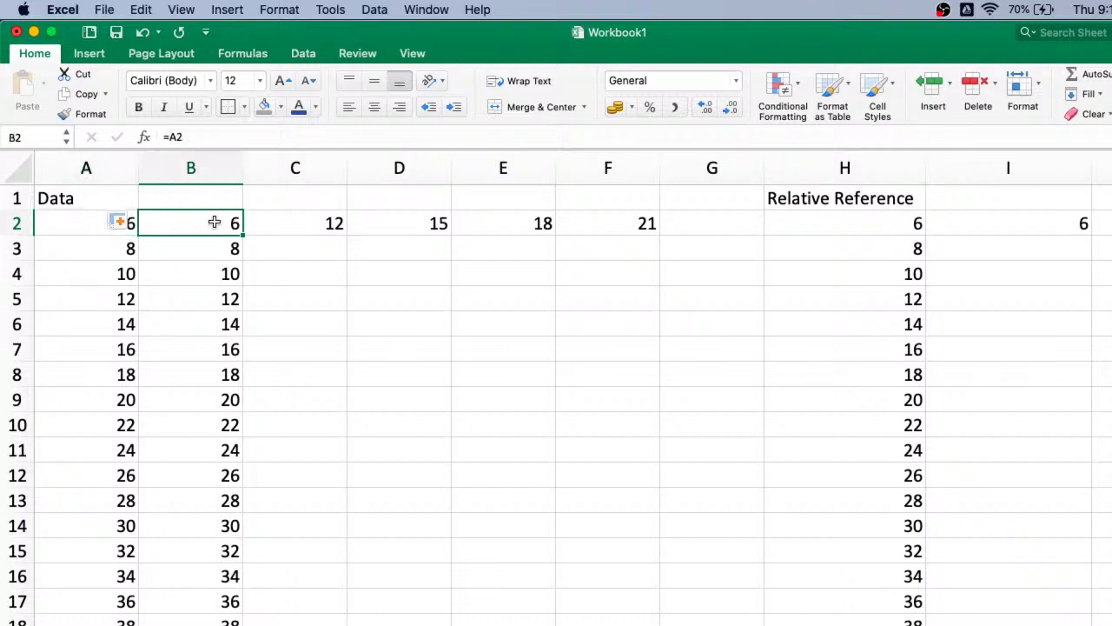
double_click(215, 223)
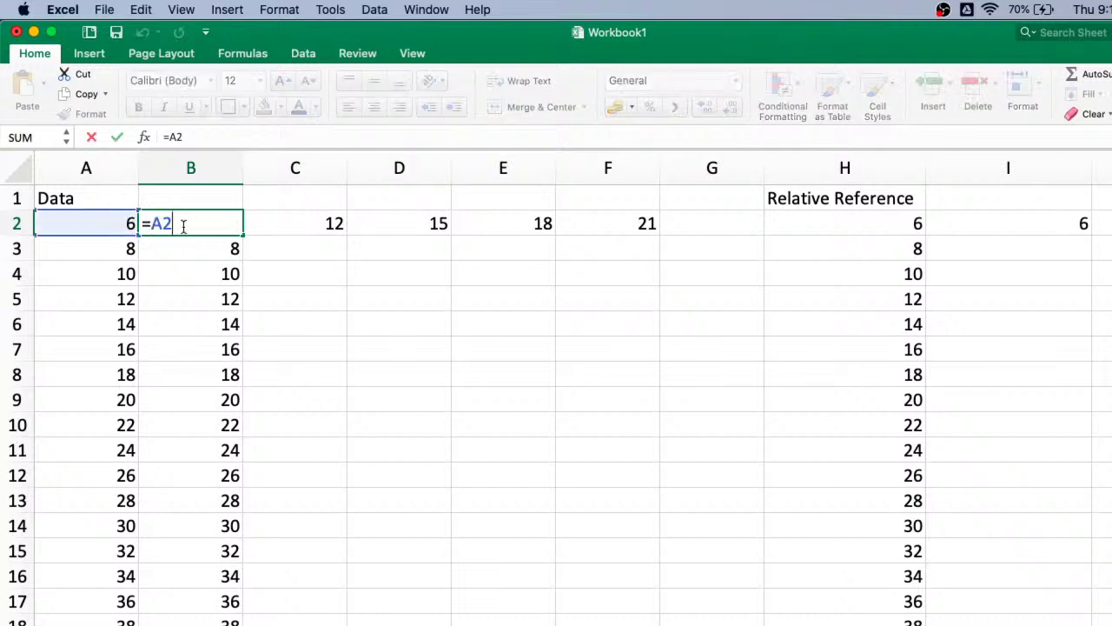
type("*365")
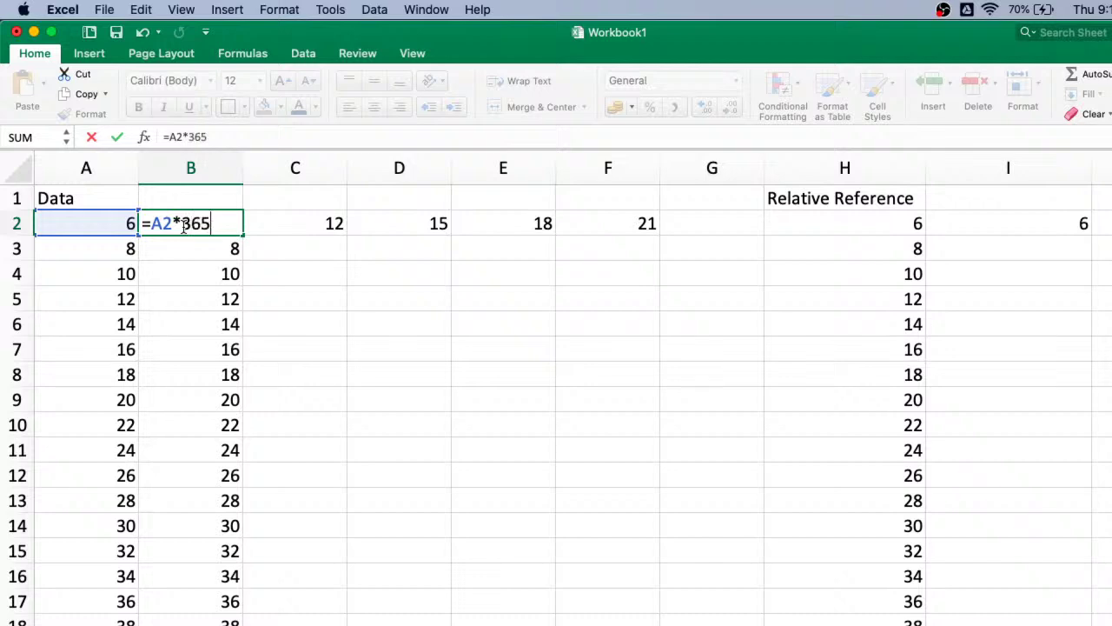
key("Return")
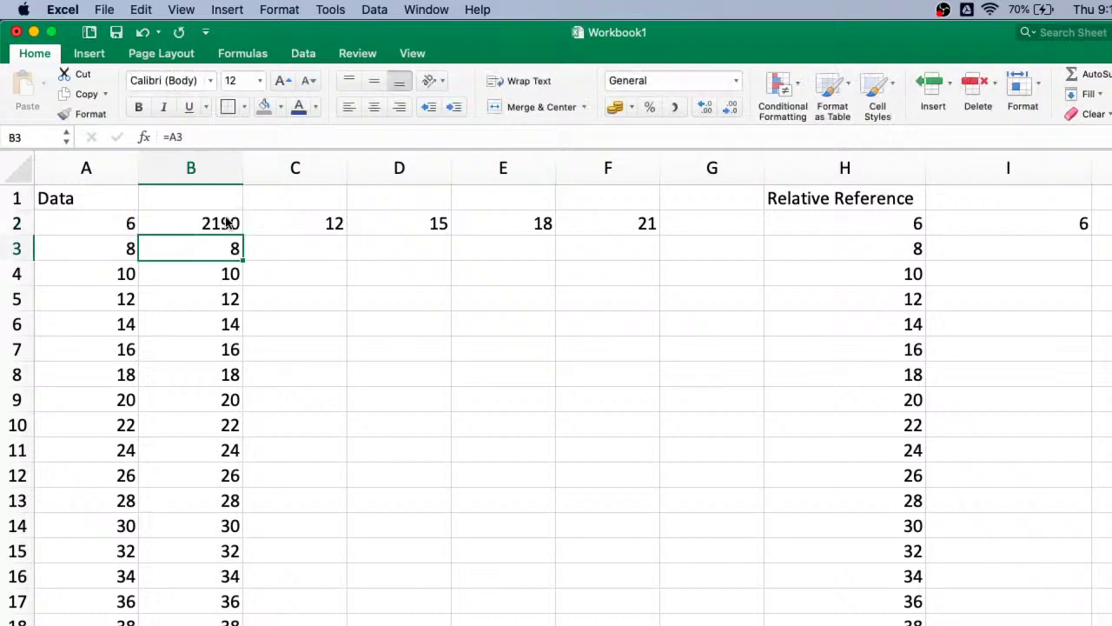
left_click(227, 217)
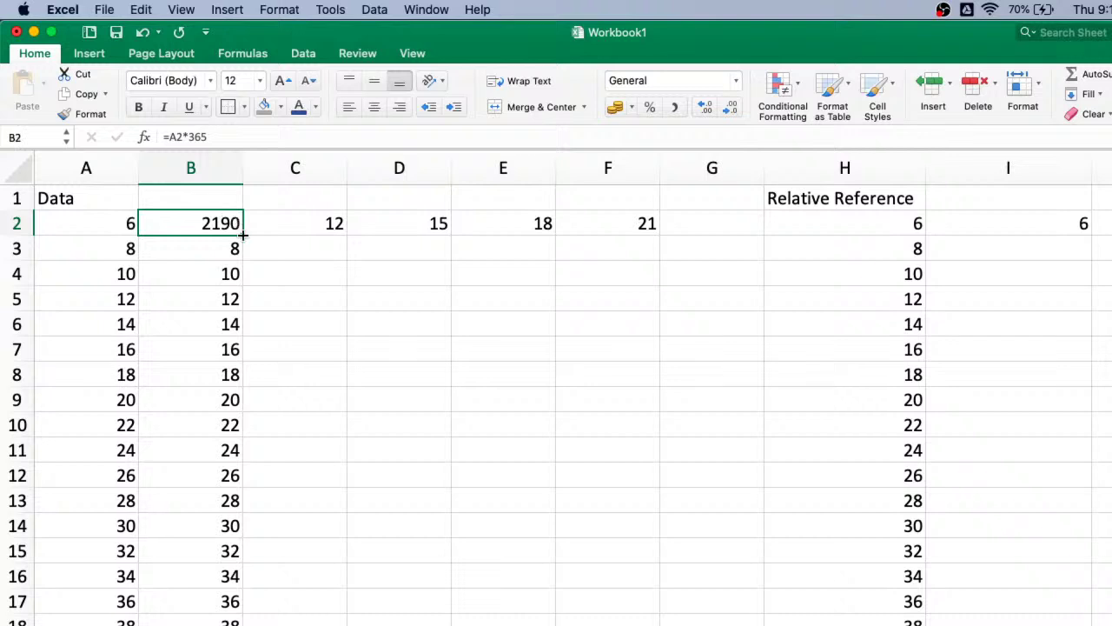
double_click(242, 227)
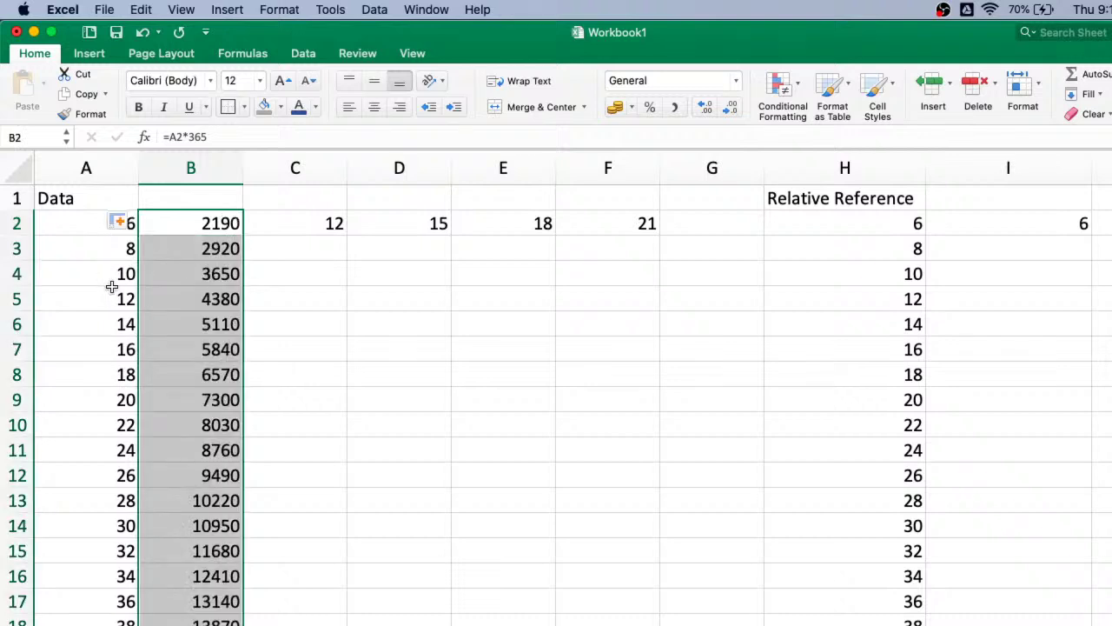
scroll(127, 352, "down", 4)
scroll(126, 352, "down", 3)
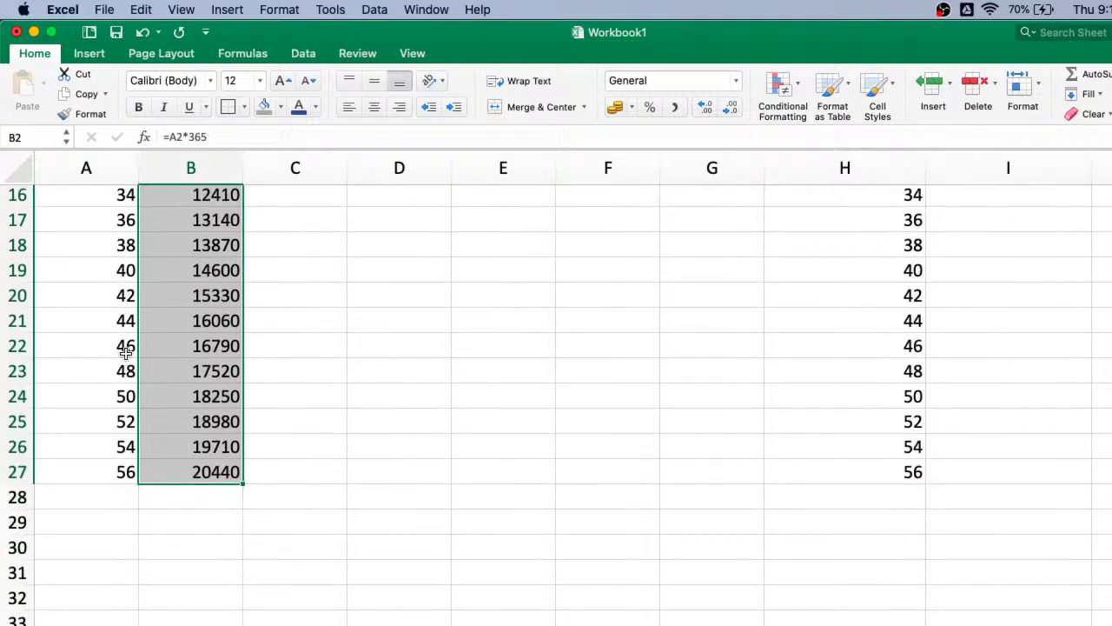
scroll(125, 349, "up", 7)
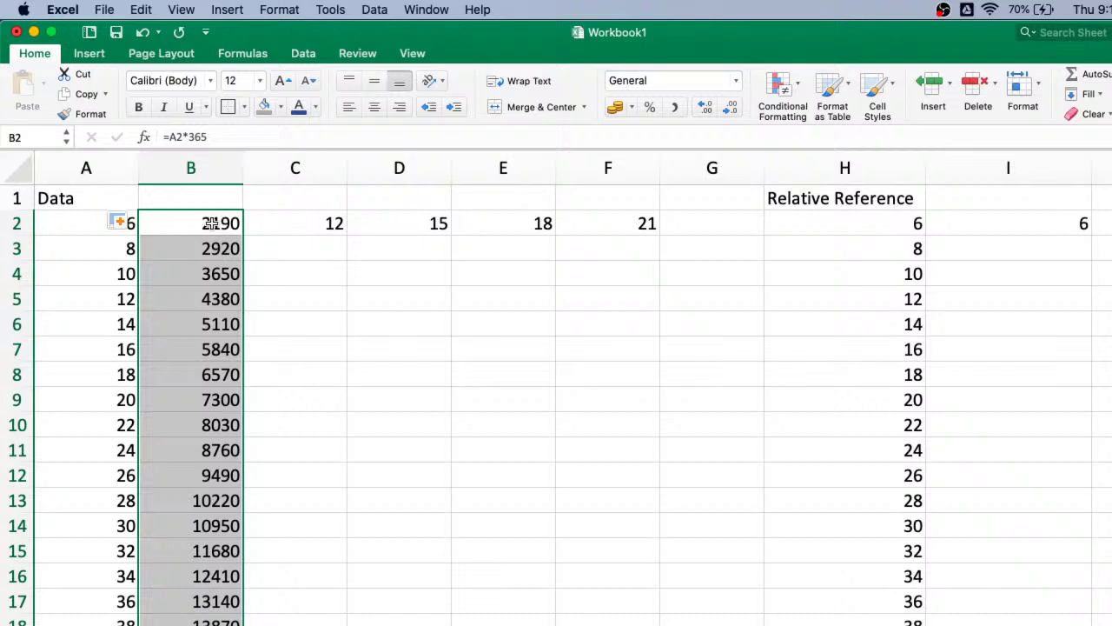
left_click(211, 224)
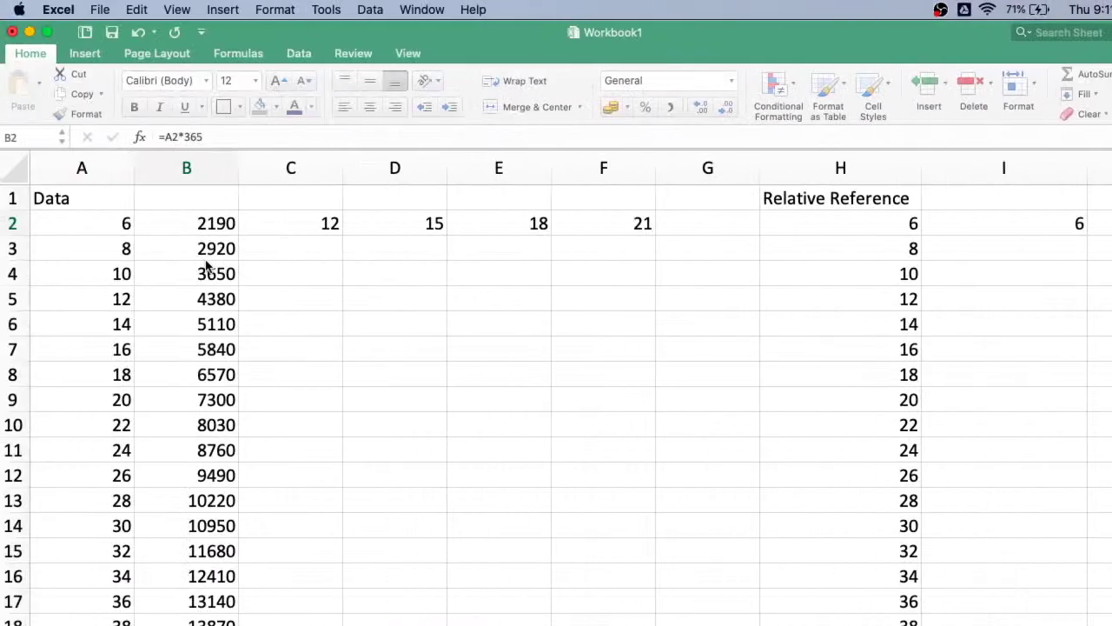
left_click(200, 222)
type("=")
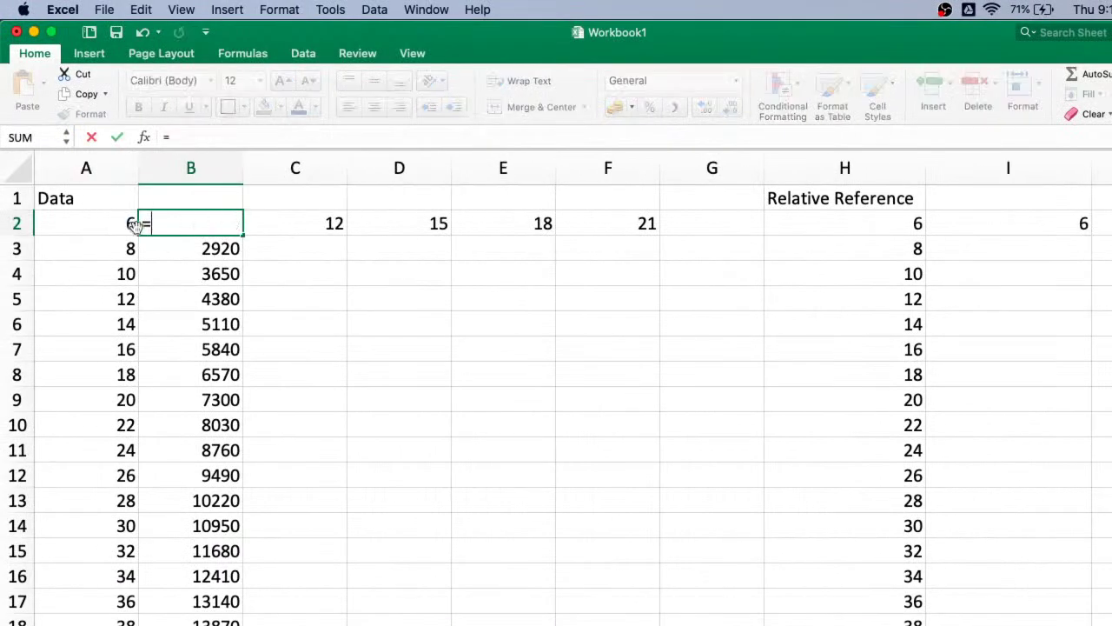
left_click(87, 229)
key("Return")
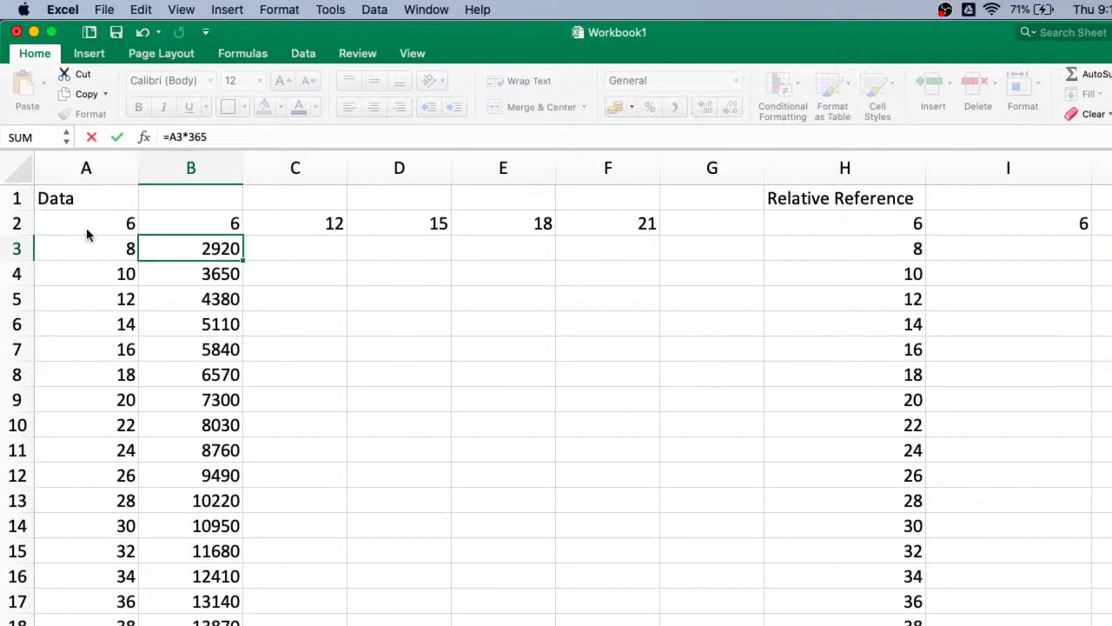
left_click(236, 225)
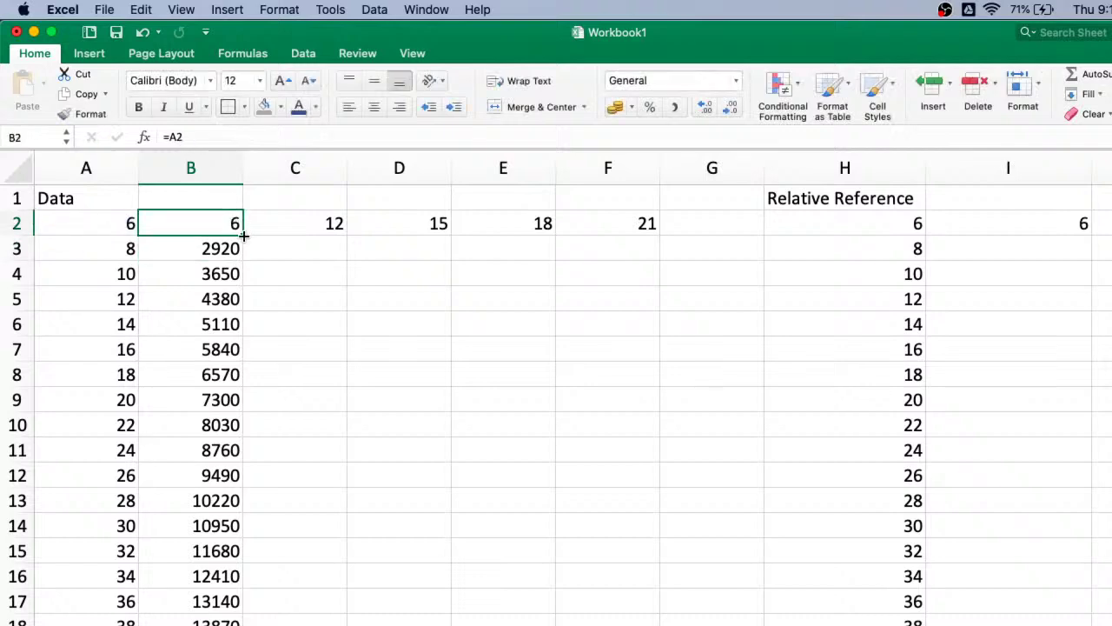
double_click(244, 234)
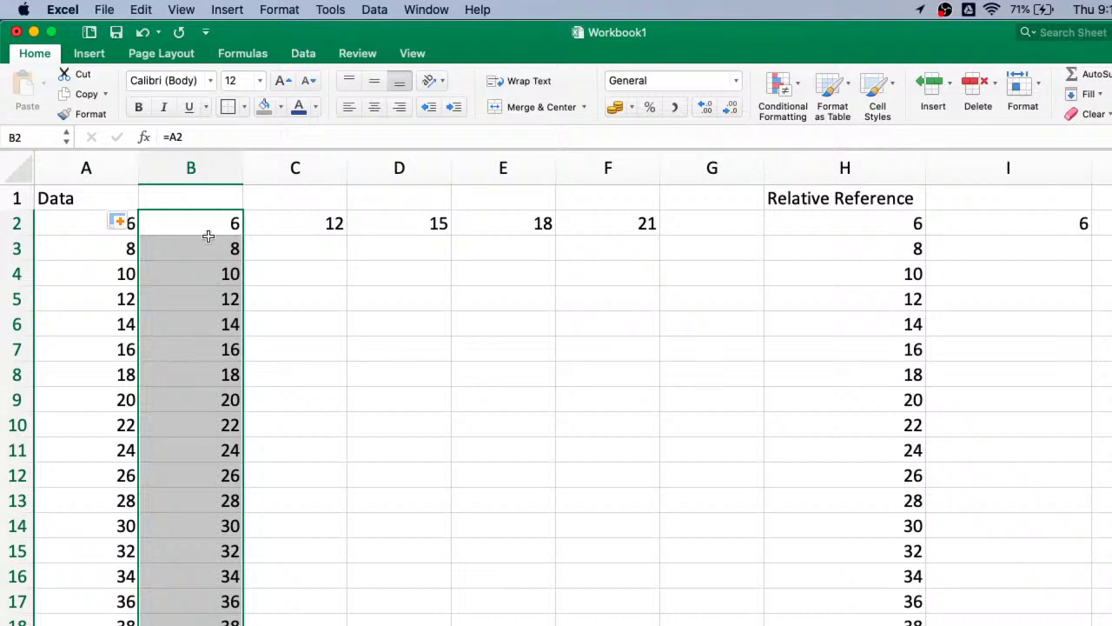
left_click(180, 222)
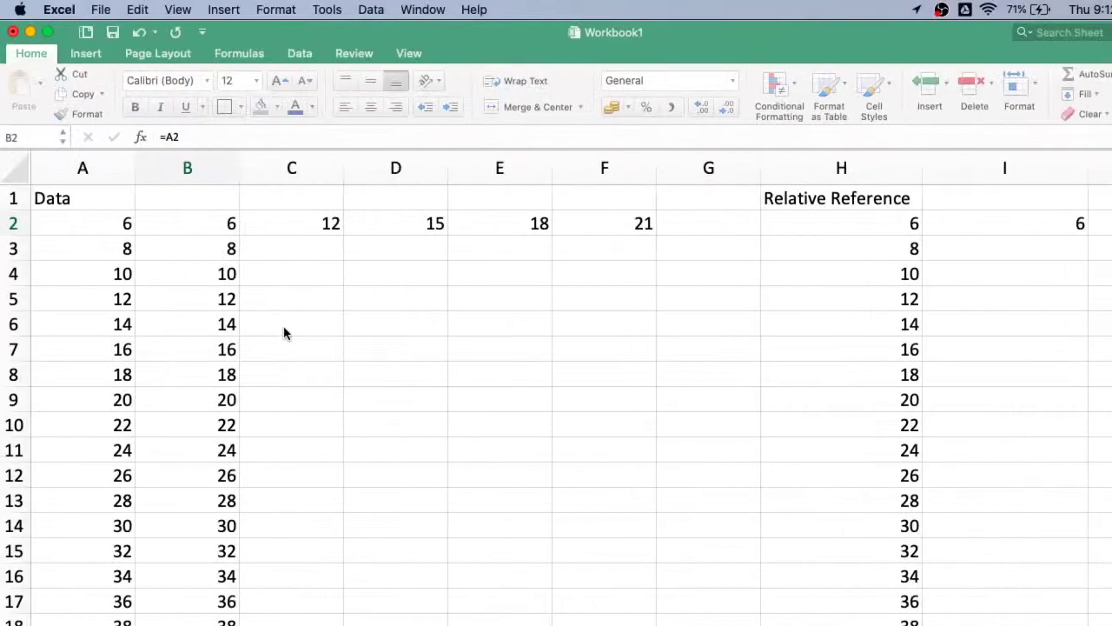
- Enter the formula =B2 in cell C2
left_click(330, 225)
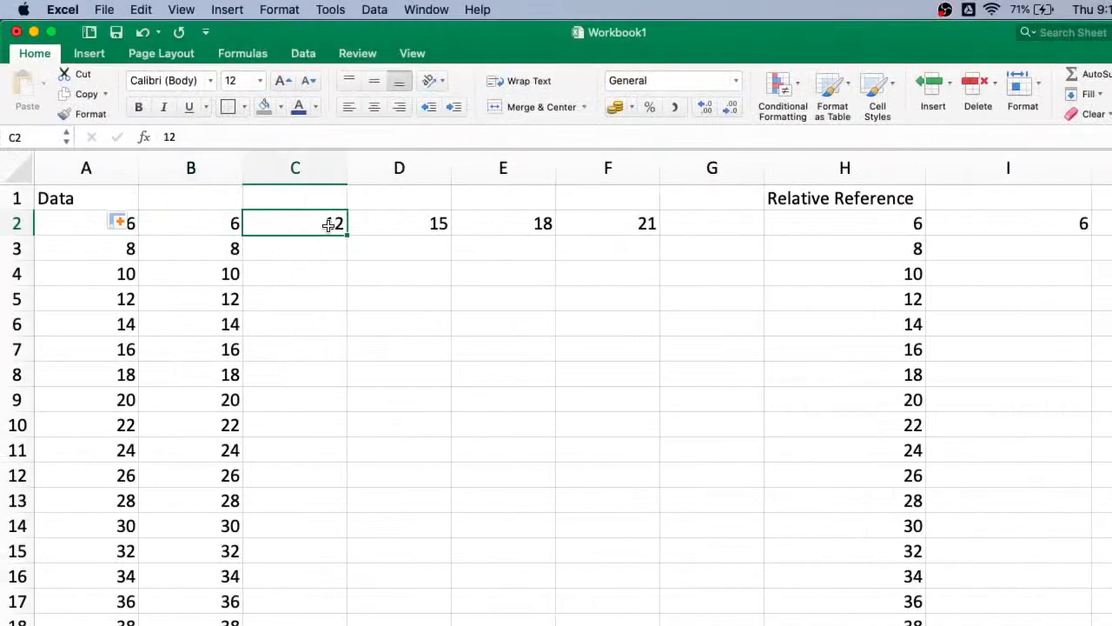
type("=")
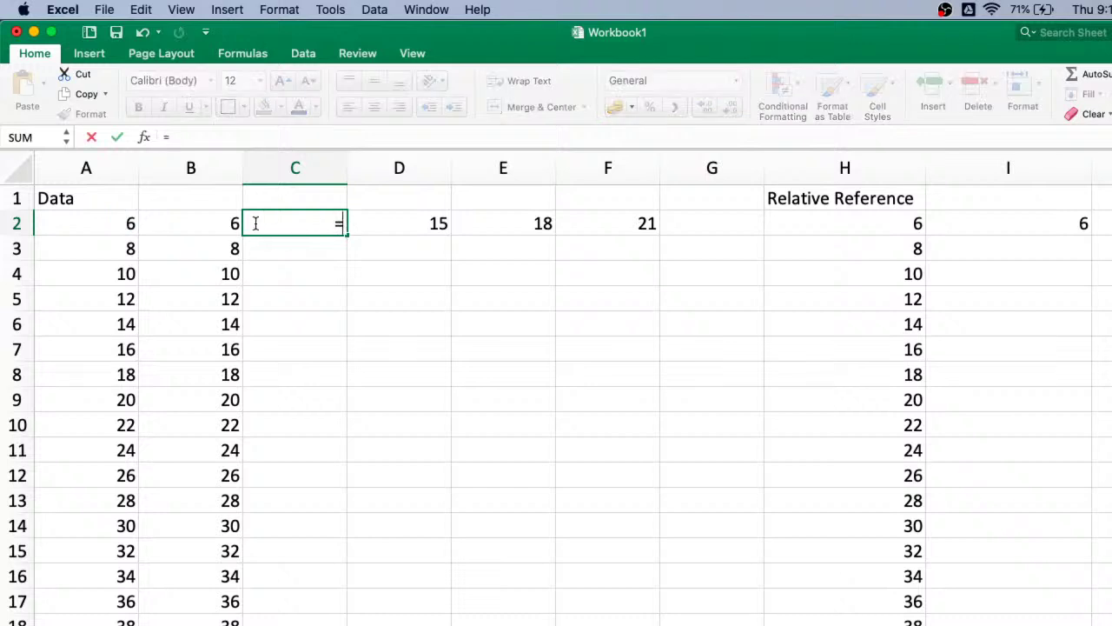
left_click(220, 225)
key("Return")
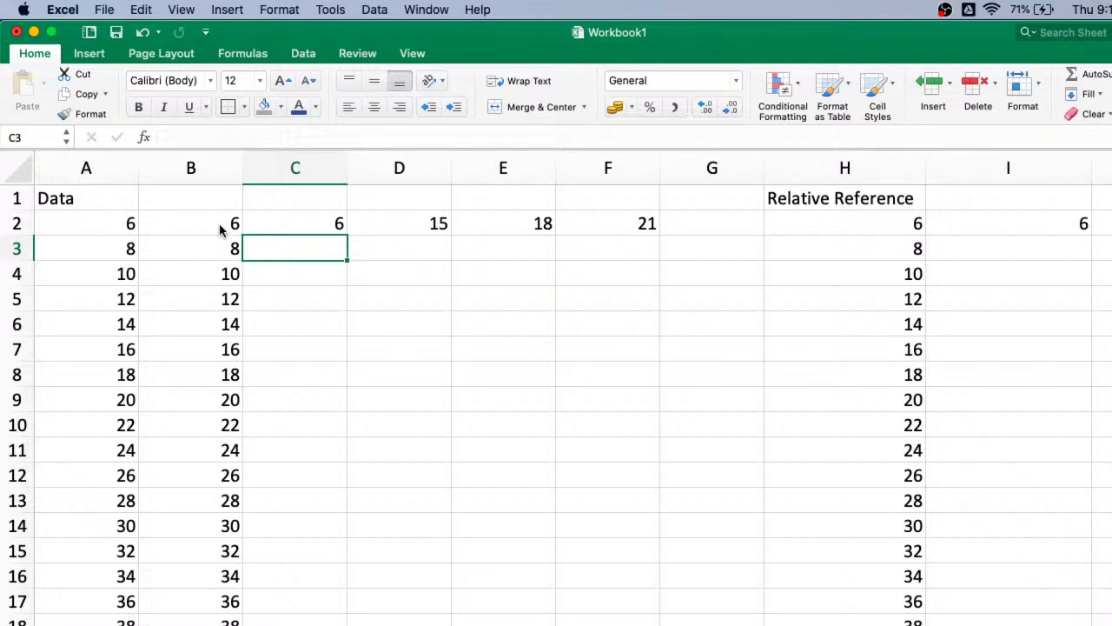
key("Up")
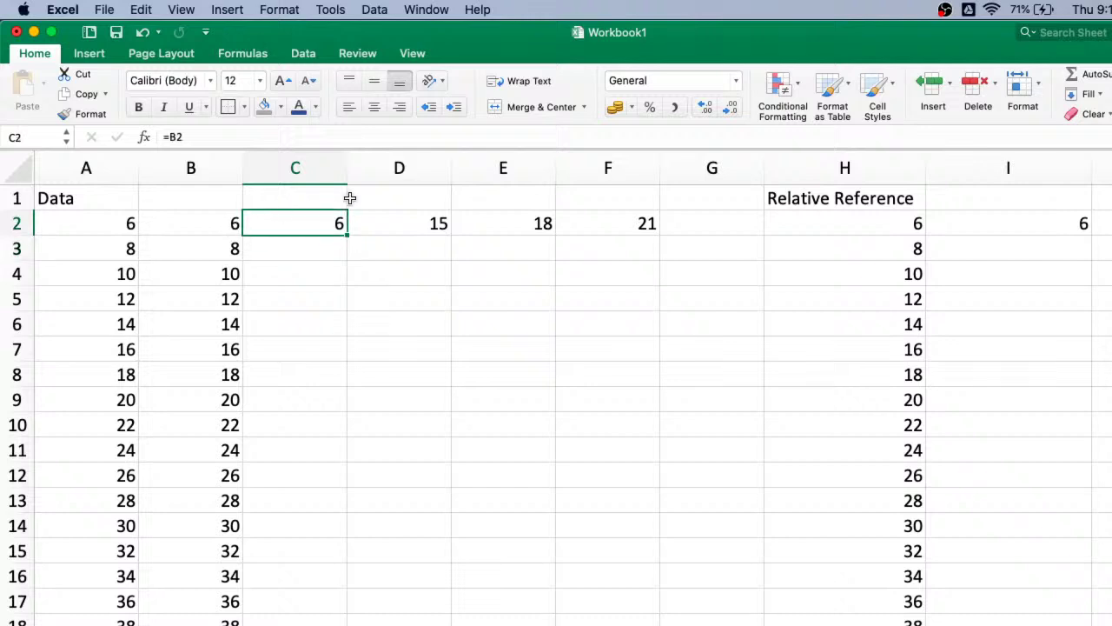
- Change C2's formula to the absolute reference =$B$2
left_click(172, 136)
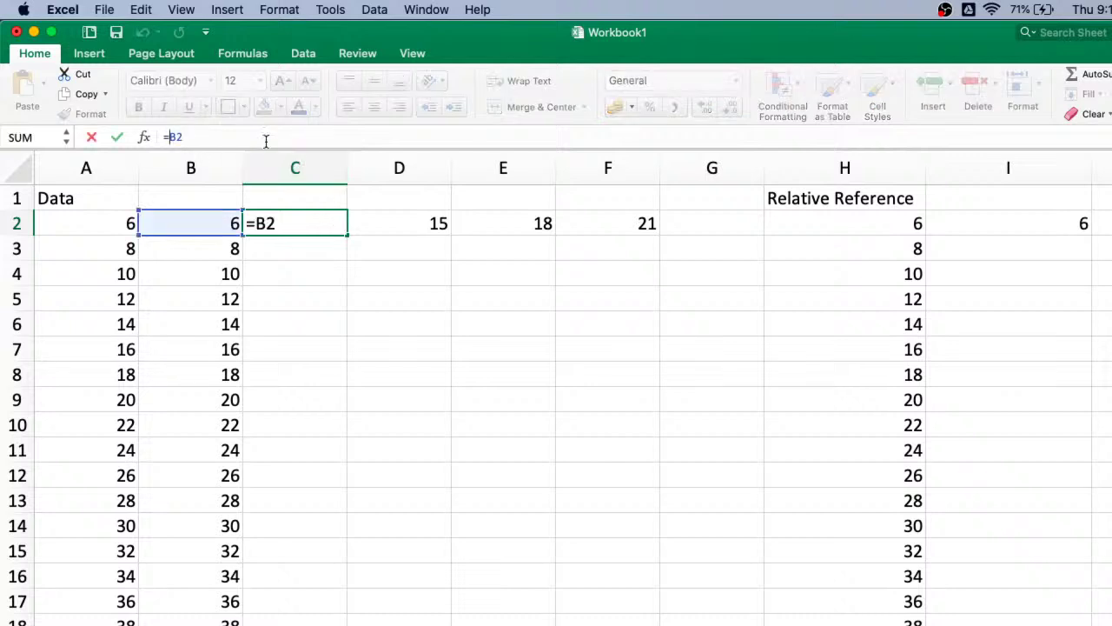
type("$")
key("Right")
type("$")
key("BackSpace")
key("Left")
key("BackSpace")
key("Right")
key("Right")
key("shift+Left")
key("shift+Left")
key("super+t")
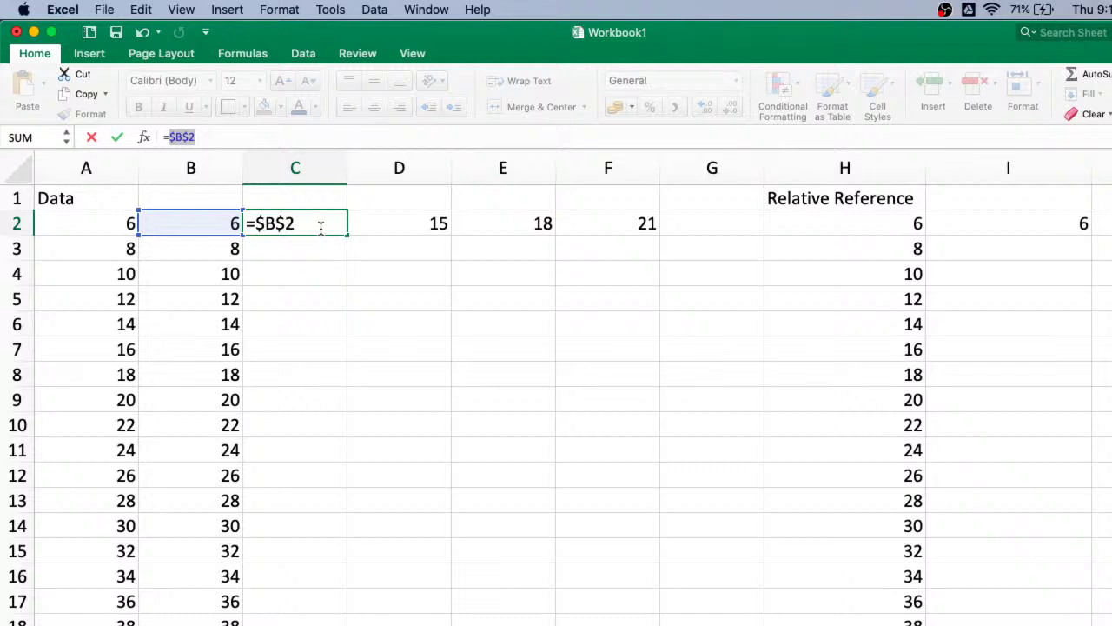
key("Return")
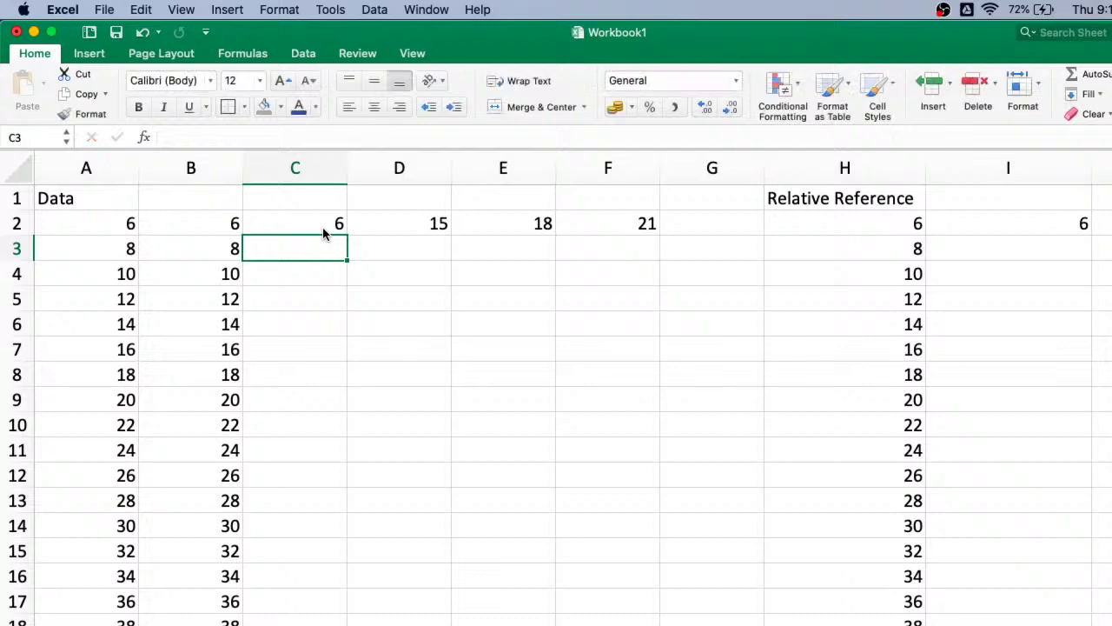
left_click(224, 223)
- Fill =$B$2 down column C and compare the formulas in B2 and C2
left_click(339, 228)
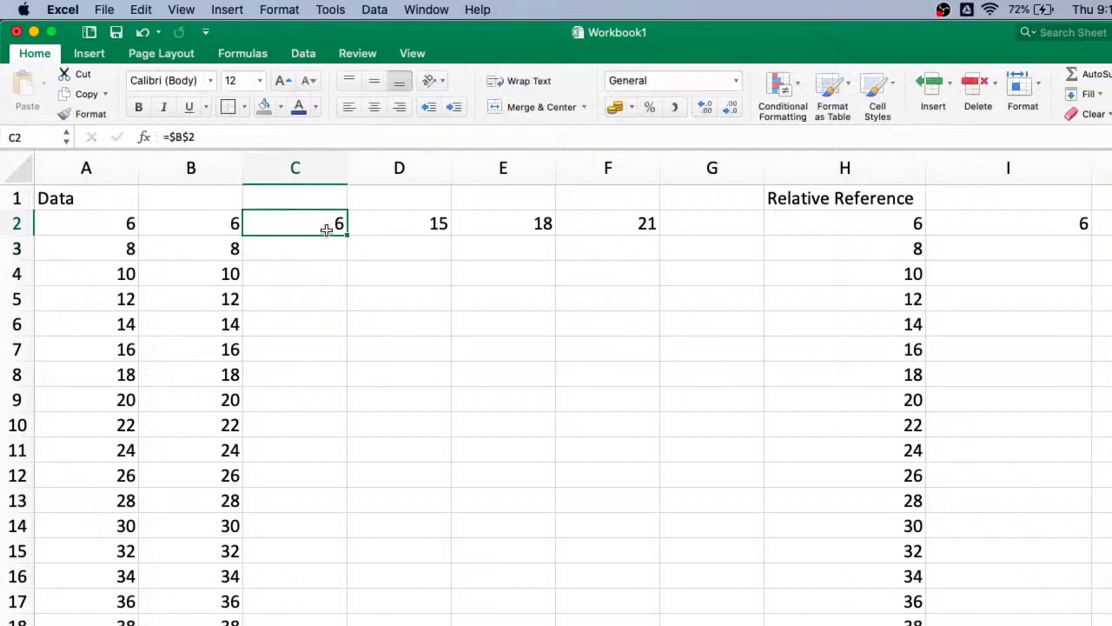
double_click(347, 236)
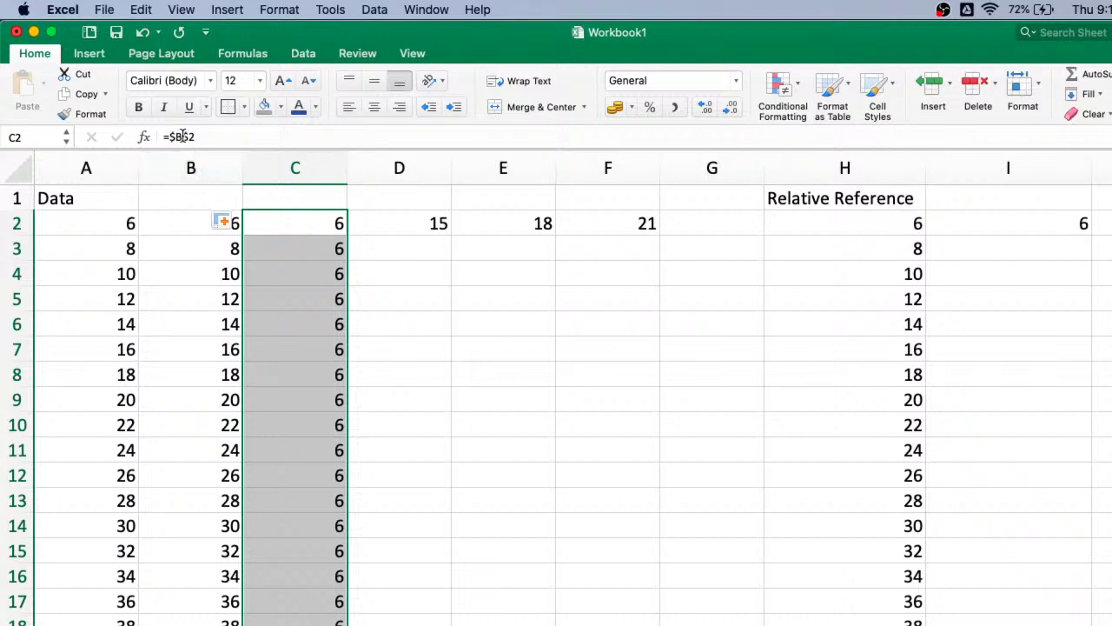
left_click(299, 227)
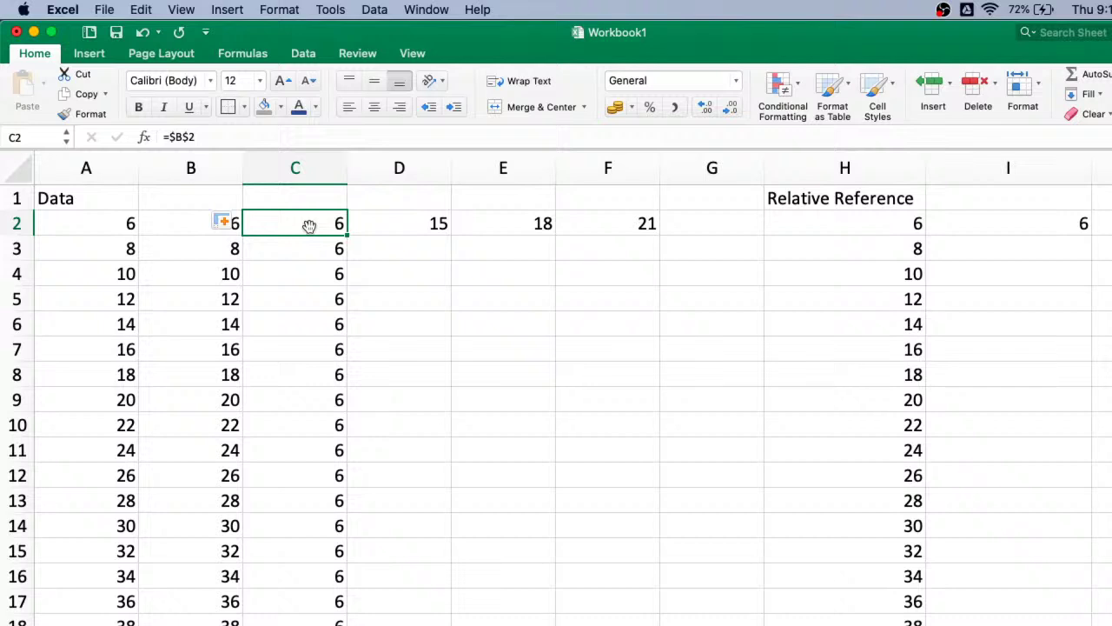
left_click(179, 226)
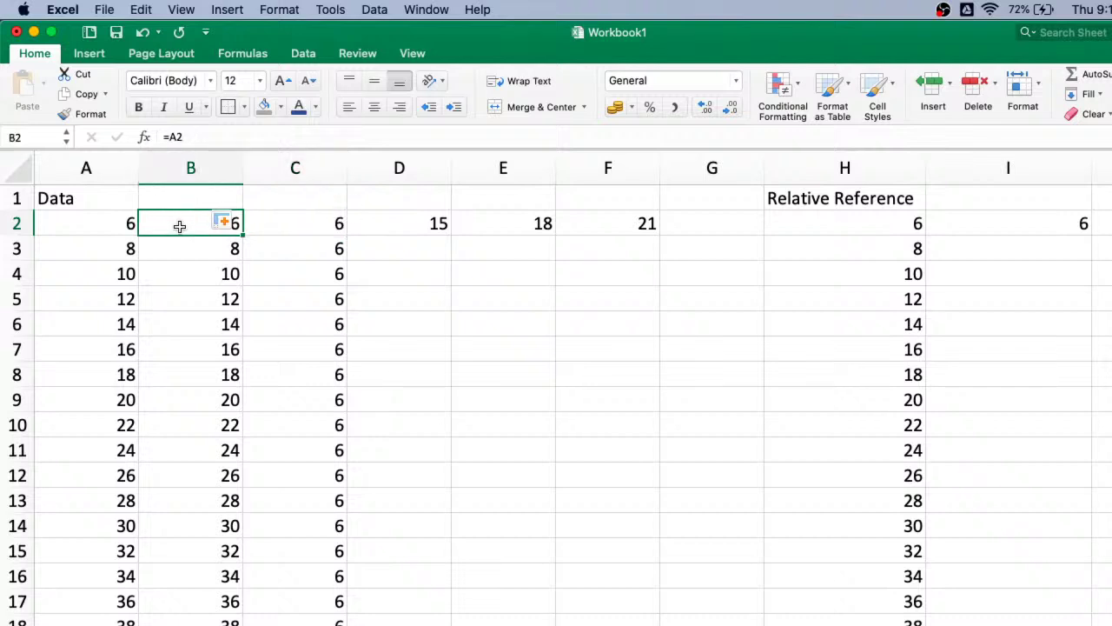
left_click(333, 224)
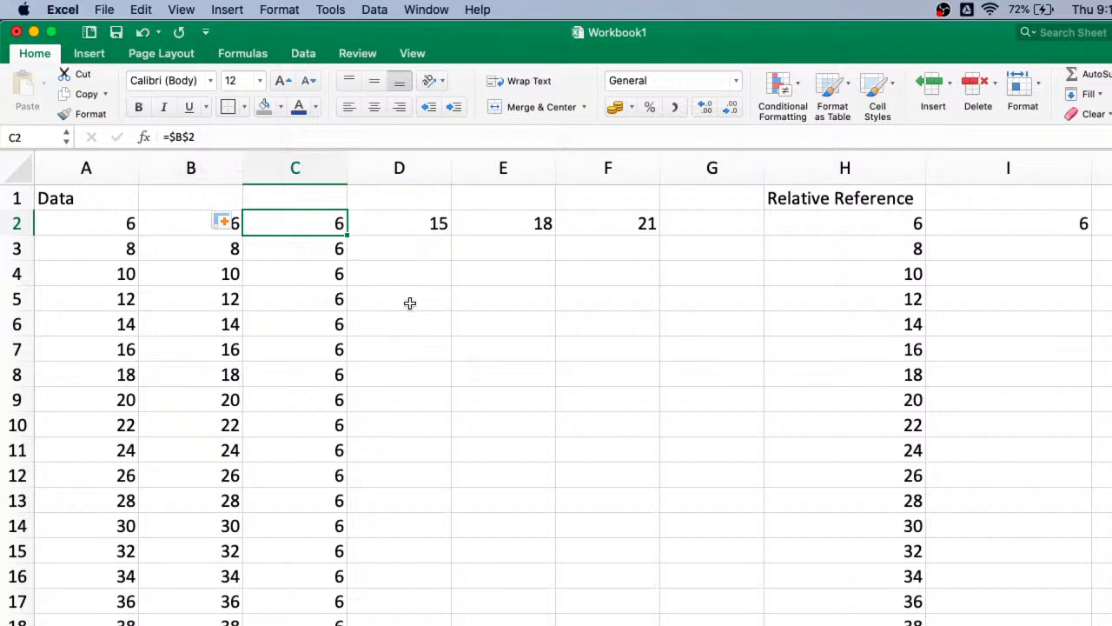
- Enter the mixed-reference formula =A$2 in D2 using F4
left_click(424, 227)
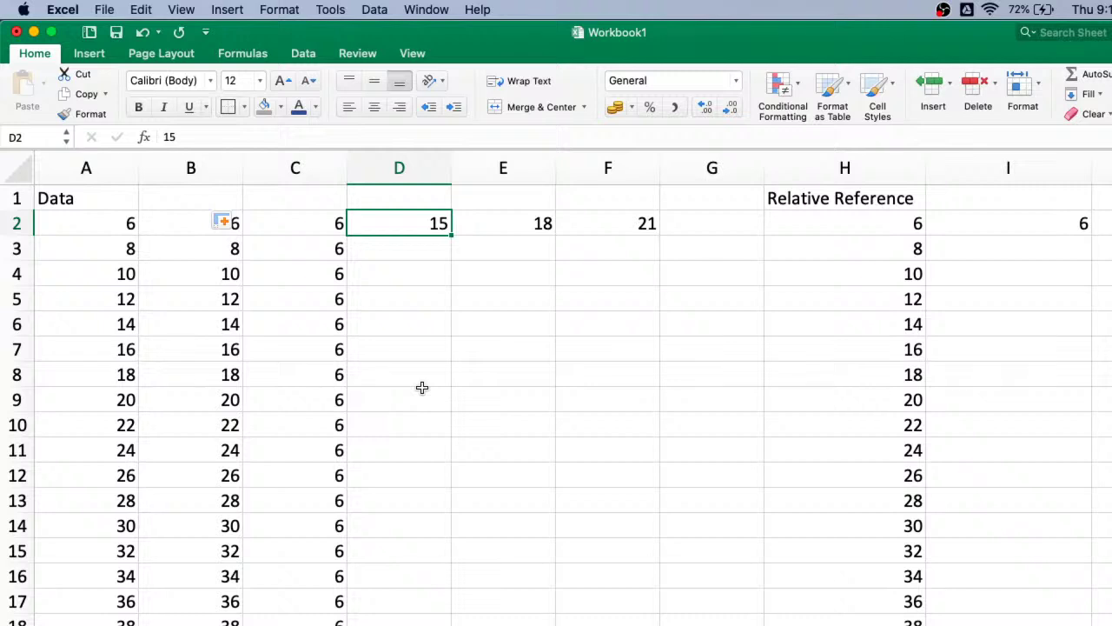
type("=")
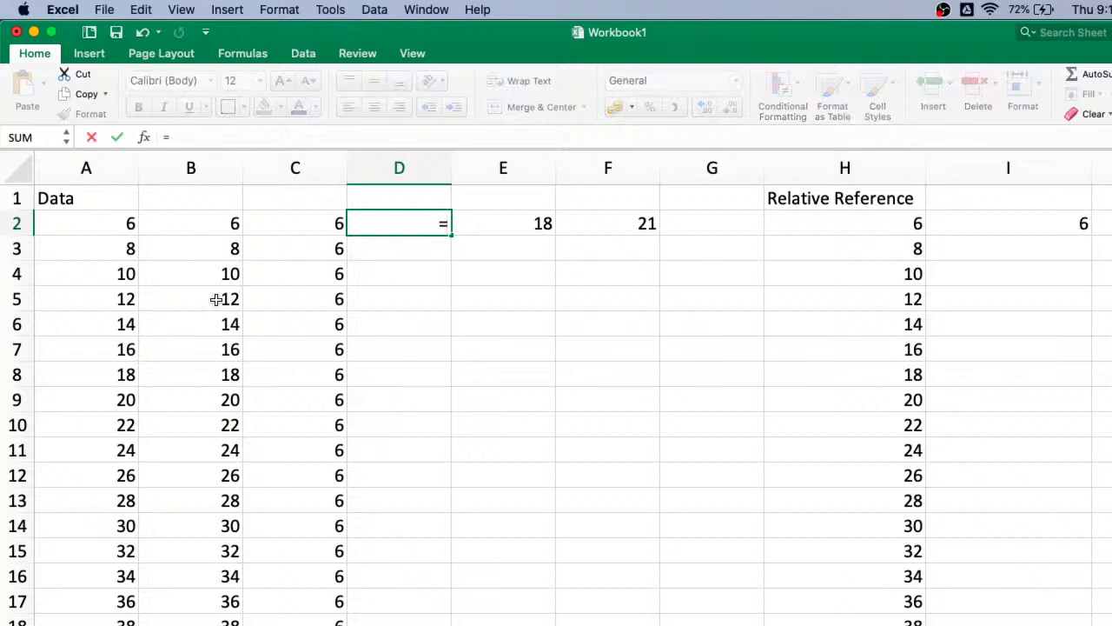
left_click(124, 224)
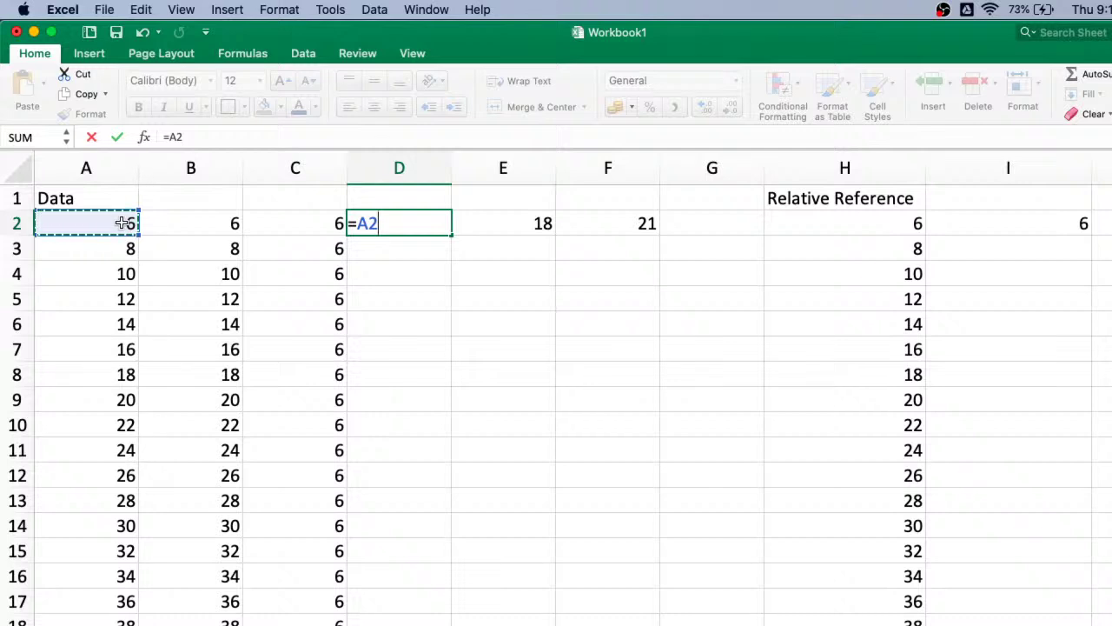
left_click(193, 139)
key("shift+Left")
key("shift+Left")
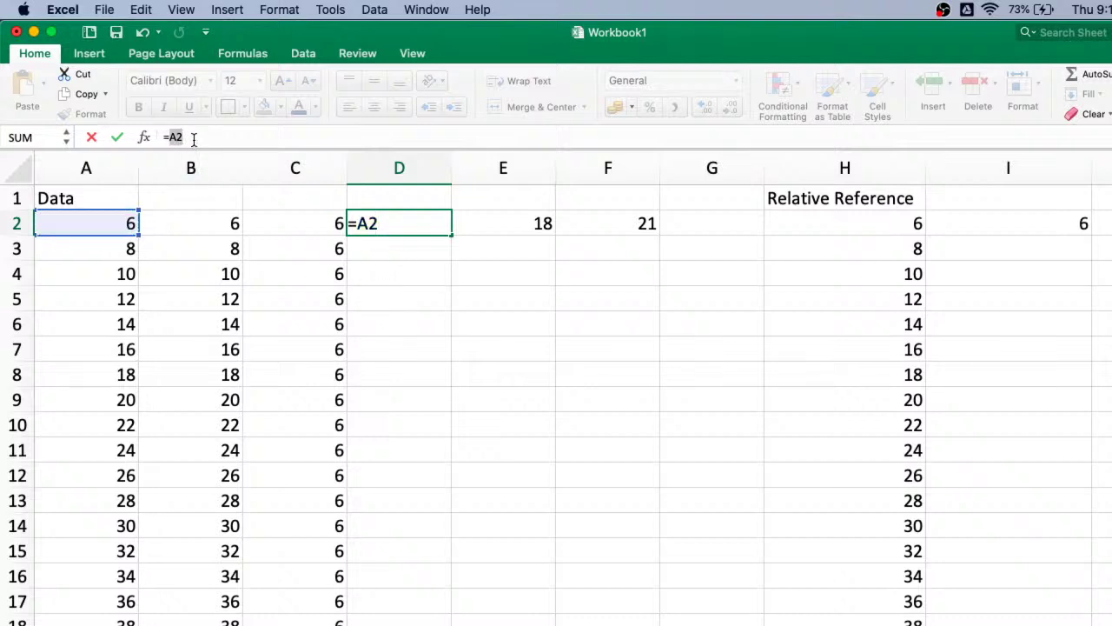
key("F4")
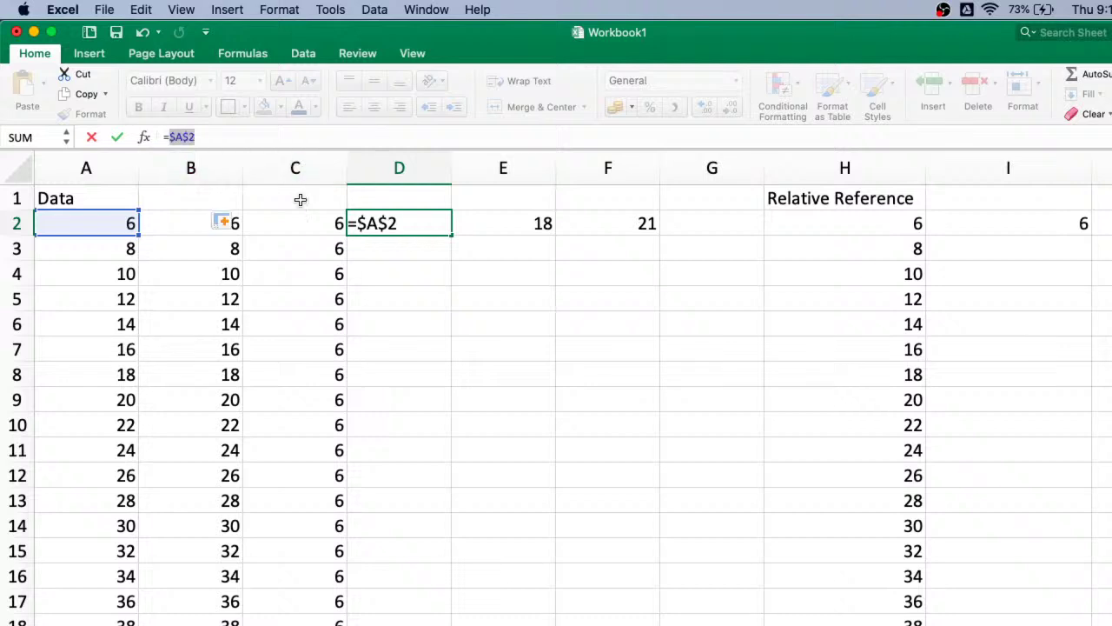
key("F4")
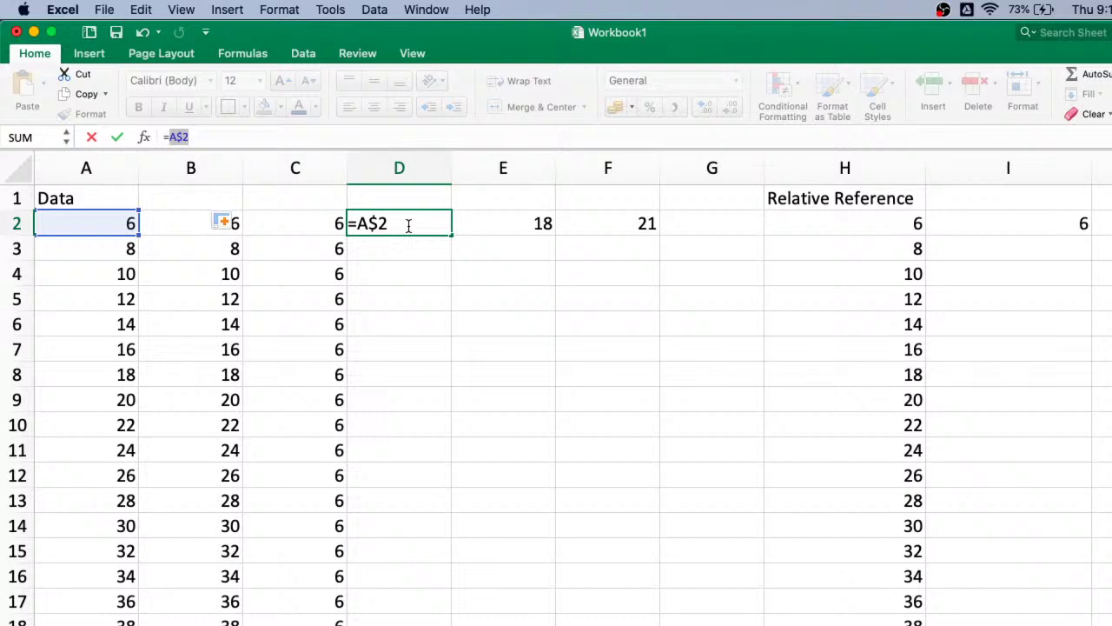
key("Return")
- Copy D2's =A$2 down column D and compare it with C2's formula
left_click(421, 222)
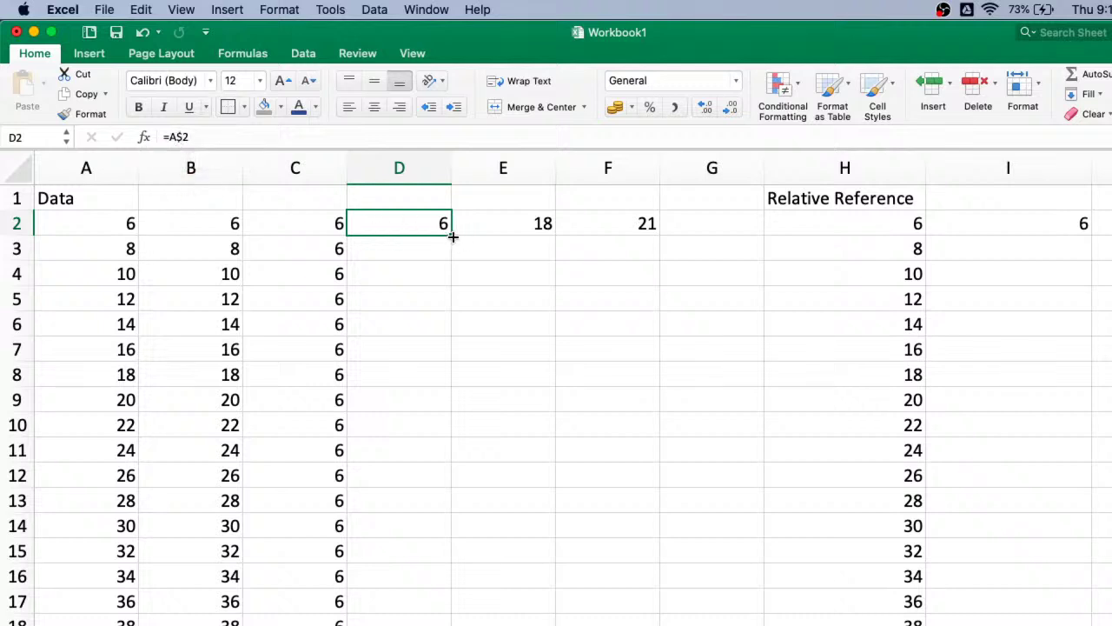
left_click_drag(453, 236, 441, 620)
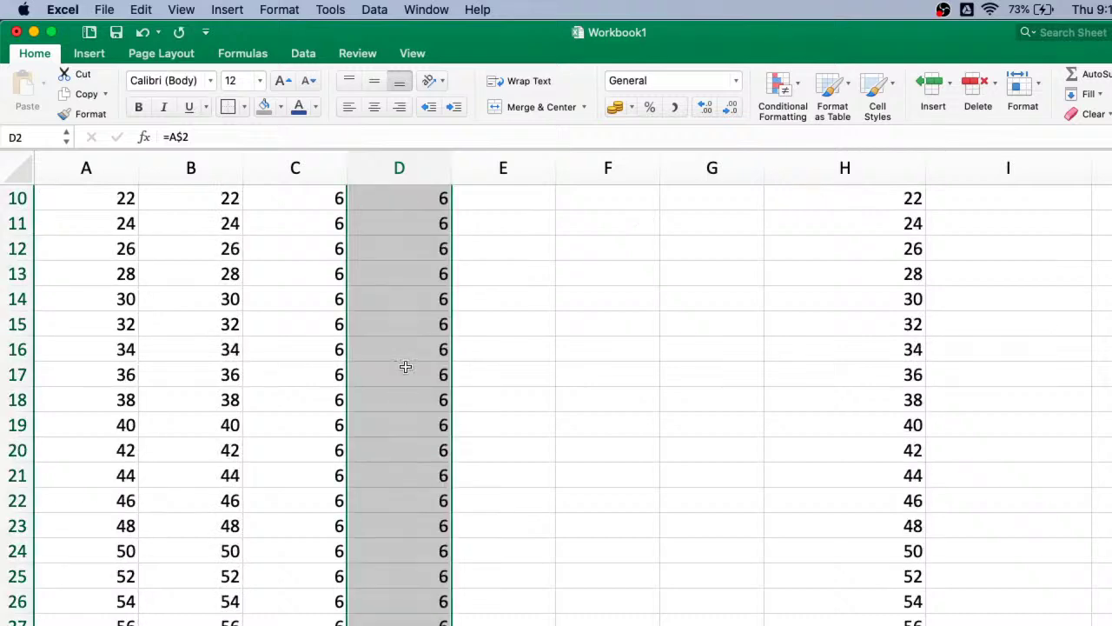
scroll(405, 367, "up", 5)
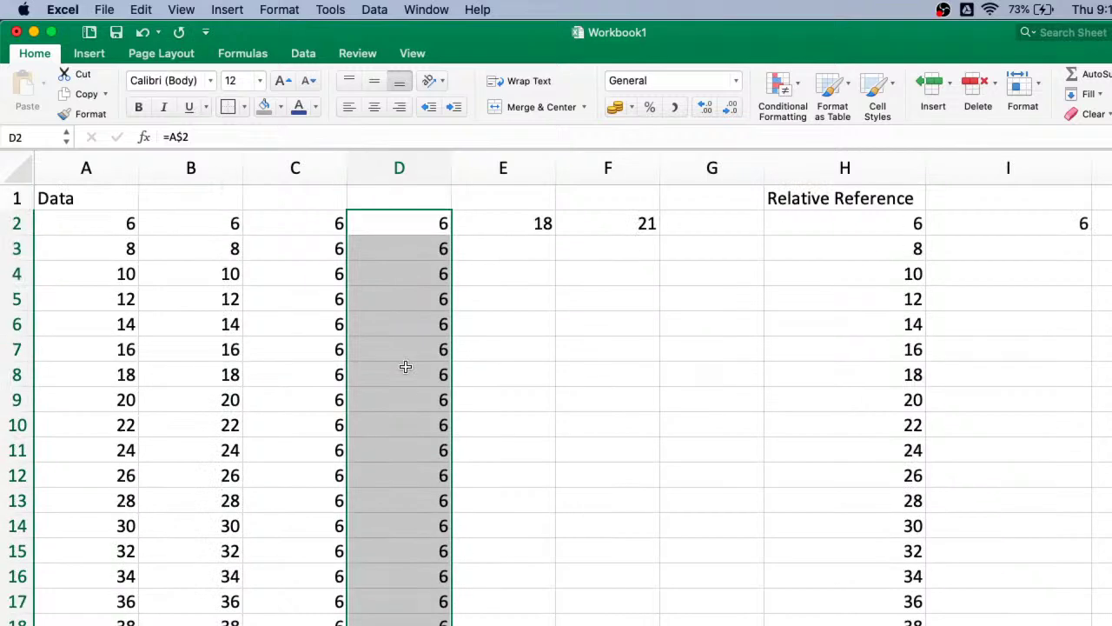
left_click(421, 224)
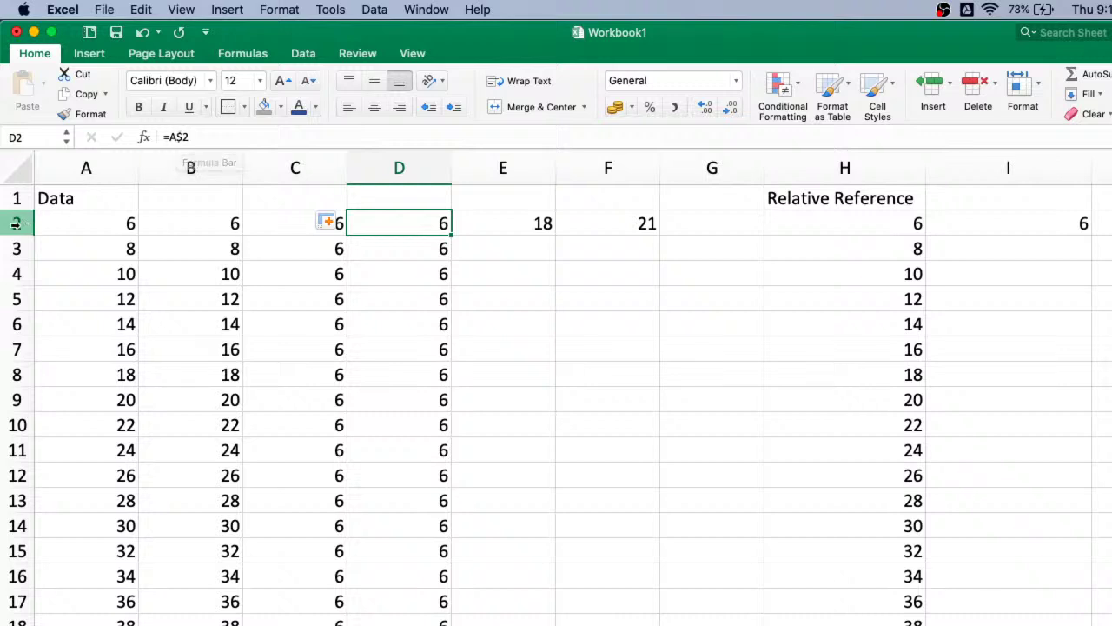
left_click(294, 223)
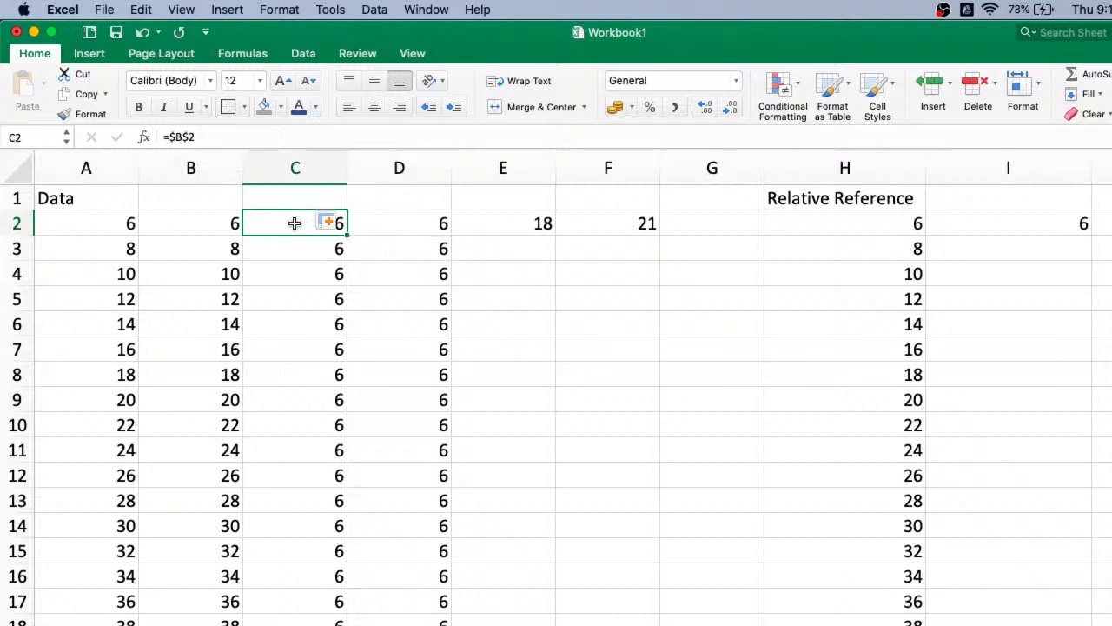
left_click(441, 226)
- Copy D2's =A$2 across row 2 through column I
left_click_drag(452, 234, 1011, 235)
scroll(554, 330, "left", 10)
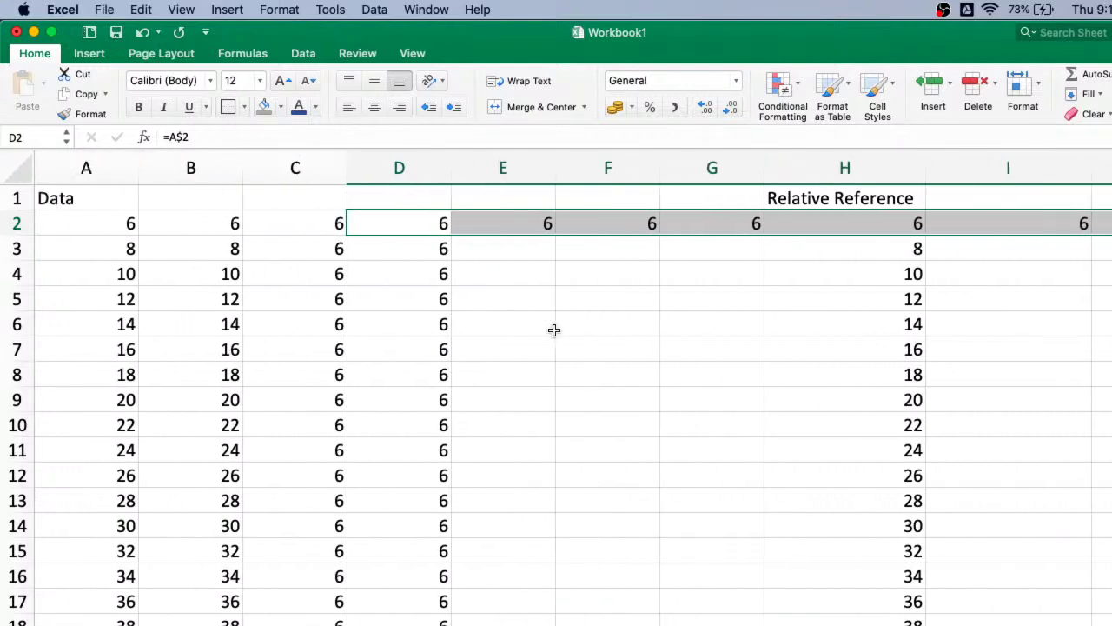
left_click(424, 224)
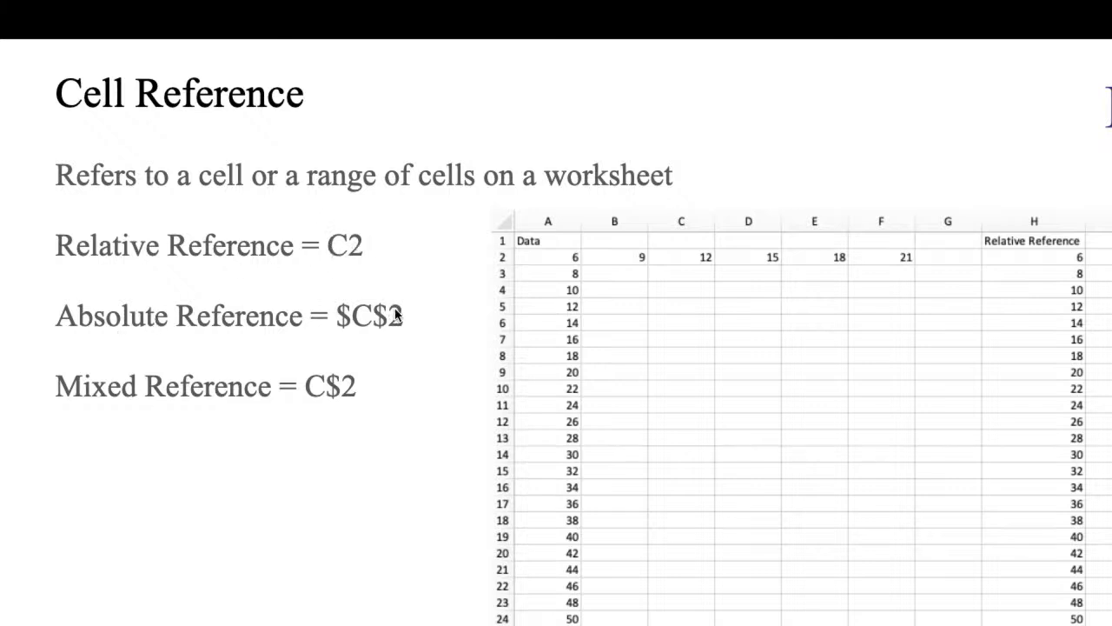
key("ctrl+Left")
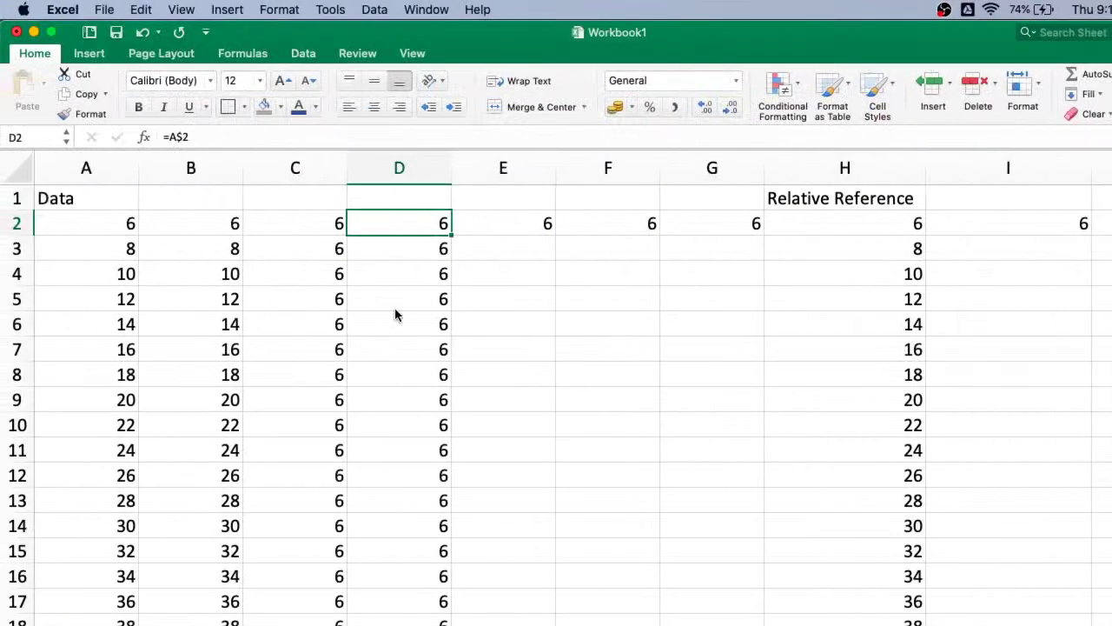
- Label D1 '1 GBP' and enter the rate 92 in E1
left_click(417, 202)
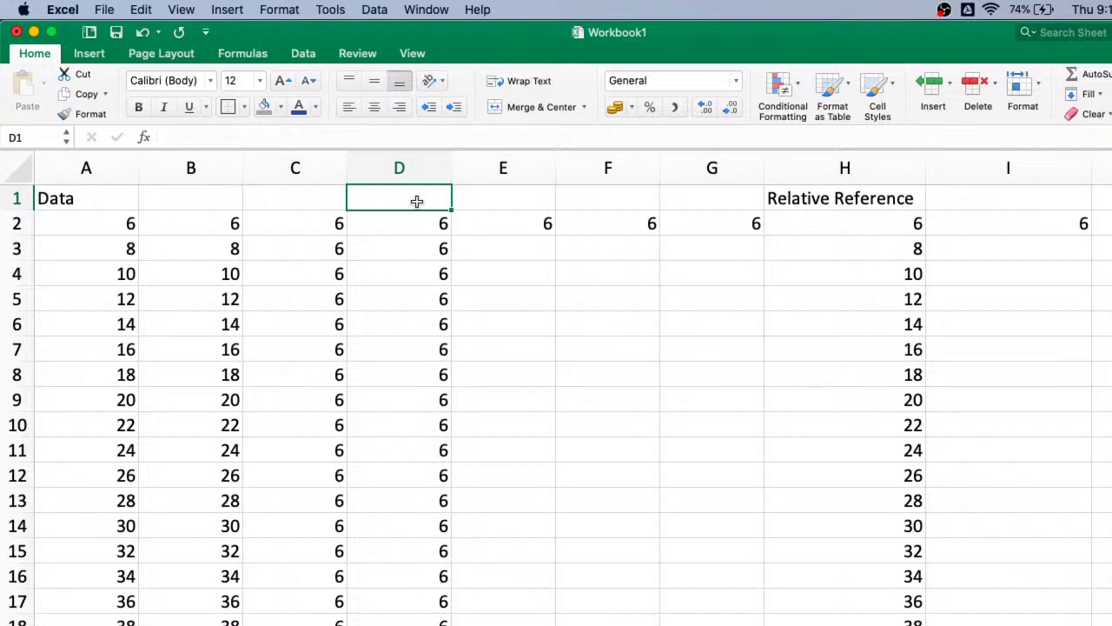
type("1")
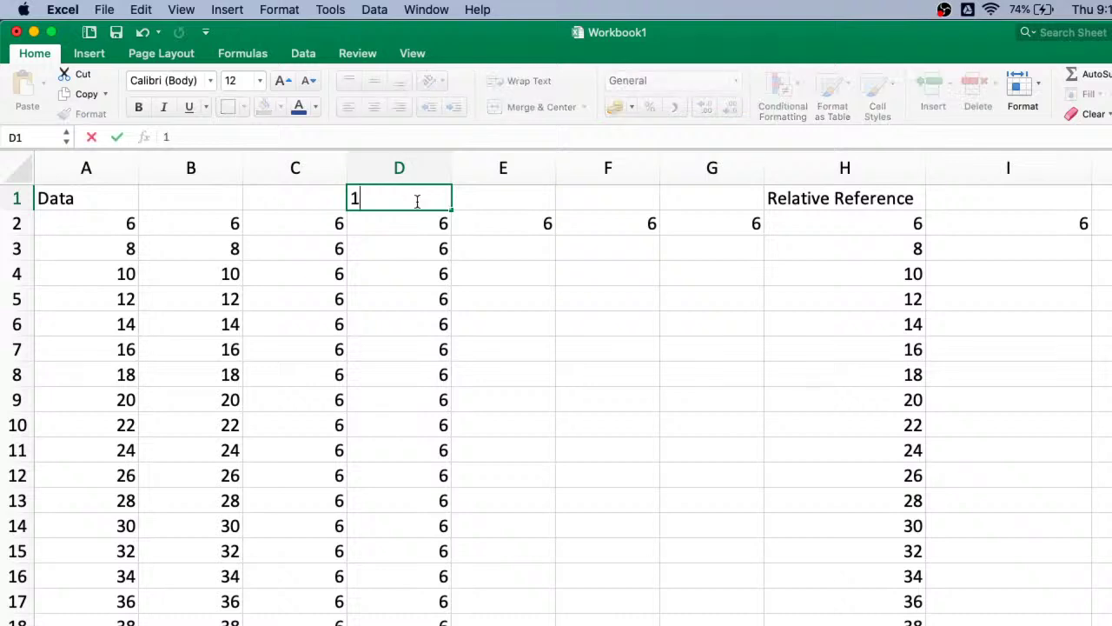
type(" GBP")
key("Tab")
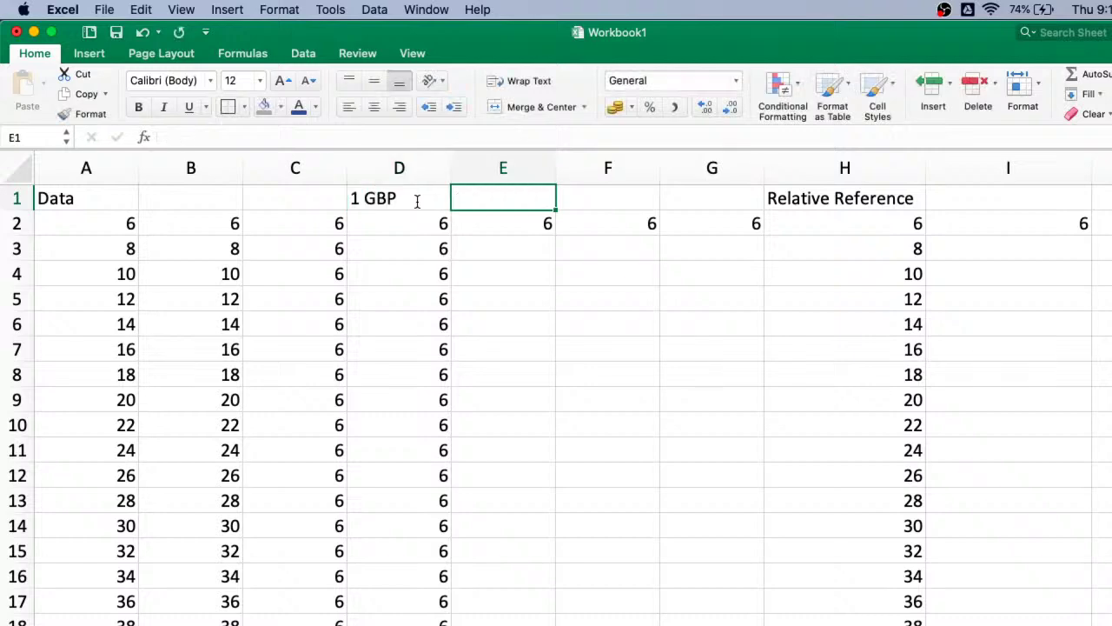
type("92")
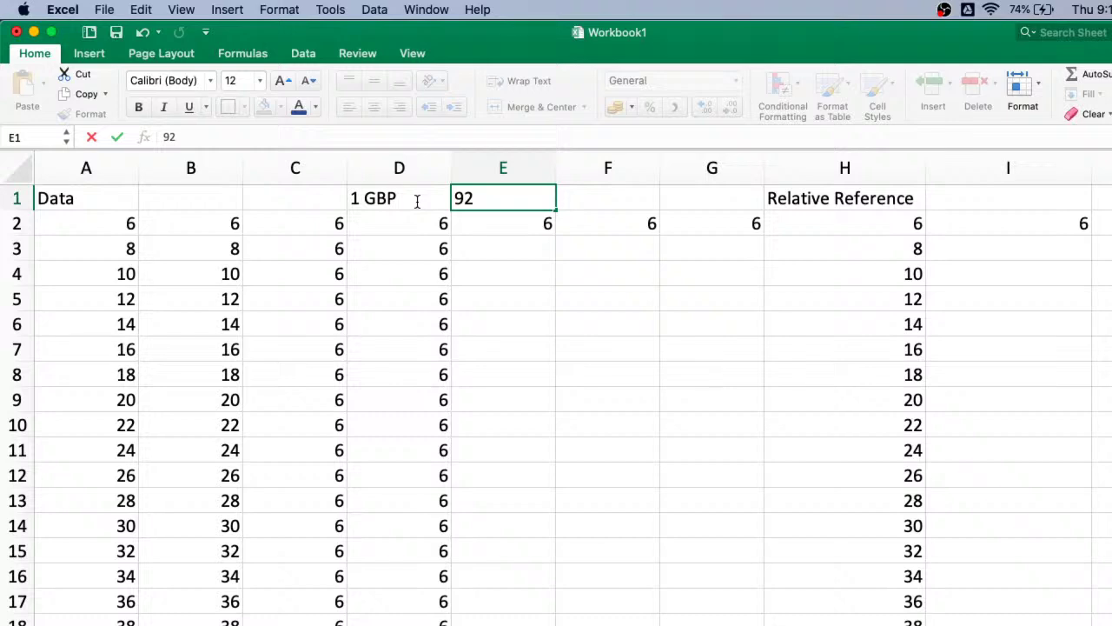
key("Return")
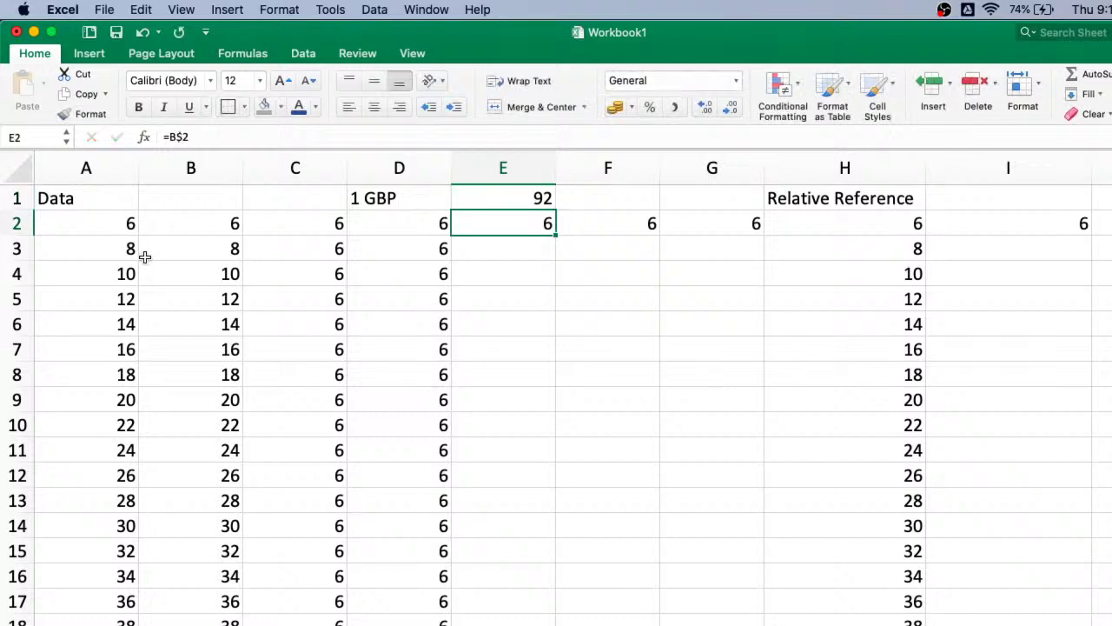
left_click(123, 228)
left_click(125, 322)
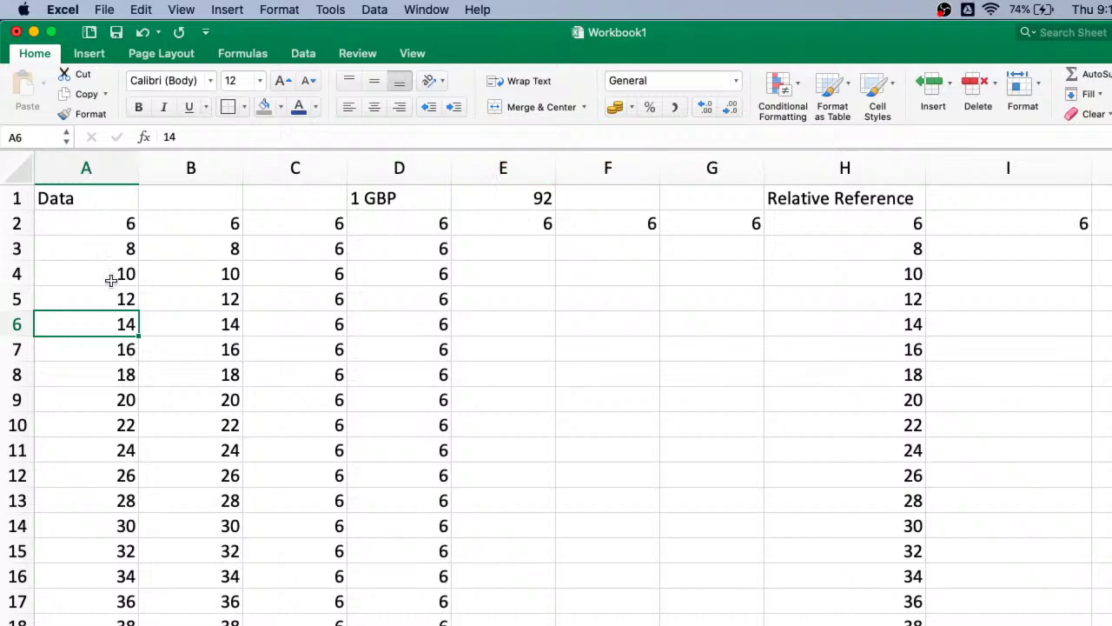
- Enter the conversion formula =A2*$E$1 in cell E2
left_click(542, 229)
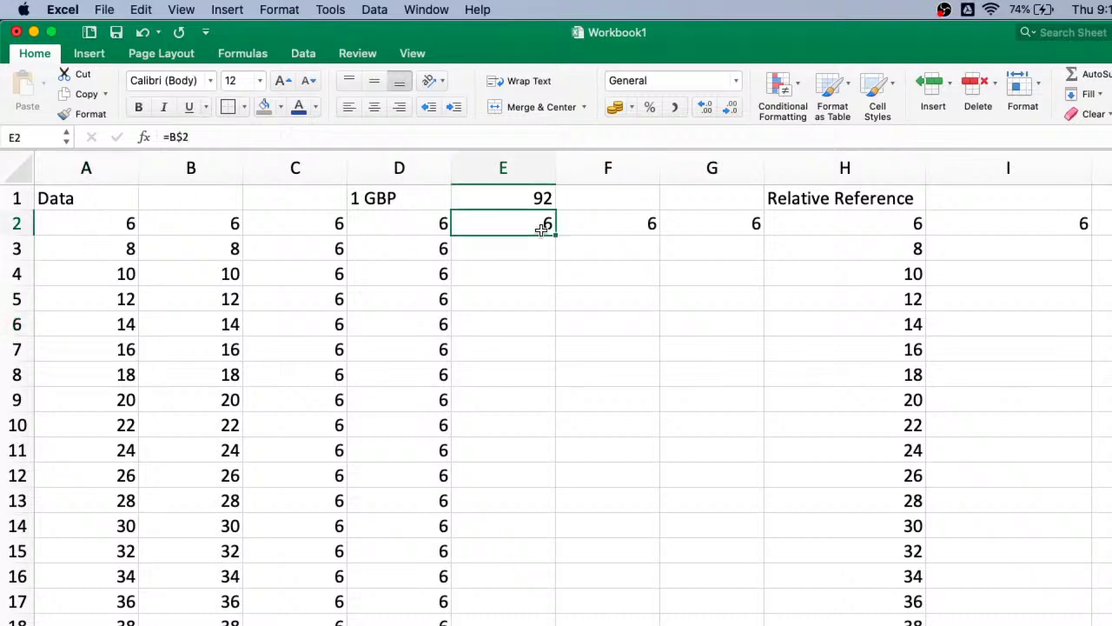
type("=")
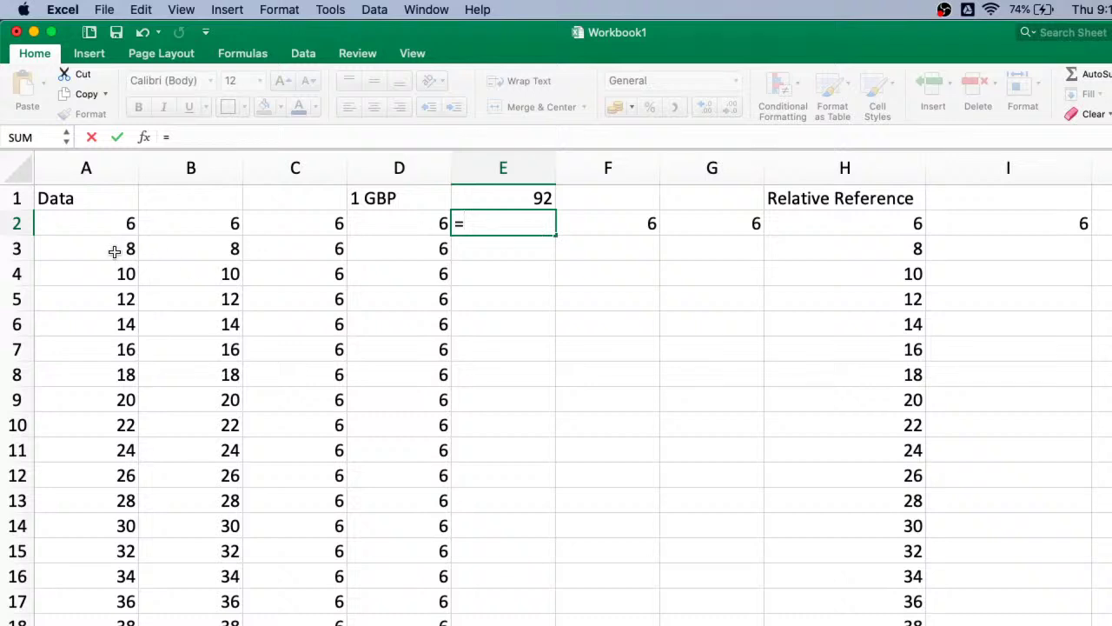
left_click(111, 223)
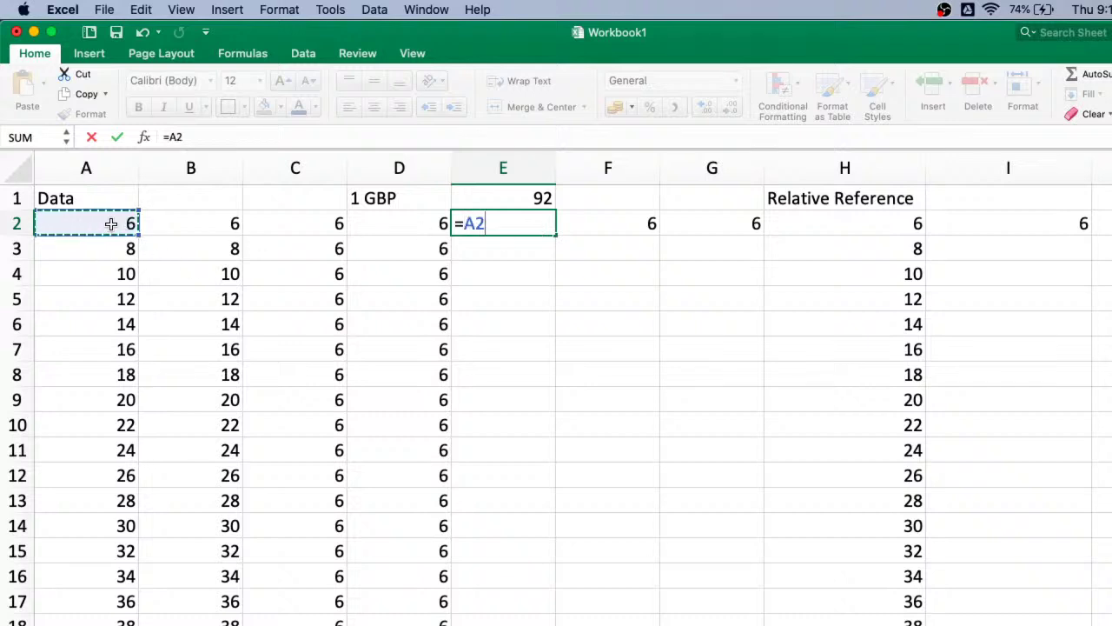
type("*")
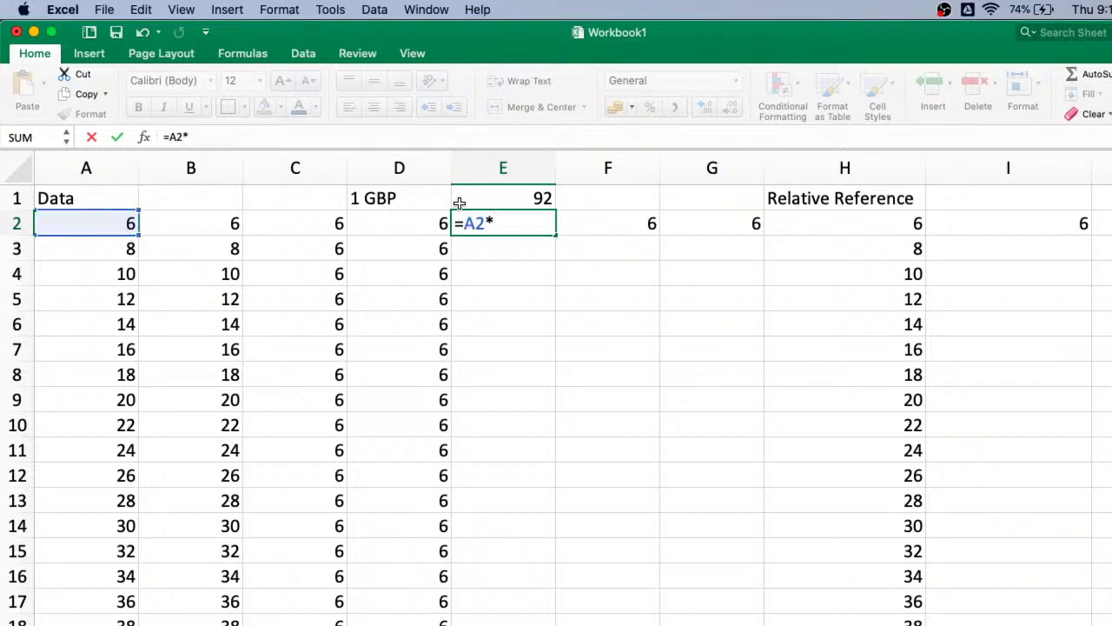
left_click(509, 202)
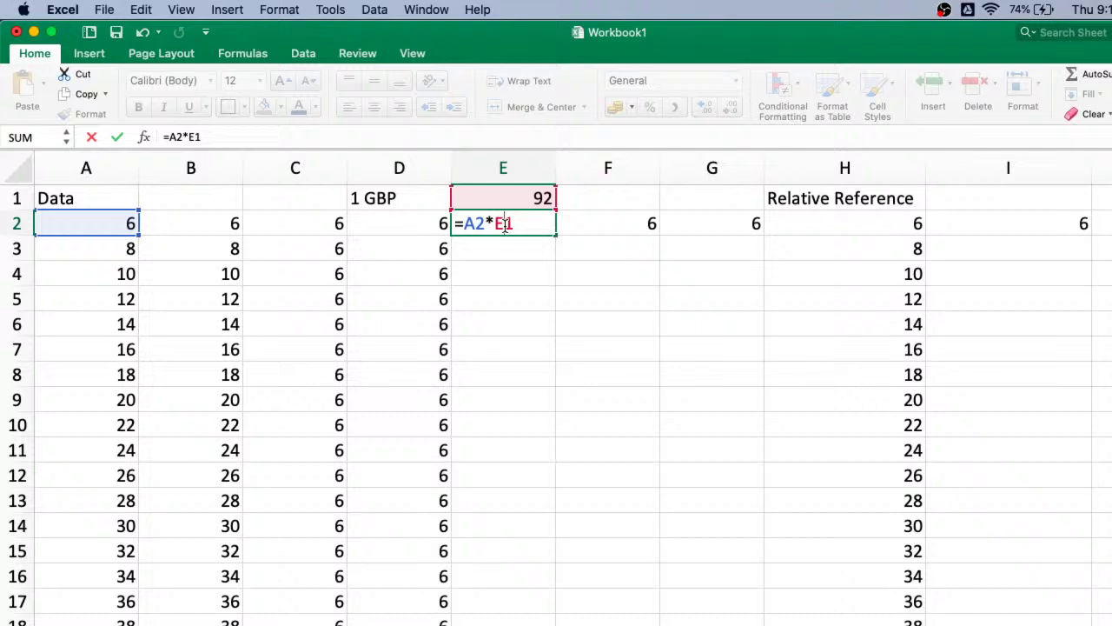
left_click(505, 225)
type("$E$")
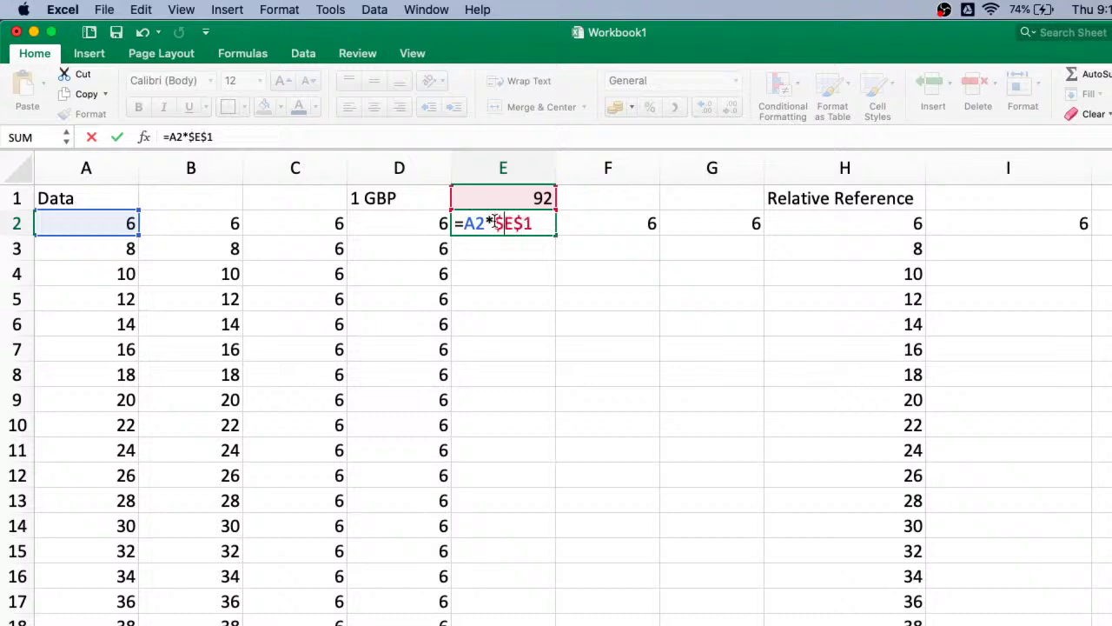
key("Return")
left_click(539, 226)
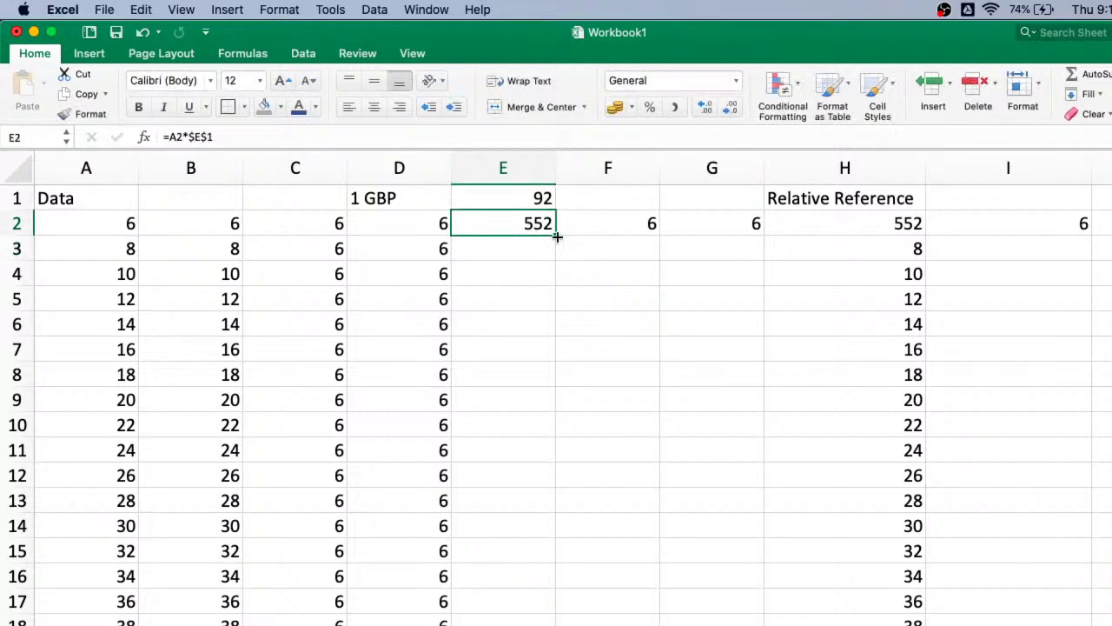
- Fill =A2*$E$1 down column E and verify E1 stays fixed in E3 and E4
left_click_drag(556, 235, 556, 621)
scroll(522, 443, "up", 5)
left_click(526, 247)
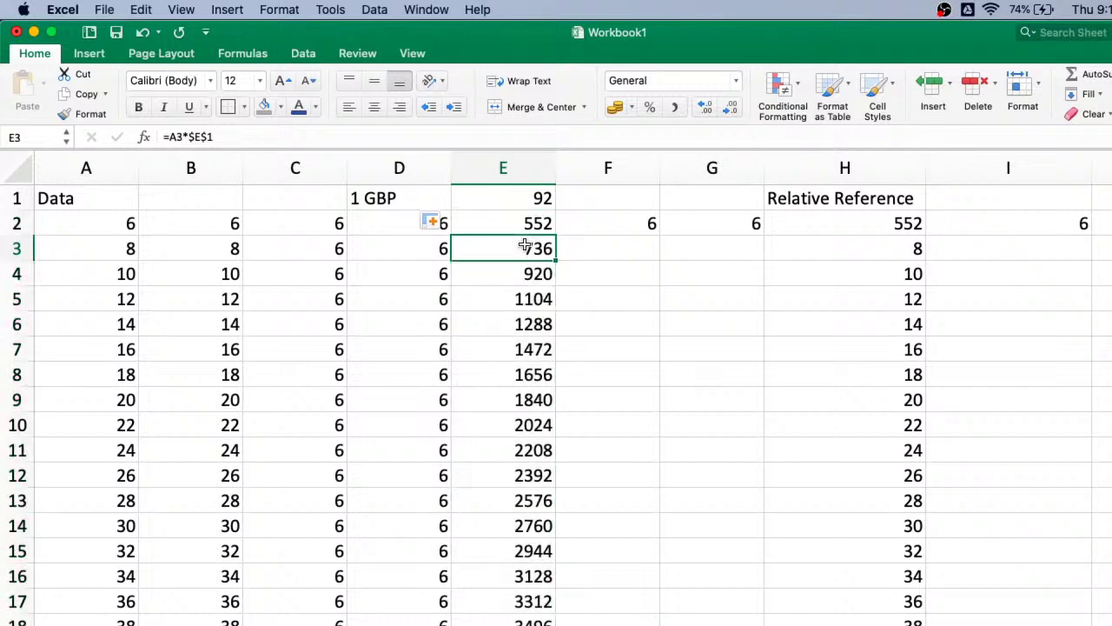
double_click(526, 247)
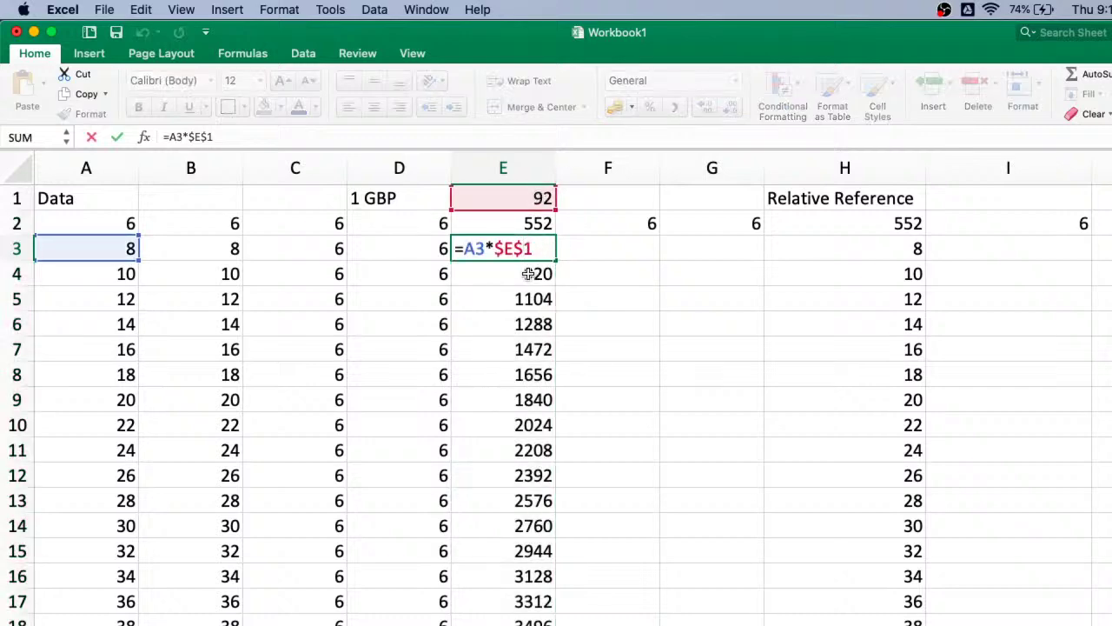
left_click(529, 273)
double_click(540, 271)
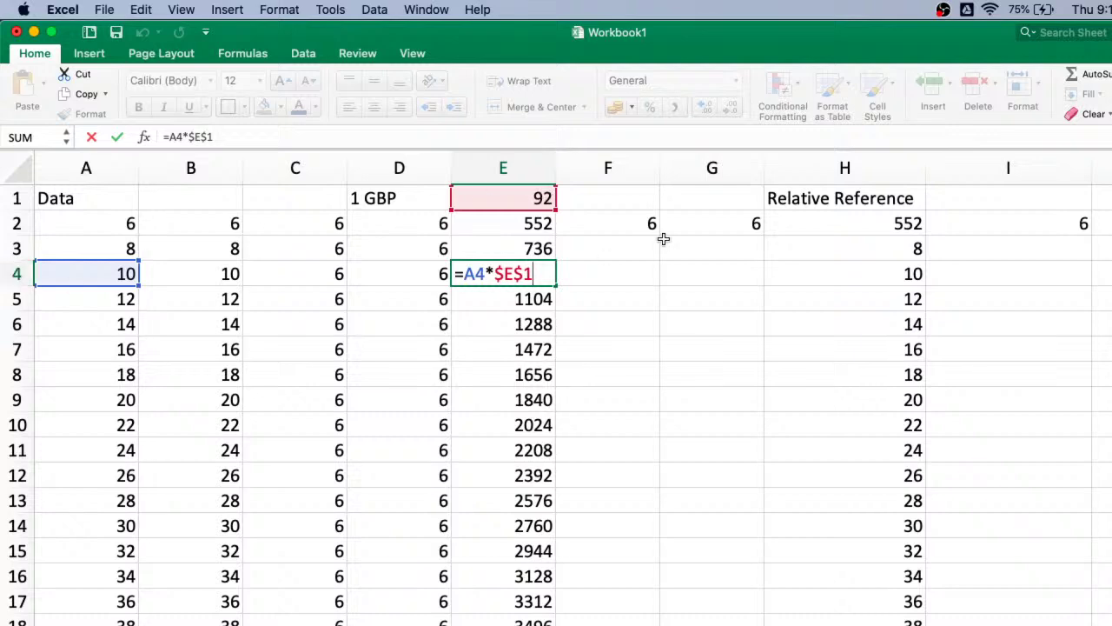
left_click(634, 324)
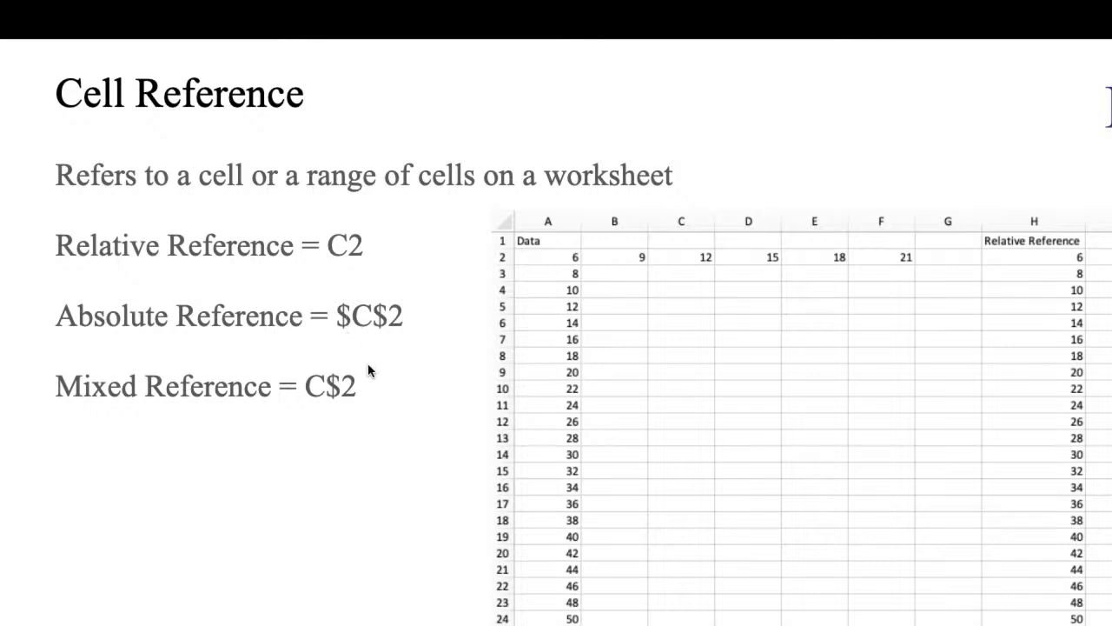
- Advance to the Equations slide, exit the slideshow, and switch to the Excel sales workbook
key("ctrl+Left")
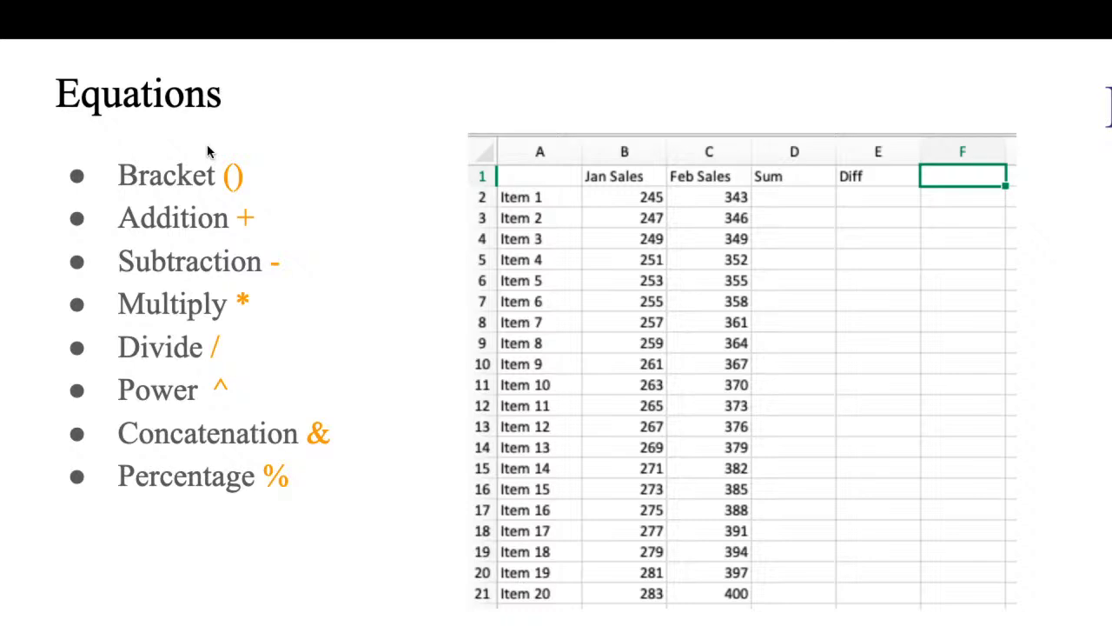
key("Escape")
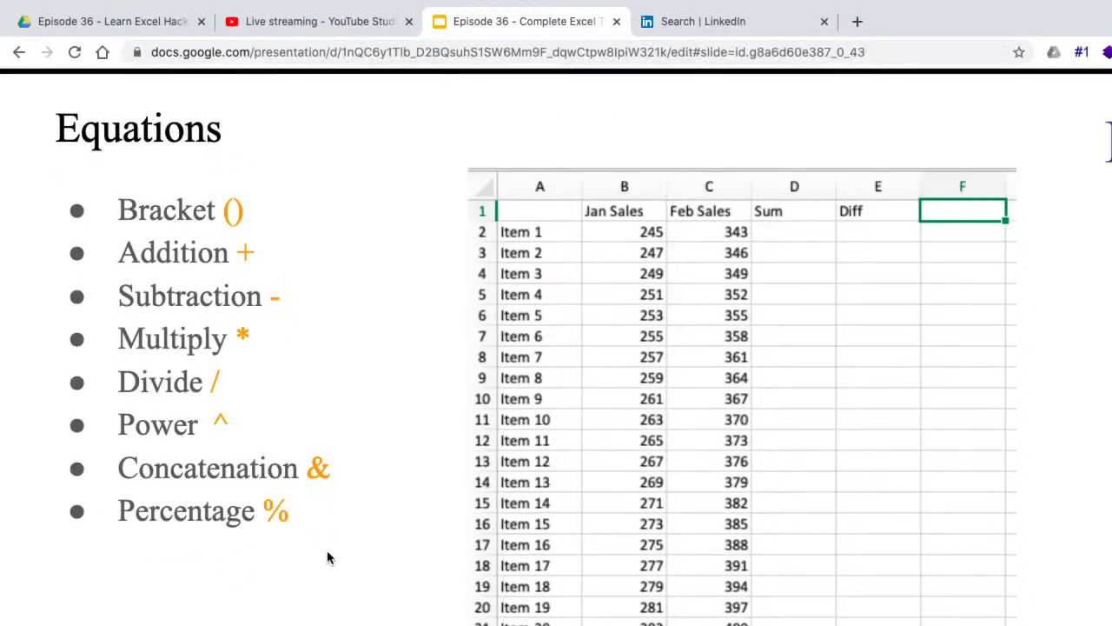
key("ctrl+Left")
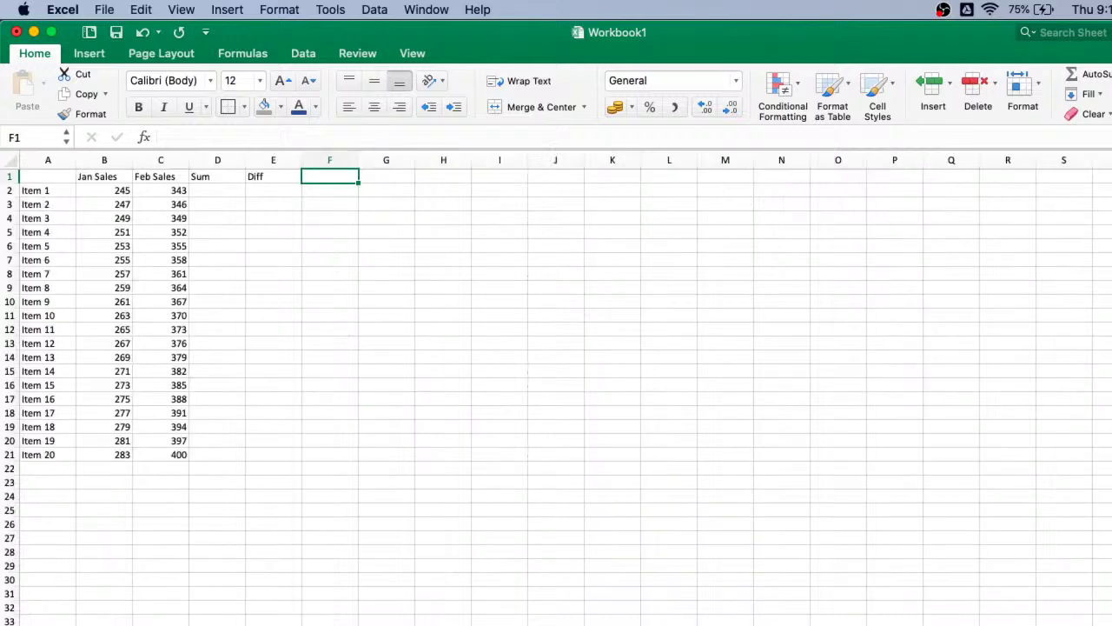
- Look over the Jan Sales, Feb Sales and Sum columns for Items 1–20
left_click(85, 177)
left_click(170, 185)
left_click(43, 186)
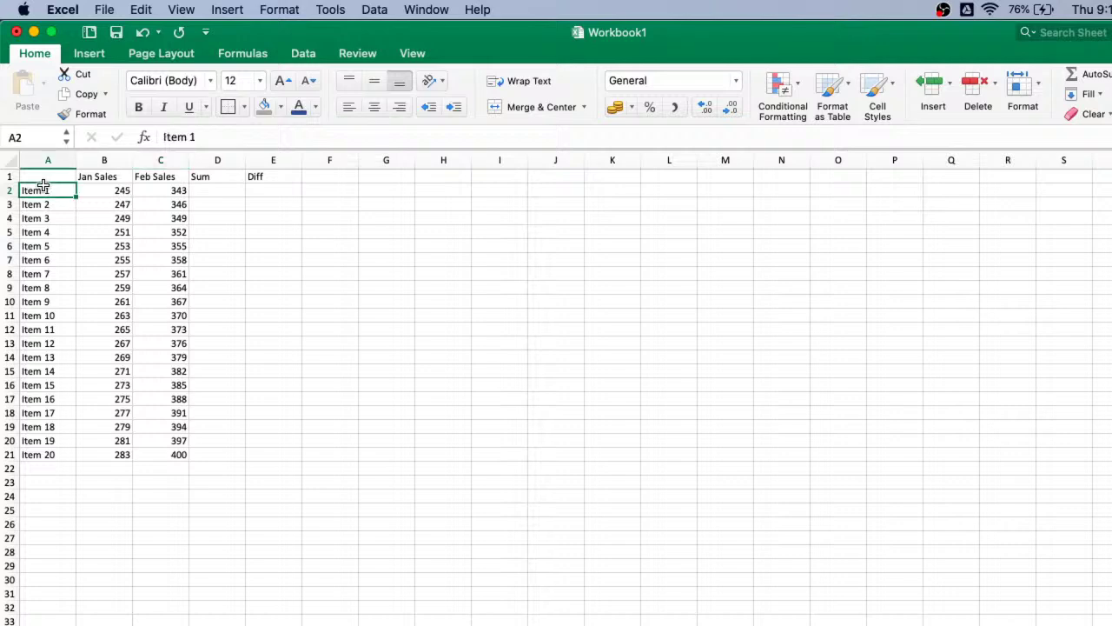
key("Down")
key("Down")
key("Down")
key("Down")
key("Down")
key("Down")
key("Down")
key("Down")
key("Down")
key("Down")
key("Down")
key("Down")
key("Down")
key("Down")
key("Down")
key("Down")
key("Down")
key("Down")
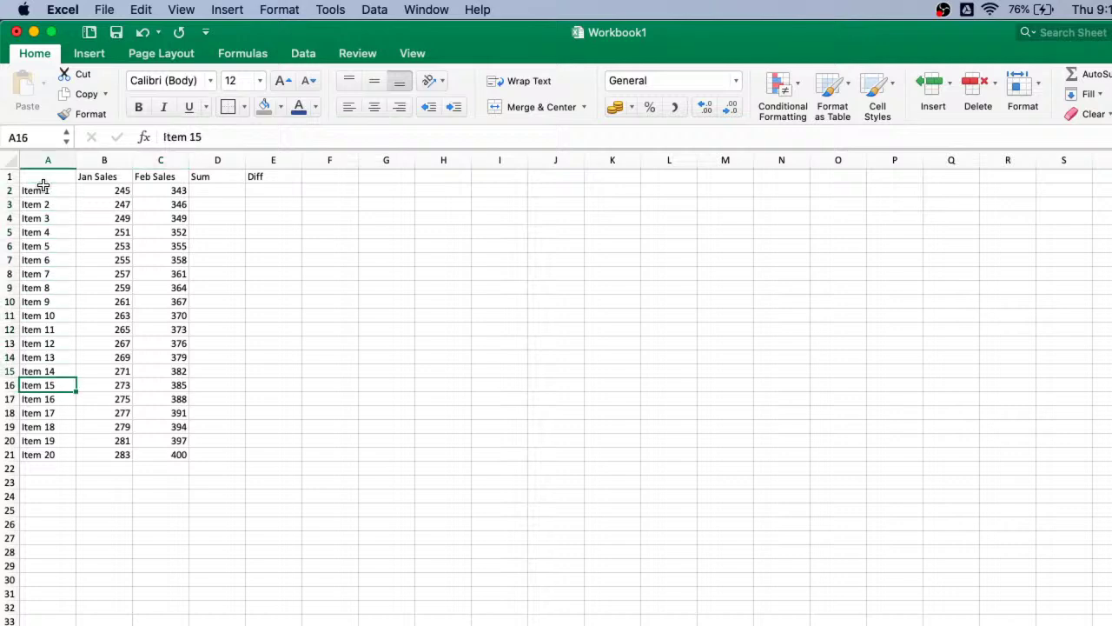
key("Down")
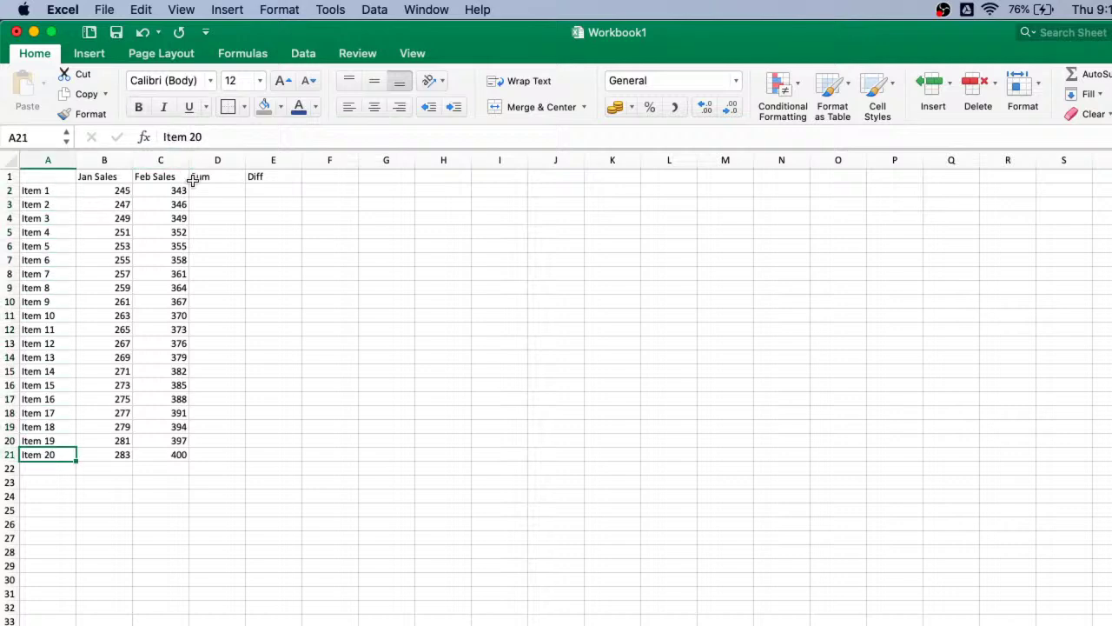
left_click(222, 197)
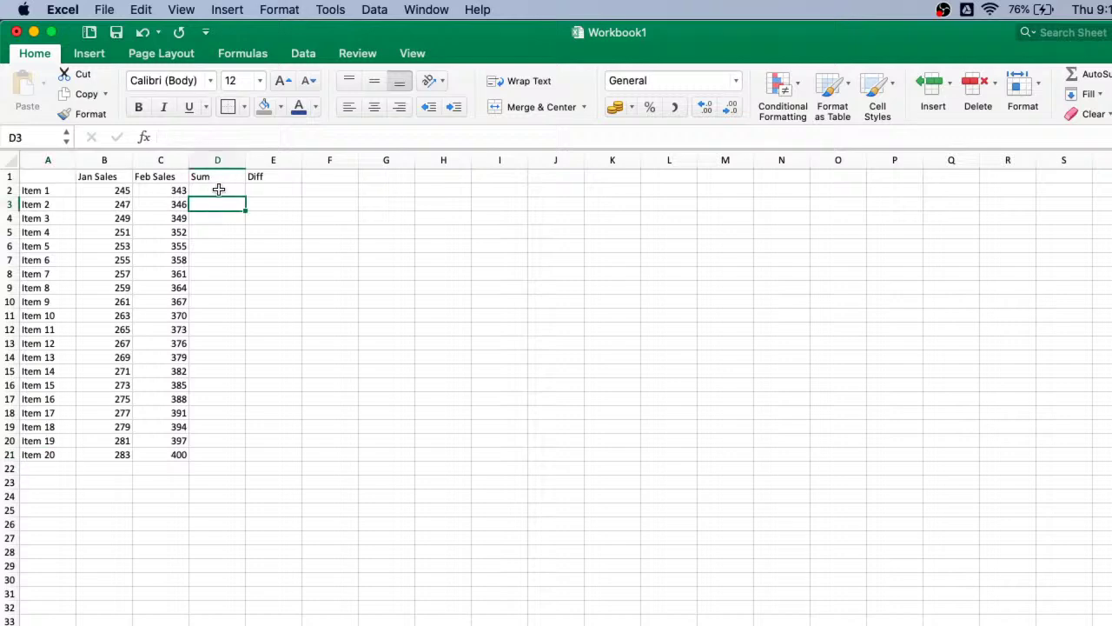
left_click(103, 193)
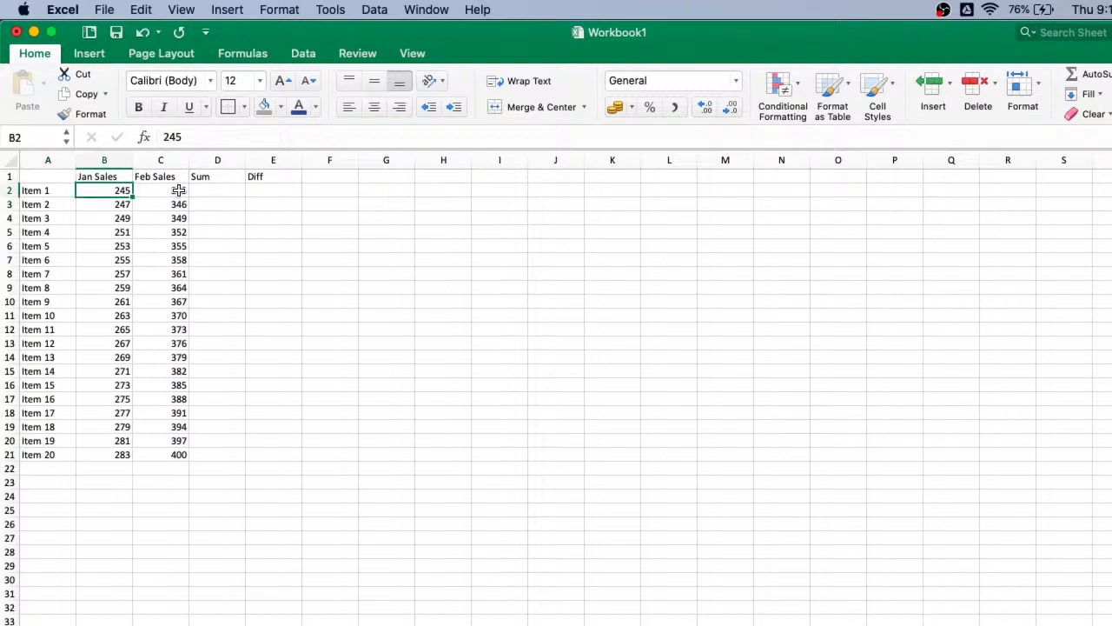
- Enter =B2+C2 in D2 (588) and fill the Sum down to row 21
left_click(227, 189)
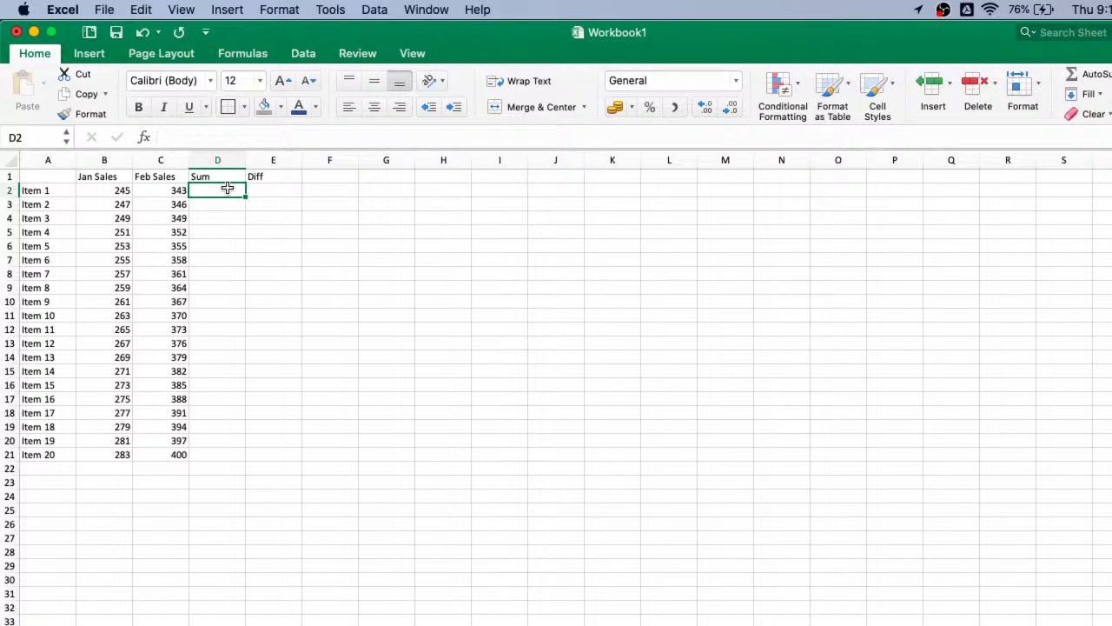
type("=")
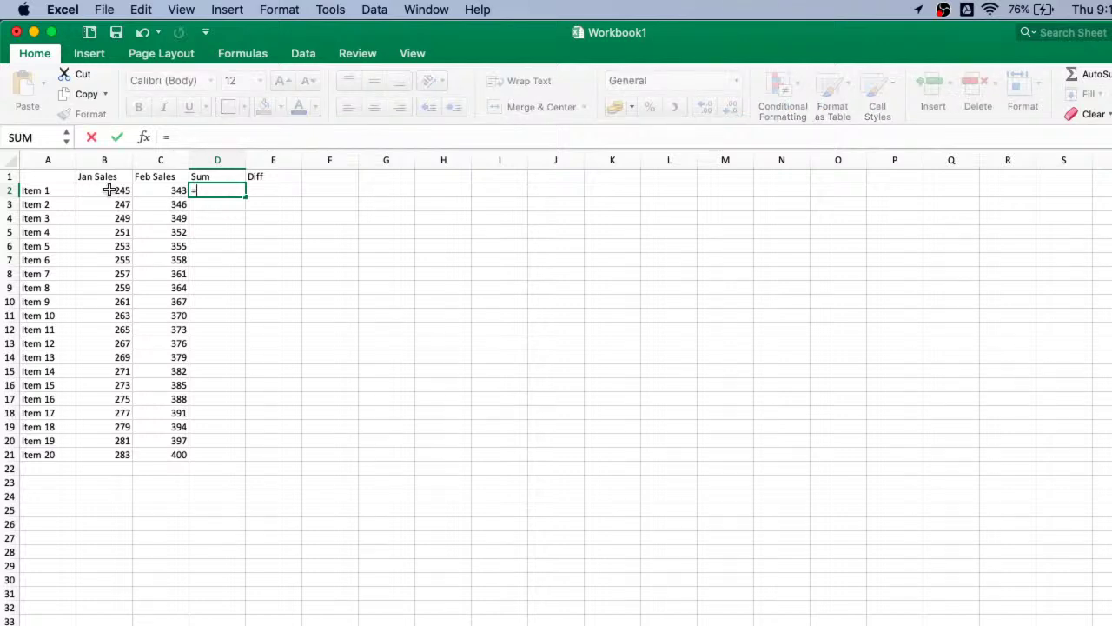
left_click(109, 190)
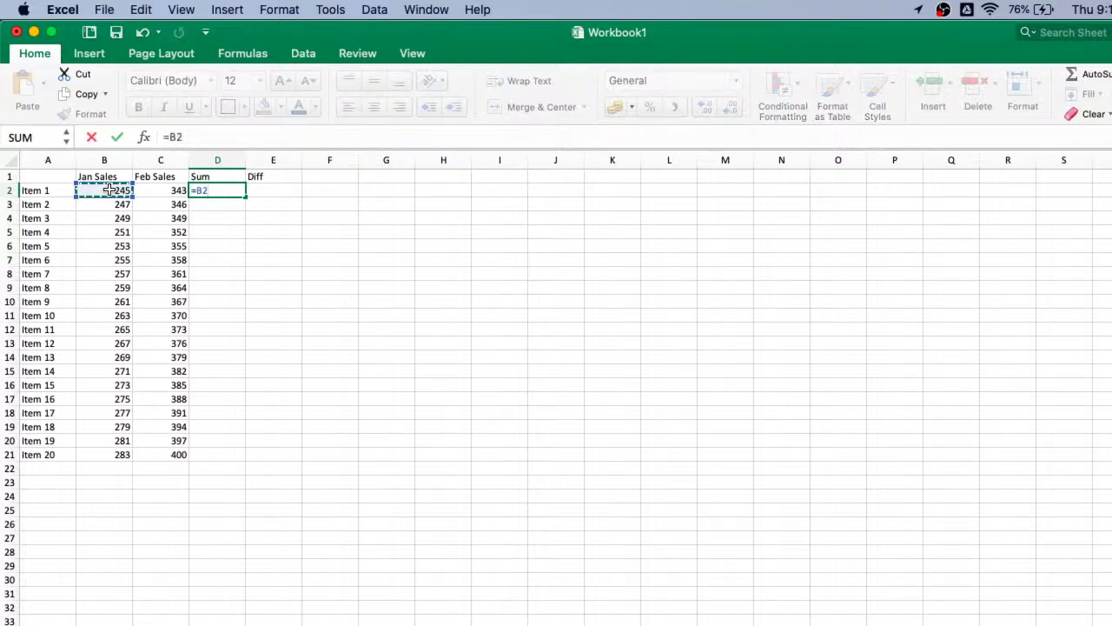
type("+")
left_click(161, 191)
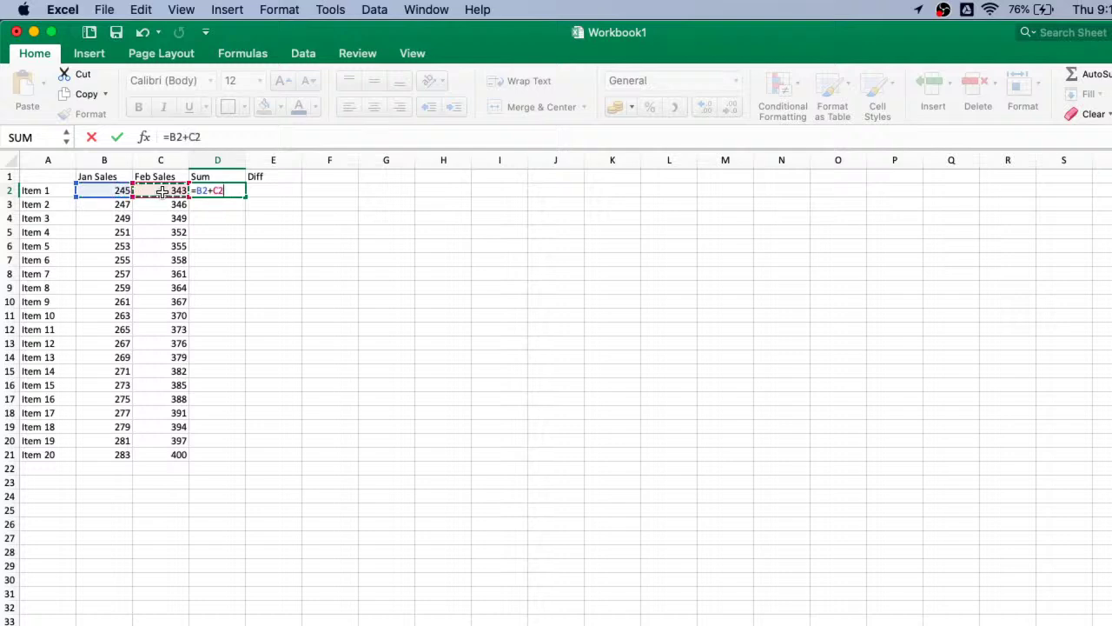
key("Return")
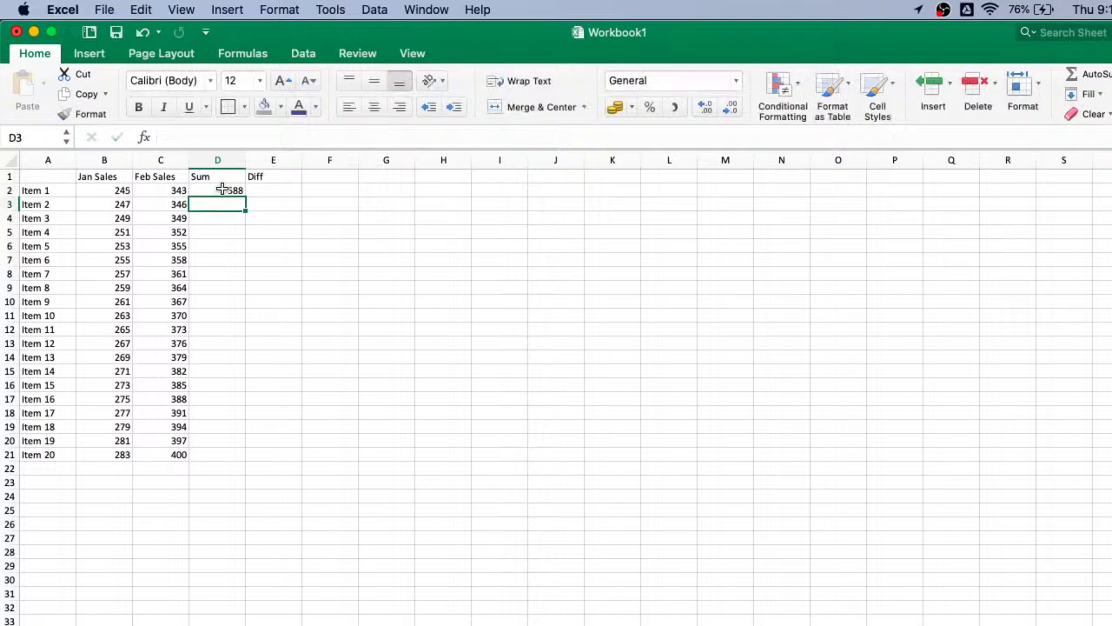
left_click(223, 189)
double_click(246, 198)
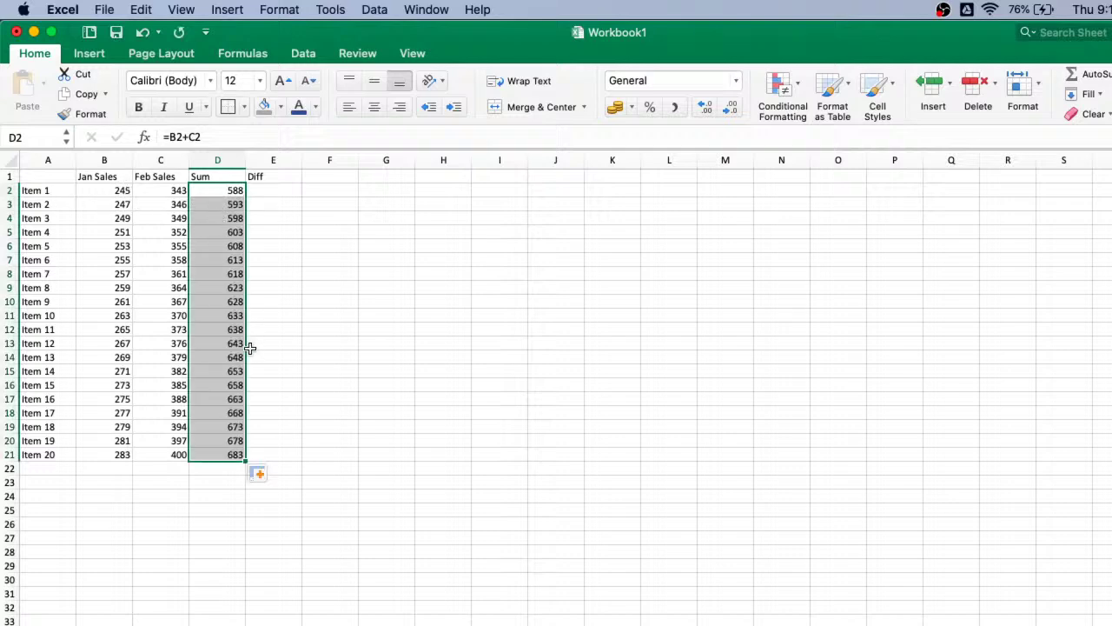
- Enter =C2-B2 in E2 (98) and fill the Diff down to row 21
left_click(275, 193)
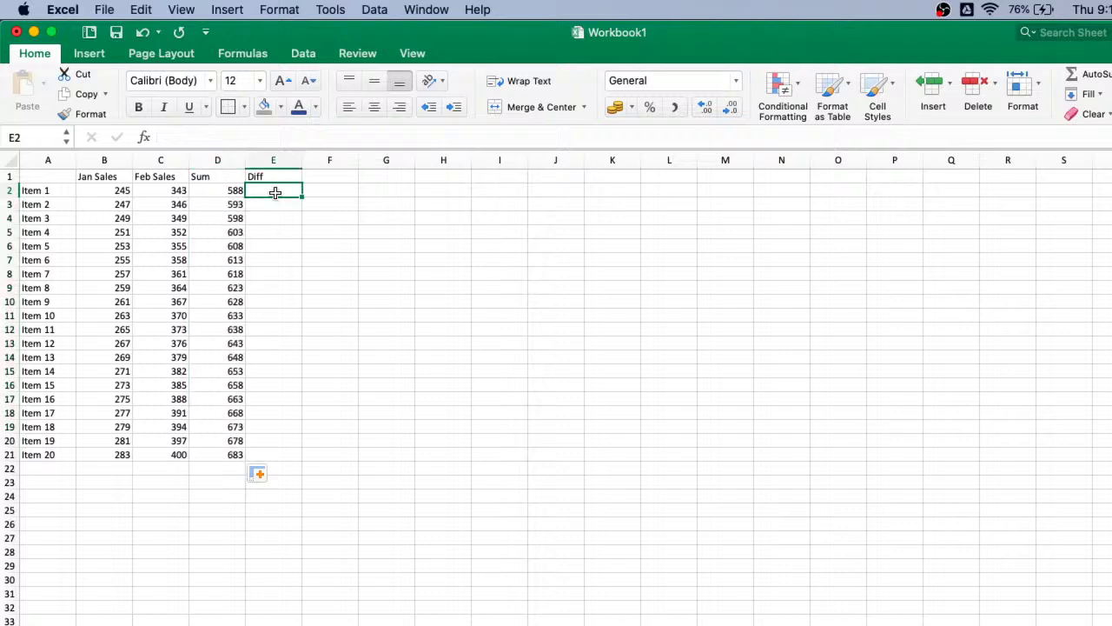
type("=")
left_click(165, 190)
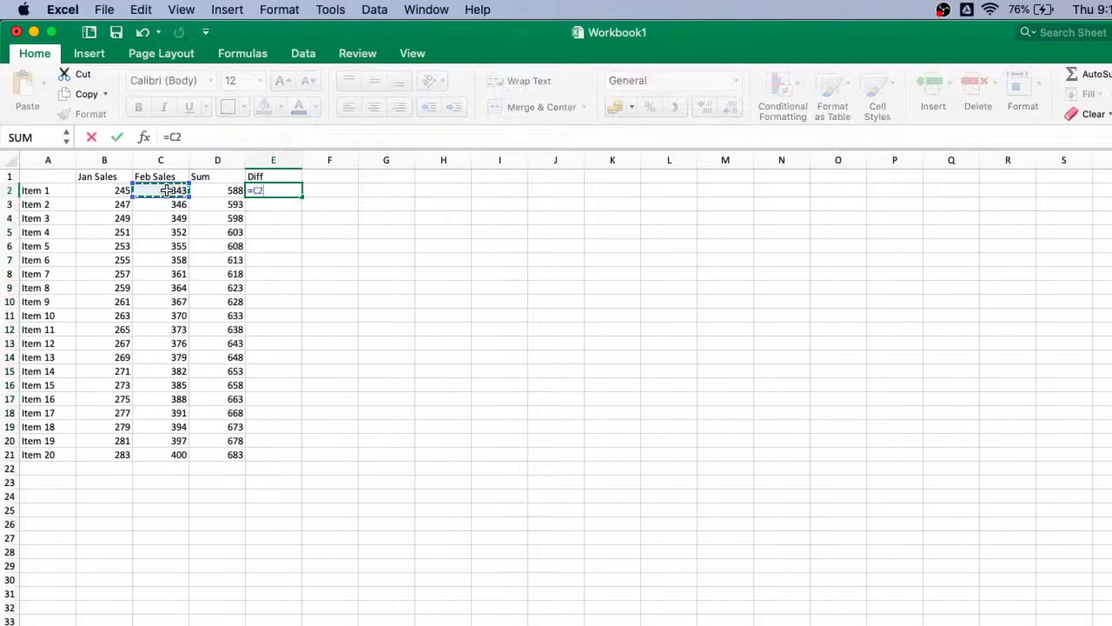
type("-")
left_click(96, 191)
key("Return")
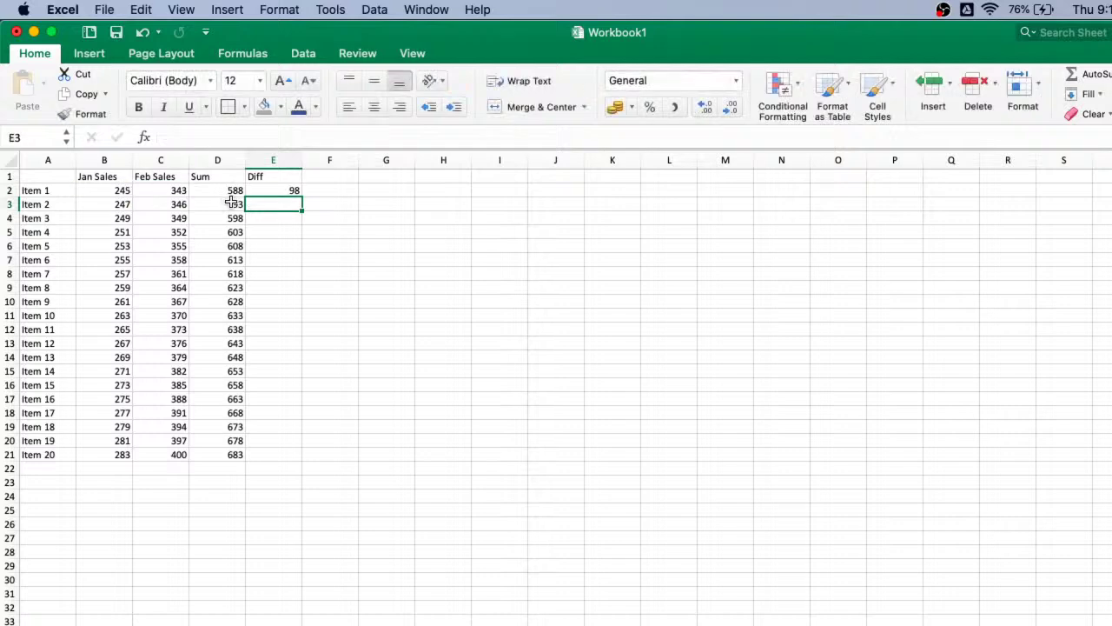
left_click(283, 191)
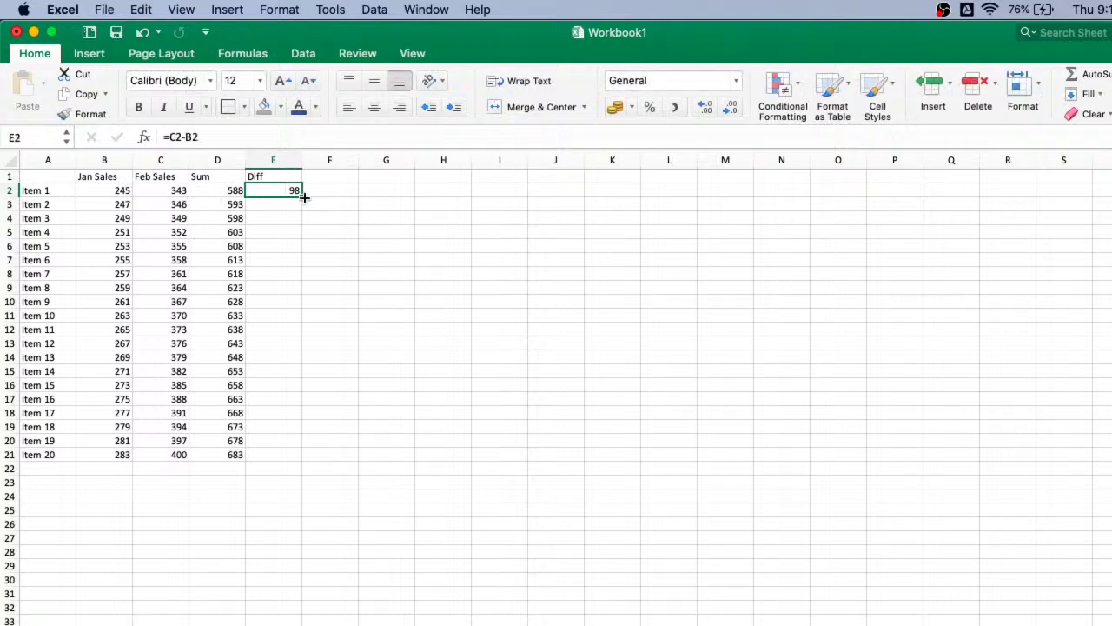
double_click(302, 196)
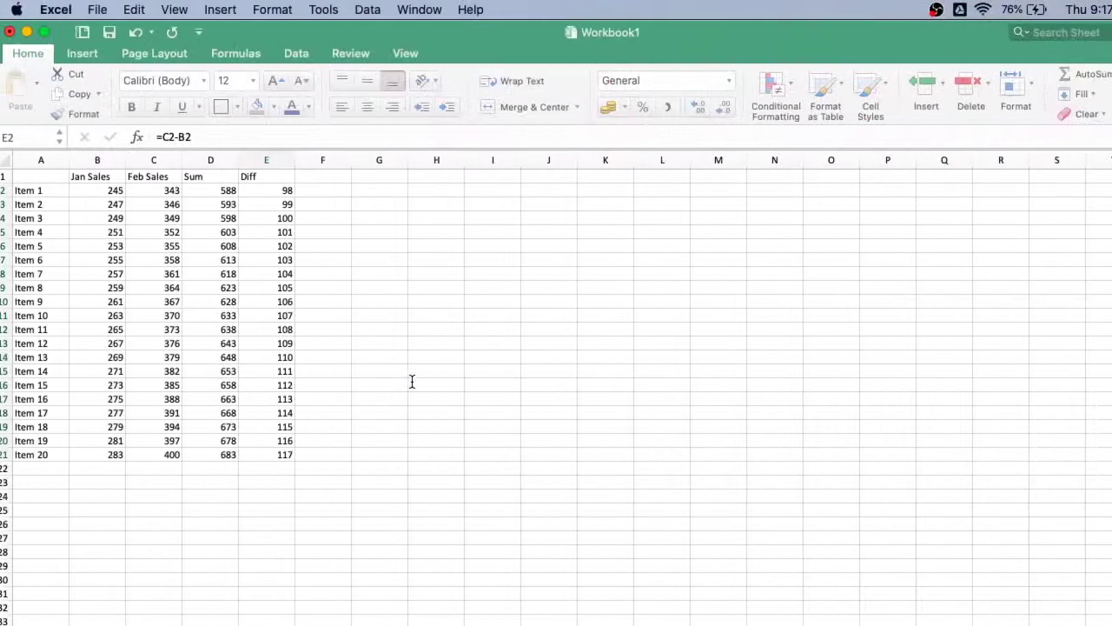
double_click(302, 196)
- Enter =B2*C2 in F2, which shows as 8403500% in percentage format
left_click(327, 188)
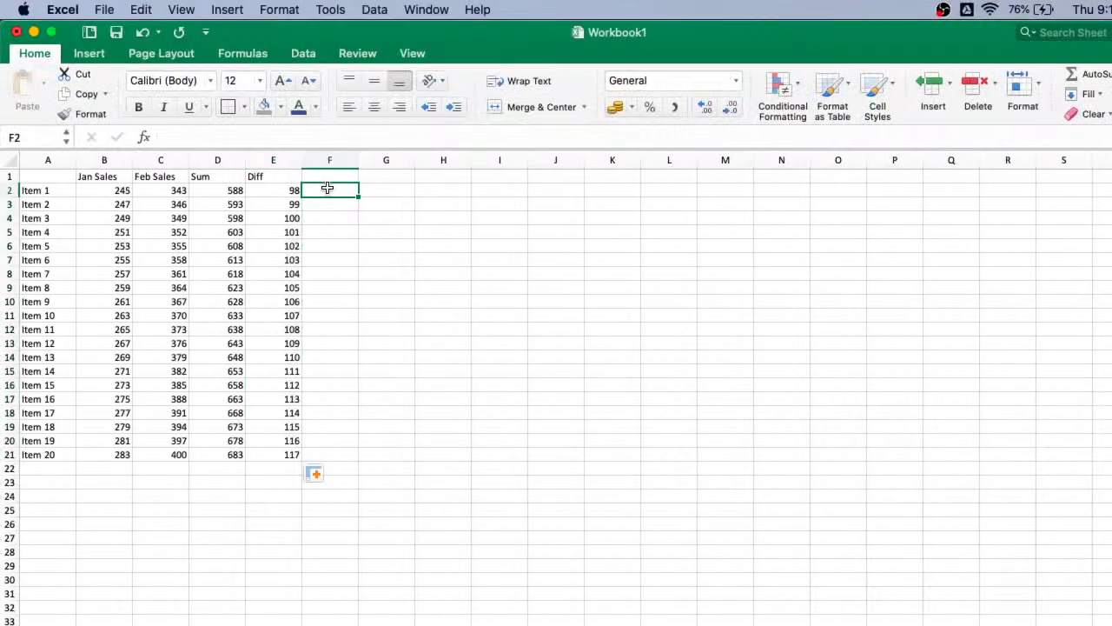
key("ctrl+shift+5")
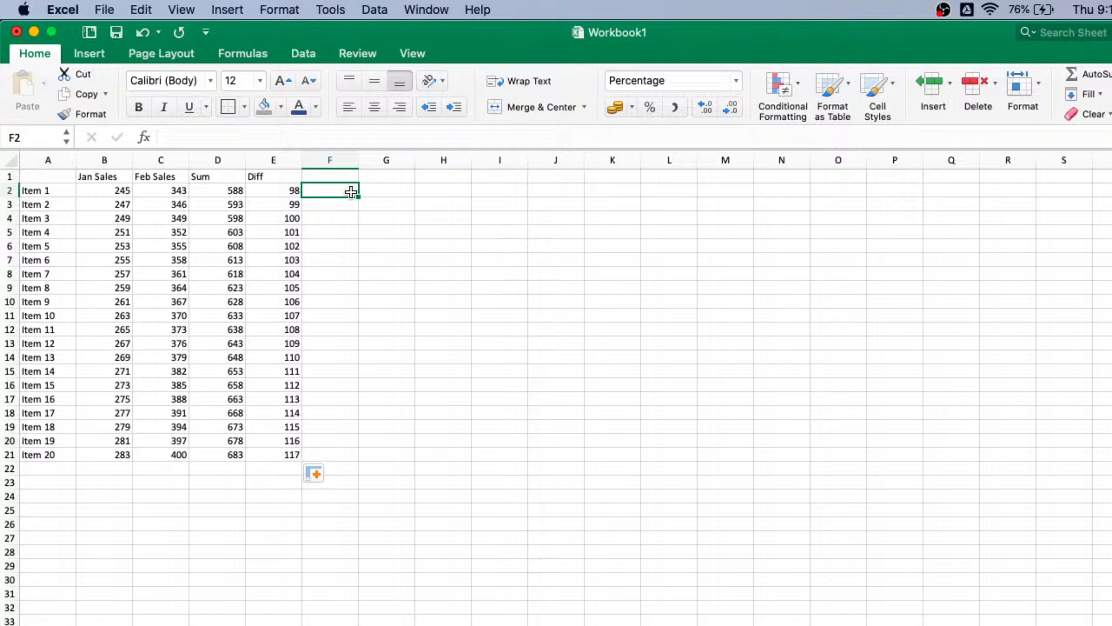
type("=")
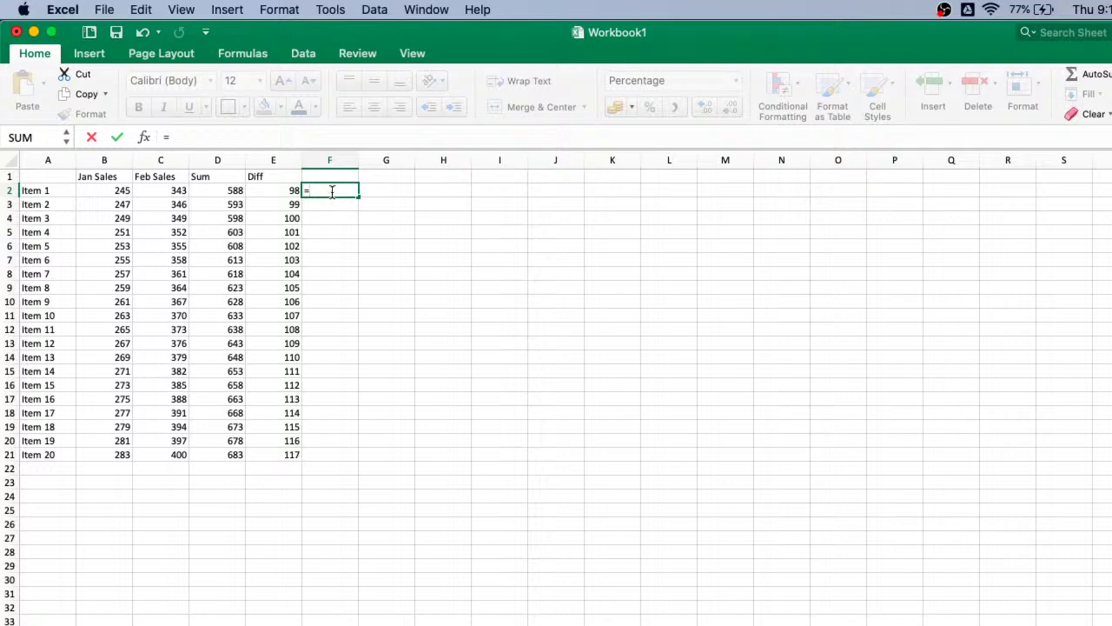
left_click(124, 190)
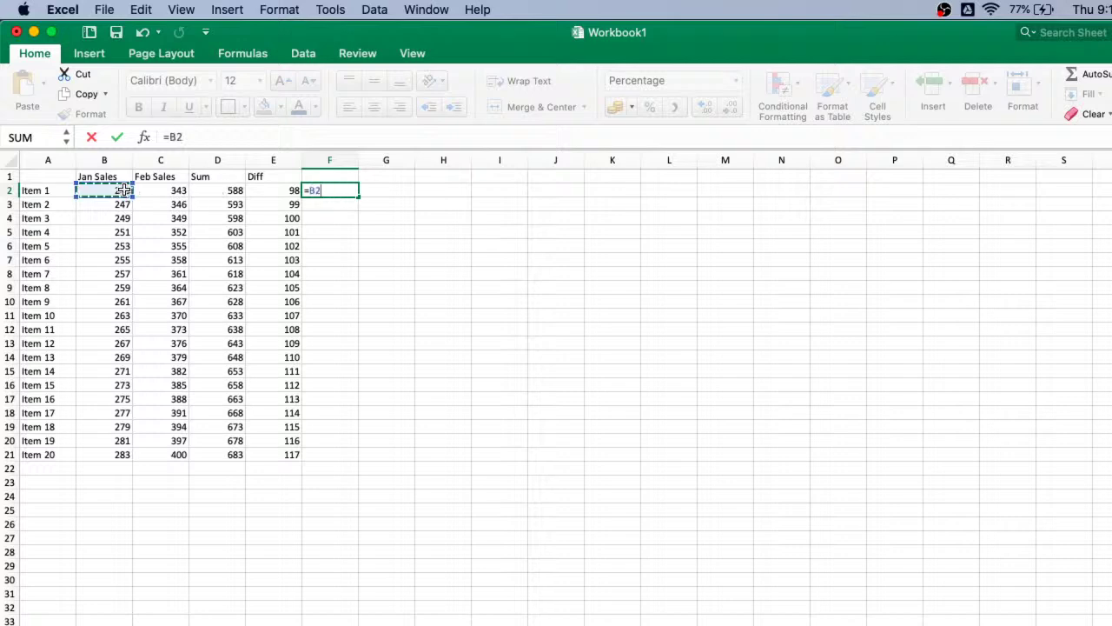
type("*")
left_click(174, 192)
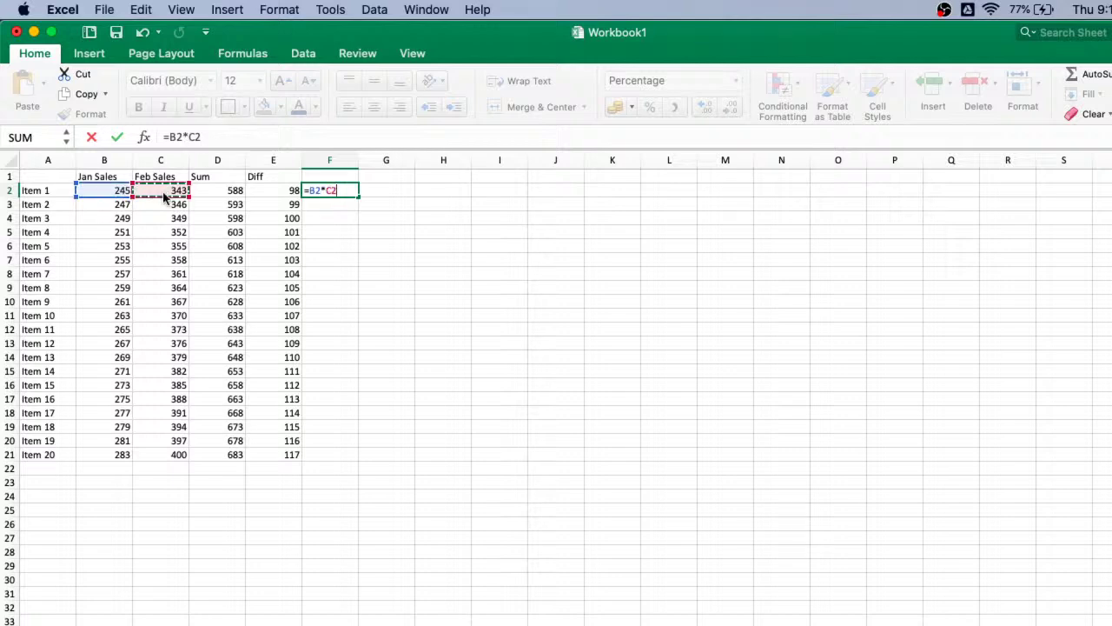
key("Return")
left_click(336, 192)
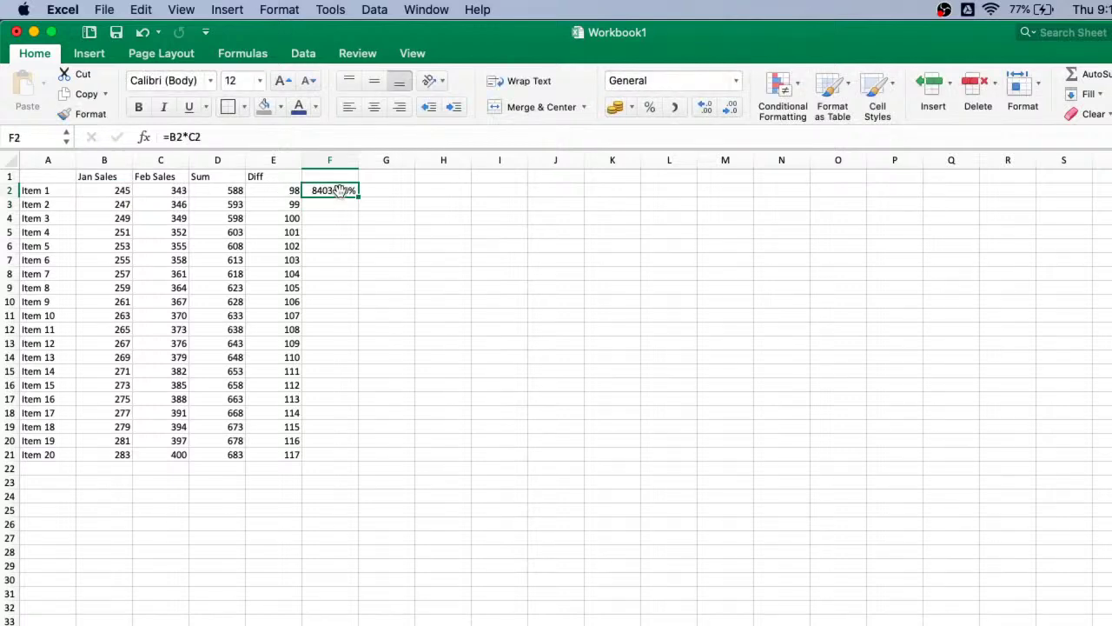
- Switch F2's number format to General so it reads 84035
left_click(679, 82)
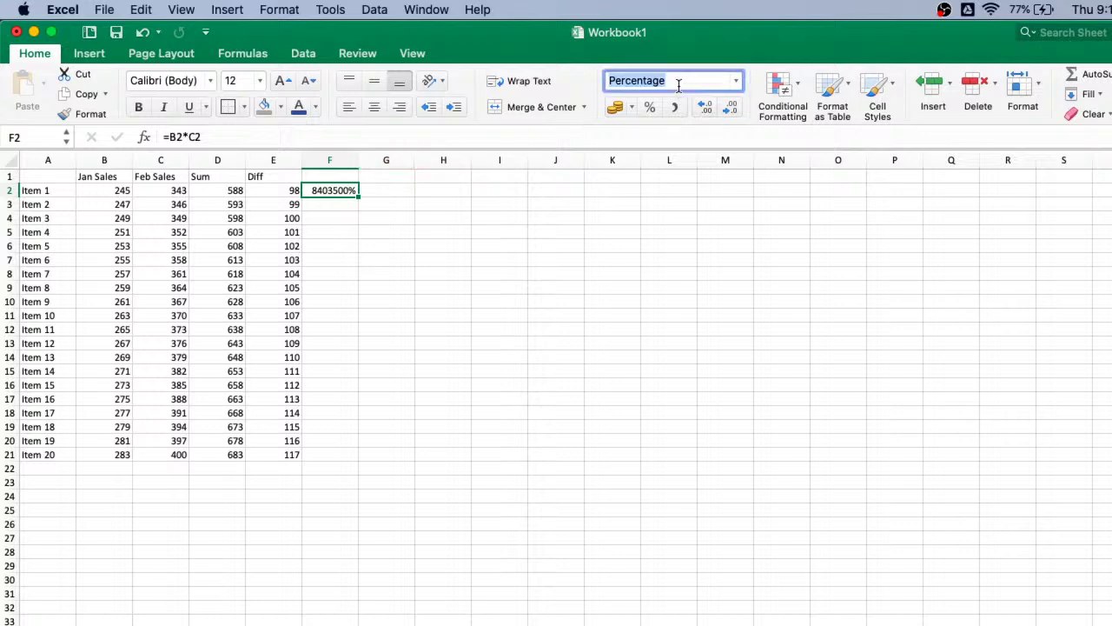
left_click(736, 81)
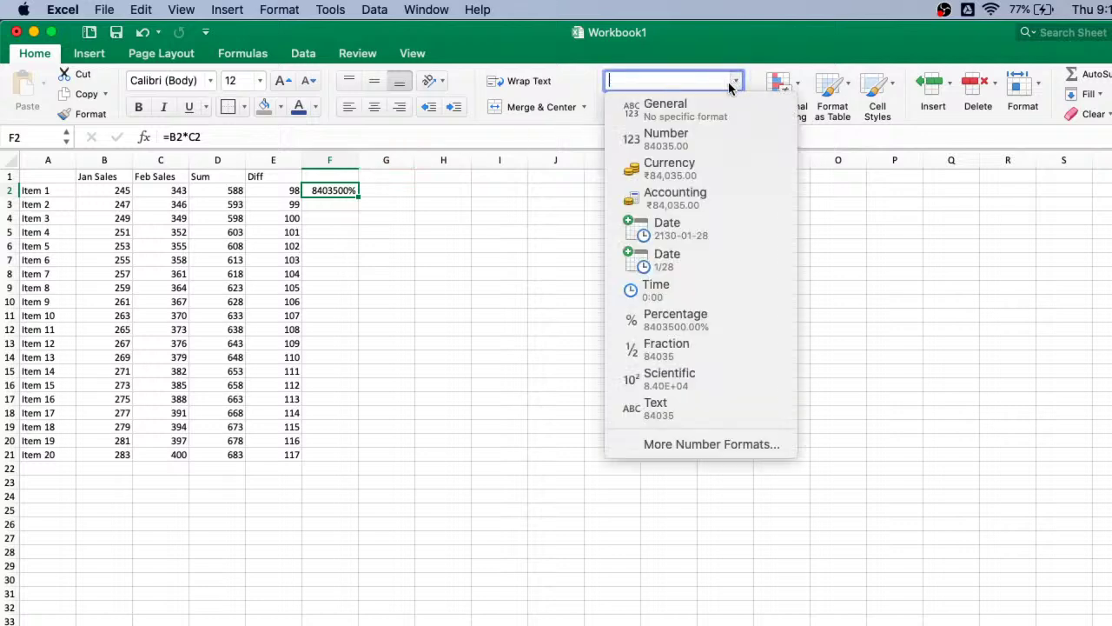
left_click(671, 125)
left_click(432, 261)
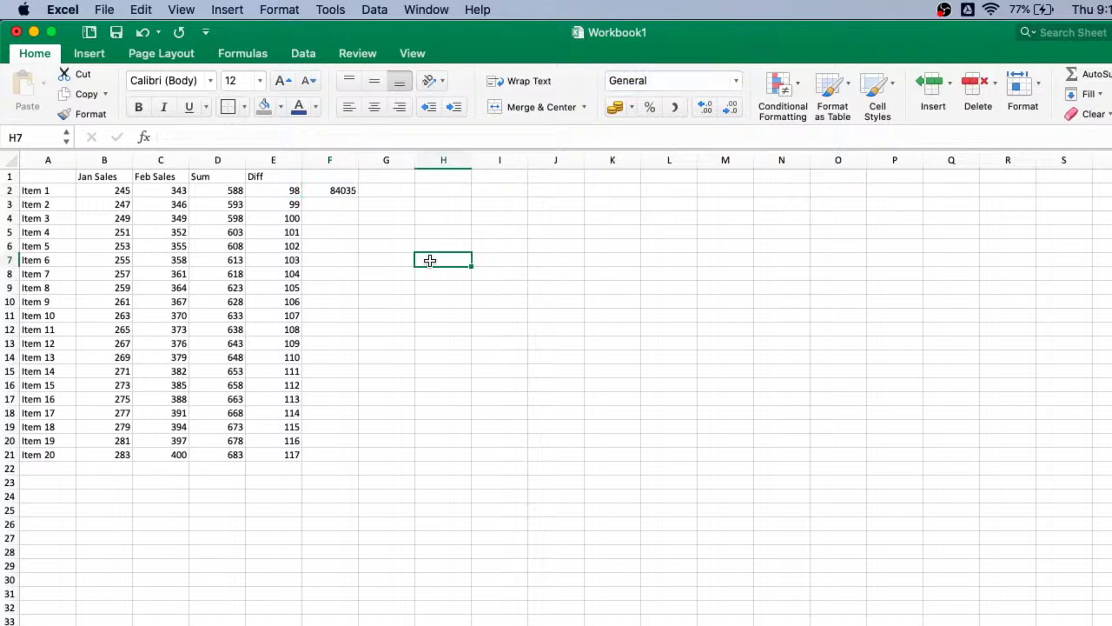
left_click(336, 198)
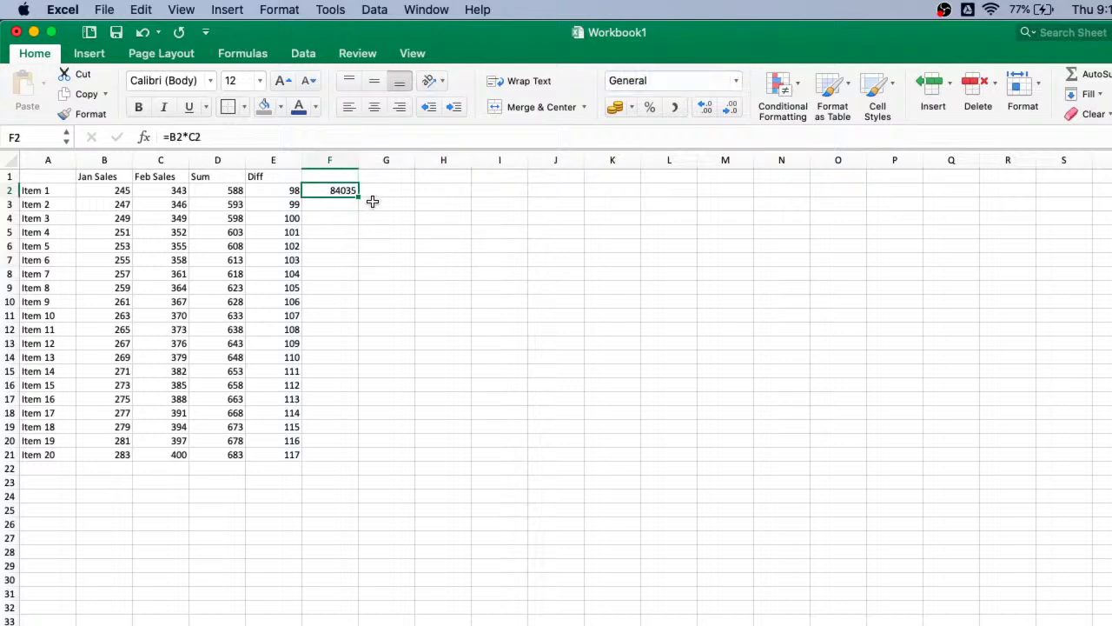
- Fill F2's Jan-times-Feb formula down to F21 and spot-check the copies in F3, F8, F13 and F21
left_click_drag(357, 198, 358, 457)
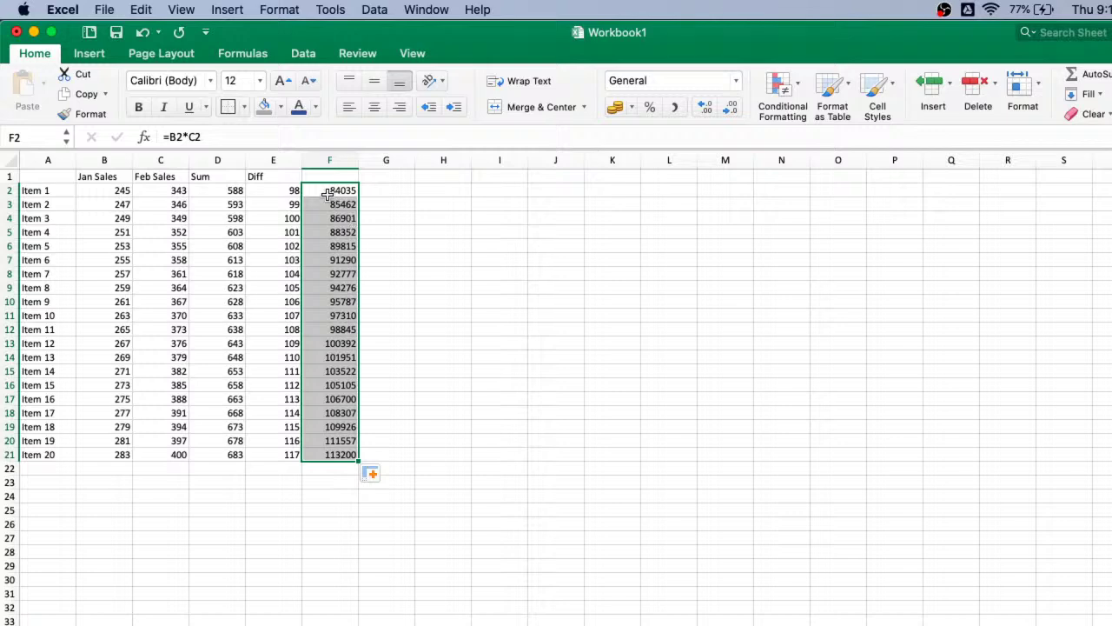
left_click(327, 190)
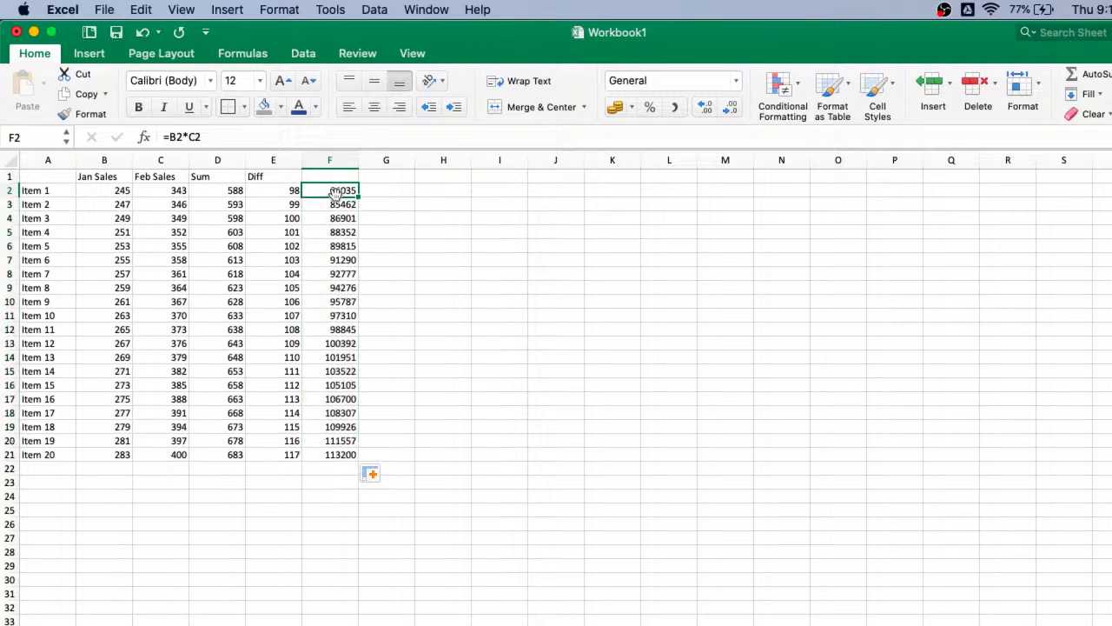
double_click(330, 204)
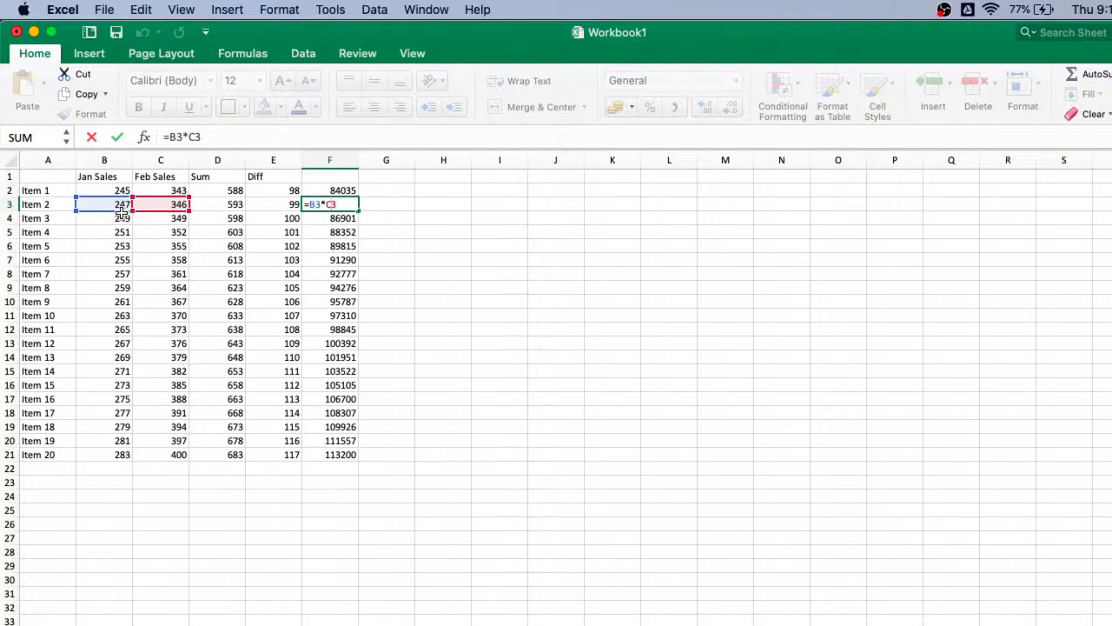
left_click(341, 275)
double_click(341, 275)
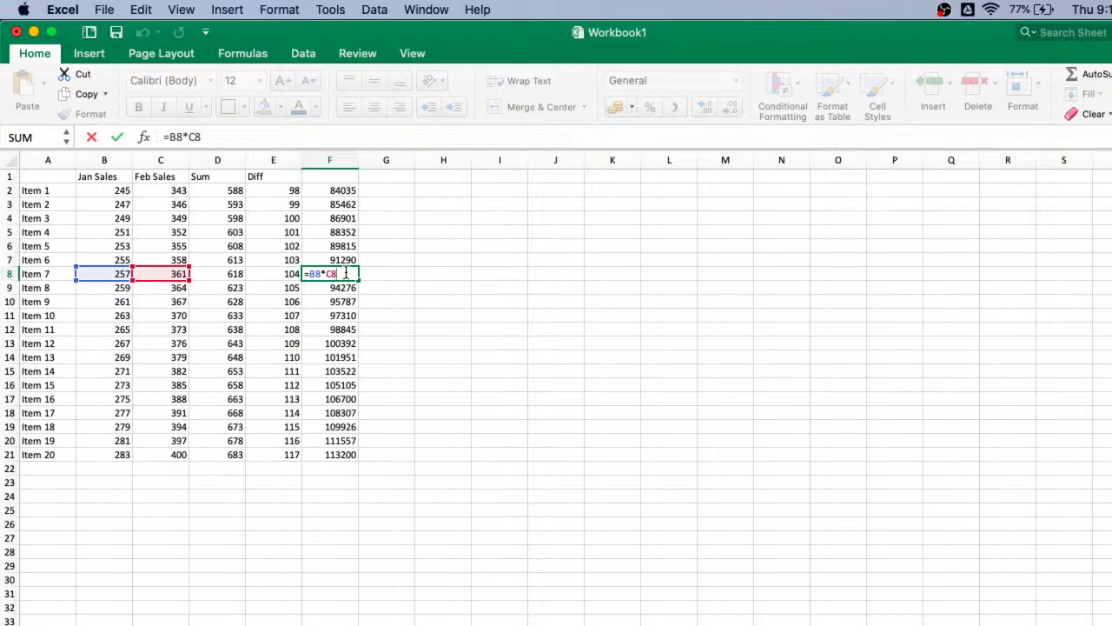
left_click(434, 327)
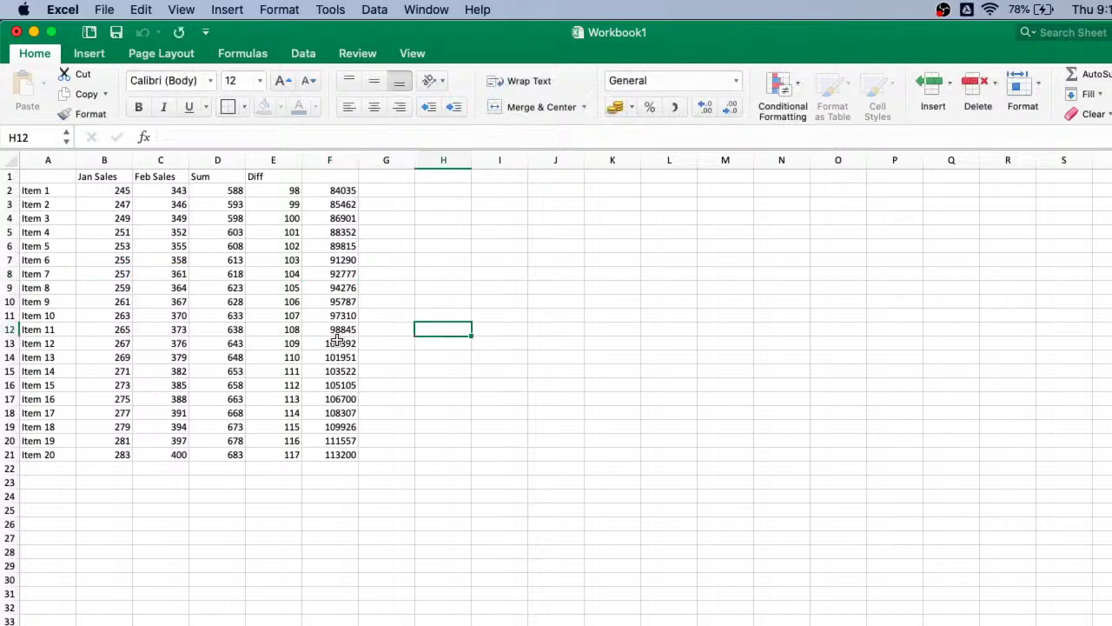
double_click(337, 342)
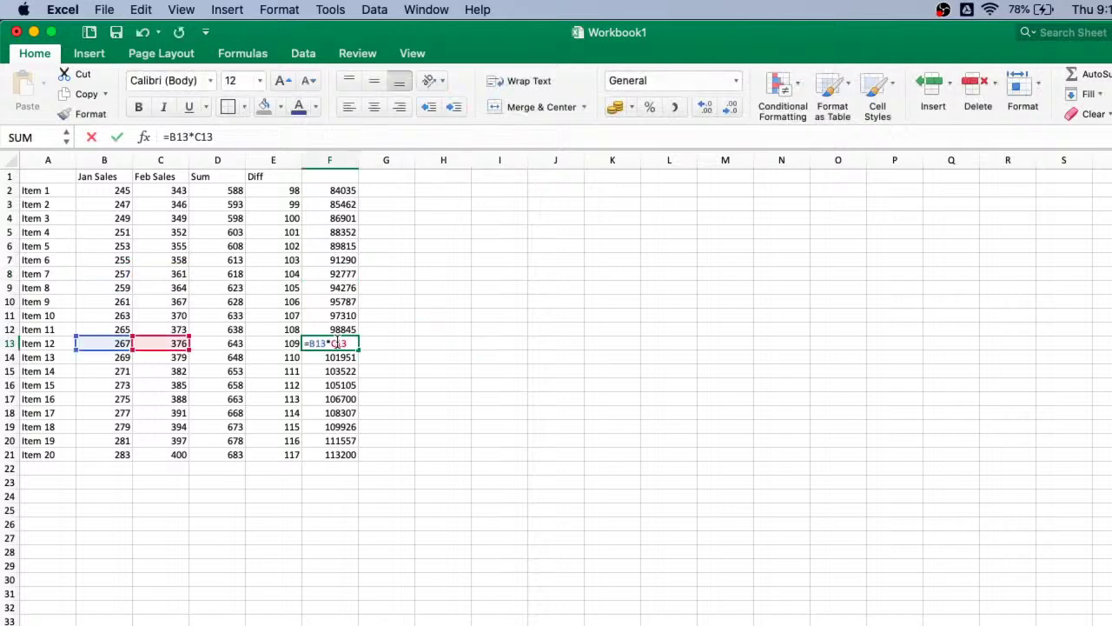
left_click(456, 359)
left_click(346, 220)
key("super+Down")
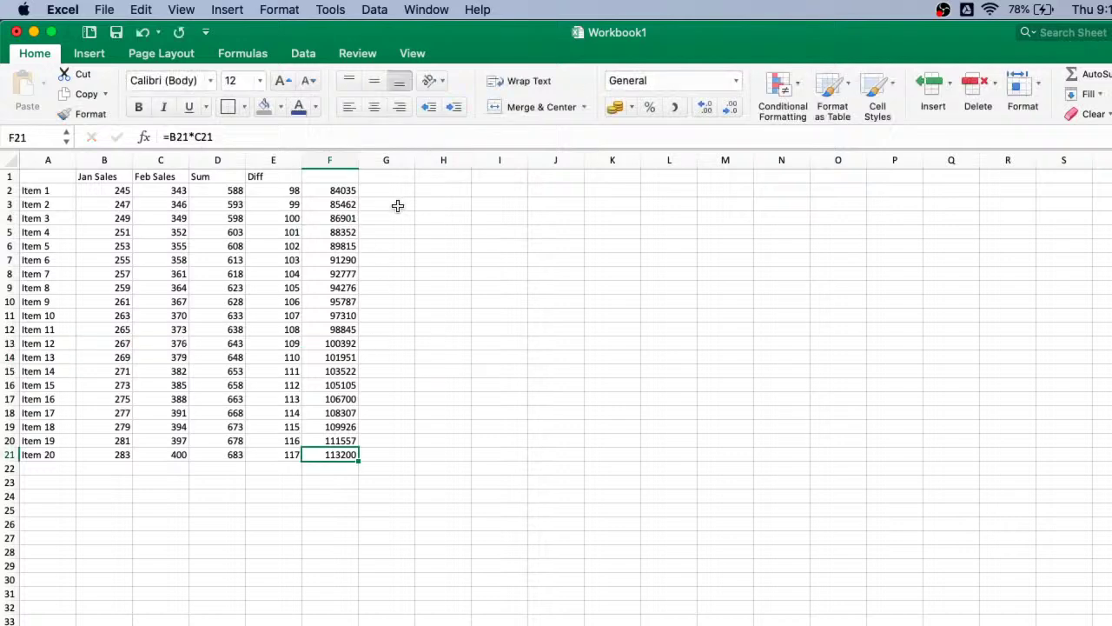
left_click(391, 205)
- Enter the power formulas =2^3 in J5 and =4^5 in J6, giving 8 and 1024
left_click(528, 226)
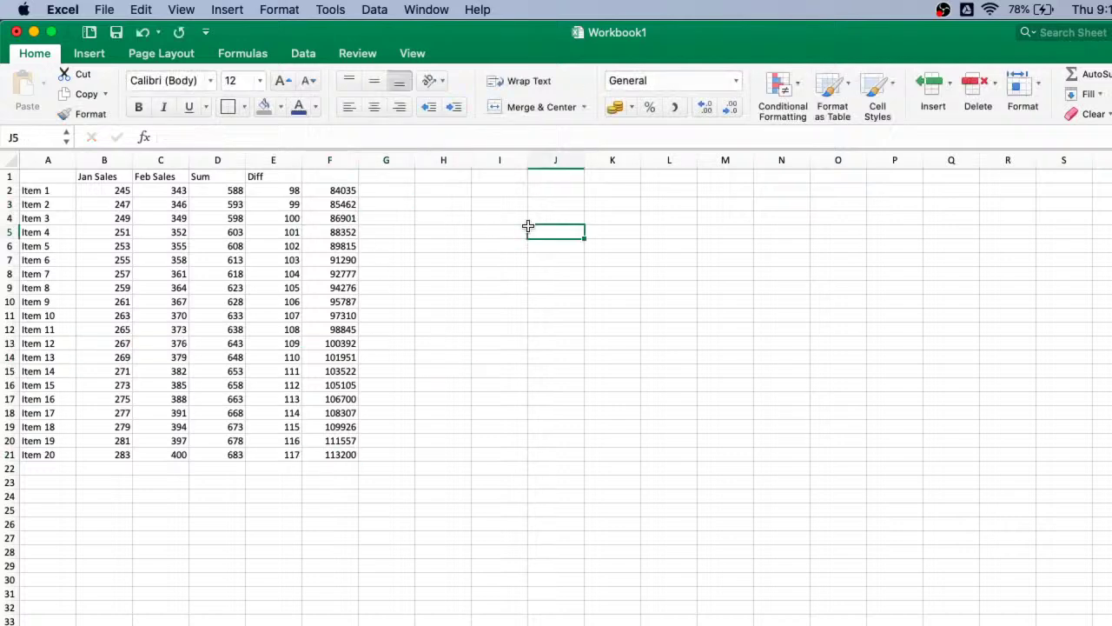
type("=2")
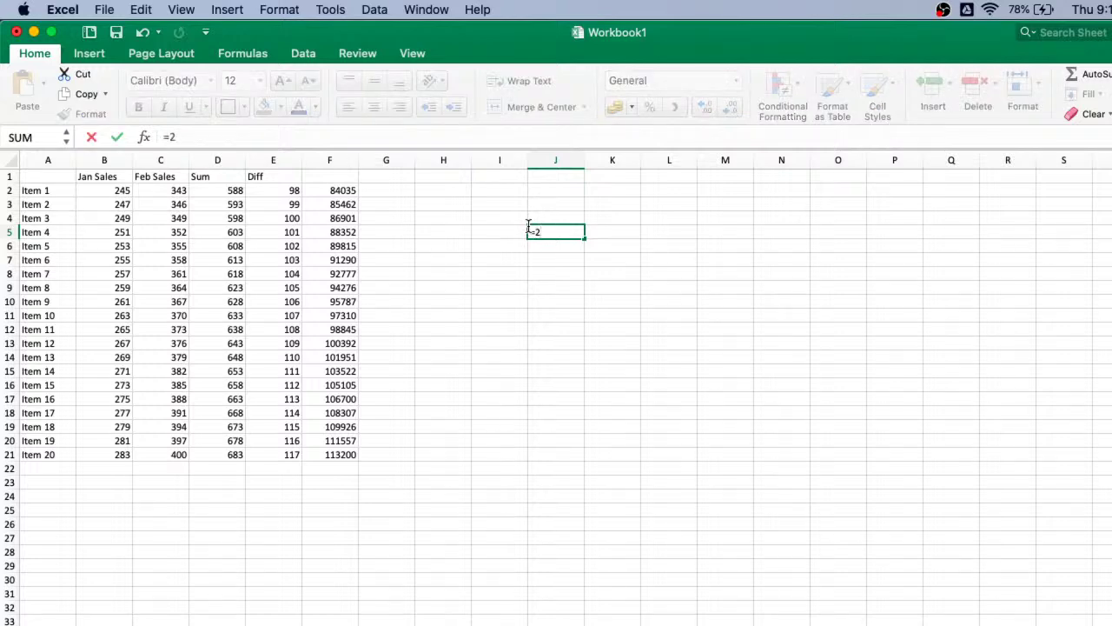
type("^3")
key("Return")
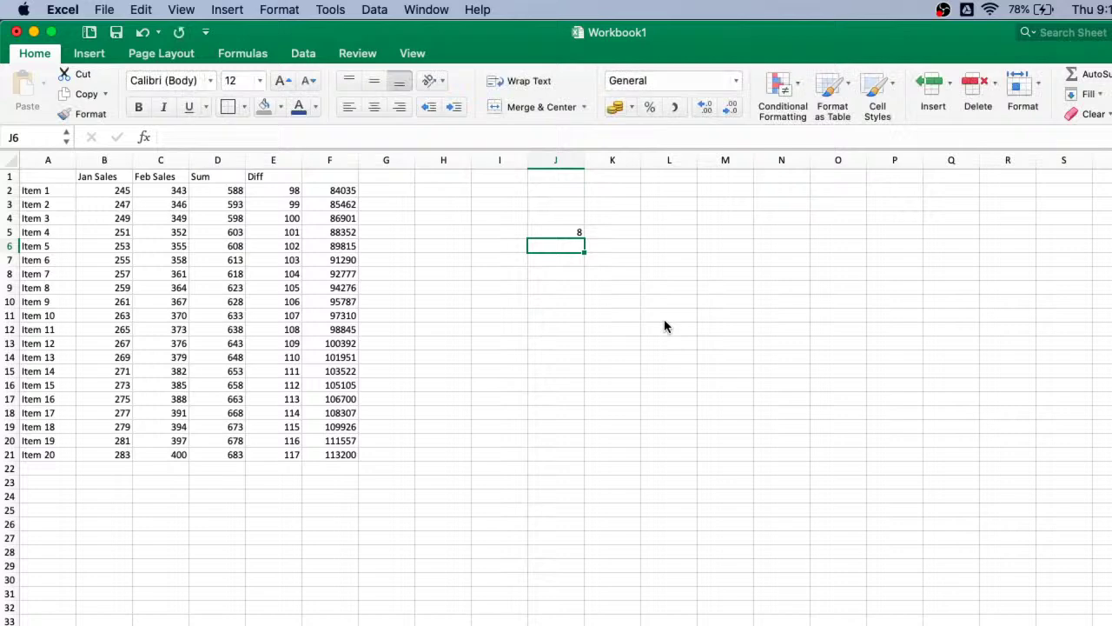
type("=")
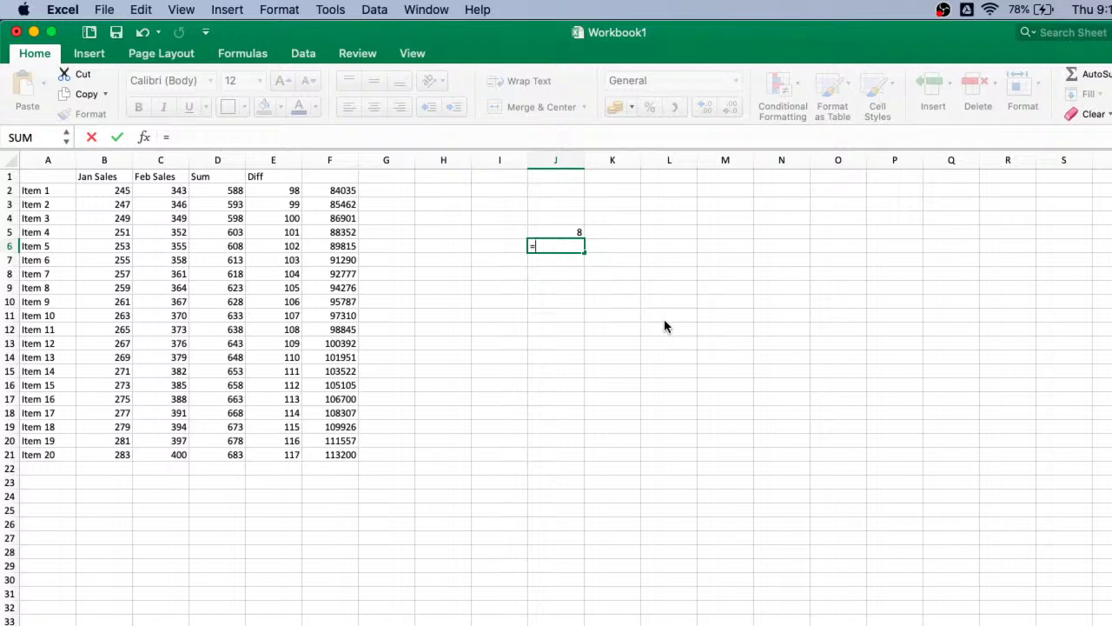
type("4^4")
key("BackSpace")
type("5")
key("Return")
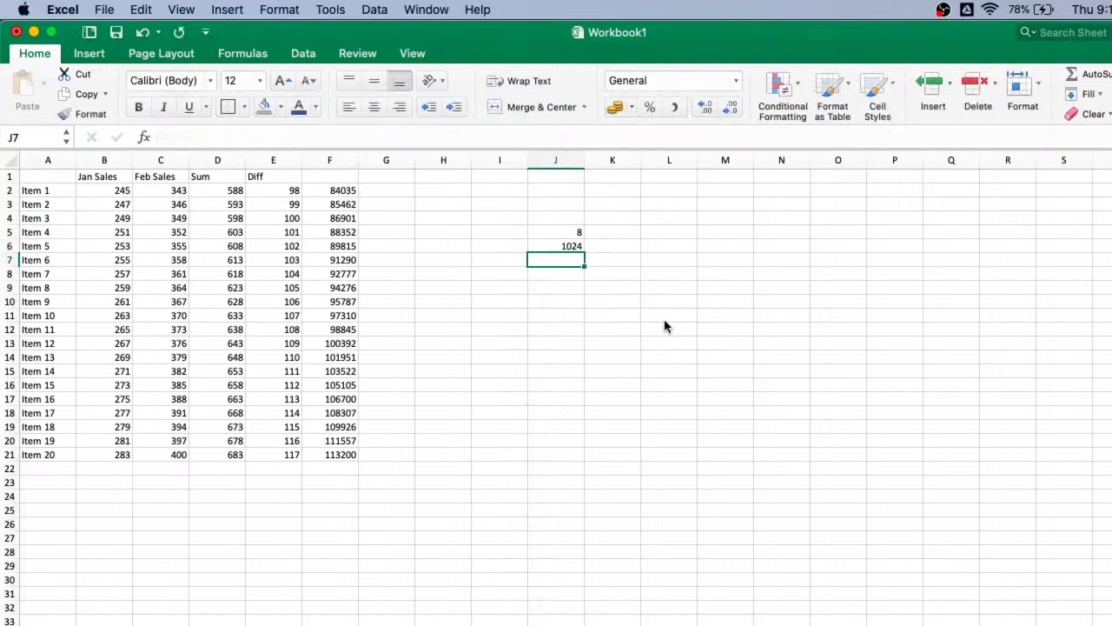
- Enter =200*10% in J7 to get 20, then switch to the Google Slides presentation
type("=")
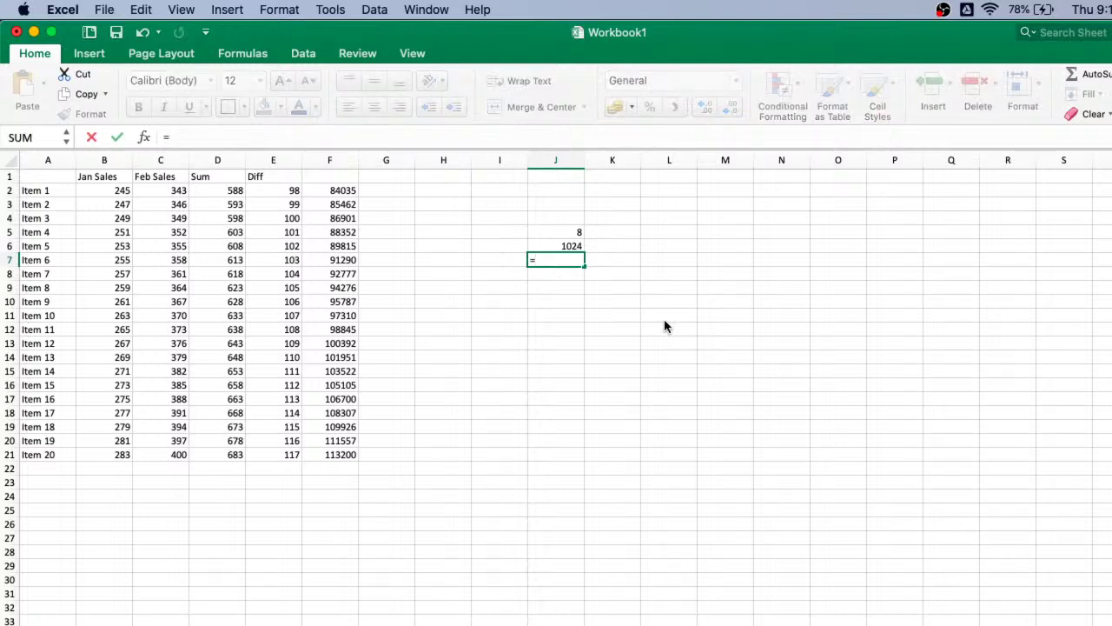
type("200")
type("*10%")
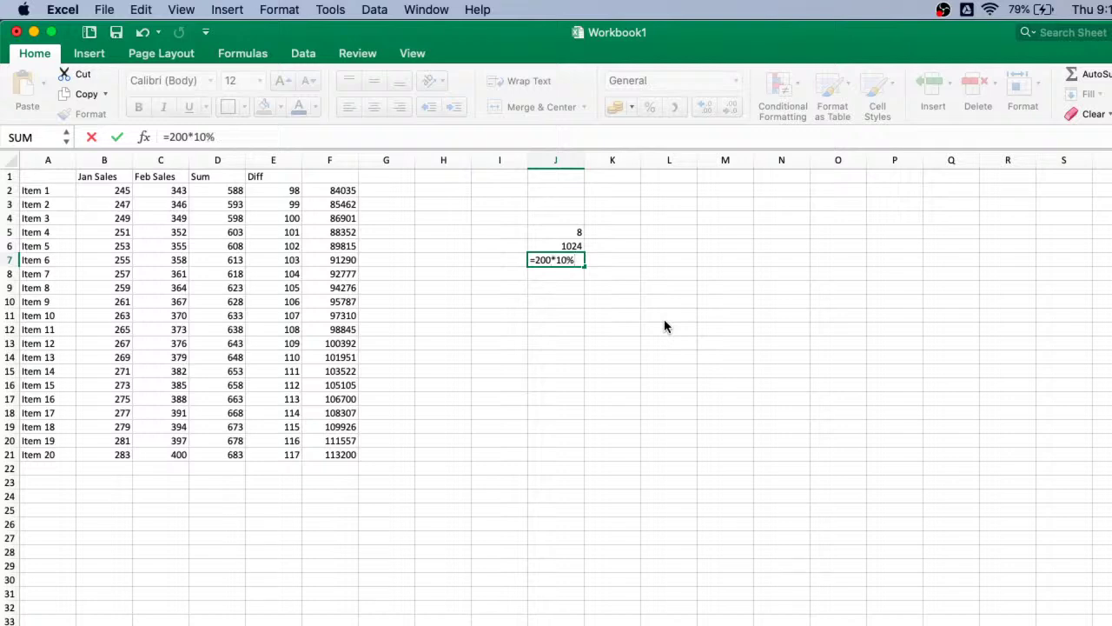
key("Return")
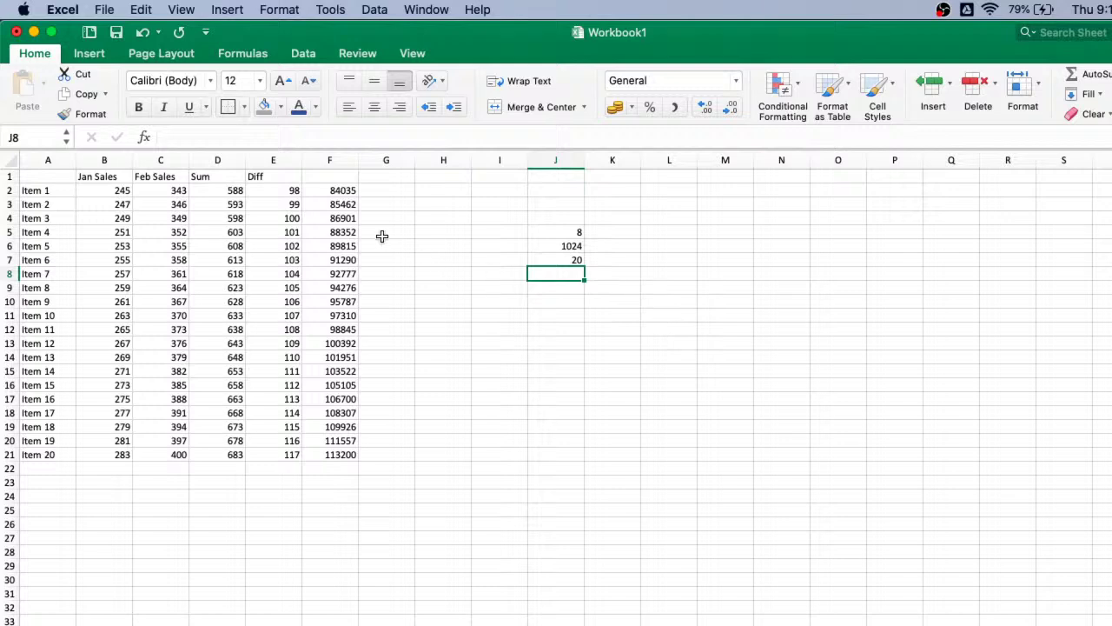
key("ctrl+Right")
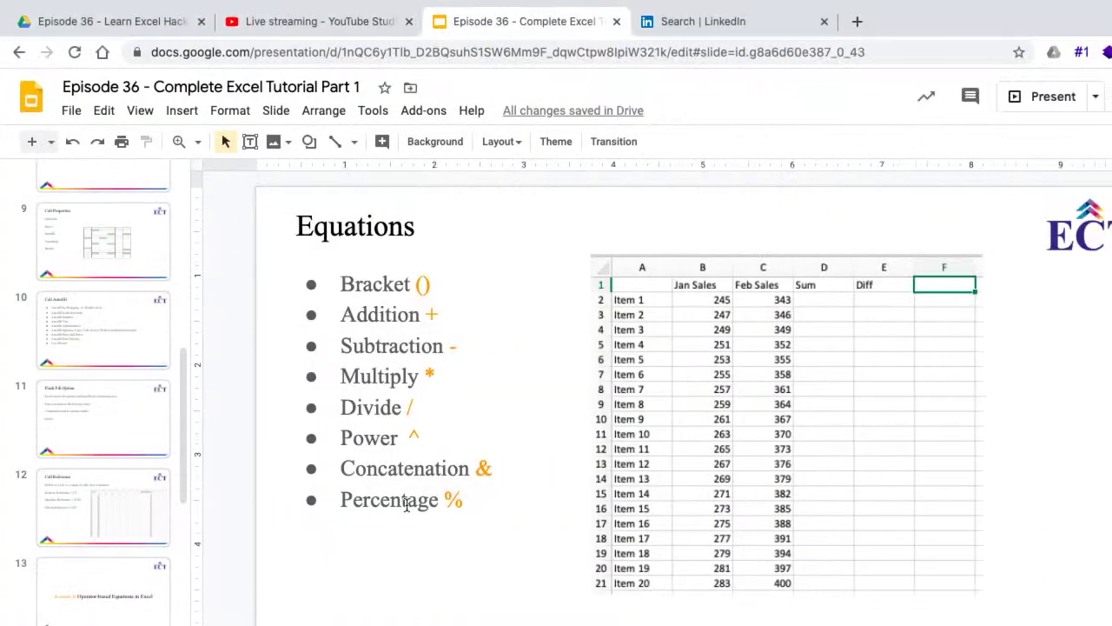
- Present the Equations slide full screen, then return to the Excel sheet and select G2
left_click(1036, 111)
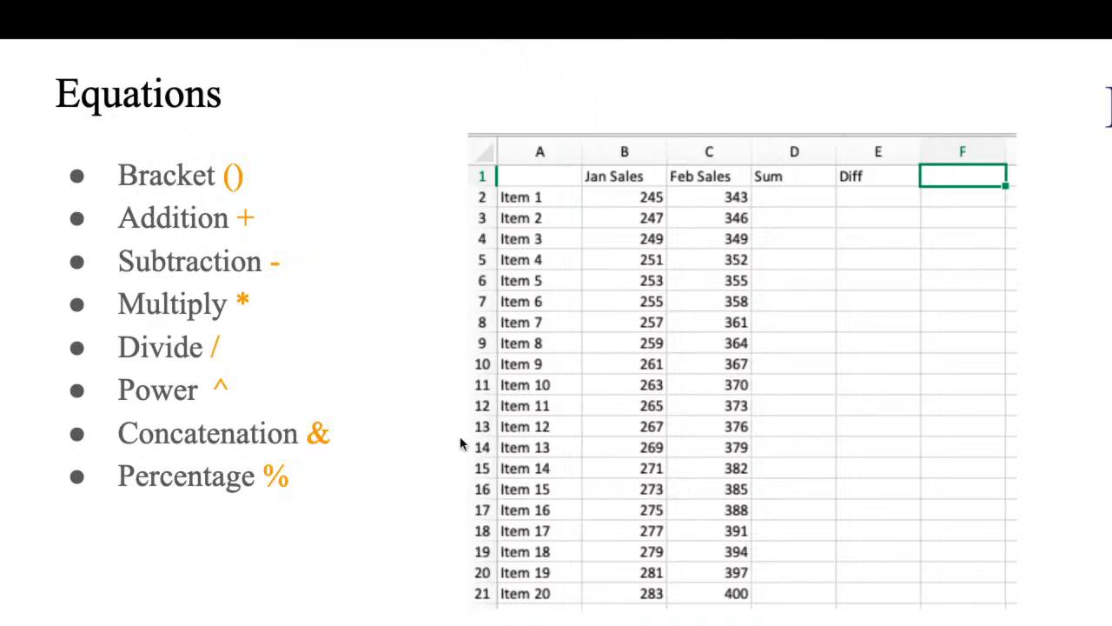
key("ctrl+Left")
left_click(386, 190)
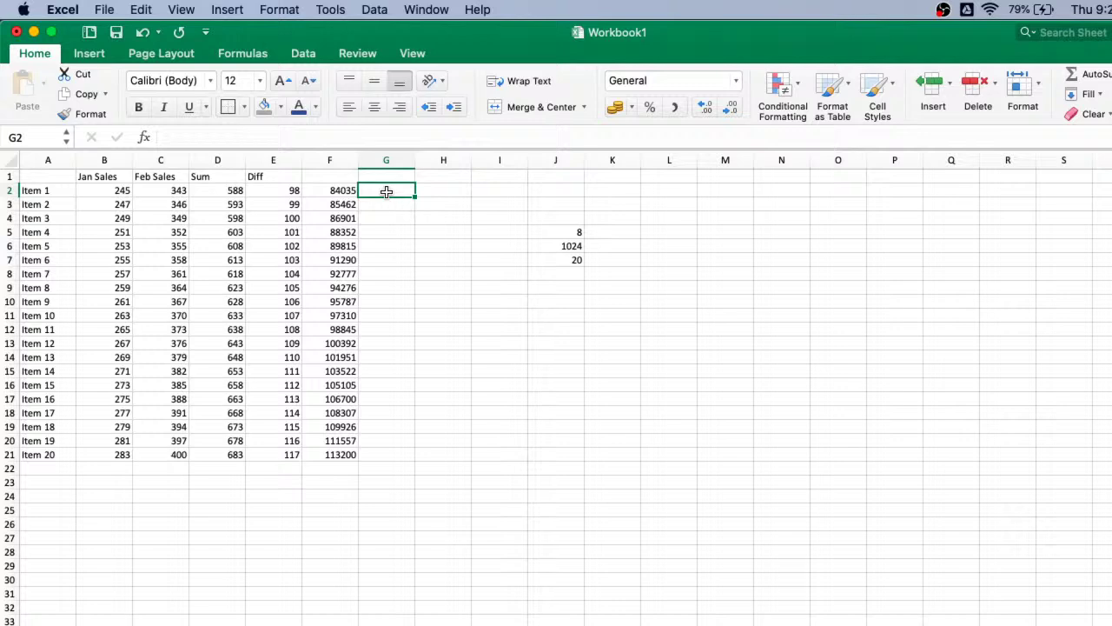
- Enter =B2&C2 in G2 and fill it down to G21
type("=")
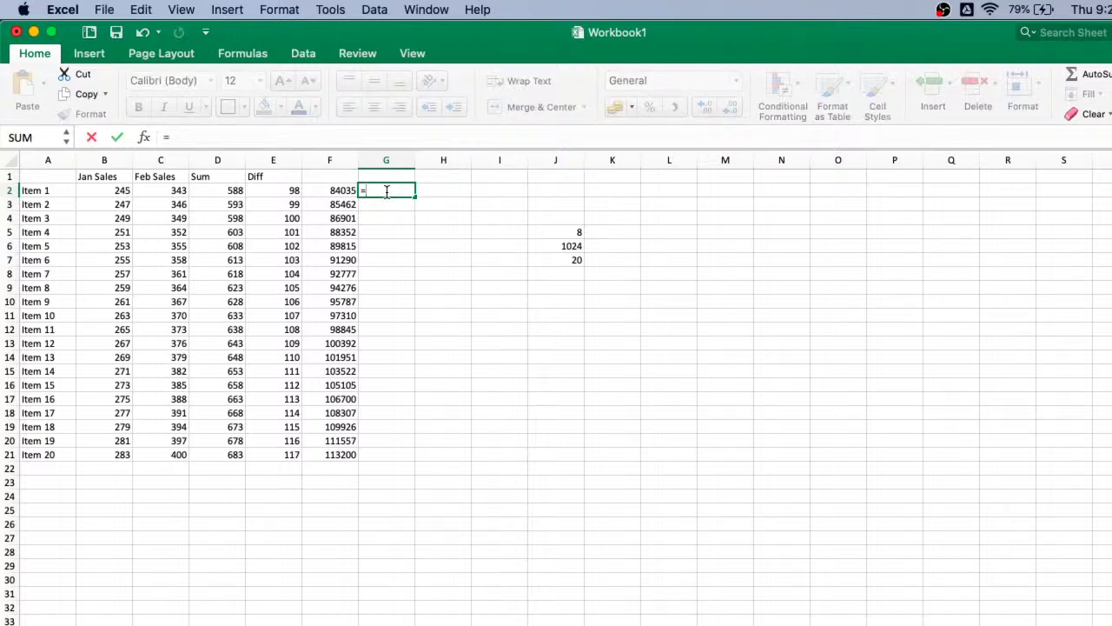
left_click(113, 191)
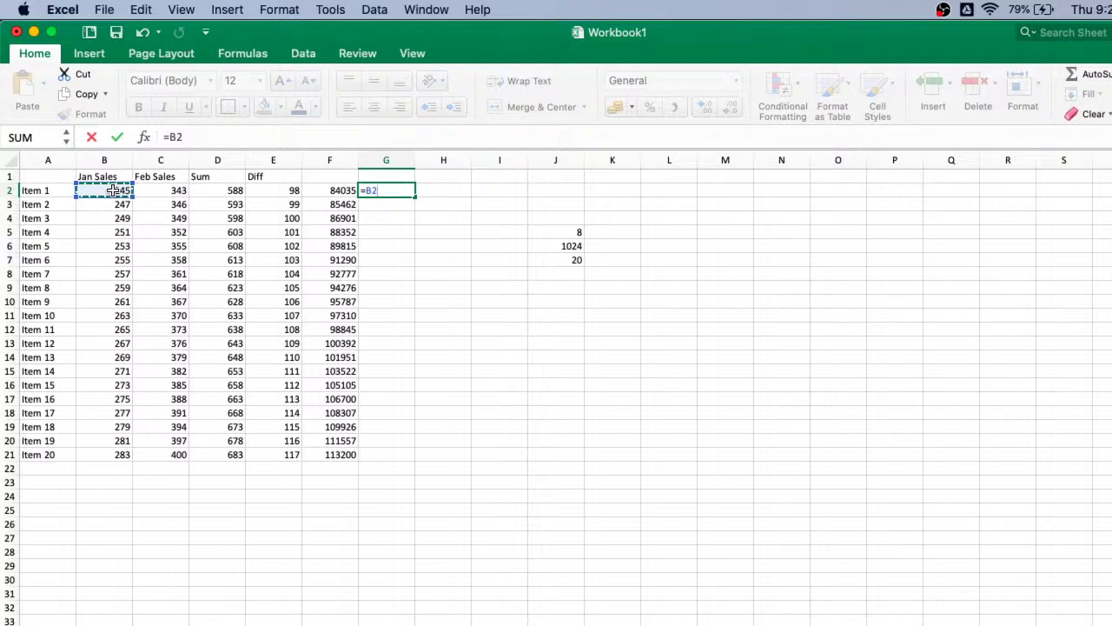
type("&")
left_click(156, 191)
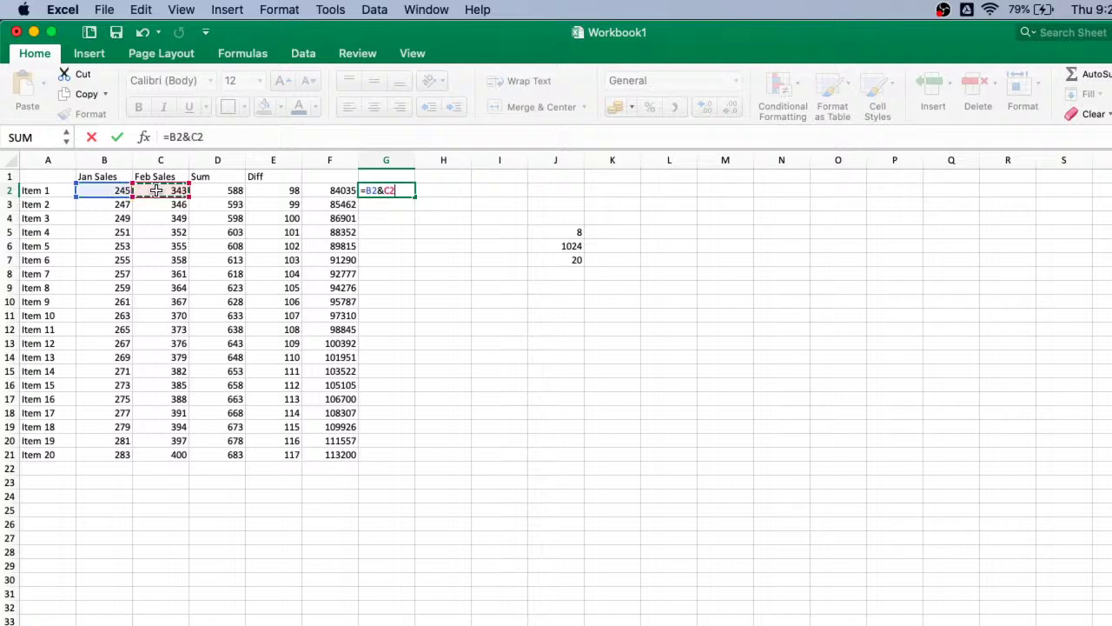
key("Return")
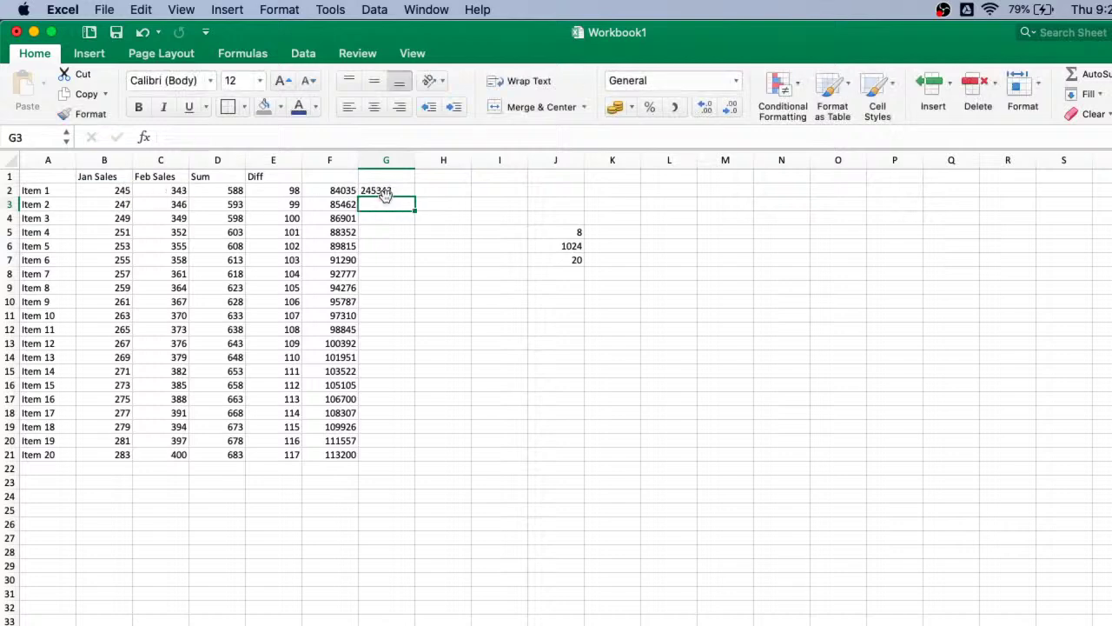
left_click(400, 192)
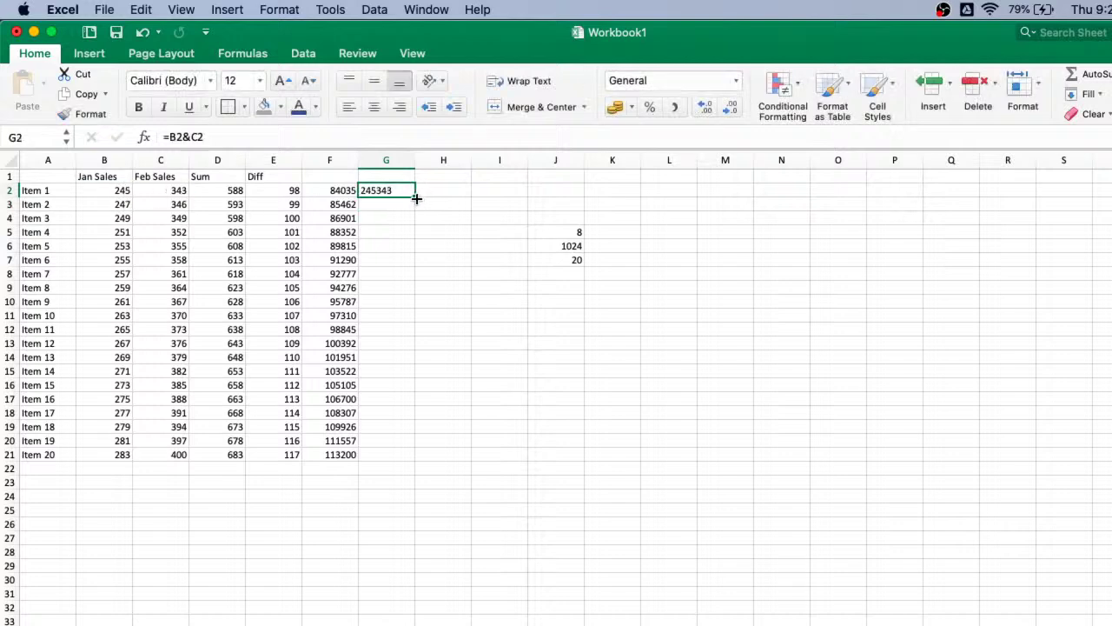
double_click(416, 198)
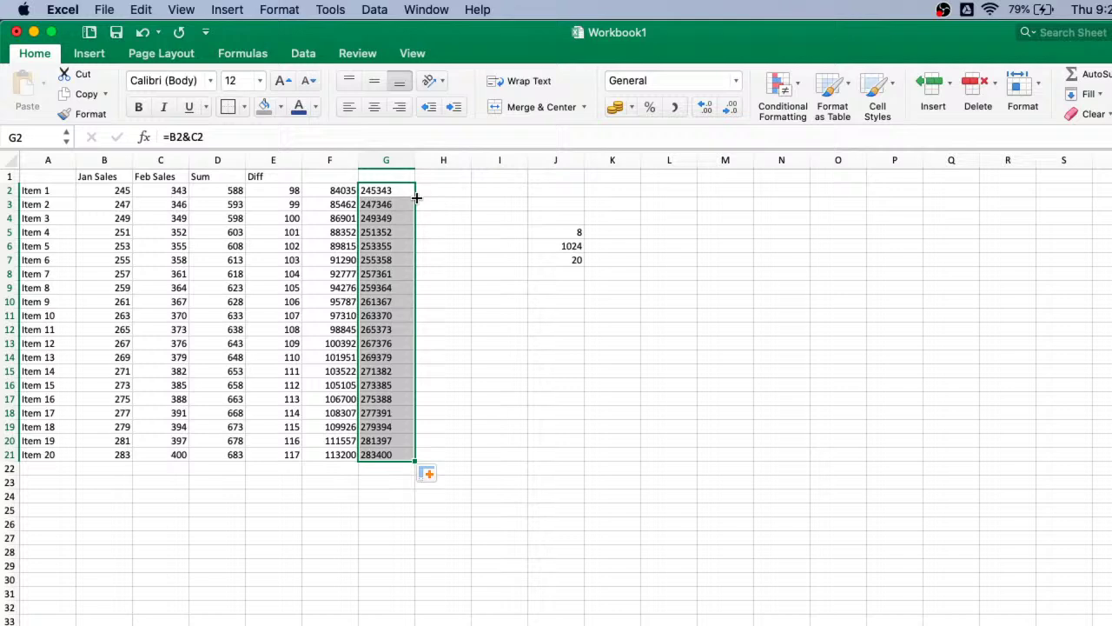
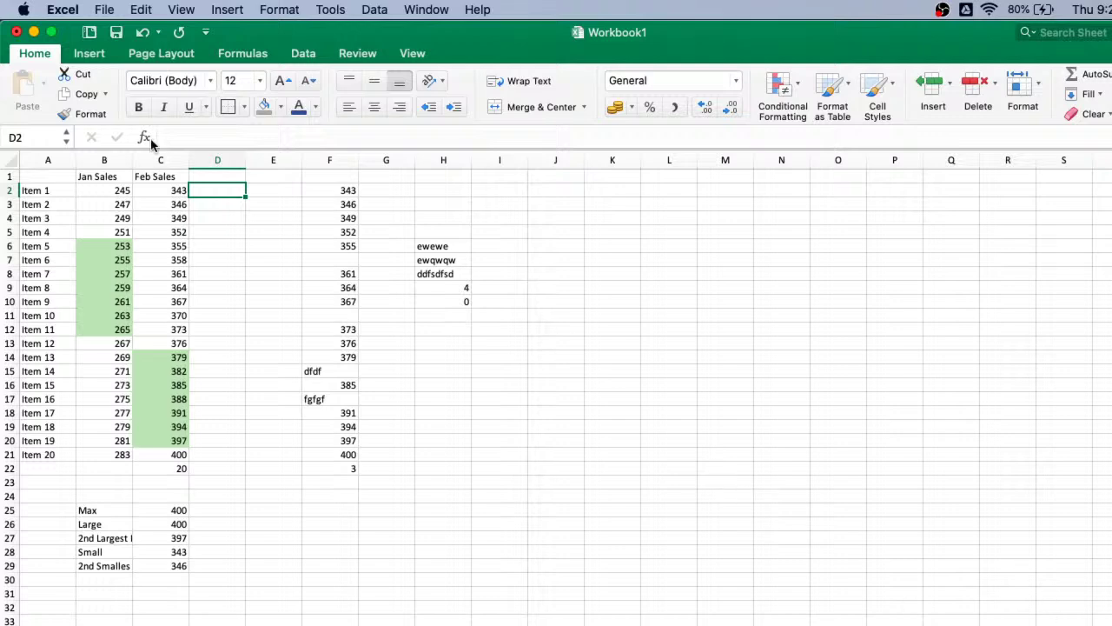
- Maximize the workbook window and zoom in on the sales sheet
left_click(52, 31)
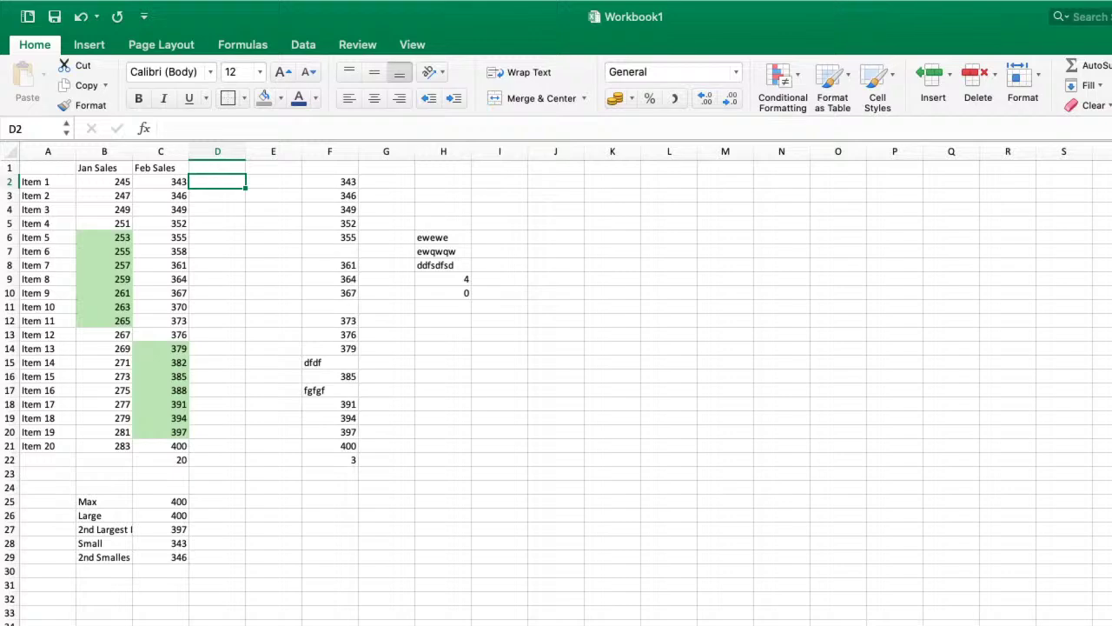
left_click_drag(898, 625, 928, 625)
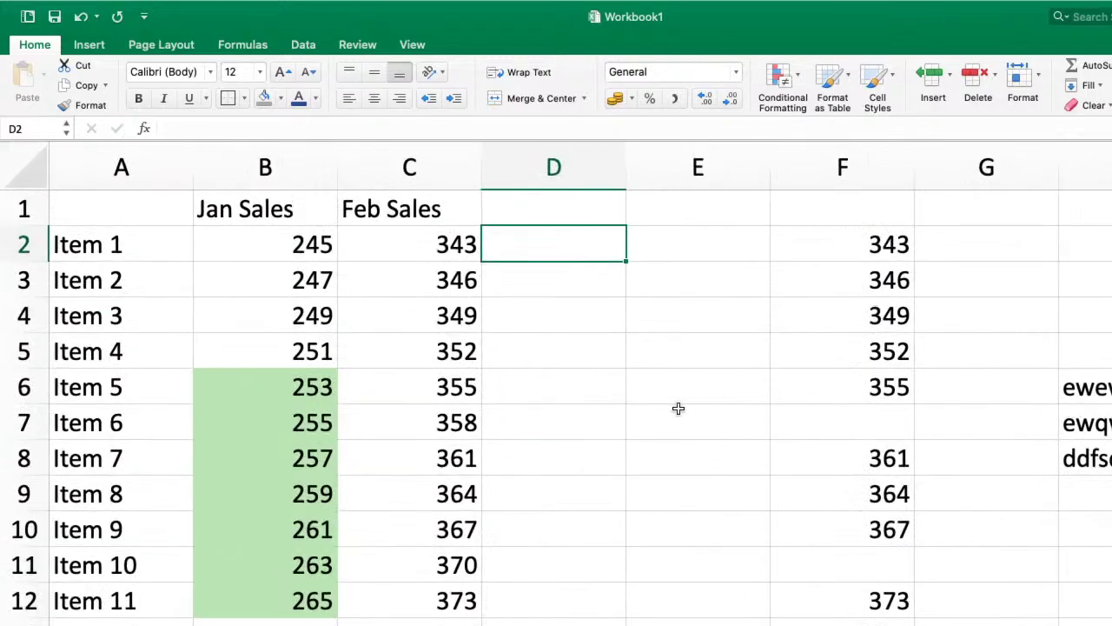
scroll(678, 407, "down", 1)
scroll(678, 409, "up", 1)
- Enter =B2+C2 in D2 so Item 1's Jan and Feb sales total 588
type("=")
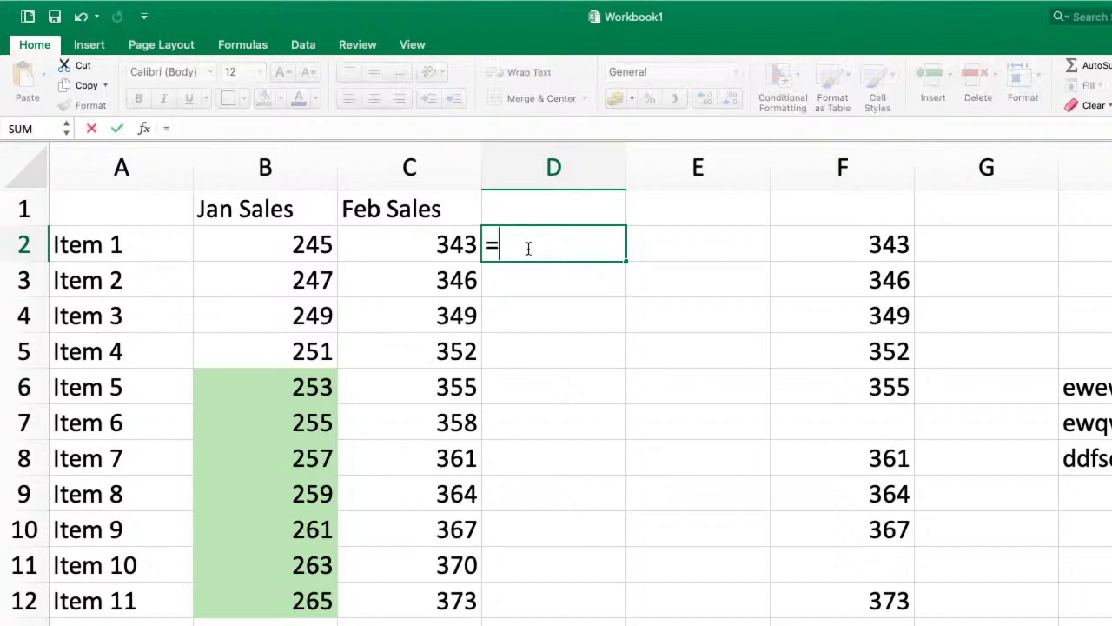
left_click(306, 247)
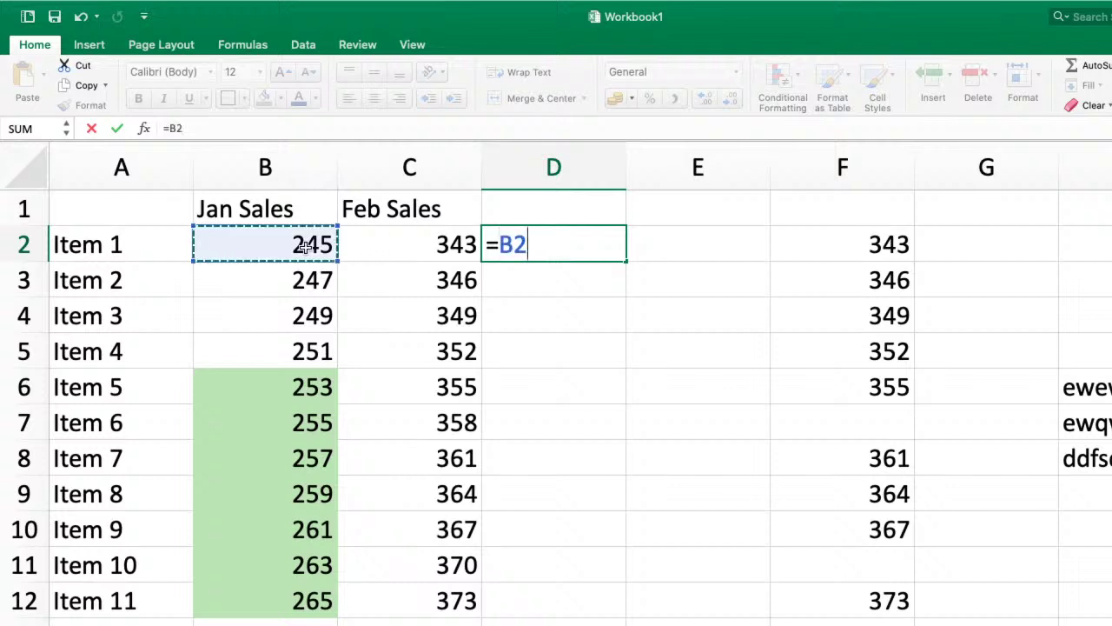
type("+")
left_click(395, 243)
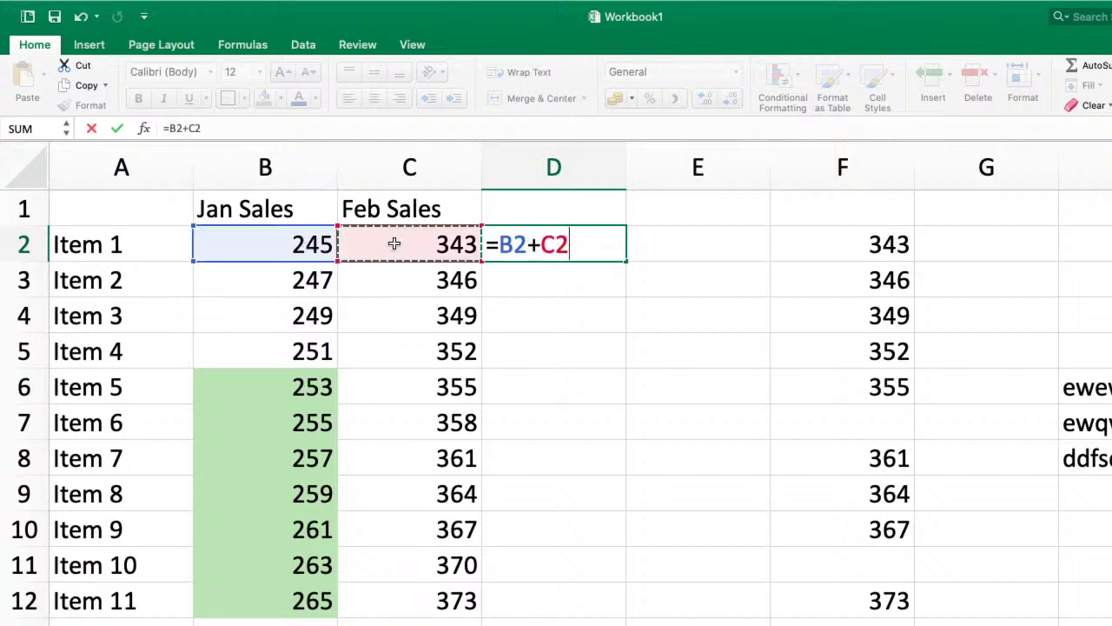
key("Return")
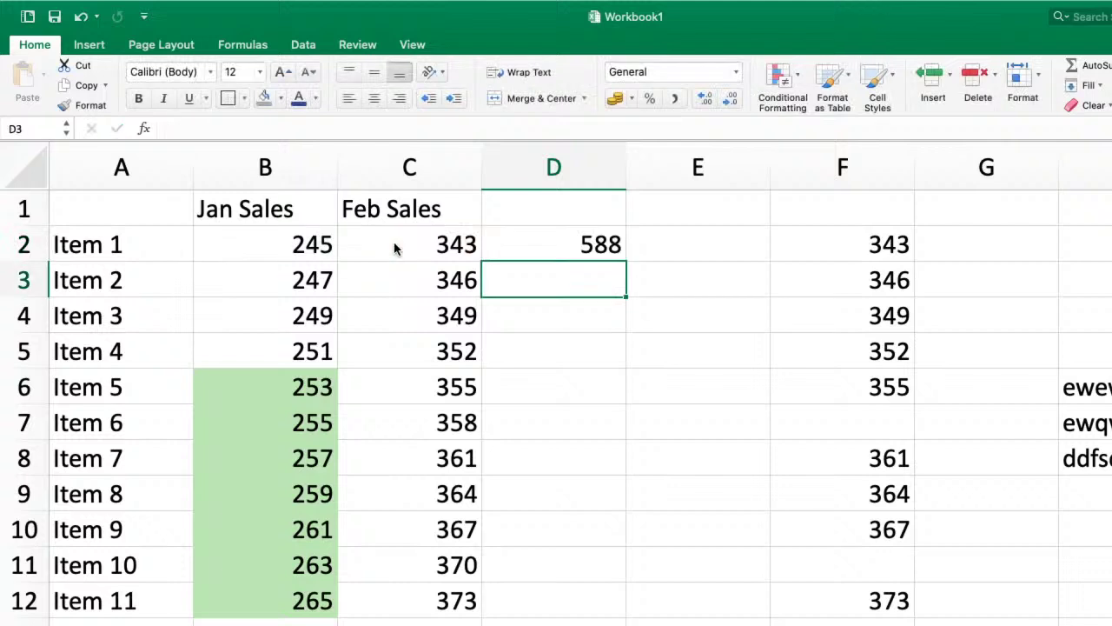
left_click(572, 255)
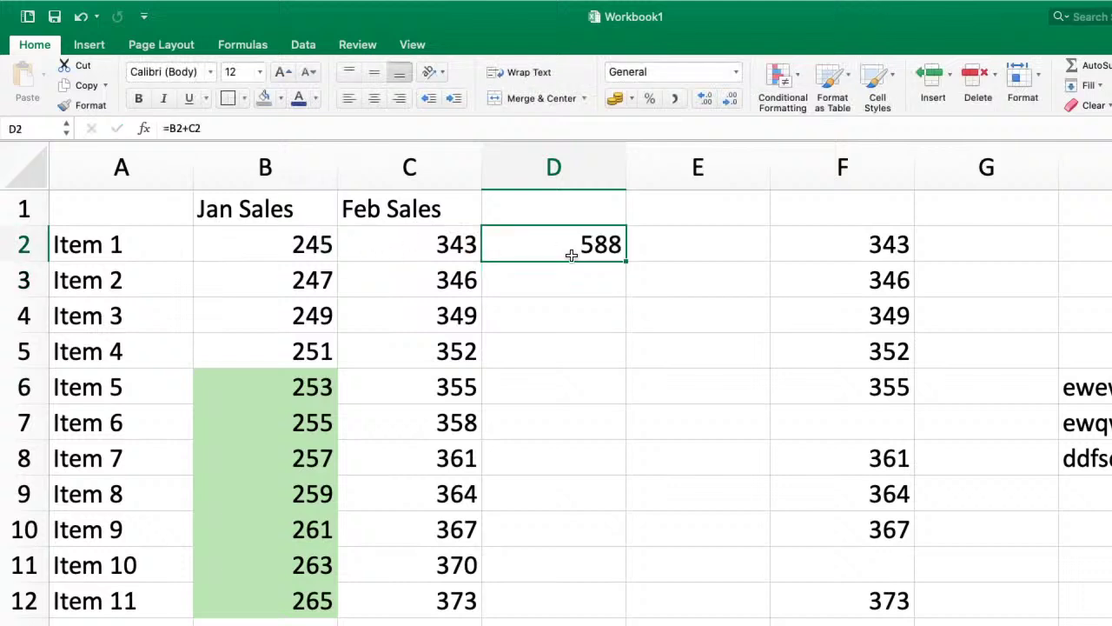
left_click(300, 247)
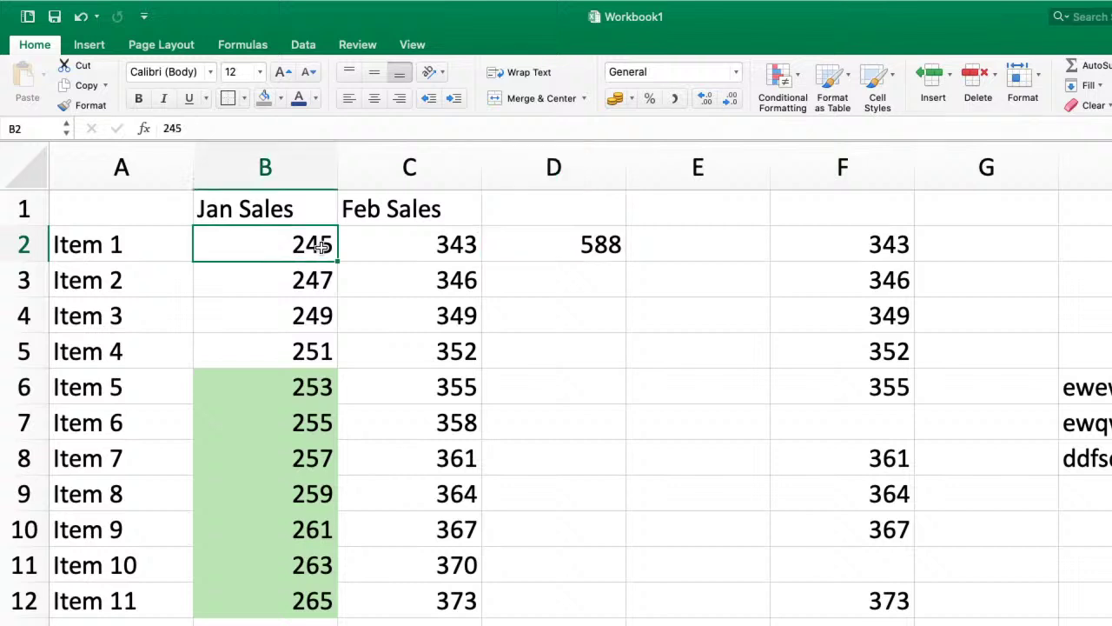
- Change Item 1's Jan Sales in B2 to NA, and inspect D2's resulting #VALUE! formula
type("NA")
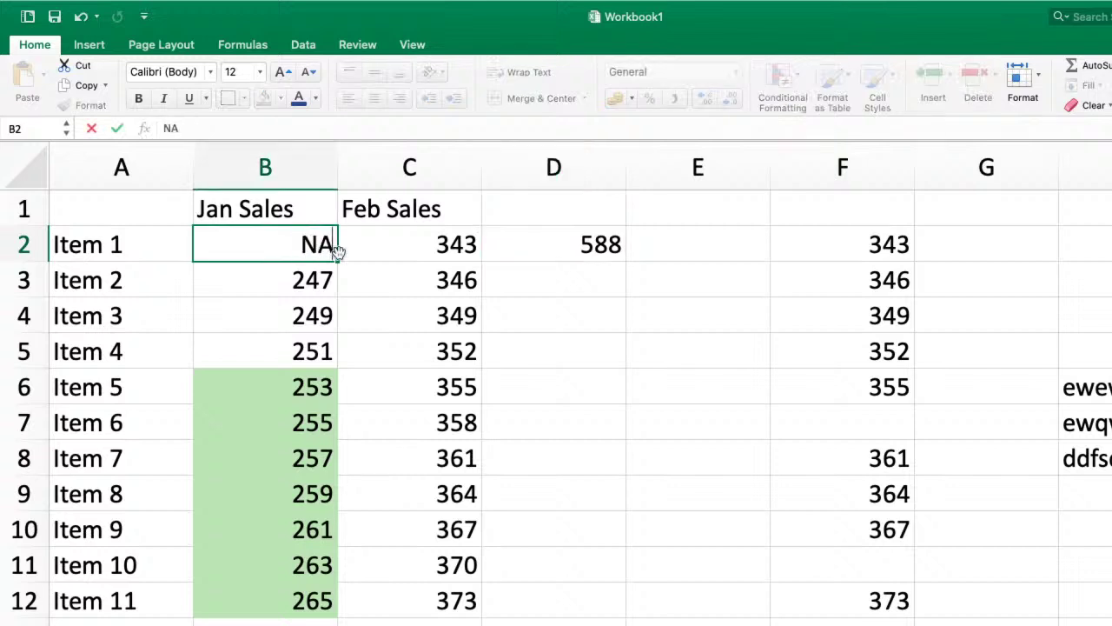
key("Return")
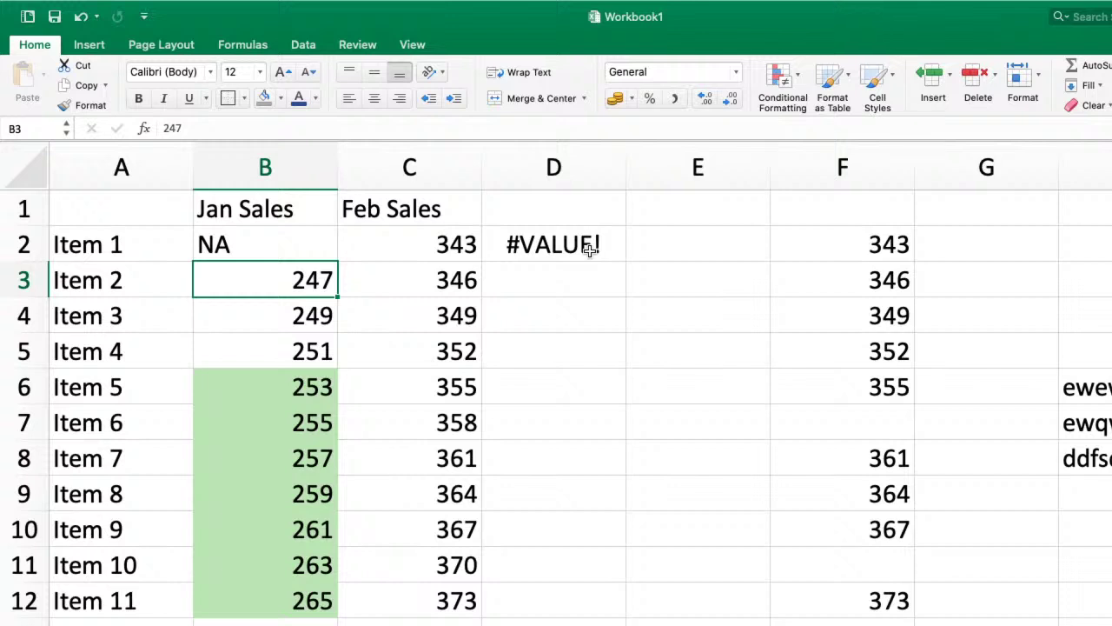
left_click(589, 249)
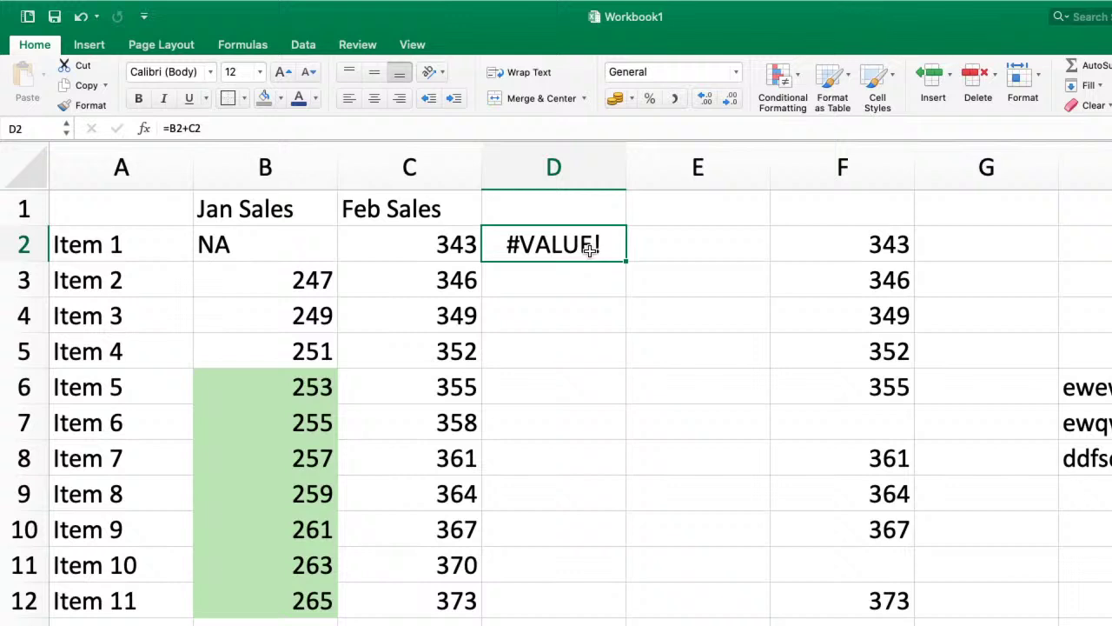
double_click(532, 244)
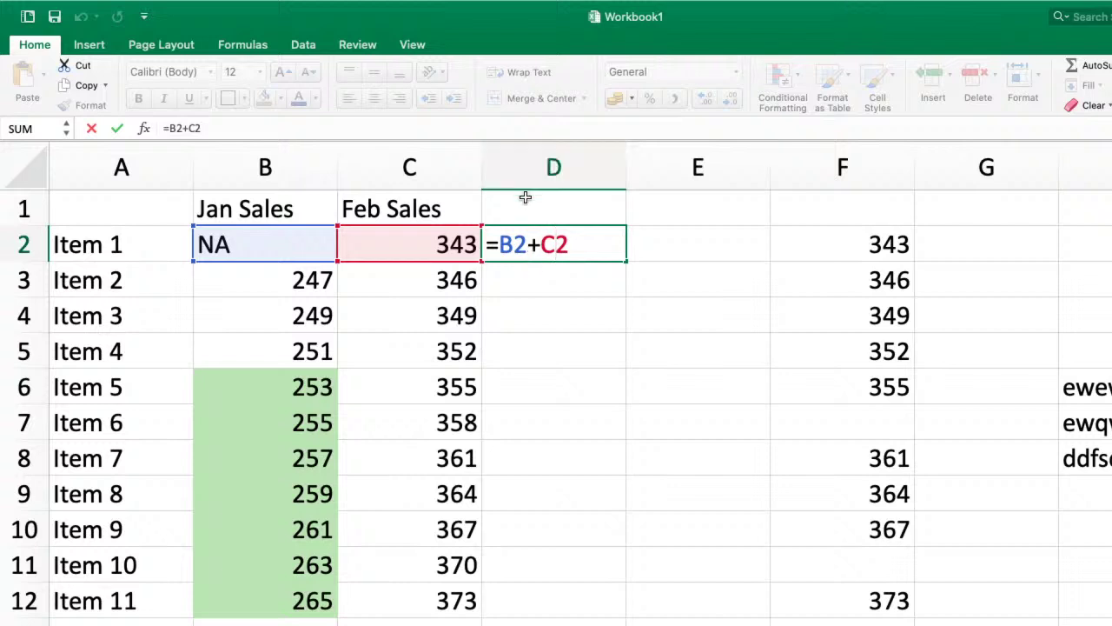
left_click(572, 365)
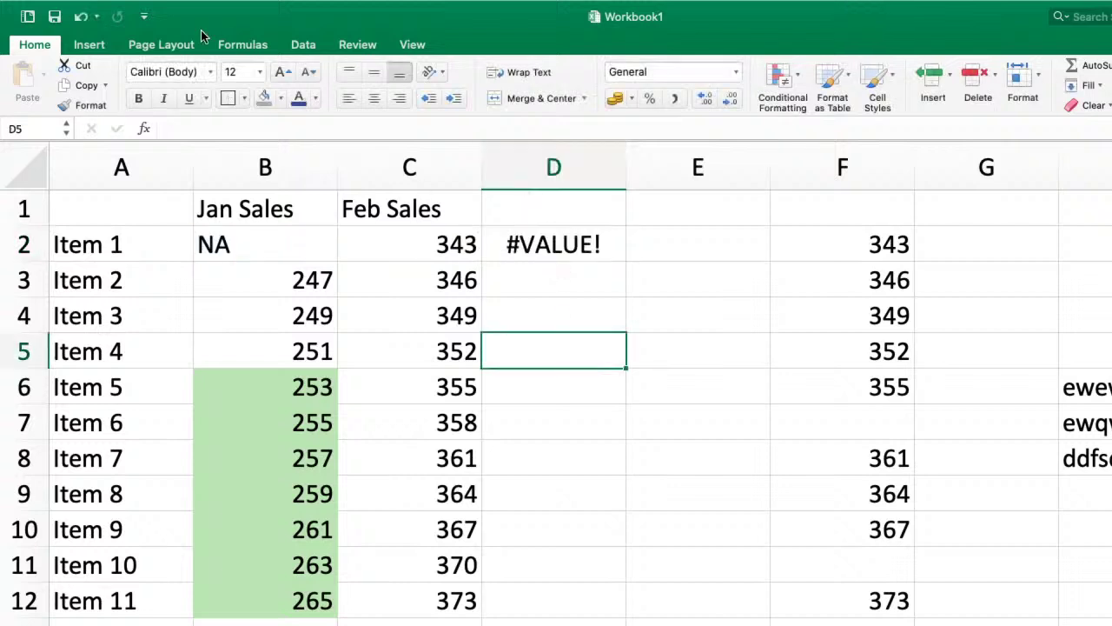
- Show the Formulas tools and restore Item 1's Jan Sales in B2 to 245
left_click(165, 44)
left_click(242, 44)
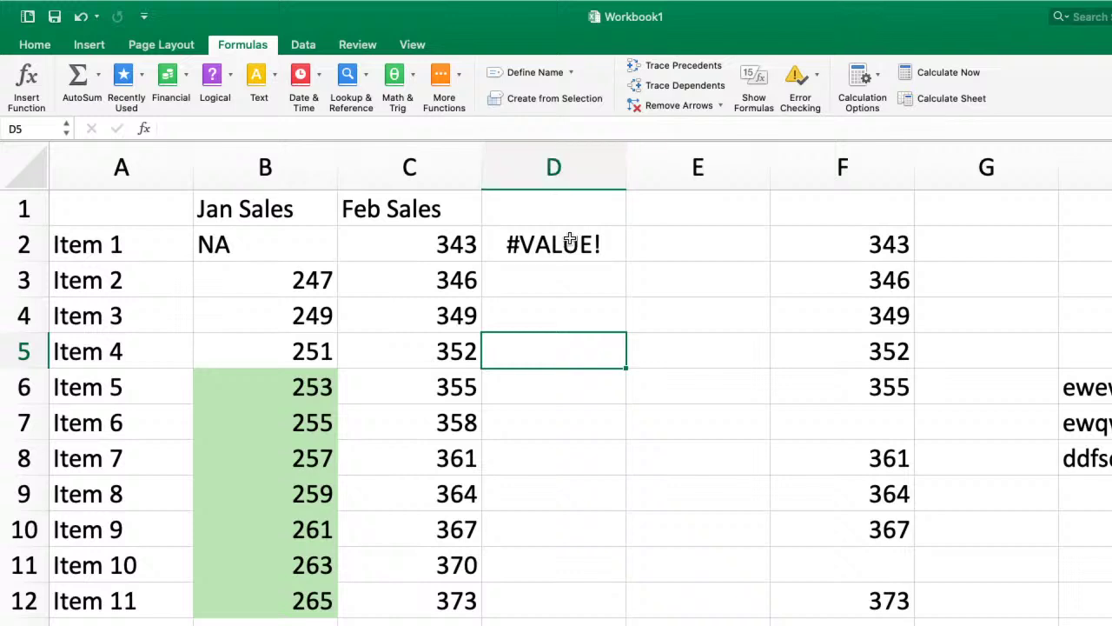
left_click(570, 240)
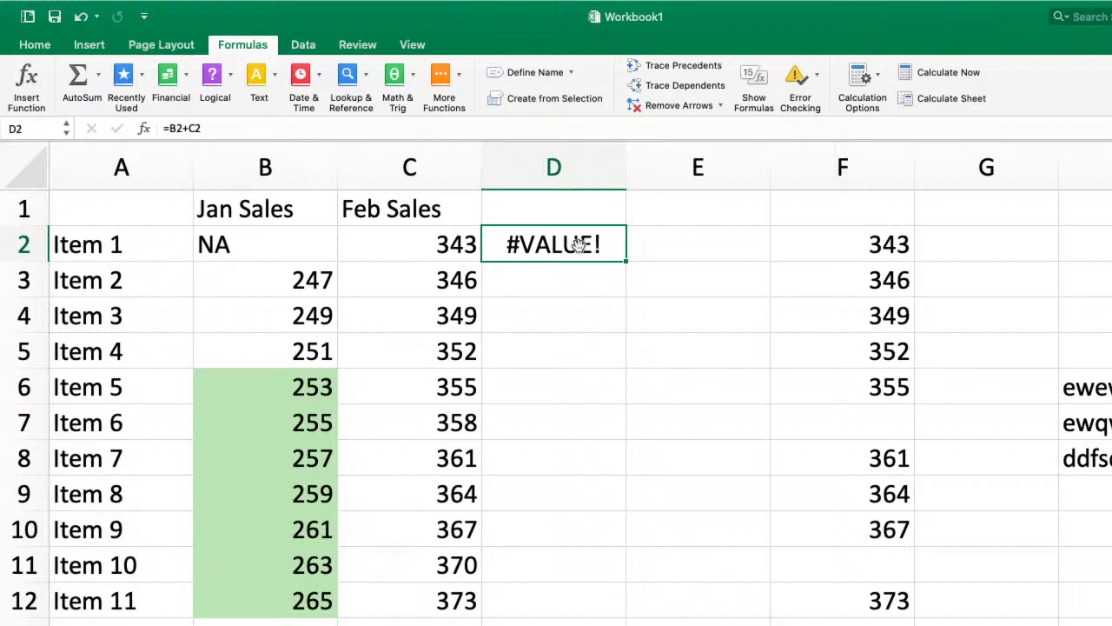
left_click(310, 250)
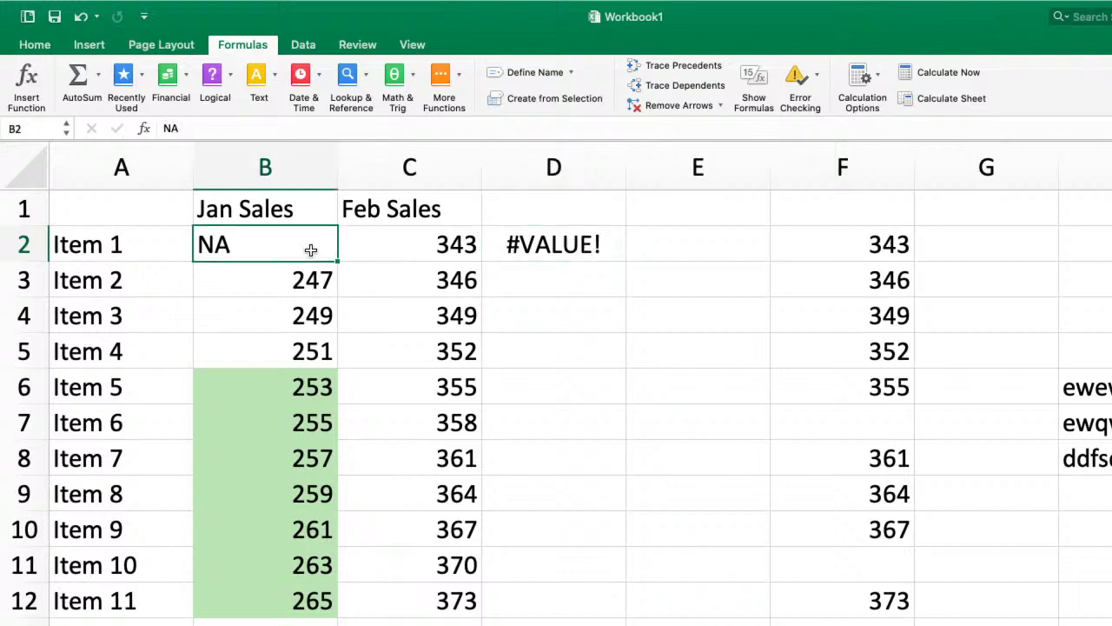
type("245")
key("Return")
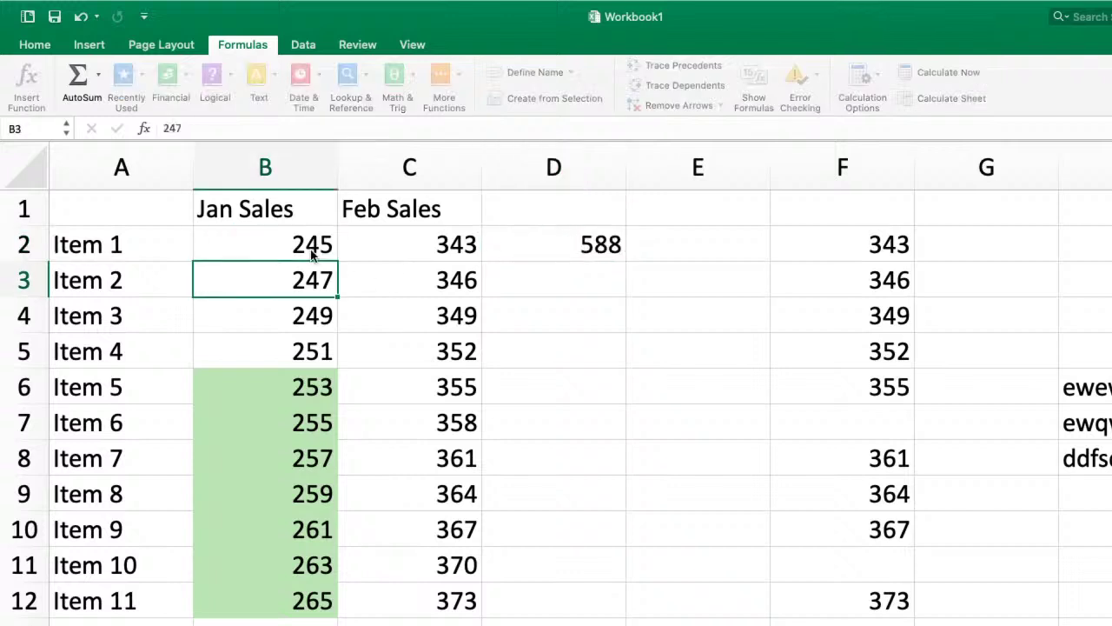
- Return to D2 and begin a new =sum formula there
key("Up")
key("Right")
key("Right")
key("Right")
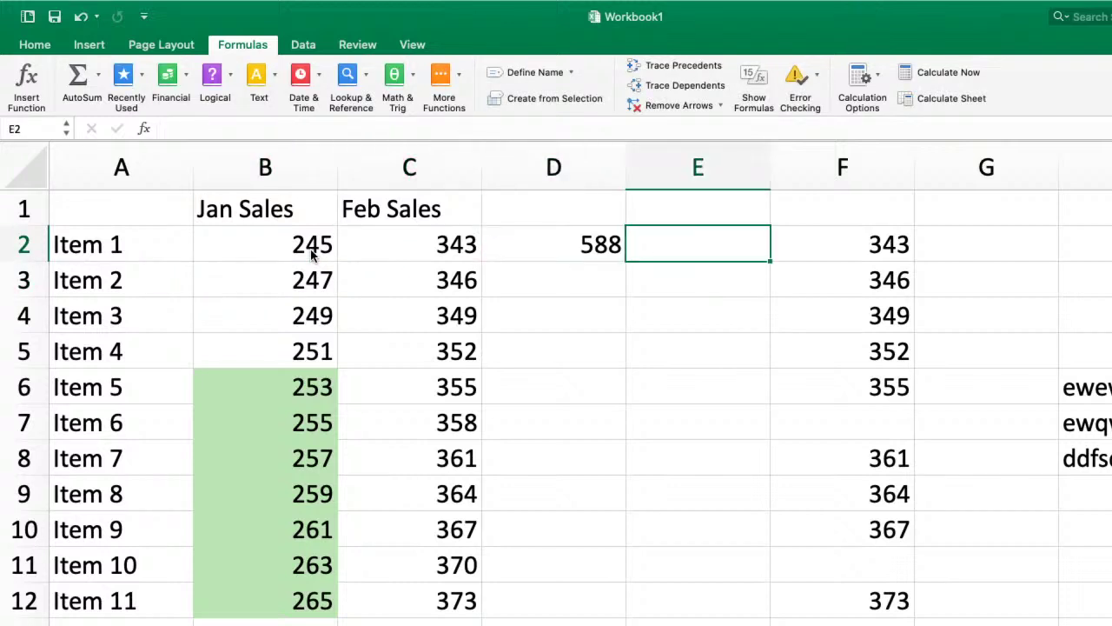
key("Left")
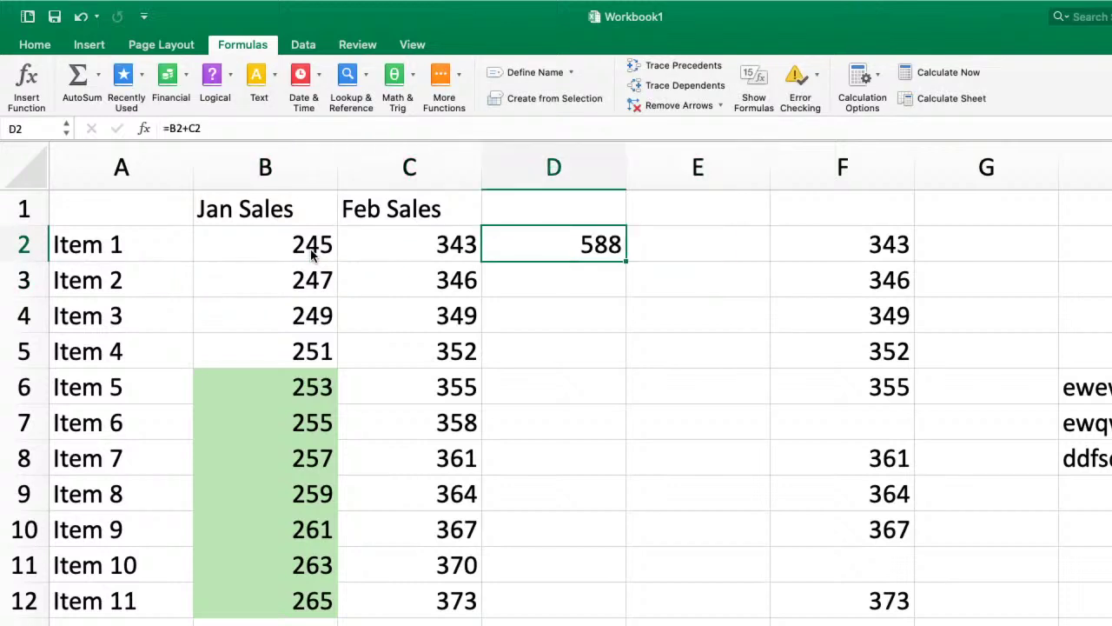
type("=sum")
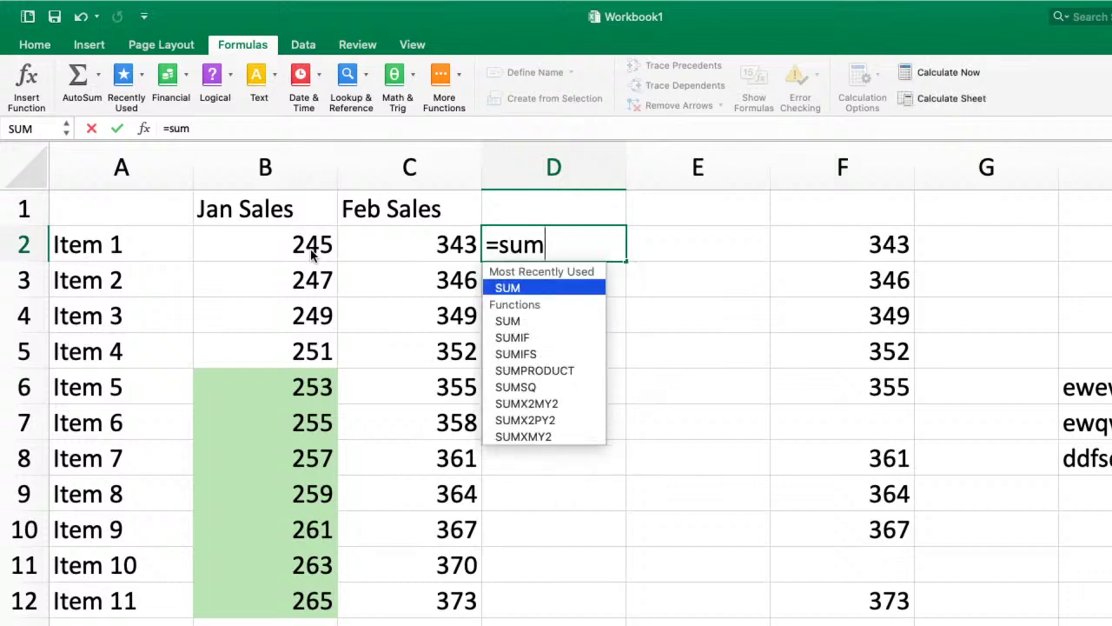
- Try different letters to show function autocomplete, then insert SUM to get =SUM() in D2
key("BackSpace")
key("BackSpace")
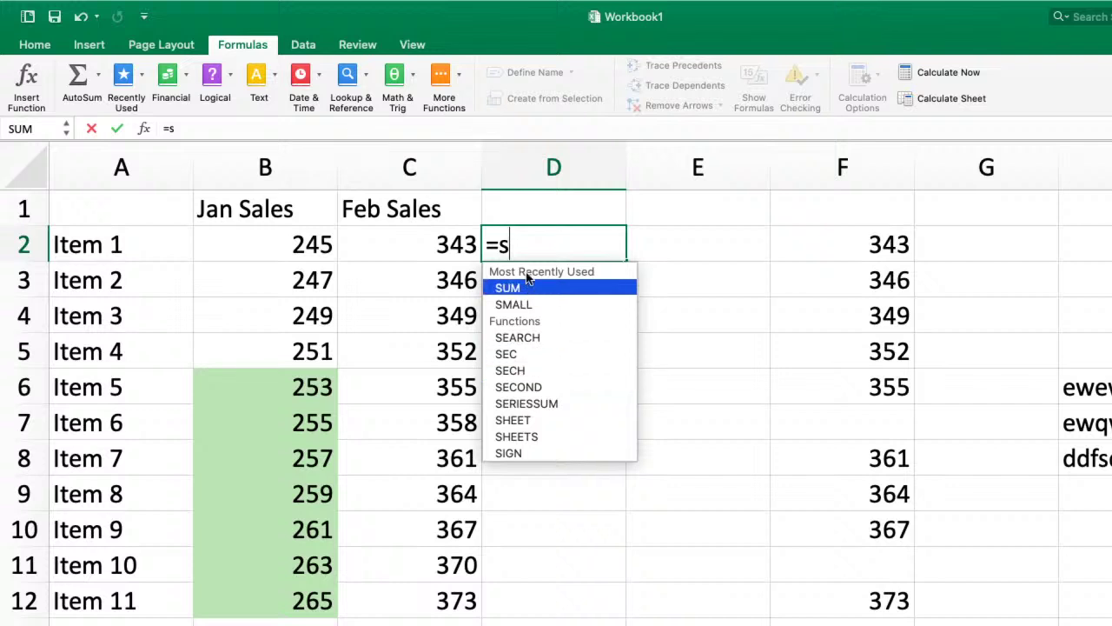
key("BackSpace")
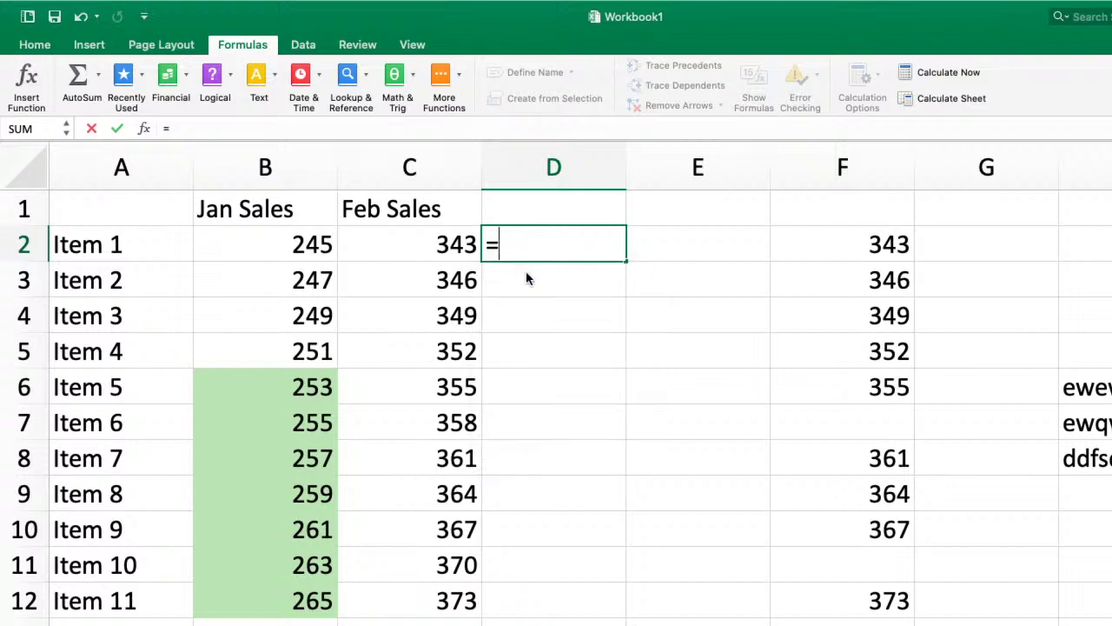
type("a")
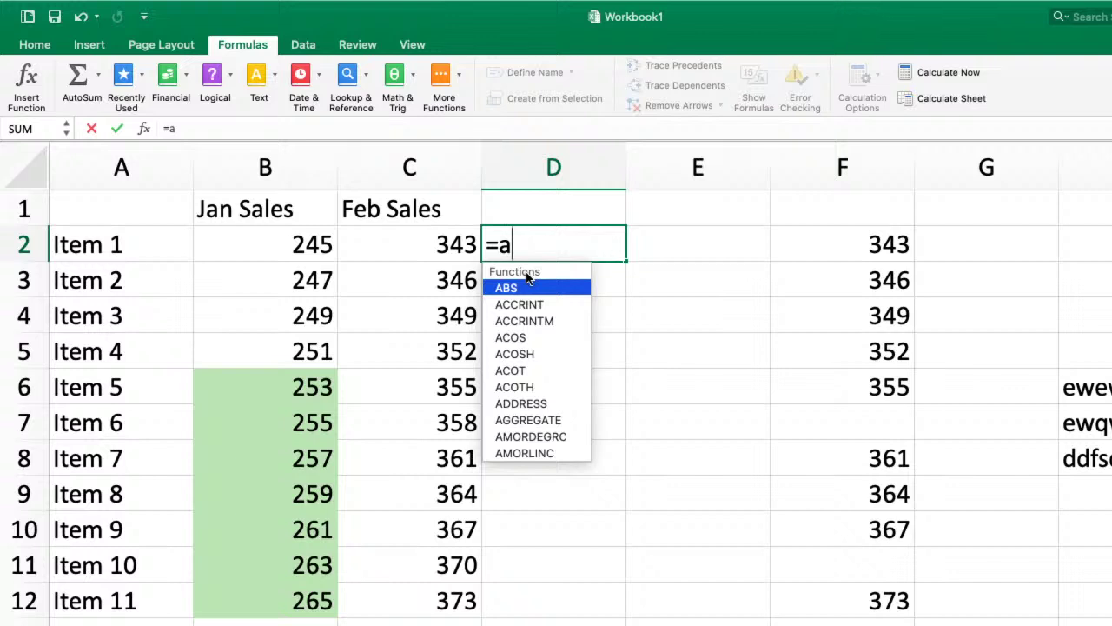
key("BackSpace")
type("b")
key("BackSpace")
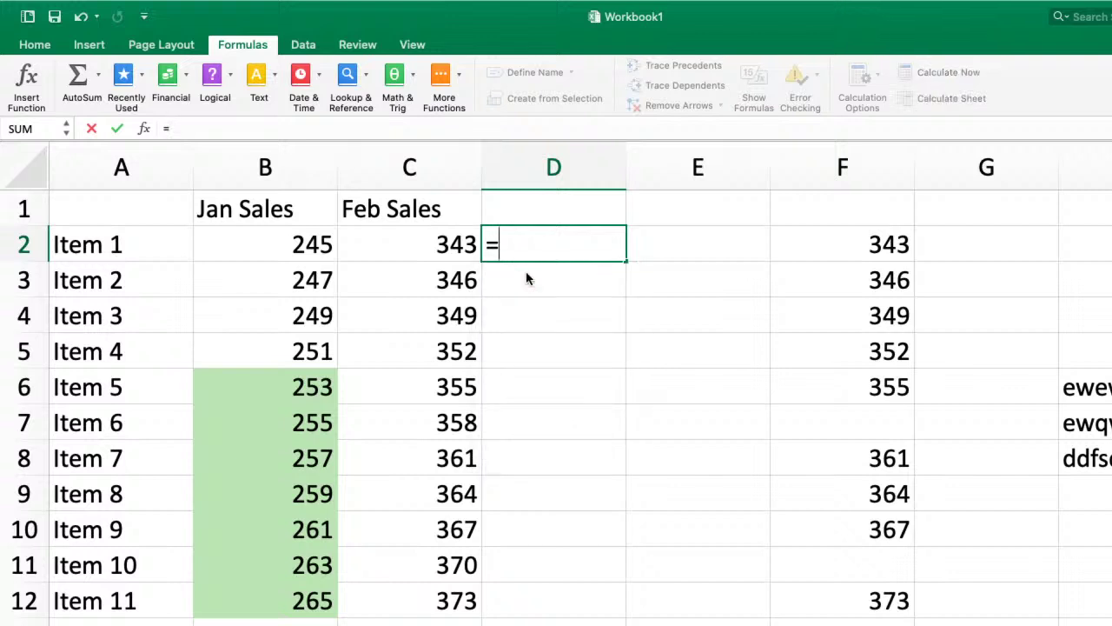
type("c")
key("BackSpace")
type("su")
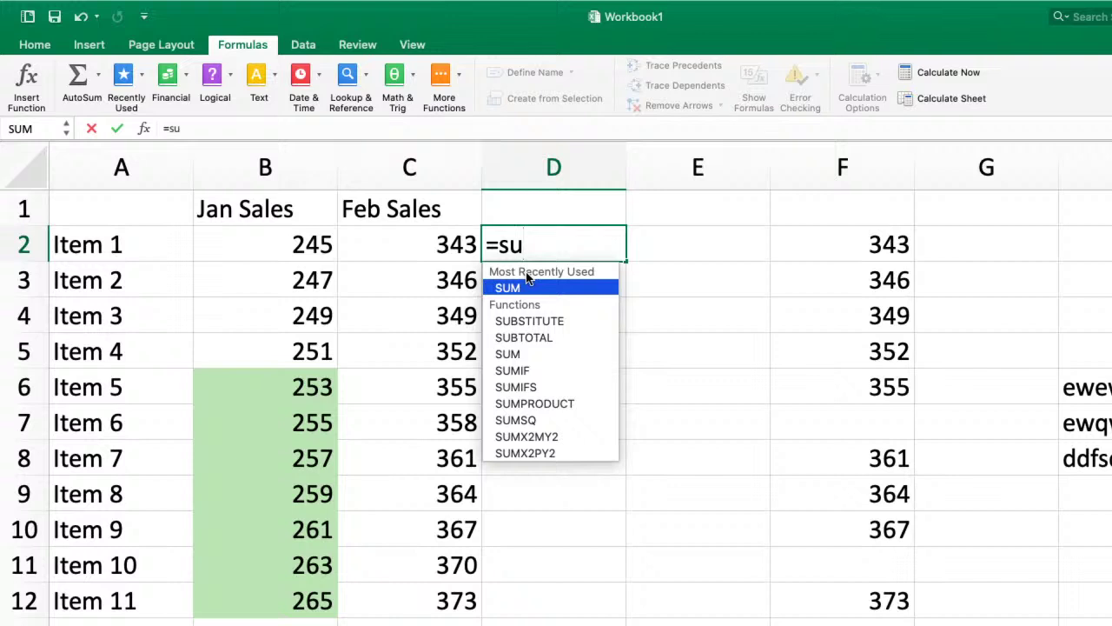
type("m")
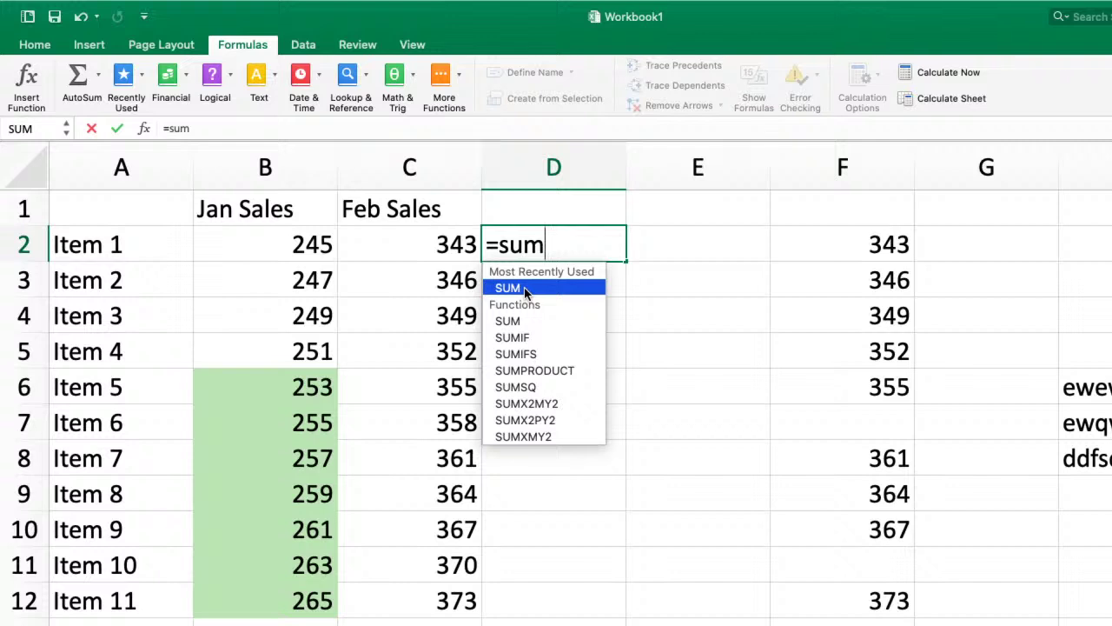
double_click(524, 289)
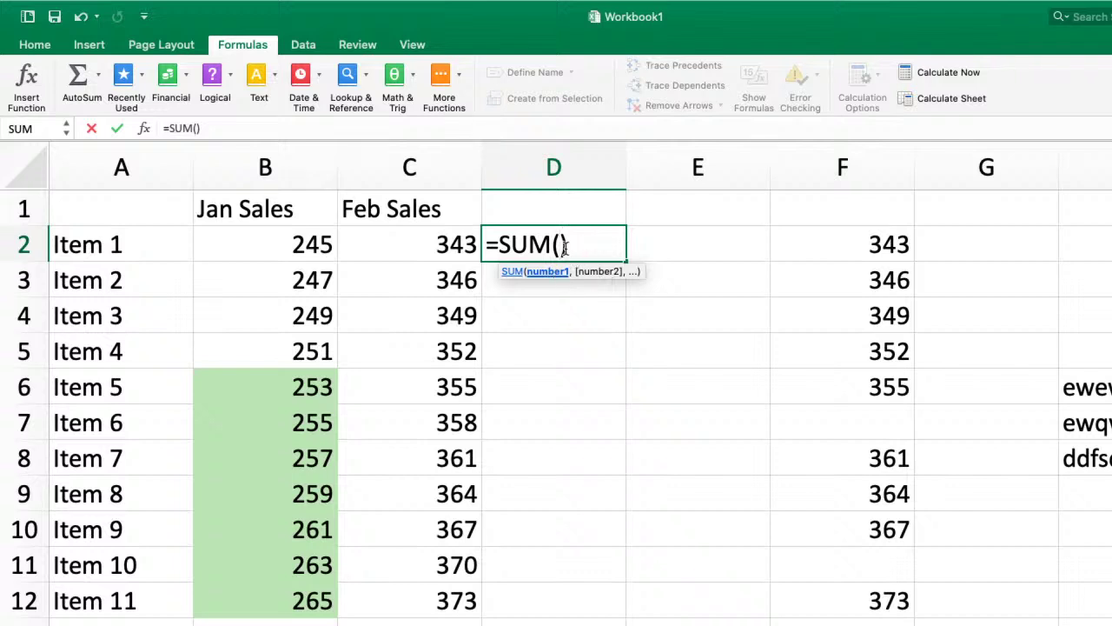
- Complete D2 as =SUM(B2,C2), giving 588, and check the B2 and C2 values
left_click(312, 245)
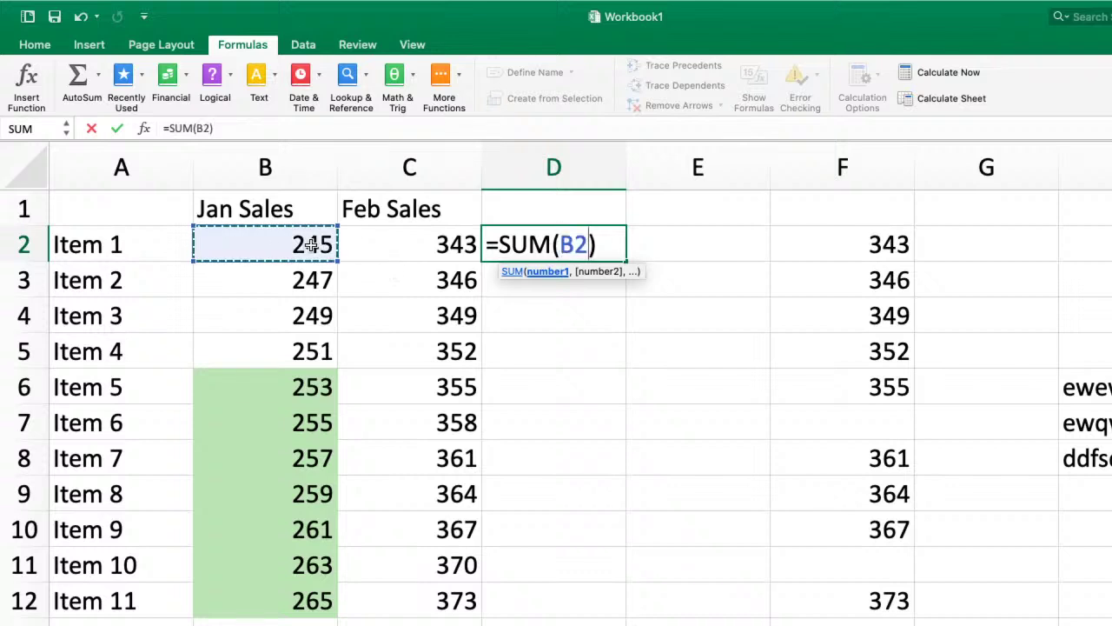
type(",")
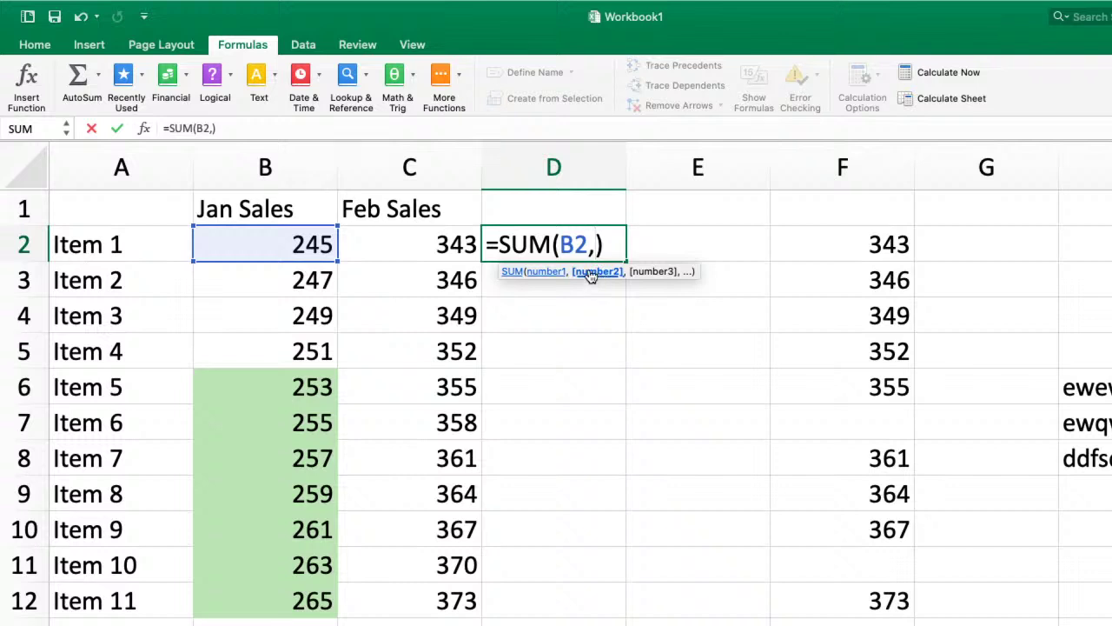
left_click(427, 241)
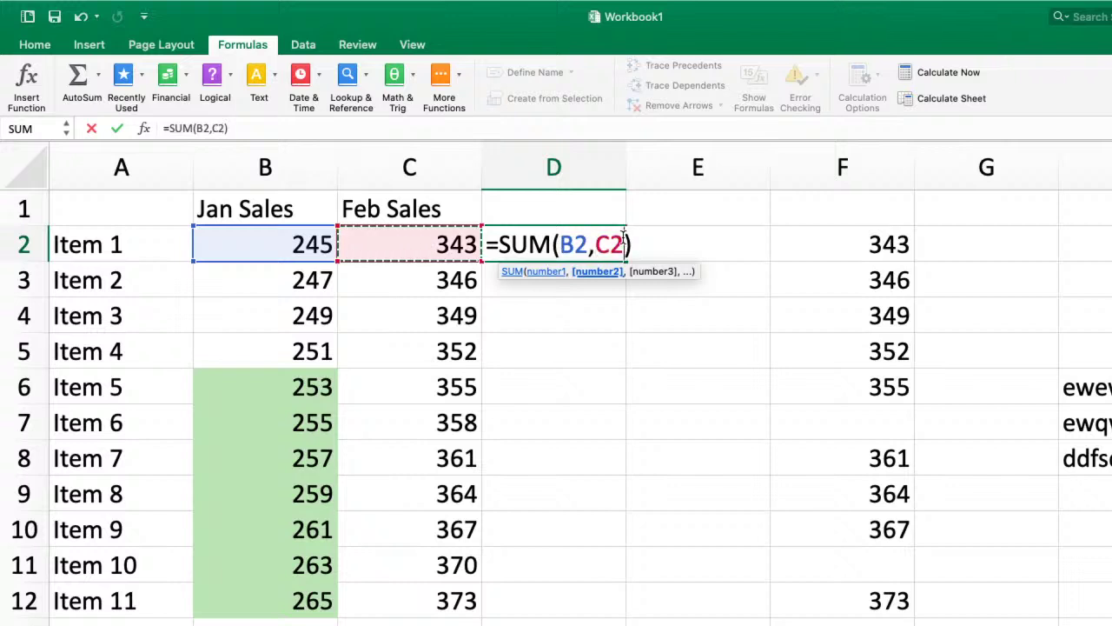
key("Return")
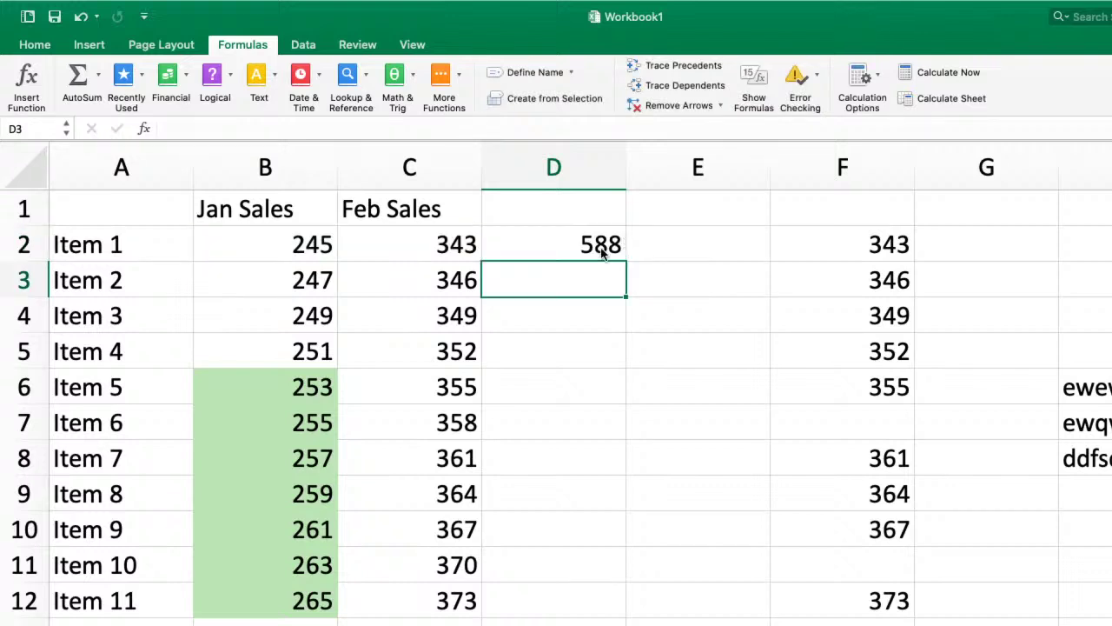
left_click(601, 247)
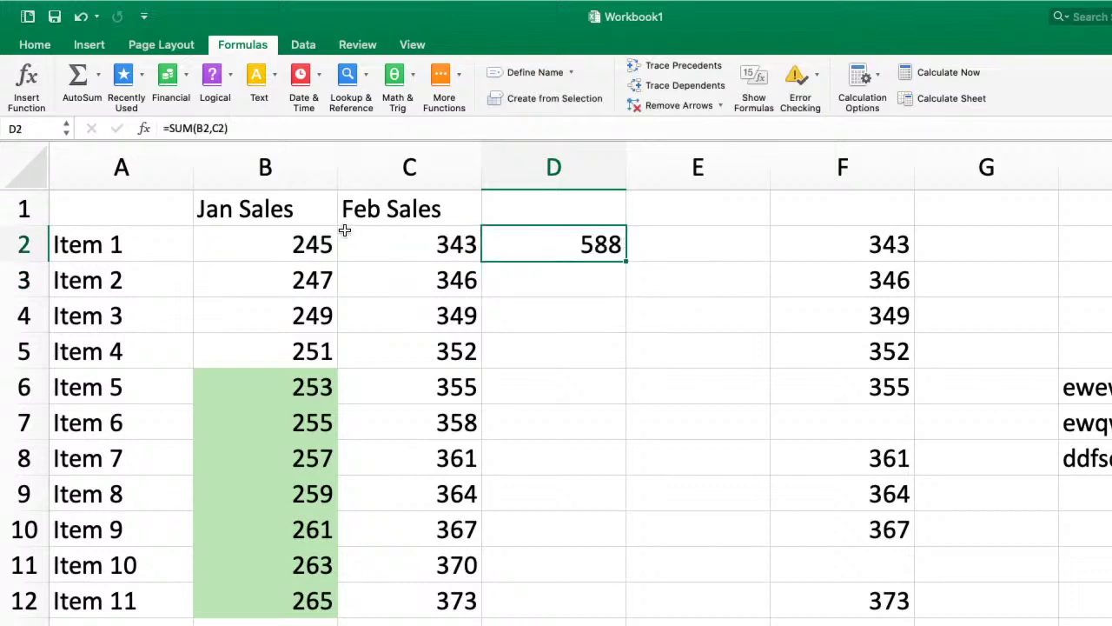
left_click(299, 241)
left_click(442, 241)
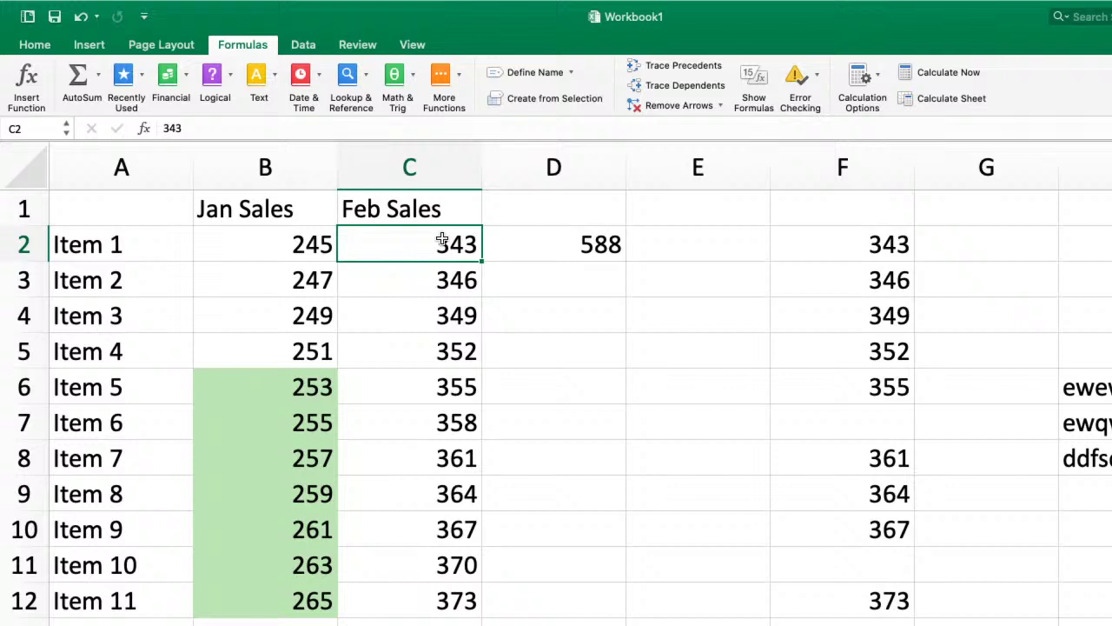
left_click(568, 249)
- Change D2's formula to =SUM(B2+C2), which still totals 588
double_click(568, 250)
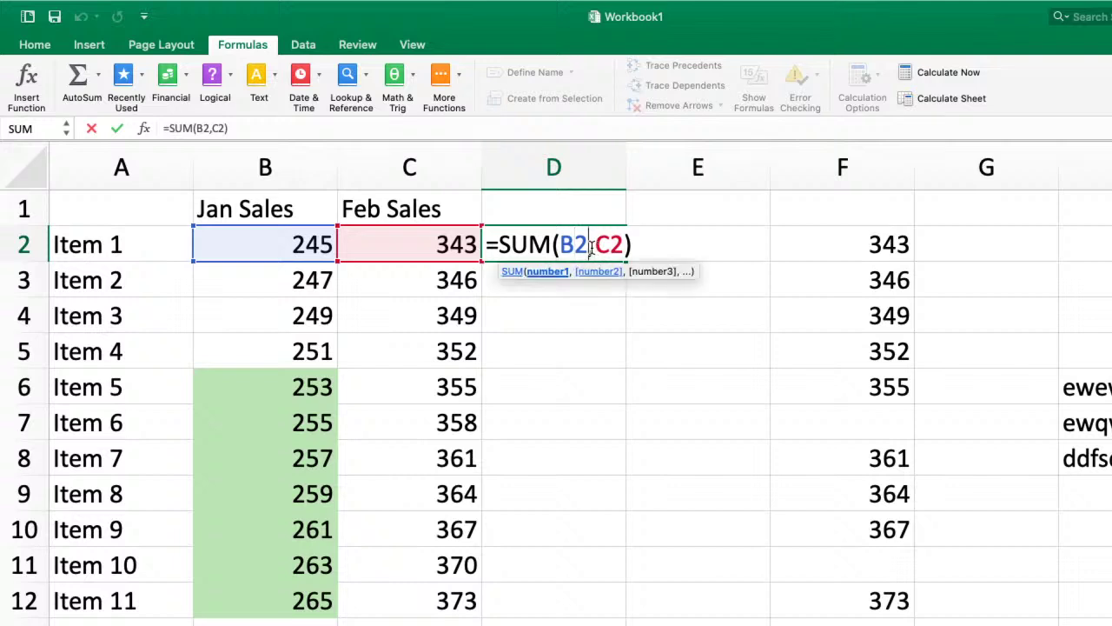
key("Right")
key("BackSpace")
type("+")
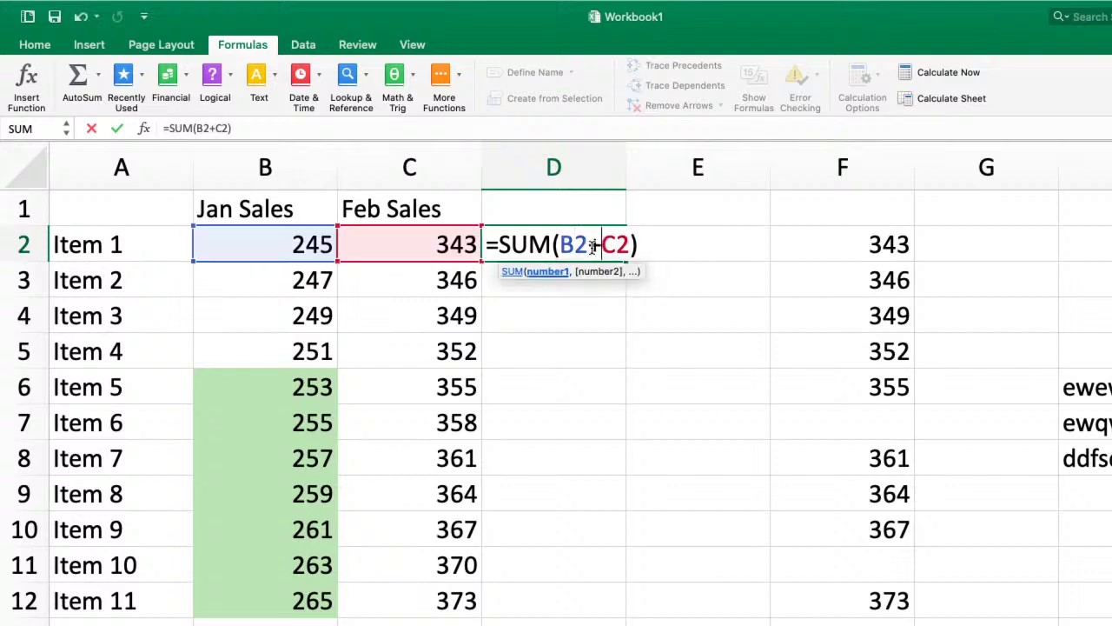
key("Return")
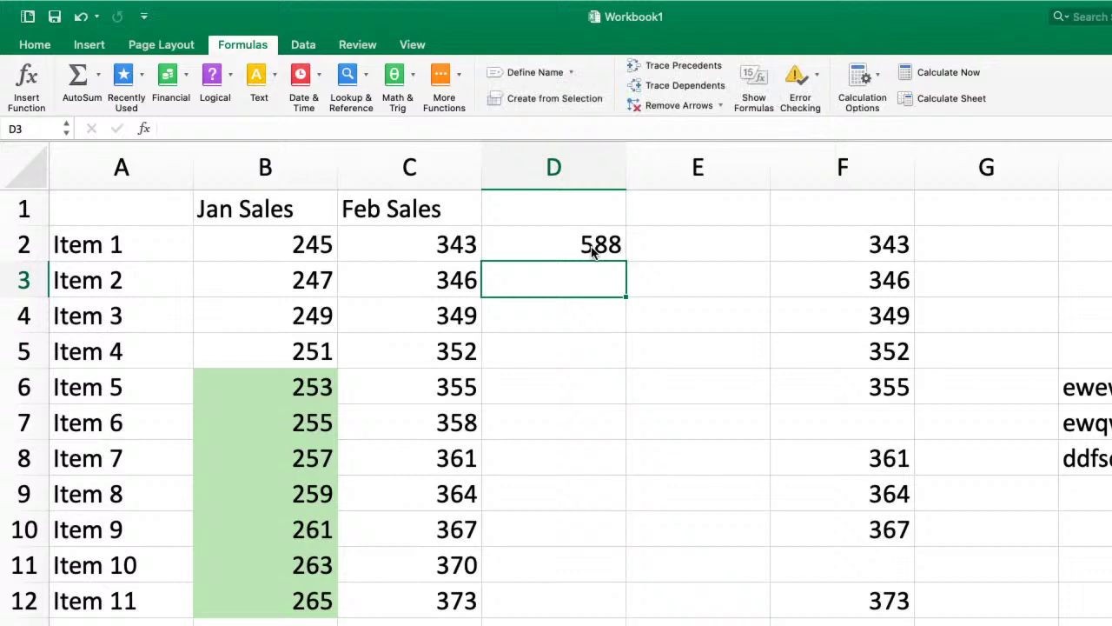
left_click(591, 250)
double_click(591, 250)
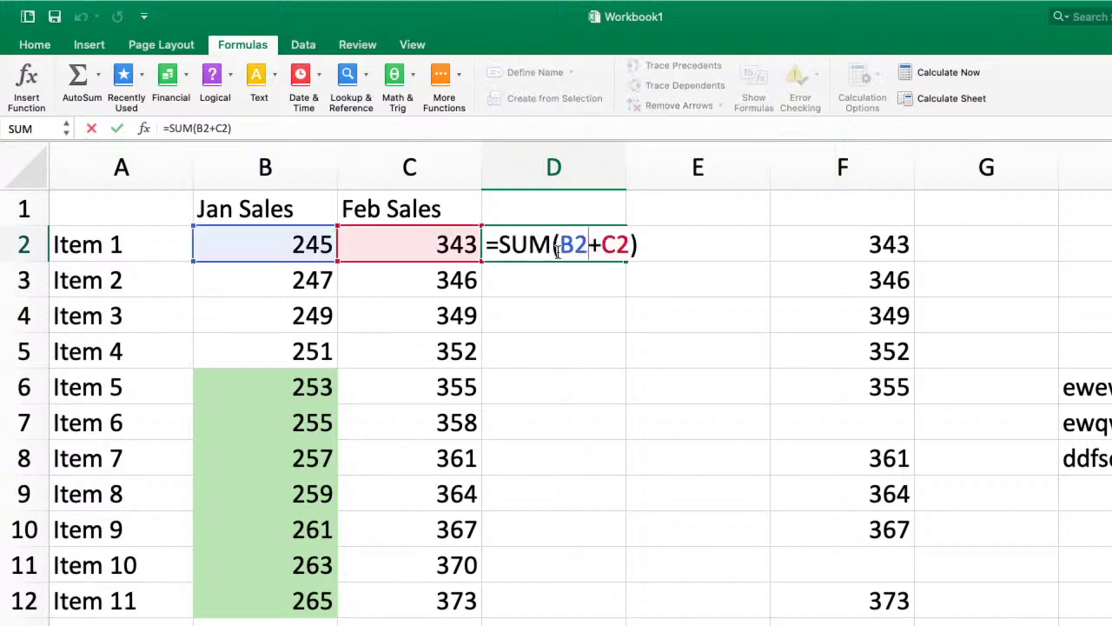
- Cut D2's formula down to =SUM(B2), showing 245 like B2
left_click(599, 241)
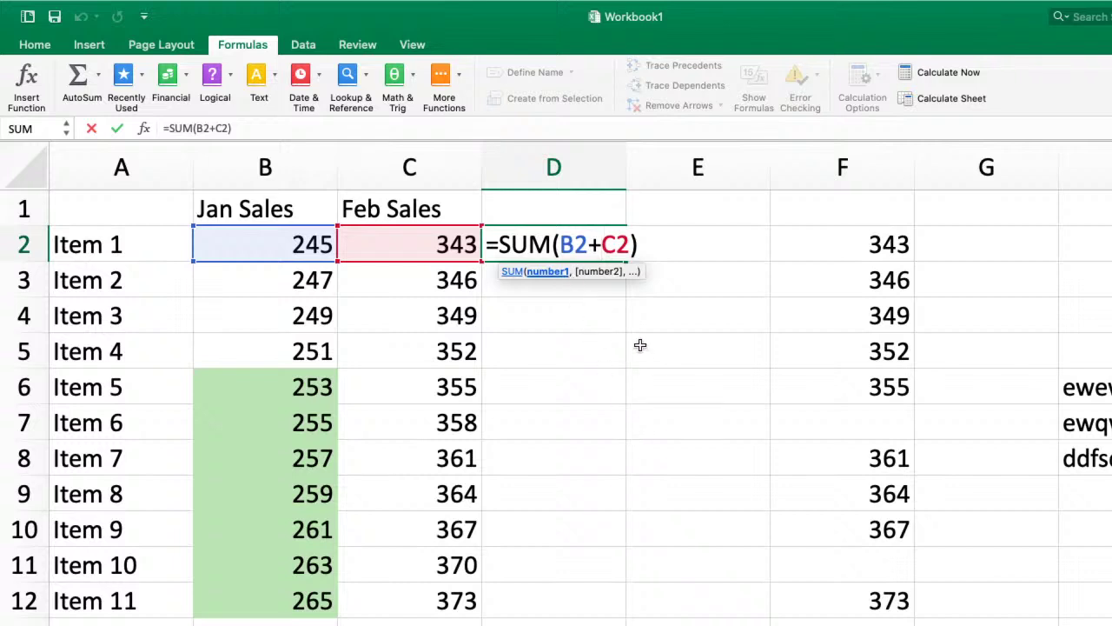
key("Right")
key("Right")
key("BackSpace")
key("BackSpace")
key("BackSpace")
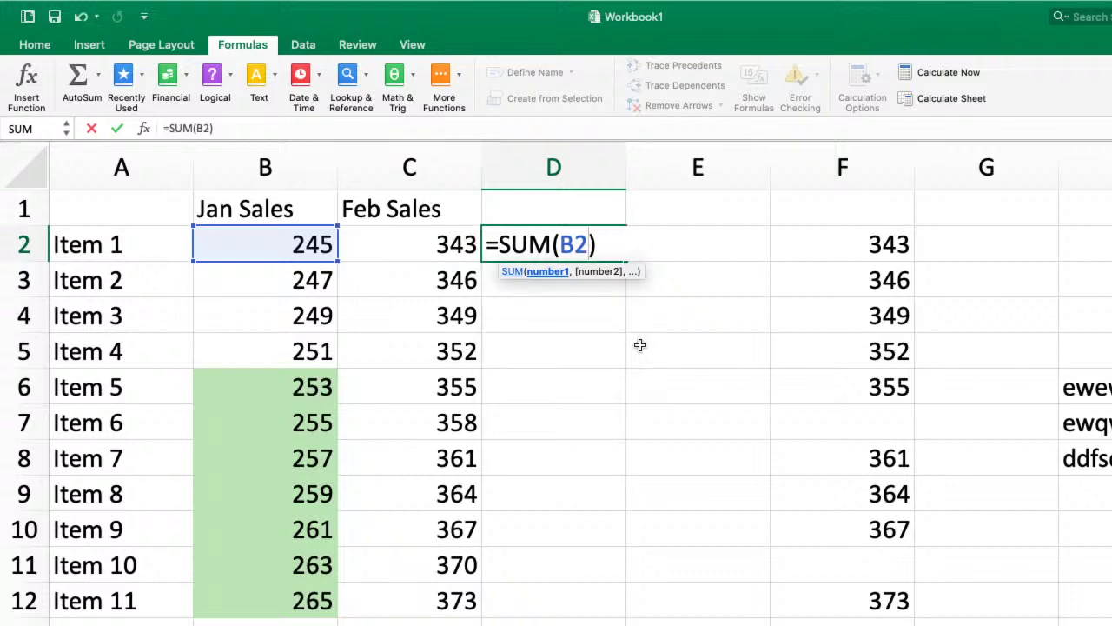
key("Return")
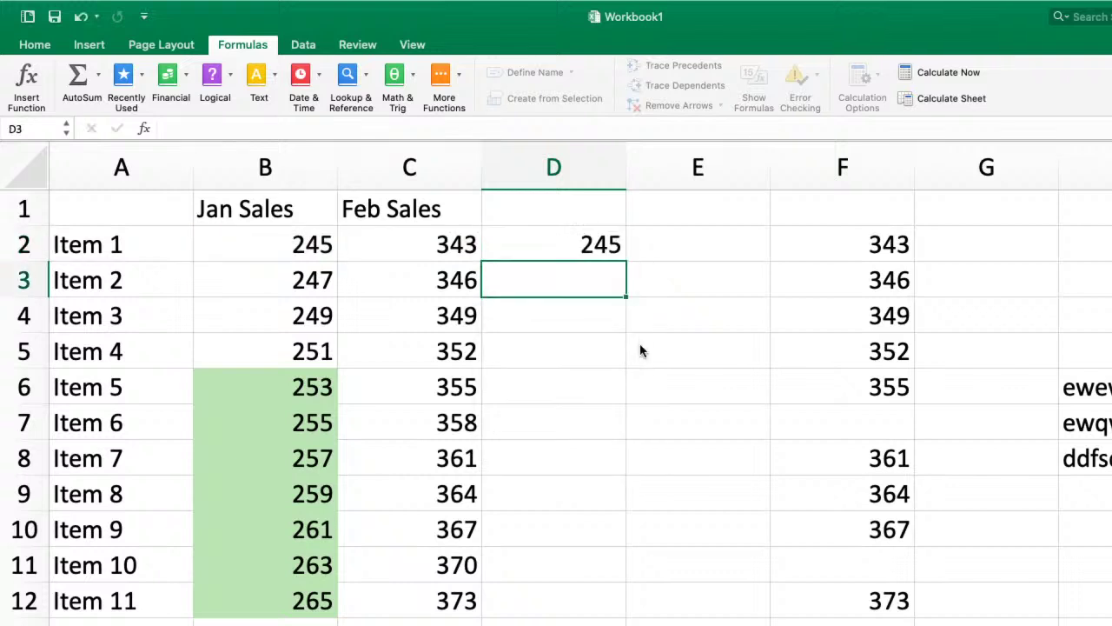
left_click(299, 245)
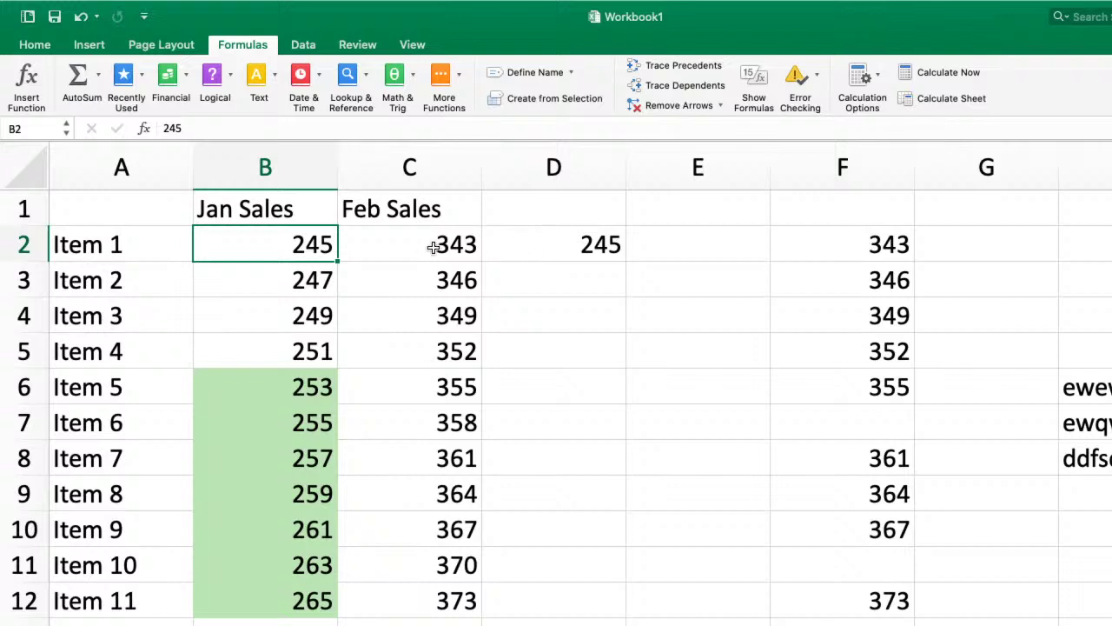
left_click(597, 252)
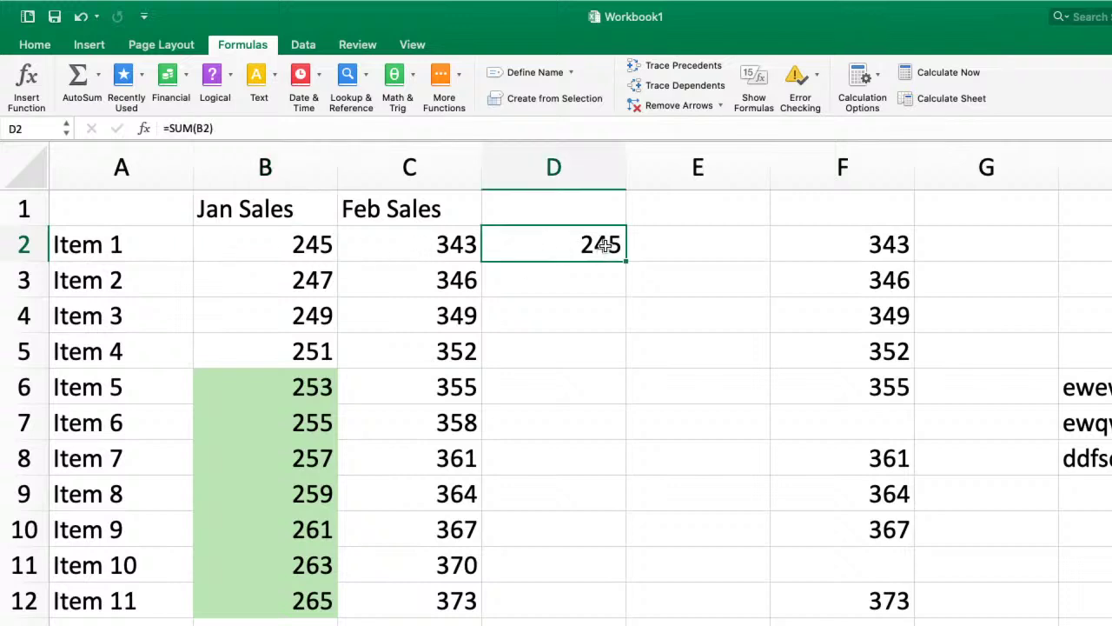
- Delete the B2 argument so D2 reads =SUM() with no arguments
double_click(606, 245)
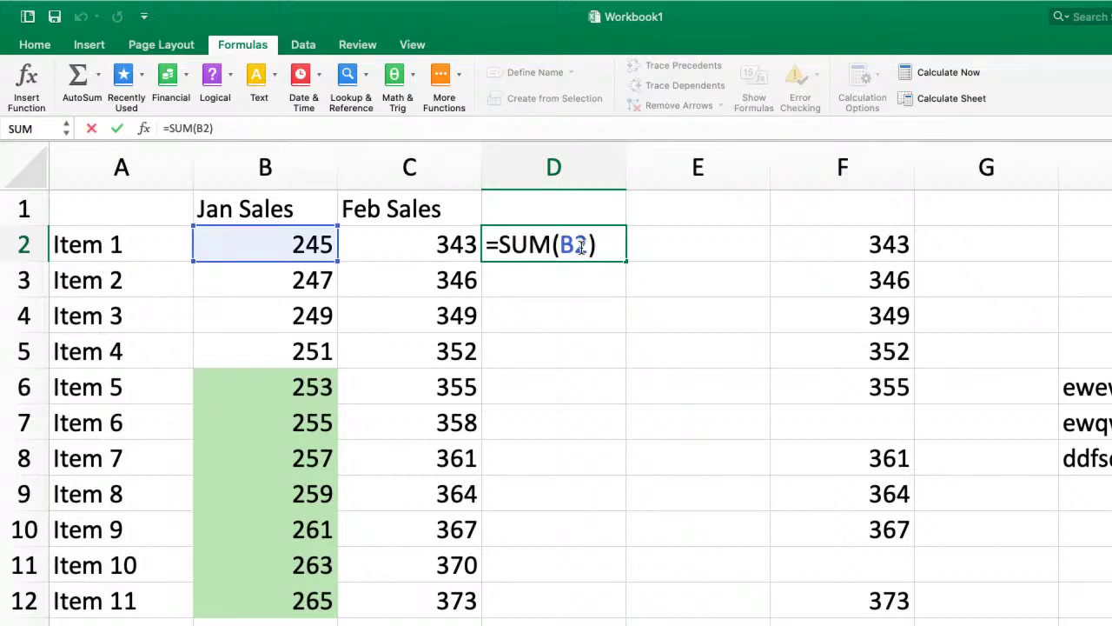
left_click(581, 247)
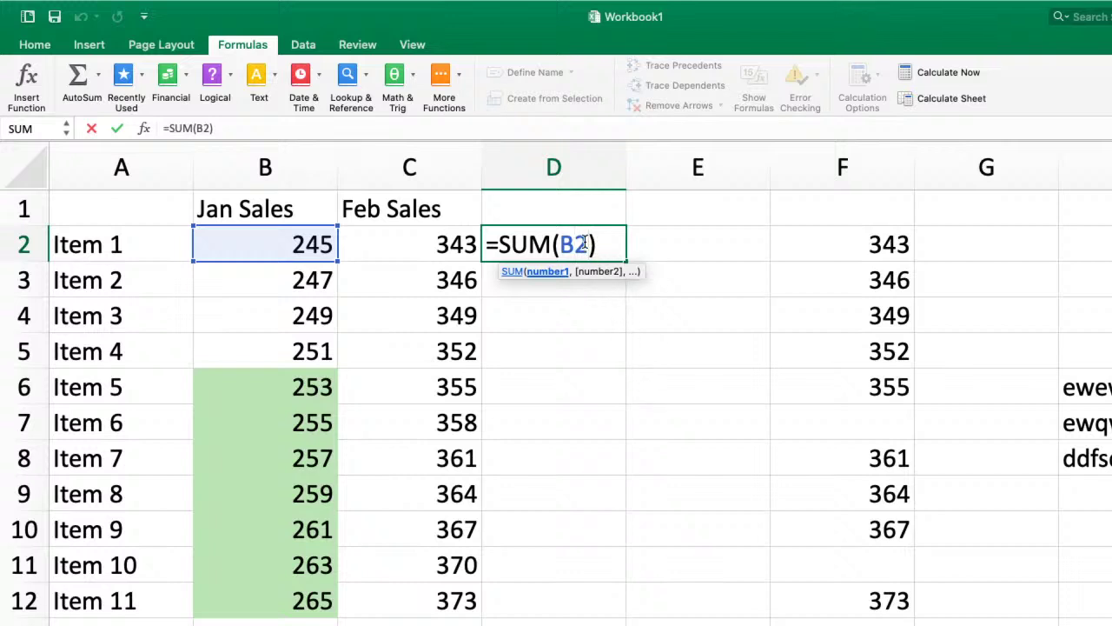
key("BackSpace")
key("BackSpace")
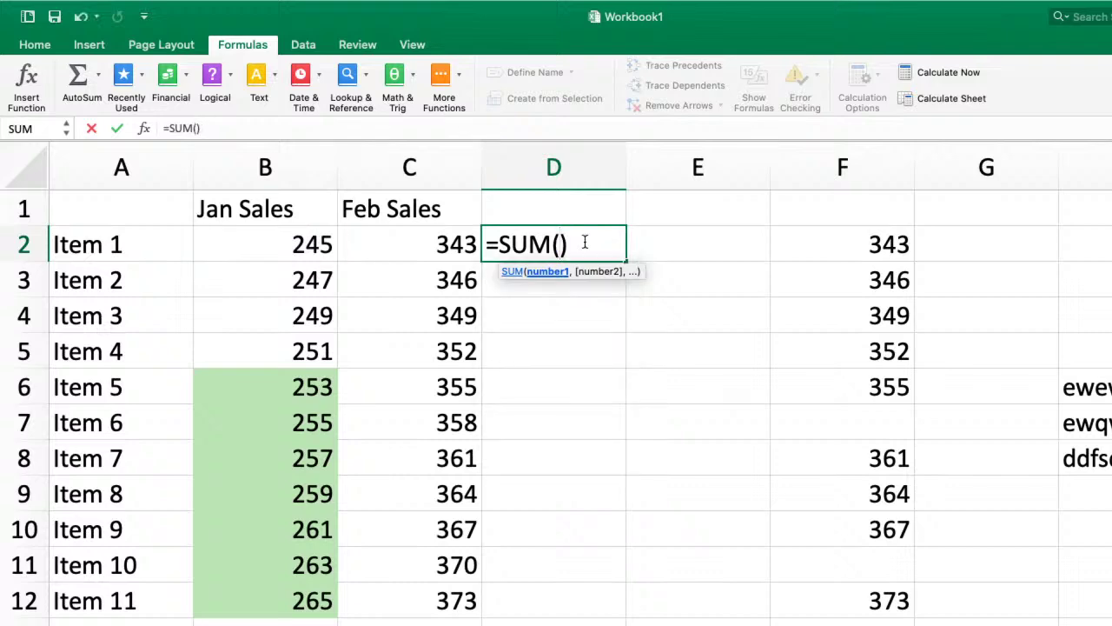
- Attempt to enter the empty =SUM(), dismiss Excel's formula error, and keep editing D2
key("Return")
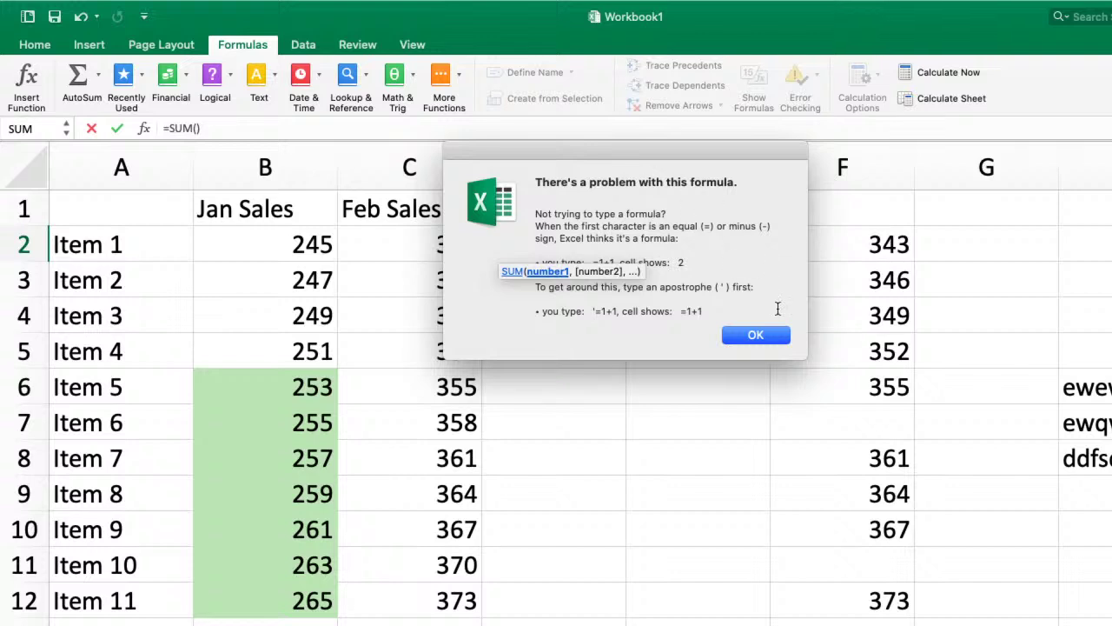
left_click(755, 335)
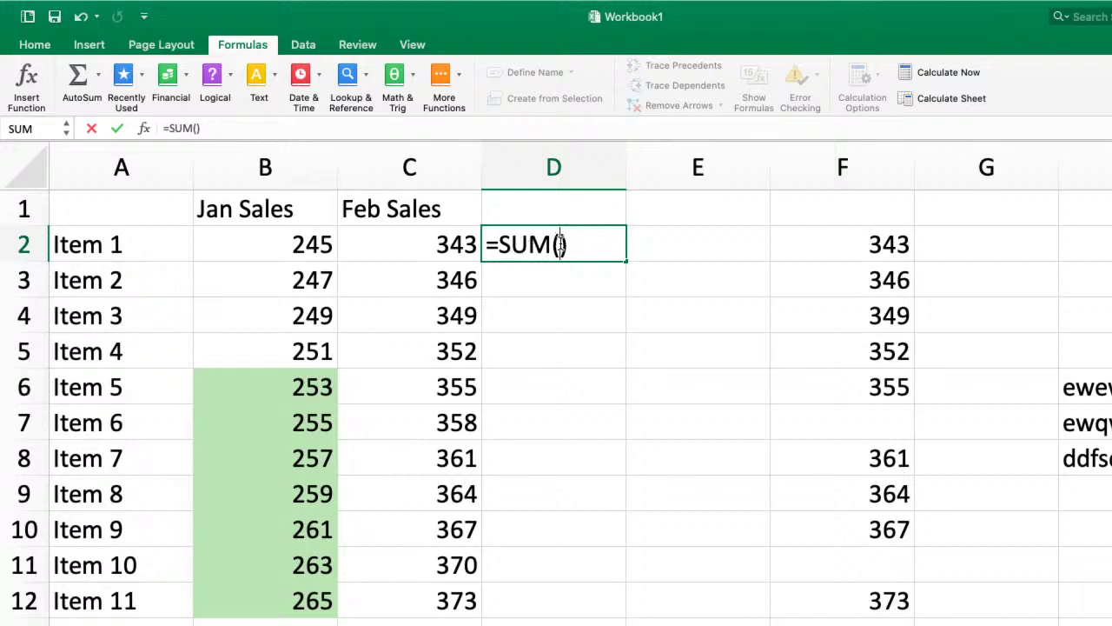
left_click(561, 244)
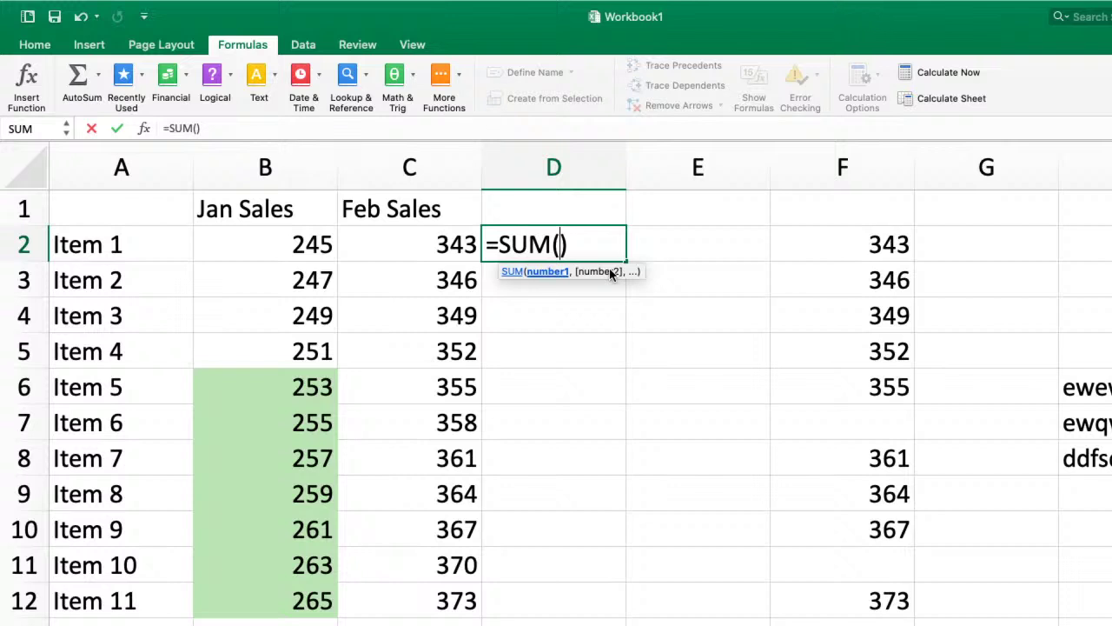
- Finish D2 as =SUM(C2), then start a fresh SUM formula in D2
left_click(380, 245)
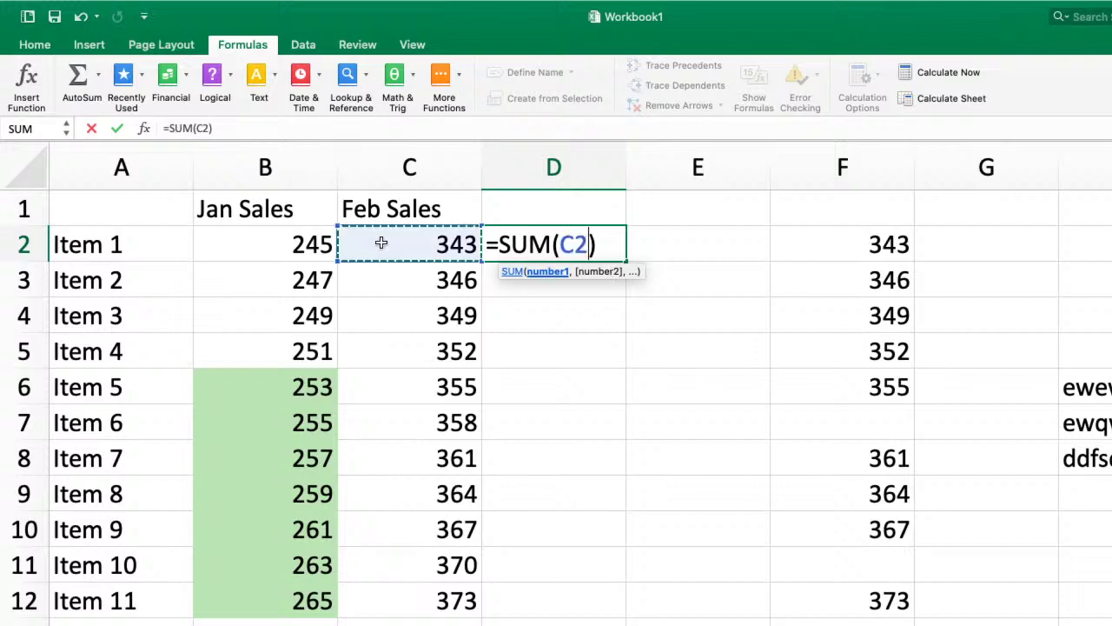
key("Return")
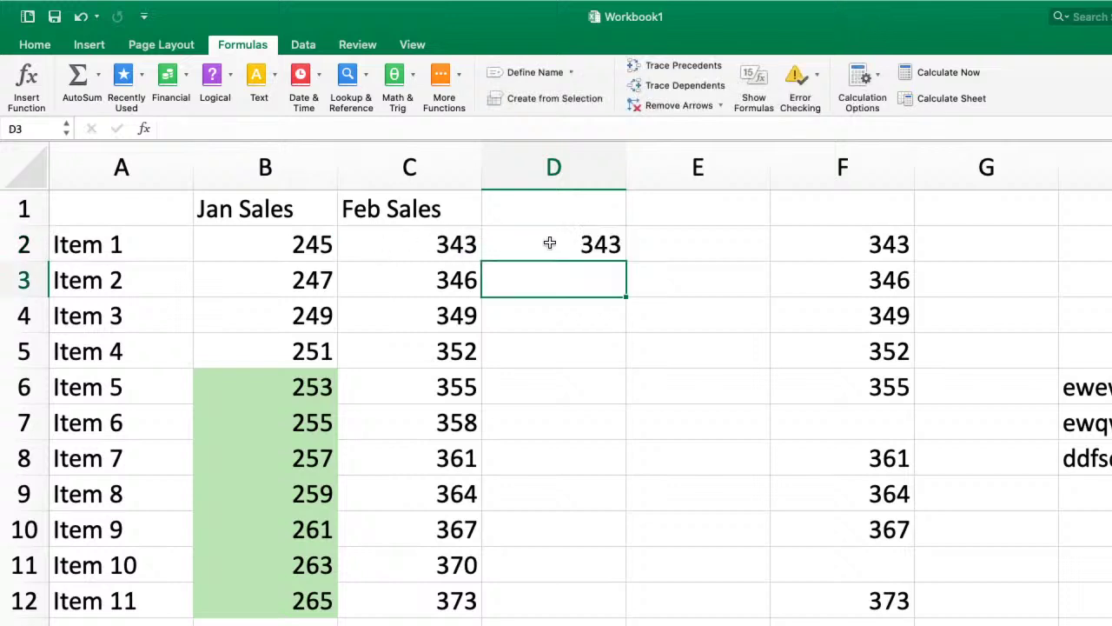
left_click(551, 243)
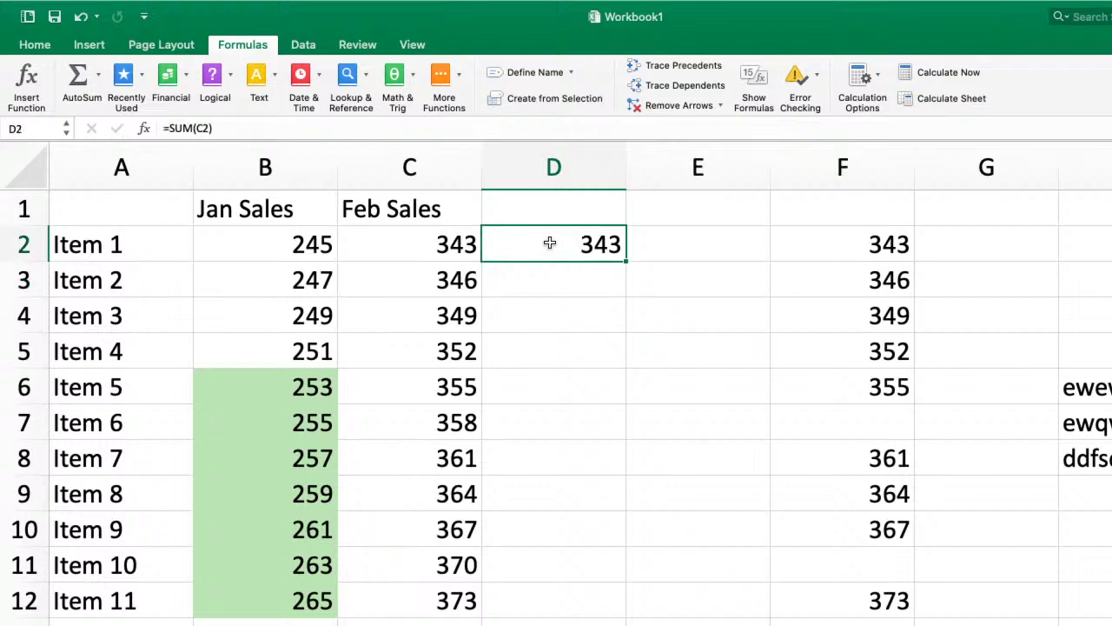
type("=sum")
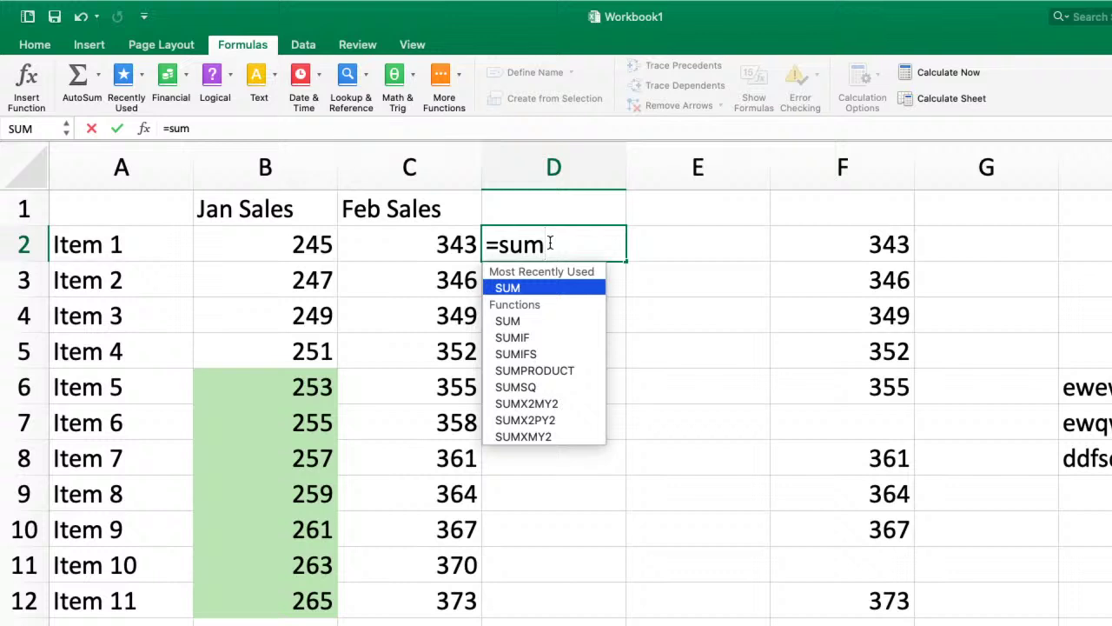
key("Tab")
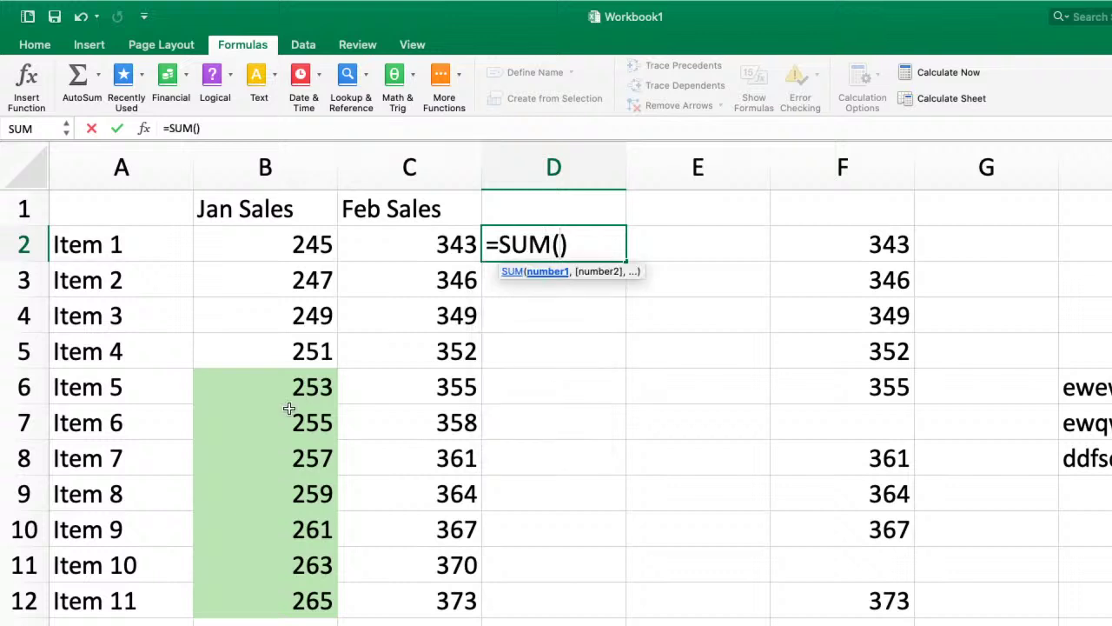
- Sum the green ranges as B6:B12+C14:C20 in D2, which returns #VALUE!
left_click_drag(295, 377, 281, 586)
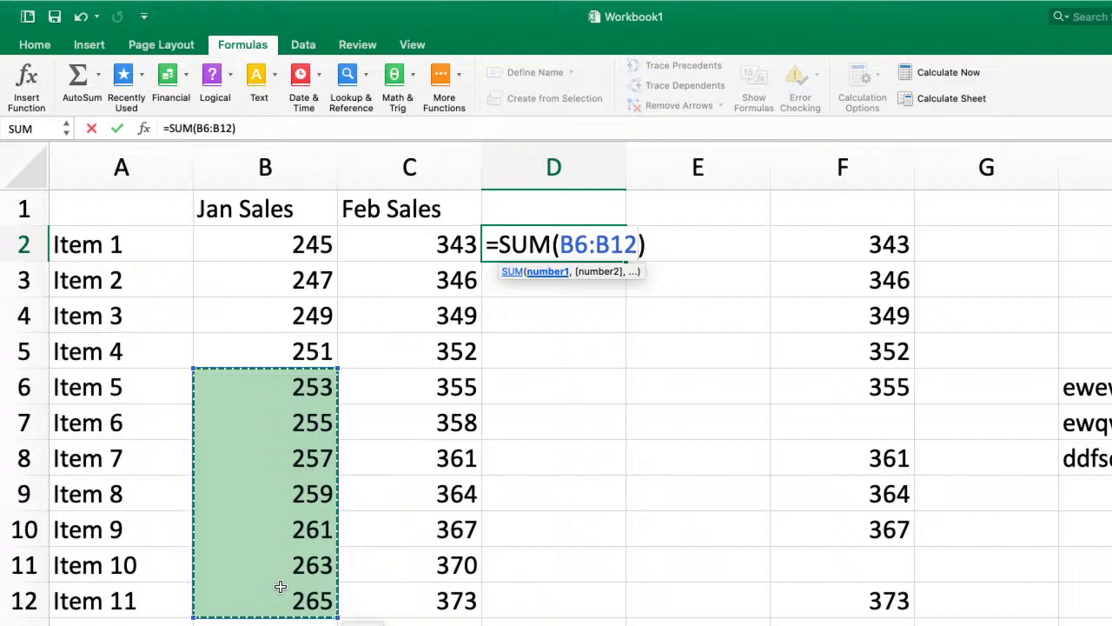
type("+")
scroll(380, 487, "down", 8)
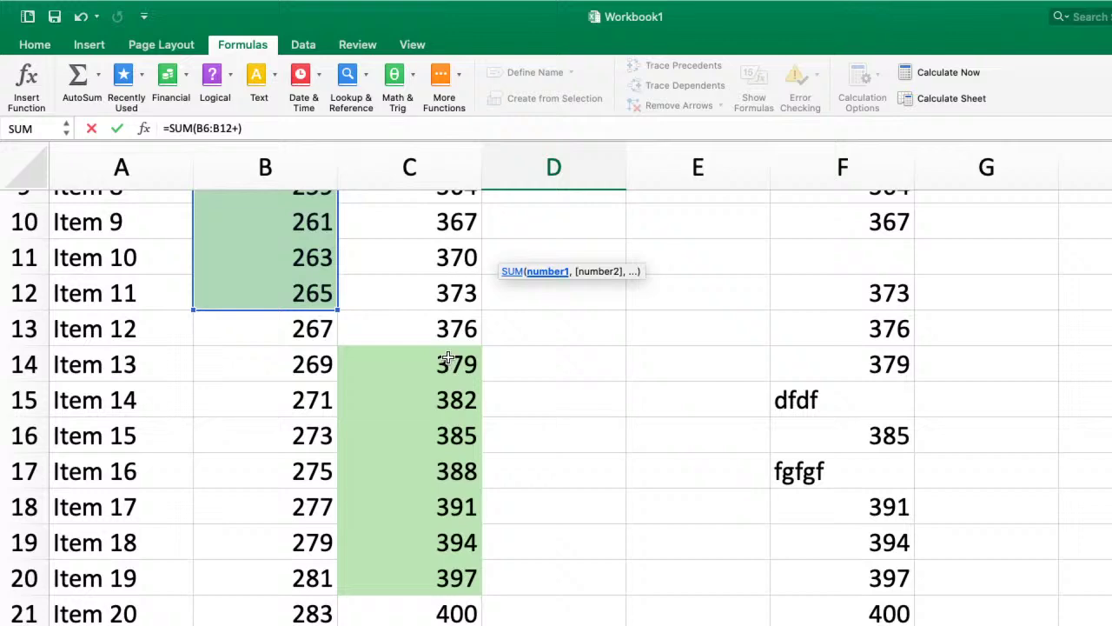
left_click_drag(447, 365, 442, 578)
scroll(579, 452, "up", 9)
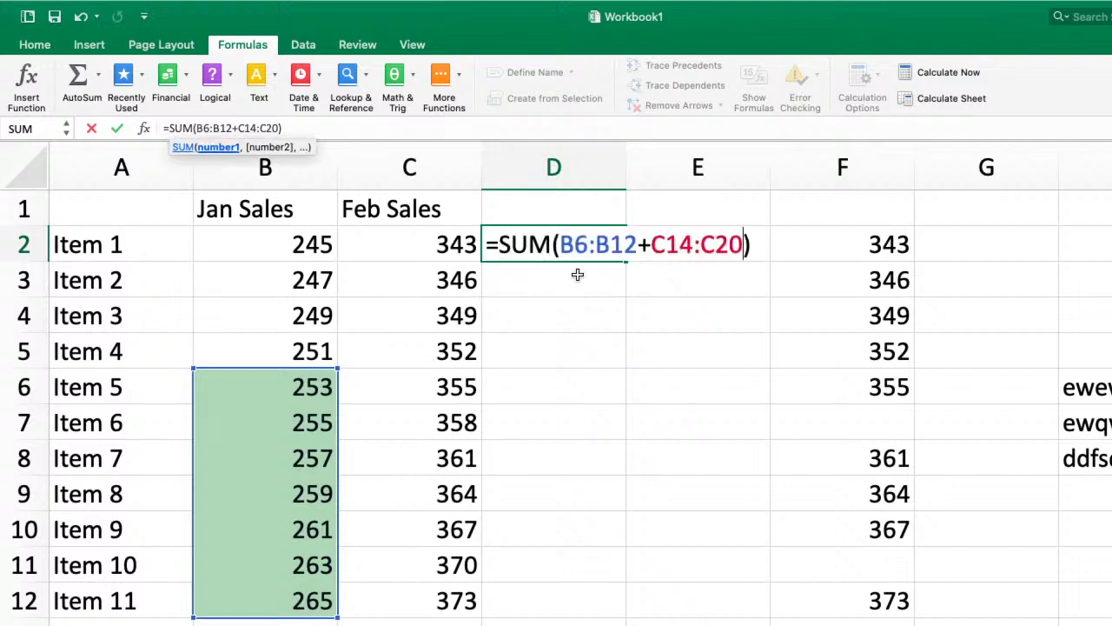
key("Return")
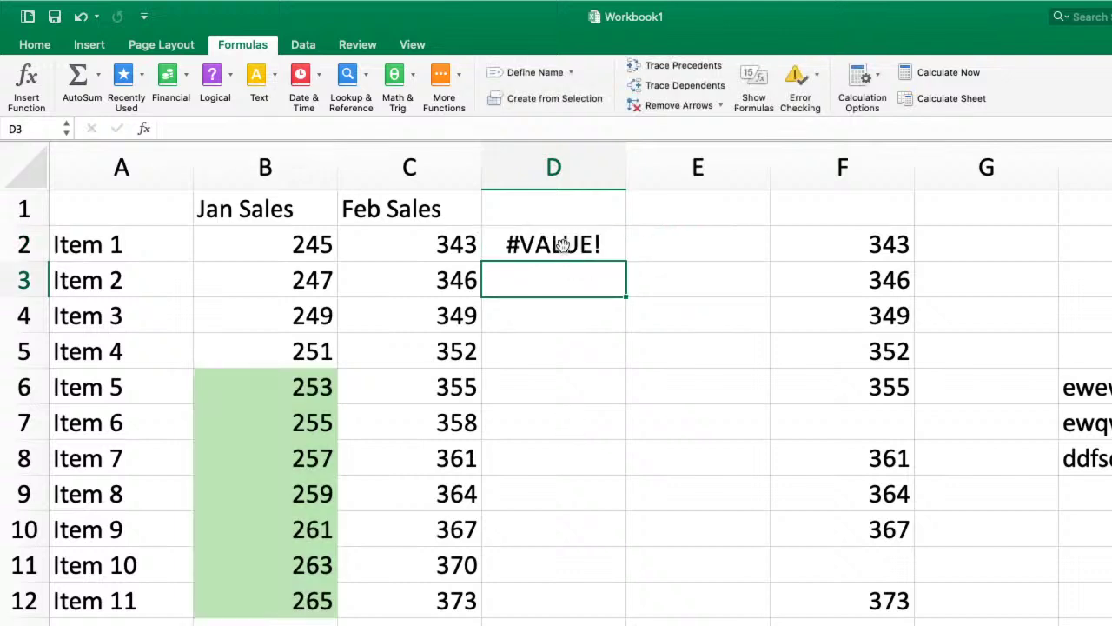
double_click(563, 244)
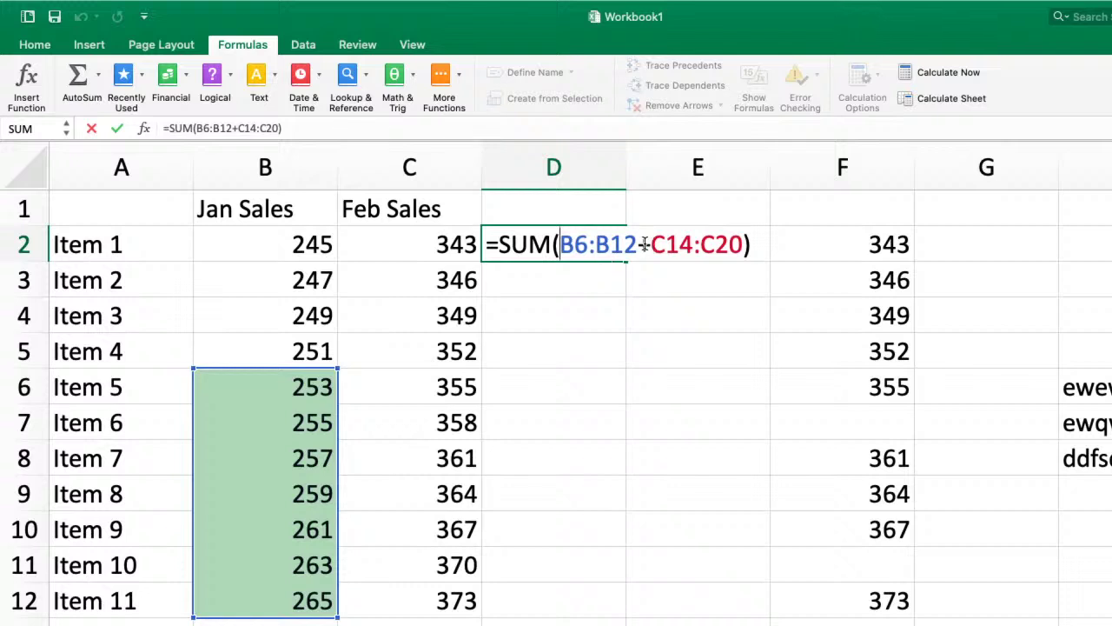
- Replace the plus with a comma so D2's =SUM(B6:B12,C14:C20) returns 4529
left_click(650, 244)
key("BackSpace")
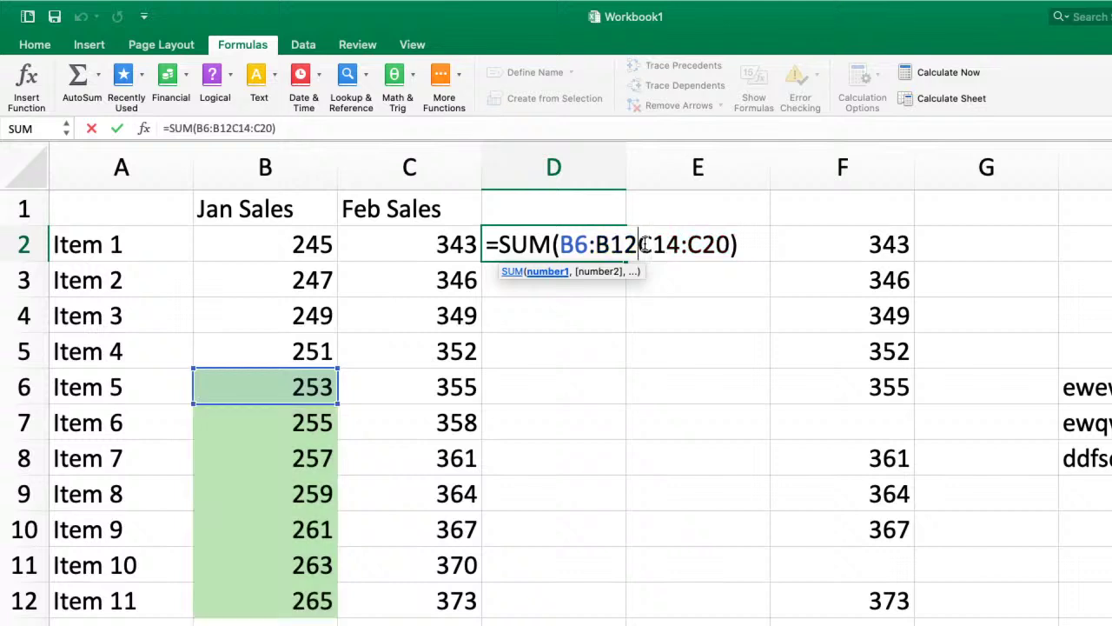
type(",")
key("Return")
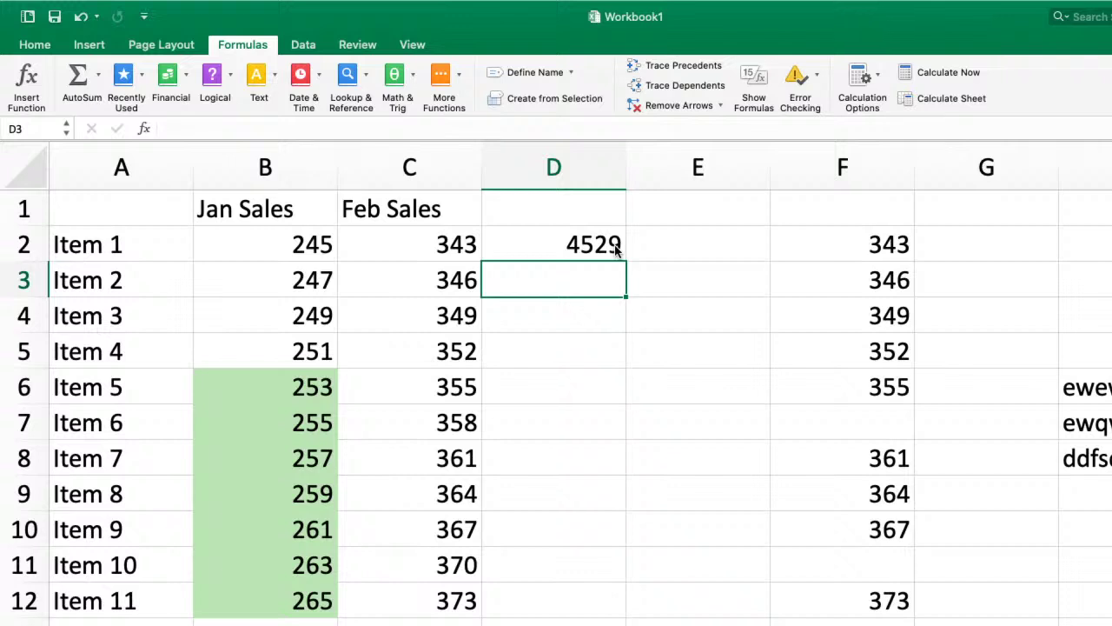
double_click(578, 240)
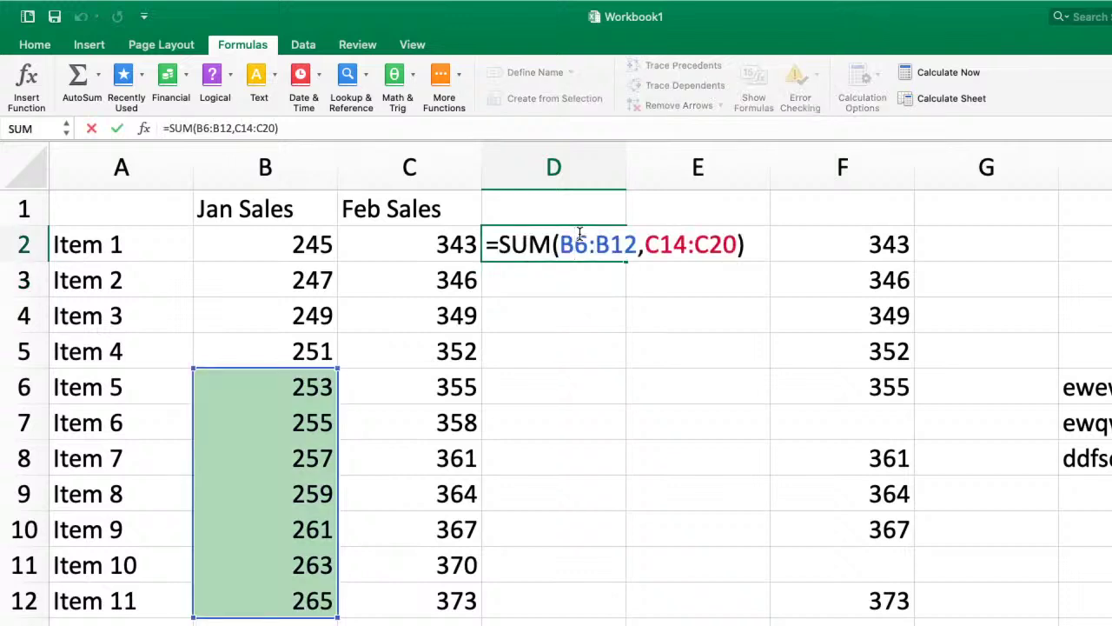
scroll(287, 339, "down", 3)
scroll(326, 309, "up", 3)
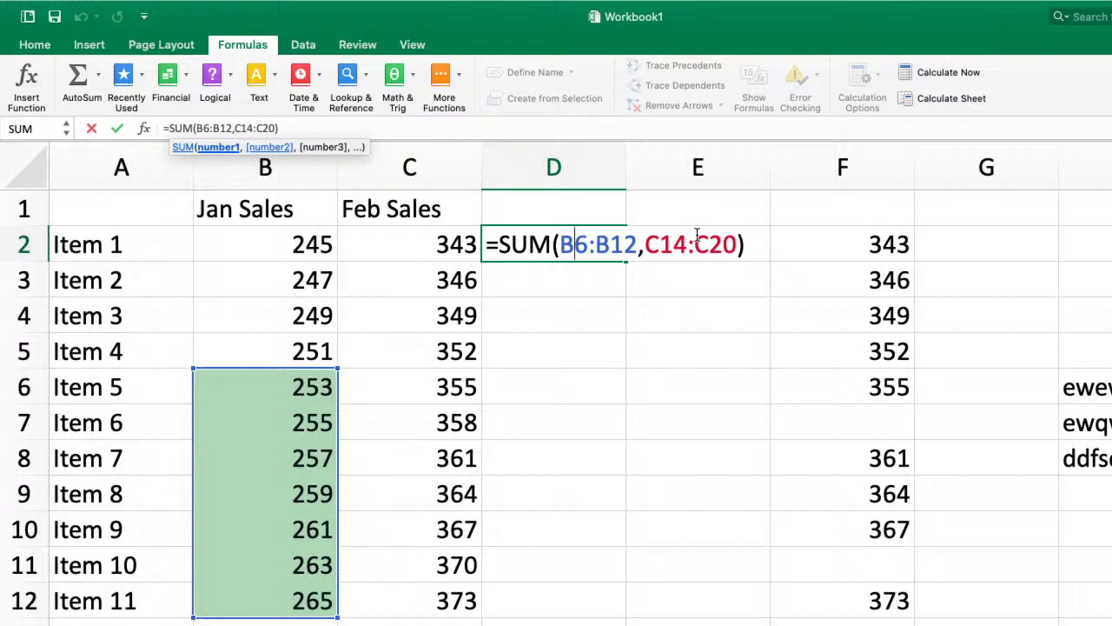
- Close D2's edit and present the Google Slides deck at the Common Functions slide
left_click(723, 350)
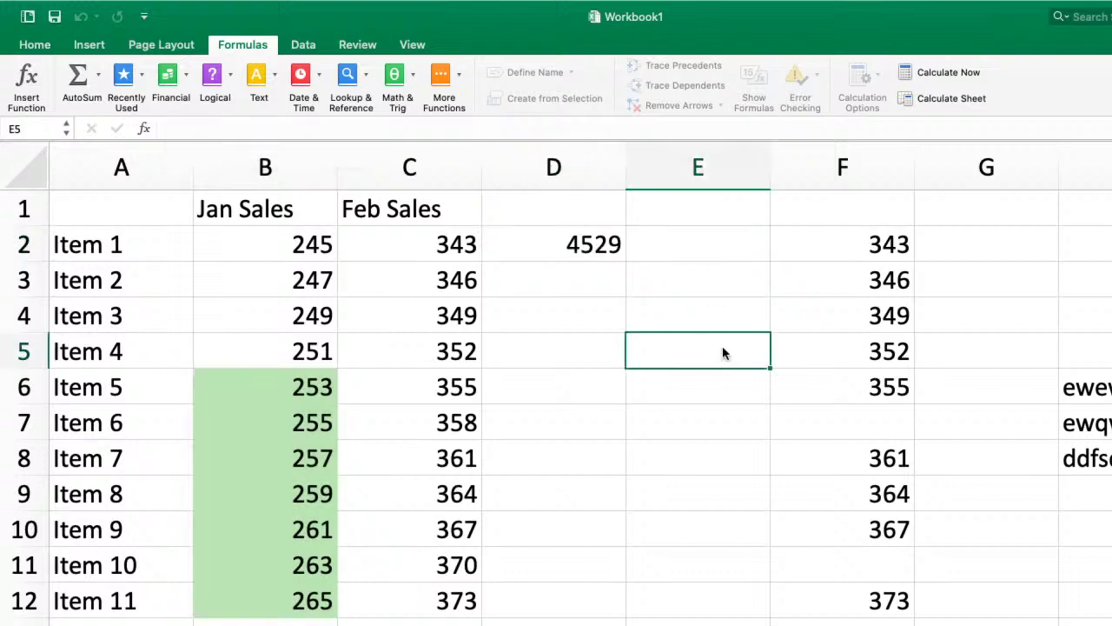
left_click(559, 242)
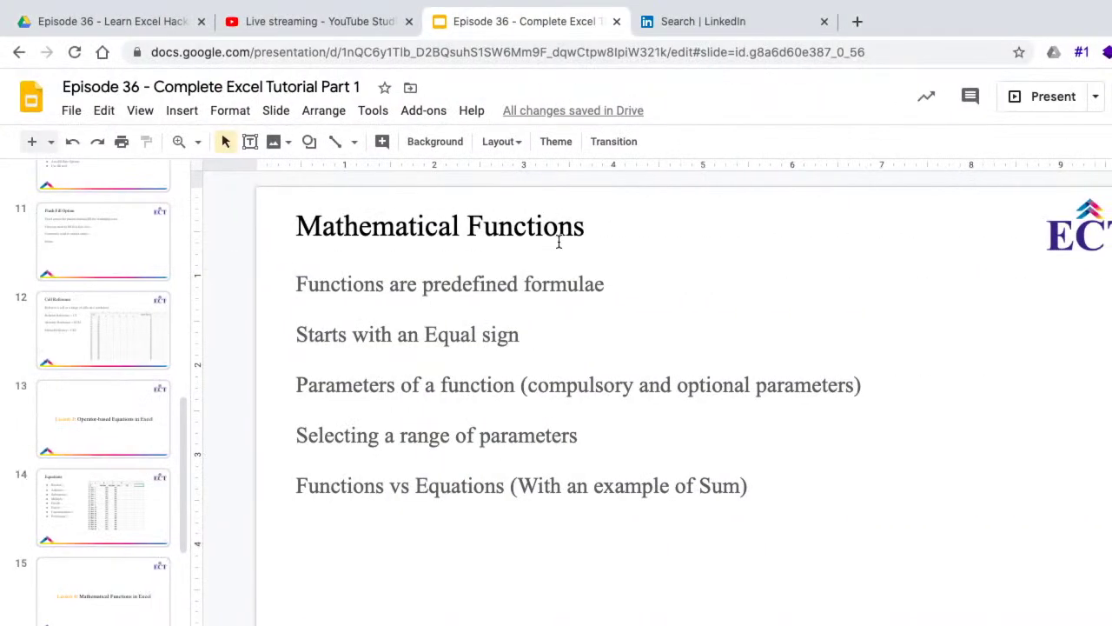
left_click(1061, 97)
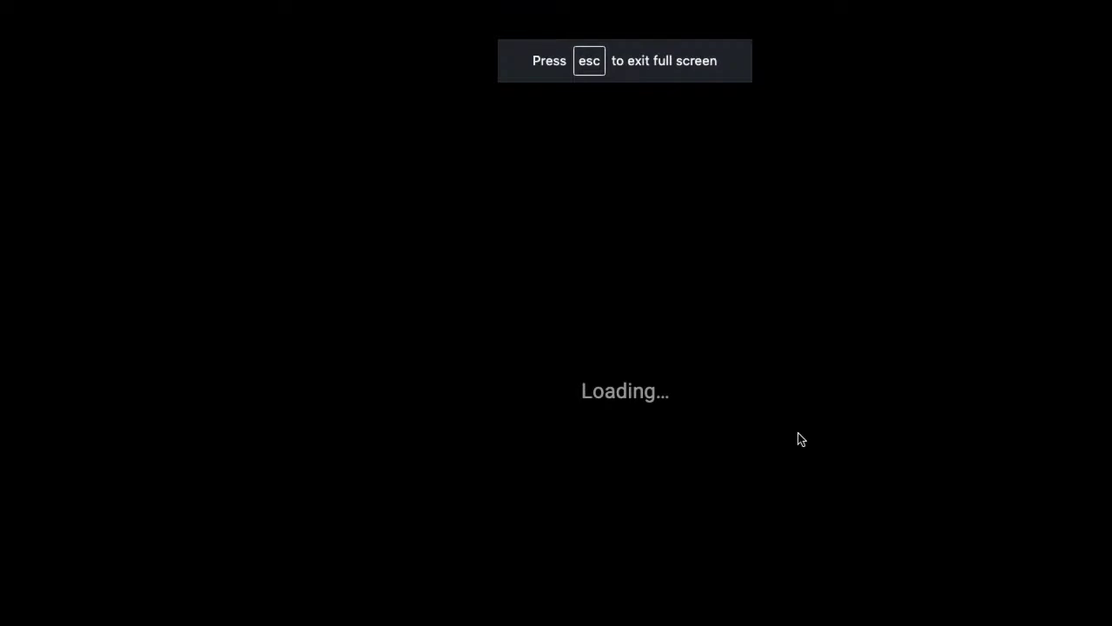
key("Right")
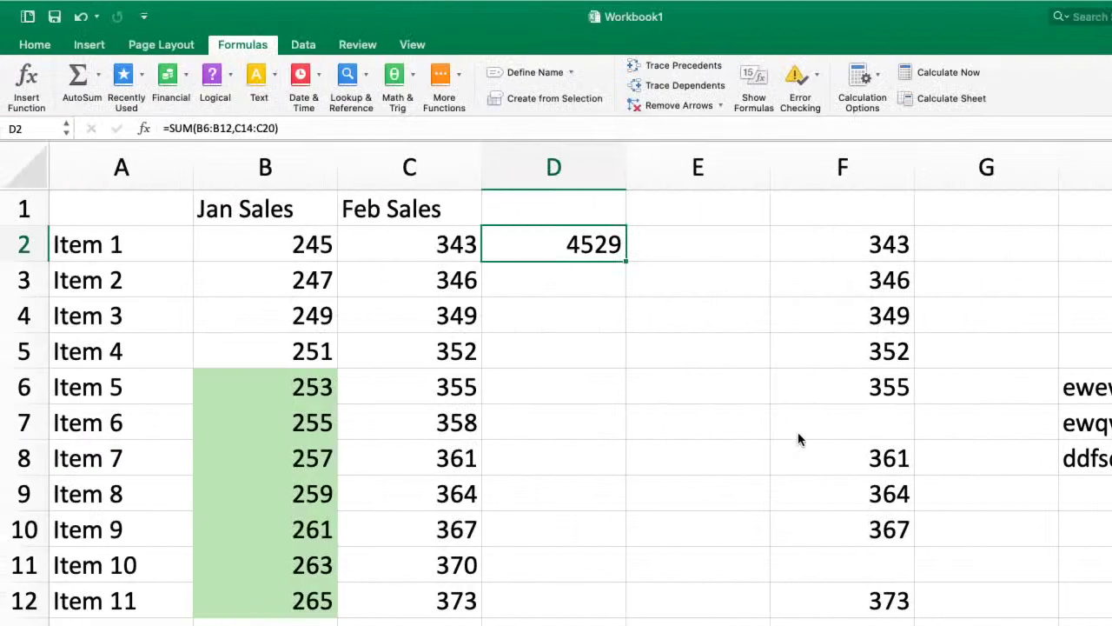
- Select B22 below the Jan Sales column and start an =AVERAGE formula
scroll(798, 432, "down", 5)
scroll(799, 439, "down", 5)
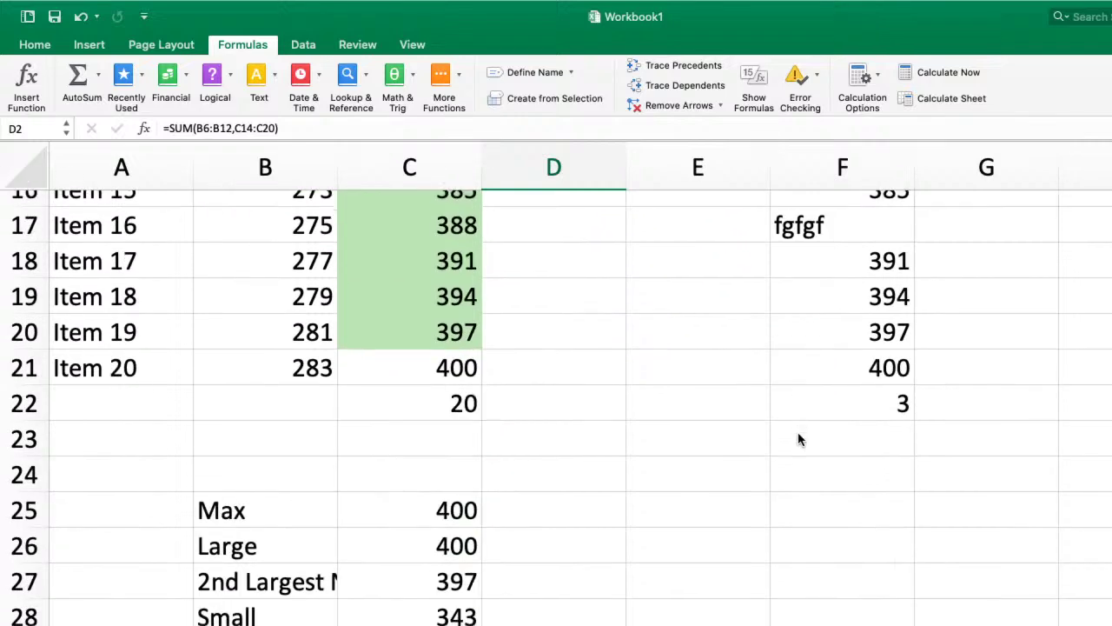
scroll(799, 439, "up", 3)
scroll(800, 439, "up", 5)
scroll(800, 439, "down", 4)
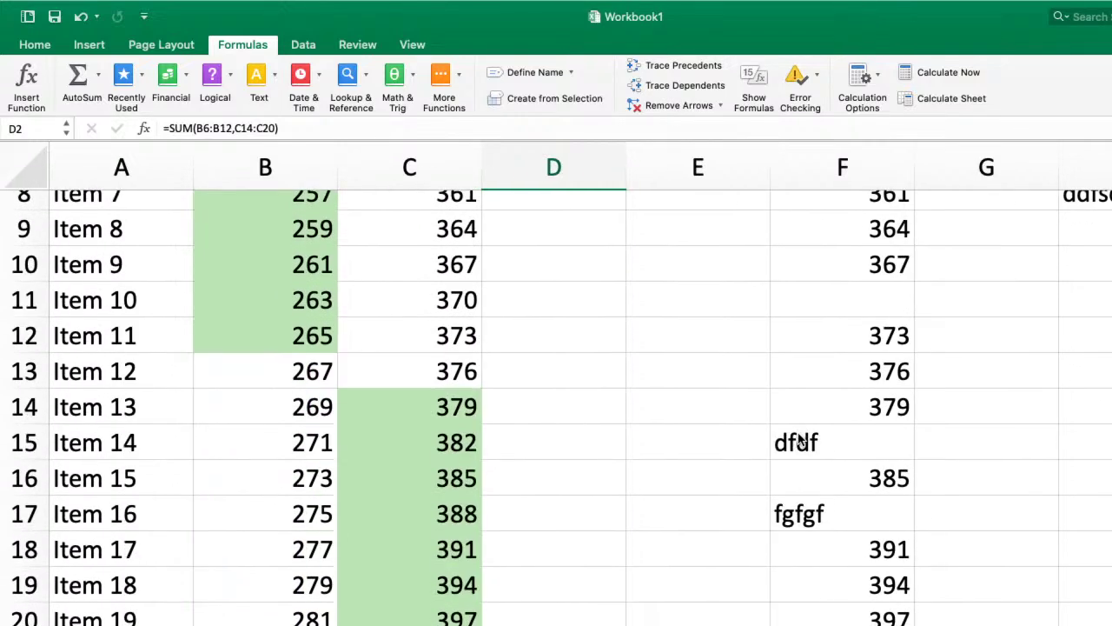
scroll(797, 467, "up", 5)
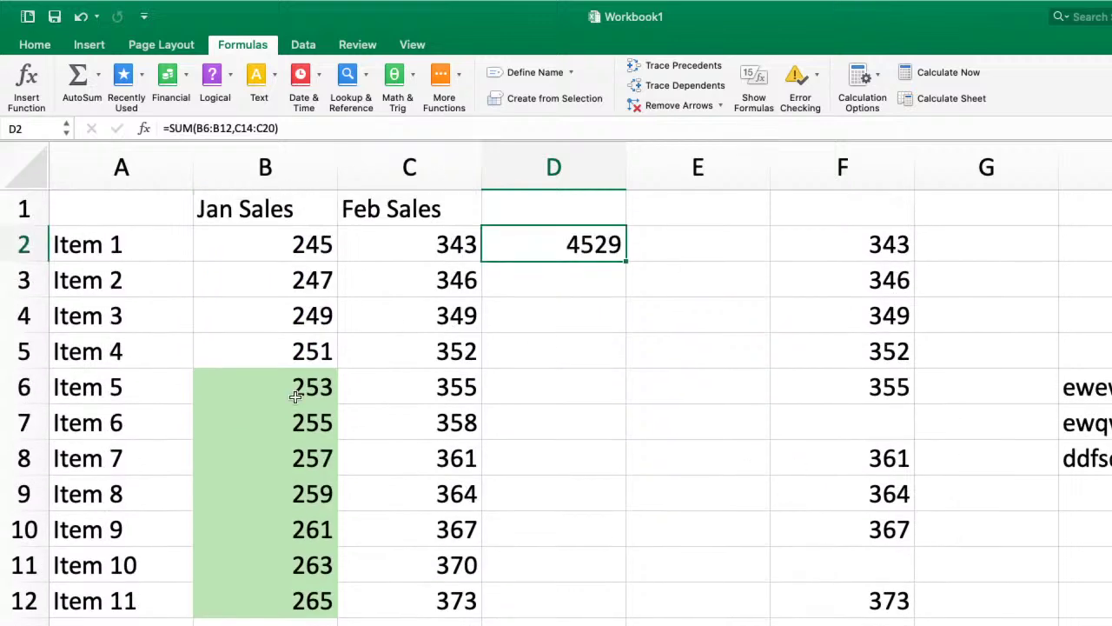
scroll(295, 397, "down", 5)
left_click(289, 618)
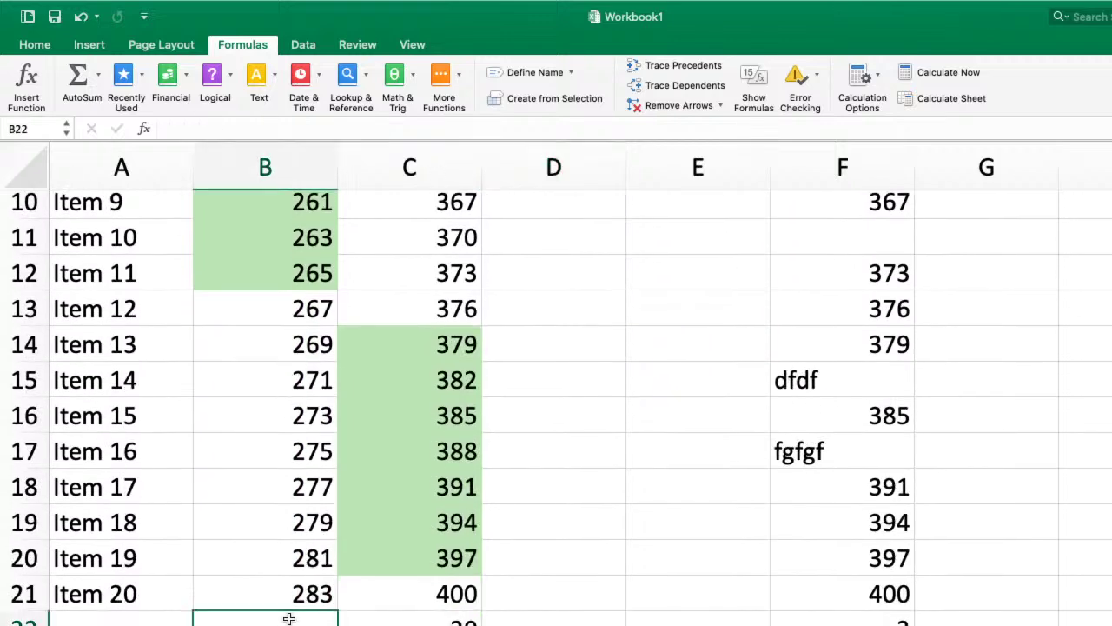
type("=")
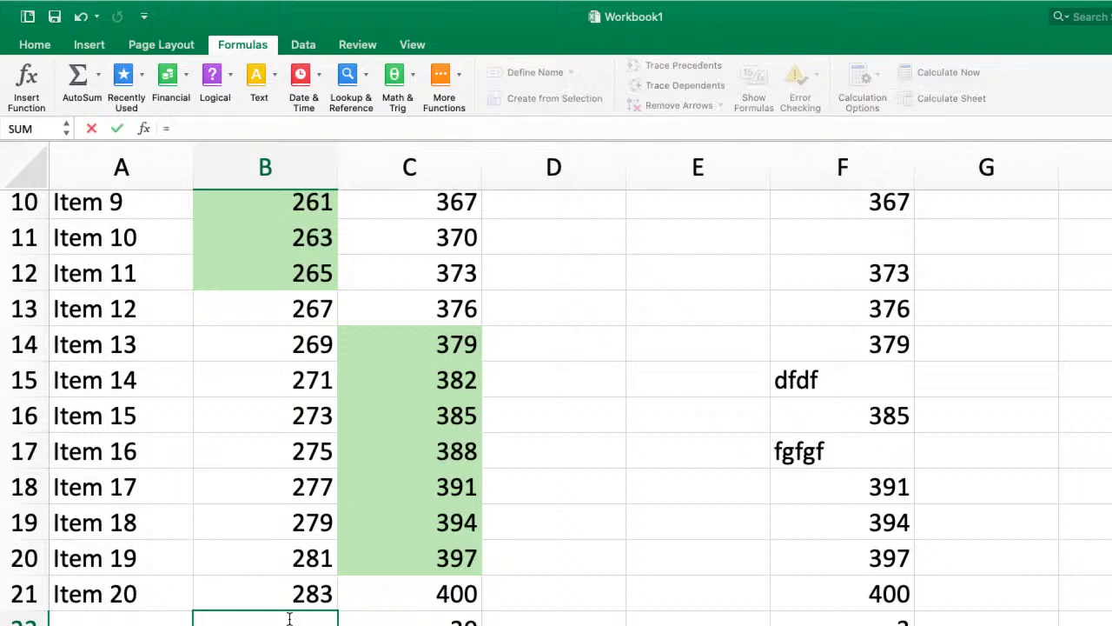
type("aver")
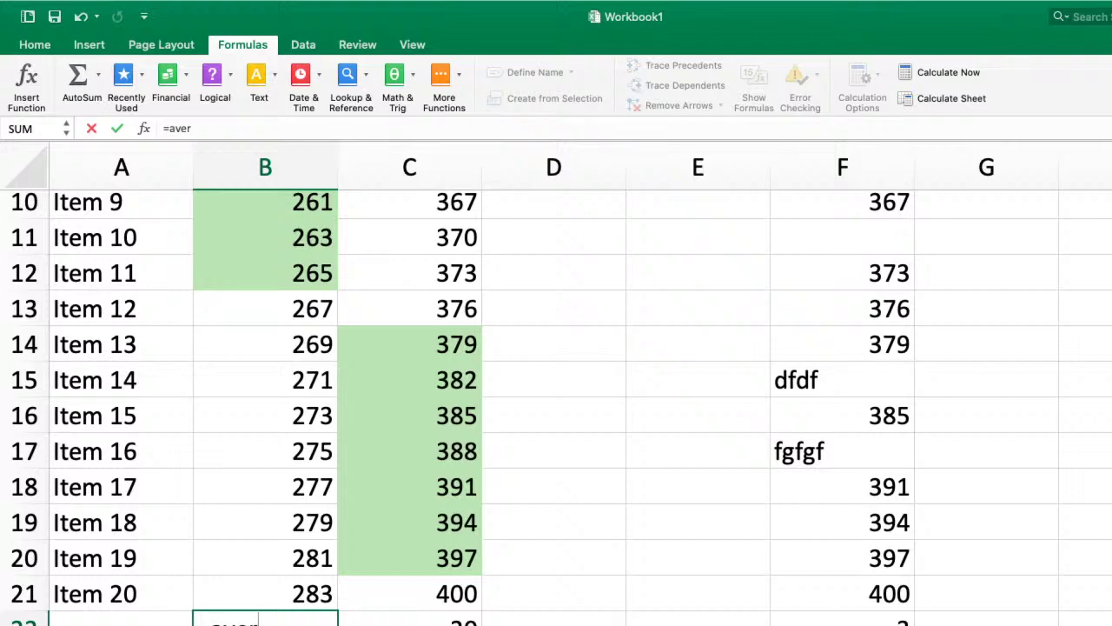
key("Tab")
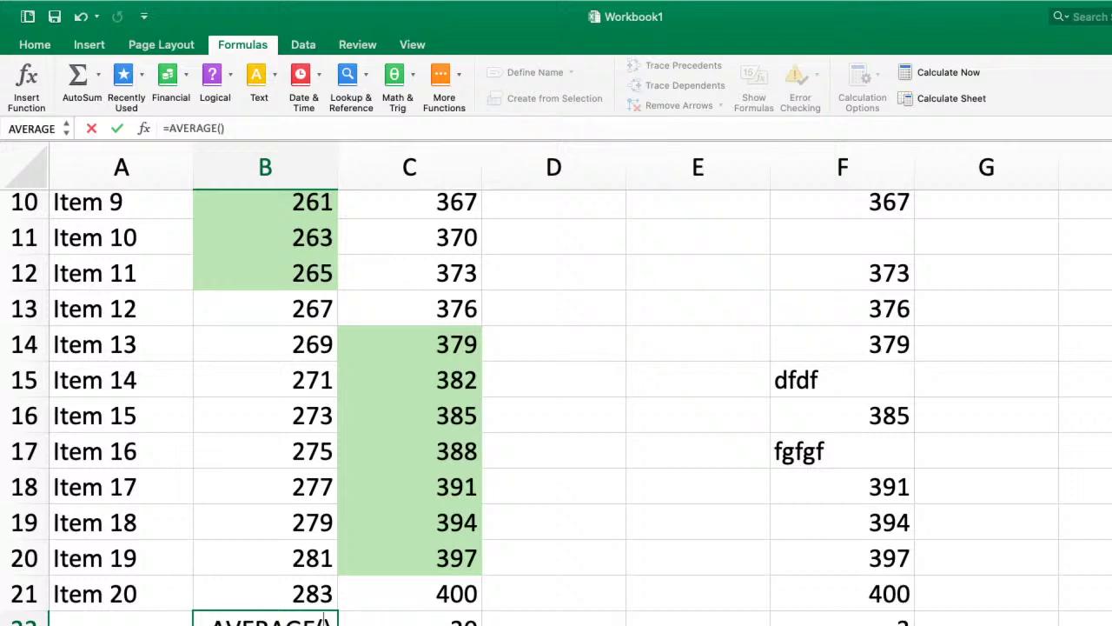
- Average the Jan Sales range B2:B21 in B22, giving 264
scroll(273, 362, "up", 5)
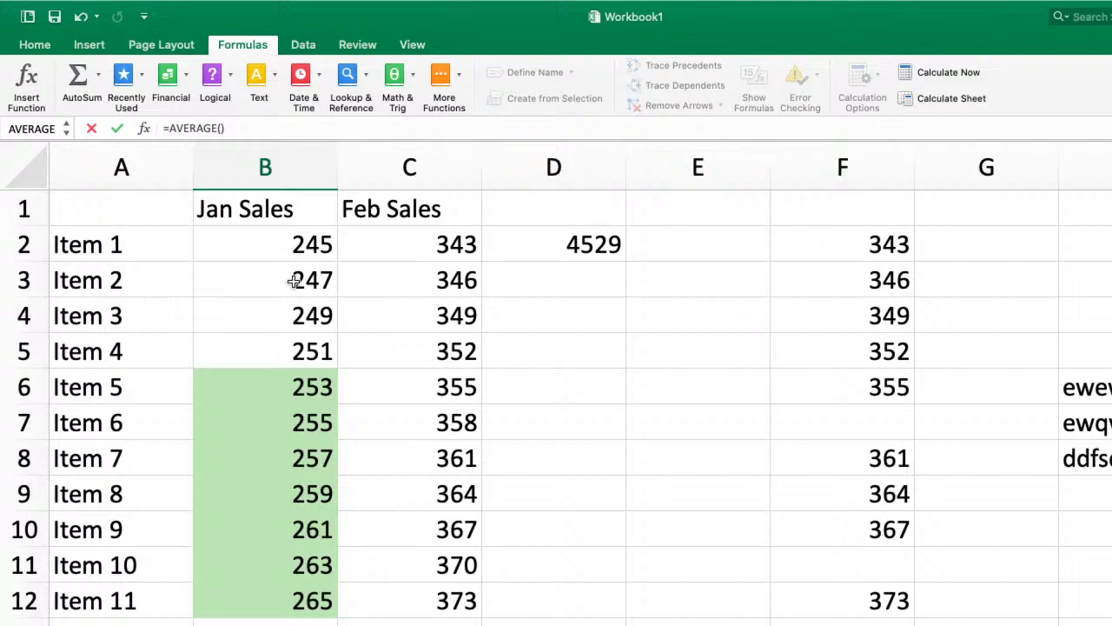
left_click(295, 241)
key("shift+Down")
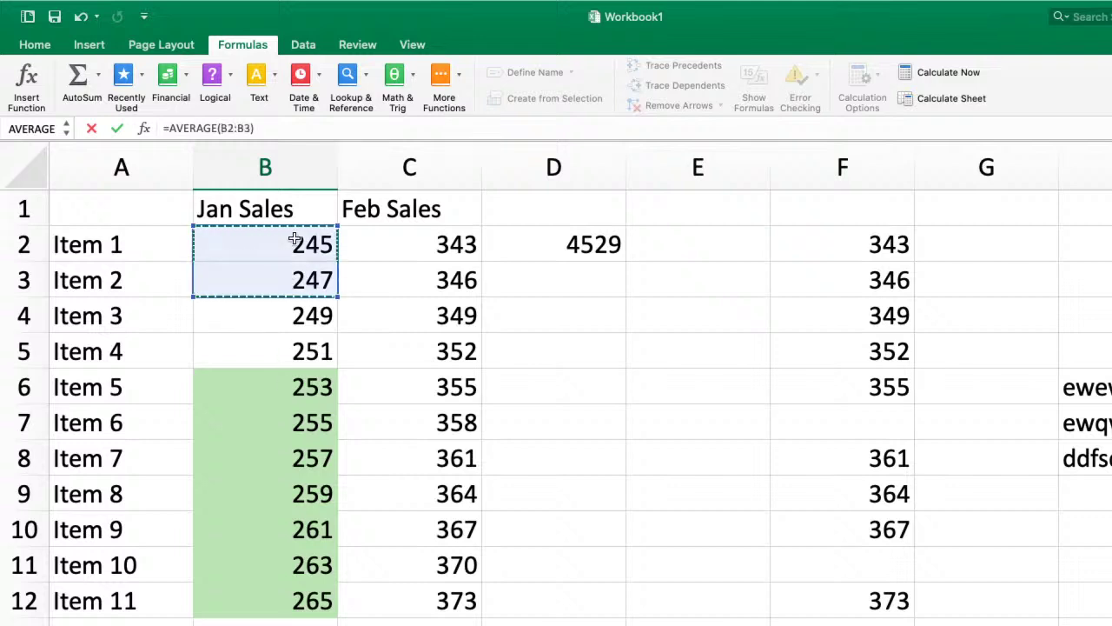
key("shift+Down")
key("shift+Down")
key("shift+Down")
key("shift+Down")
key("shift+Down")
key("shift+Down")
key("shift+Down")
key("shift+Down")
key("shift+Down")
key("shift+Down")
key("shift+Down")
key("shift+Down")
key("shift+Down")
key("shift+Down")
key("shift+Down")
key("shift+Down")
key("shift+Down")
key("shift+Down")
key("shift+Down")
key("shift+Down")
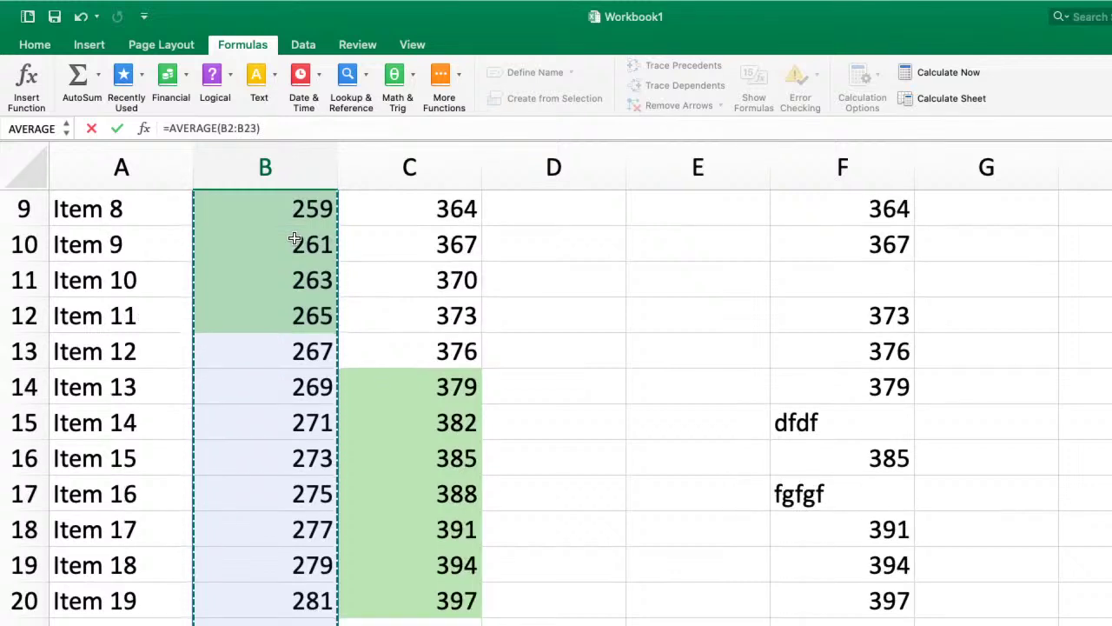
key("shift+Up")
key("shift+Up")
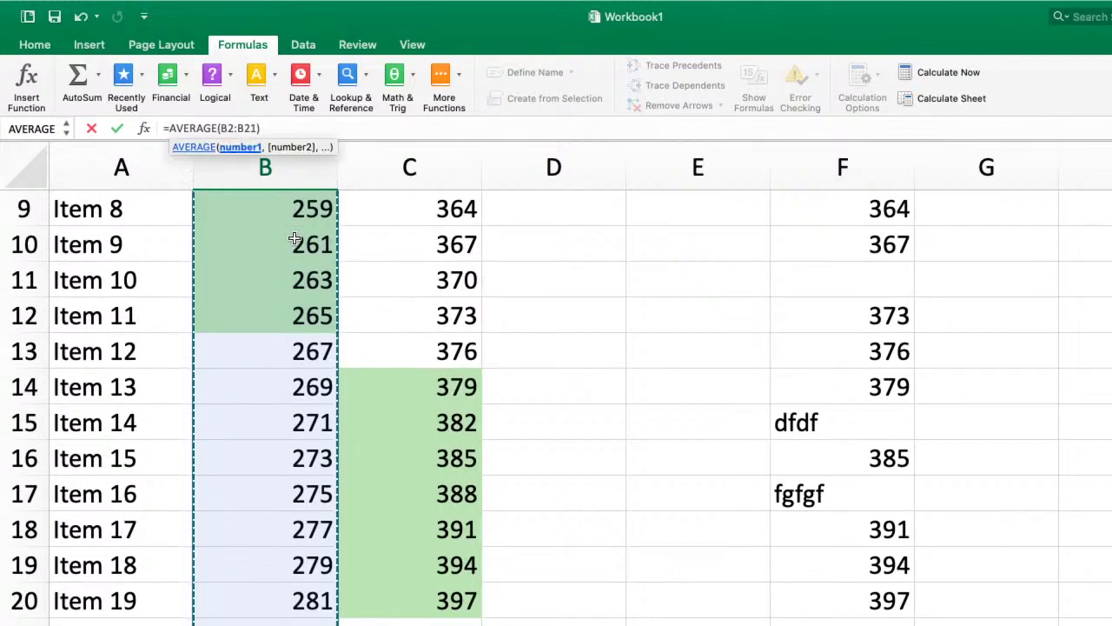
key("Return")
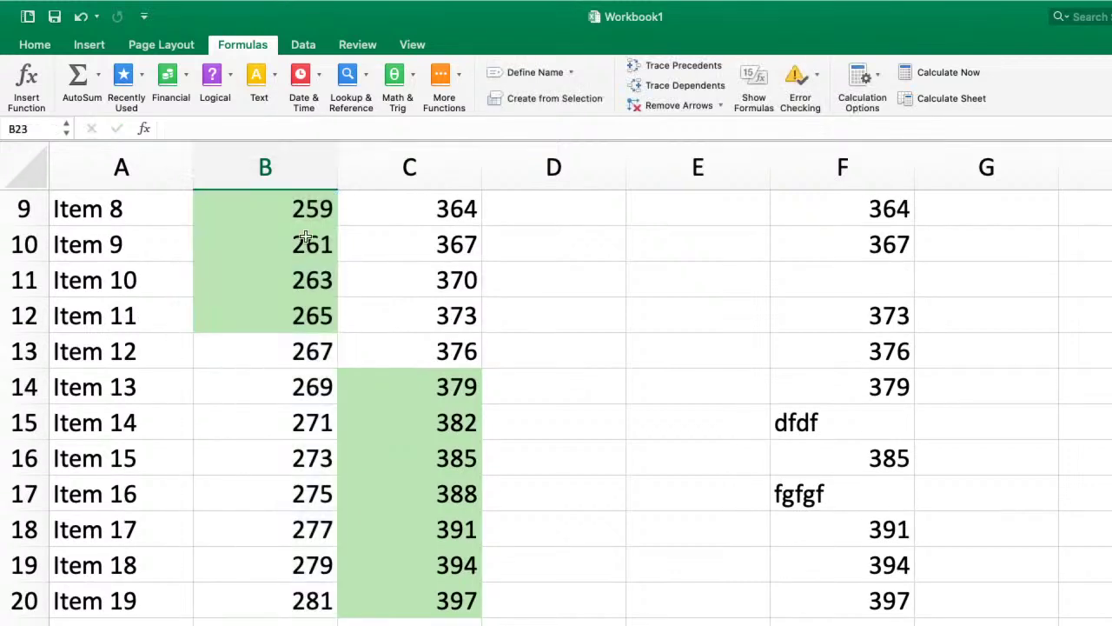
scroll(486, 408, "down", 5)
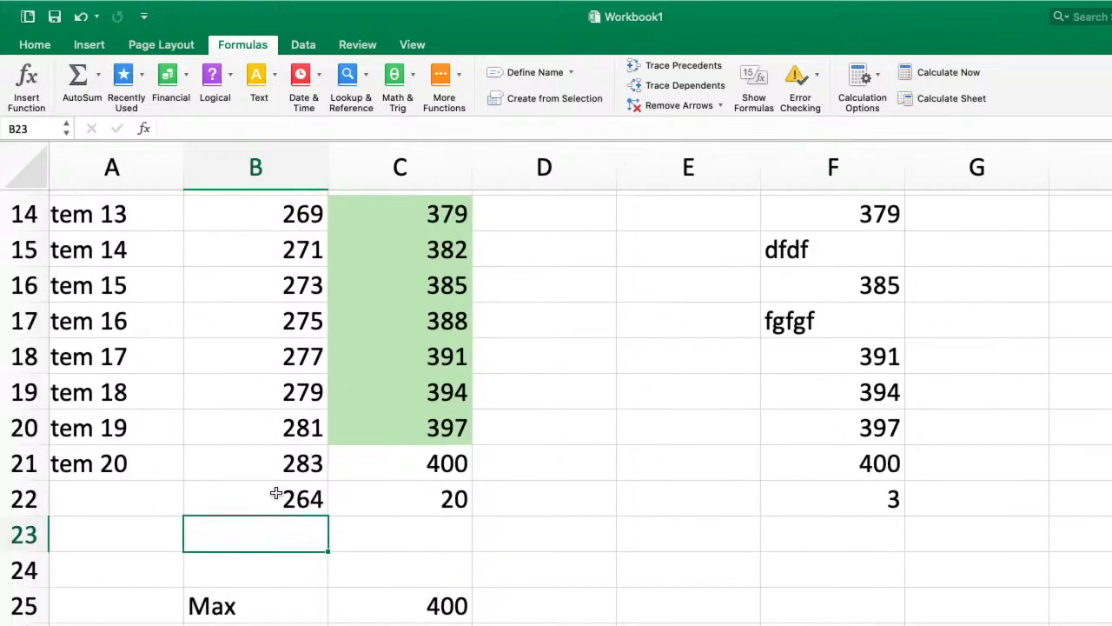
left_click(275, 494)
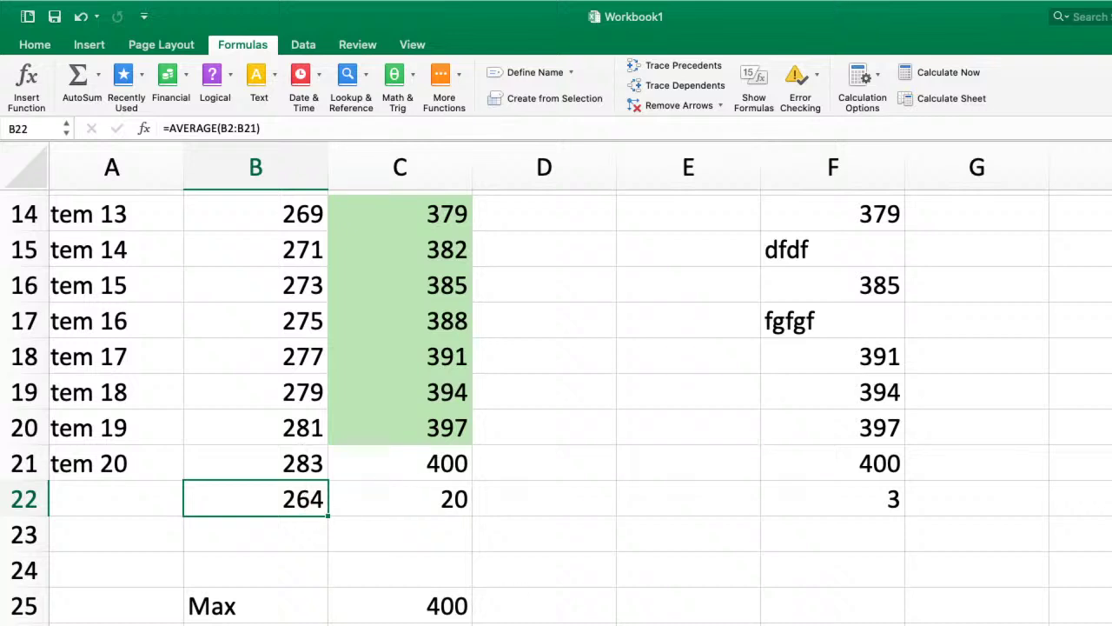
scroll(557, 382, "down", 2)
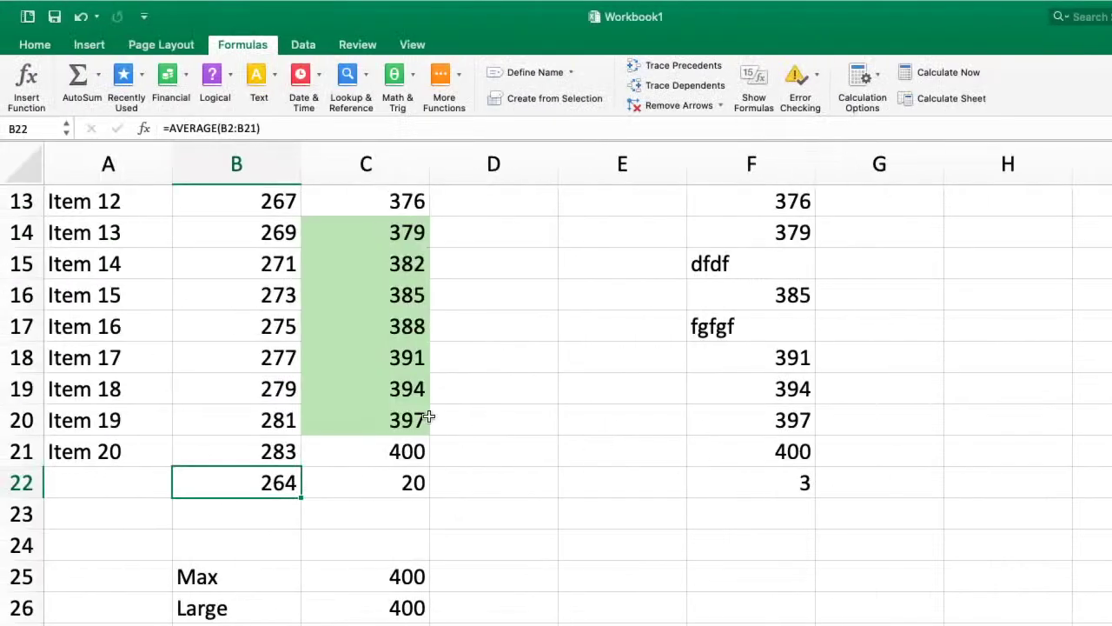
scroll(430, 418, "up", 4)
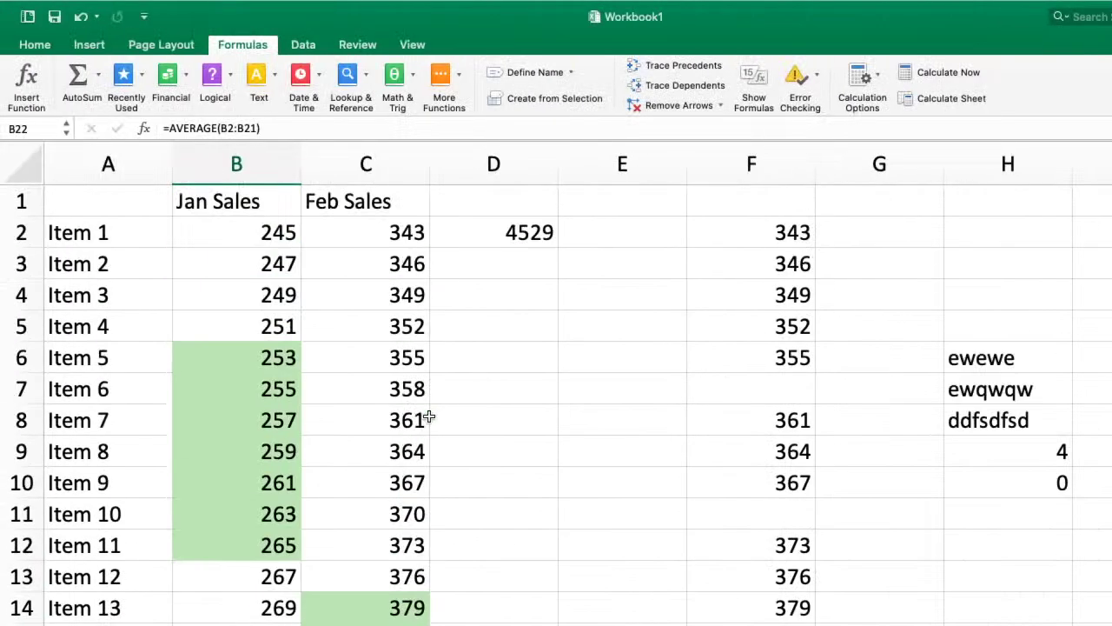
- Remove the green fill from Feb Sales cells C14:C20 using No Fill
scroll(430, 418, "down", 1)
scroll(429, 418, "up", 1)
scroll(429, 418, "down", 1)
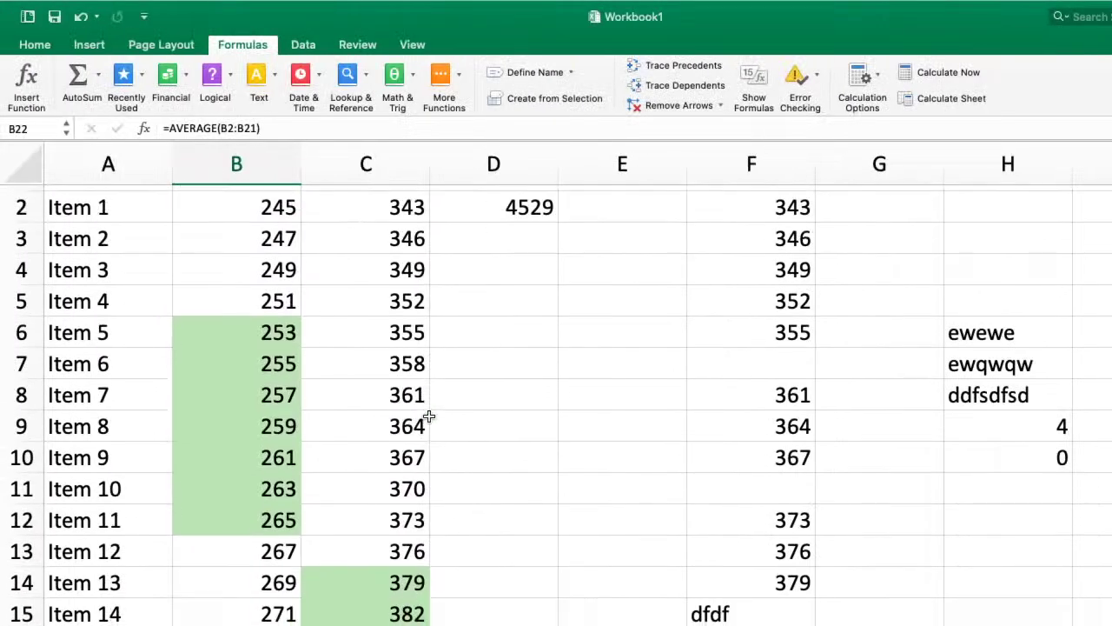
scroll(391, 478, "down", 3)
left_click(396, 483)
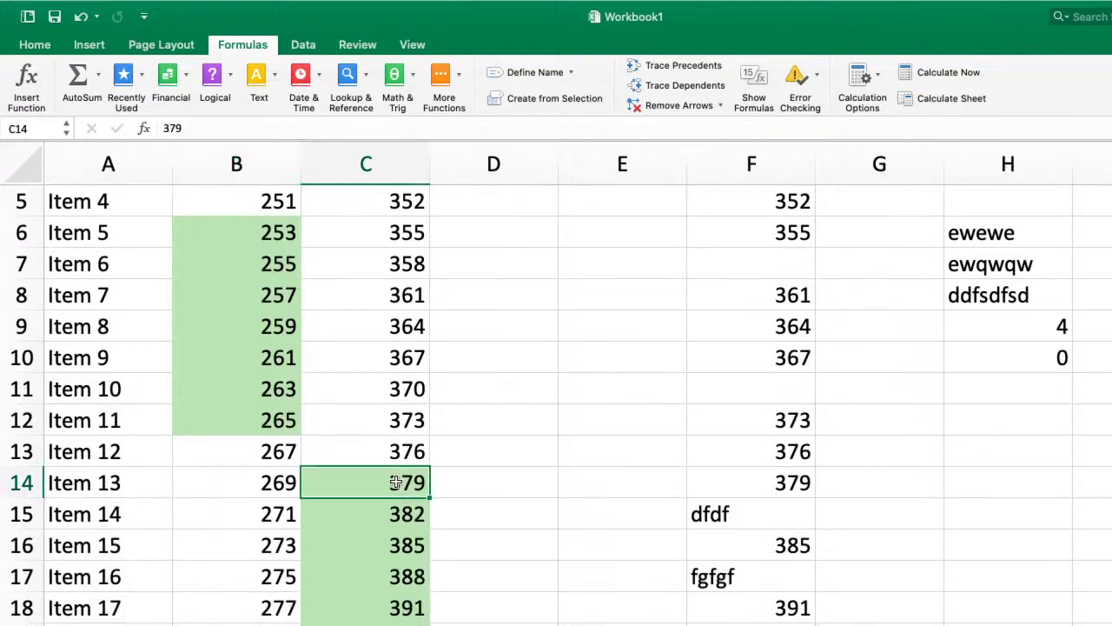
key("shift+Down")
key("shift+Down")
key("shift+Down")
key("shift+Down")
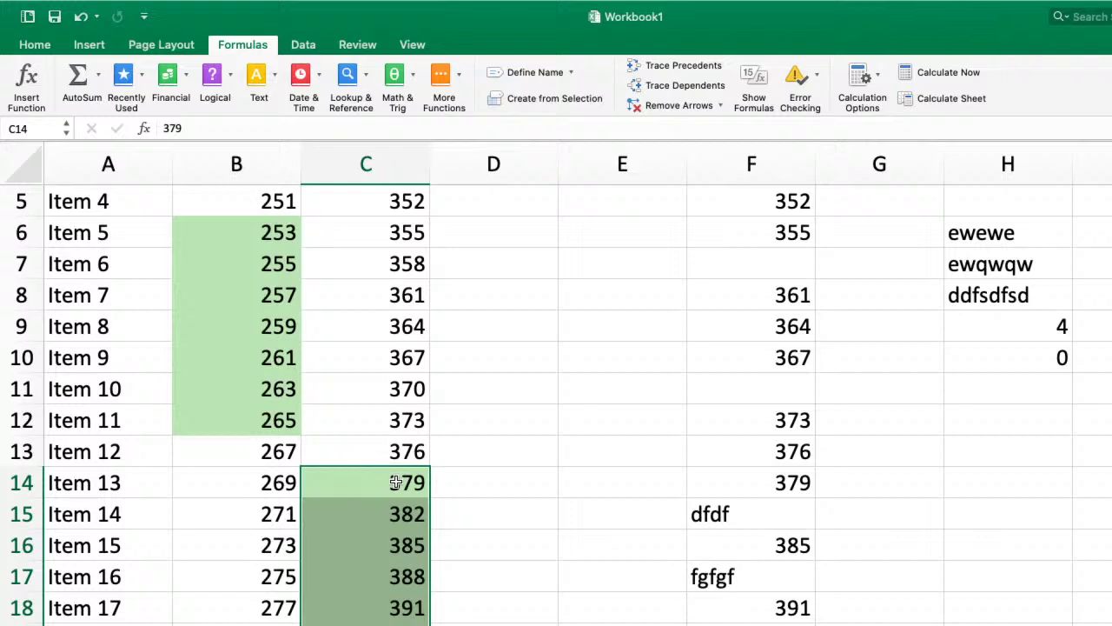
left_click(33, 45)
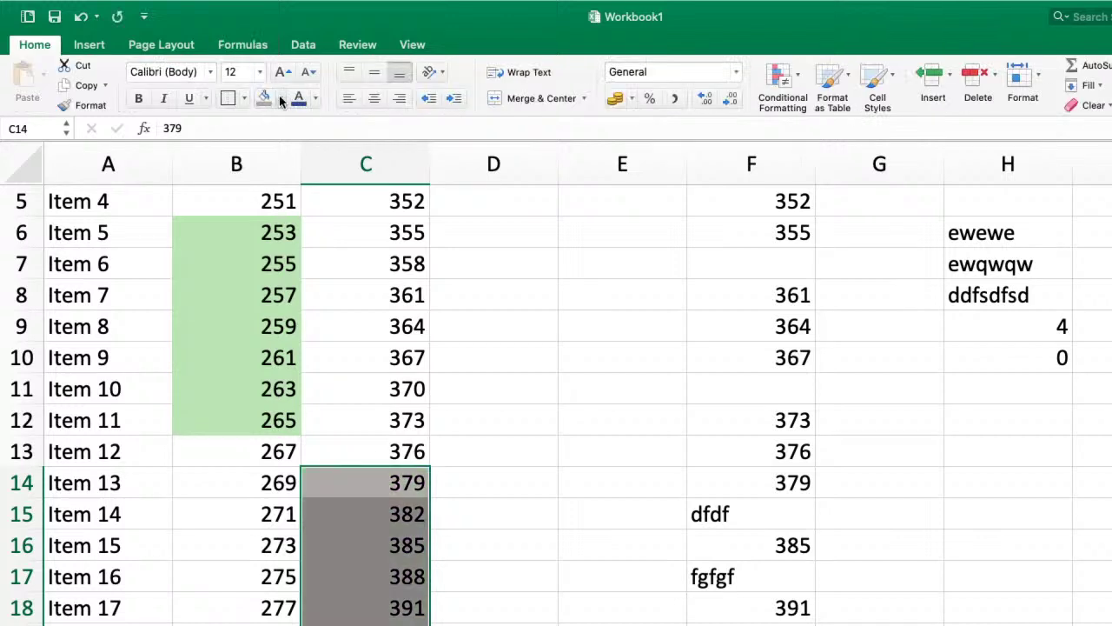
left_click(280, 99)
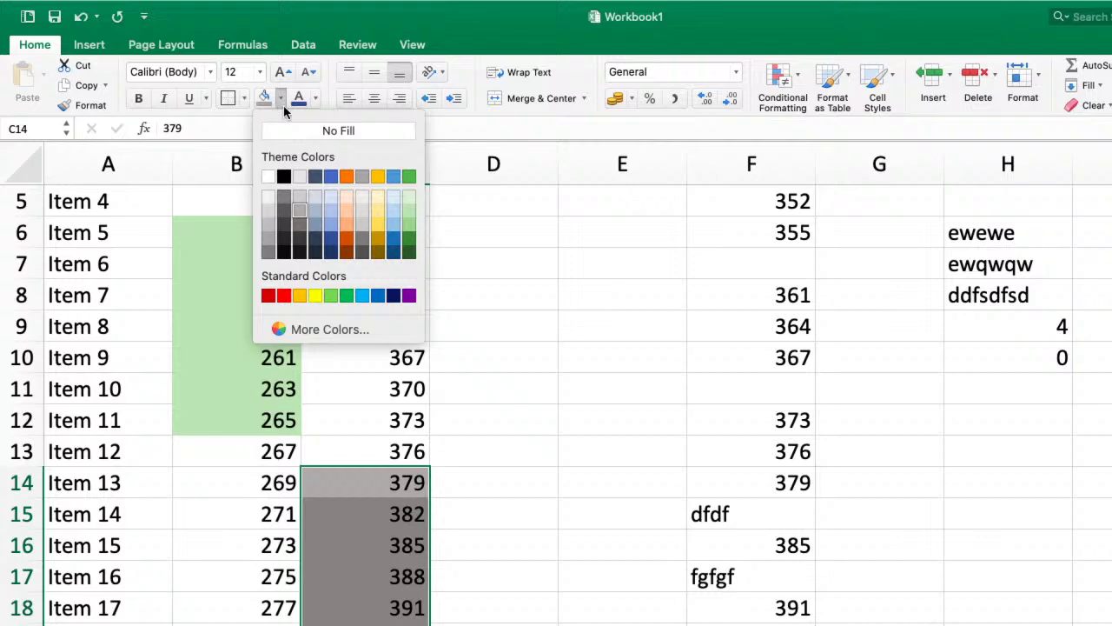
scroll(405, 339, "down", 5)
left_click(403, 345)
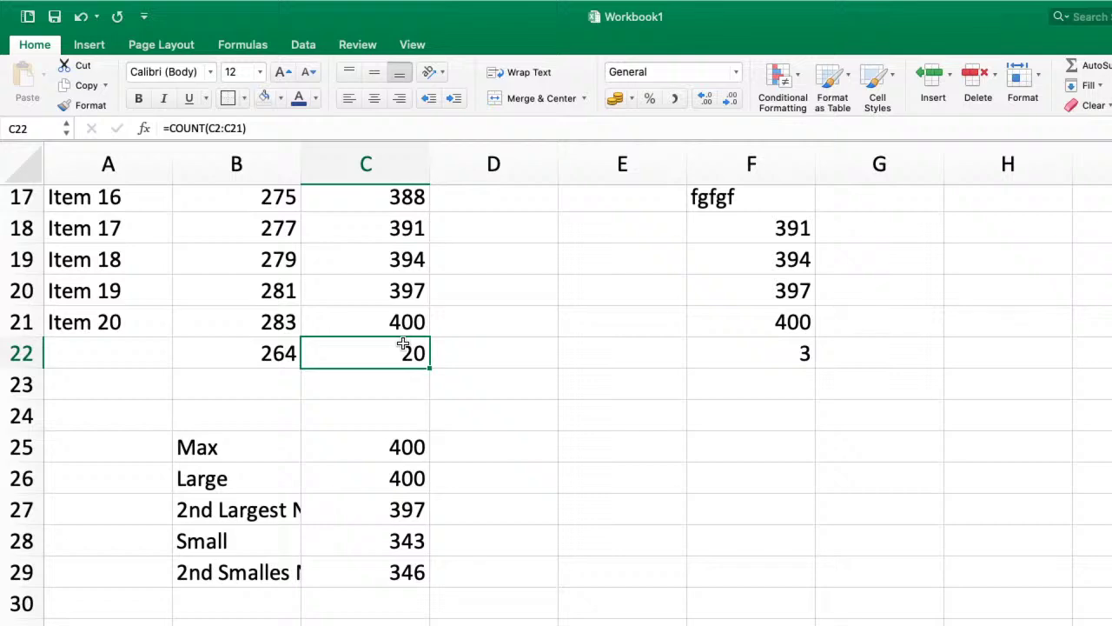
scroll(403, 345, "up", 6)
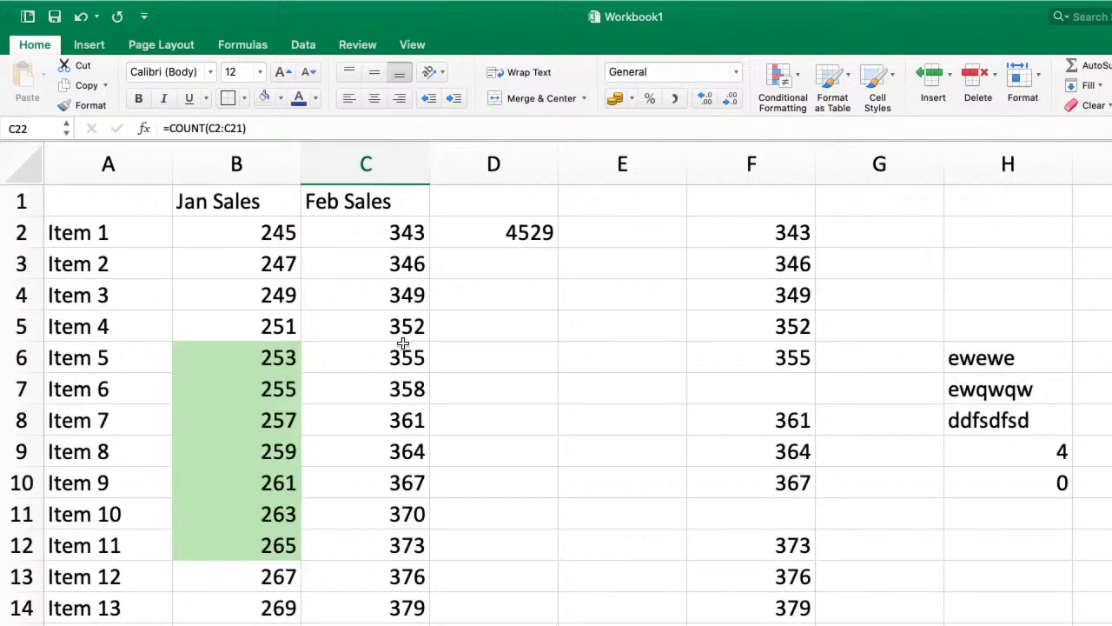
scroll(404, 343, "down", 4)
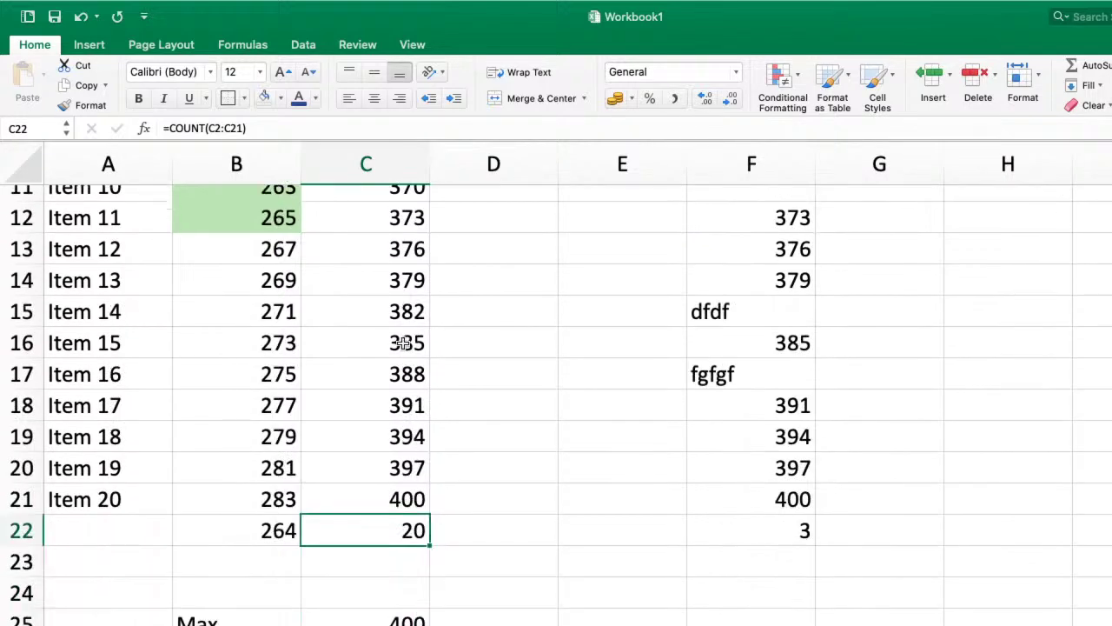
- Enter a COUNT formula in C22 over the Feb Sales column
scroll(403, 344, "down", 2)
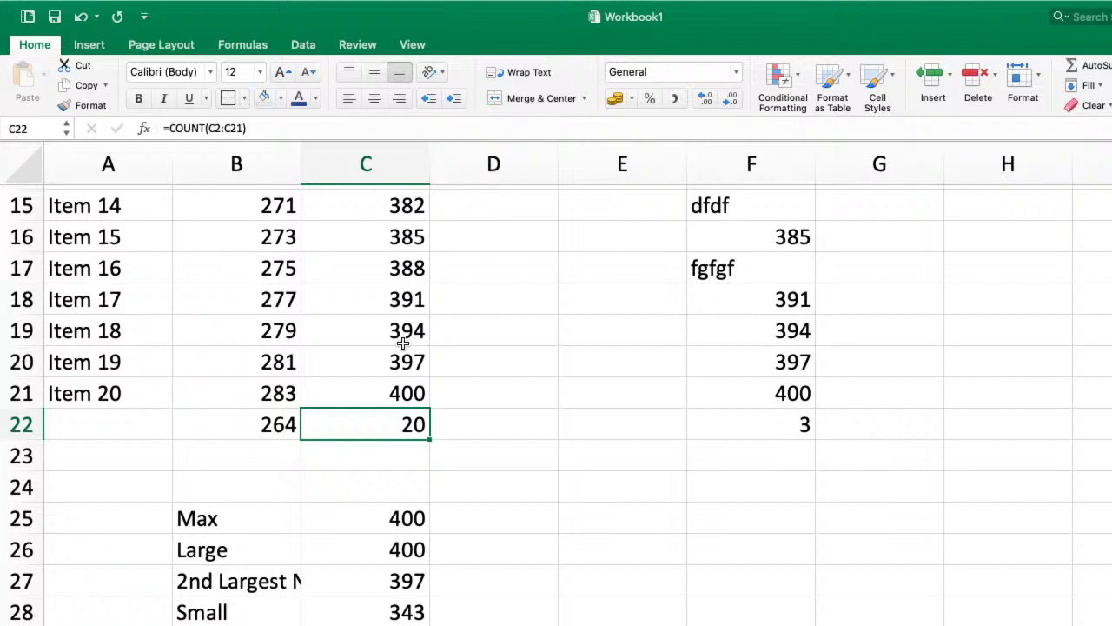
type("-")
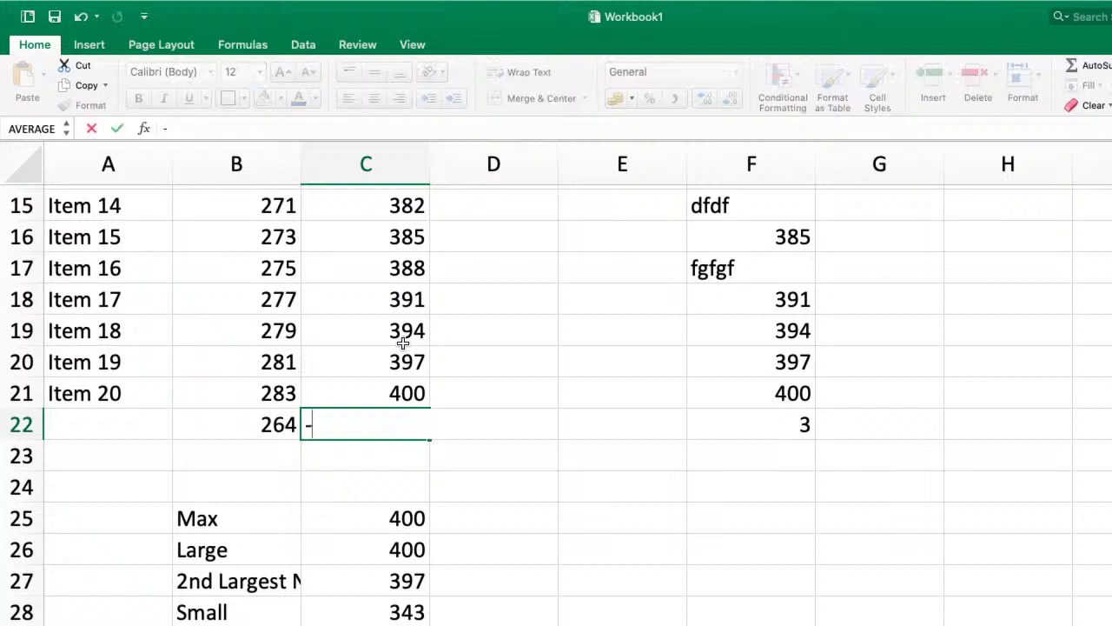
type("count")
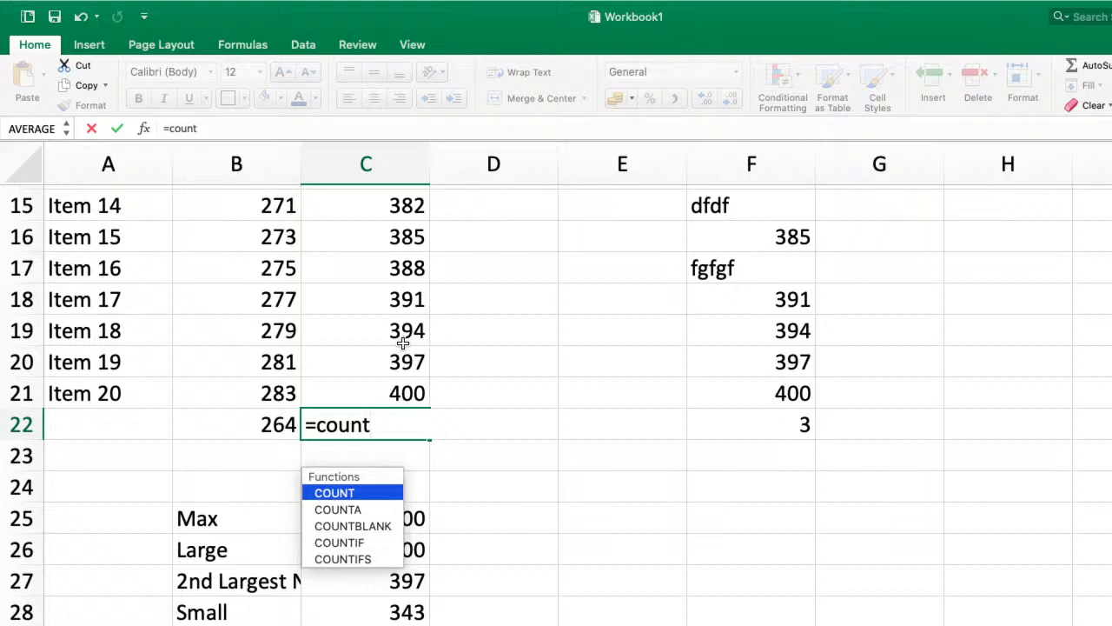
key("Tab")
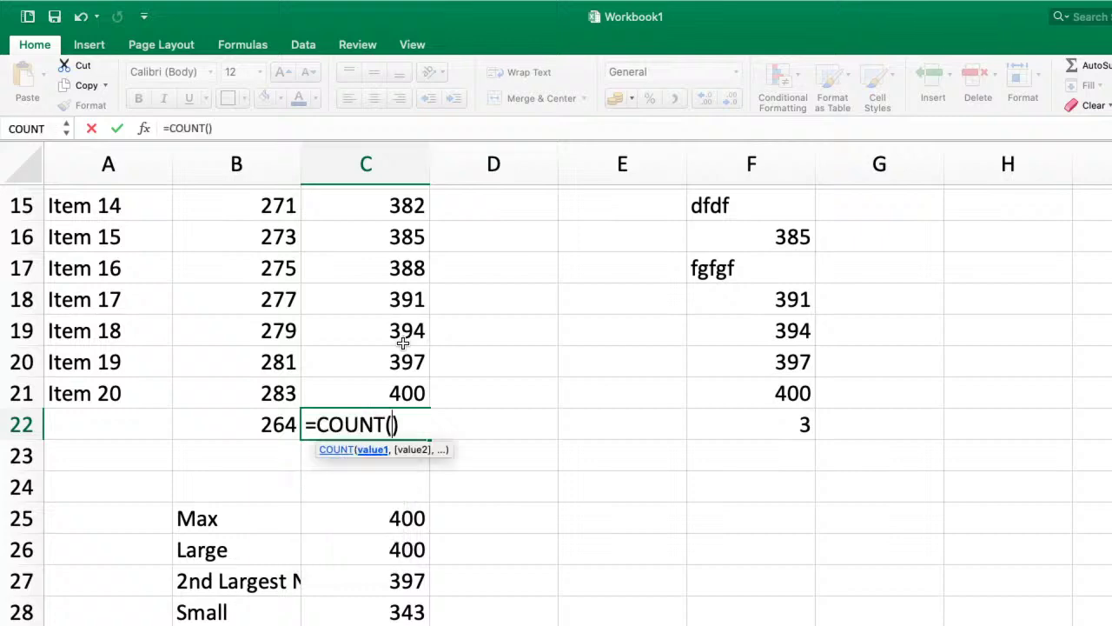
scroll(403, 344, "up", 5)
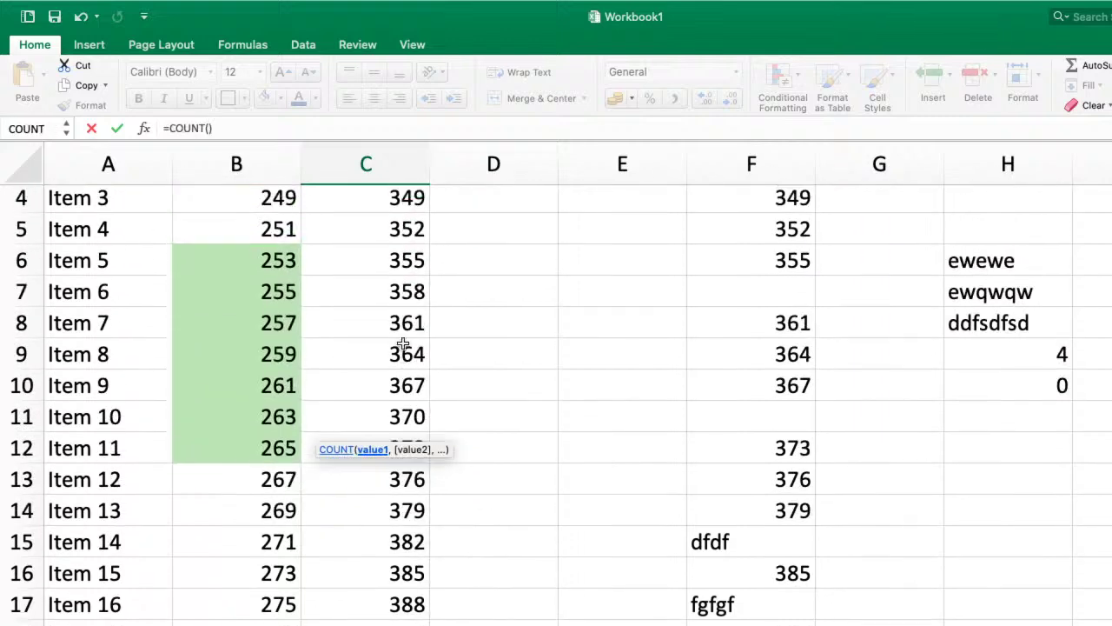
scroll(404, 343, "up", 1)
left_click_drag(374, 233, 374, 625)
key("Return")
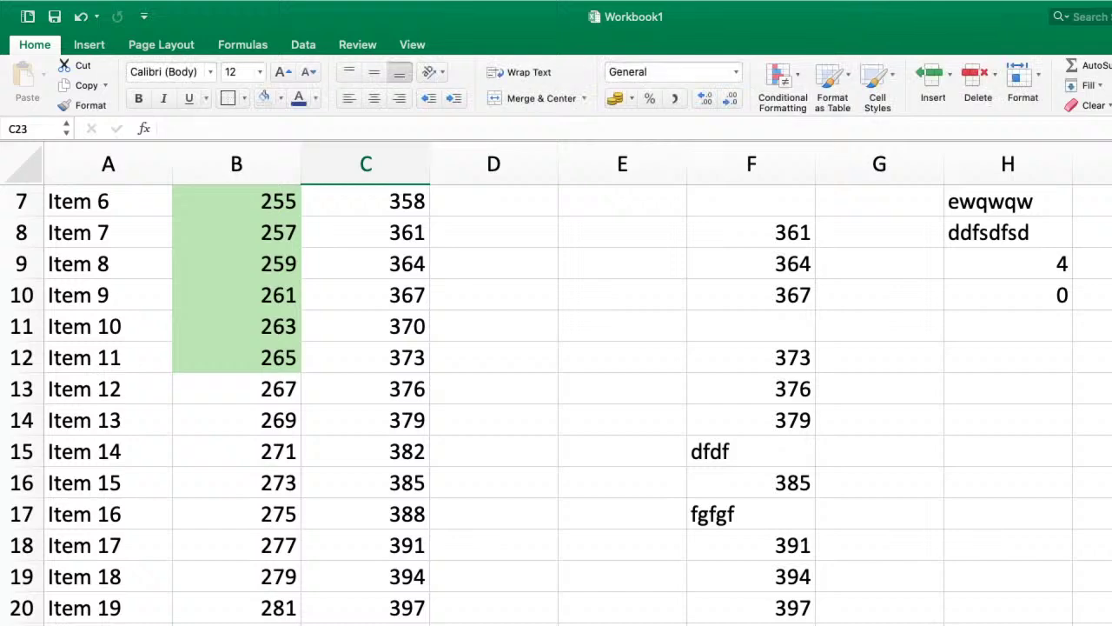
- Rebuild the C22 COUNT formula with its range reselected as C2:C21
scroll(405, 561, "down", 2)
double_click(405, 562)
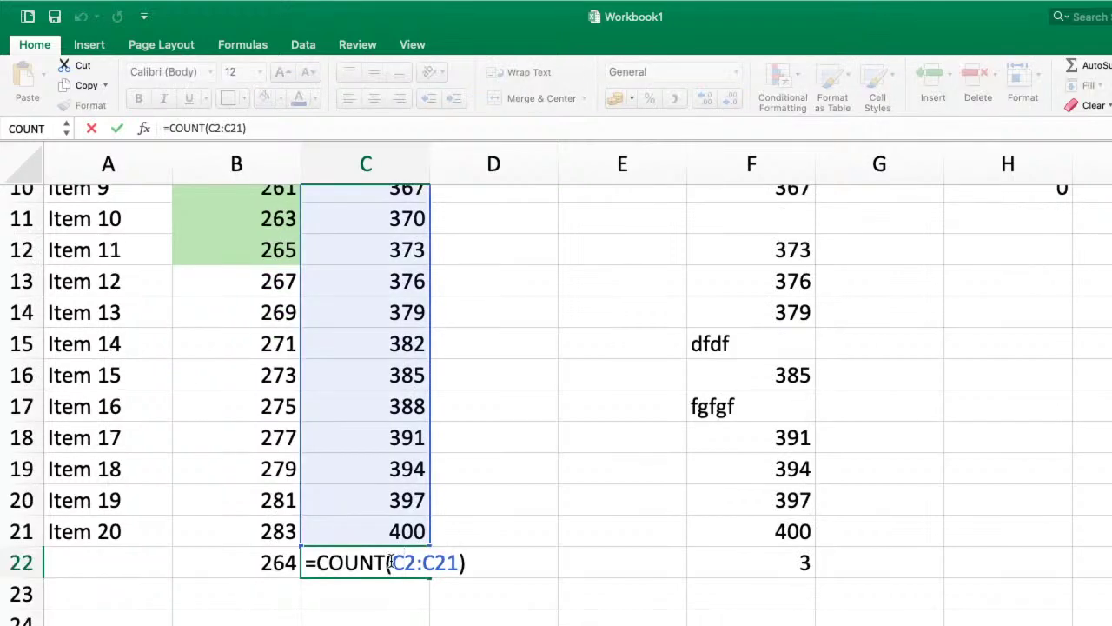
left_click_drag(392, 562, 458, 562)
key("BackSpace")
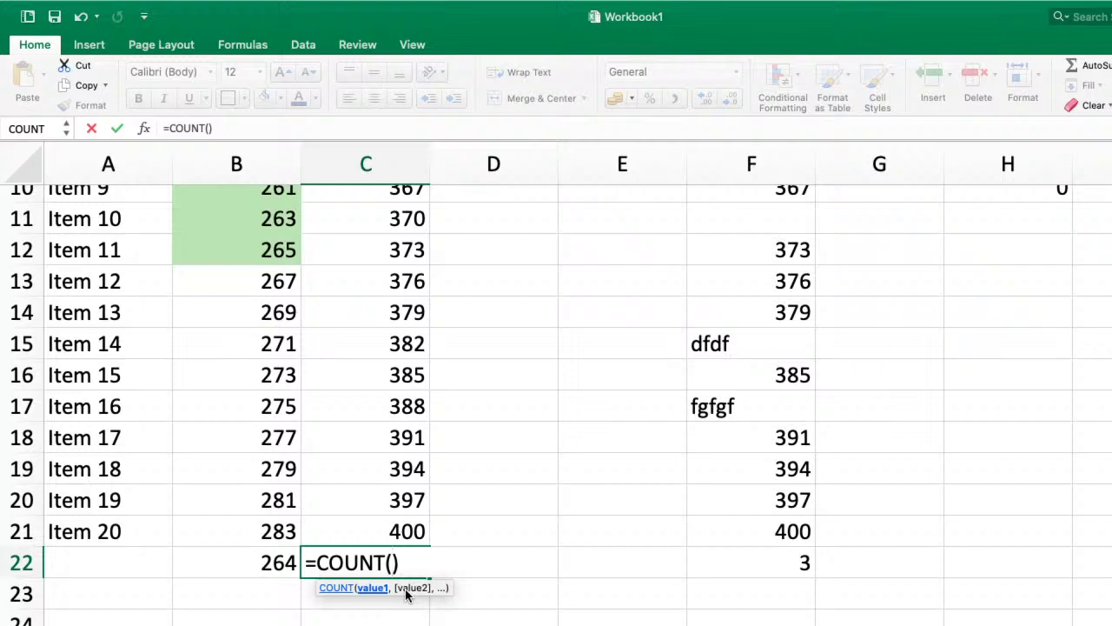
scroll(395, 417, "up", 5)
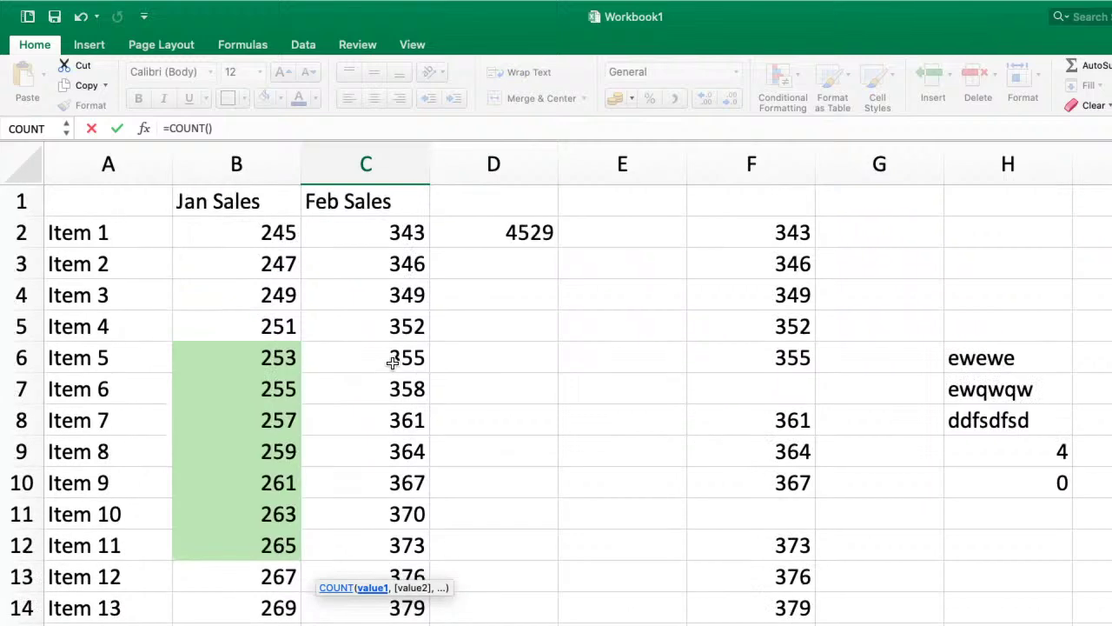
left_click_drag(399, 242, 403, 622)
key("Return")
scroll(392, 521, "up", 5)
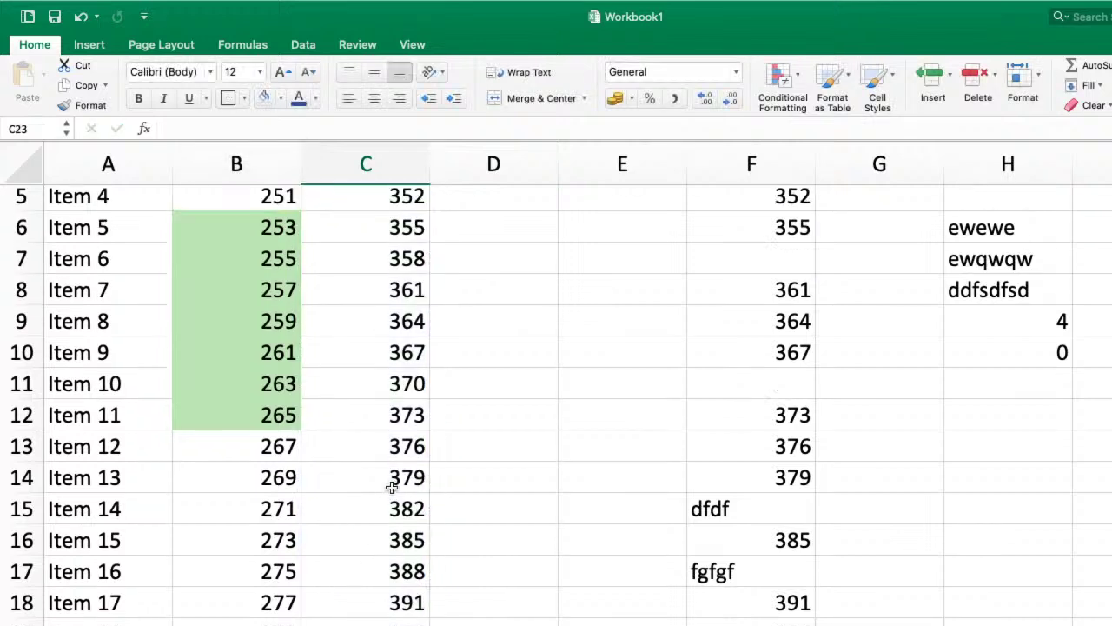
- Enter text bcd, wed and c in C6, C9 and C11, and clear C13
left_click(407, 340)
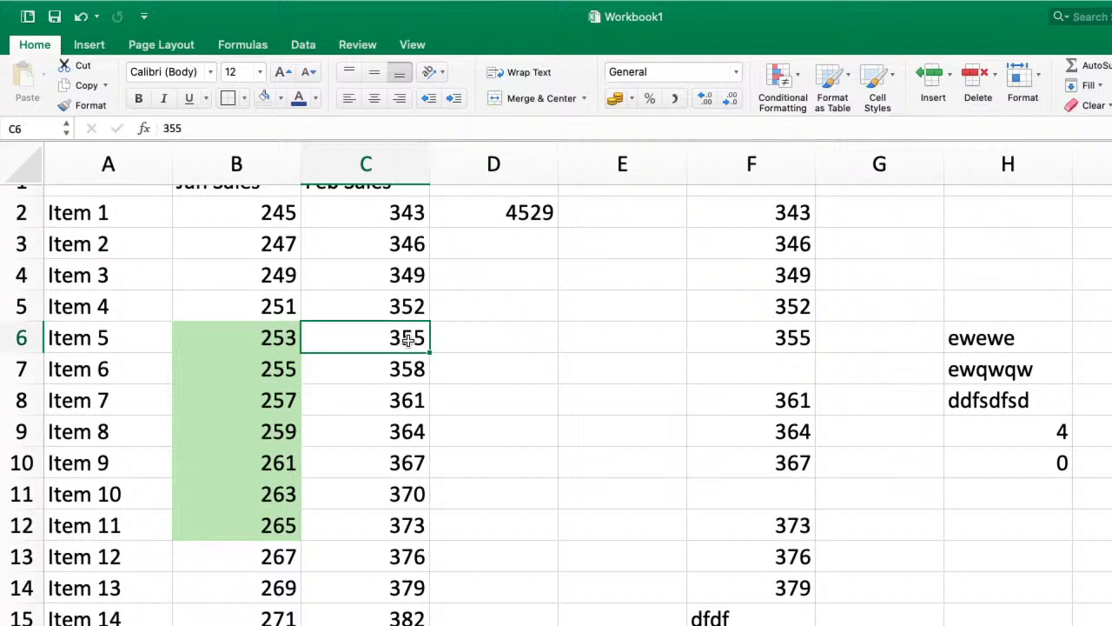
type("bc")
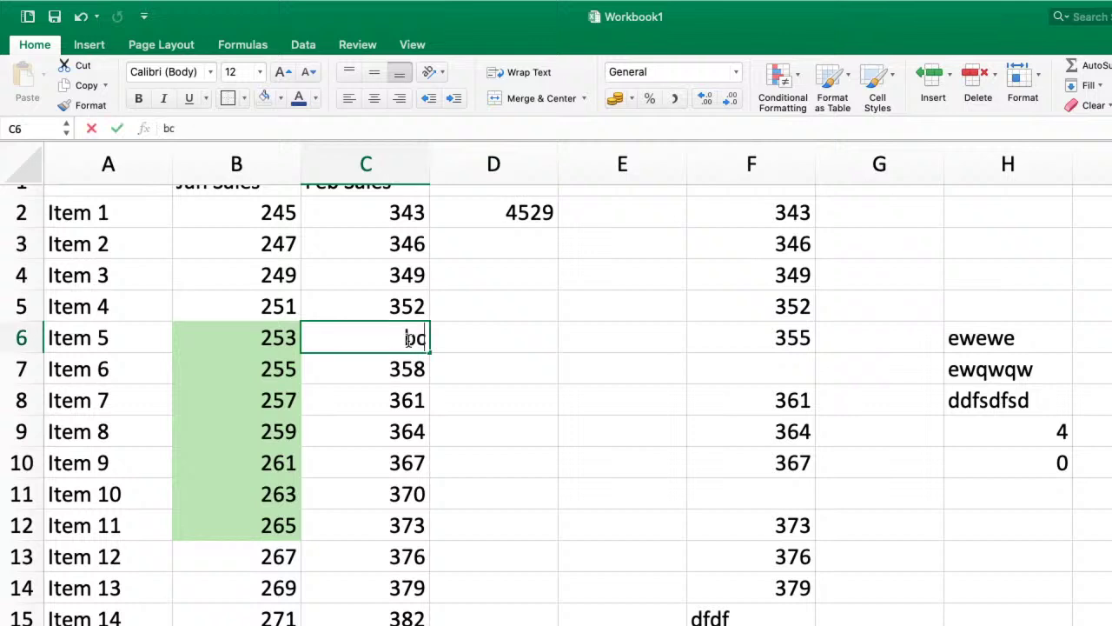
type("d")
key("Down")
key("Down")
key("Down")
type("wed")
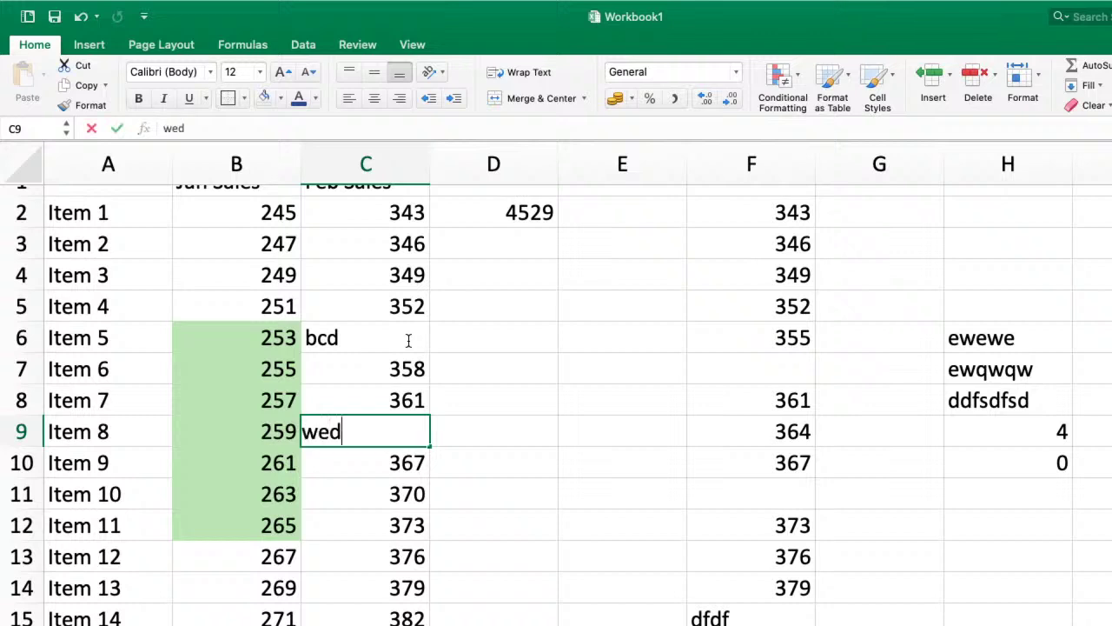
key("Return")
key("Return")
type("c")
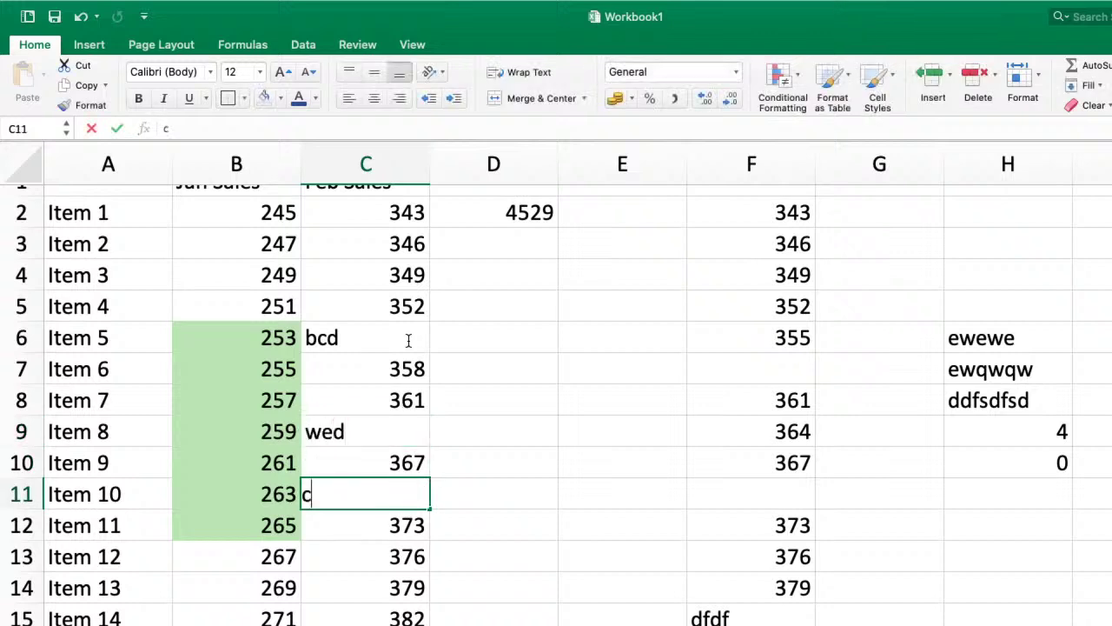
key("Return")
key("Return")
key("BackSpace")
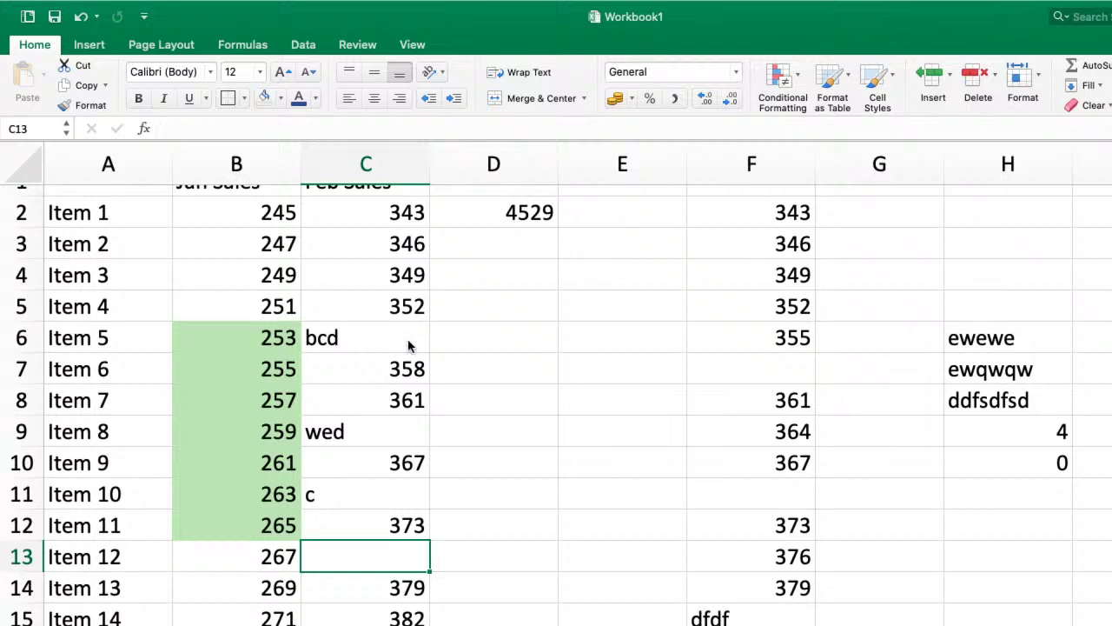
key("Return")
key("Return")
key("Return")
key("Return")
key("Return")
key("Return")
key("Return")
key("Return")
key("Return")
key("Return")
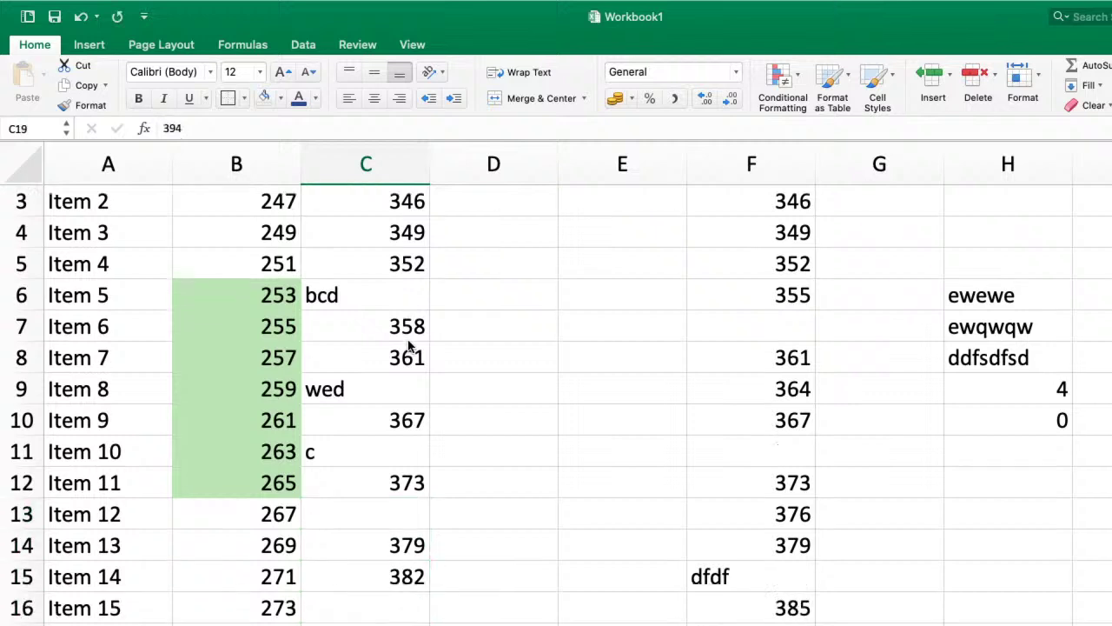
- Check that the COUNT result in C22 now reads 15
key("Up")
key("Up")
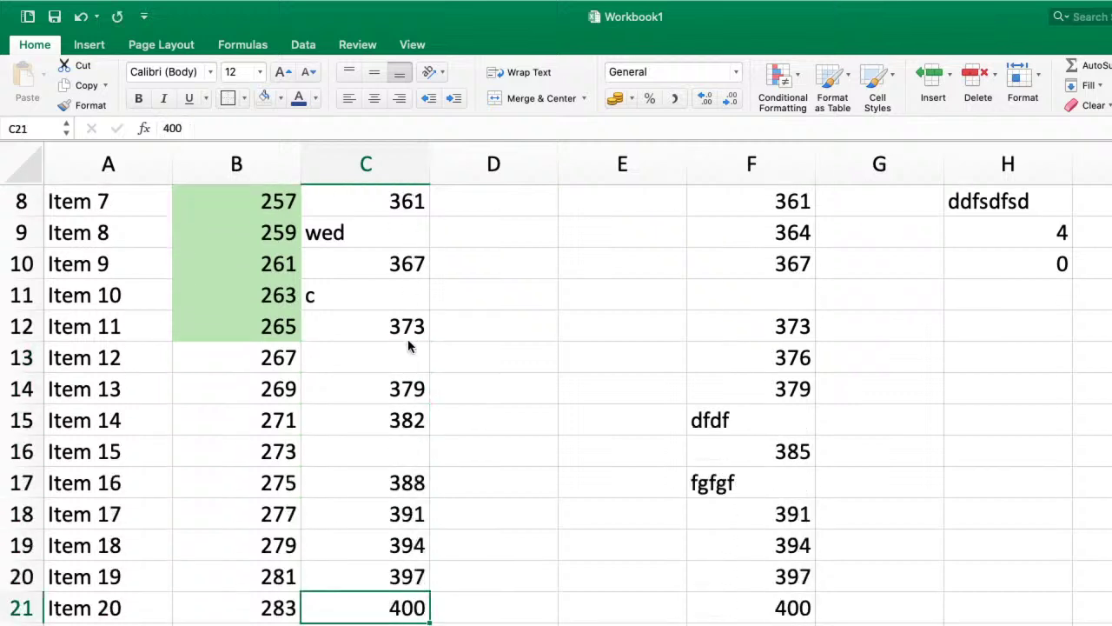
key("Down")
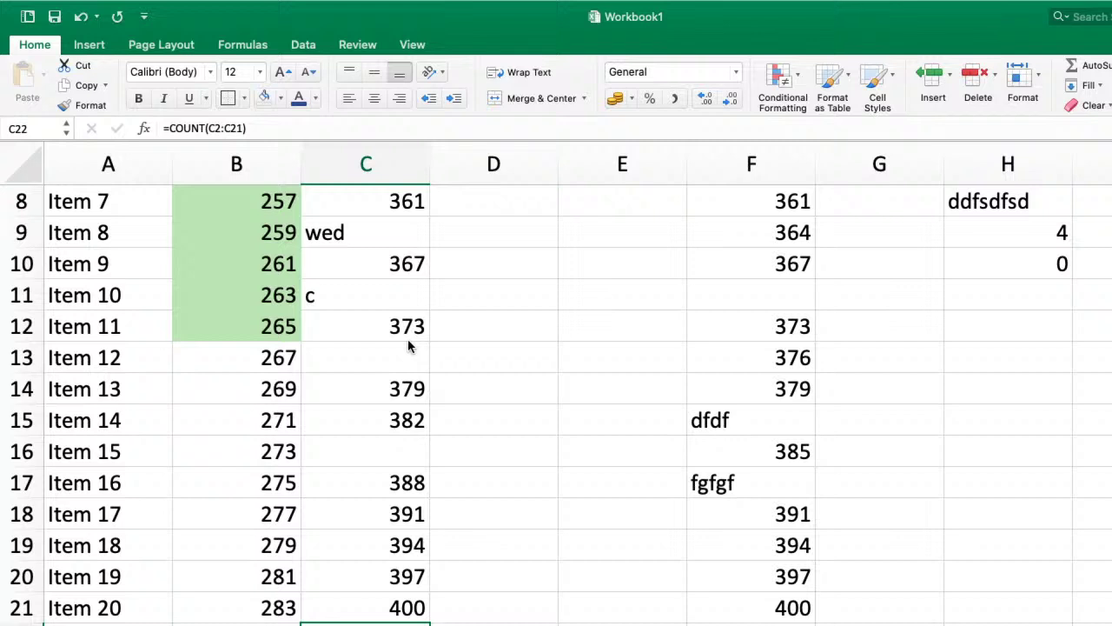
scroll(409, 346, "up", 2)
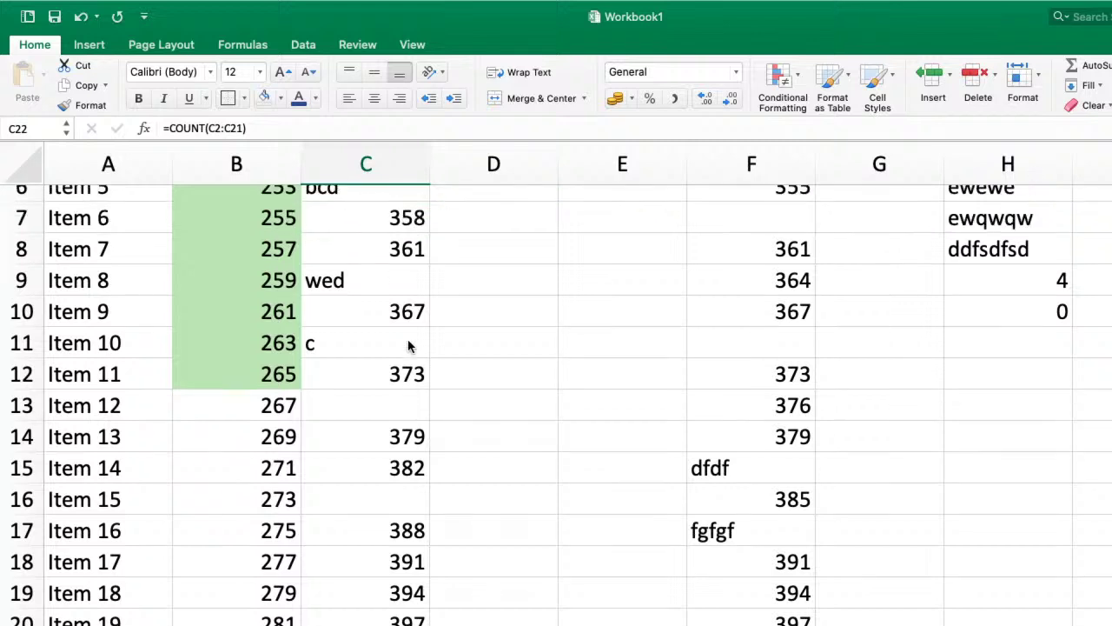
scroll(409, 346, "down", 5)
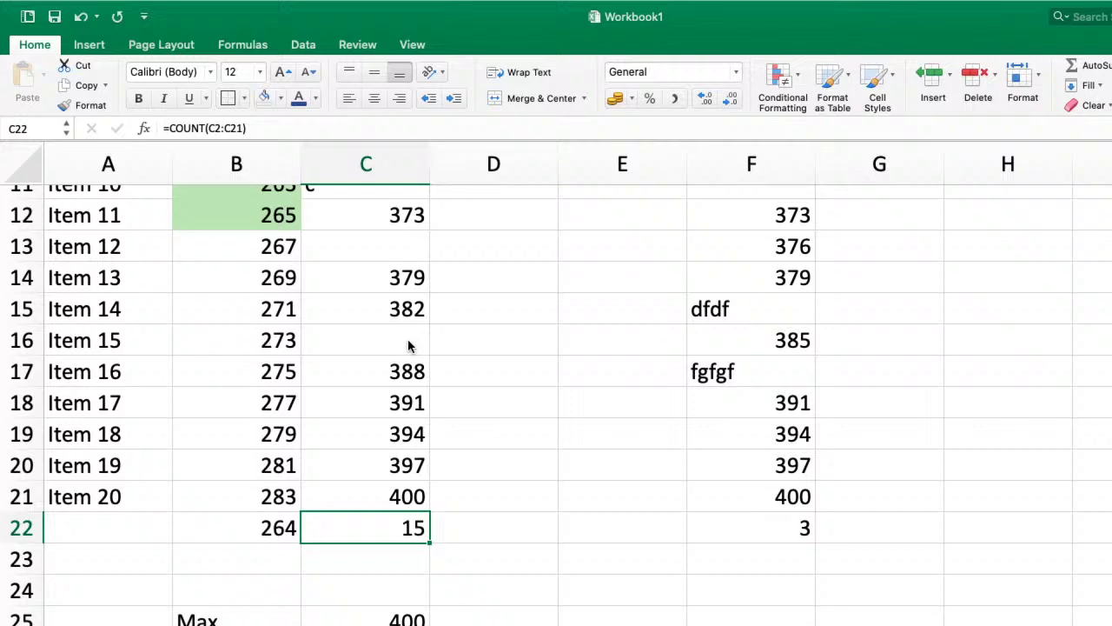
scroll(408, 345, "up", 10)
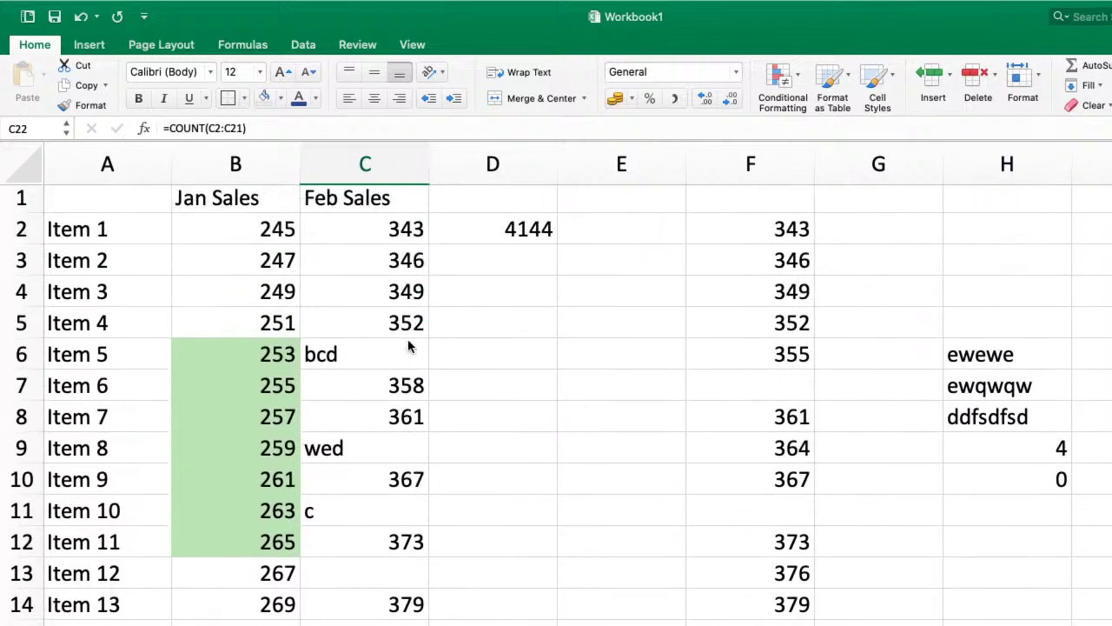
scroll(409, 346, "down", 11)
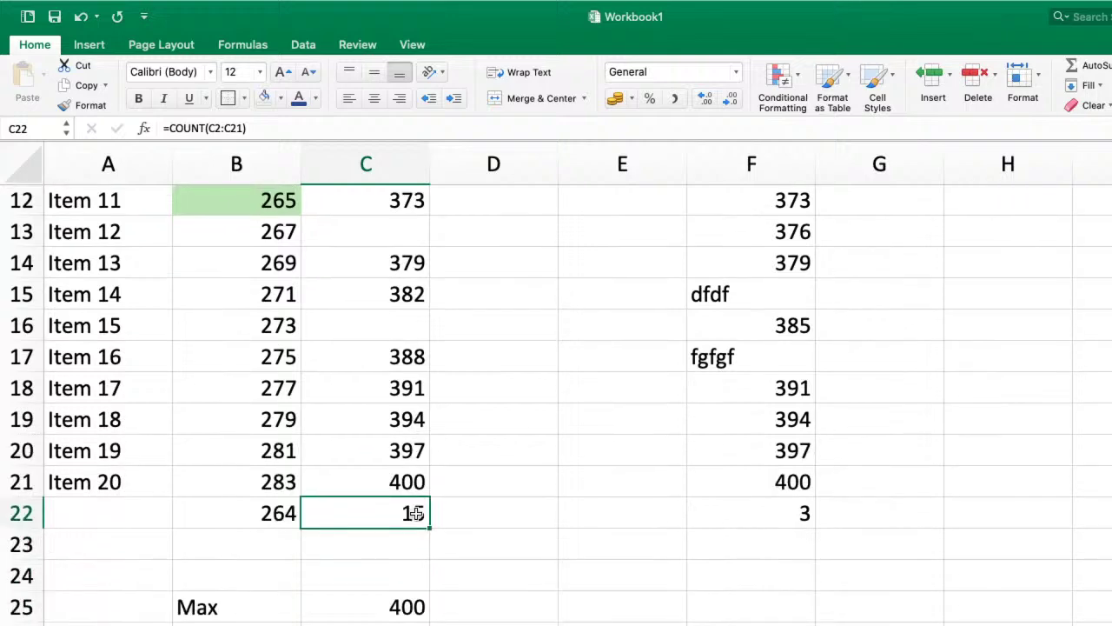
scroll(415, 514, "up", 11)
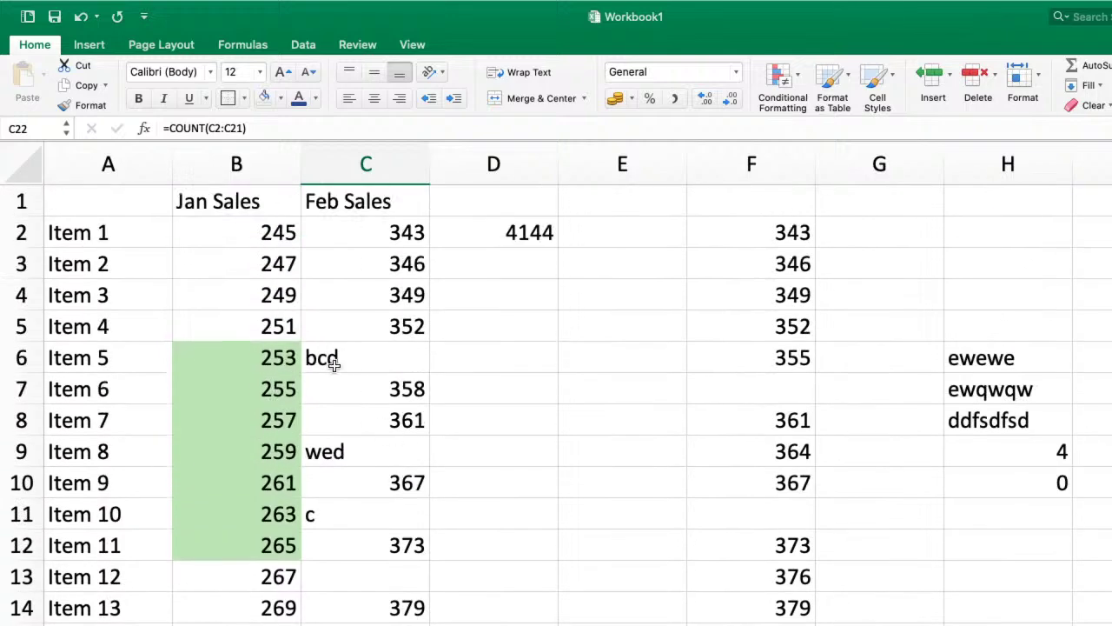
- Point out text cells C6, C9, C11 and blanks C13, C16, then show the Common Functions slide
left_click(329, 357)
left_click(323, 452)
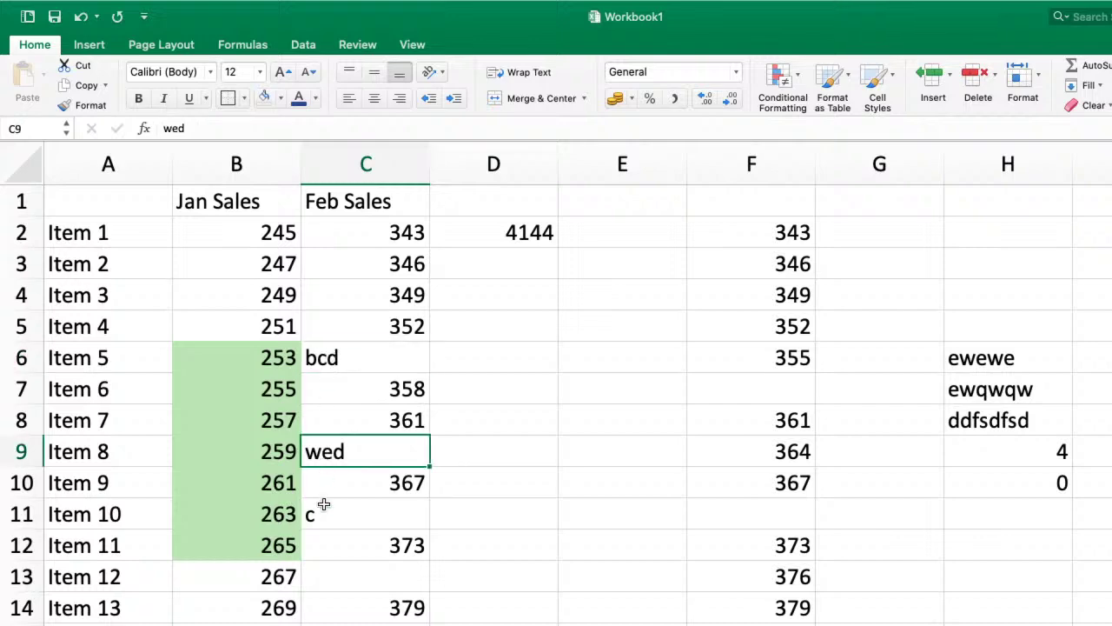
left_click(324, 513)
left_click(372, 576)
scroll(373, 578, "down", 5)
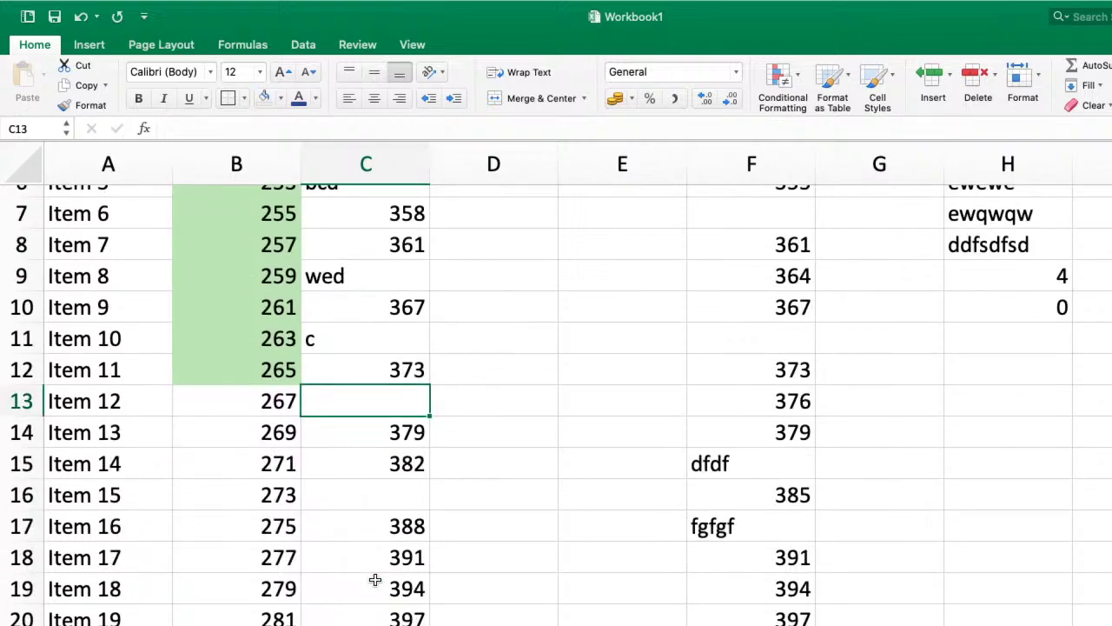
left_click(391, 493)
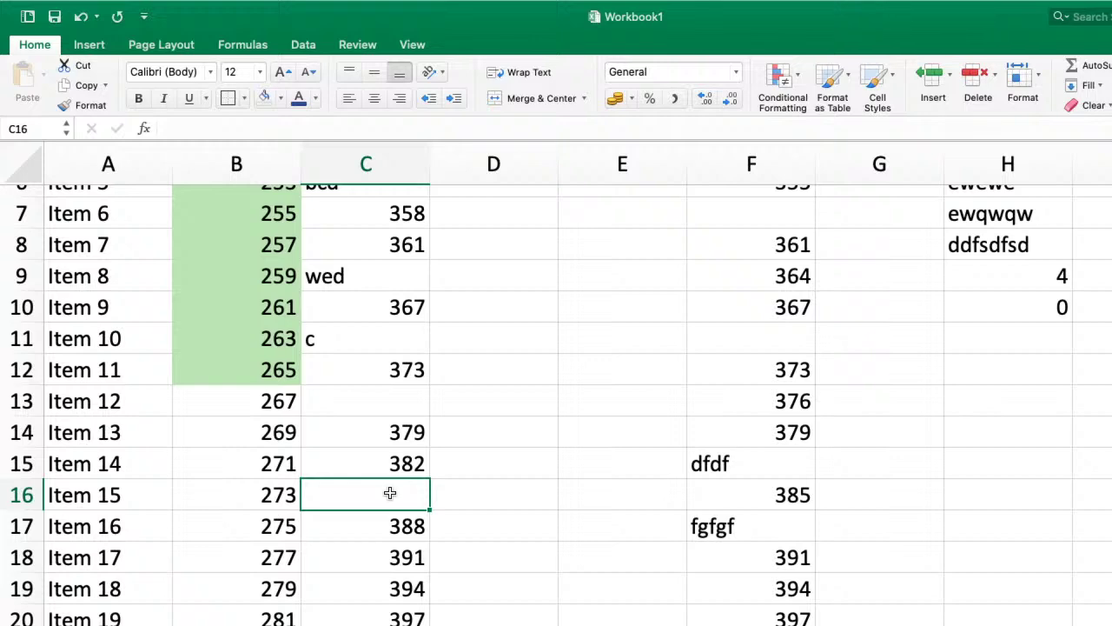
key("ctrl+Right")
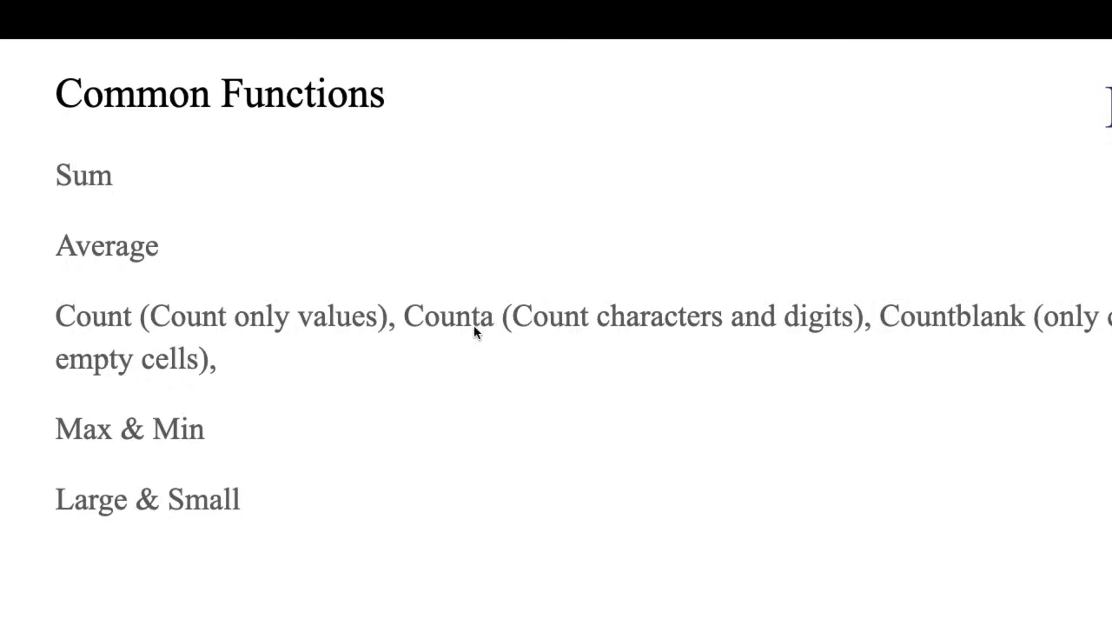
- Change the C22 formula from COUNT to COUNTA over the Feb Sales range
key("ctrl+Left")
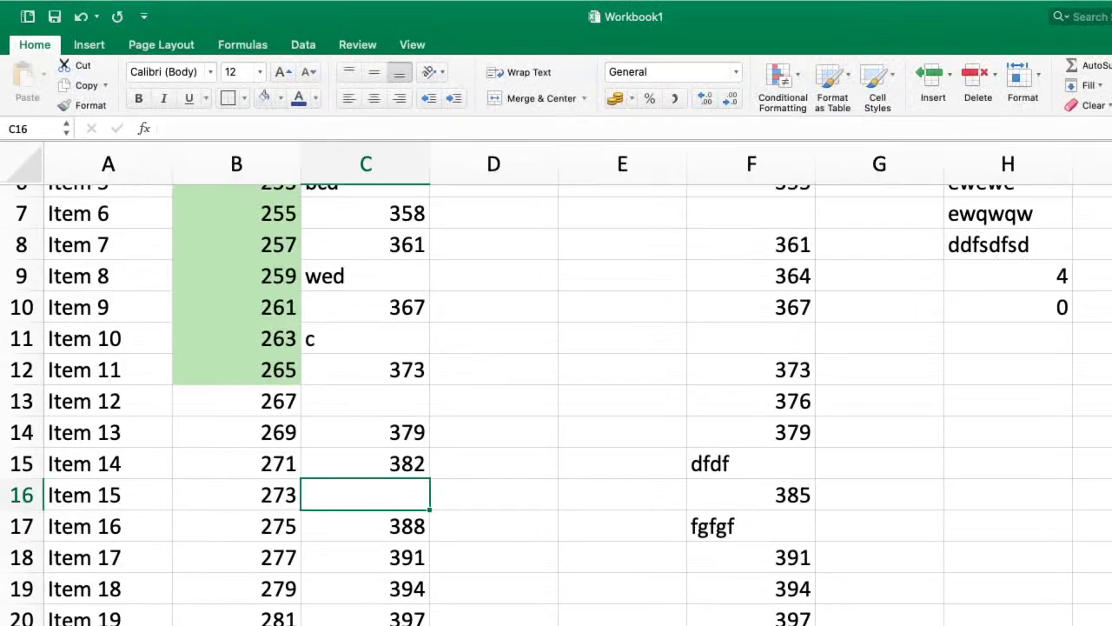
scroll(473, 330, "down", 2)
double_click(393, 559)
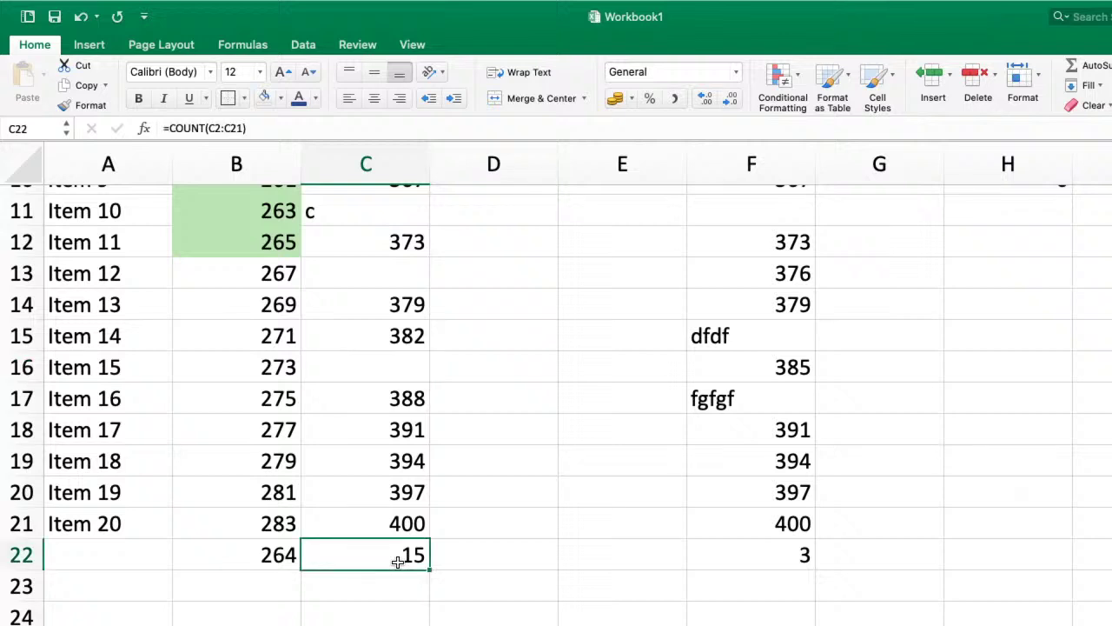
left_click(385, 557)
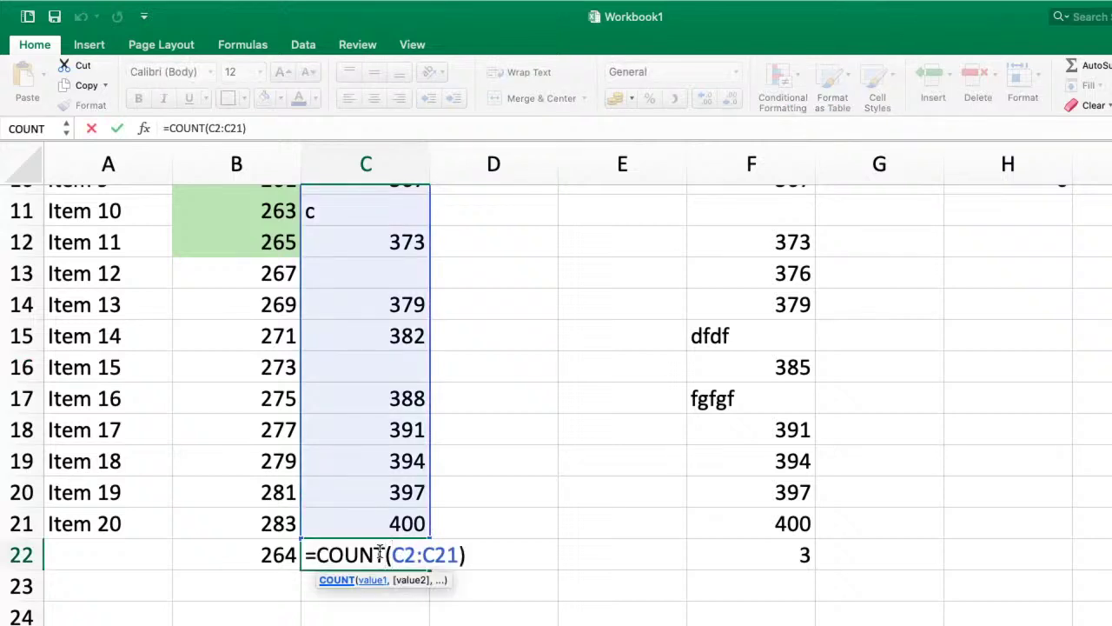
type("a")
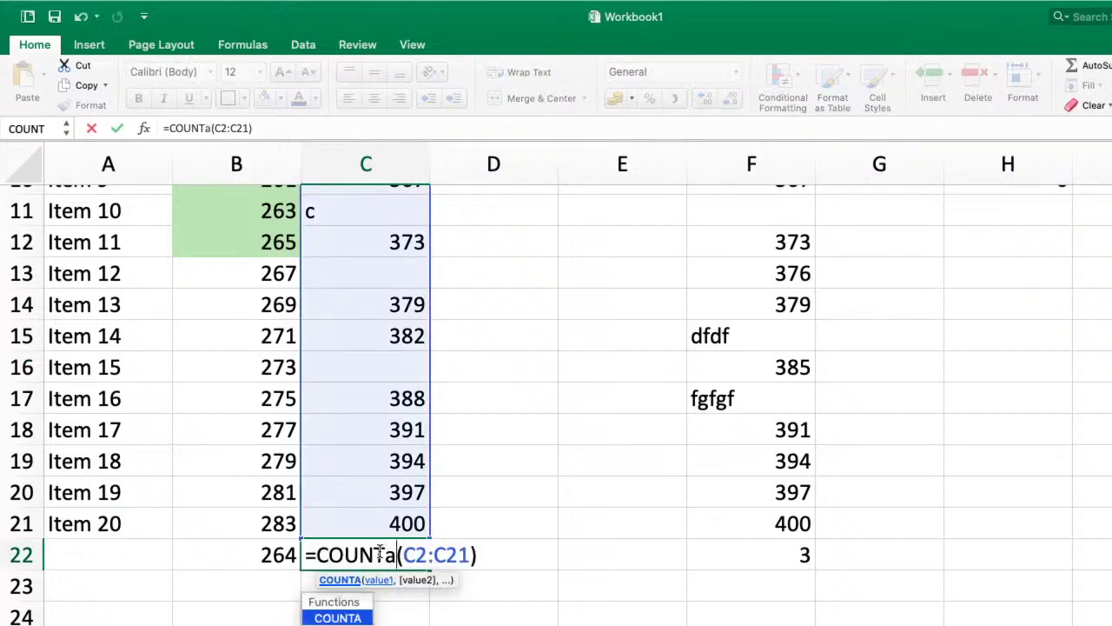
double_click(348, 617)
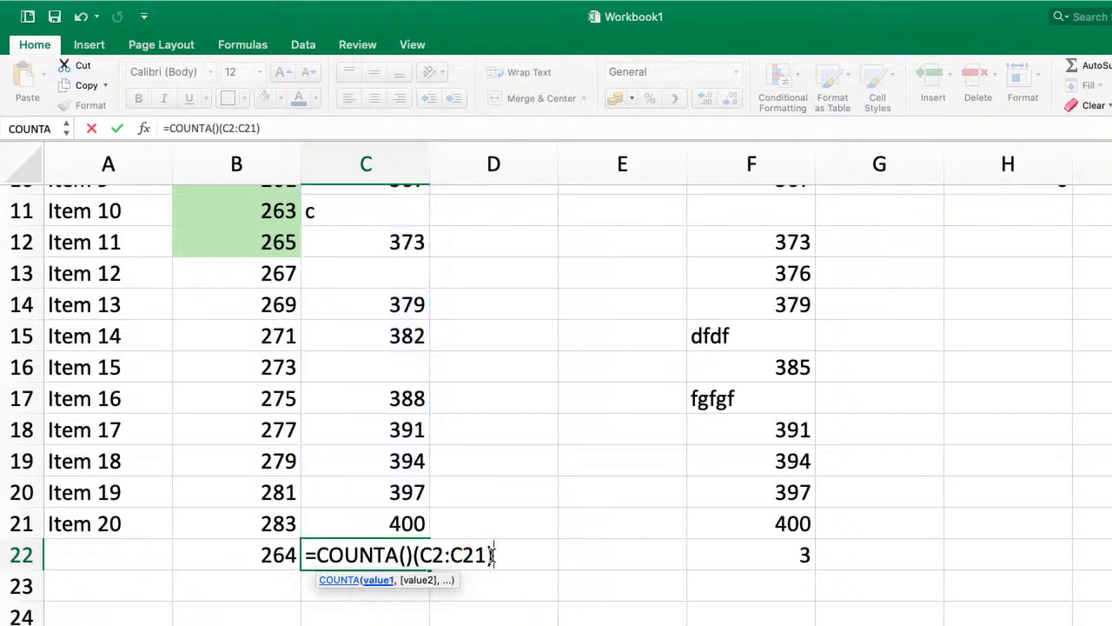
left_click(492, 554)
key("BackSpace")
key("BackSpace")
key("BackSpace")
key("BackSpace")
key("BackSpace")
key("BackSpace")
key("BackSpace")
key("BackSpace")
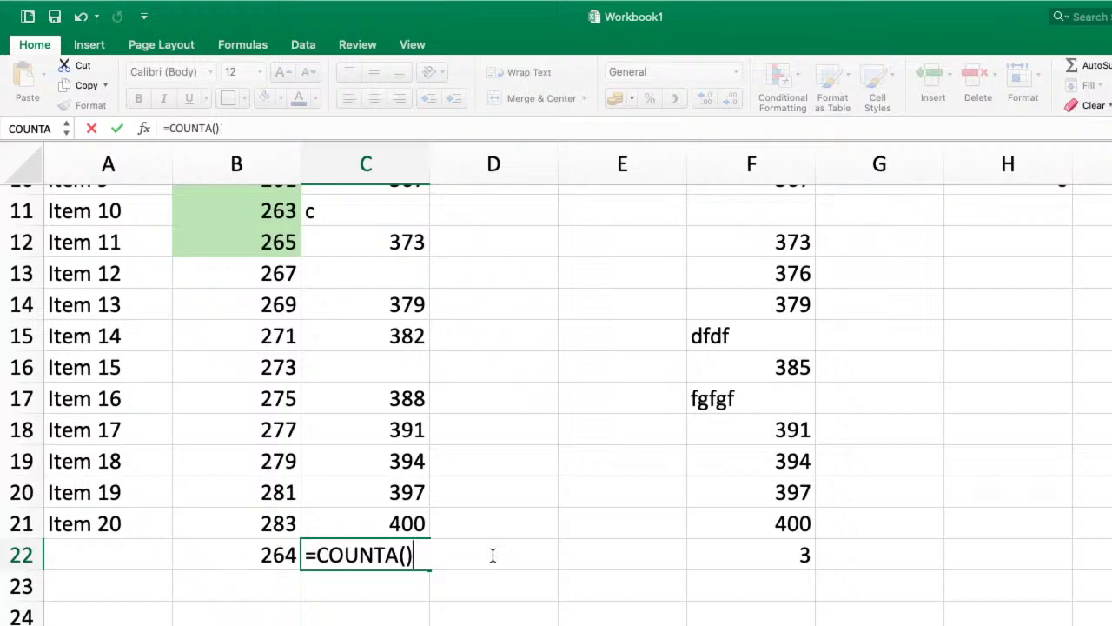
key("Left")
scroll(417, 347, "up", 5)
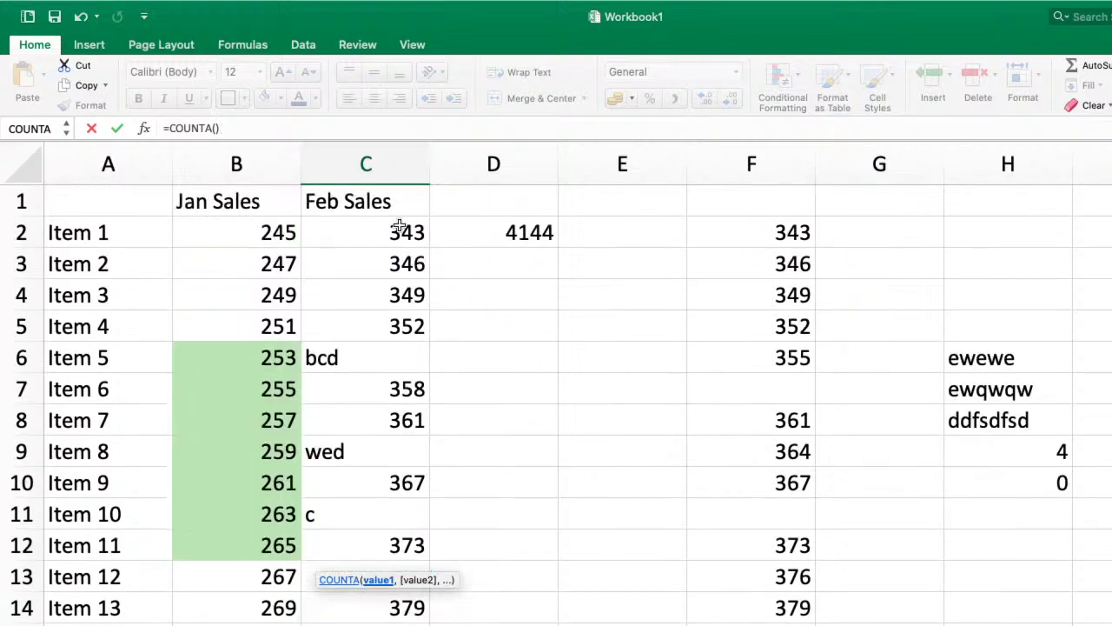
left_click_drag(399, 226, 408, 623)
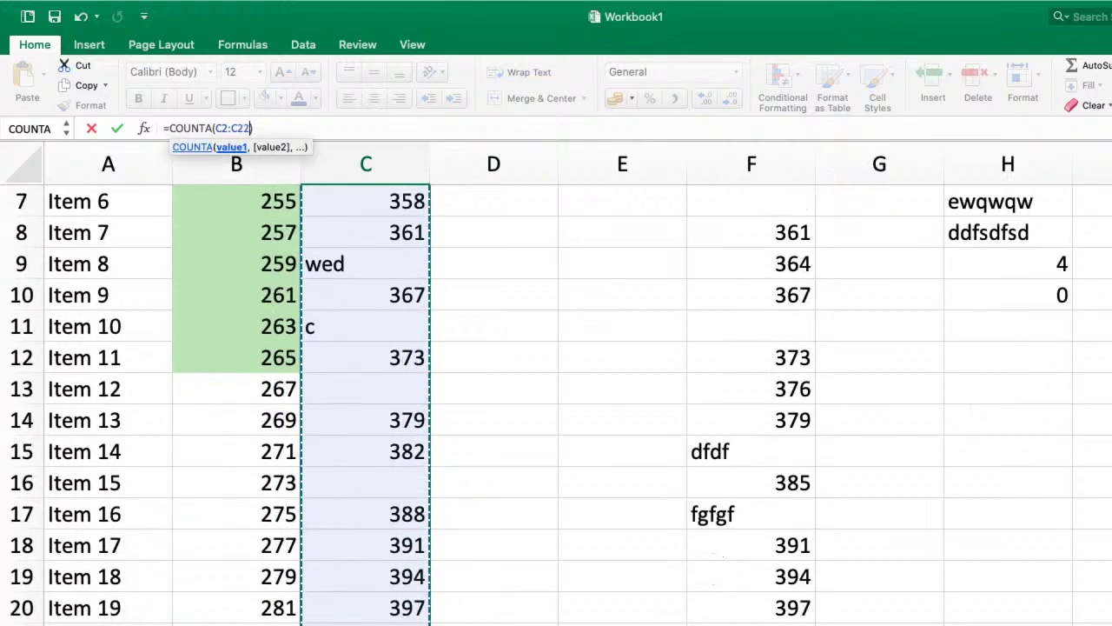
key("Return")
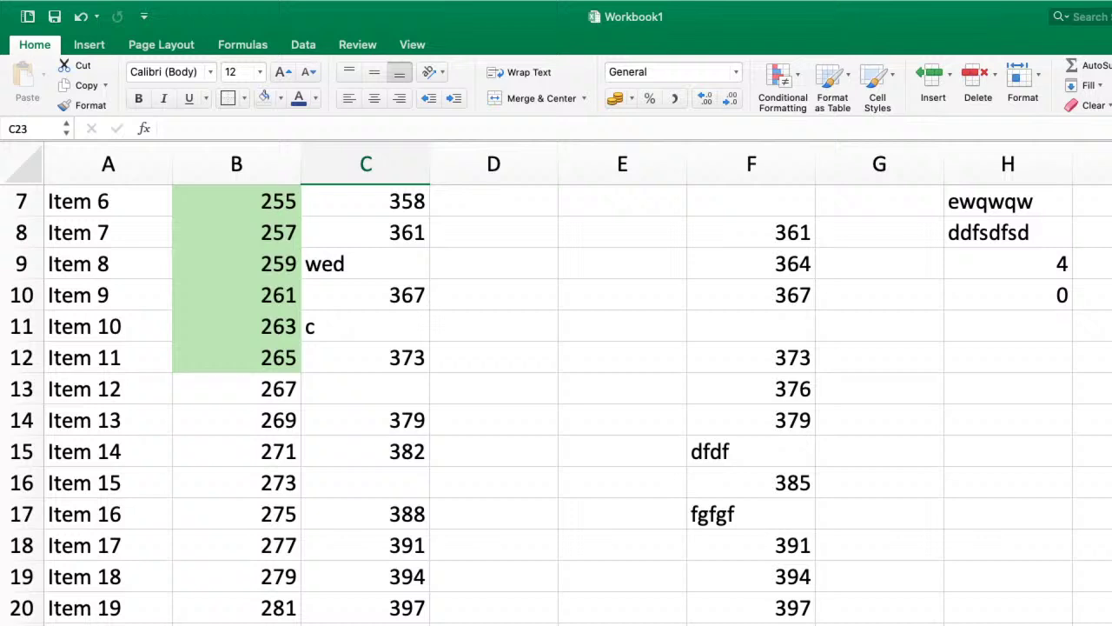
- Review the text entry bcd in C6, now included in the count of 18
scroll(401, 304, "up", 5)
left_click(407, 273)
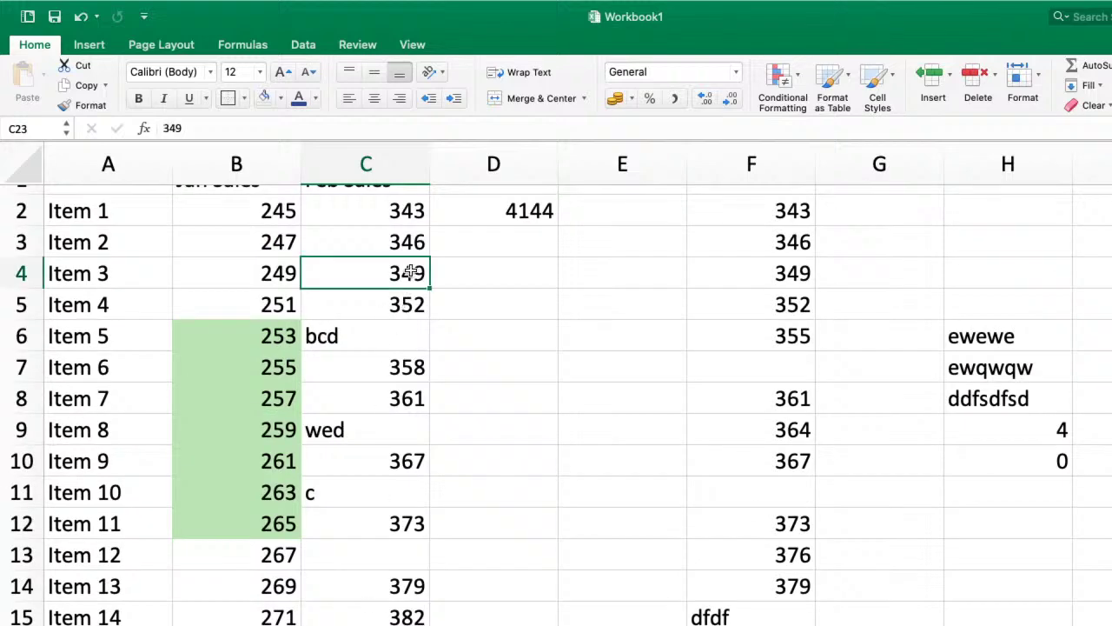
left_click(335, 336)
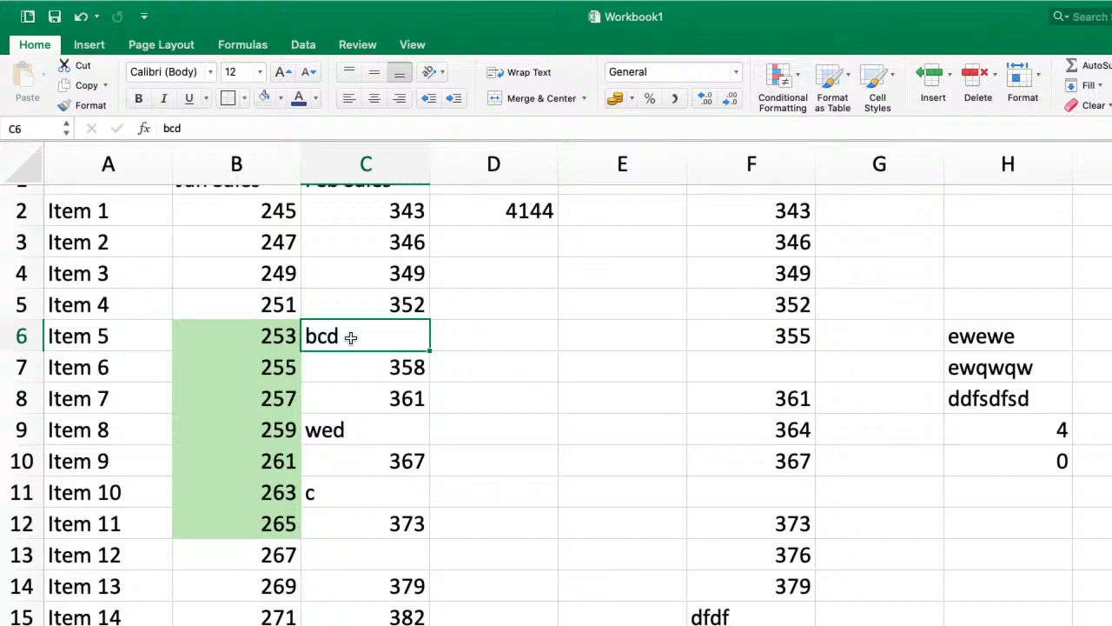
scroll(352, 338, "down", 5)
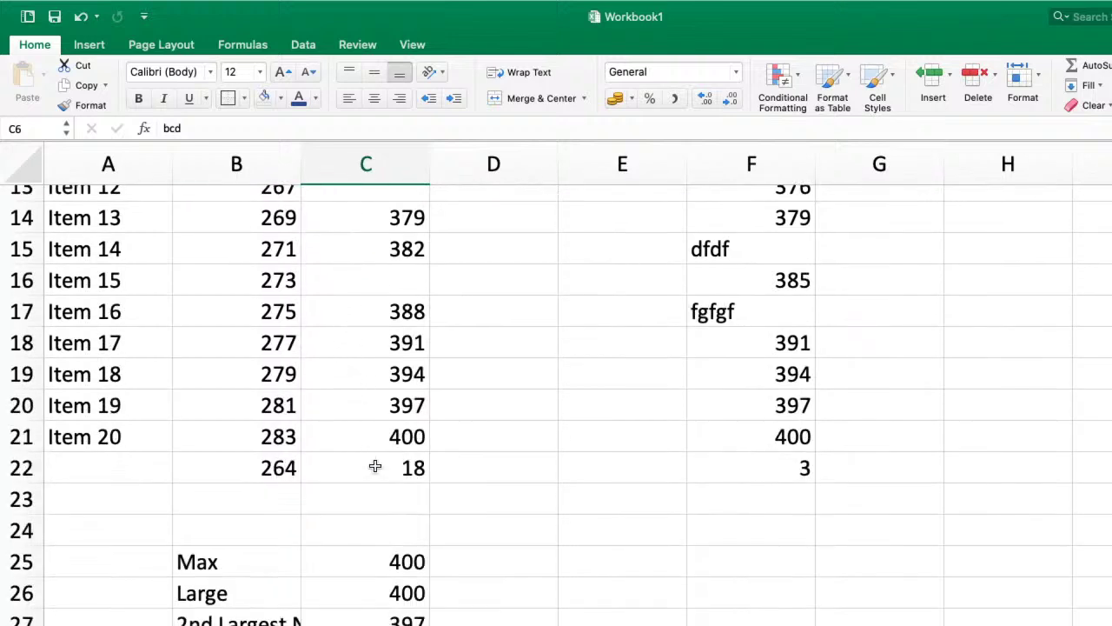
- Enter =COUNTBLANK(C2:C21) in C22, returning 2 empty cells
left_click(374, 467)
type("=count")
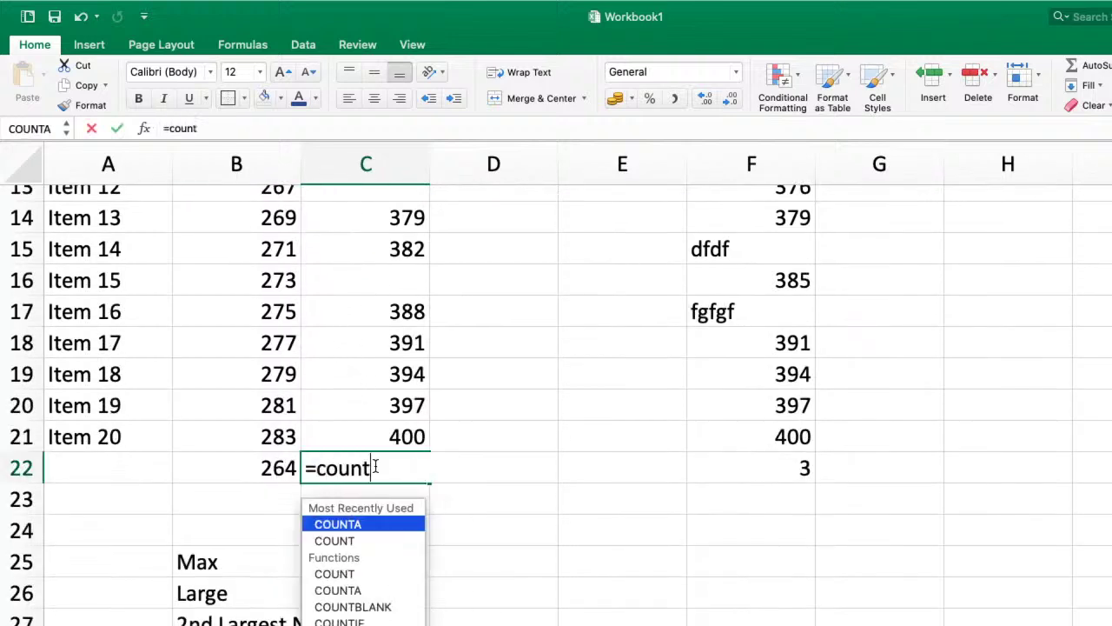
type("bl")
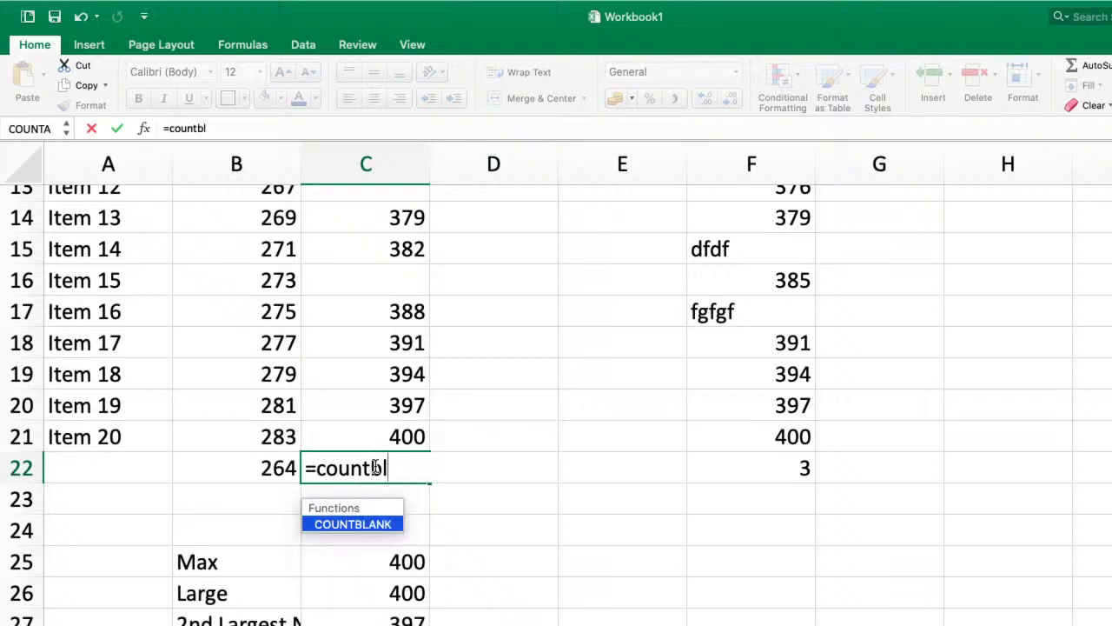
key("Tab")
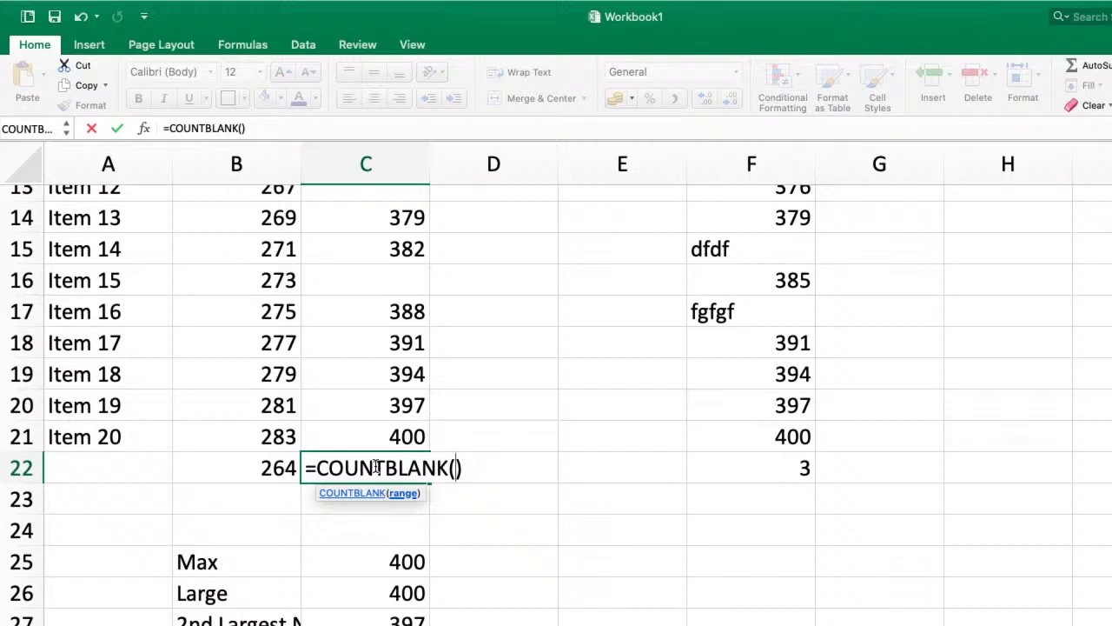
scroll(375, 323, "up", 6)
left_click(394, 233)
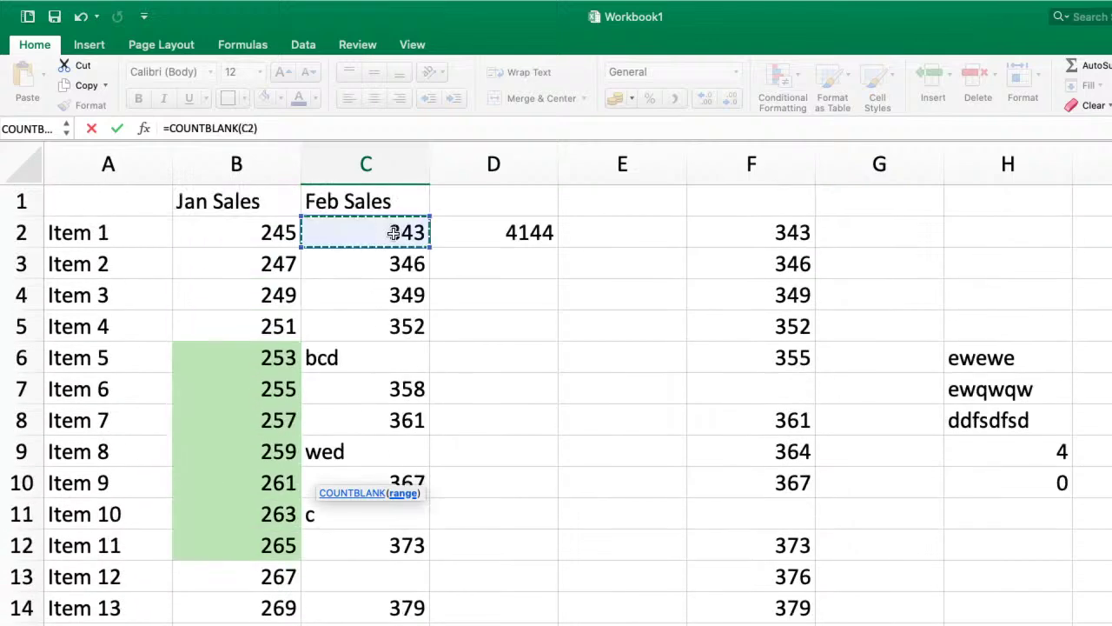
left_click_drag(394, 233, 391, 623)
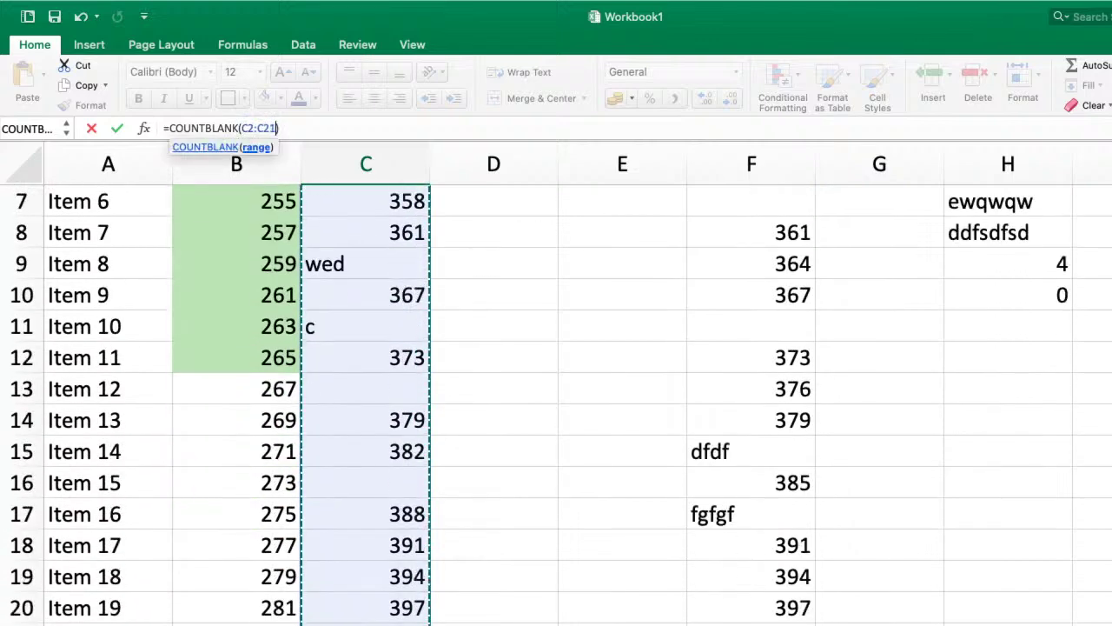
key("Return")
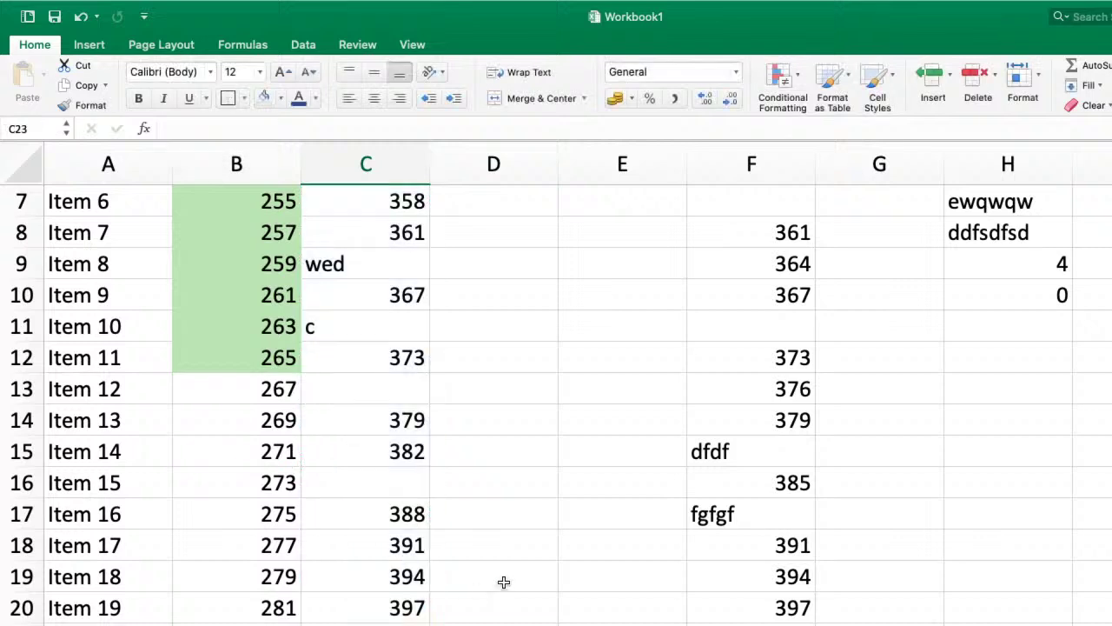
key("Up")
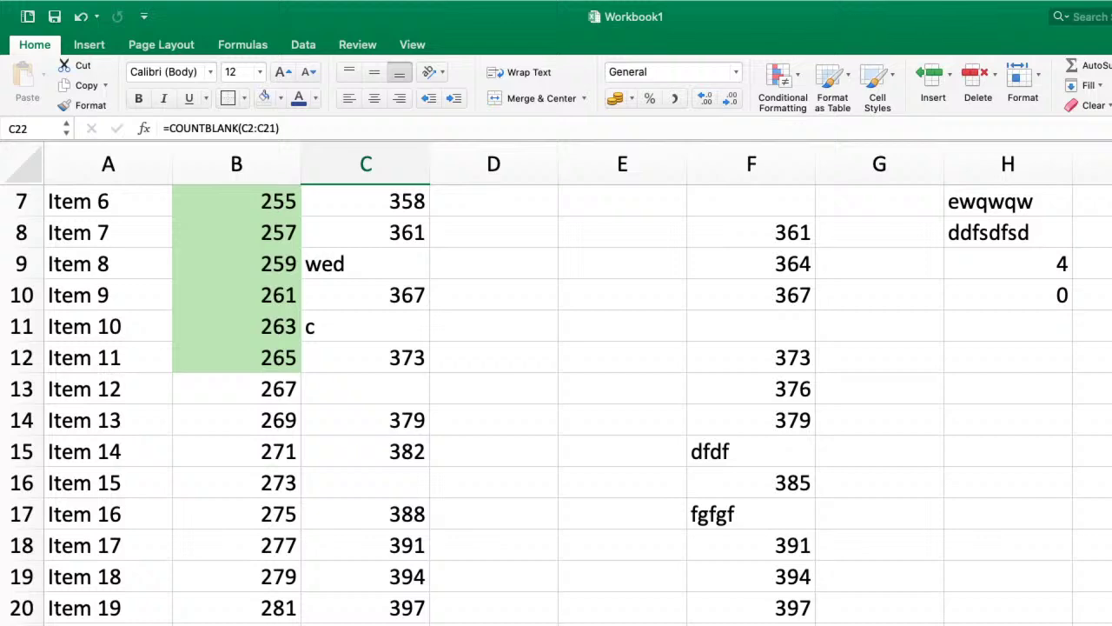
scroll(382, 404, "up", 3)
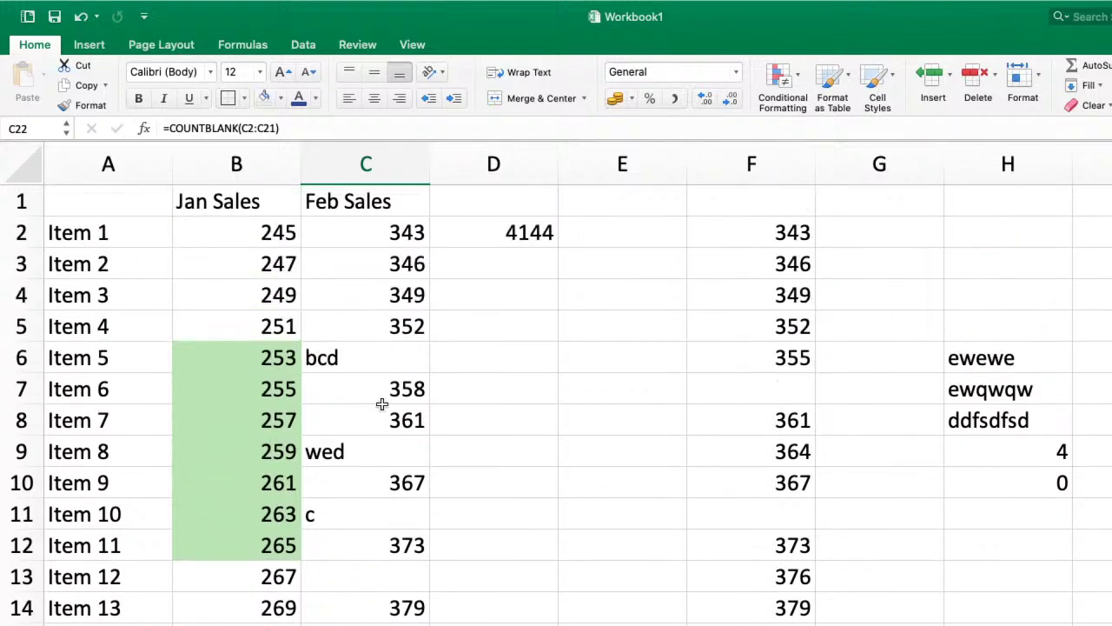
- Glance at the Common Functions slide, then return to the workbook and select B22
key("ctrl+Right")
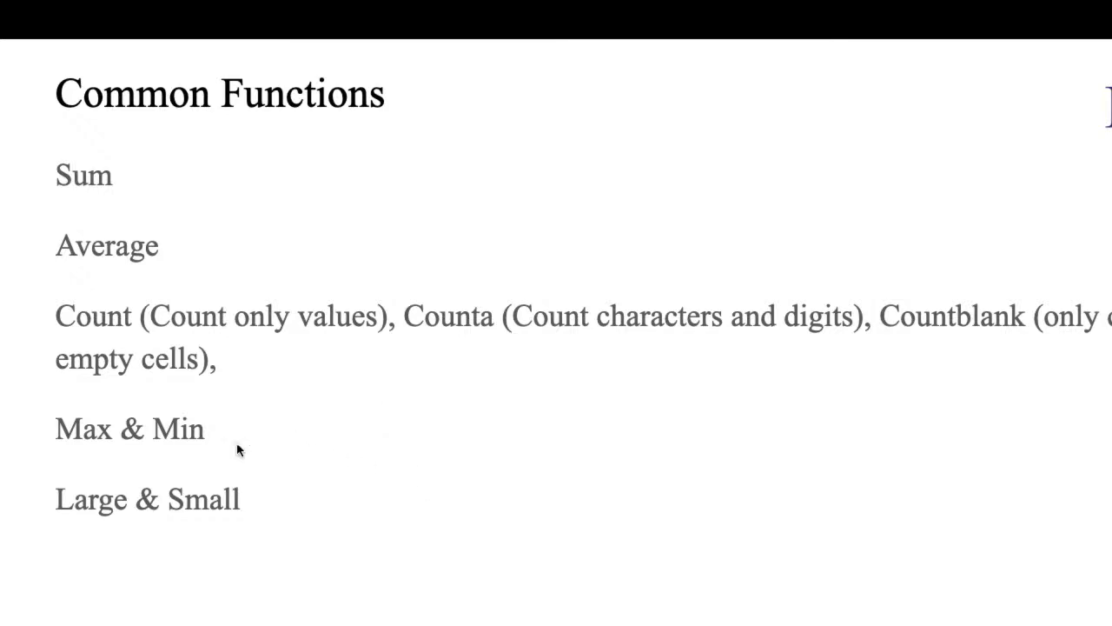
key("ctrl+Left")
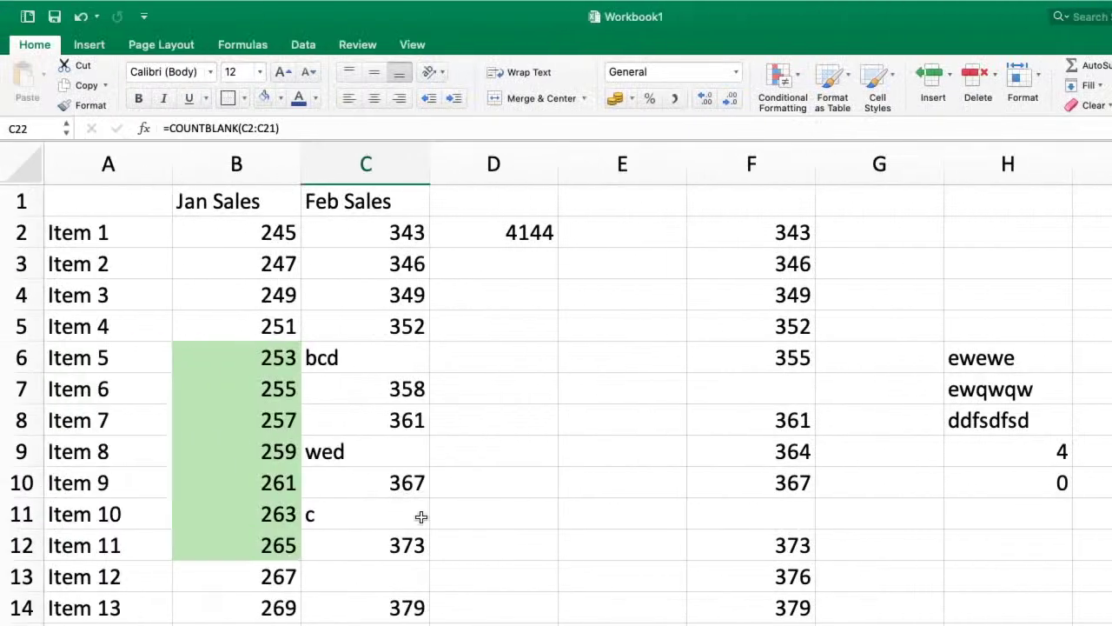
scroll(422, 514, "down", 5)
left_click(264, 447)
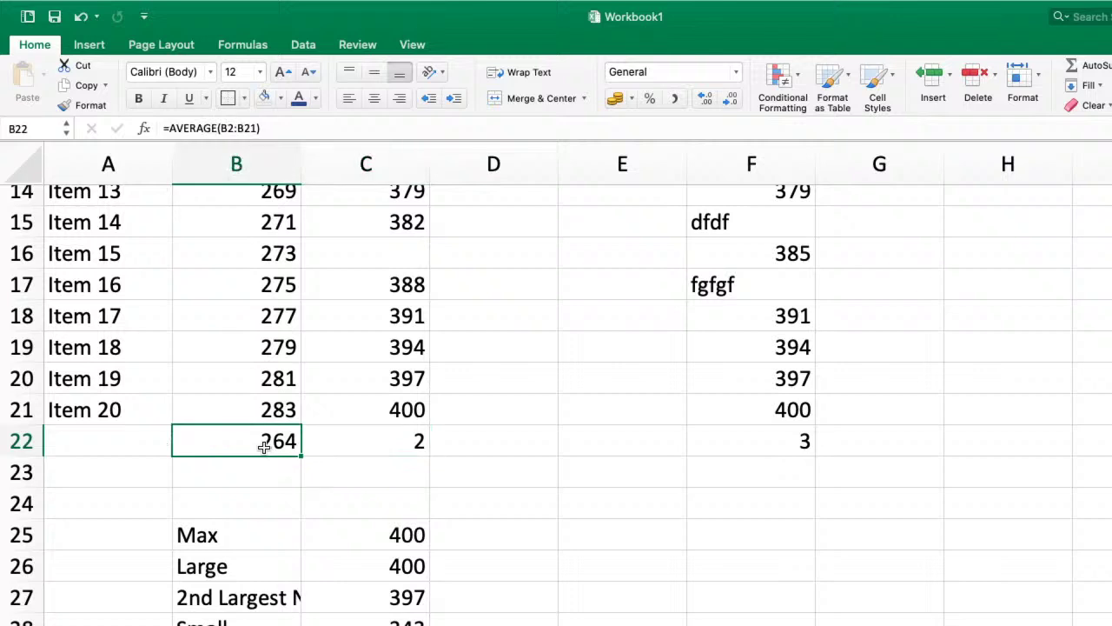
- Enter a MAX formula over B2:B21 in B22 and dismiss the circular-reference warning
type("=max")
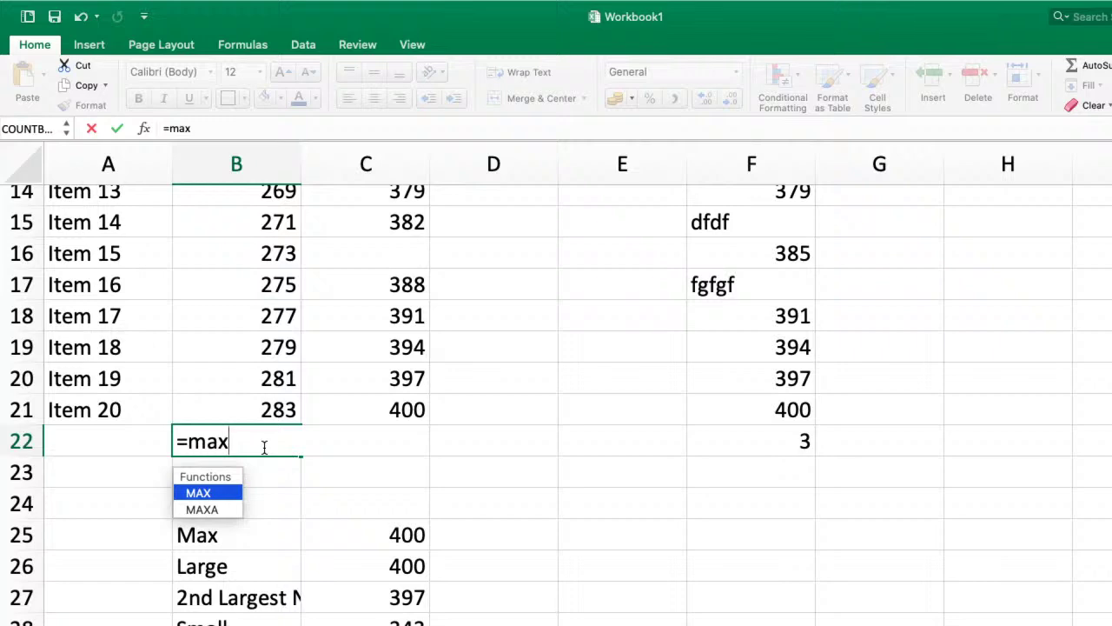
key("Tab")
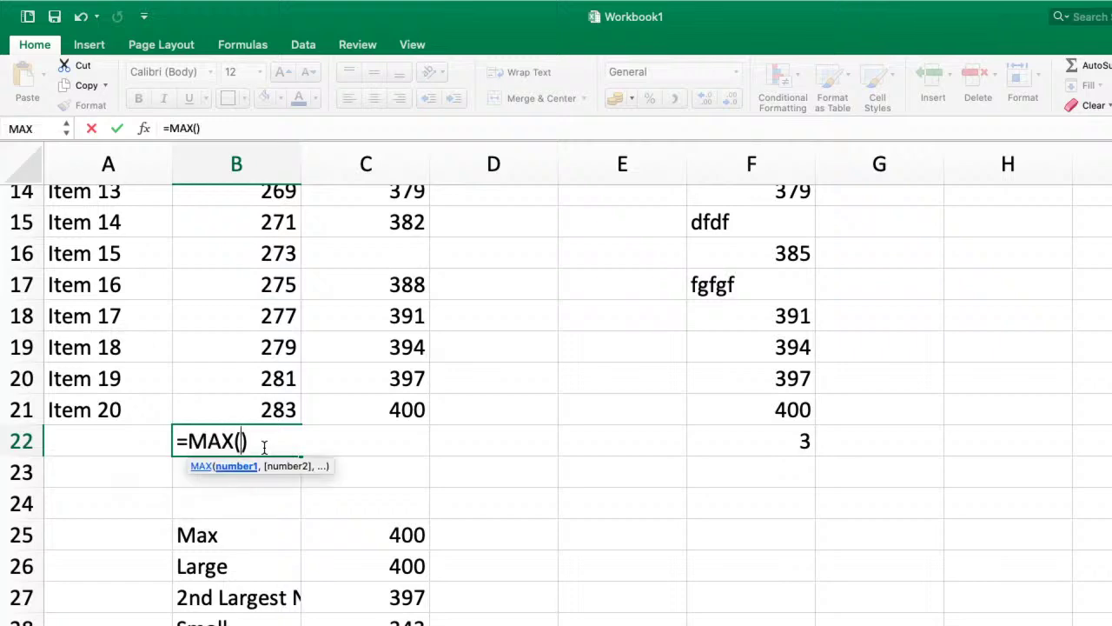
scroll(298, 251, "up", 5)
left_click_drag(258, 243, 261, 622)
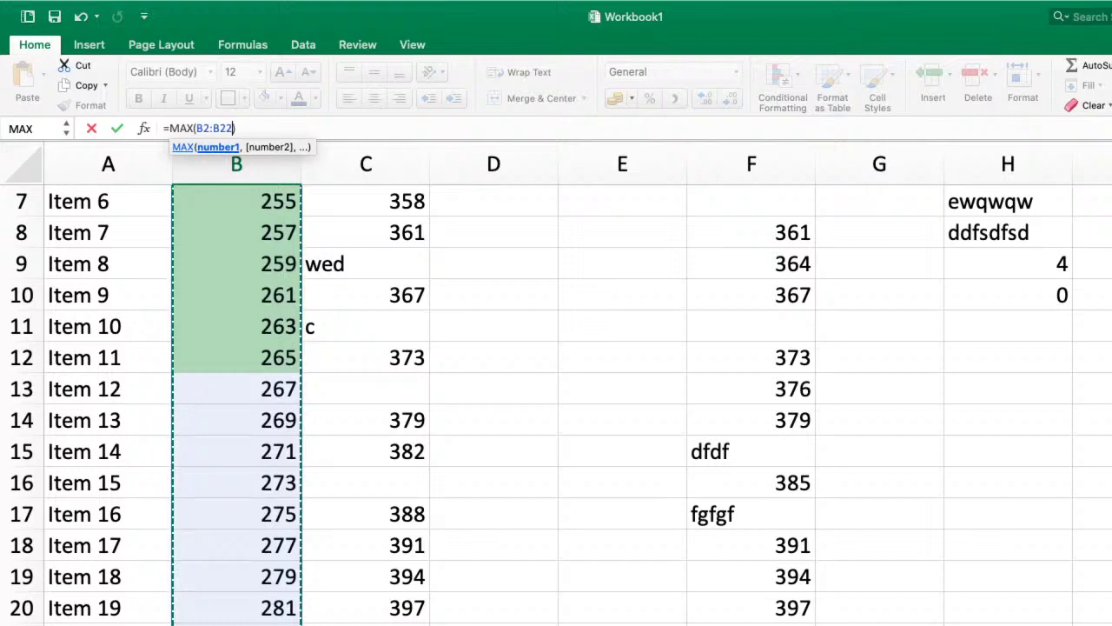
type(")")
key("BackSpace")
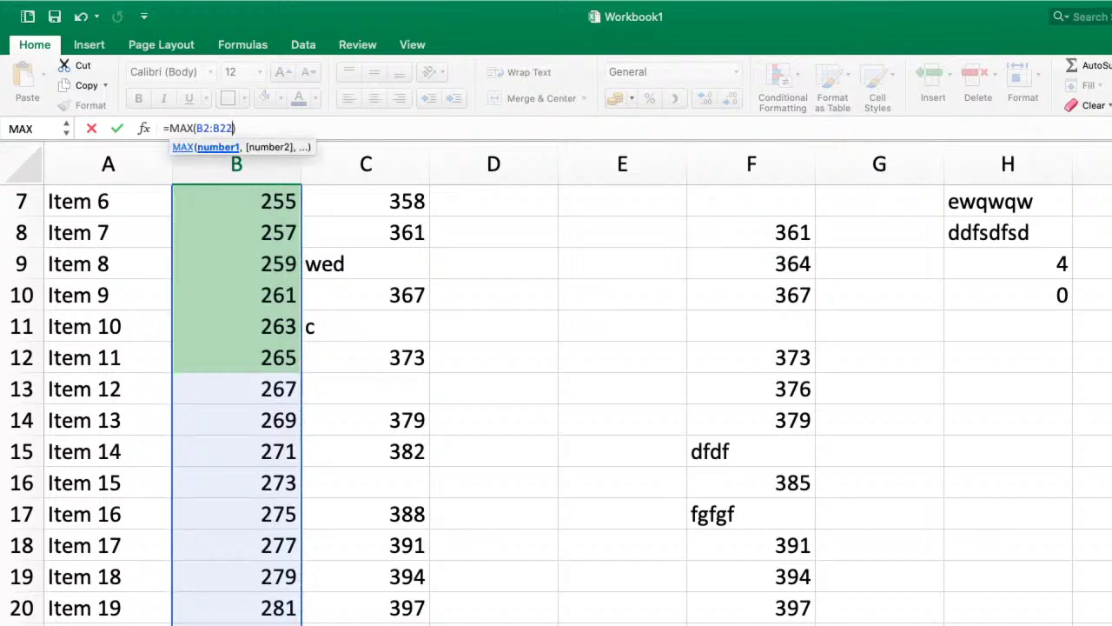
key("Return")
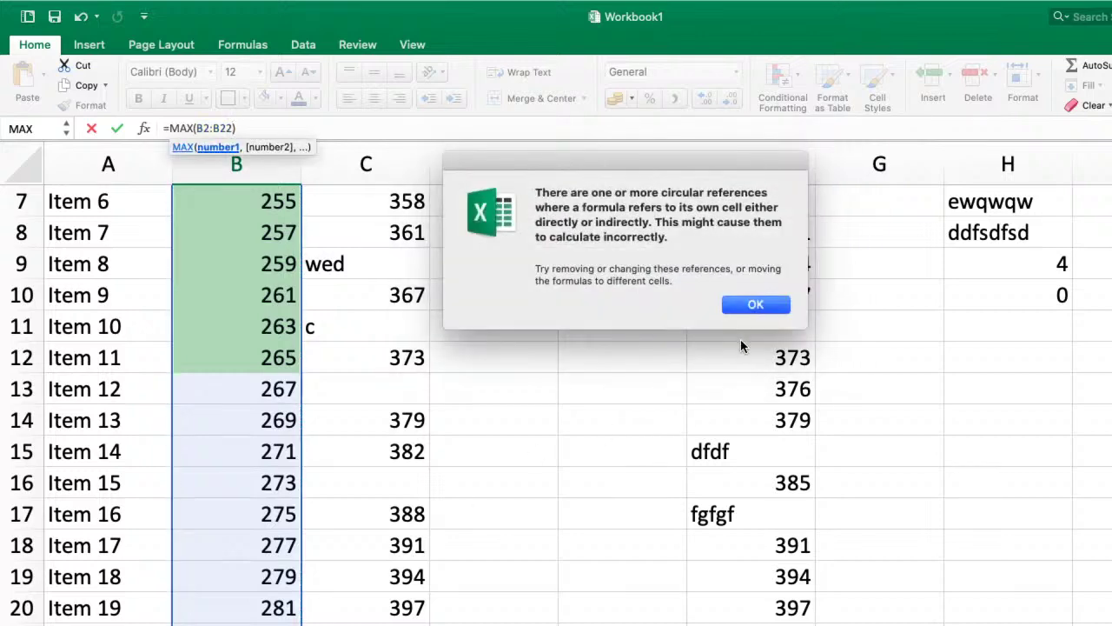
left_click(749, 306)
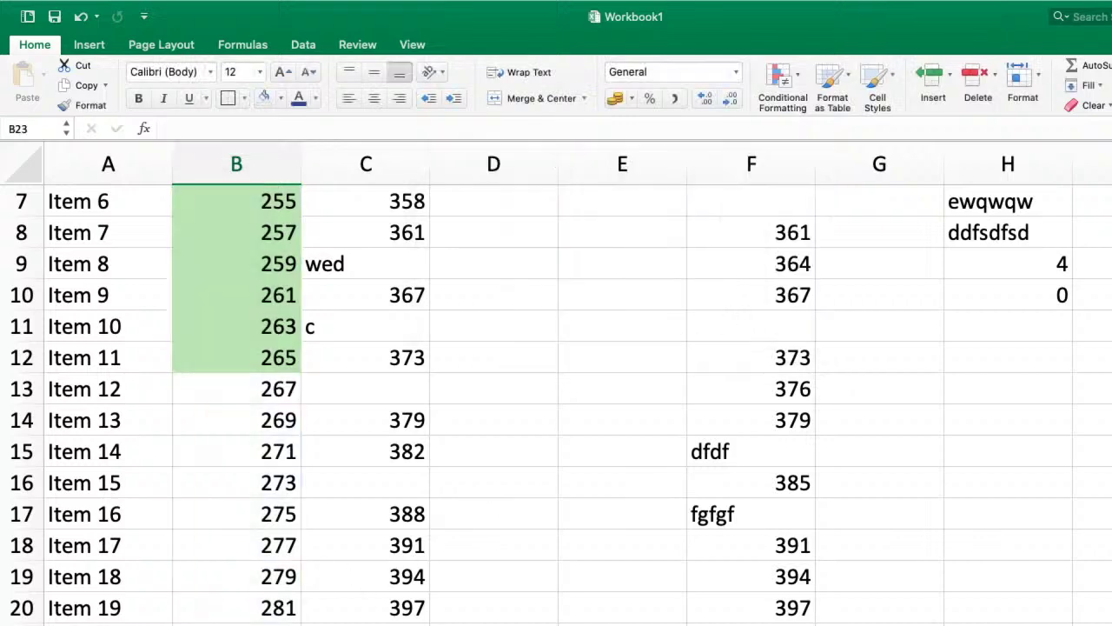
- Cancel the stray formula in B23 and change B22 to =MIN(B2:B21)
type("=max(")
scroll(286, 415, "up", 3)
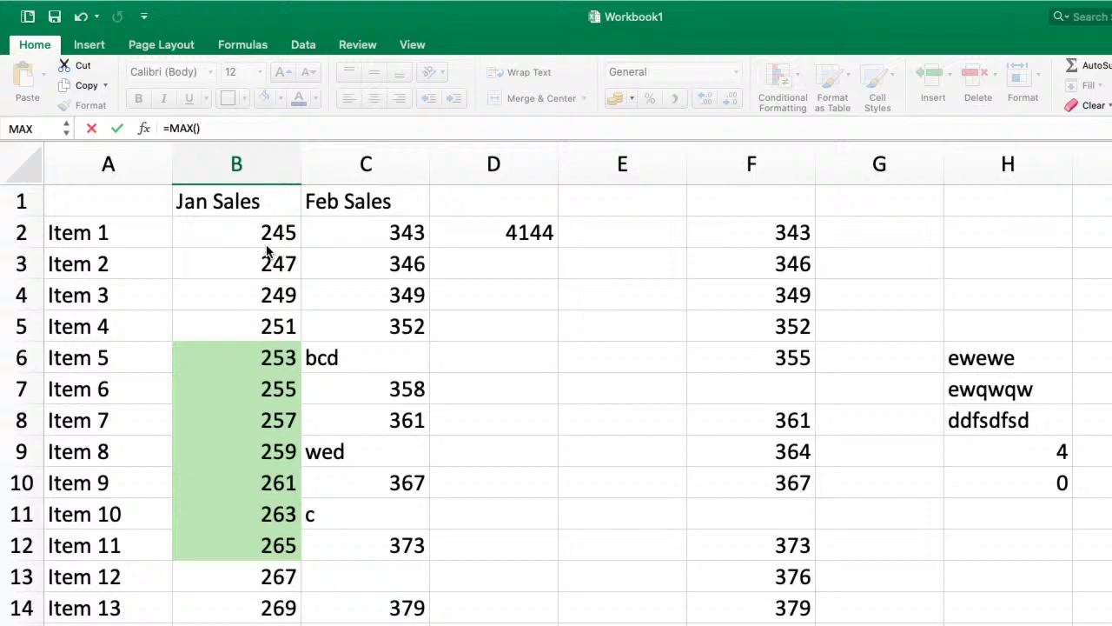
left_click_drag(276, 233, 276, 625)
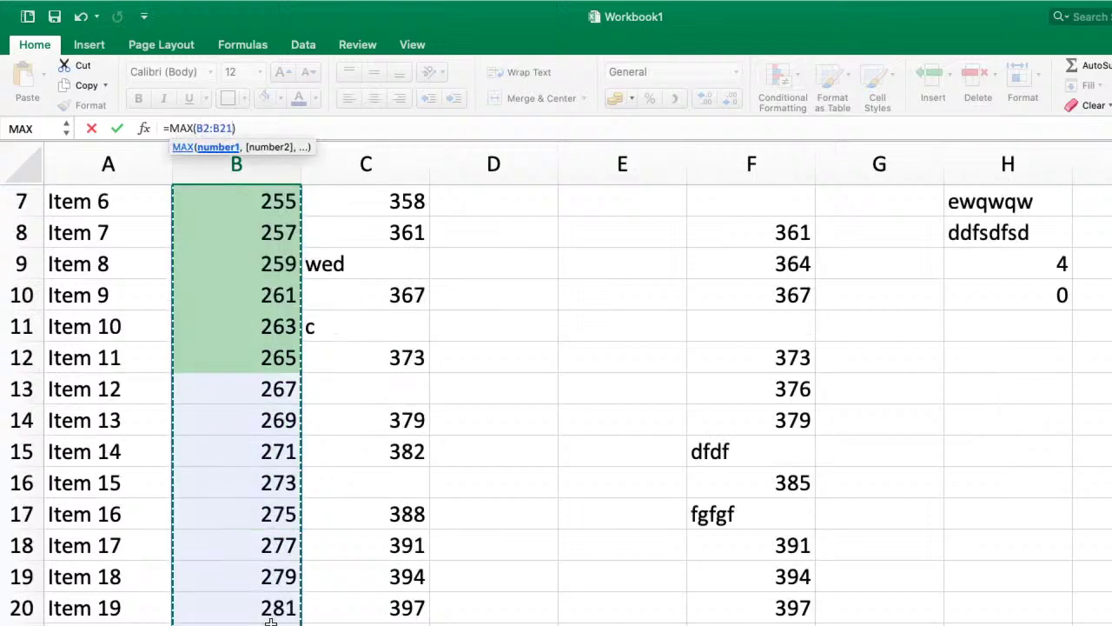
key("Escape")
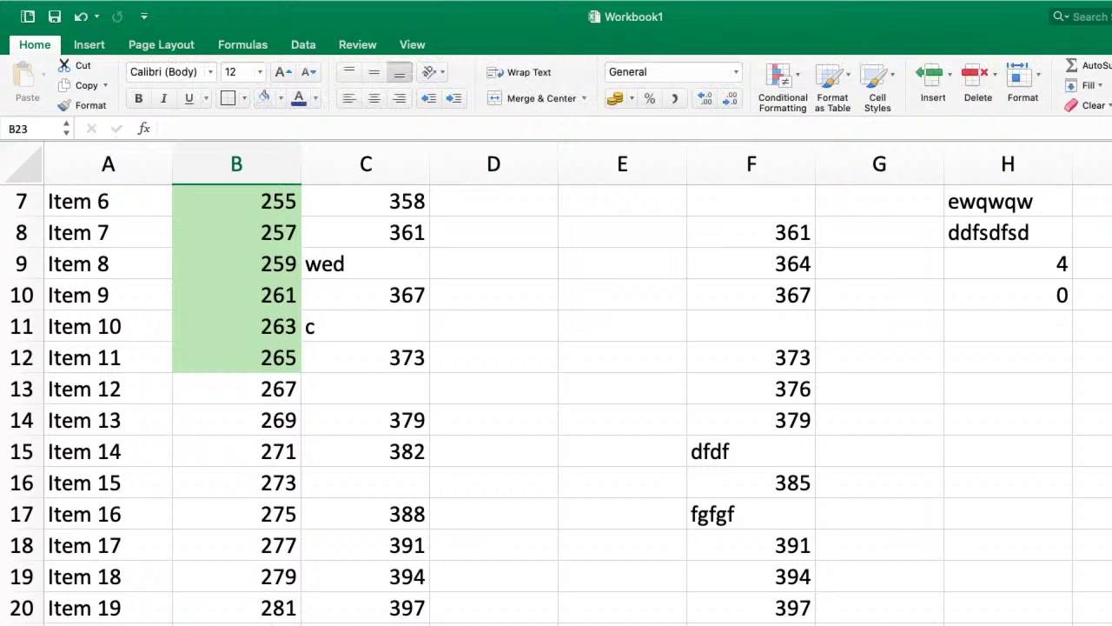
key("Up")
key("F2")
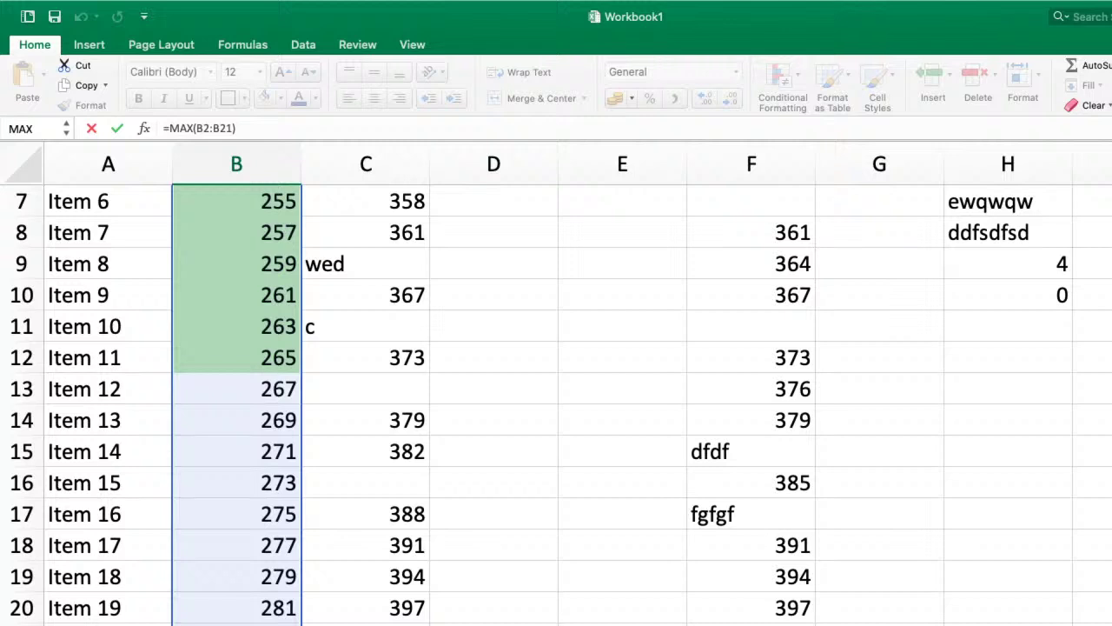
key("BackSpace")
key("BackSpace")
type("in")
key("Return")
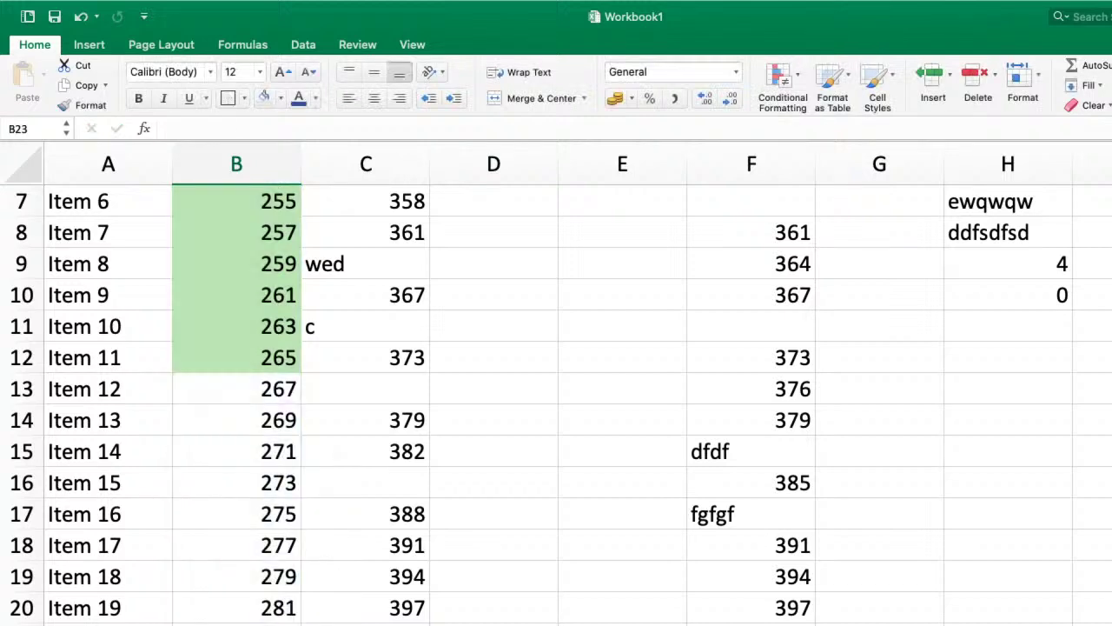
key("Up")
scroll(322, 383, "up", 3)
- Widen column B to 14.00 so the Large and Small labels fit
left_click(284, 237)
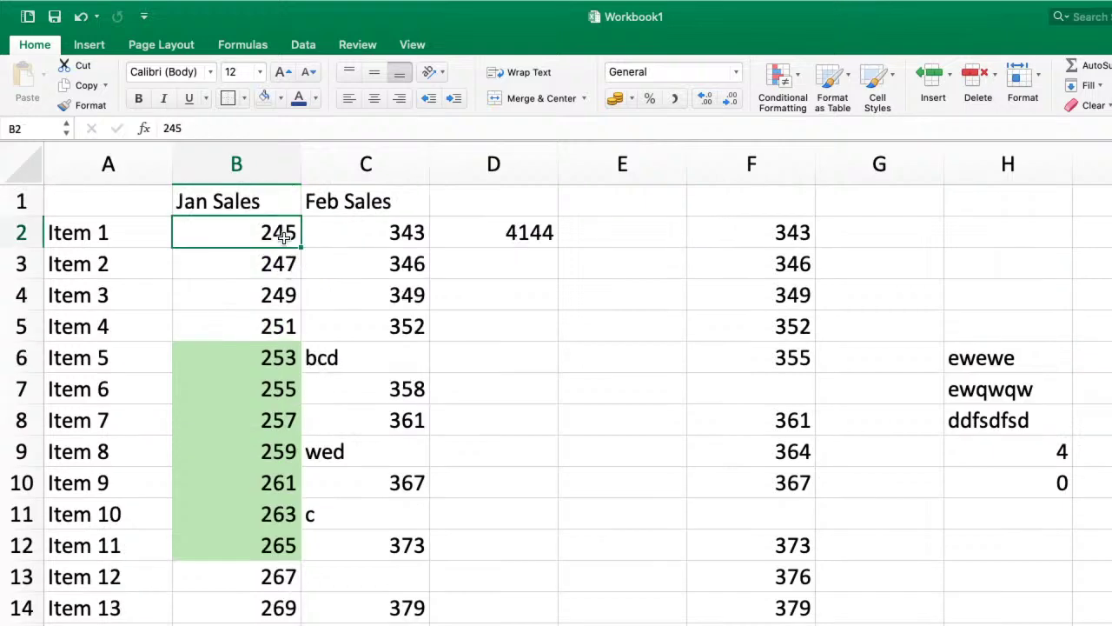
scroll(293, 345, "down", 10)
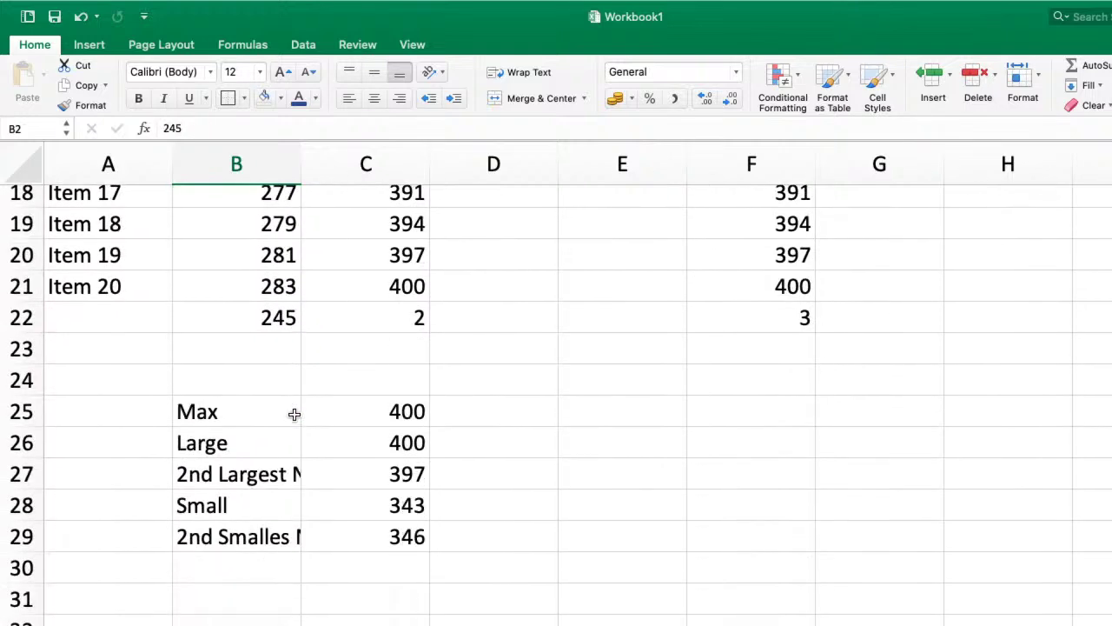
left_click(223, 437)
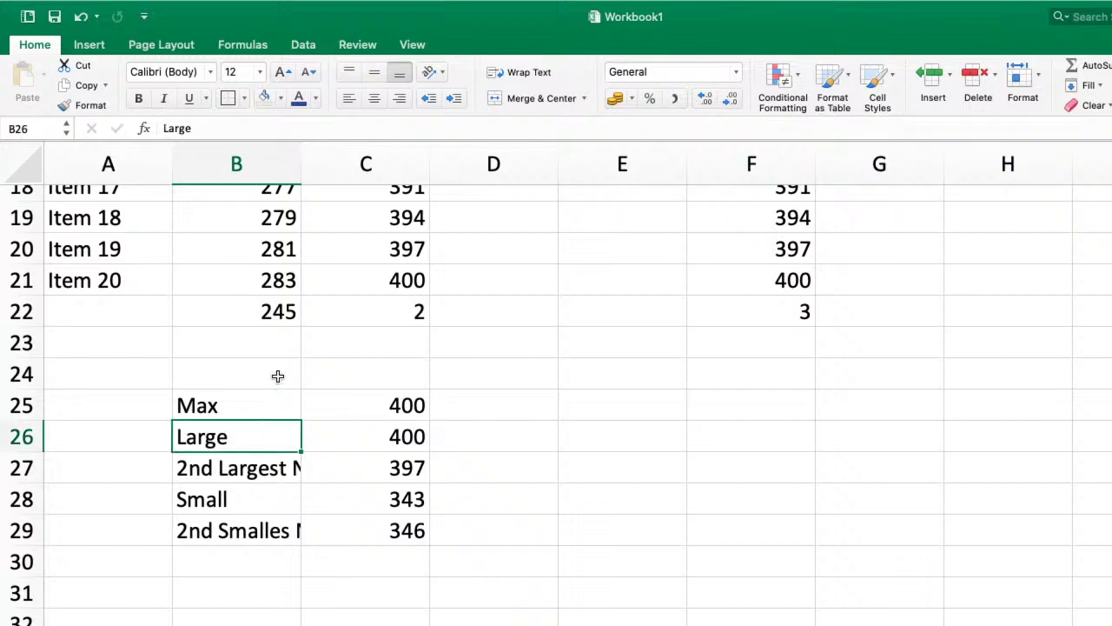
left_click_drag(300, 161, 350, 161)
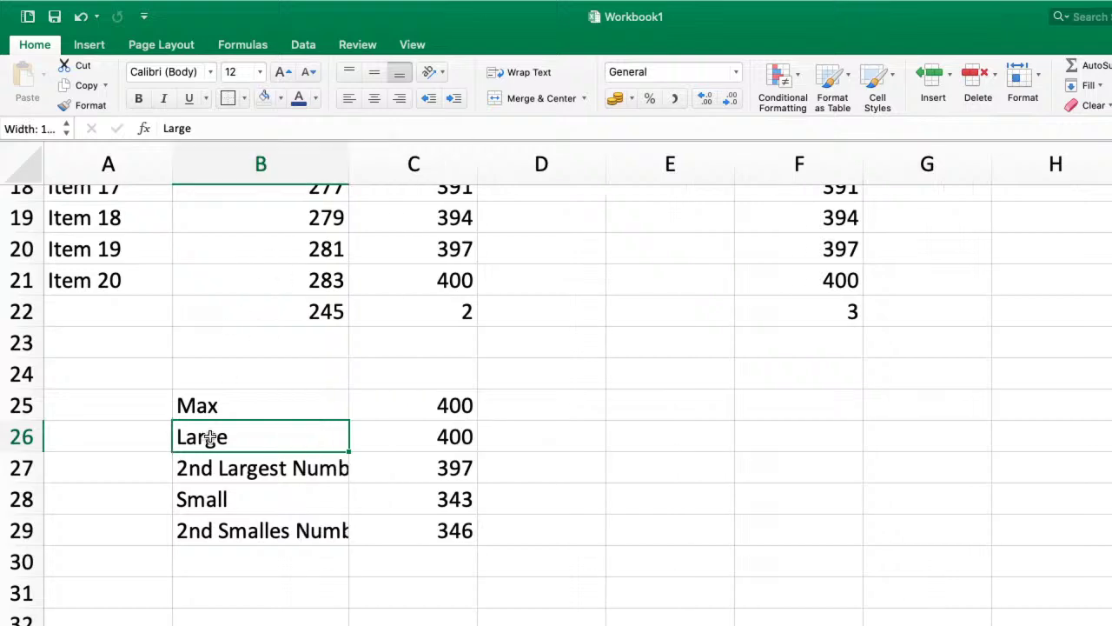
left_click(223, 501)
scroll(293, 336, "up", 6)
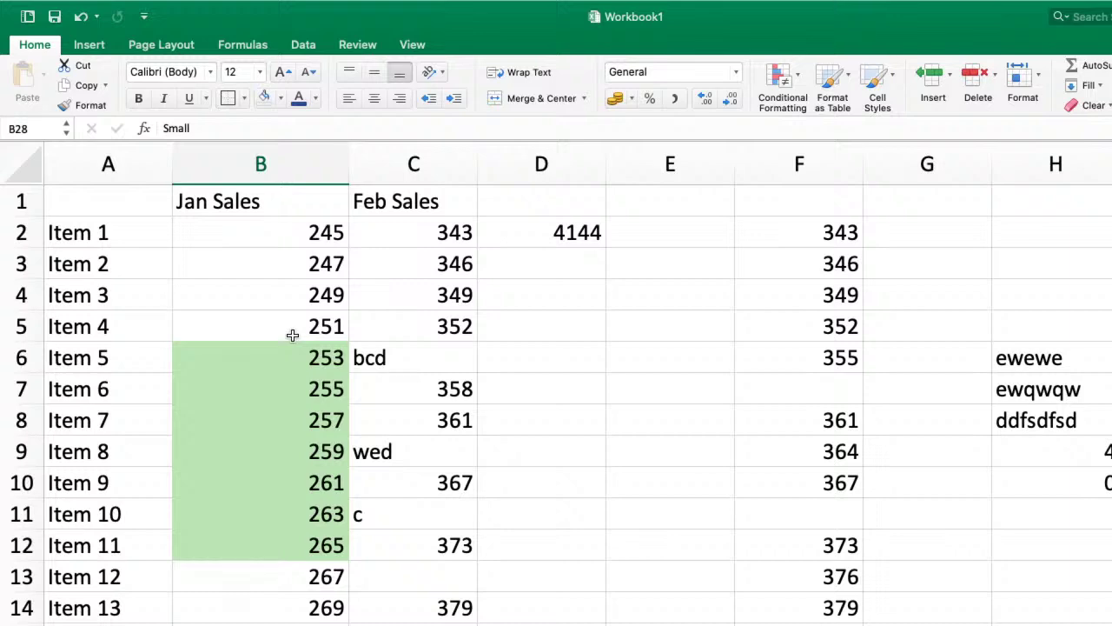
scroll(292, 336, "down", 8)
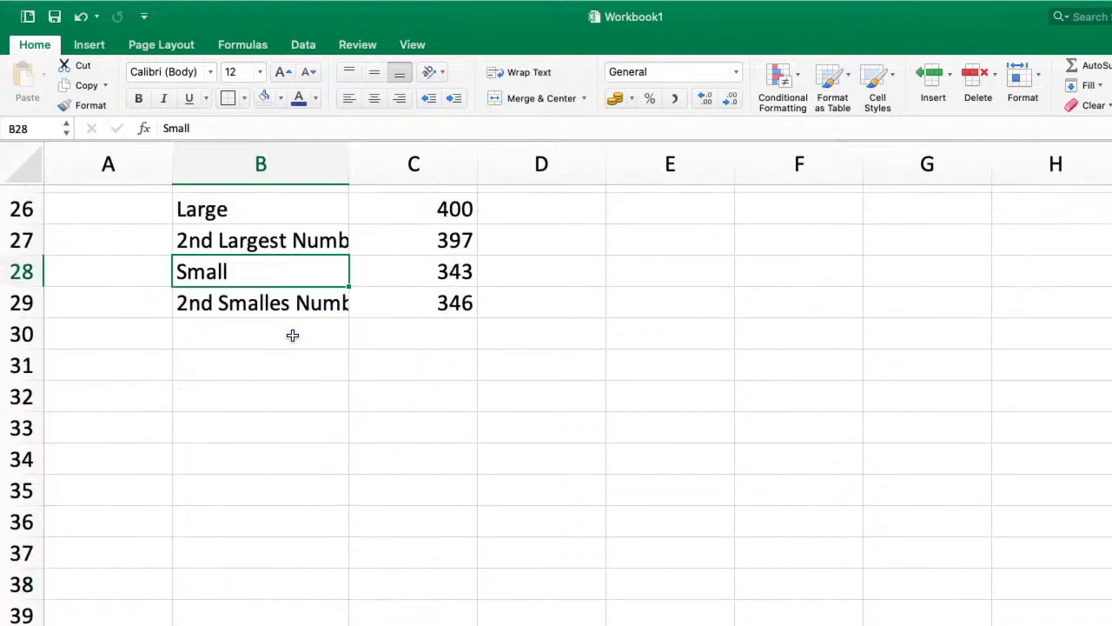
scroll(293, 335, "up", 4)
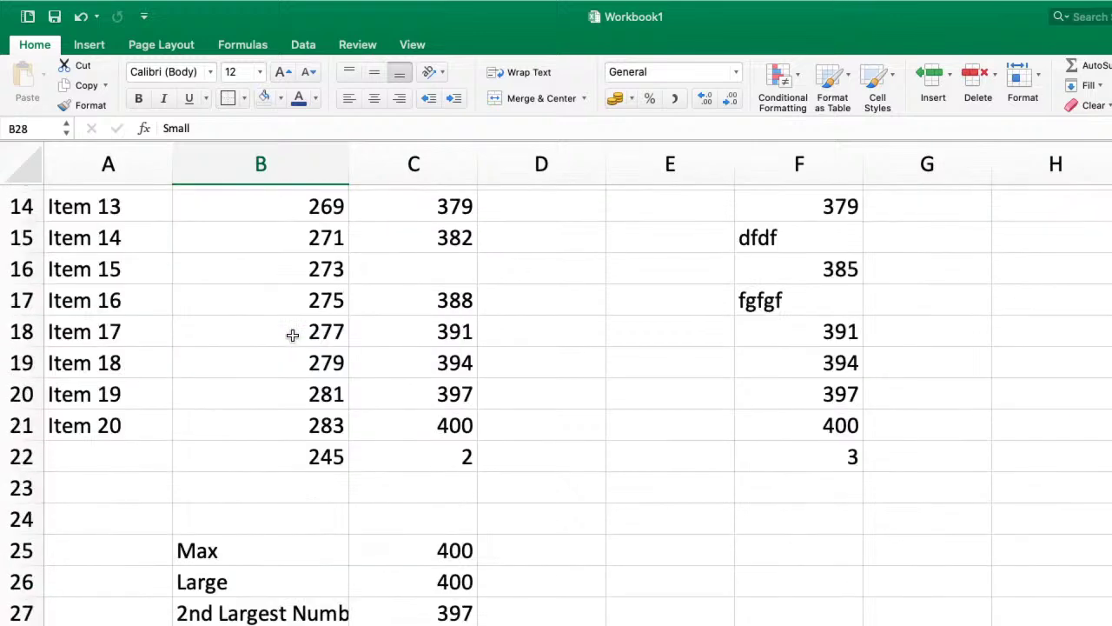
- Enter =LARGE(B2:B21,1) in B22
left_click(295, 456)
type("=large")
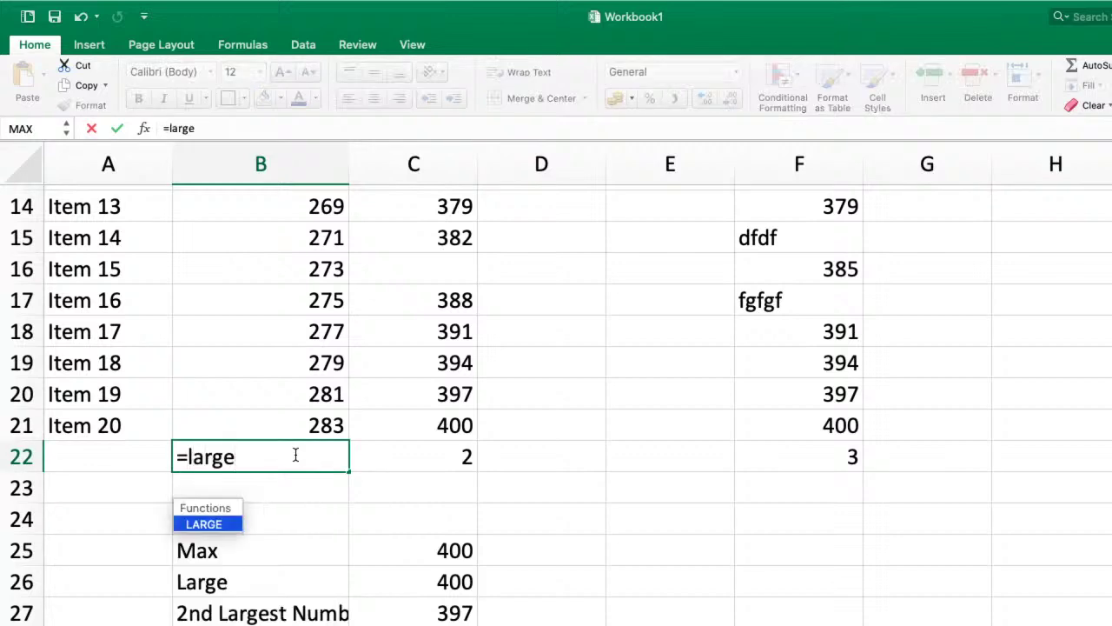
key("Tab")
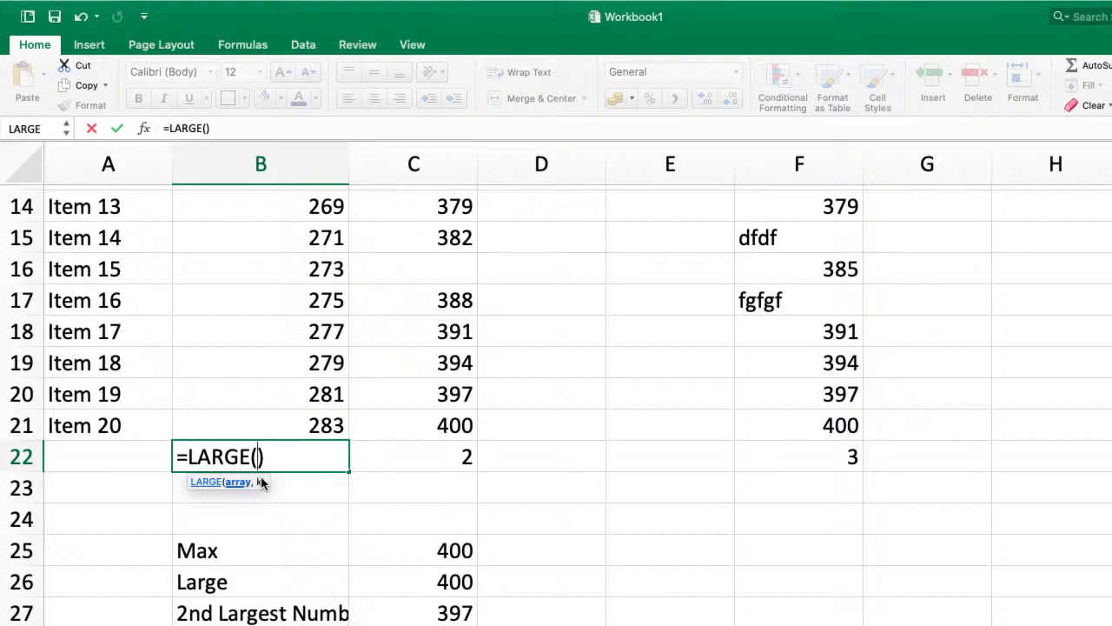
scroll(287, 367, "up", 7)
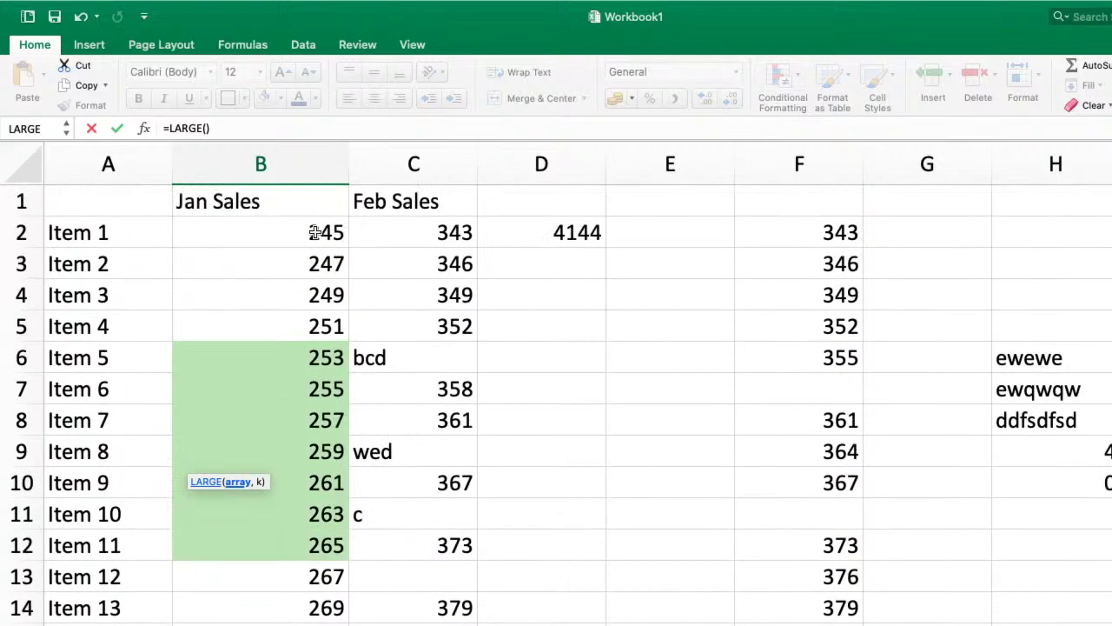
left_click_drag(315, 233, 306, 621)
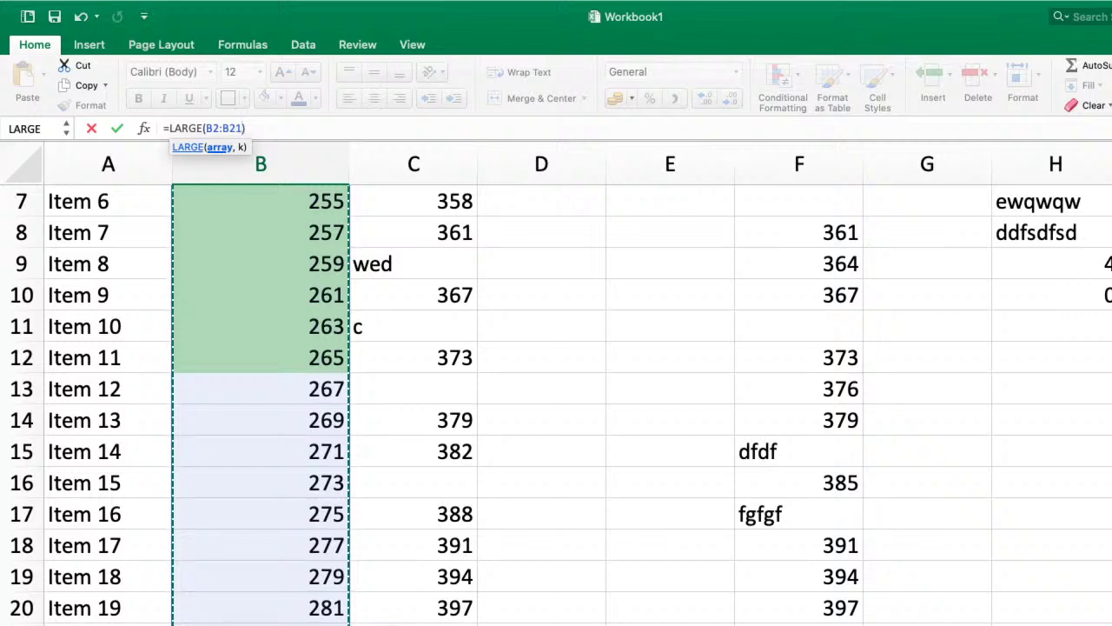
type(")")
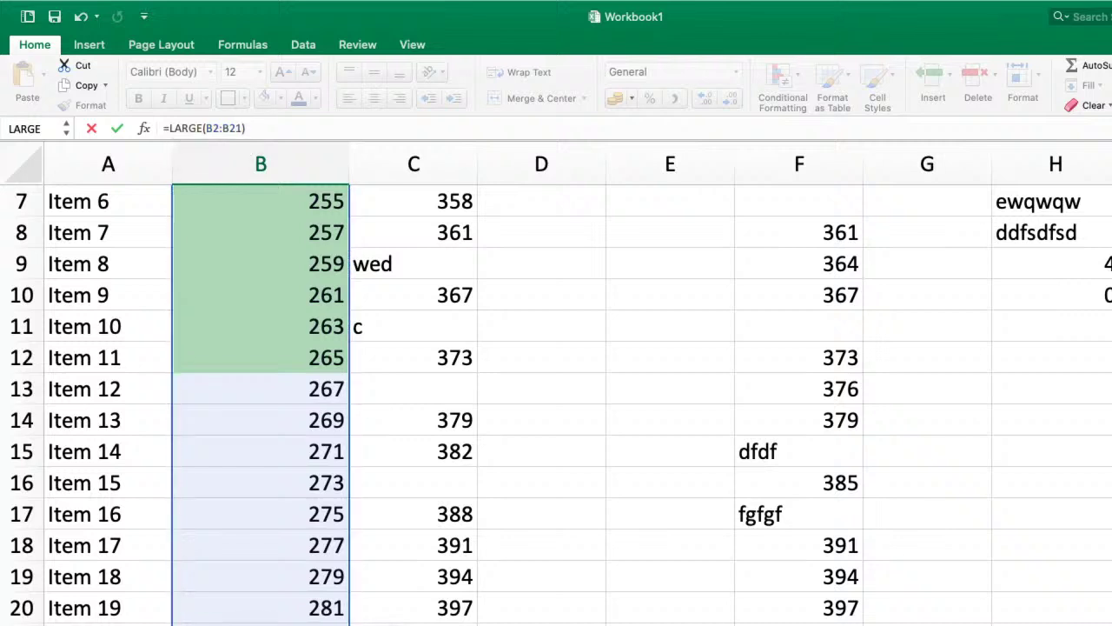
type(",1")
key("Return")
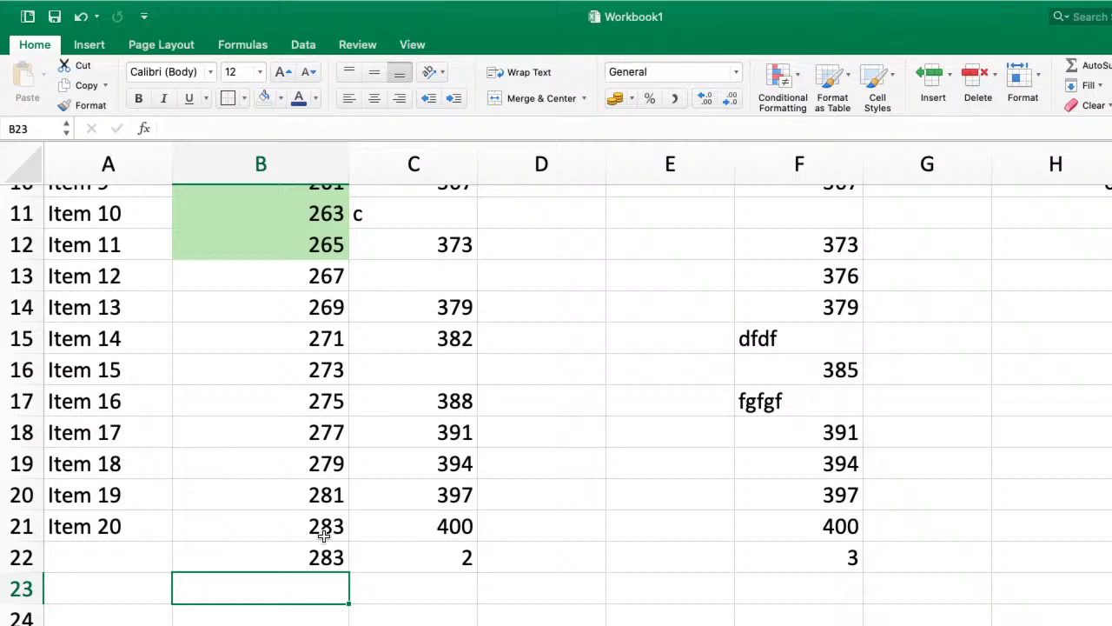
- Change the LARGE k argument to 2 (giving 281), then to 3 (giving 279)
double_click(301, 557)
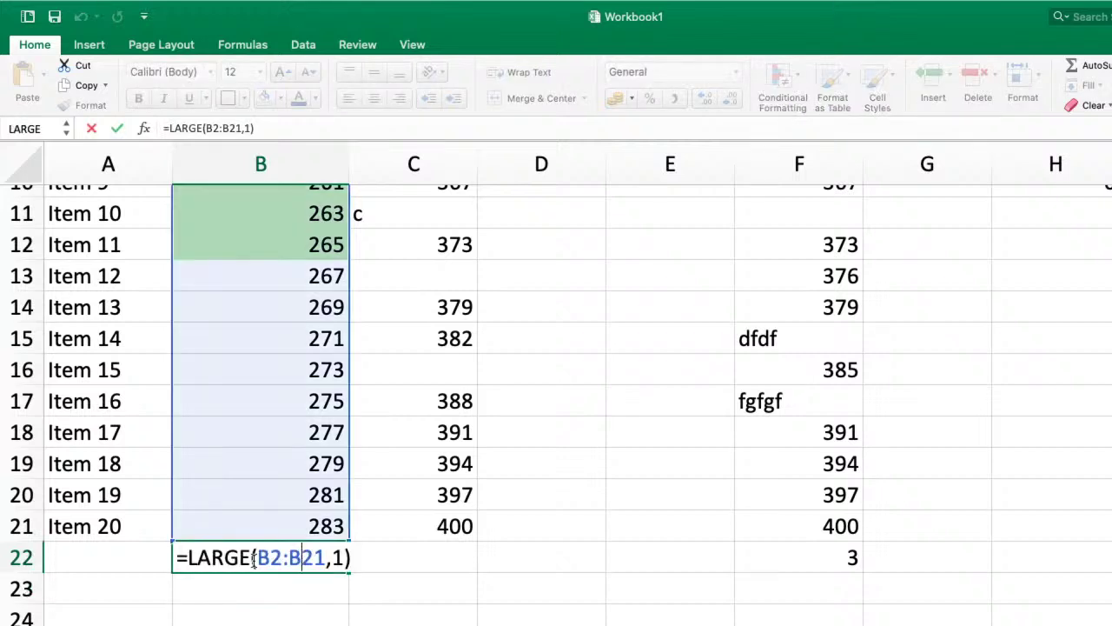
left_click(339, 557)
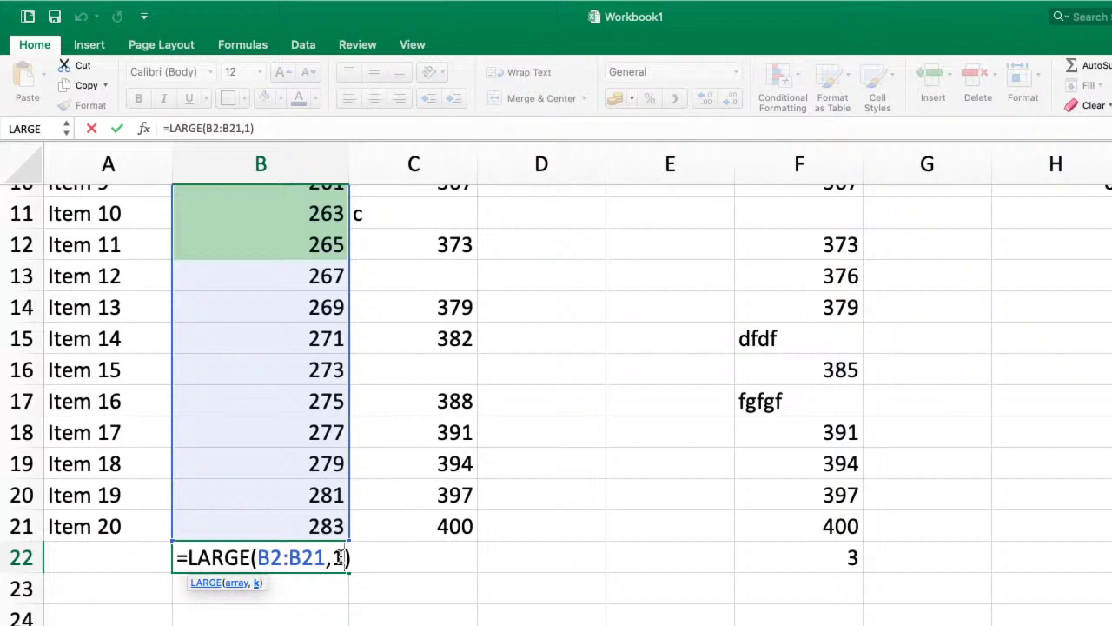
key("BackSpace")
type("2")
key("Return")
left_click(317, 495)
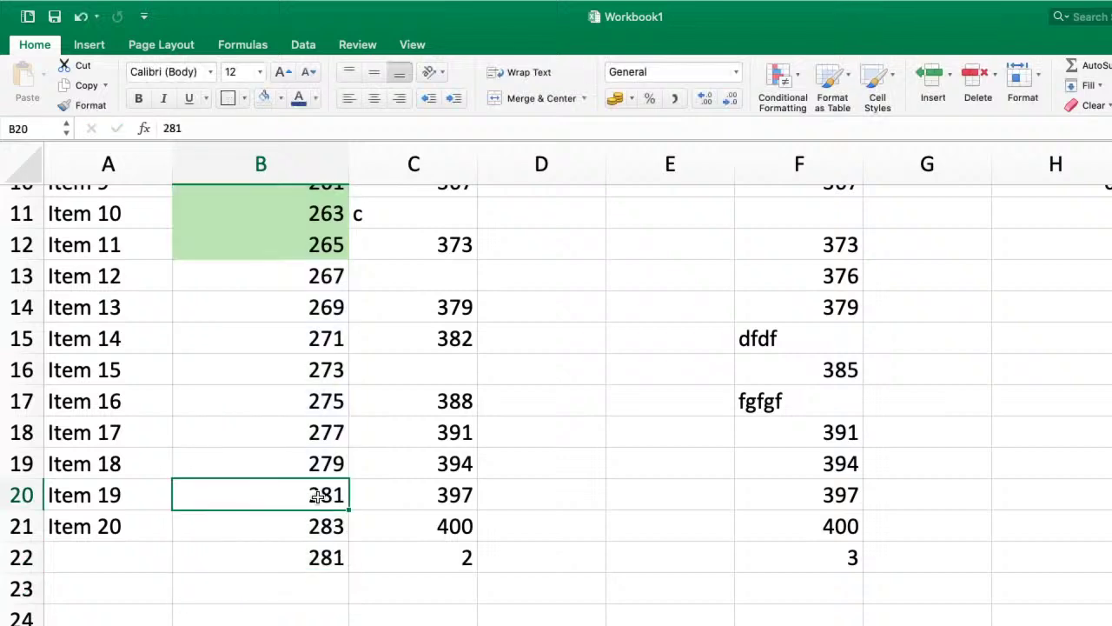
double_click(311, 553)
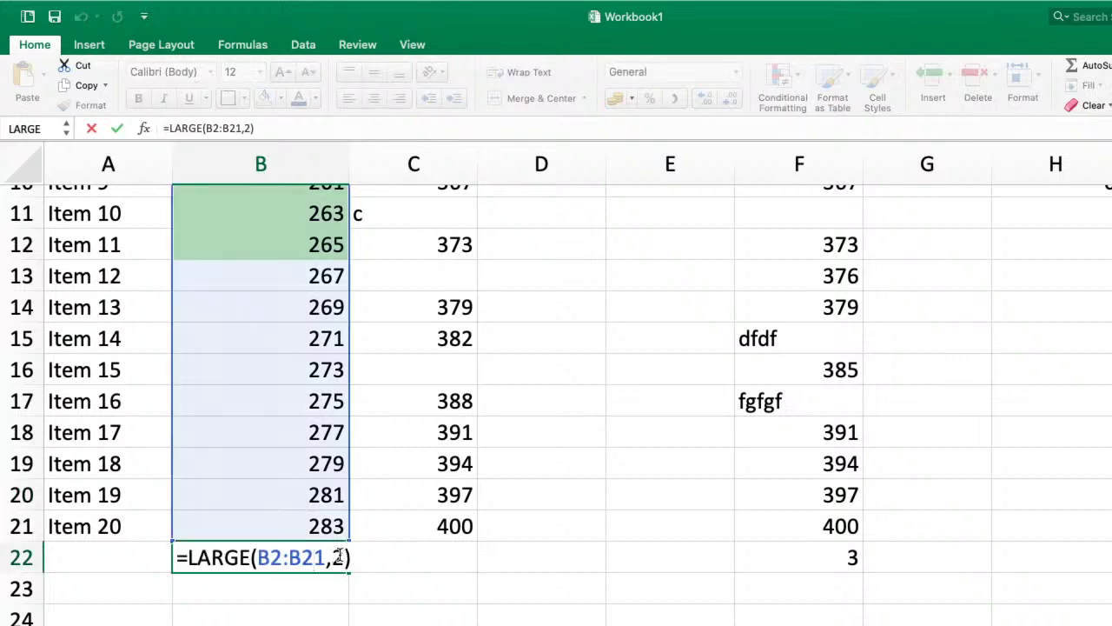
key("BackSpace")
type("3")
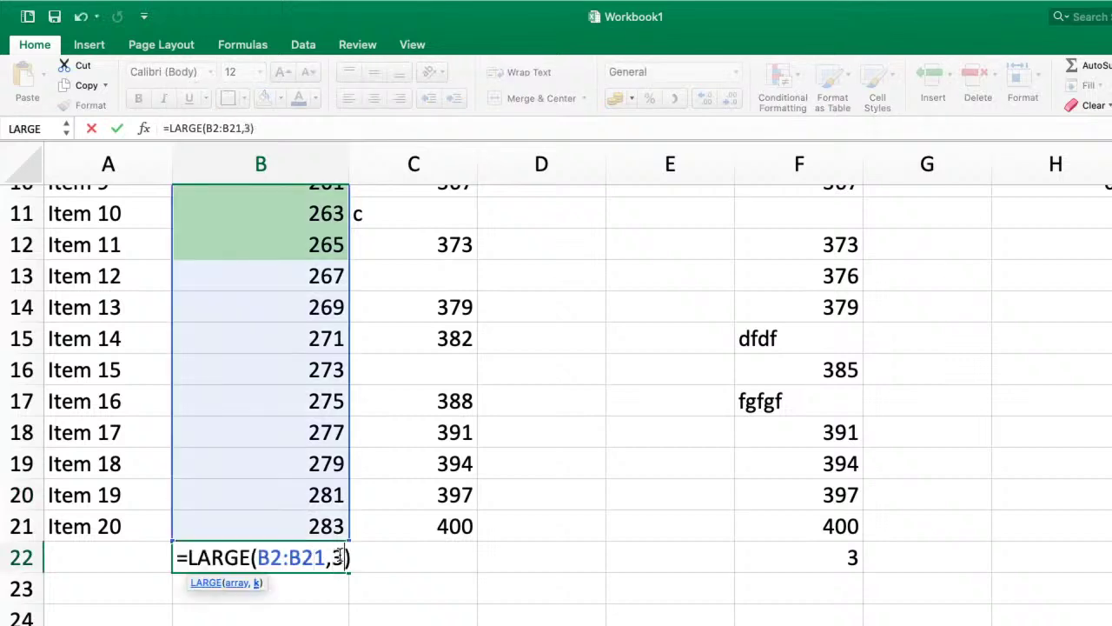
key("Return")
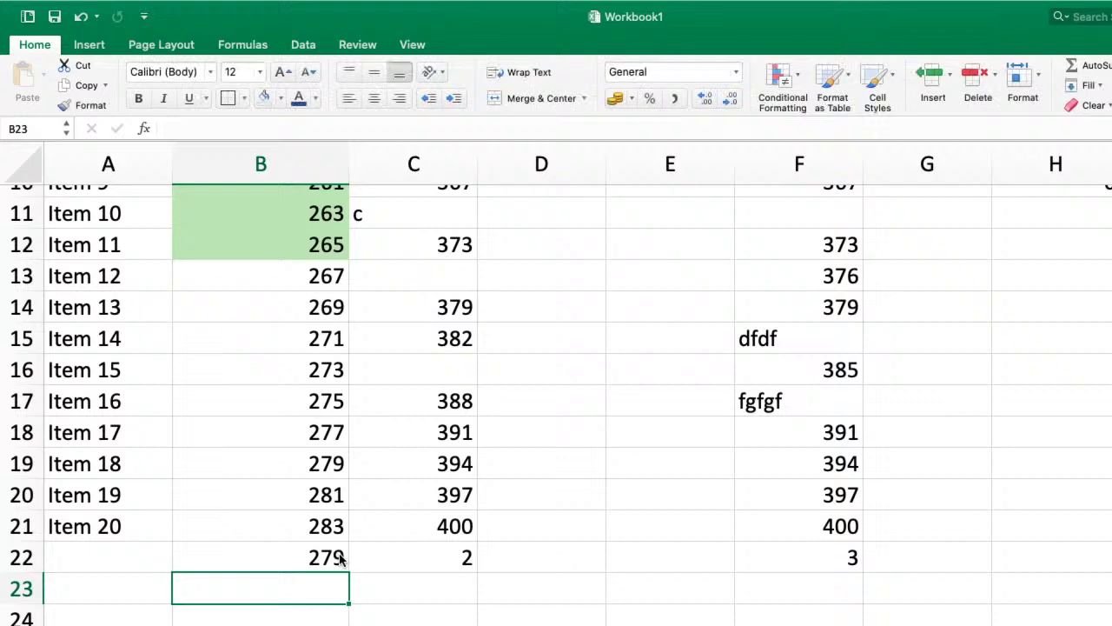
double_click(323, 557)
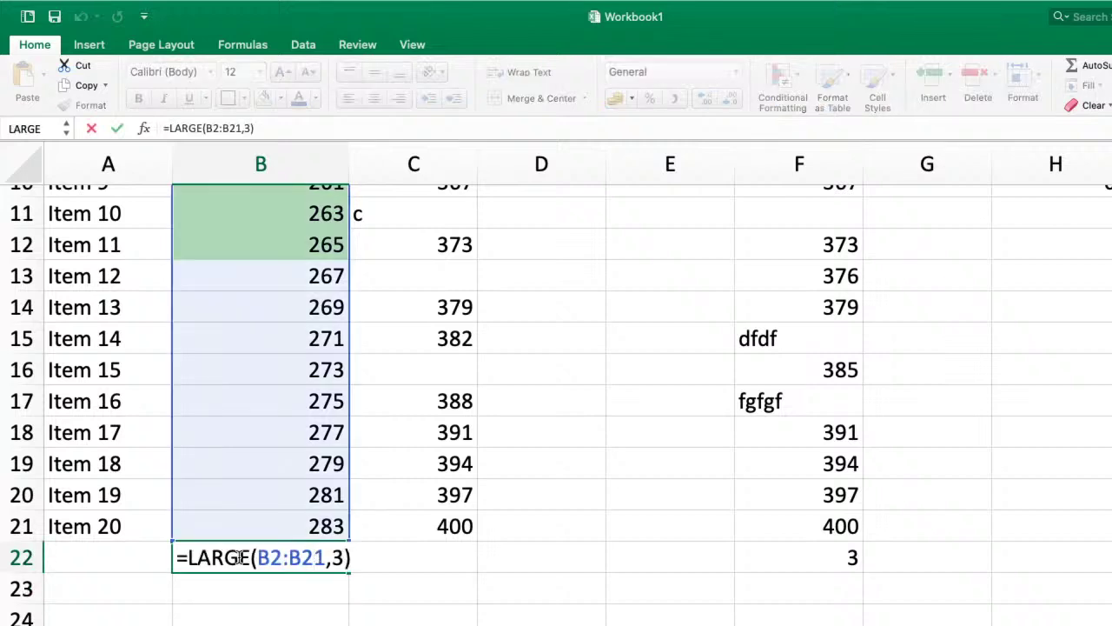
- Change B22 from LARGE to =SMALL(B2:B21,1), then change k to 2
left_click(252, 557)
key("BackSpace")
key("BackSpace")
key("BackSpace")
key("BackSpace")
key("BackSpace")
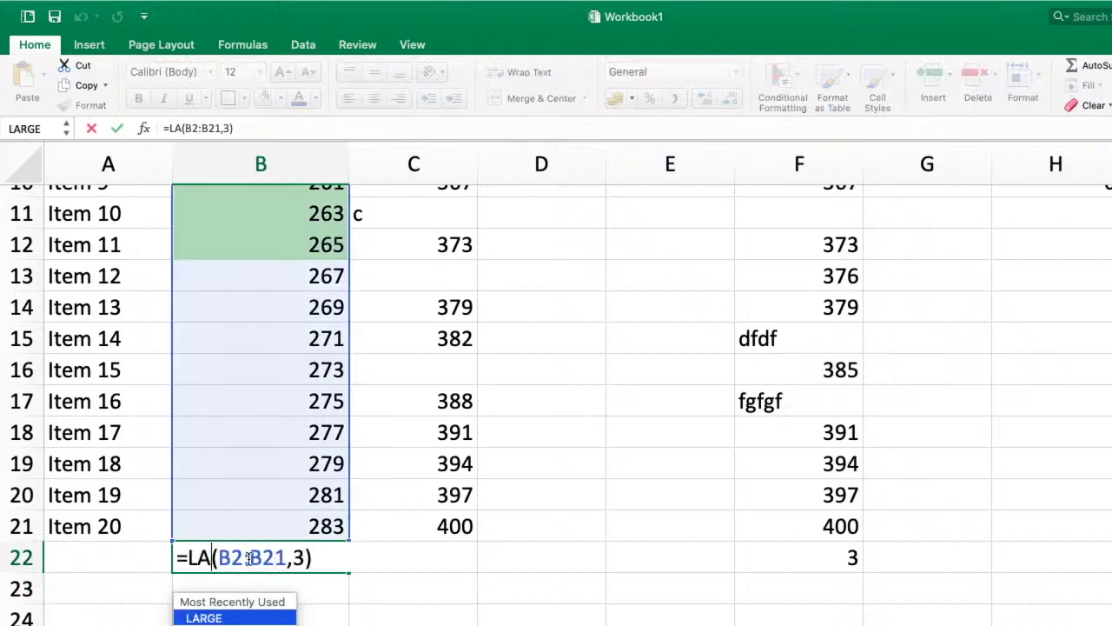
type("Small")
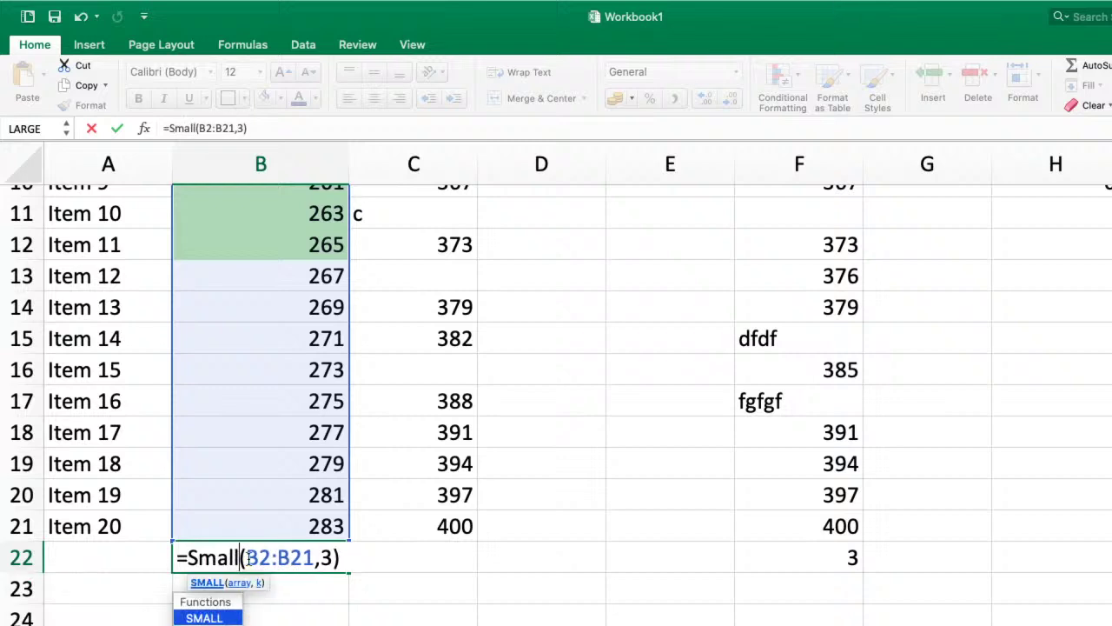
left_click(329, 557)
key("BackSpace")
type("1")
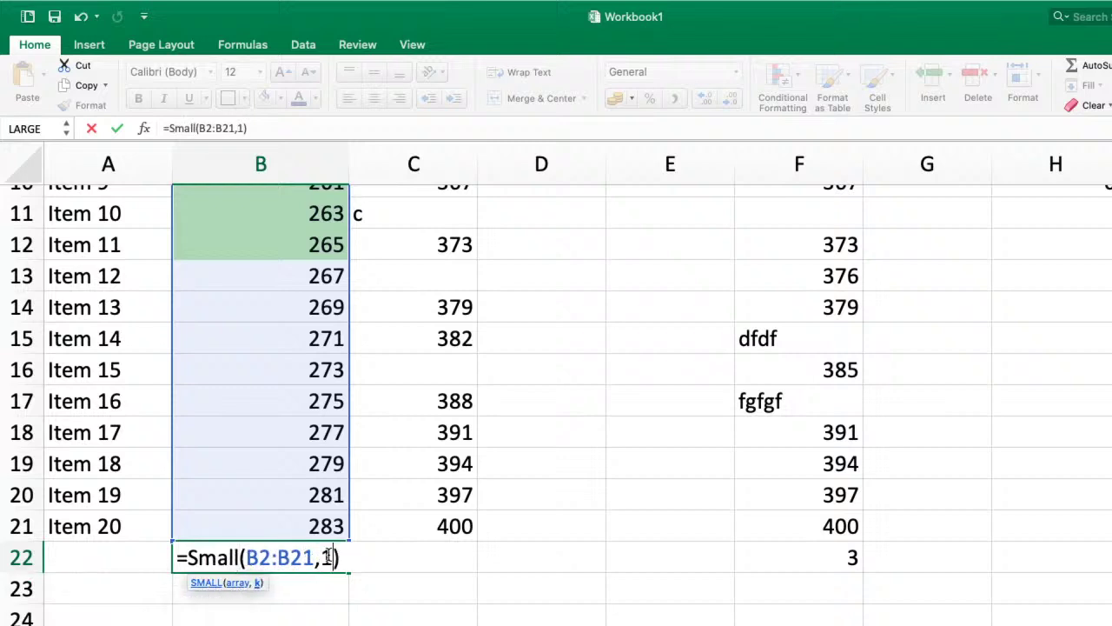
key("Return")
double_click(329, 557)
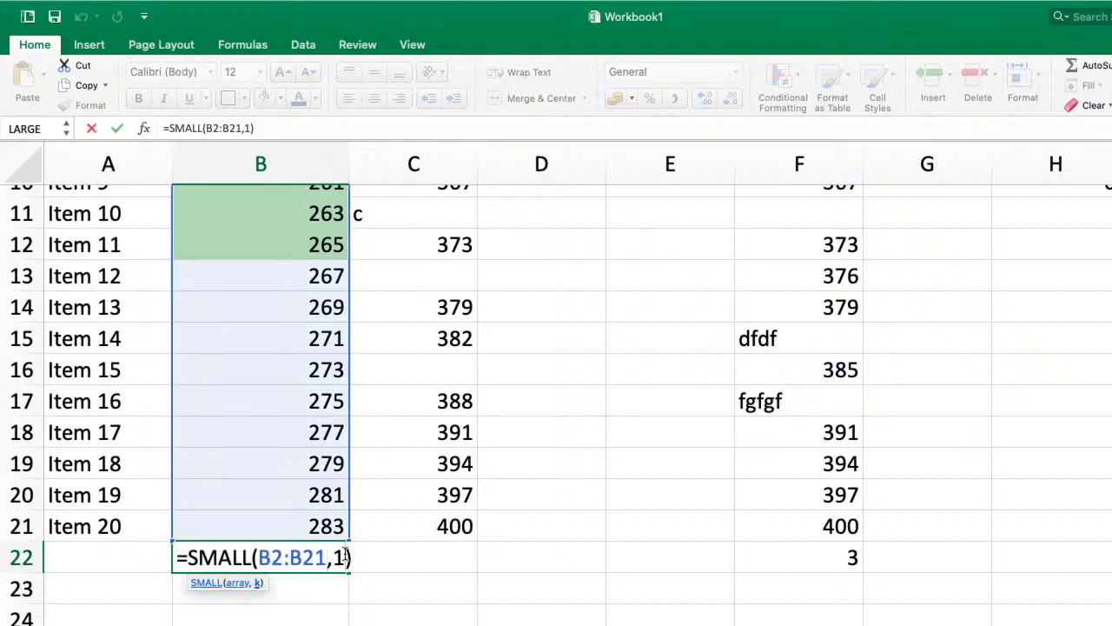
key("BackSpace")
type("2")
key("Return")
- Set B22's k to 3 so it returns 249, then advance the slideshow to Print Options
left_click(324, 557)
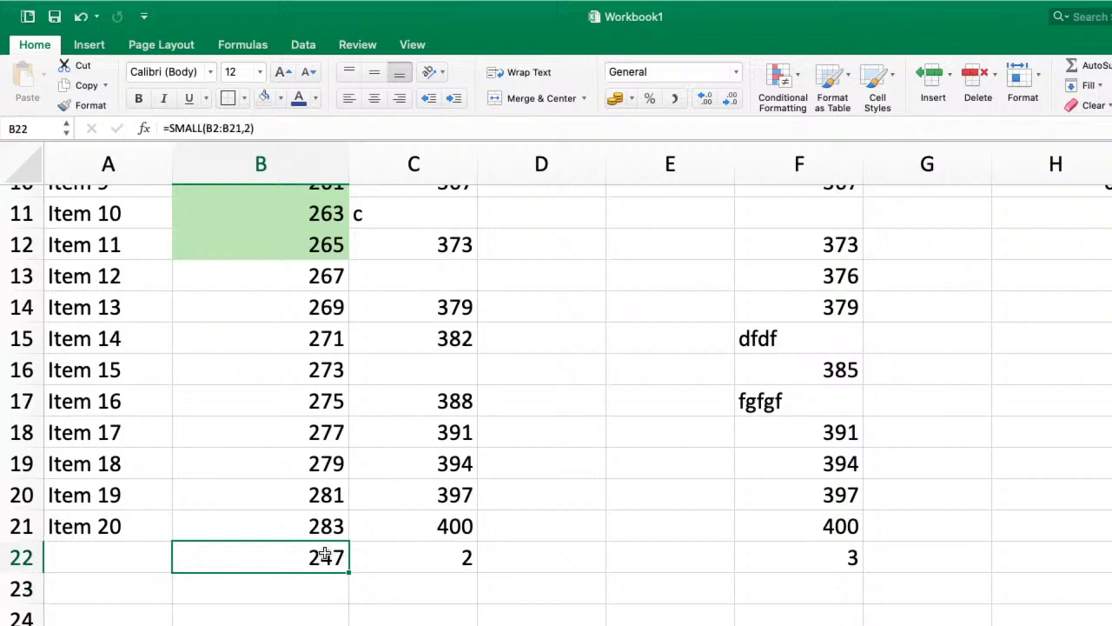
double_click(324, 557)
key("BackSpace")
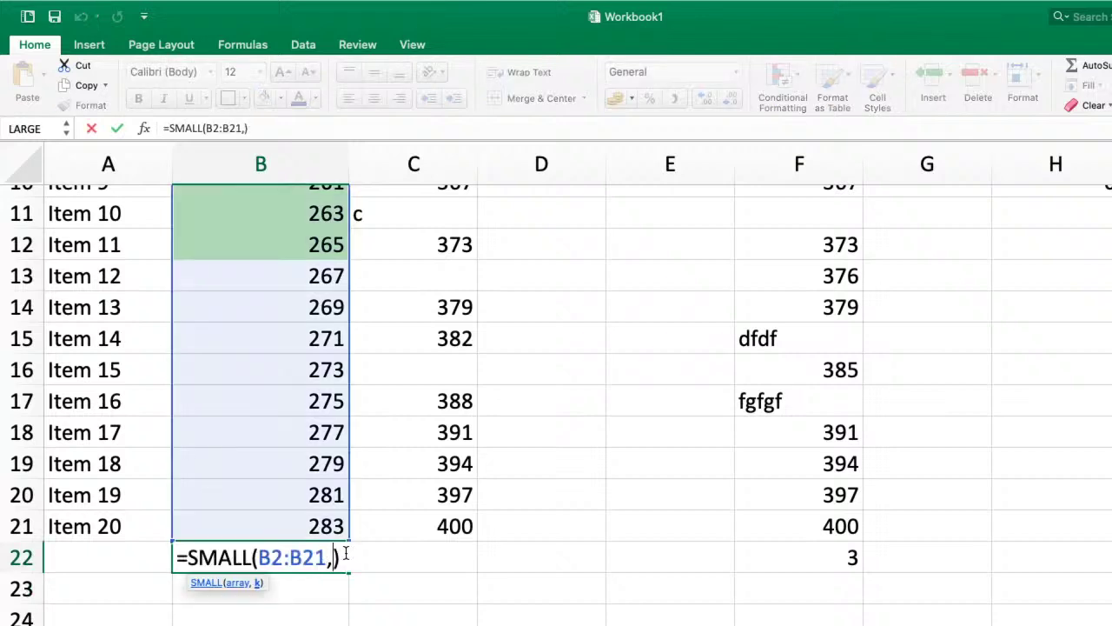
type("3")
key("Return")
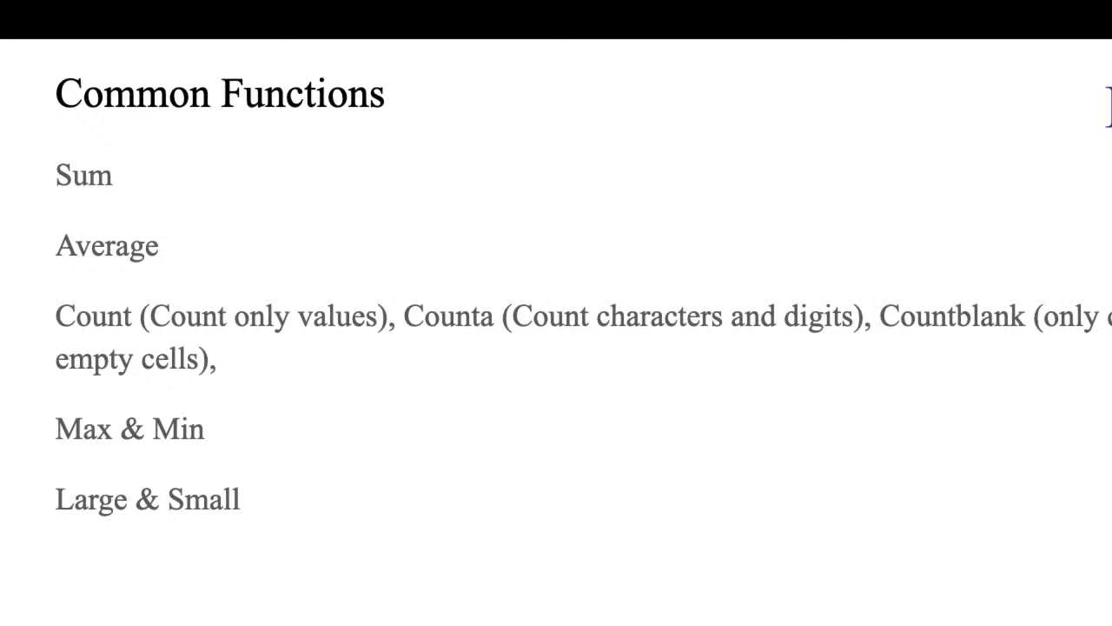
left_click(380, 533)
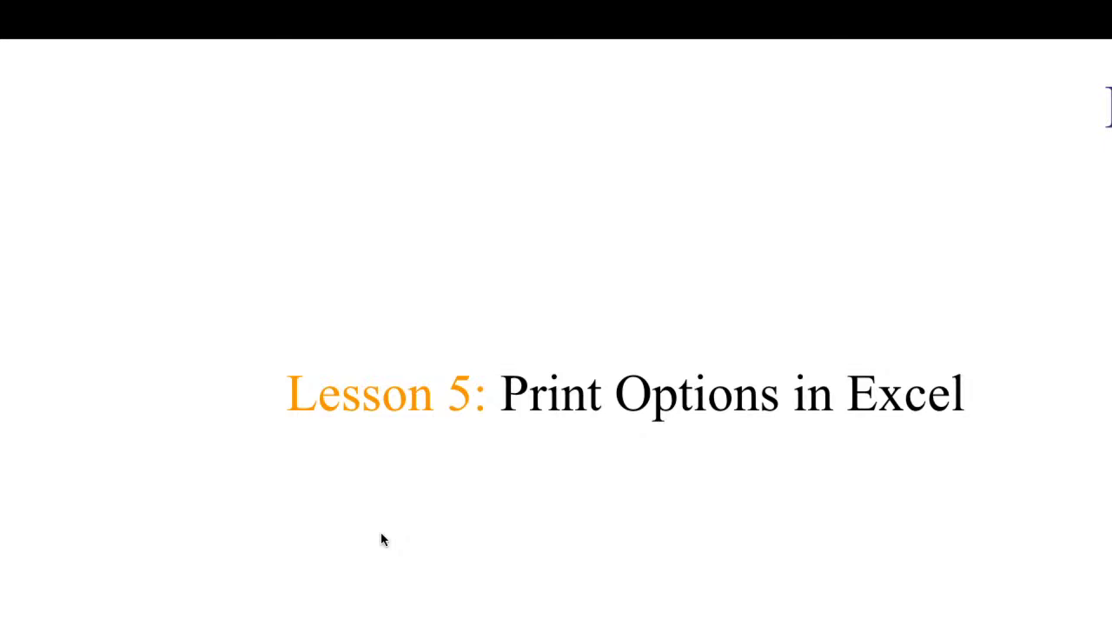
left_click(596, 576)
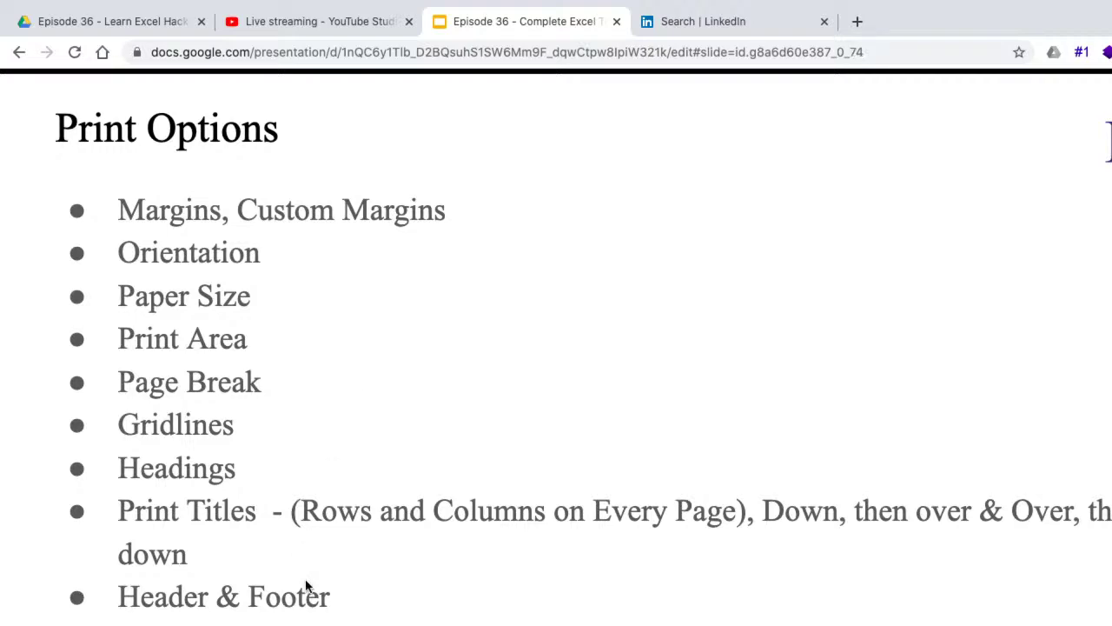
- Exit presentation mode so the Print Options slide shows in the Slides editor
key("Escape")
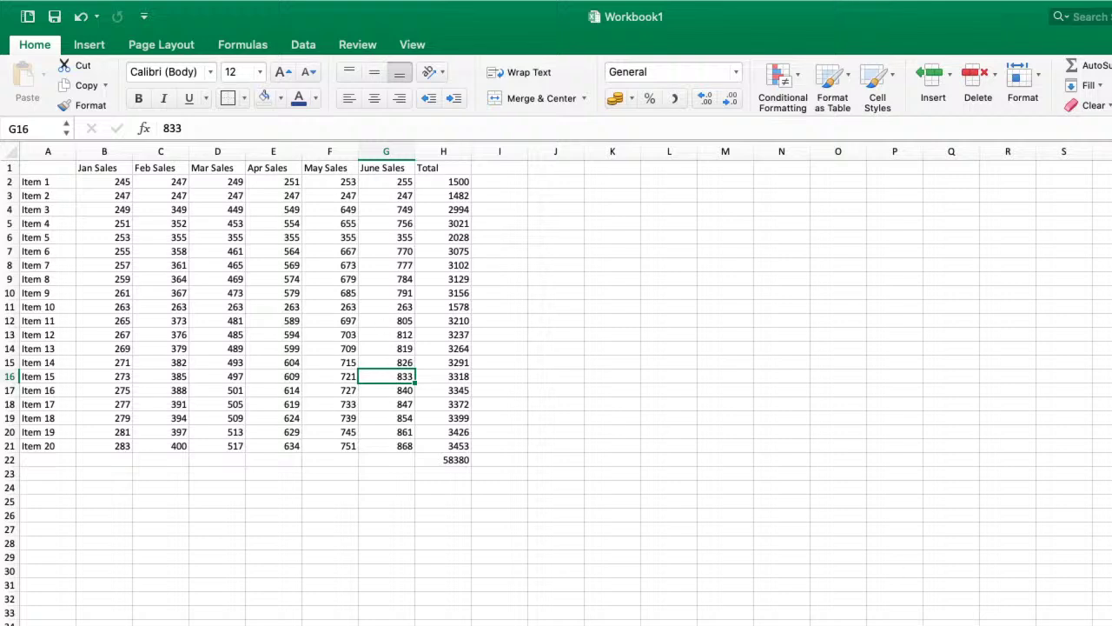
scroll(557, 382, "up", 4)
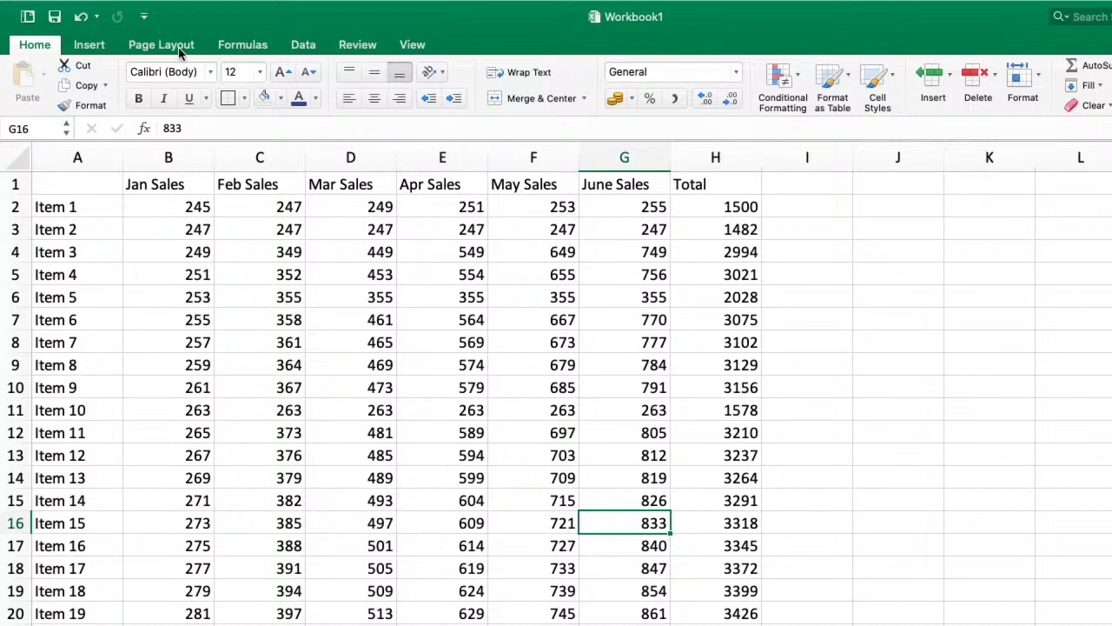
key("super+p")
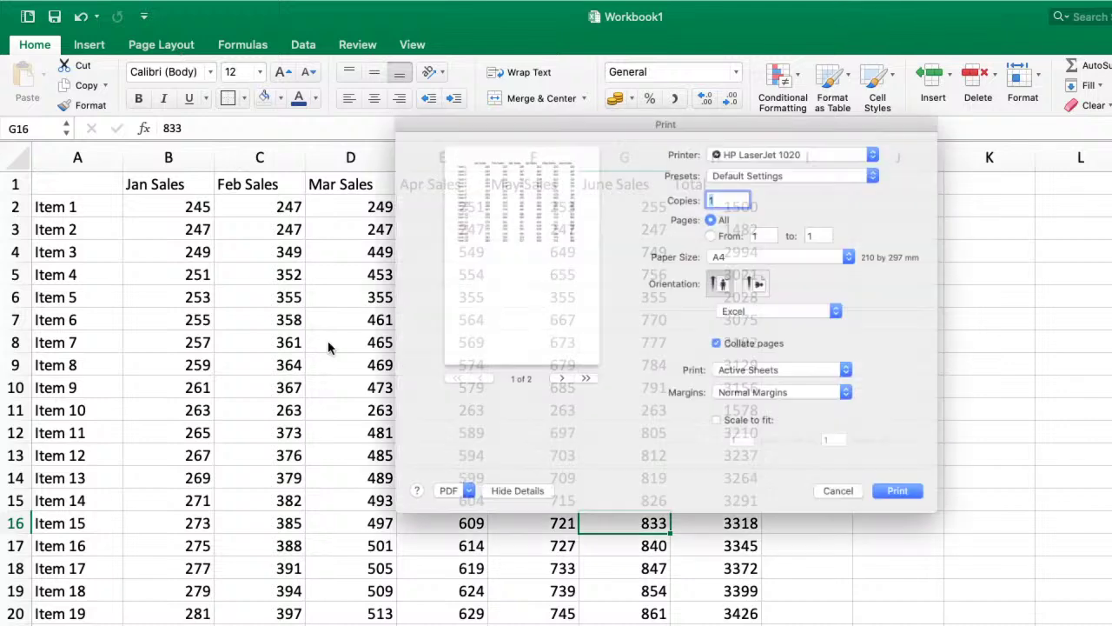
left_click_drag(707, 86, 602, 112)
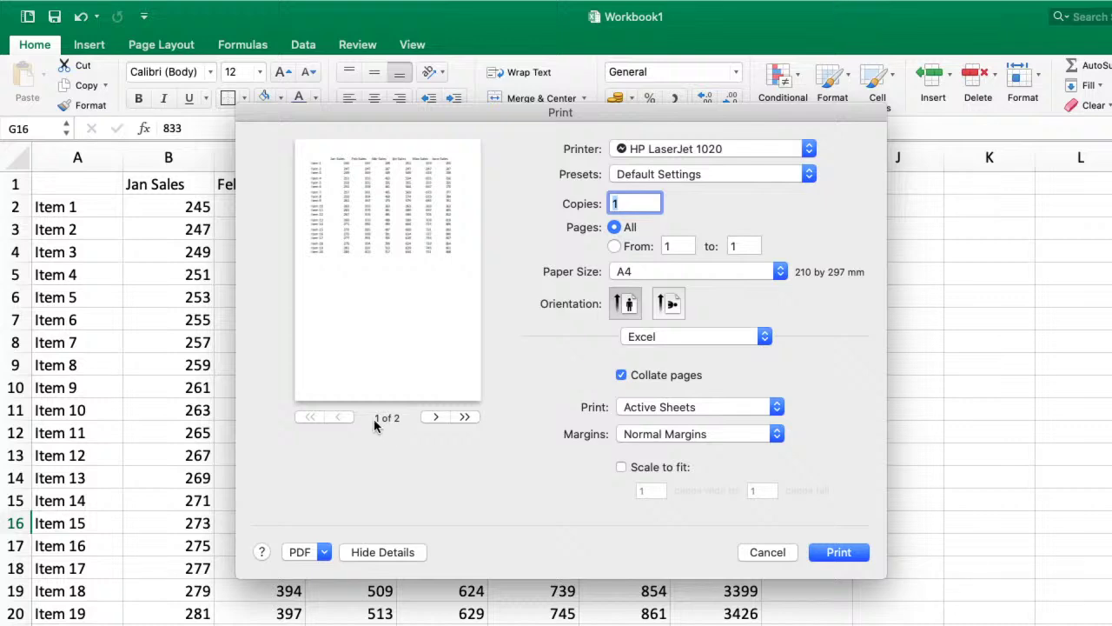
left_click(436, 418)
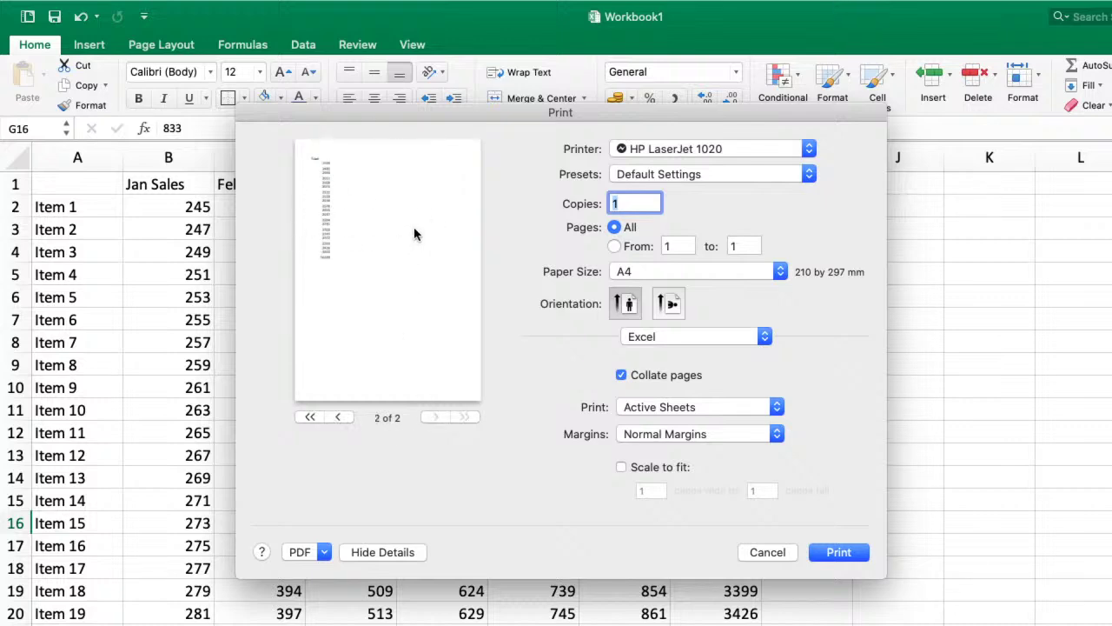
left_click(337, 417)
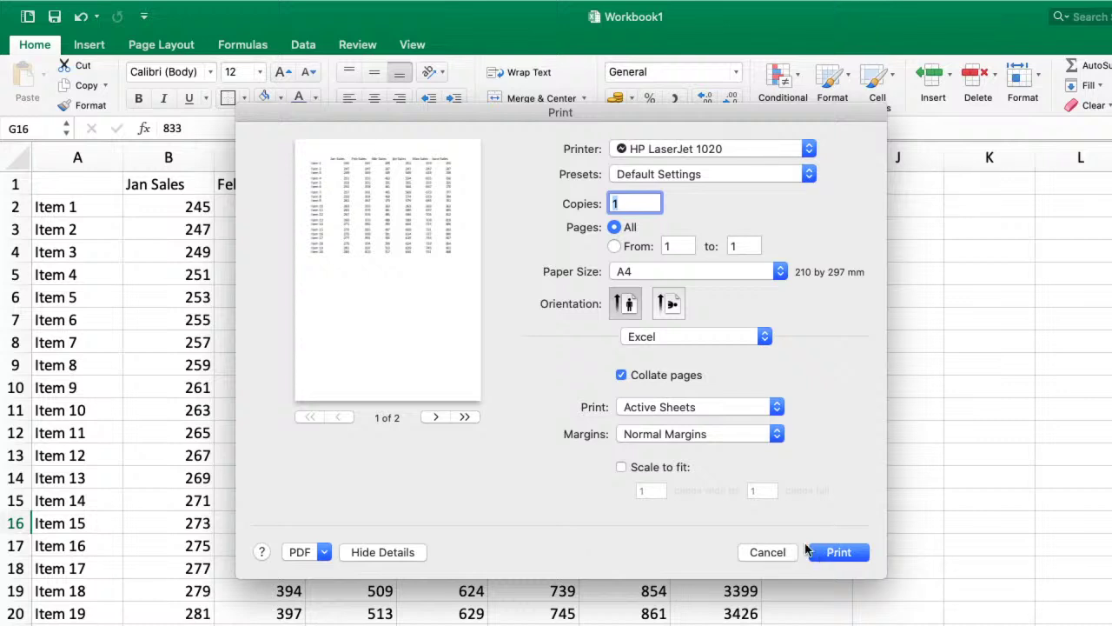
left_click(437, 419)
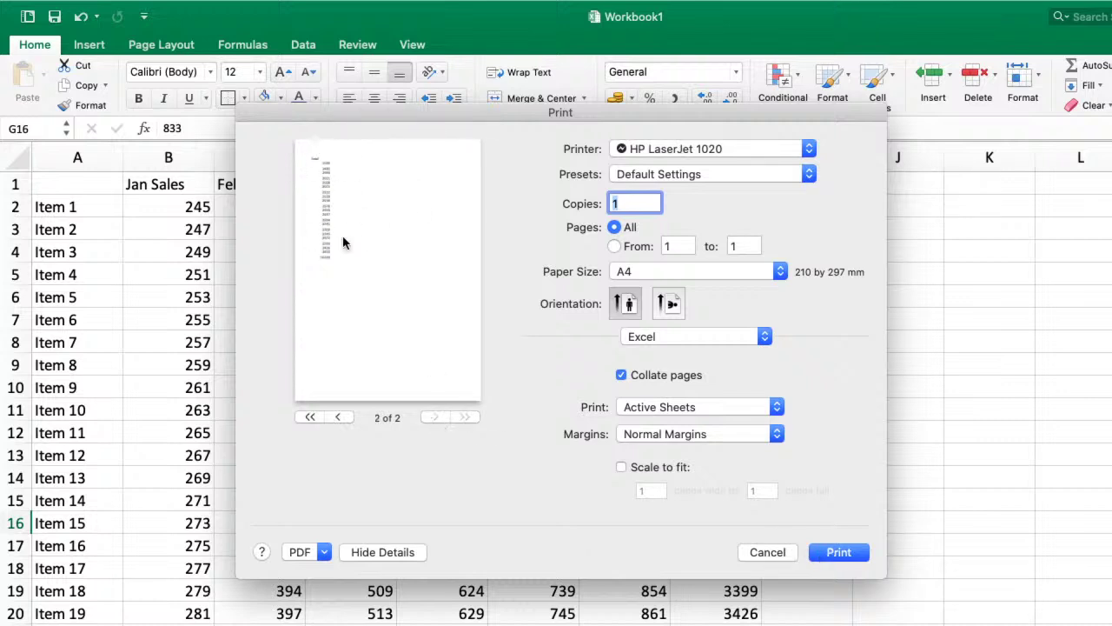
left_click(784, 551)
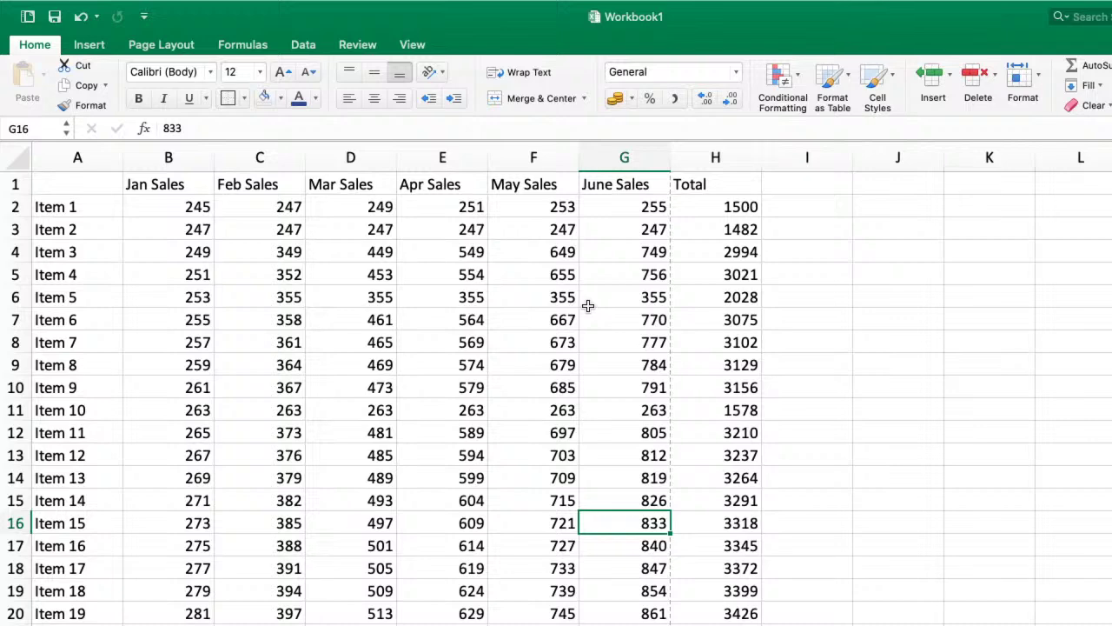
left_click(681, 439)
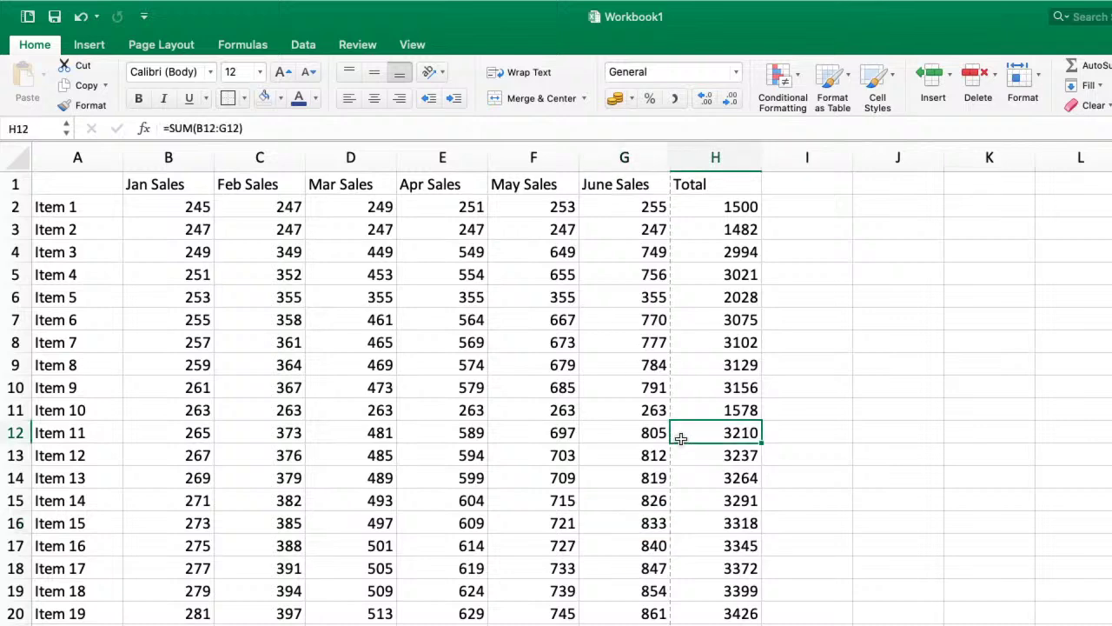
- On Page Layout, clear the Print checkboxes under both Gridlines and Headings
left_click(157, 47)
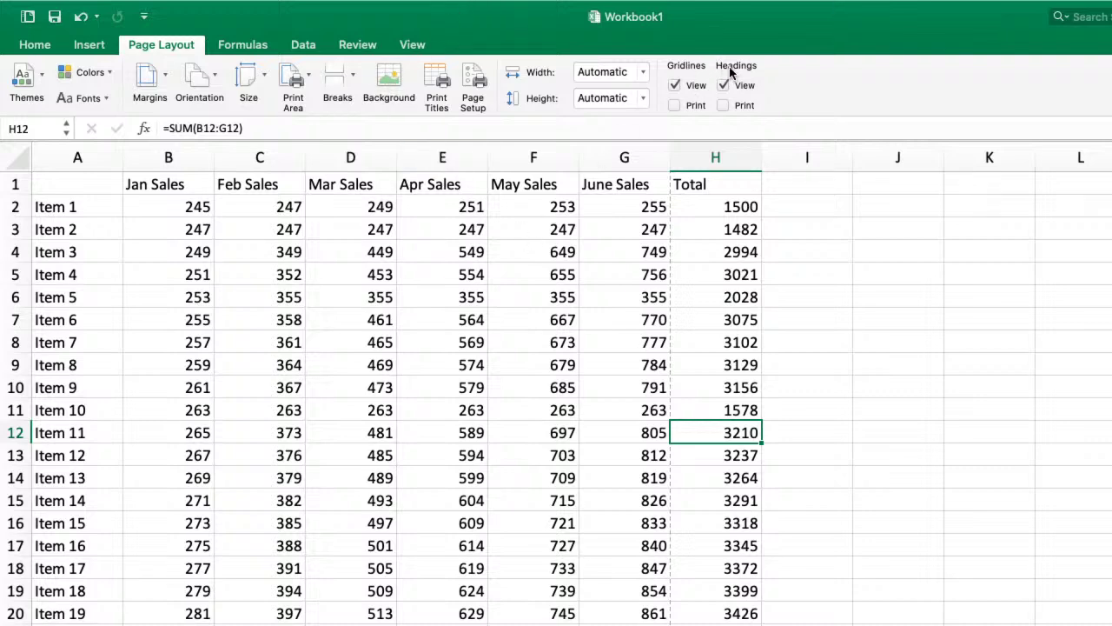
left_click(674, 104)
scroll(663, 372, "right", 6)
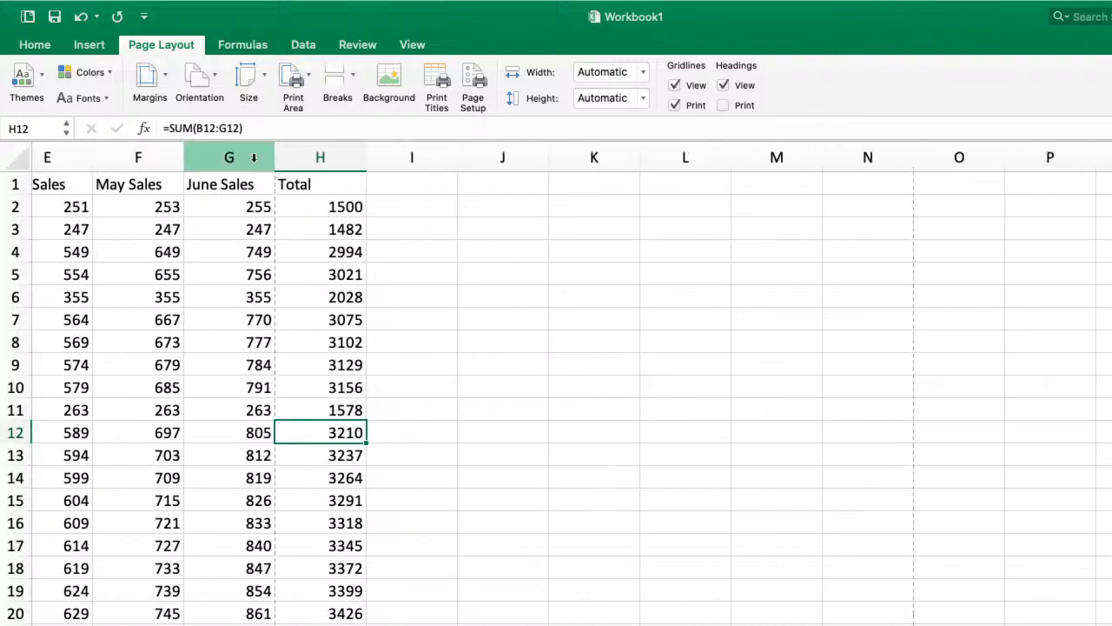
scroll(273, 365, "left", 6)
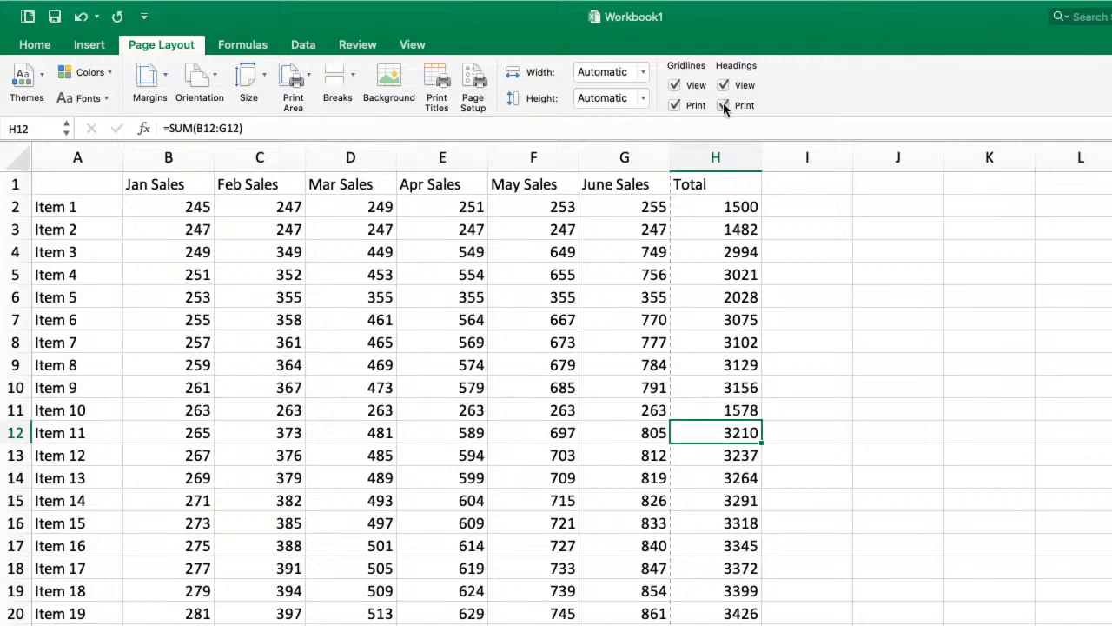
scroll(609, 472, "down", 5)
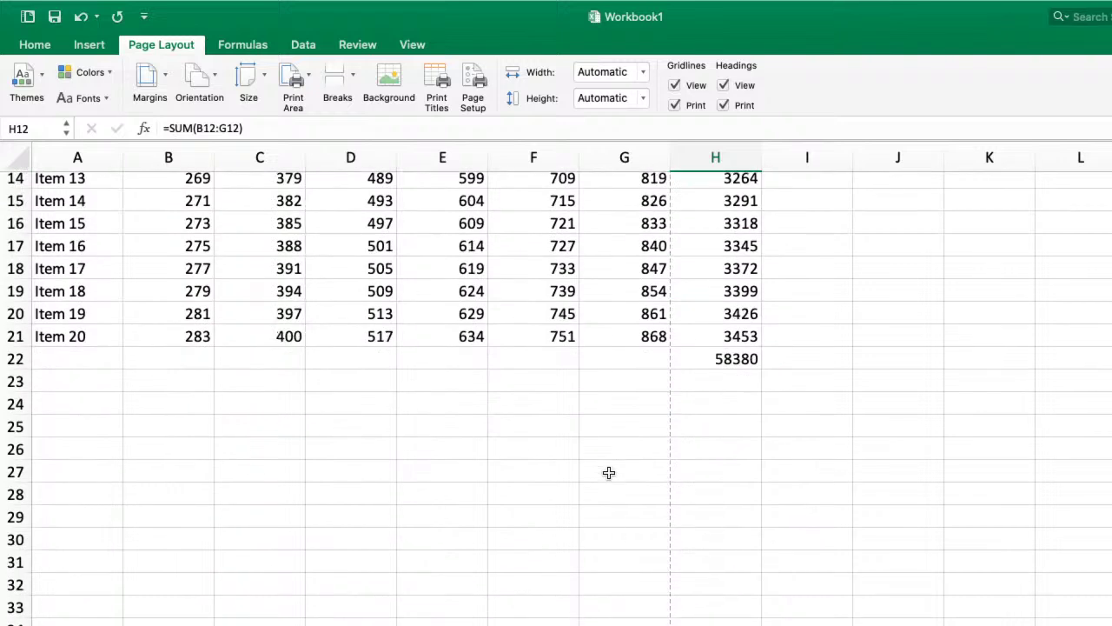
scroll(609, 472, "up", 5)
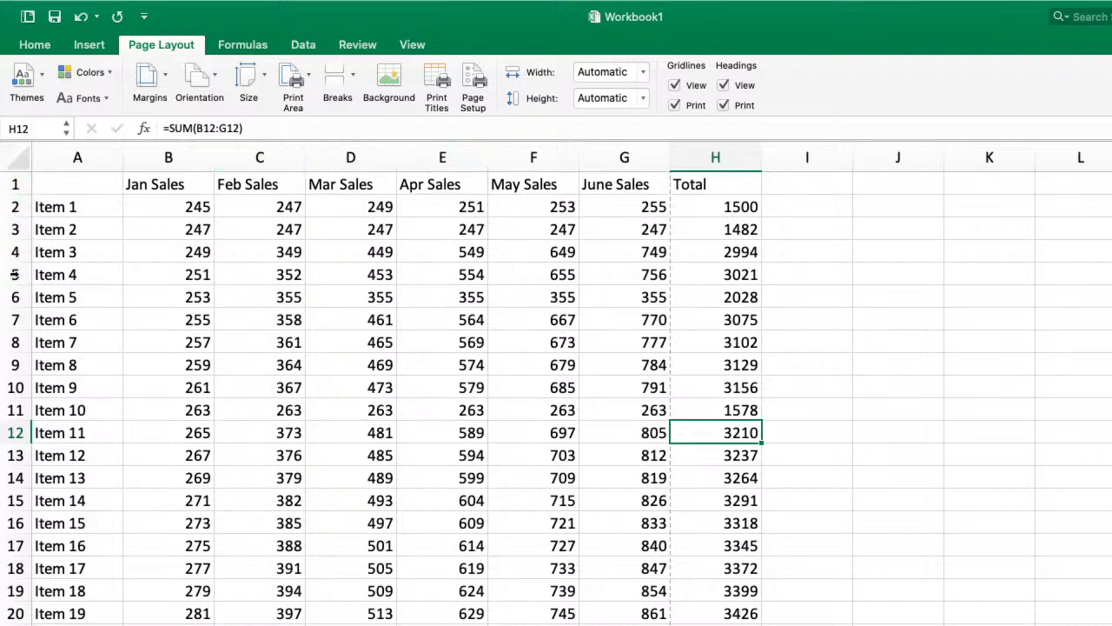
left_click(723, 105)
left_click(675, 105)
left_click(212, 80)
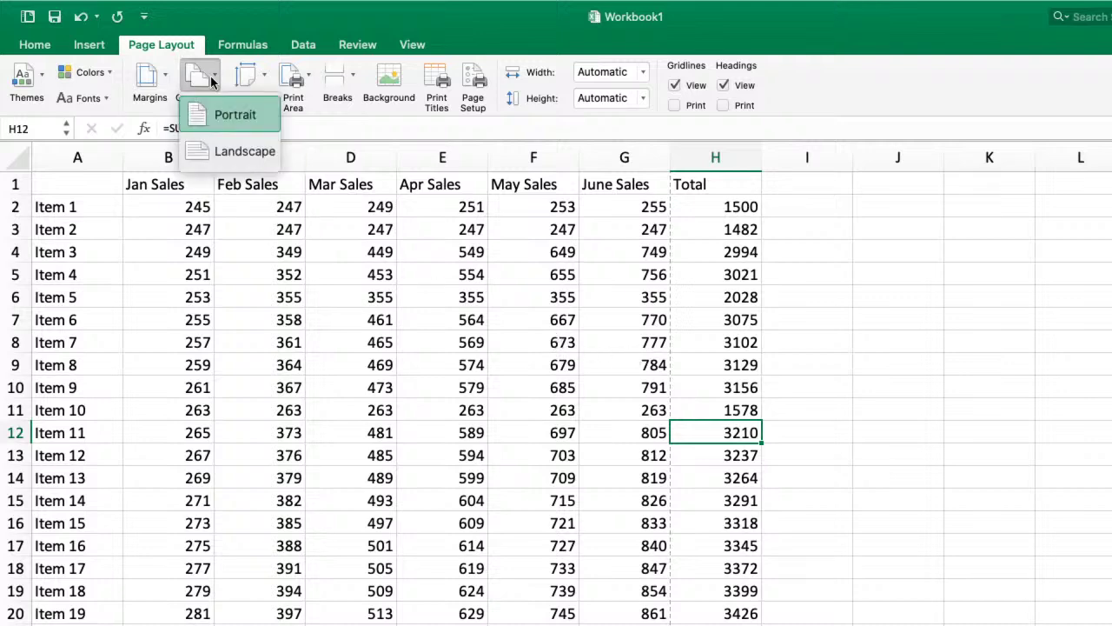
left_click(231, 152)
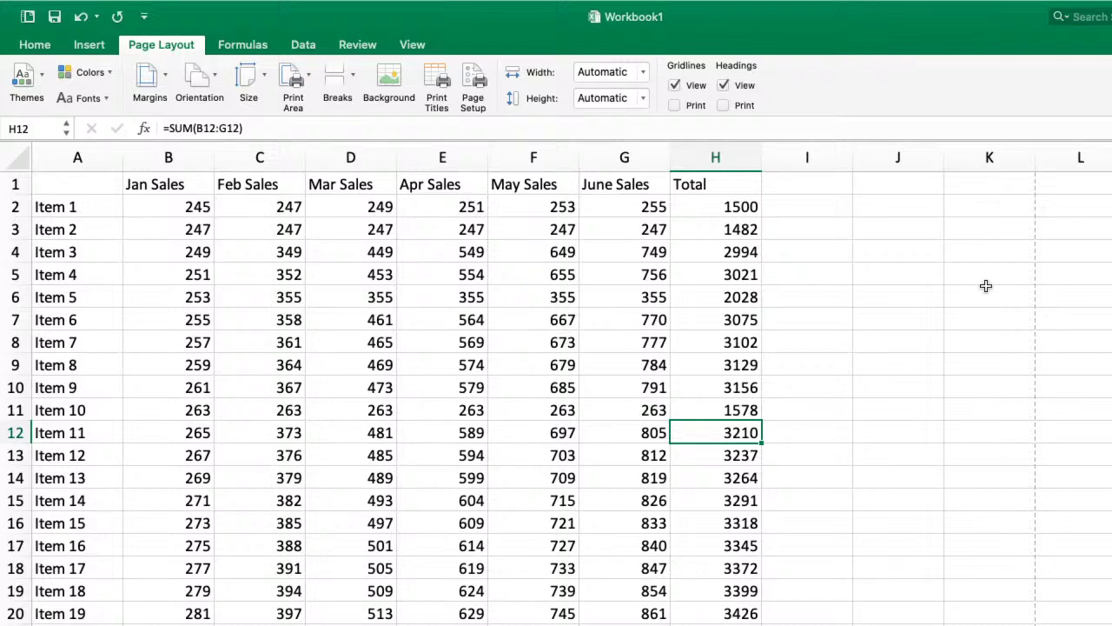
key("super+p")
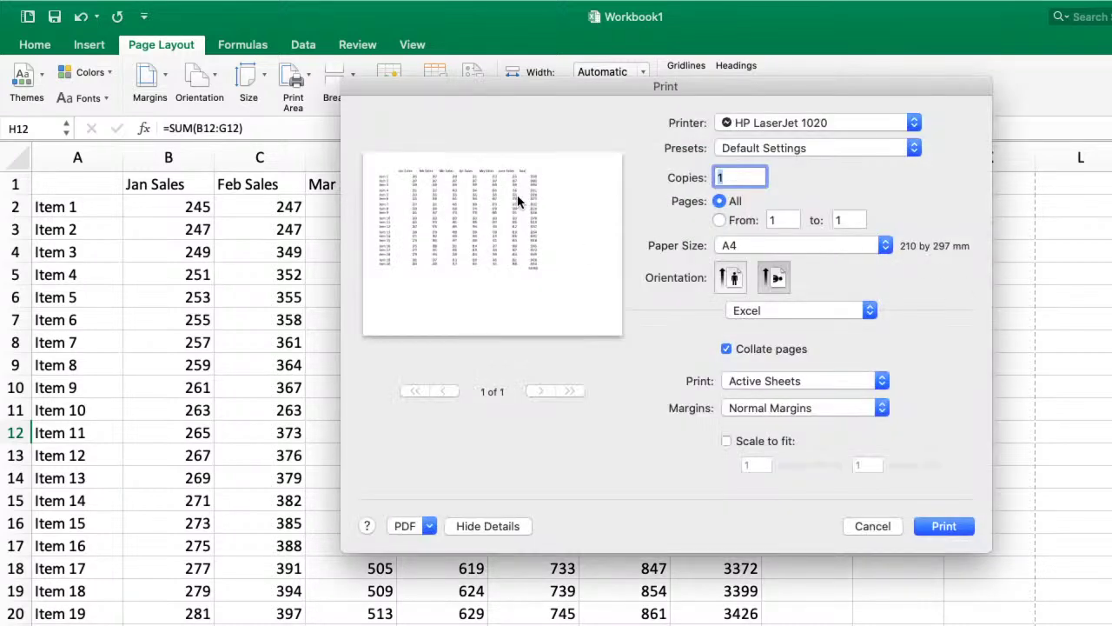
left_click(873, 527)
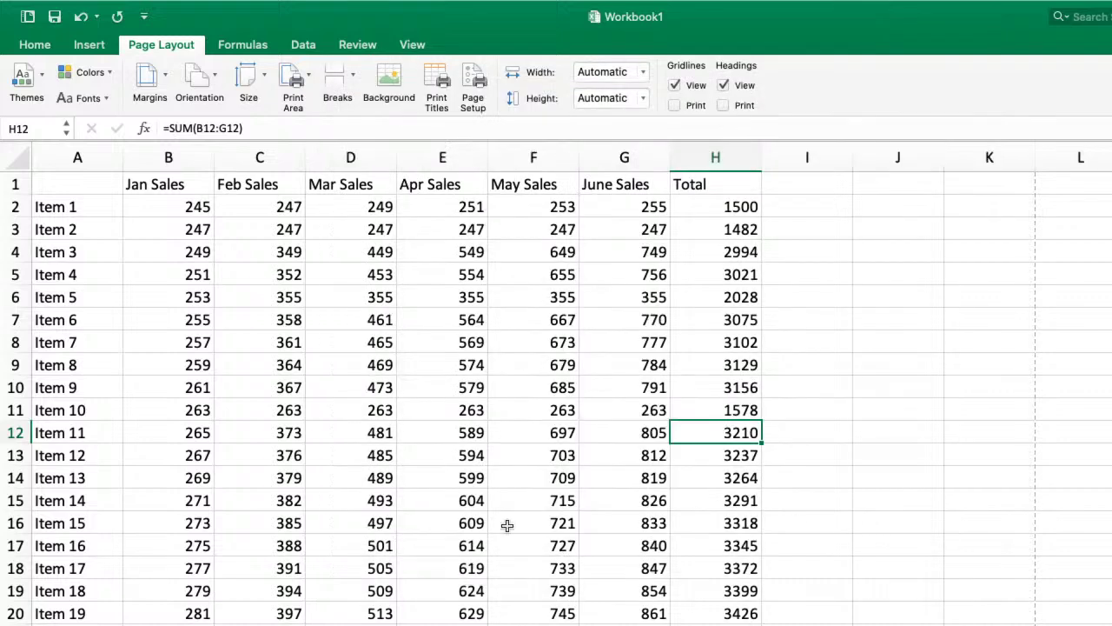
scroll(434, 526, "down", 5)
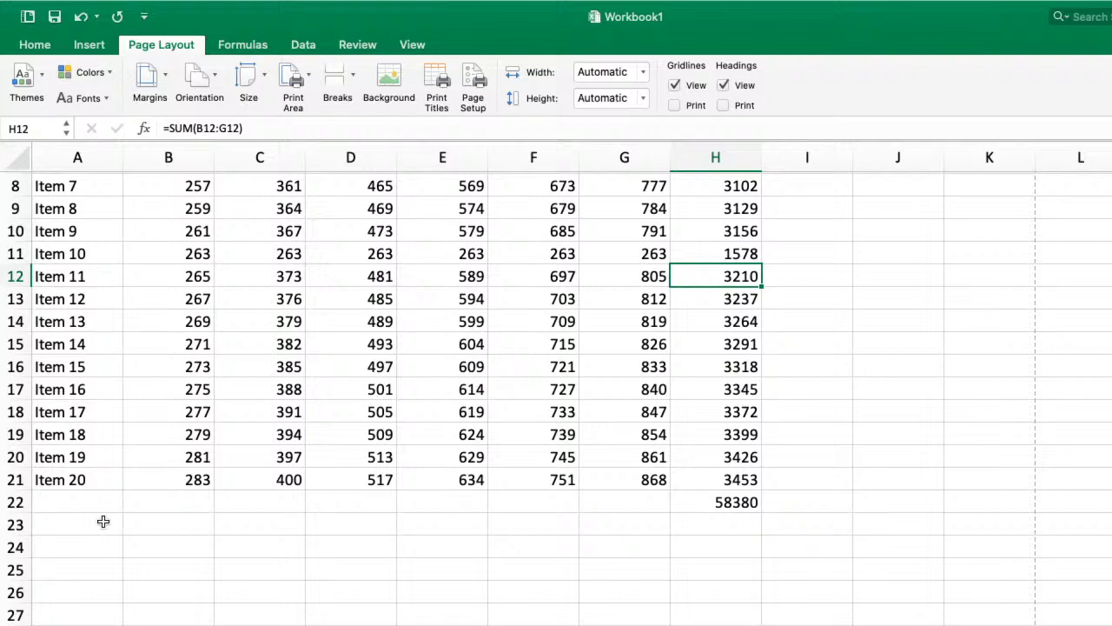
left_click(78, 477)
scroll(77, 477, "up", 5)
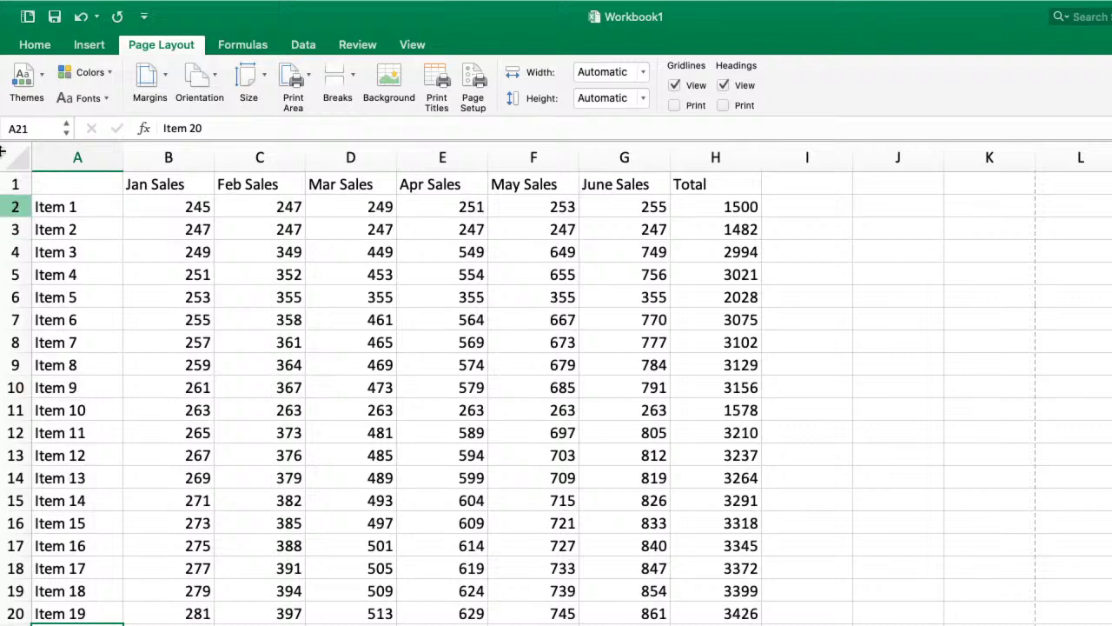
left_click(201, 79)
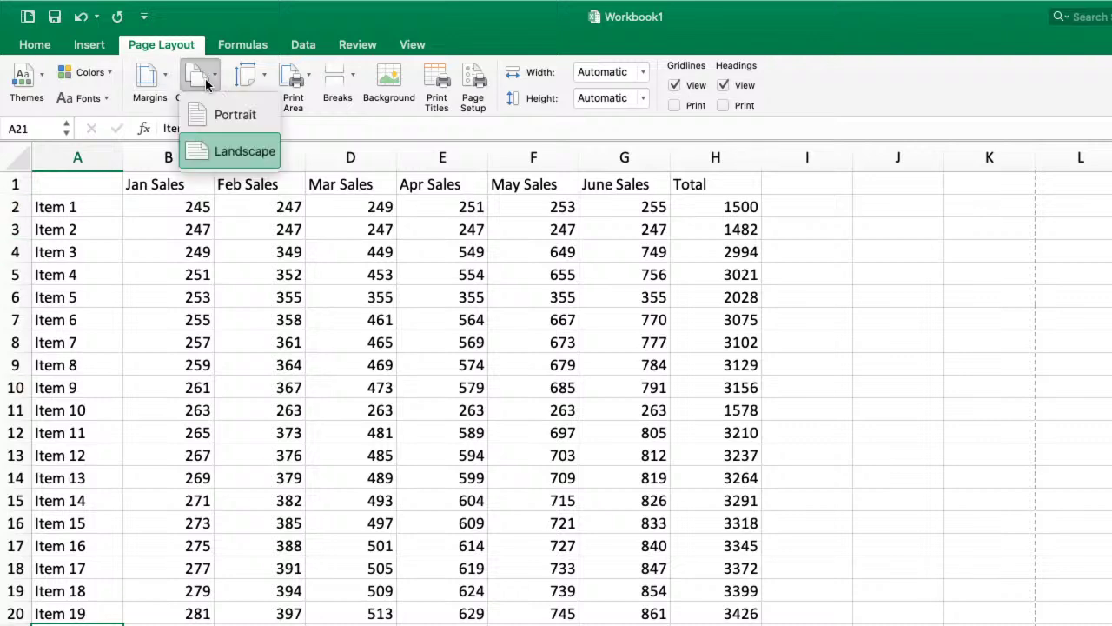
left_click(239, 121)
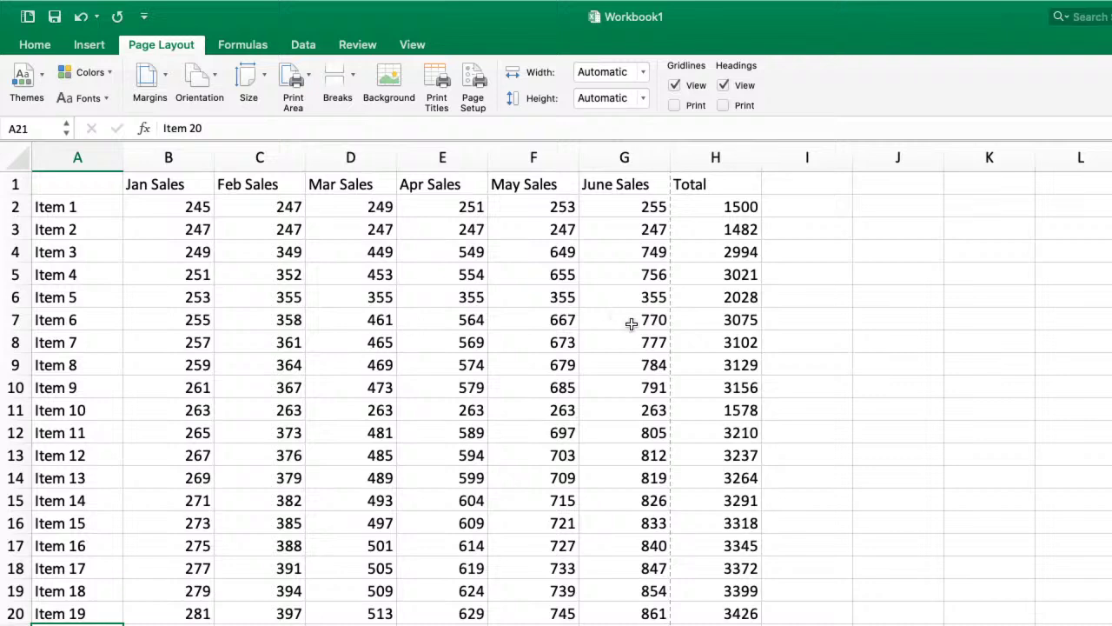
- Apply Narrow margins and confirm in print preview that the Total column fits page one
left_click(162, 78)
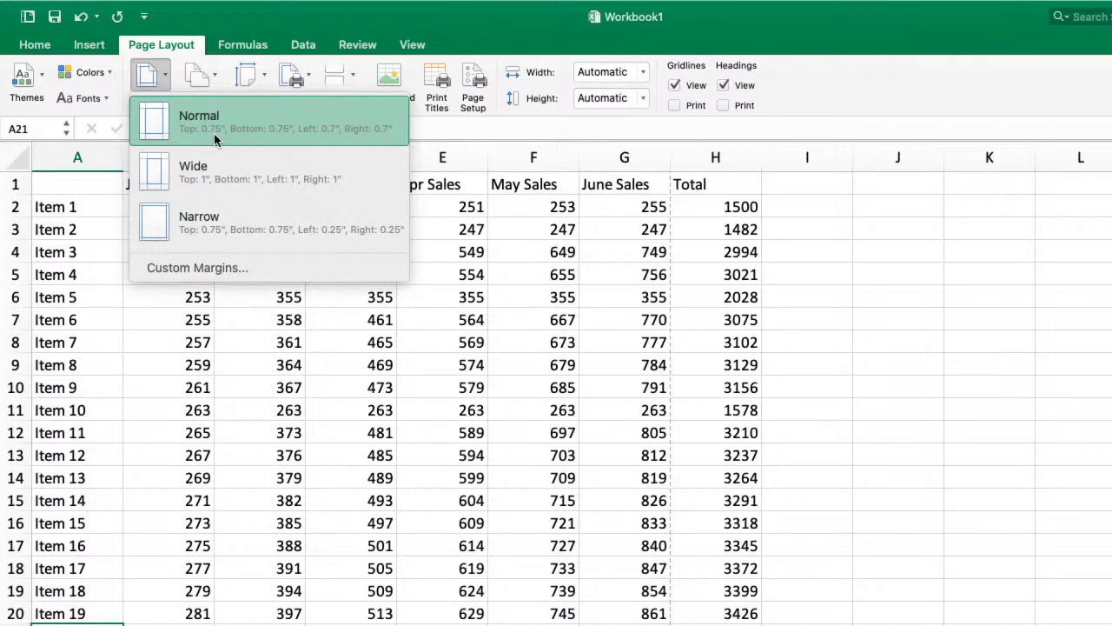
left_click(216, 226)
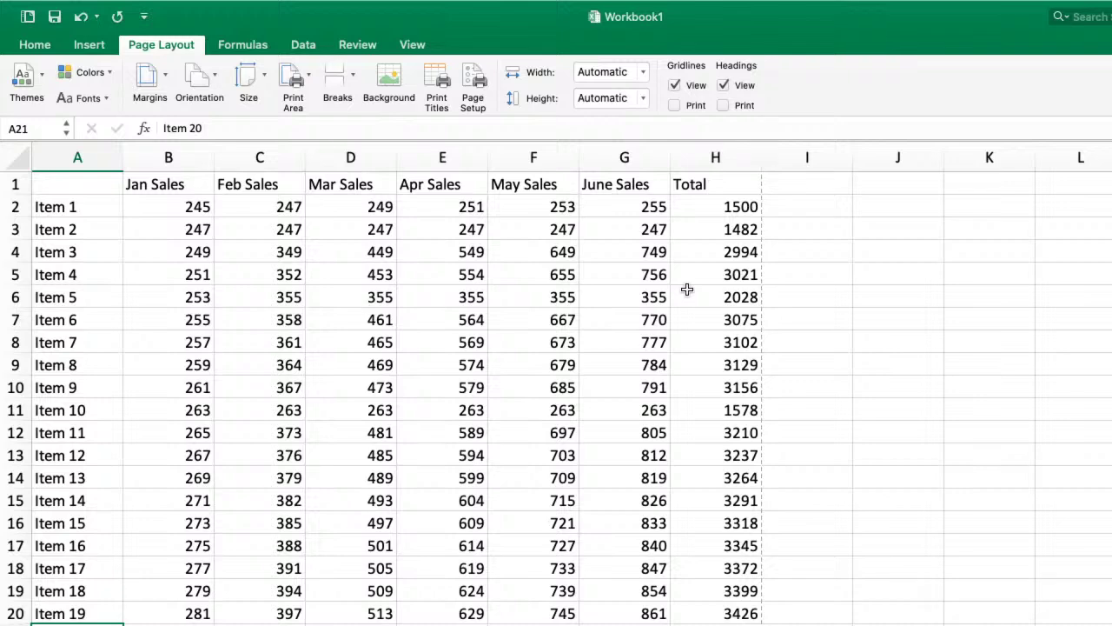
key("super+p")
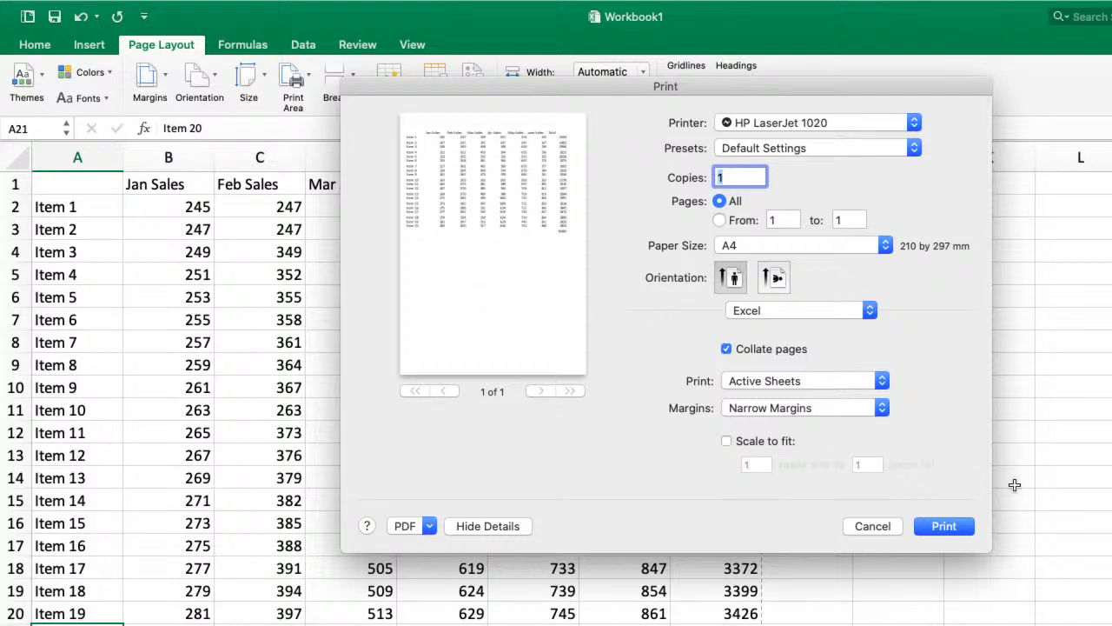
left_click(865, 526)
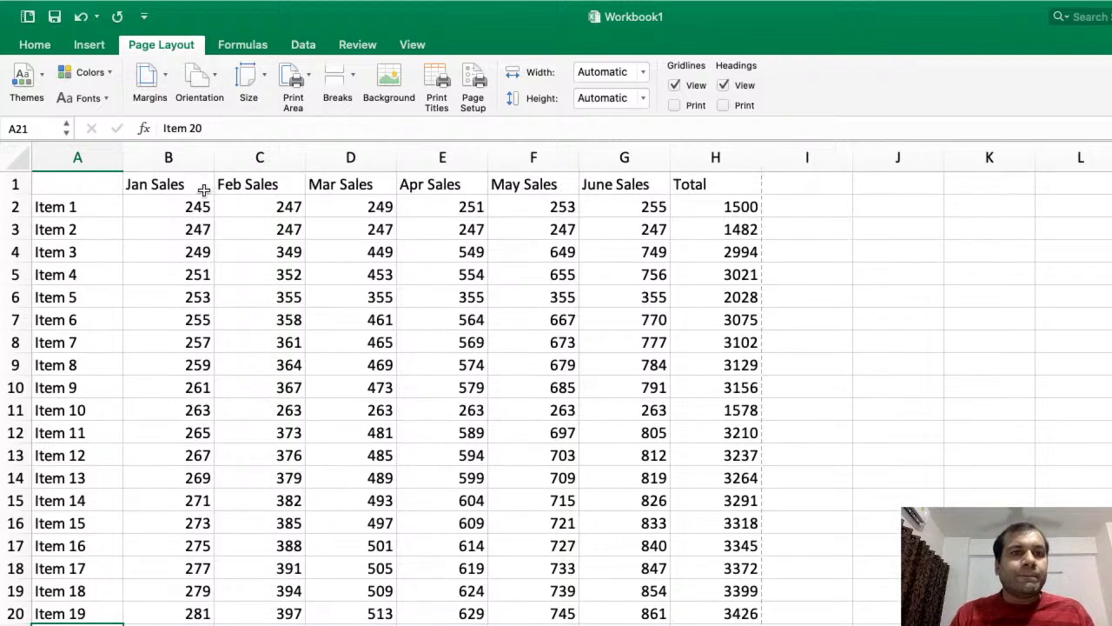
- Review Custom Margins and Header/Footer settings unchanged, then switch to the Google Slides desktop
left_click(165, 80)
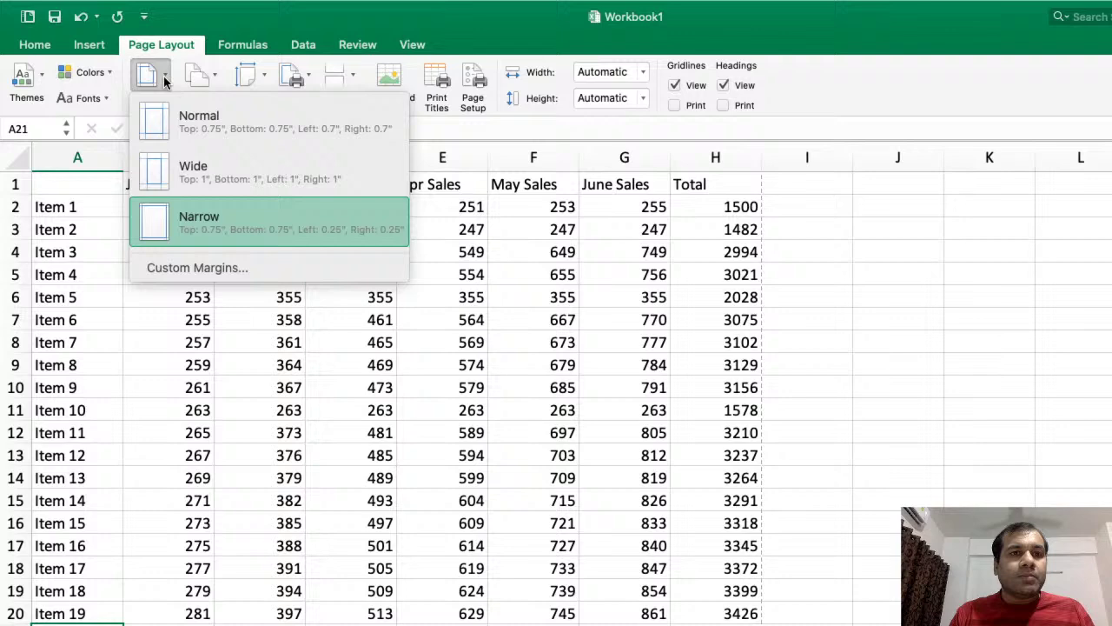
left_click(236, 268)
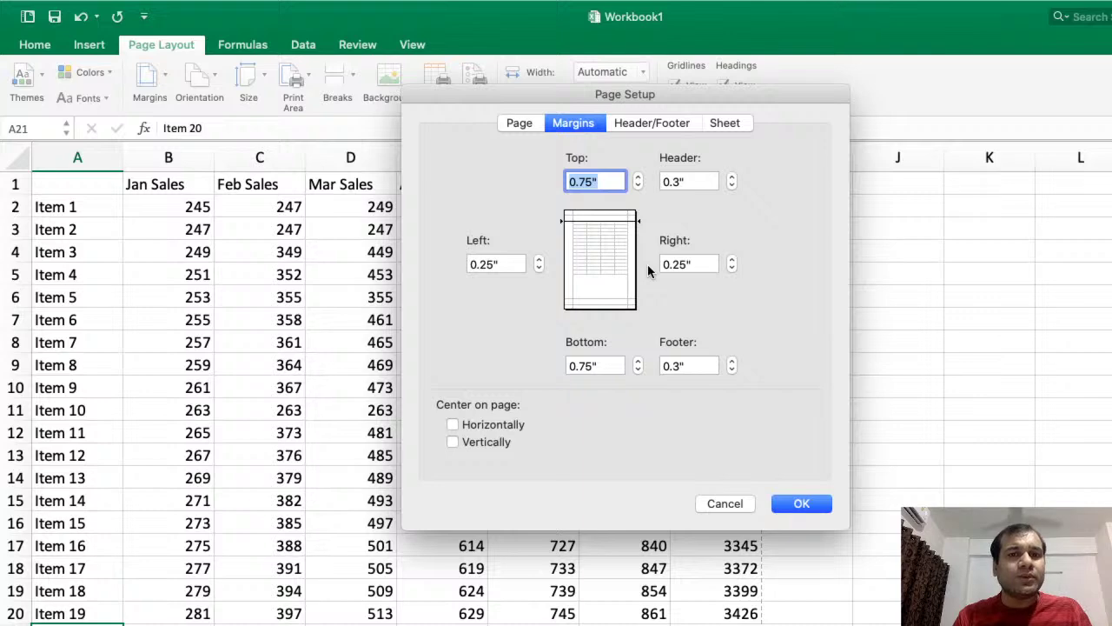
left_click(674, 123)
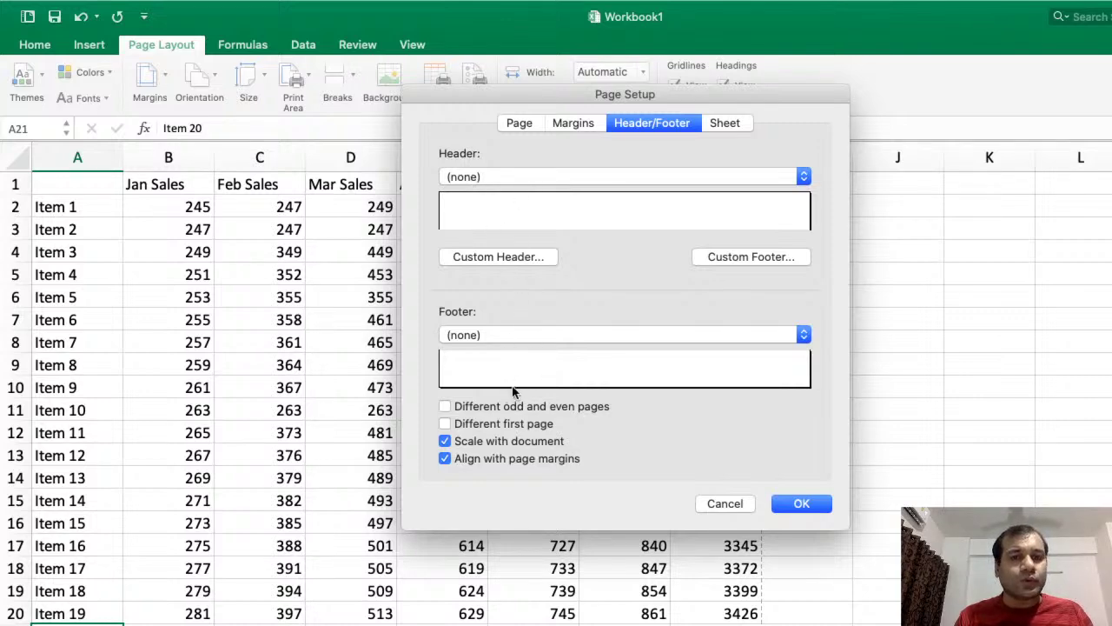
left_click(781, 507)
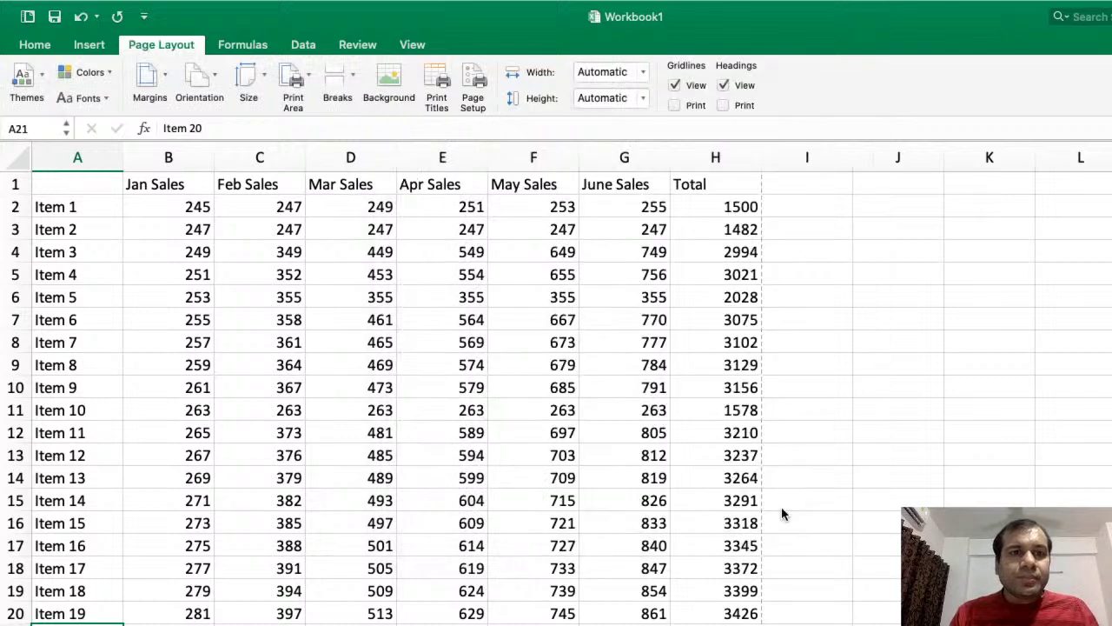
key("super+Tab")
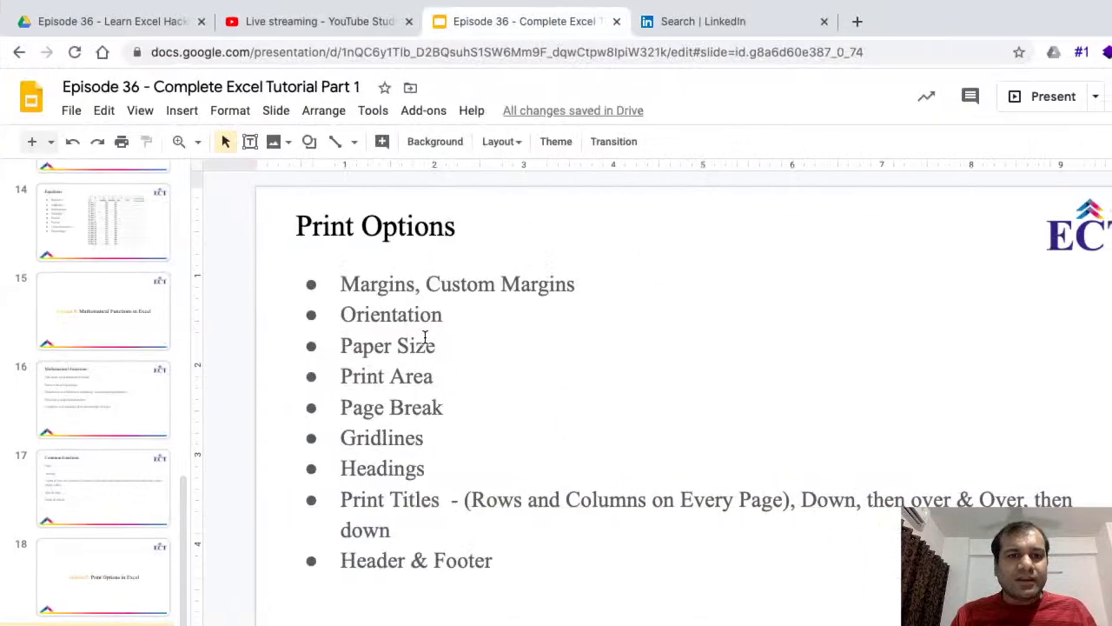
key("super+Tab")
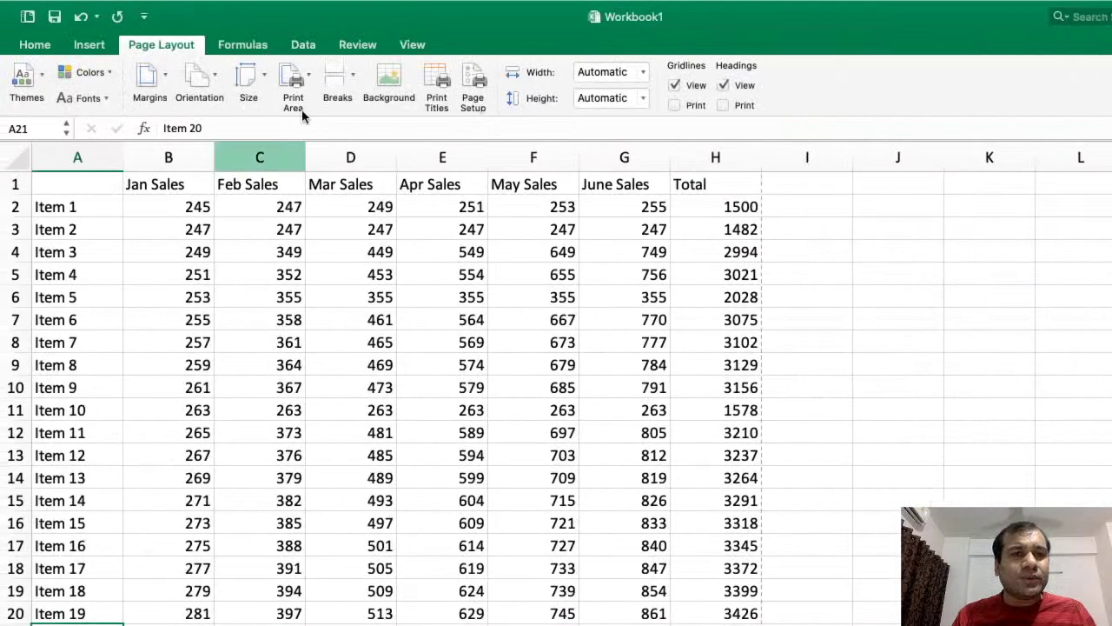
left_click(257, 75)
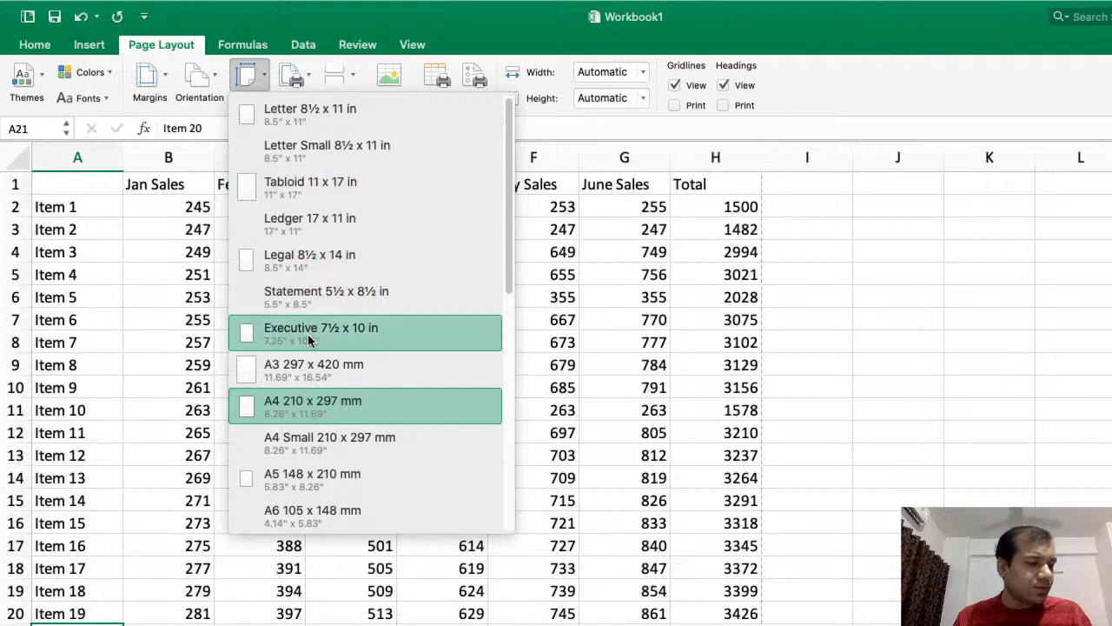
left_click(785, 408)
key("ctrl+Right")
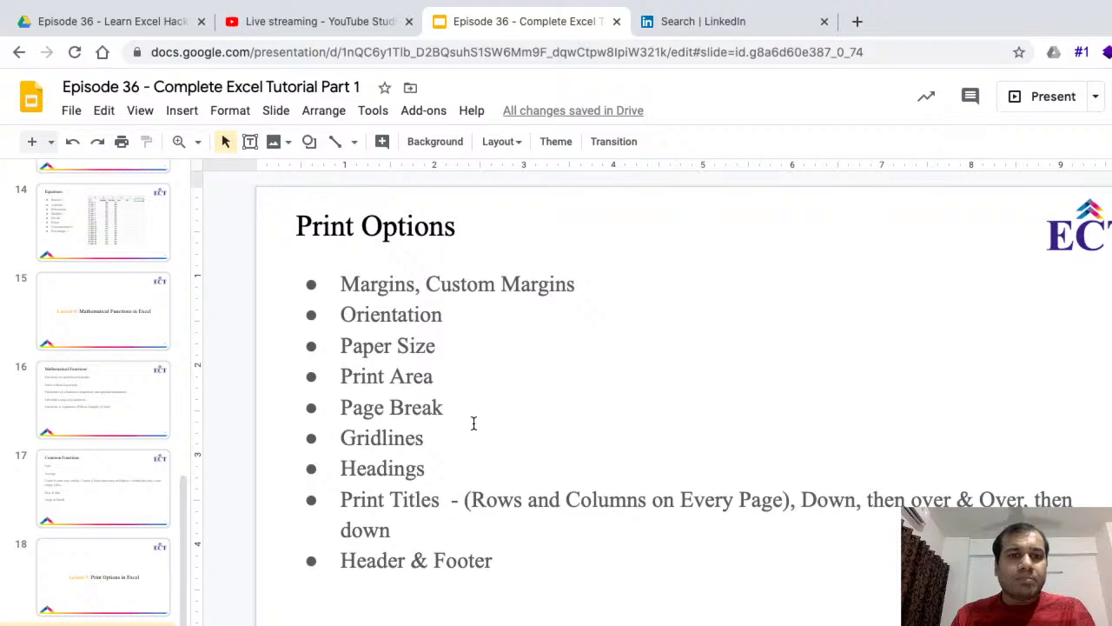
key("ctrl+Left")
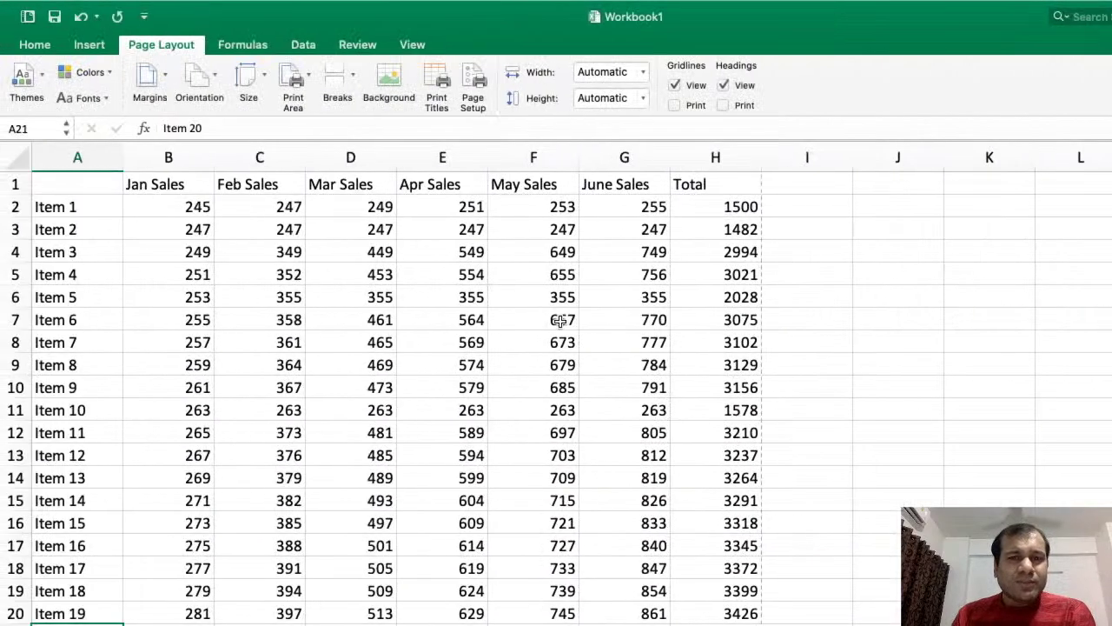
left_click(561, 320)
key("ctrl+Right")
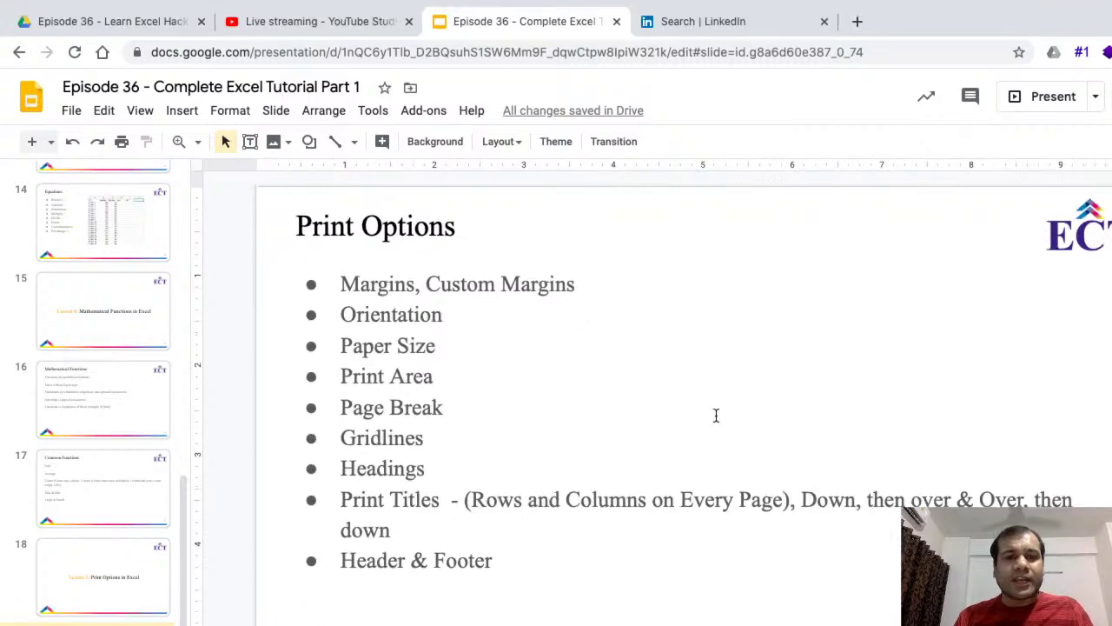
key("ctrl+Left")
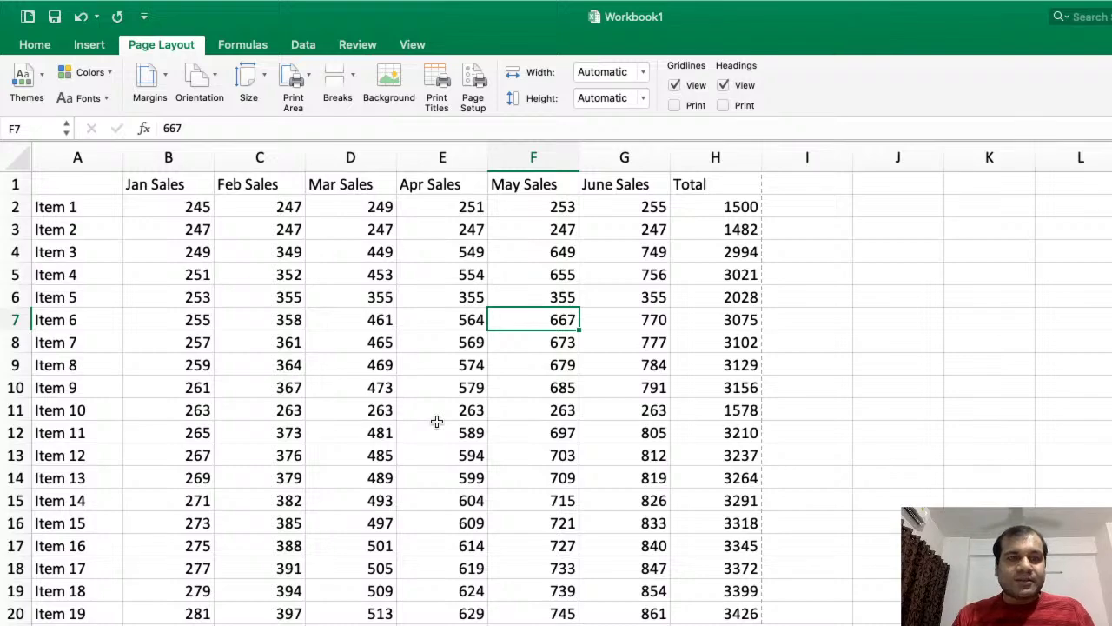
key("ctrl+Right")
scroll(116, 474, "down", 5)
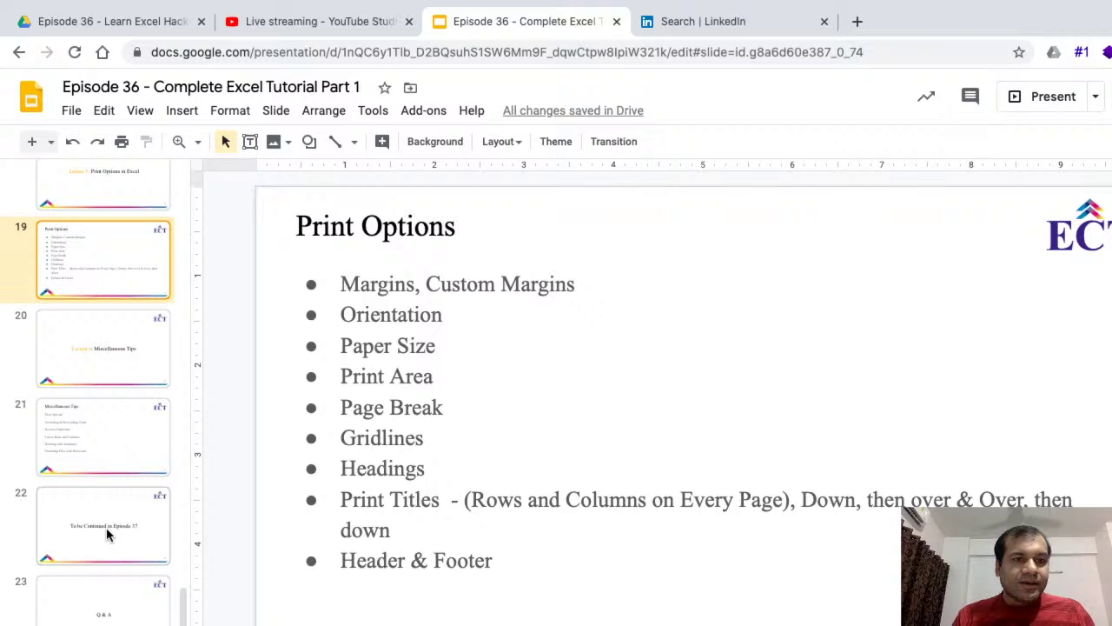
- Show the Q & A and 'To be Continued in Episode 37' slides, then hide the webcam in OBS
left_click(108, 612)
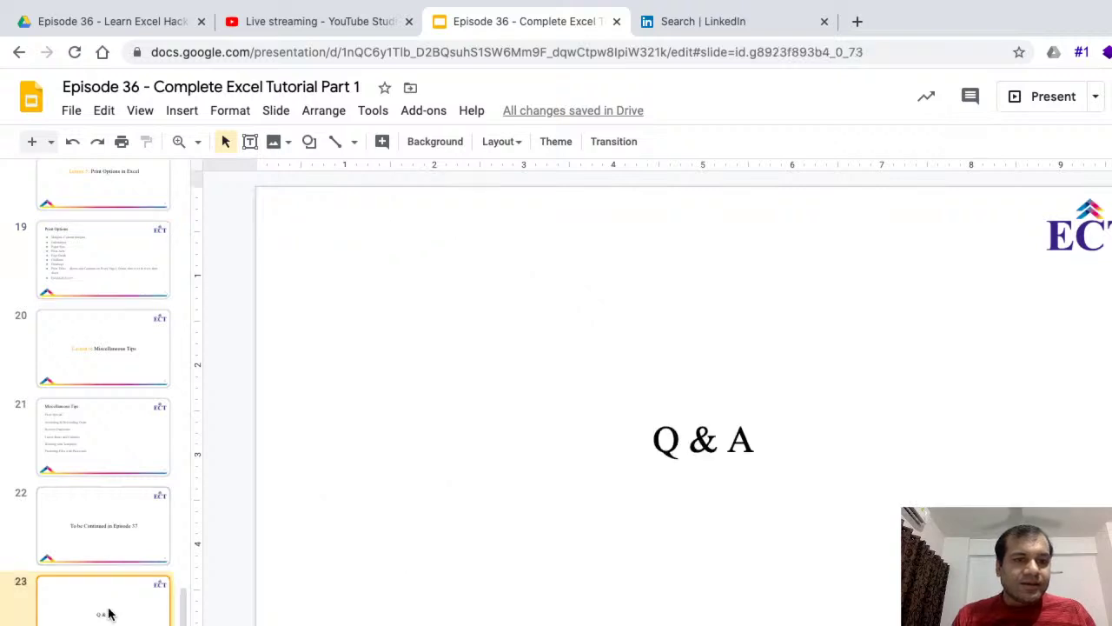
left_click(115, 529)
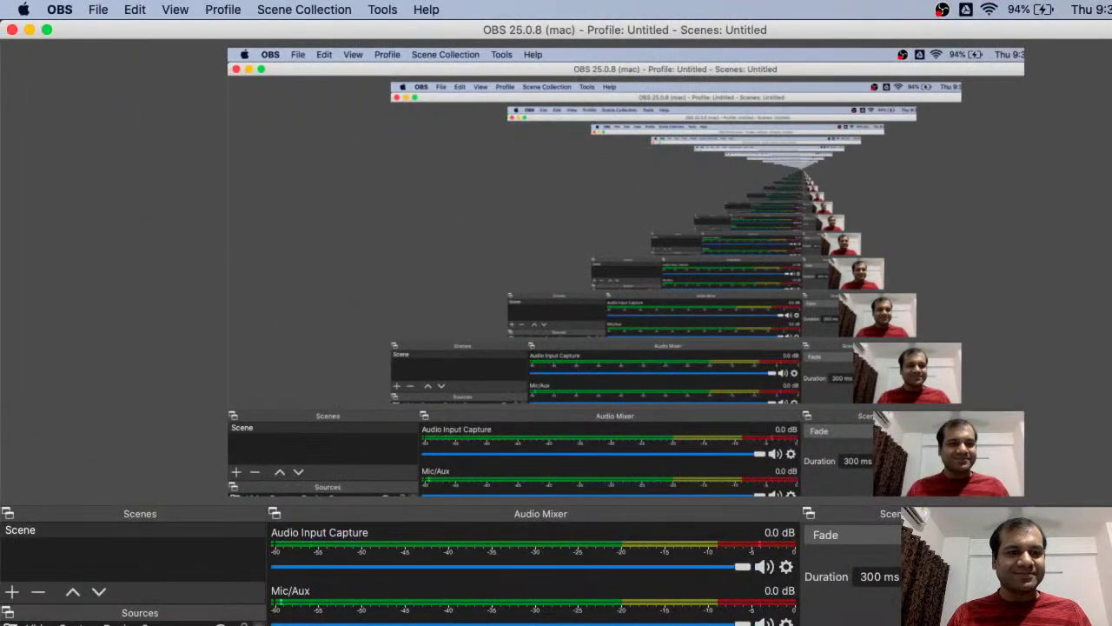
left_click(220, 624)
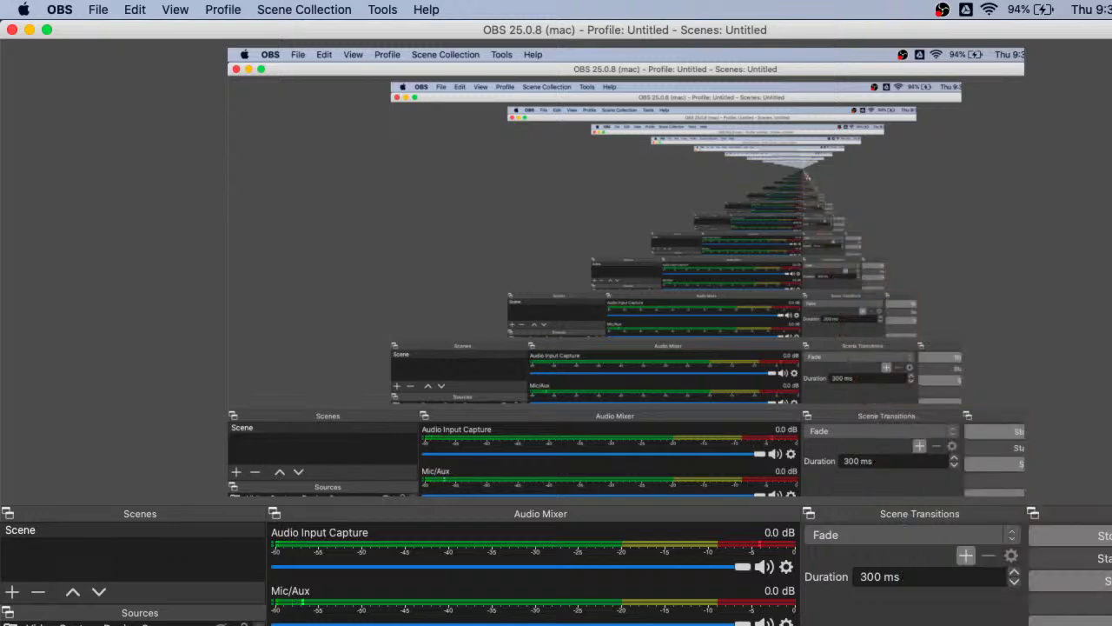